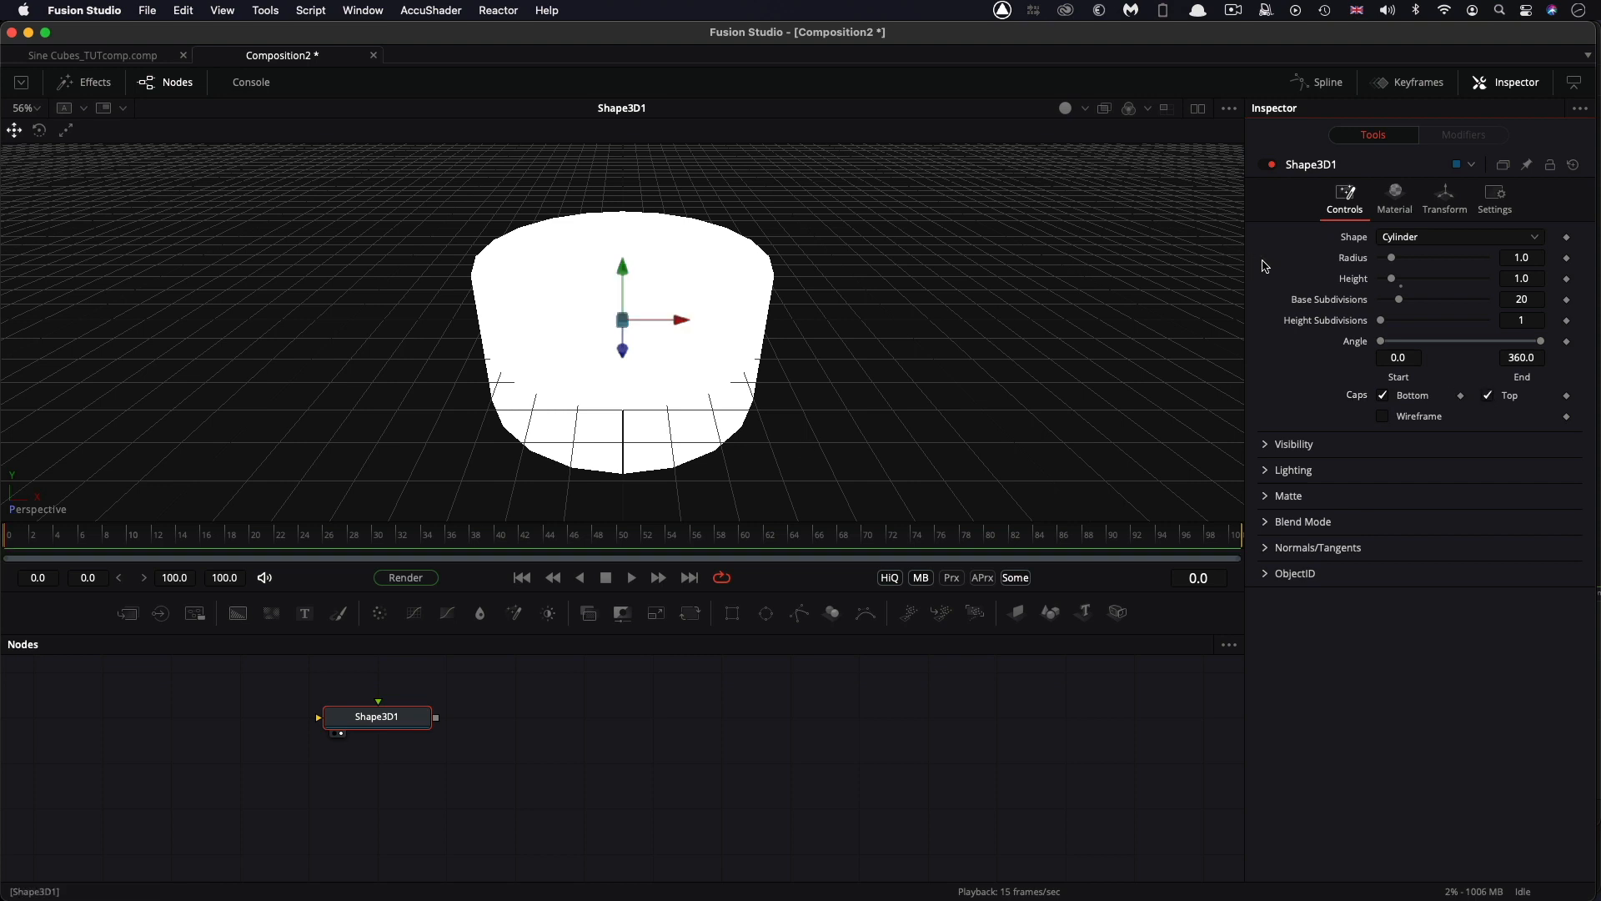
# Set the cylinder's radius to 0.025 and fit it in the viewer.
pyautogui.click(1540, 259)
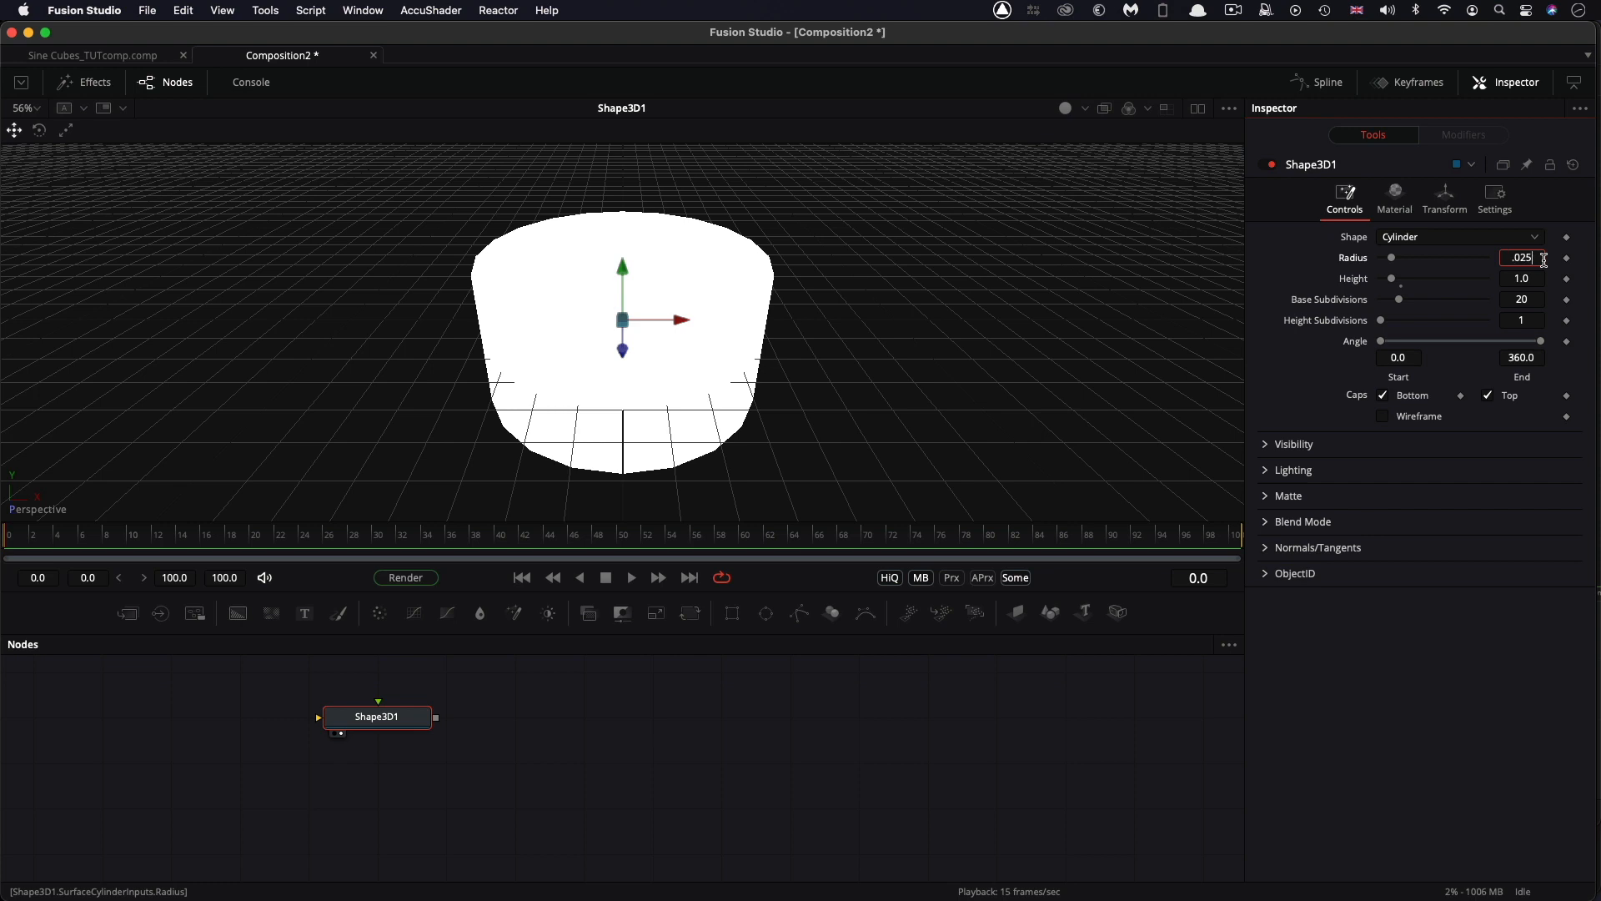
pyautogui.press('Return')
pyautogui.press('f')
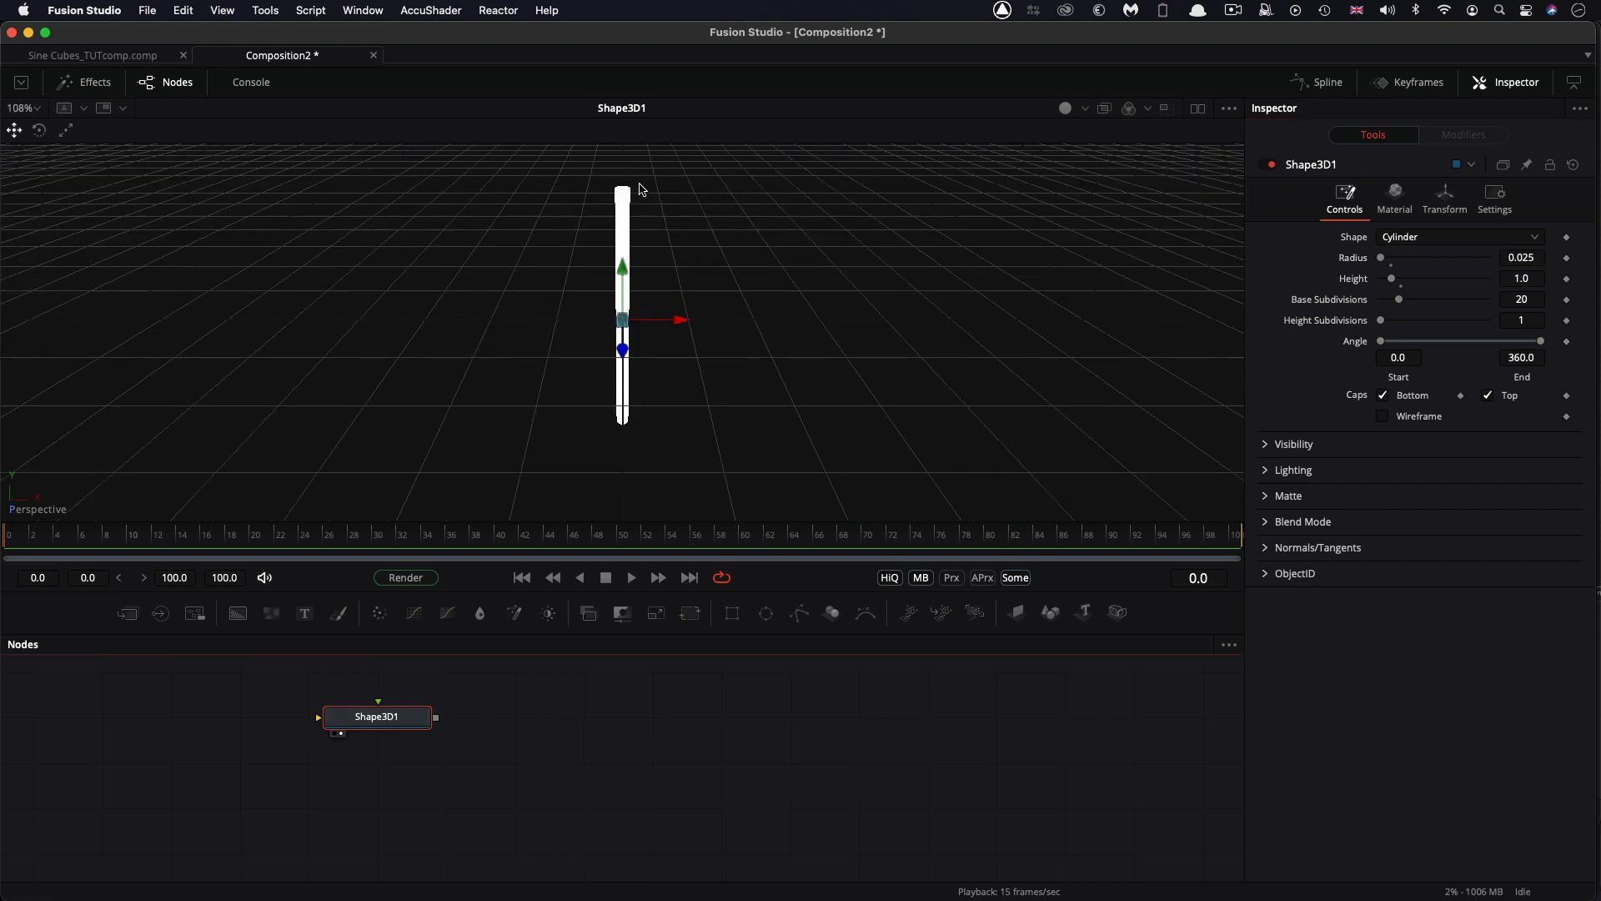
# Add a second Shape 3D node set to Sphere, merge it with the cylinder, and view the merged result.
pyautogui.click(518, 734)
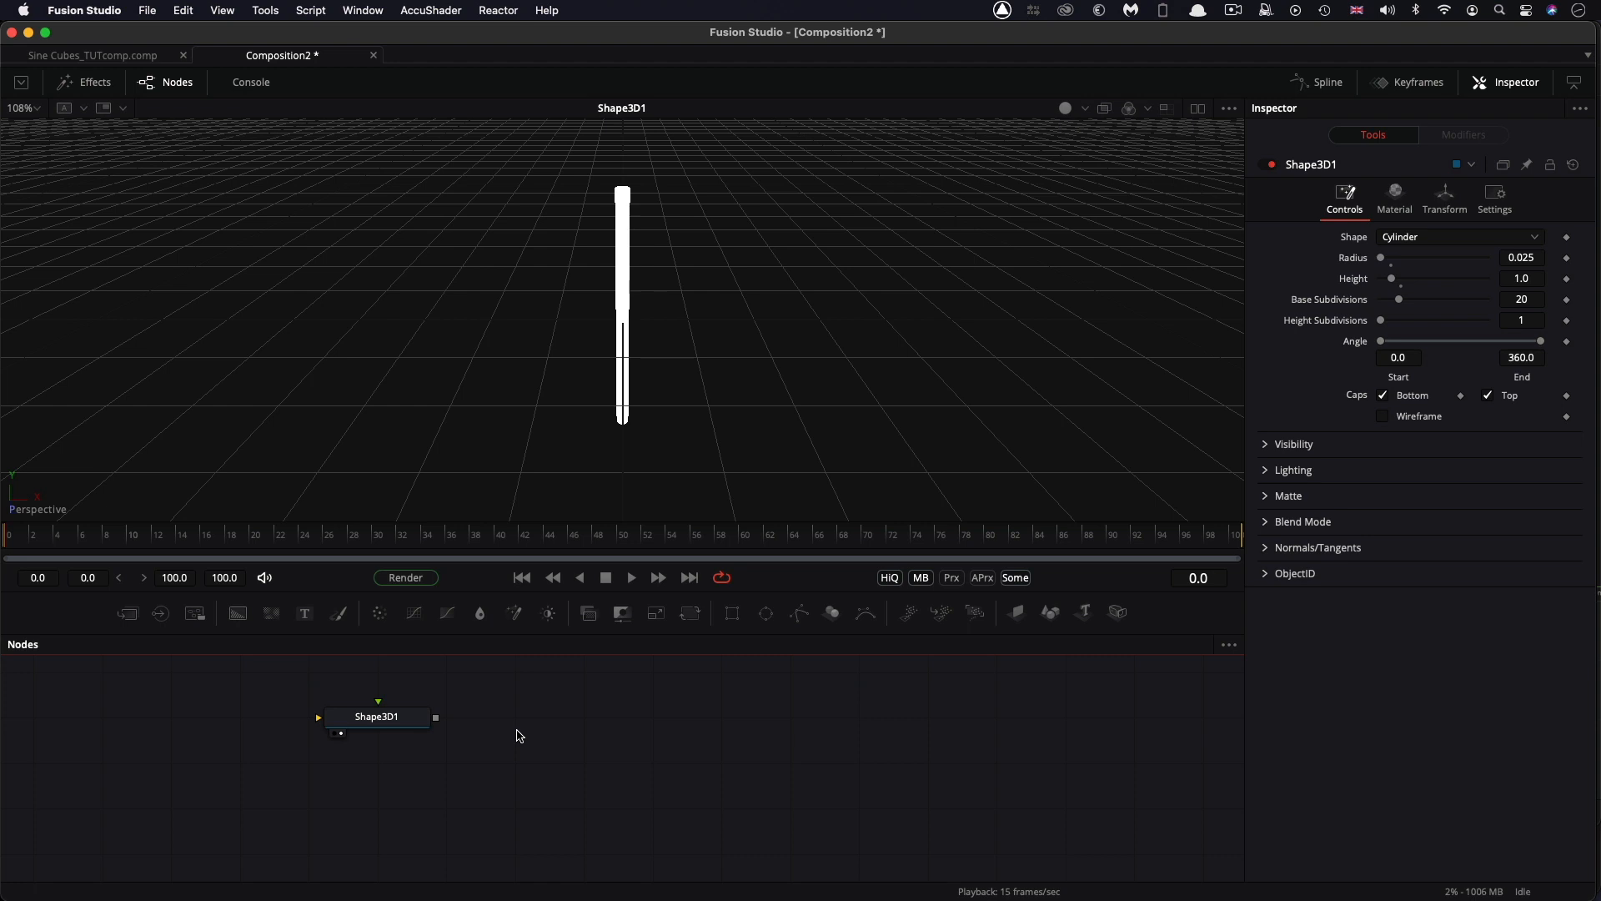
pyautogui.hotkey('shift', 'space')
pyautogui.press('Return')
pyautogui.click(1448, 240)
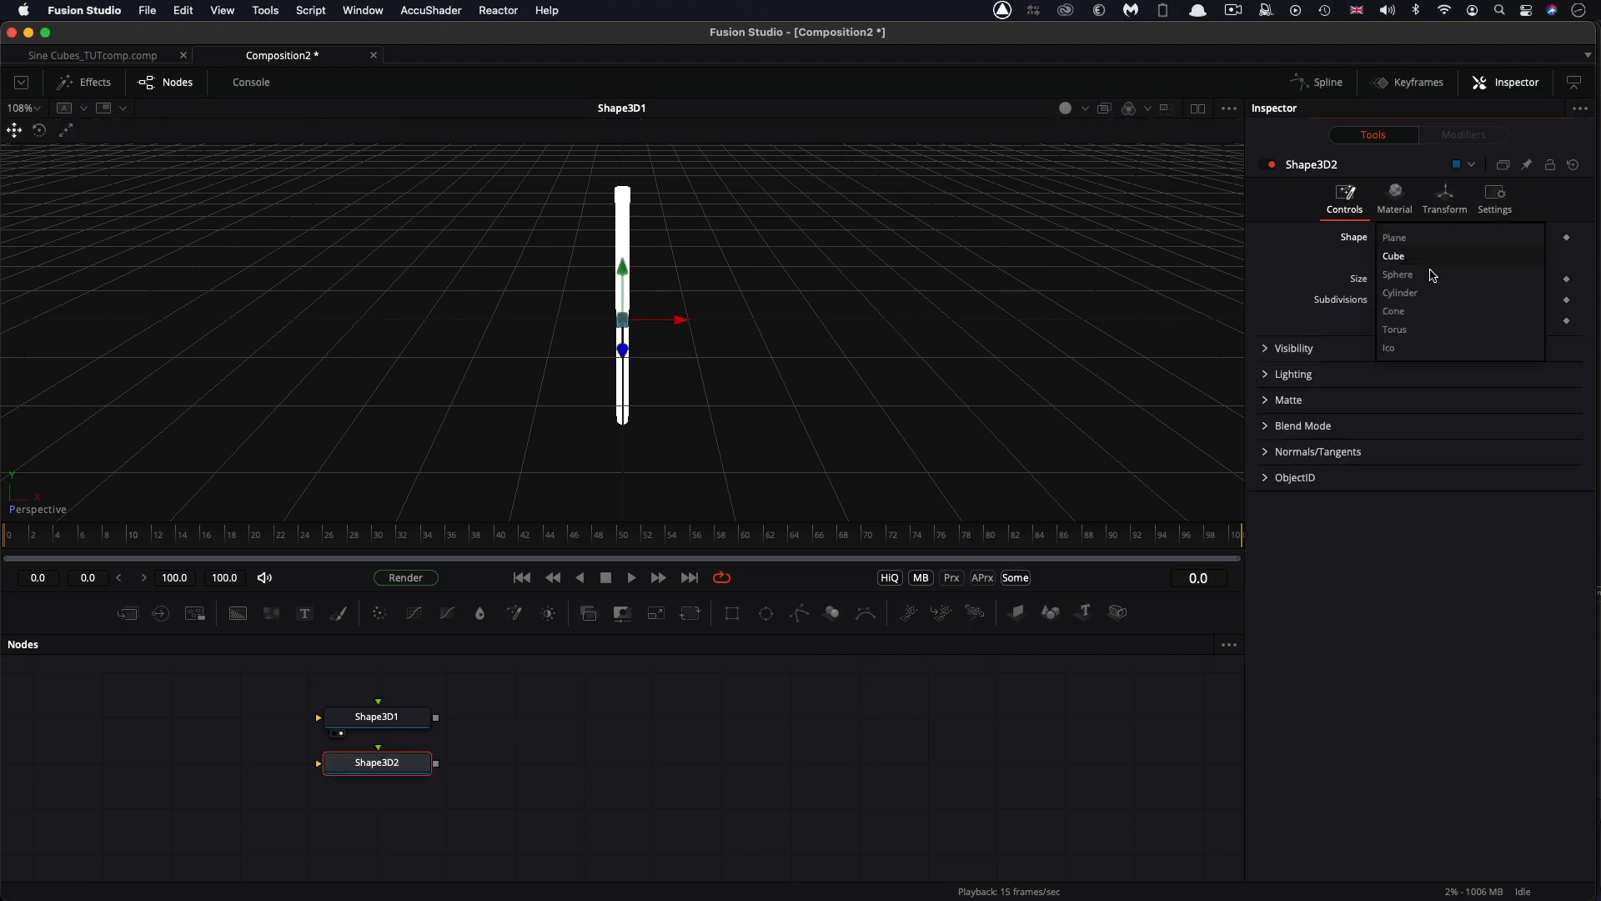
pyautogui.click(1428, 275)
pyautogui.moveTo(435, 763); pyautogui.dragTo(435, 717)
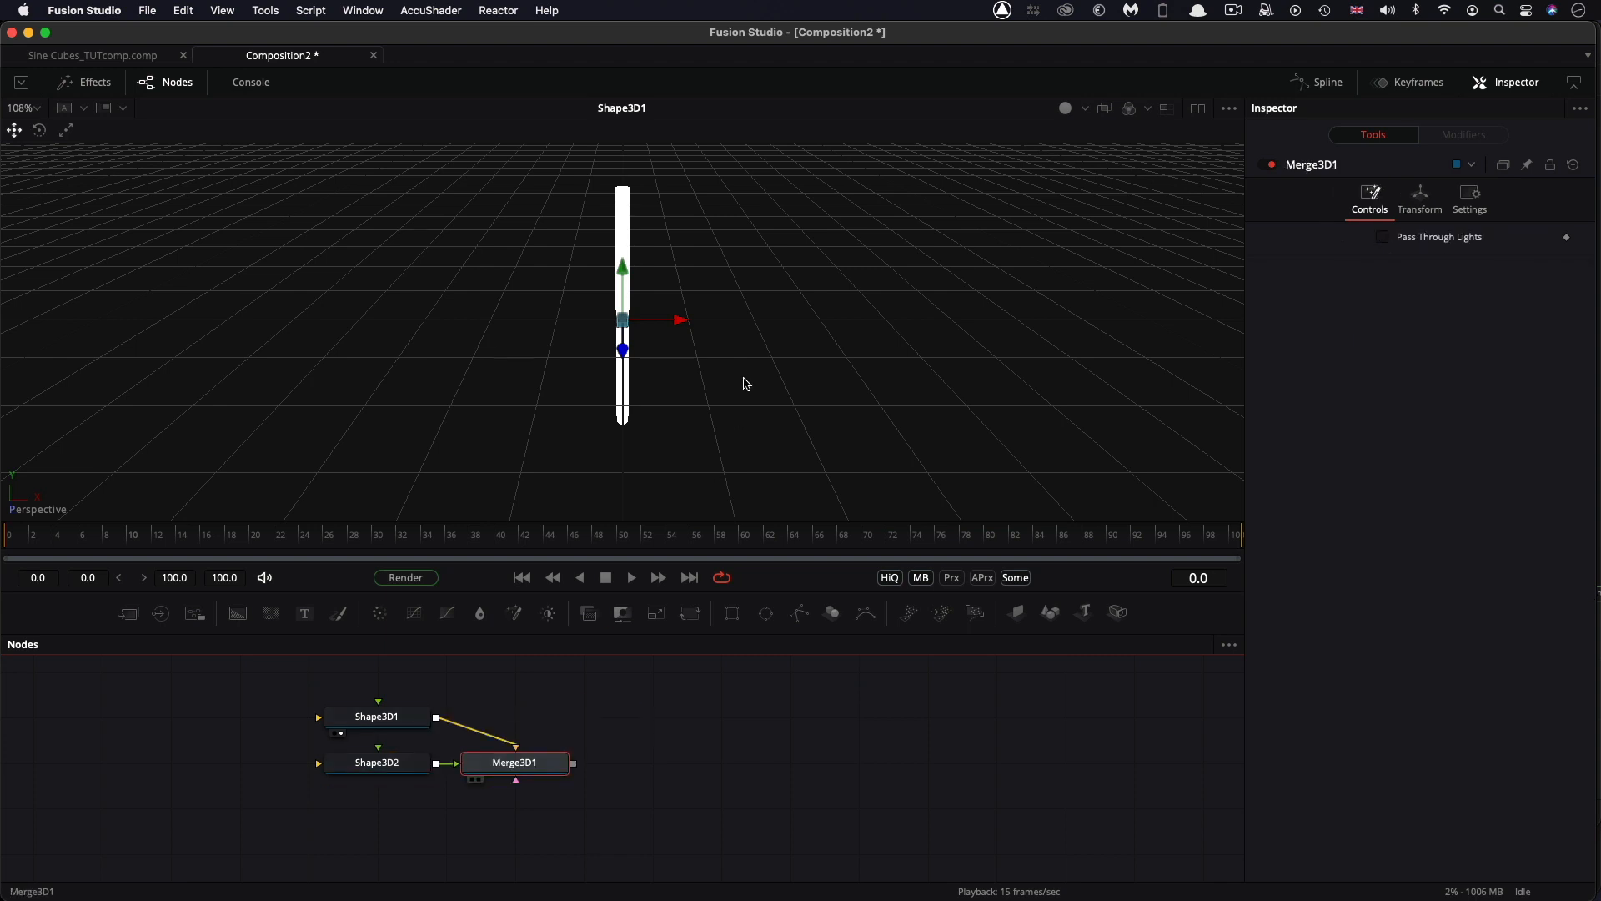
pyautogui.press('1')
# Set the sphere's radius to 0.05 and its Y translation to 0.5.
pyautogui.click(373, 763)
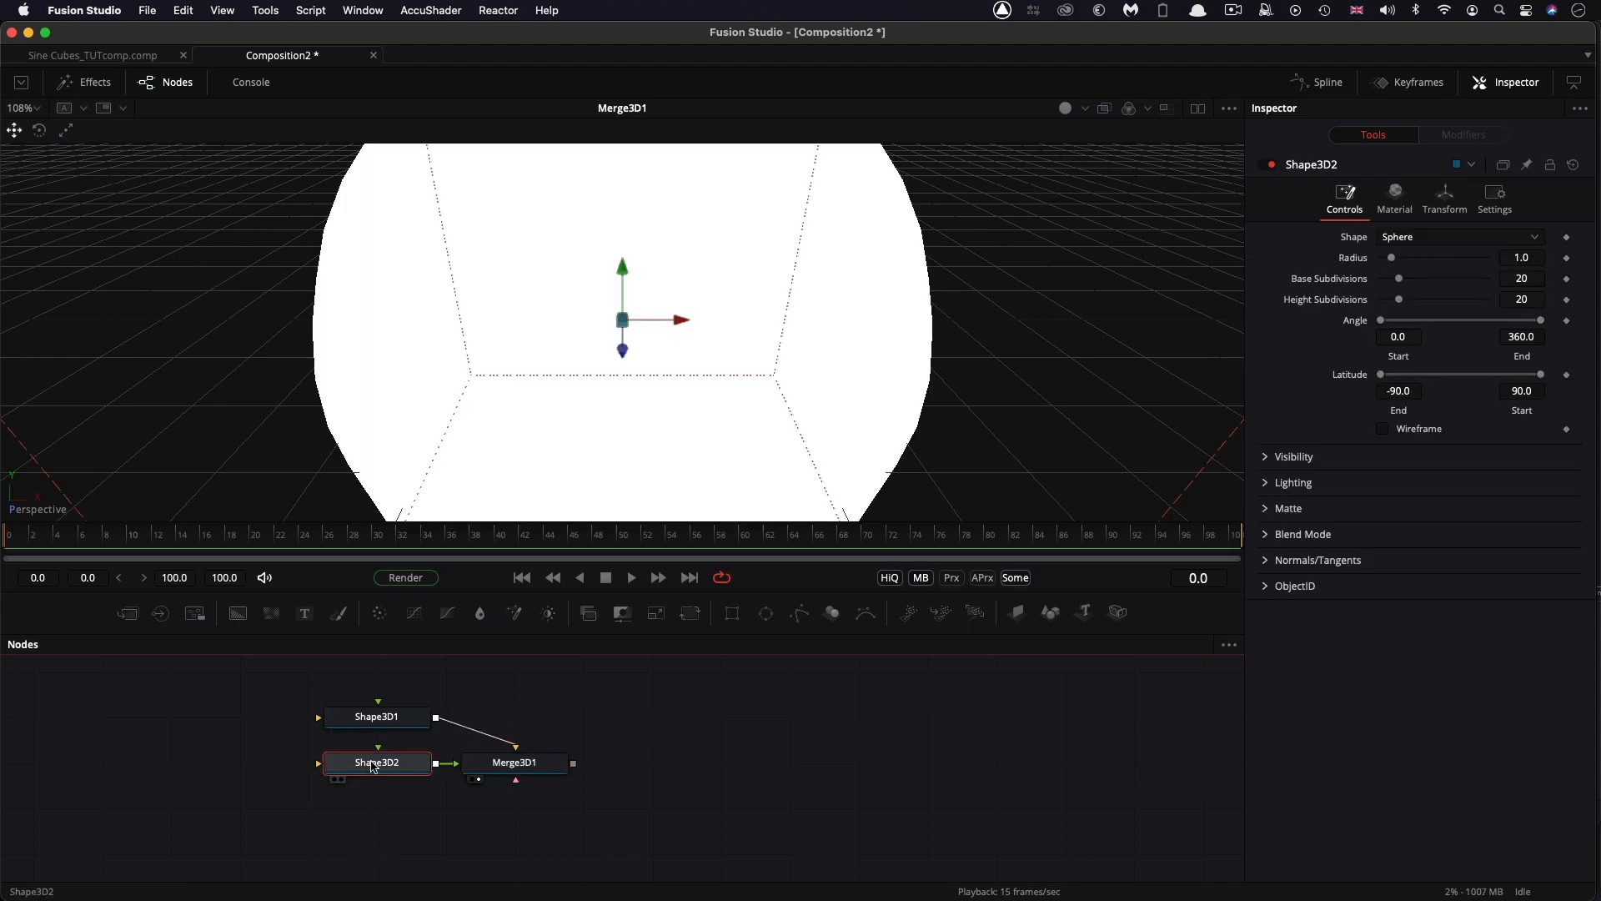
pyautogui.click(1541, 256)
pyautogui.write('.05')
pyautogui.press('Return')
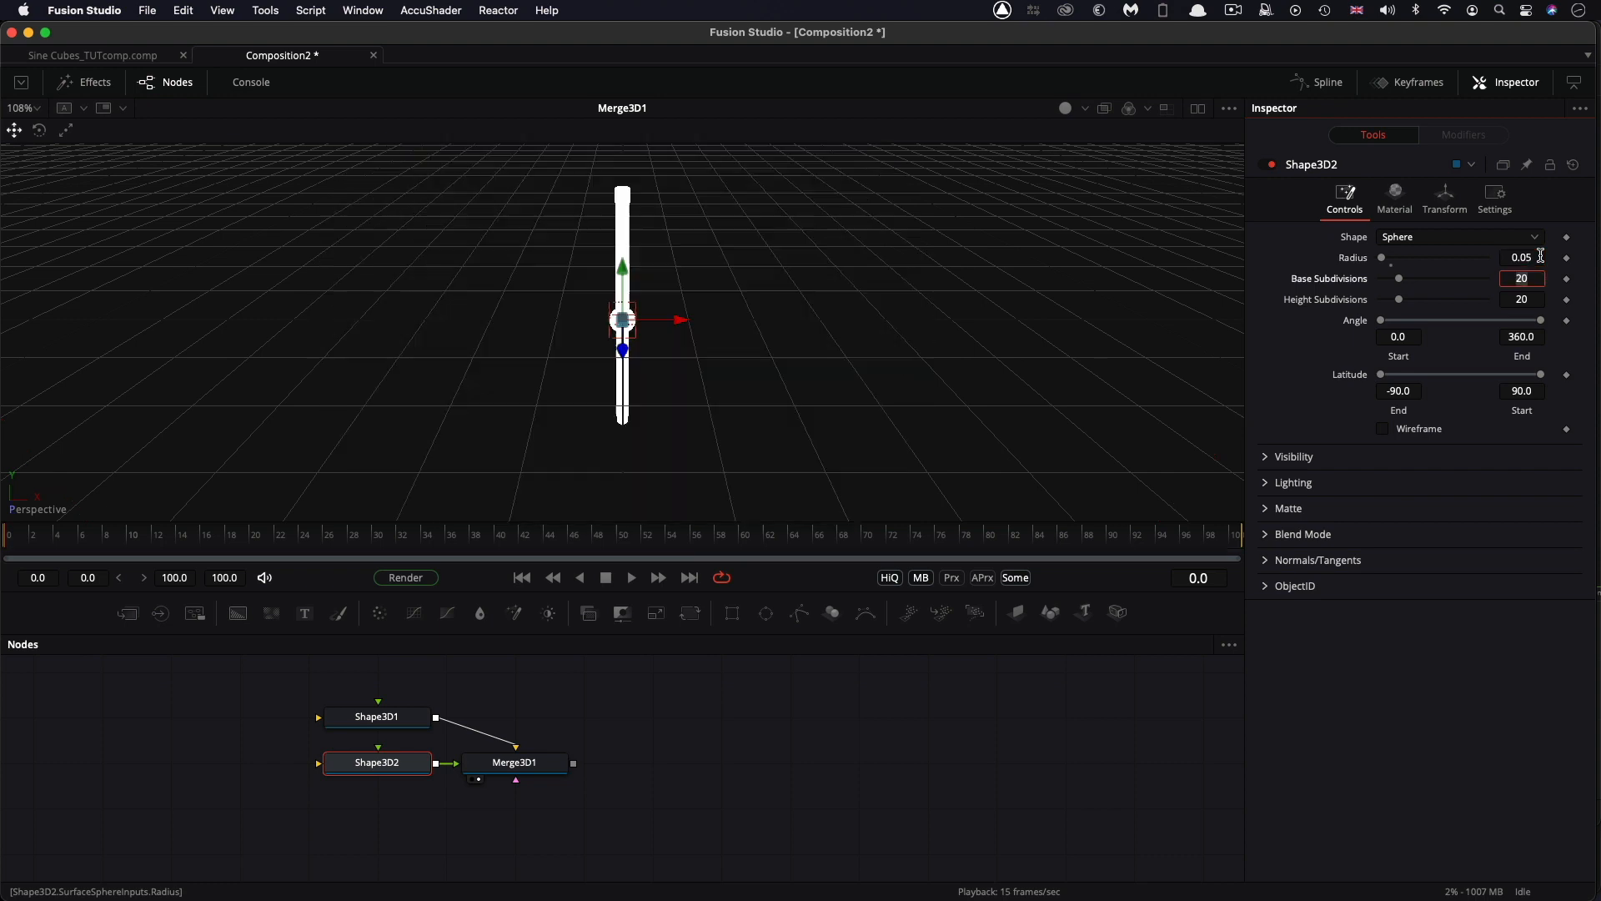
pyautogui.click(1451, 194)
pyautogui.click(1537, 278)
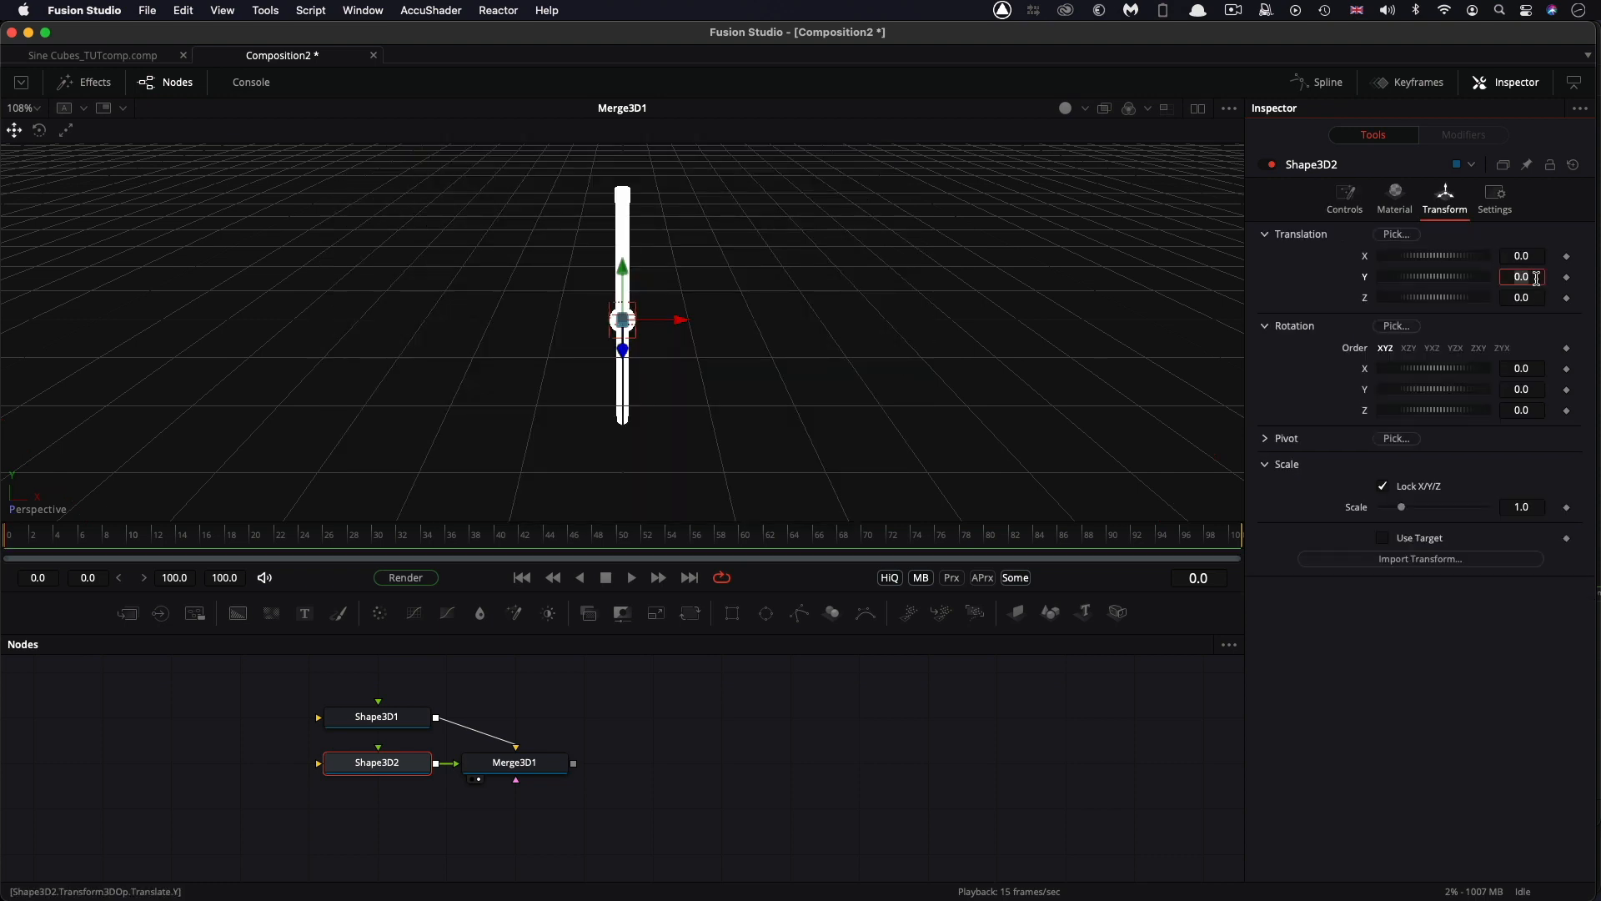
pyautogui.write('.5')
pyautogui.press('Tab')
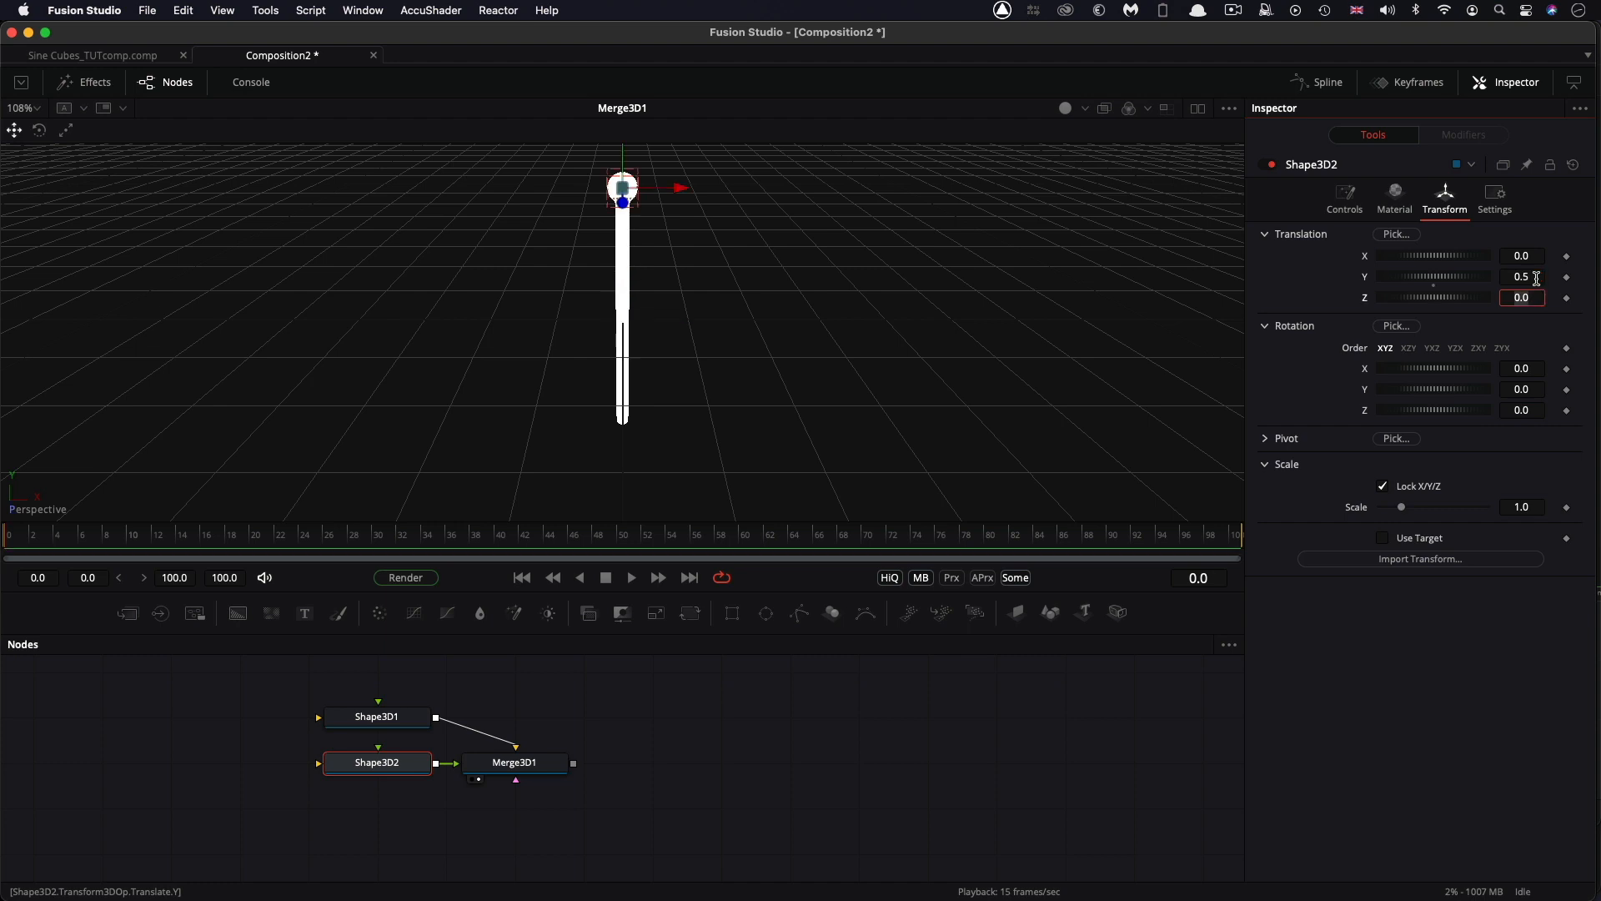
# Rearrange the merge and sphere nodes and insert a Duplicate 3D node between the sphere and the merge.
pyautogui.moveTo(524, 764); pyautogui.dragTo(531, 720)
pyautogui.moveTo(375, 764); pyautogui.dragTo(294, 827)
pyautogui.hotkey('shift', 'space')
pyautogui.write('dup')
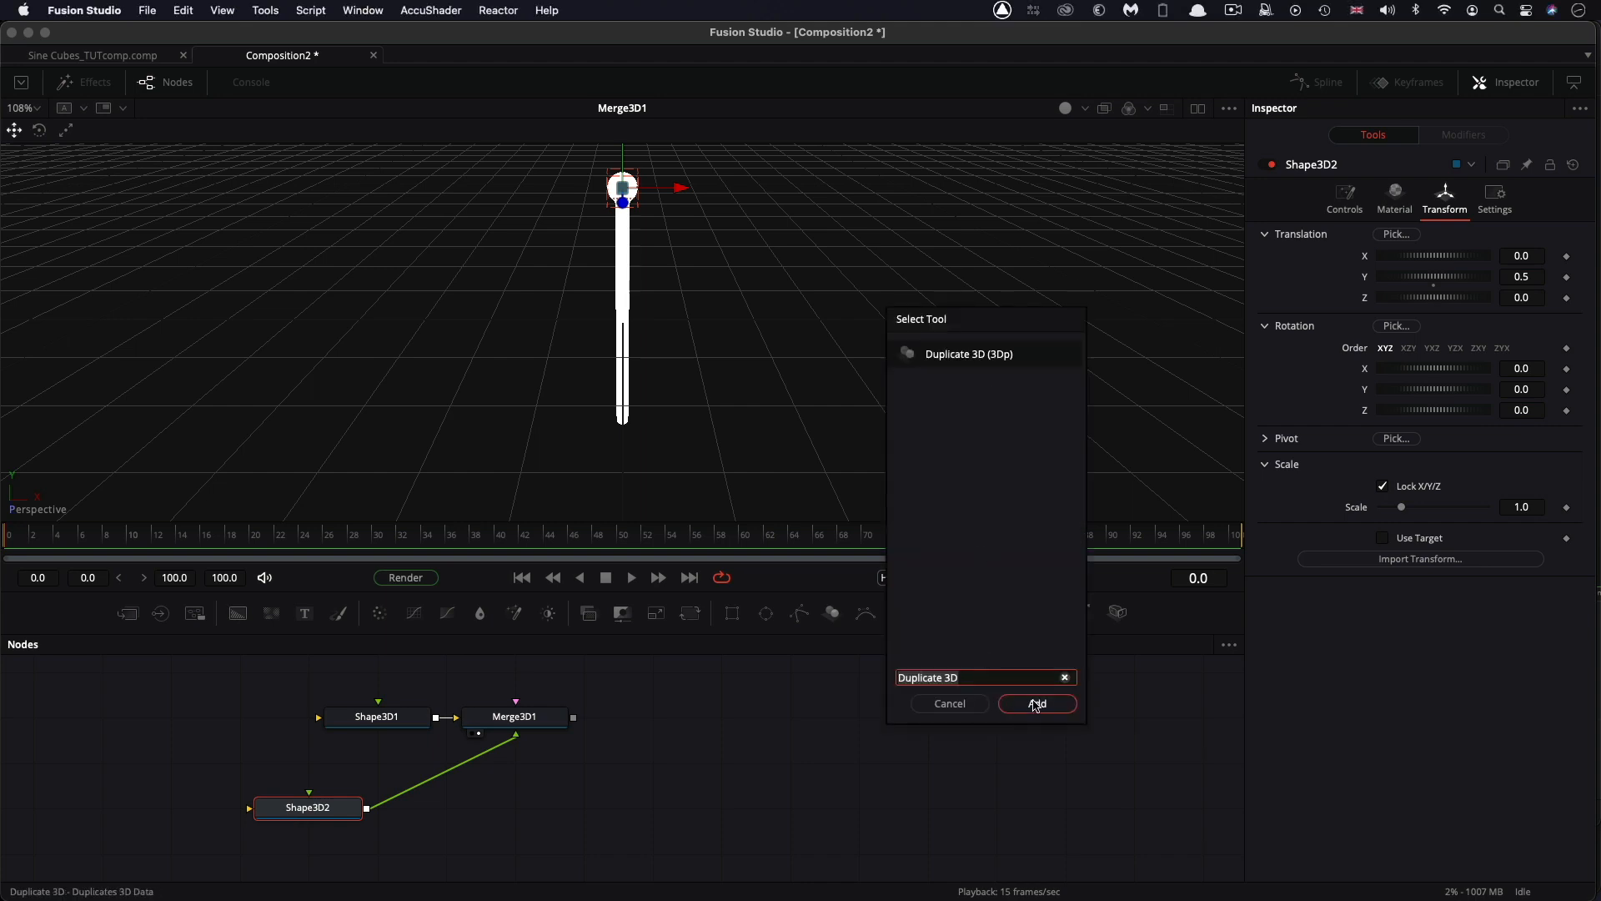
pyautogui.click(1039, 701)
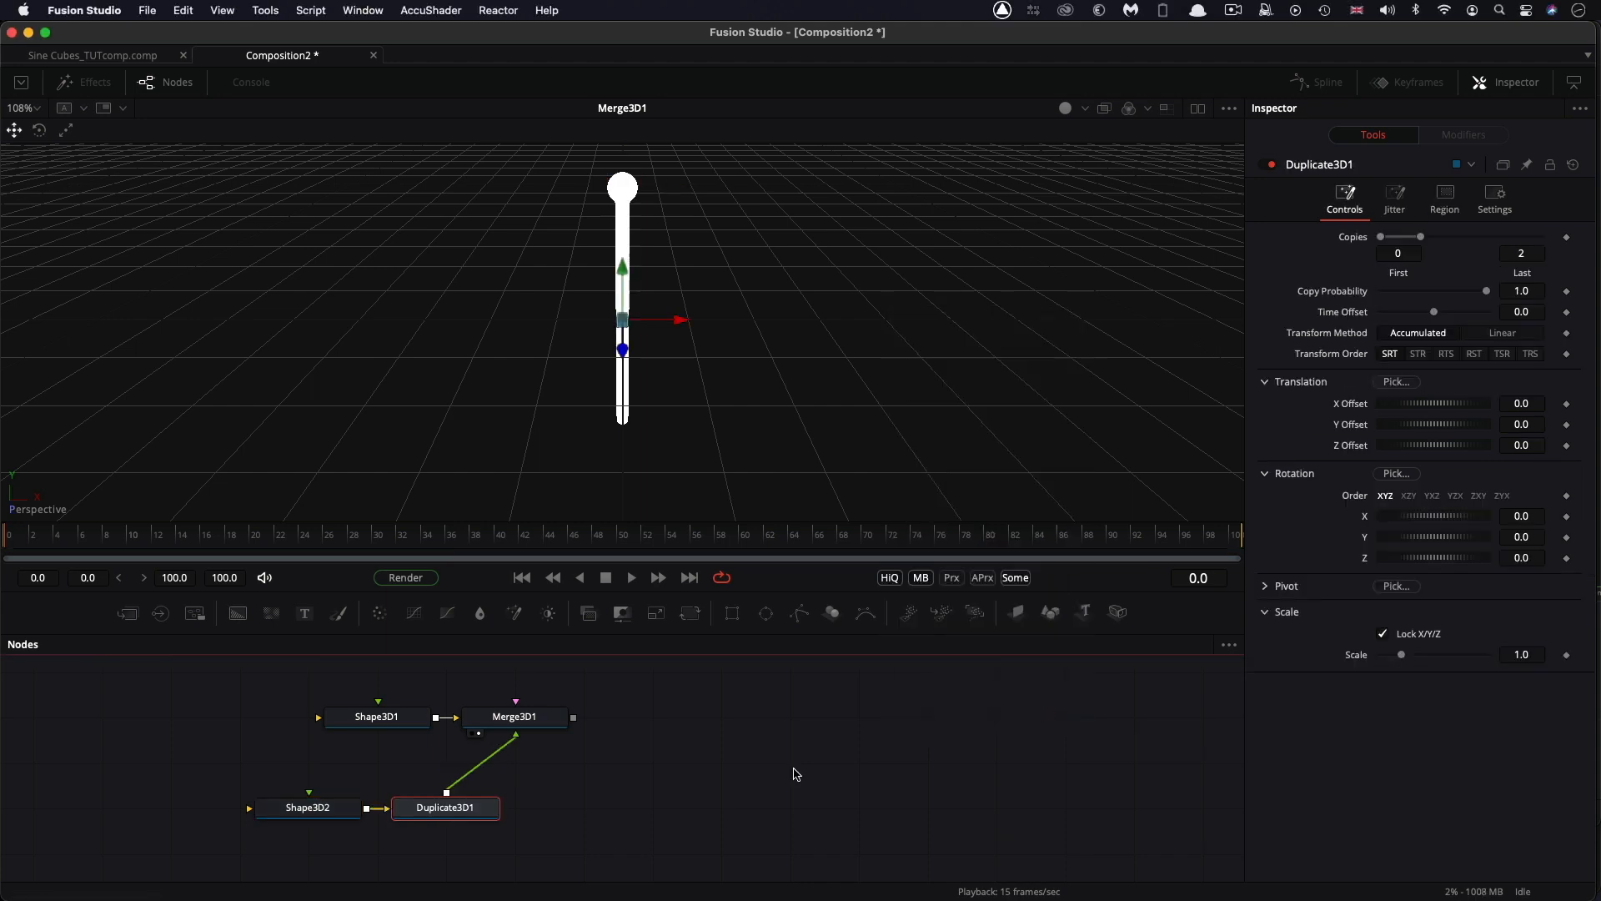
# Set the sphere duplicate's Y offset to -1.
pyautogui.click(1541, 424)
pyautogui.write('-1')
pyautogui.press('Tab')
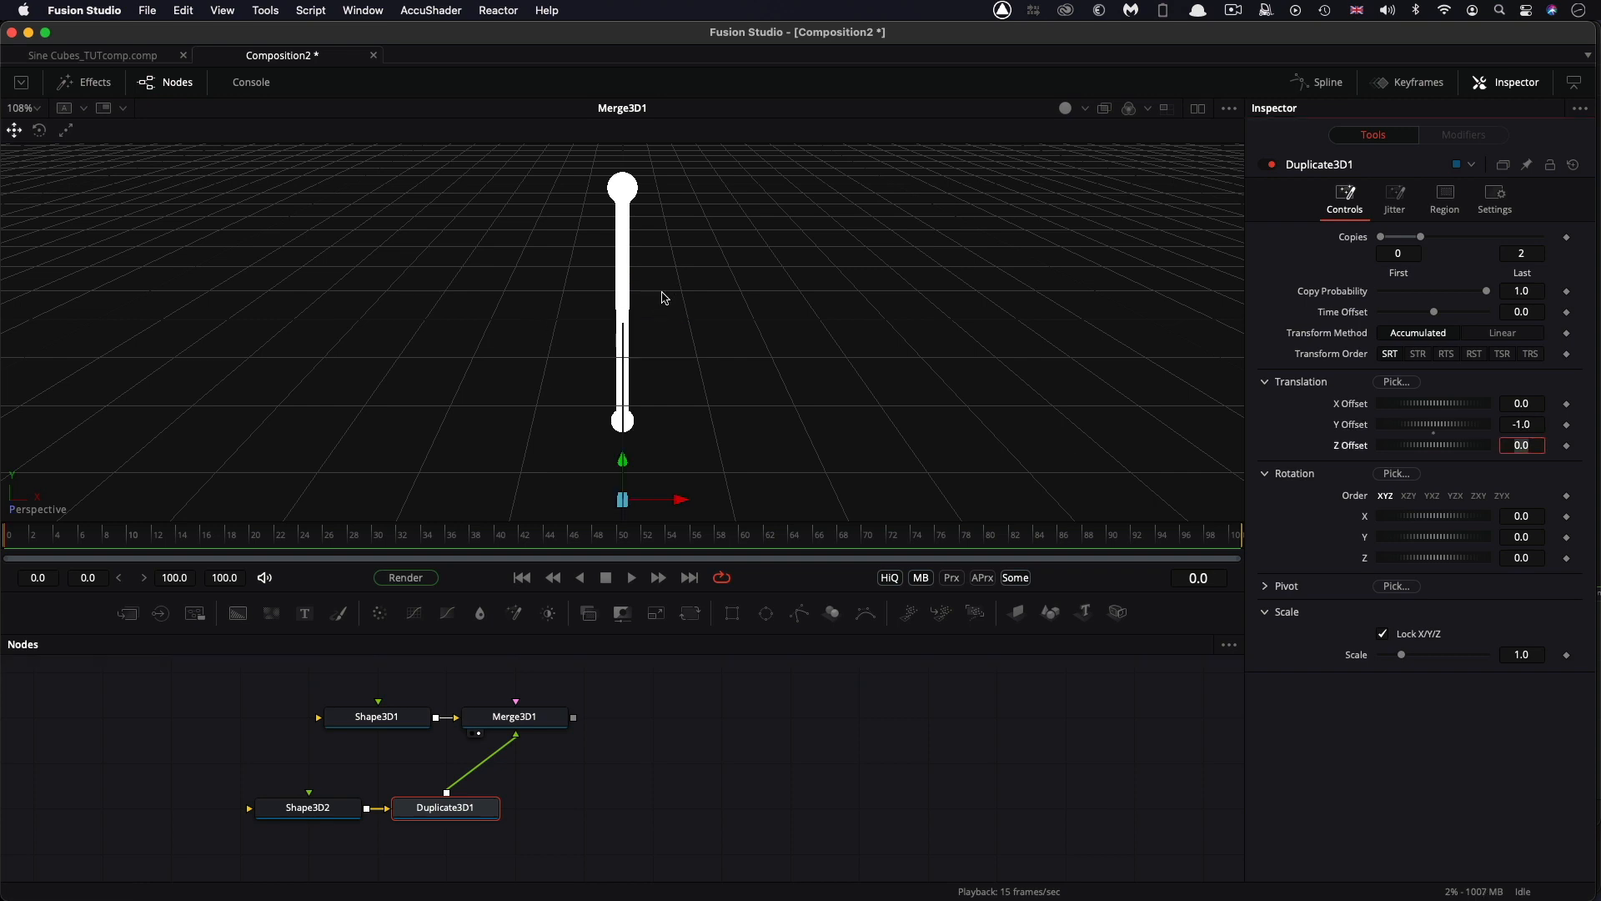
# Move Merge3D1 further along the node flow, add a Duplicate 3D node after it, and view that duplicate.
pyautogui.moveTo(537, 723); pyautogui.dragTo(605, 725)
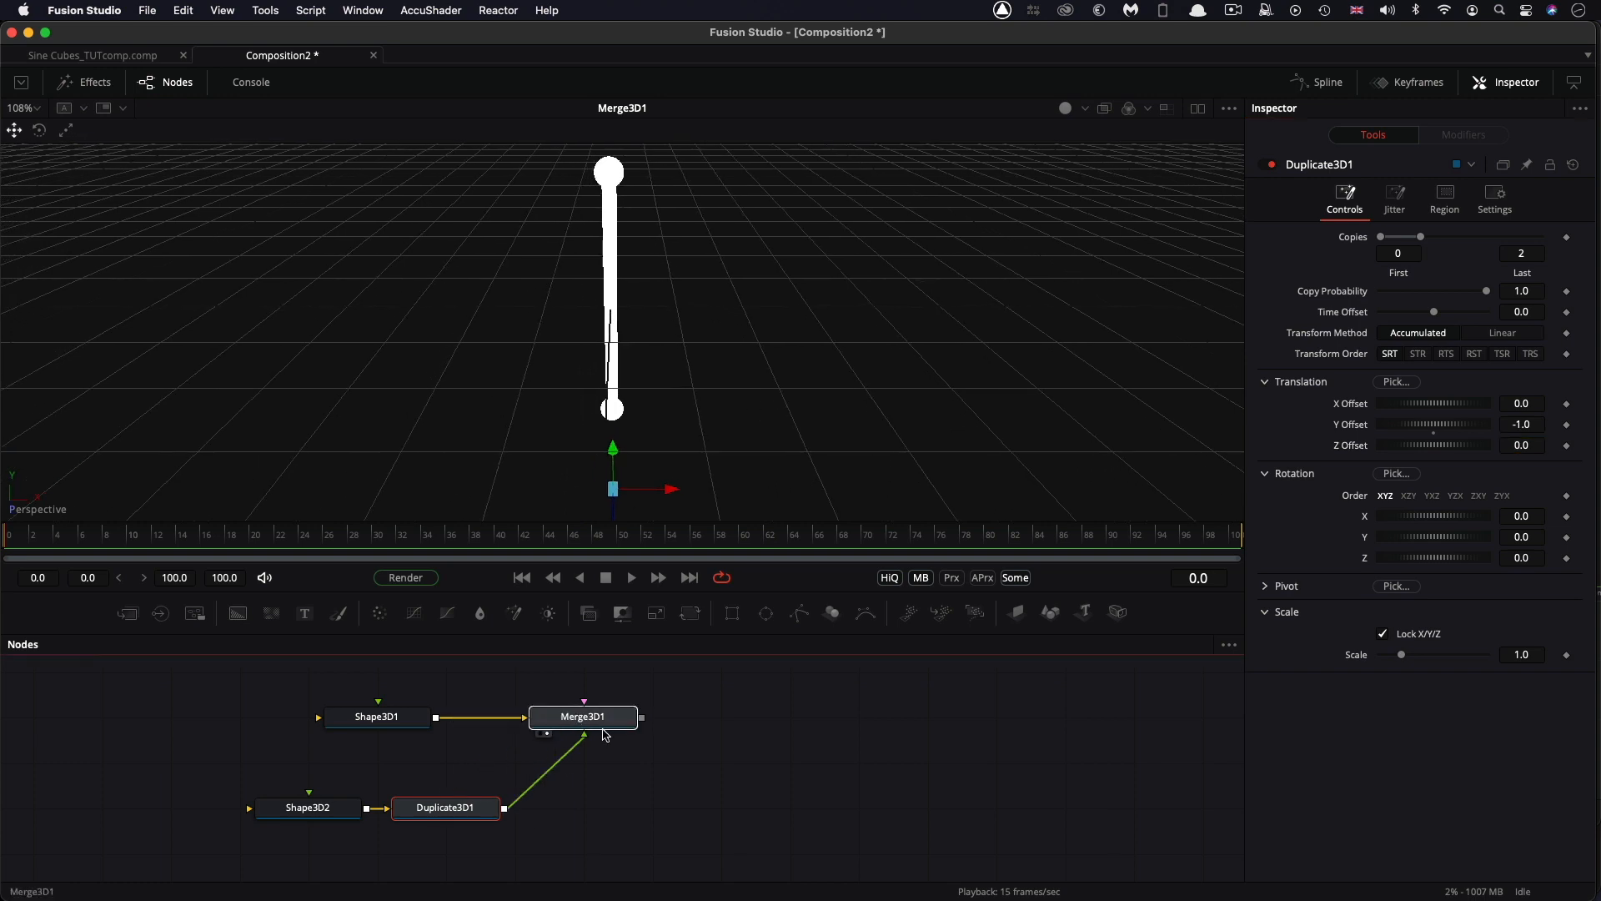
pyautogui.click(601, 722)
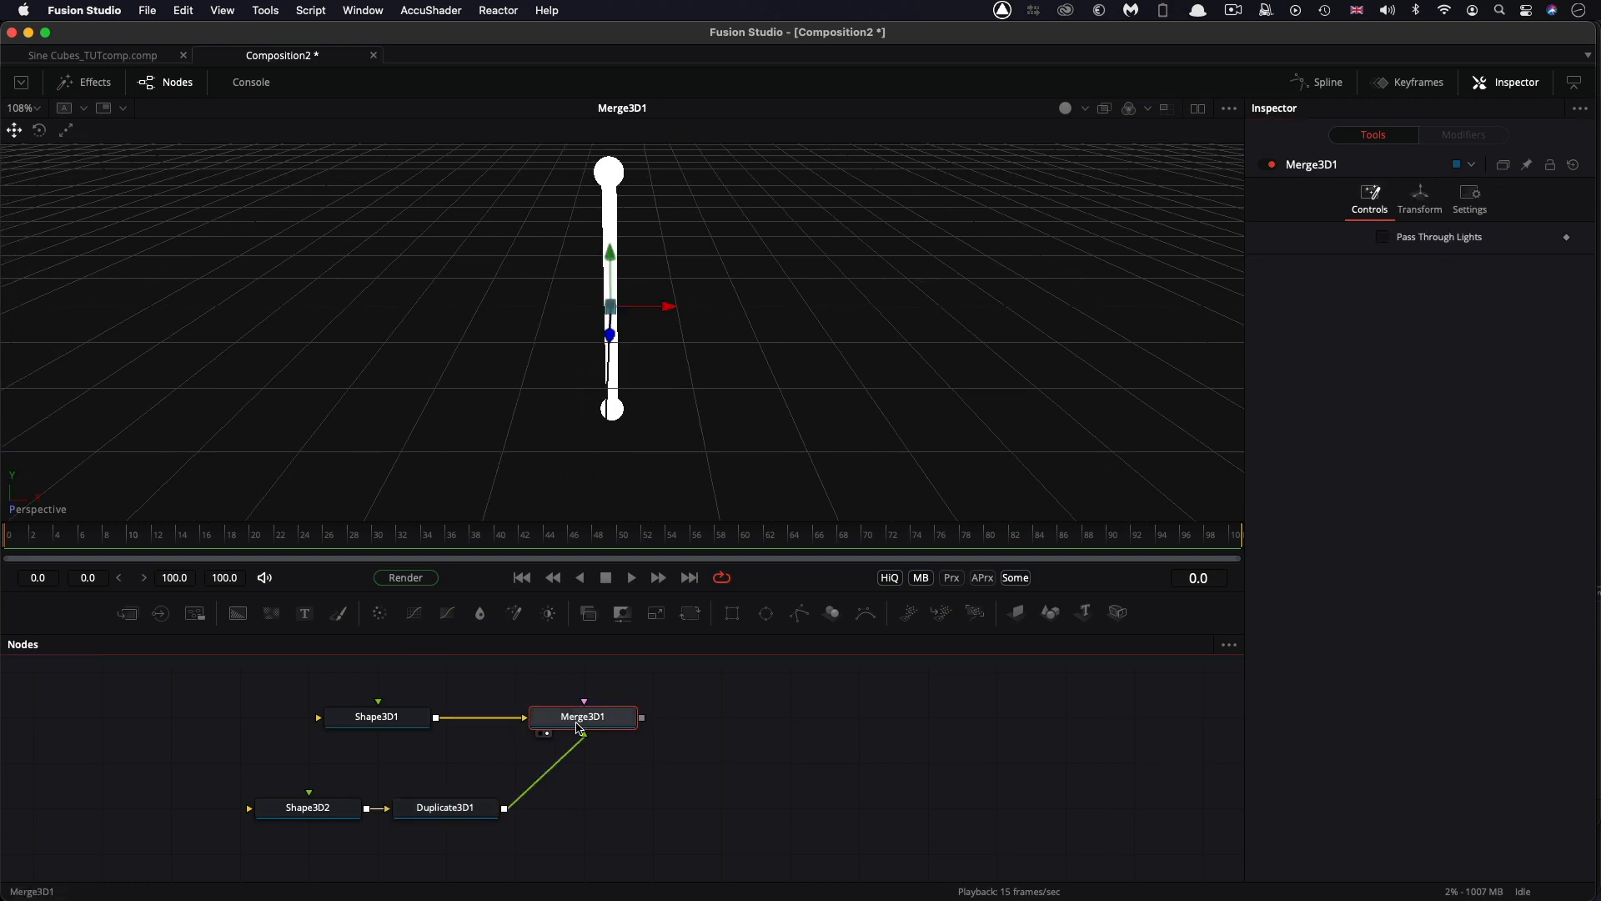
pyautogui.hotkey('shift', 'space')
pyautogui.write('3dp')
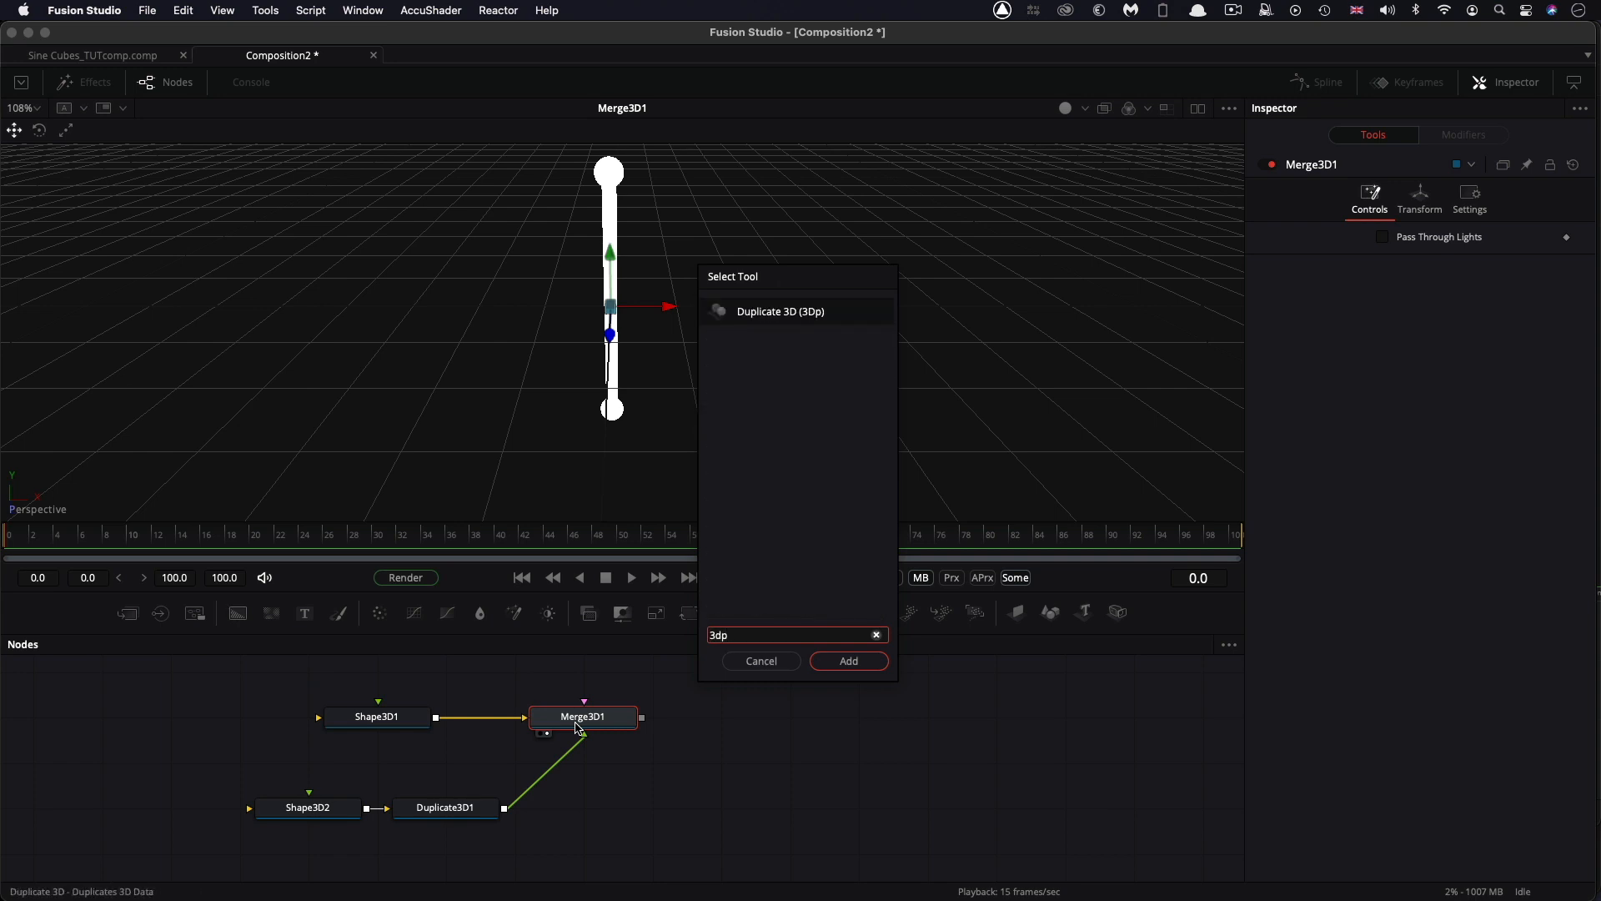
pyautogui.press('Return')
pyautogui.press('1')
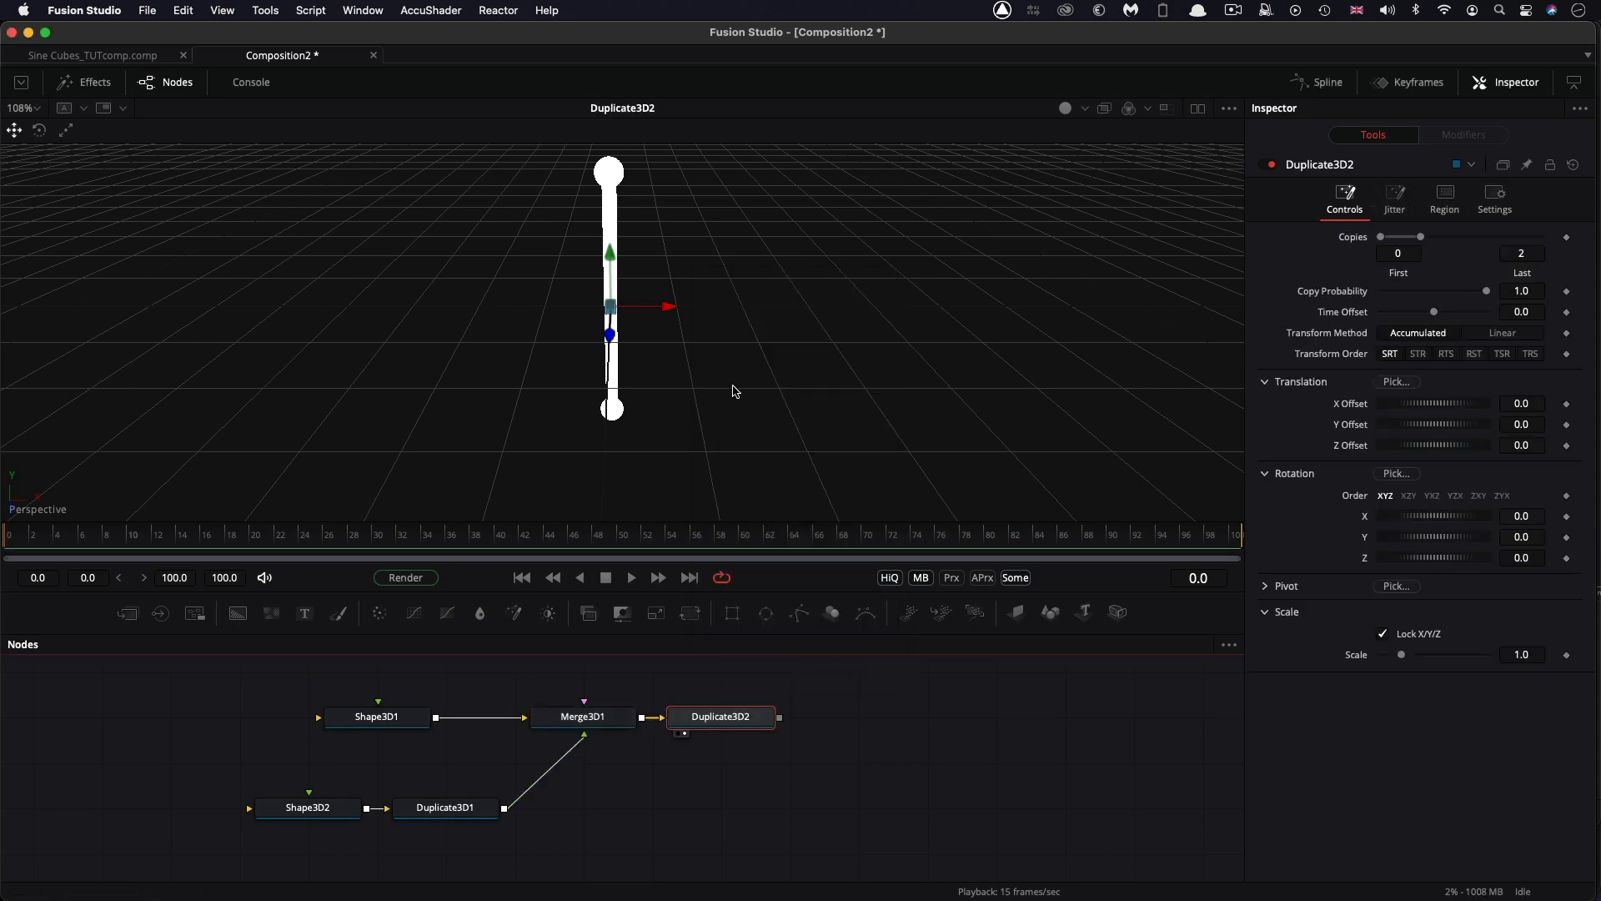
# Set the last copy of Duplicate3D2 to 4 and its Y rotation to 90.
pyautogui.click(1534, 248)
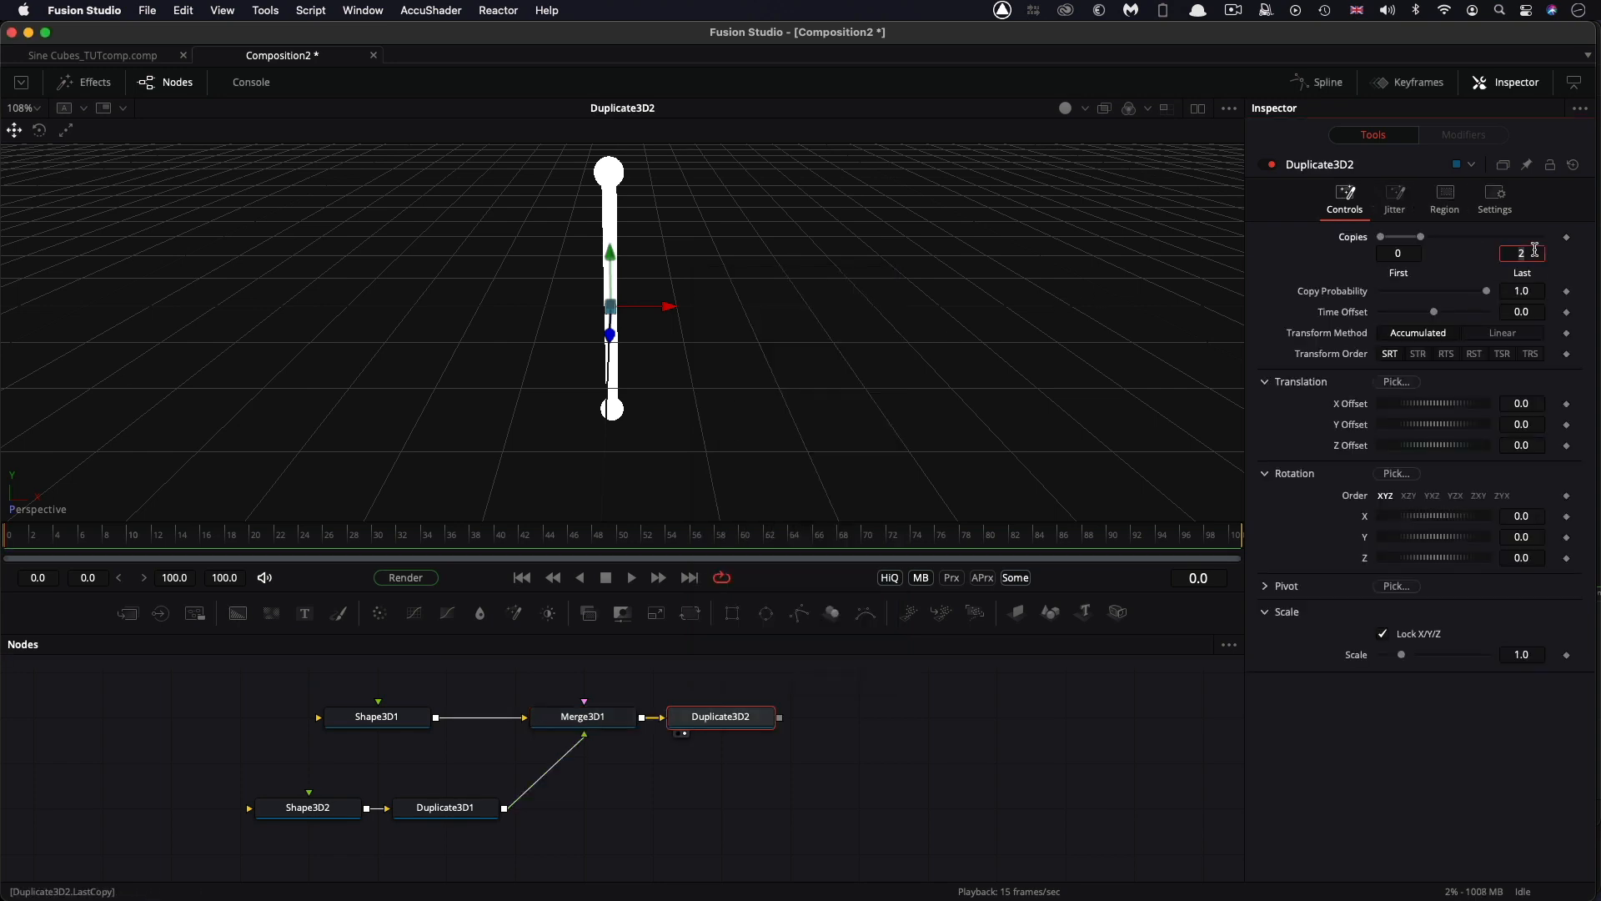
pyautogui.write('4')
pyautogui.press('Tab')
pyautogui.press('Tab')
pyautogui.press('Tab')
pyautogui.press('Tab')
pyautogui.press('Tab')
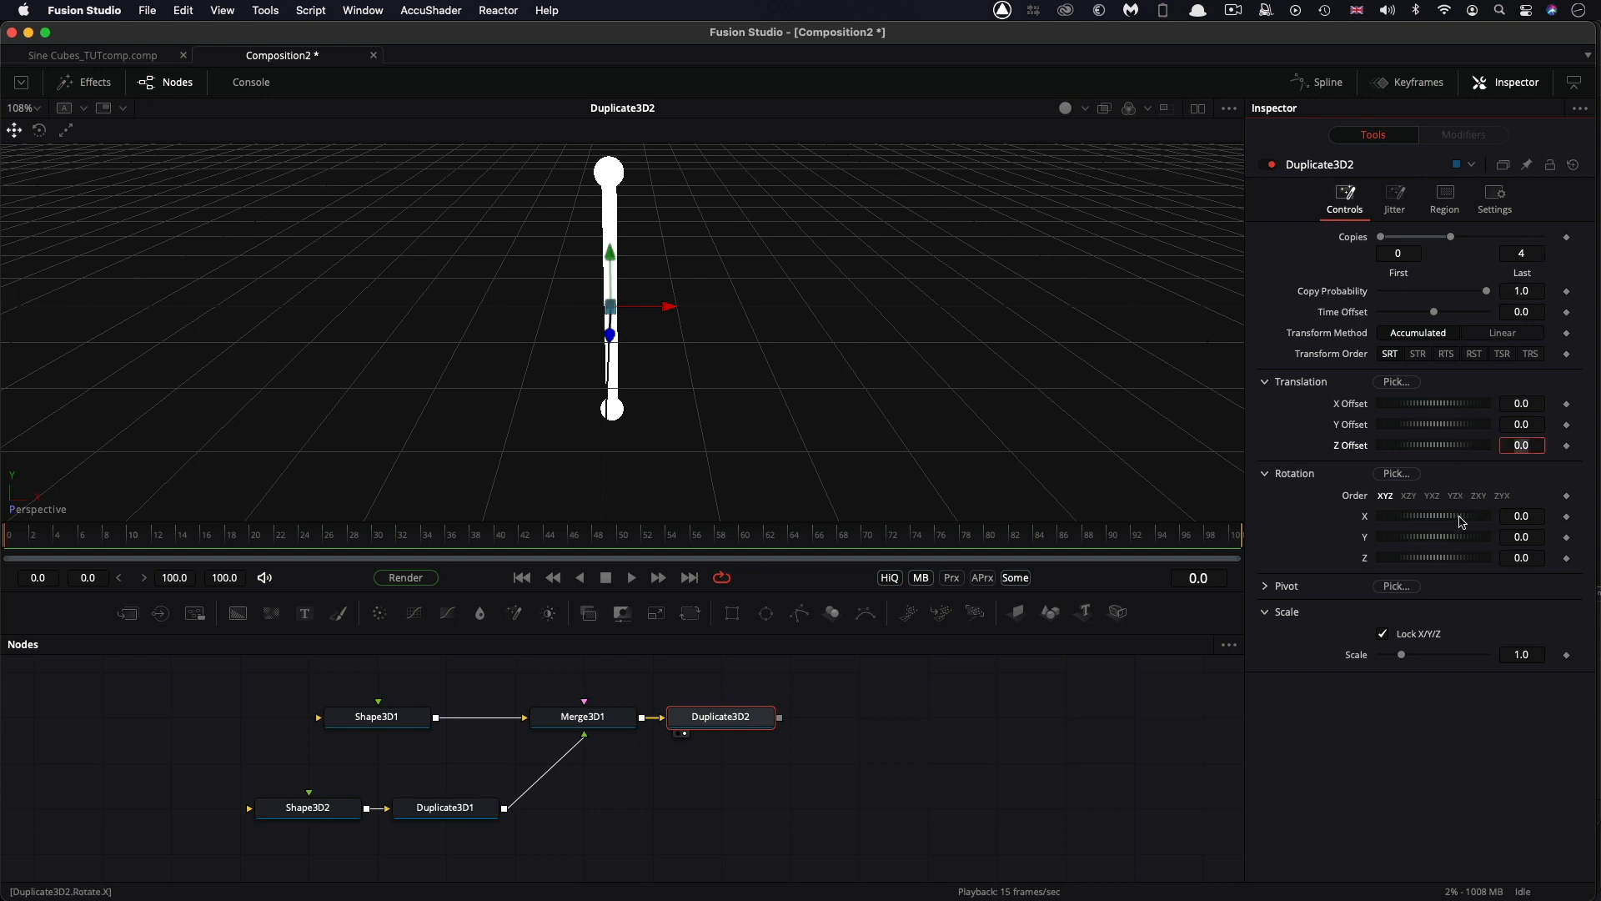
pyautogui.click(1291, 558)
pyautogui.click(1535, 532)
pyautogui.write('90')
pyautogui.press('Tab')
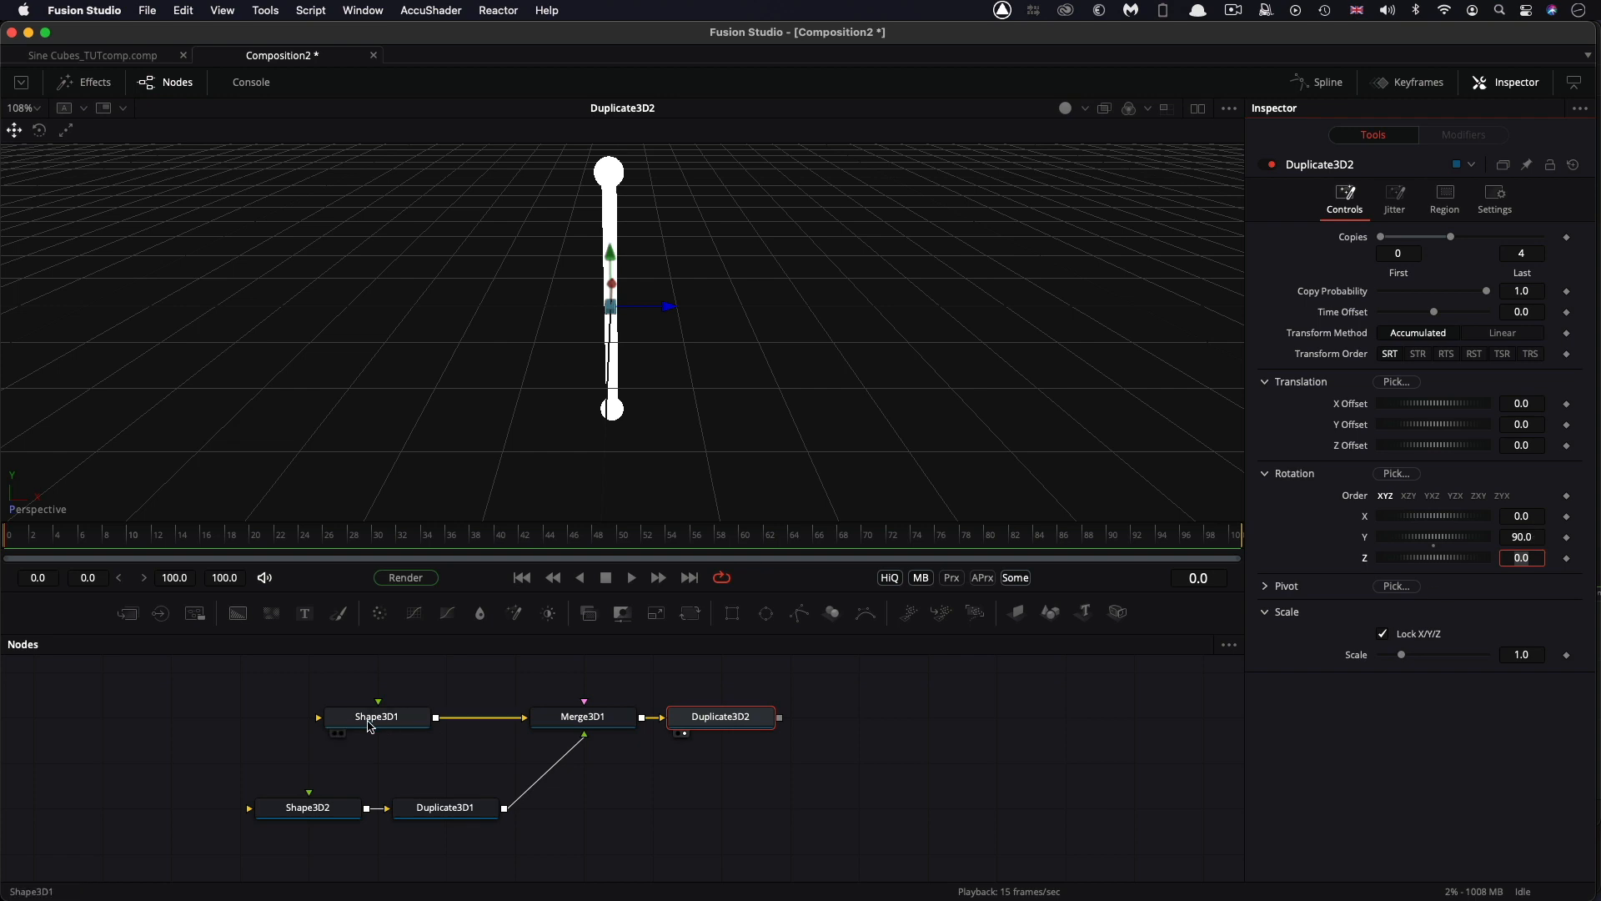
# Realign the cylinder node above the sphere node and offset Merge3D1 by -0.5 in X and 0.5 in Z.
pyautogui.moveTo(392, 720); pyautogui.dragTo(324, 721)
pyautogui.click(583, 723)
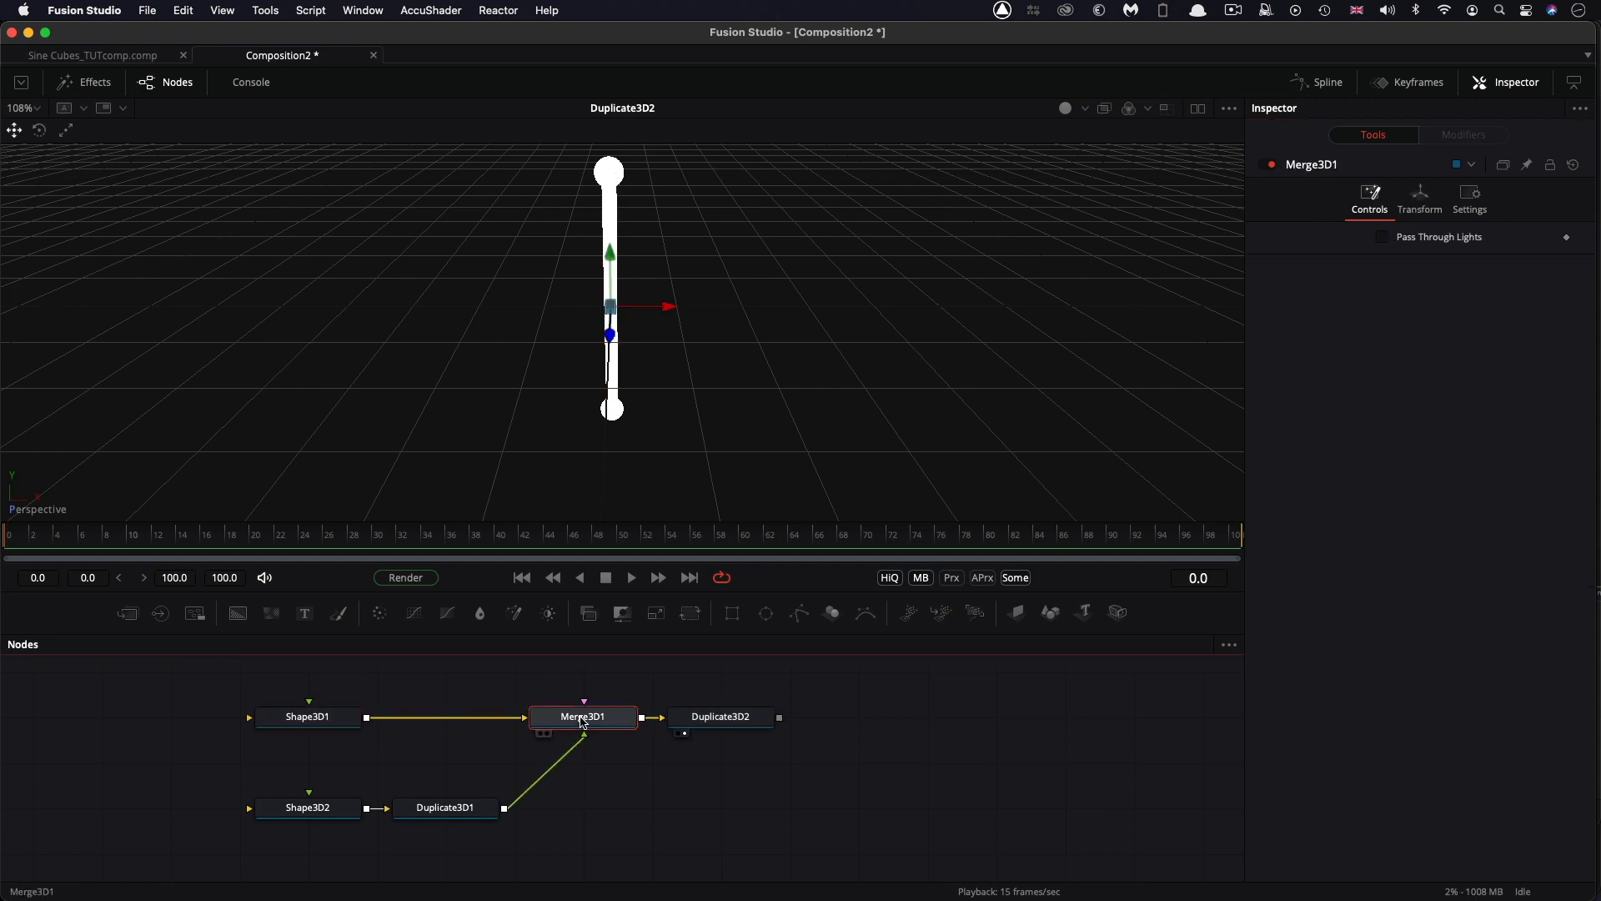
pyautogui.click(1419, 198)
pyautogui.click(1540, 258)
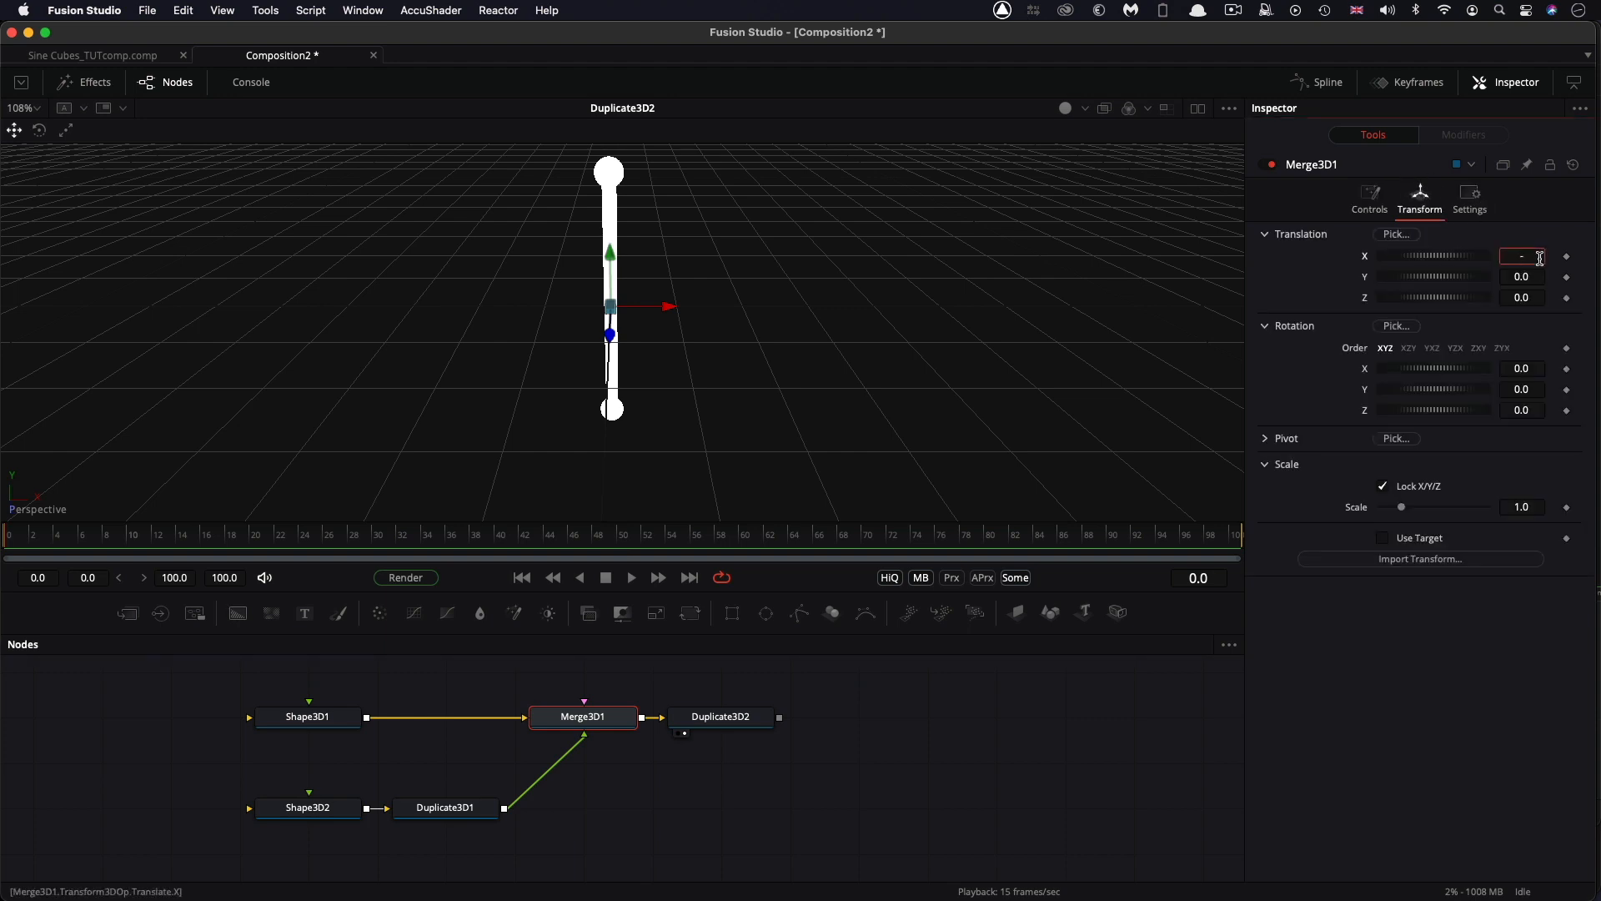
pyautogui.write('-.5')
pyautogui.press('Tab')
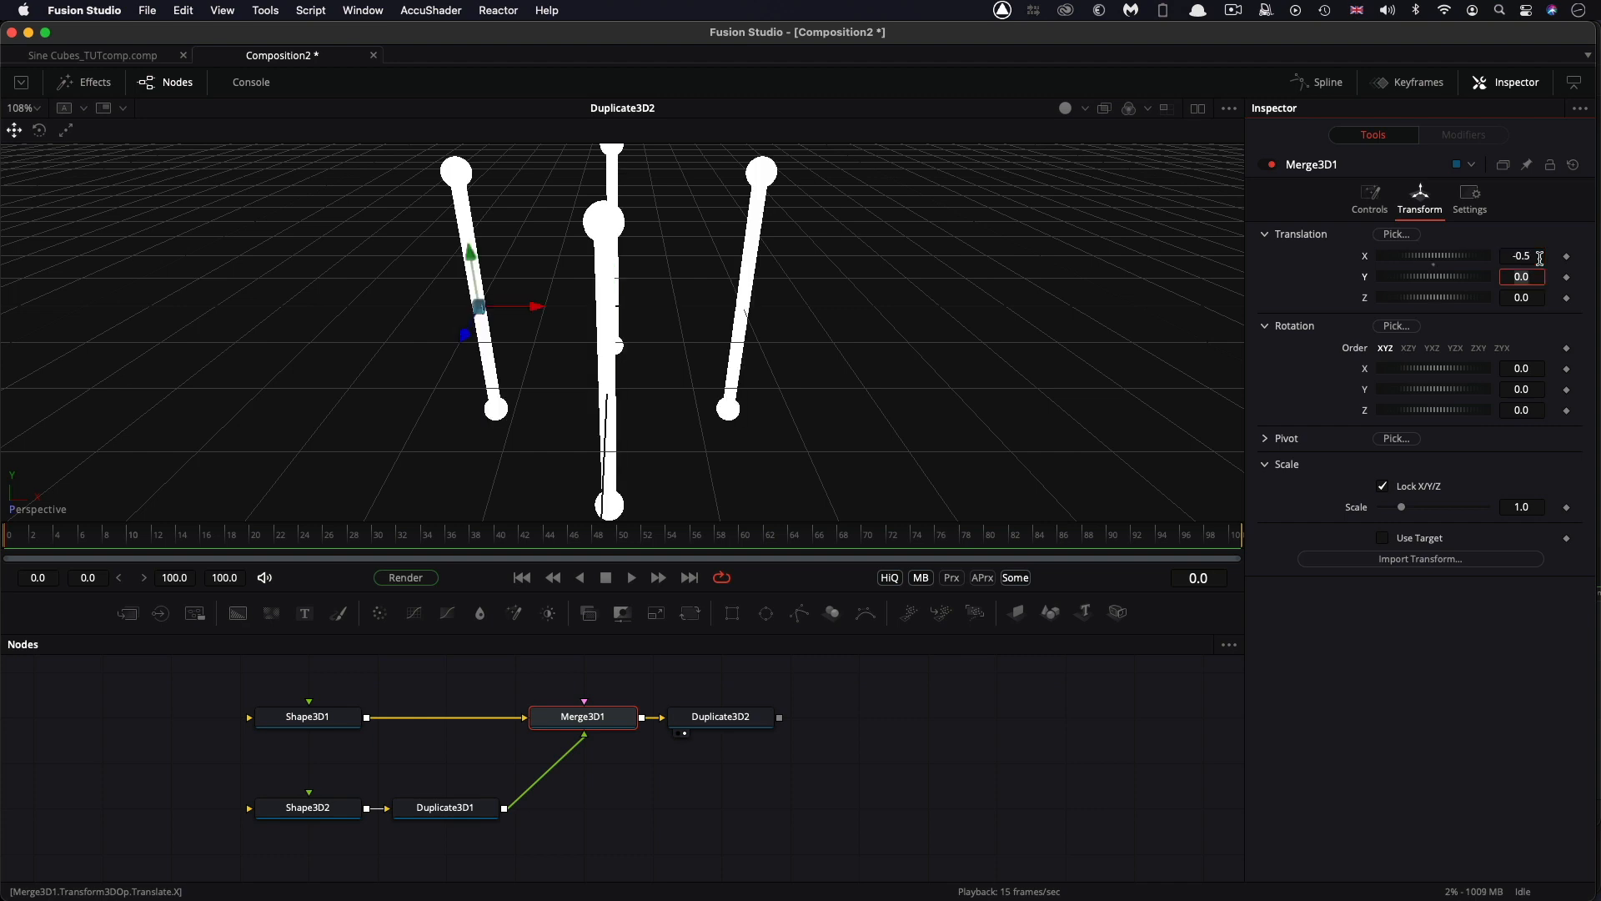
pyautogui.click(1539, 300)
pyautogui.write('.5')
pyautogui.press('Tab')
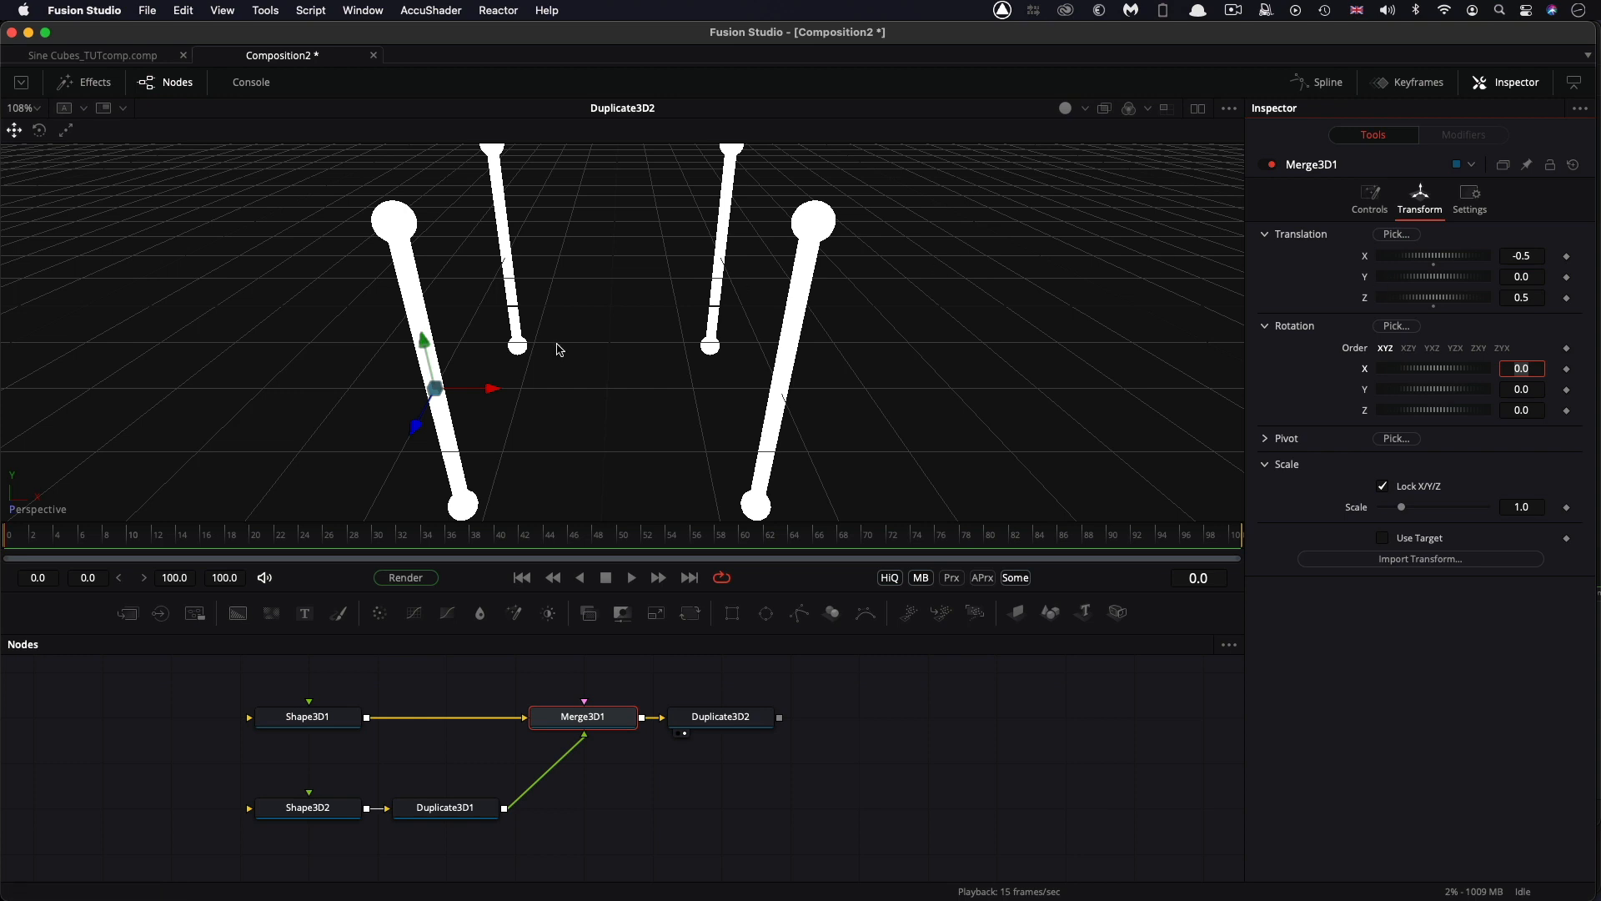
pyautogui.scroll(-3, 679, 392)
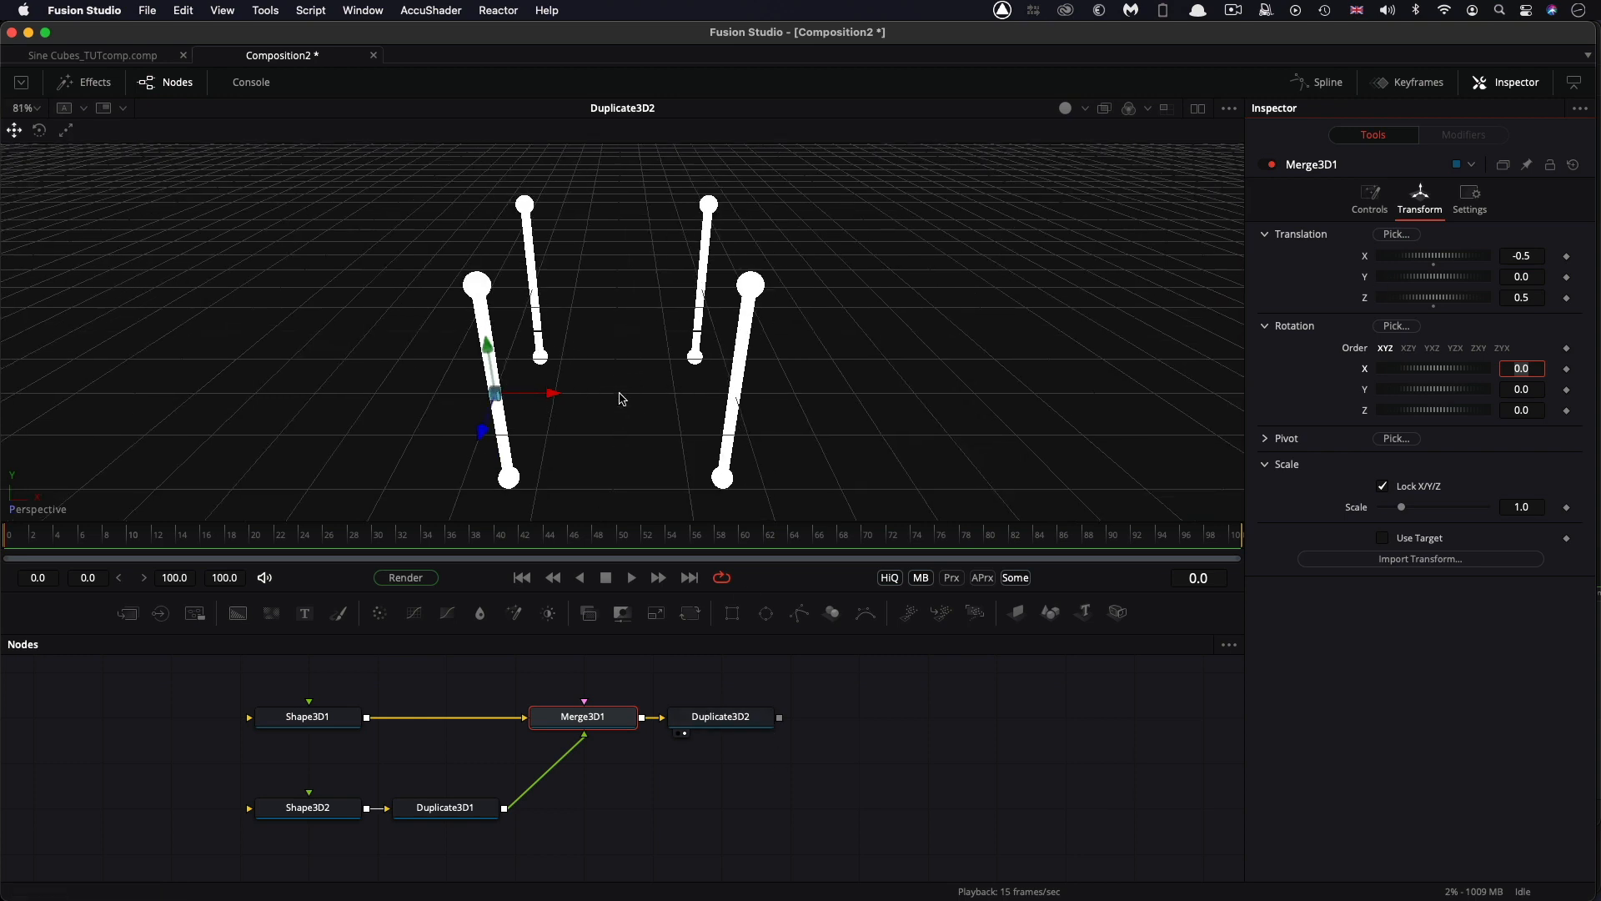
# Add a Duplicate 3D node after Duplicate3D2 and set its X rotation to 90.
pyautogui.click(732, 721)
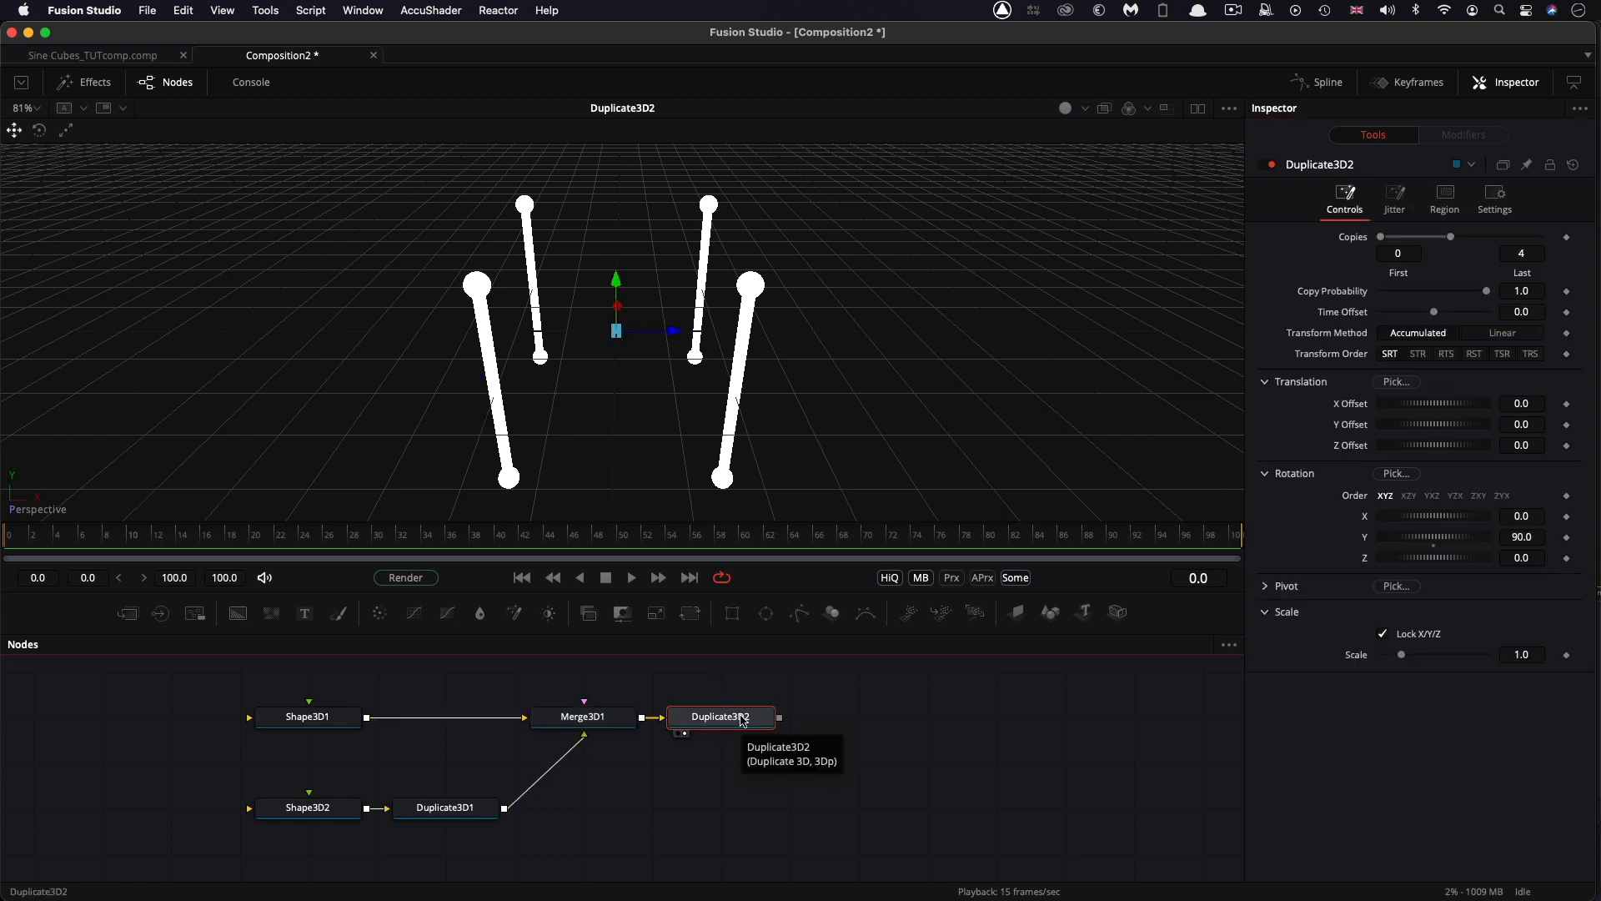
pyautogui.hotkey('shift', 'space')
pyautogui.write('3dp')
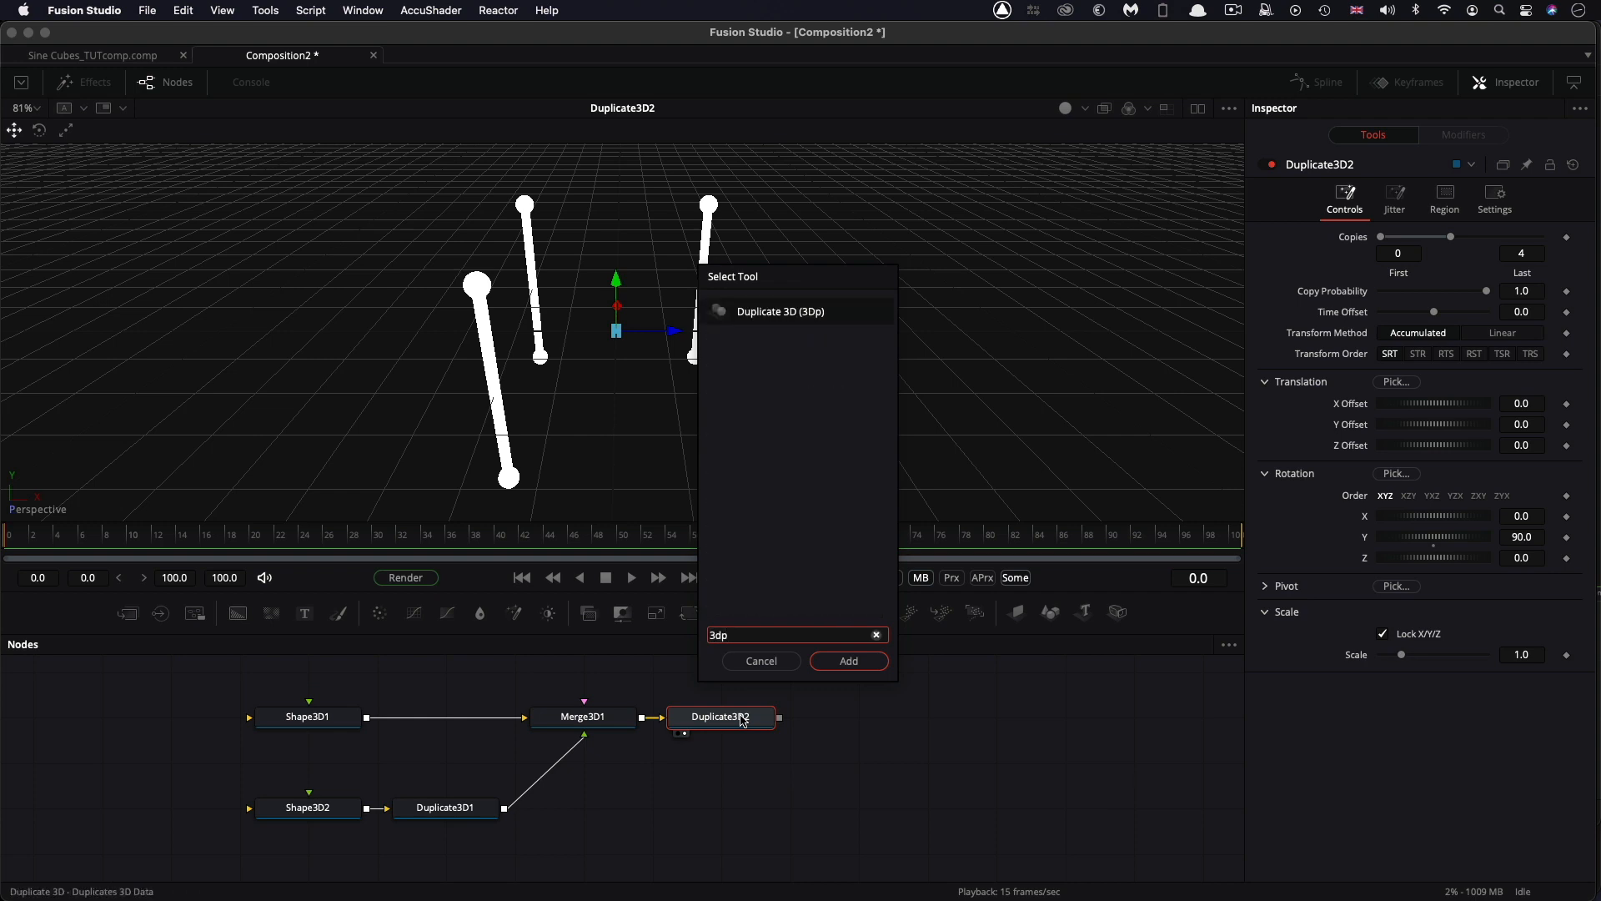
pyautogui.press('Return')
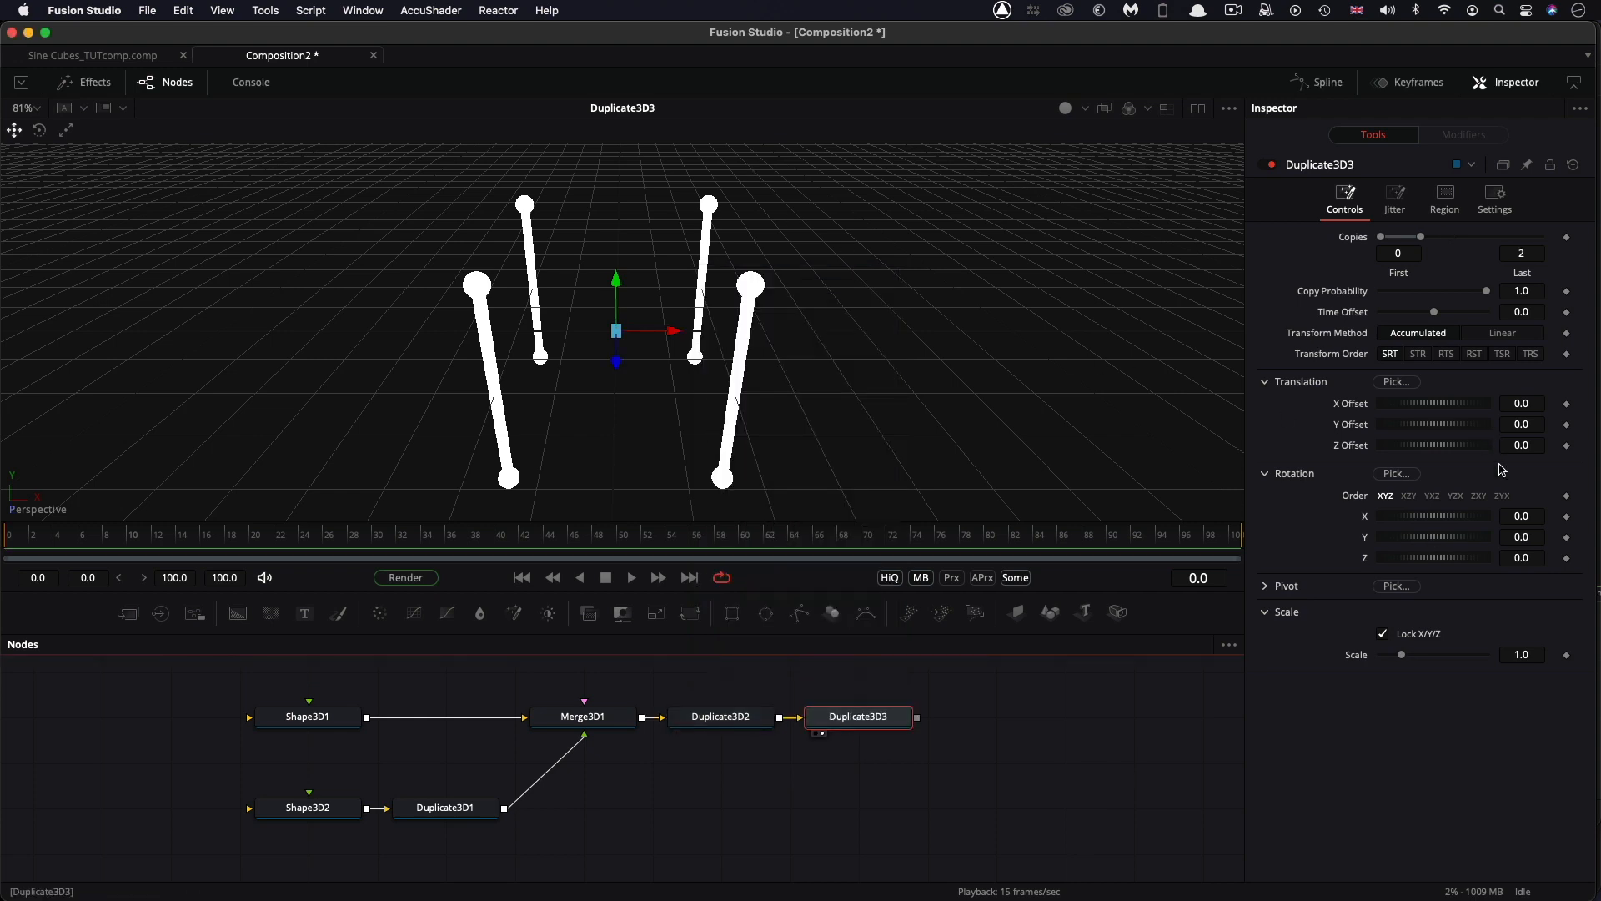
pyautogui.click(1540, 509)
pyautogui.write('90')
pyautogui.press('Tab')
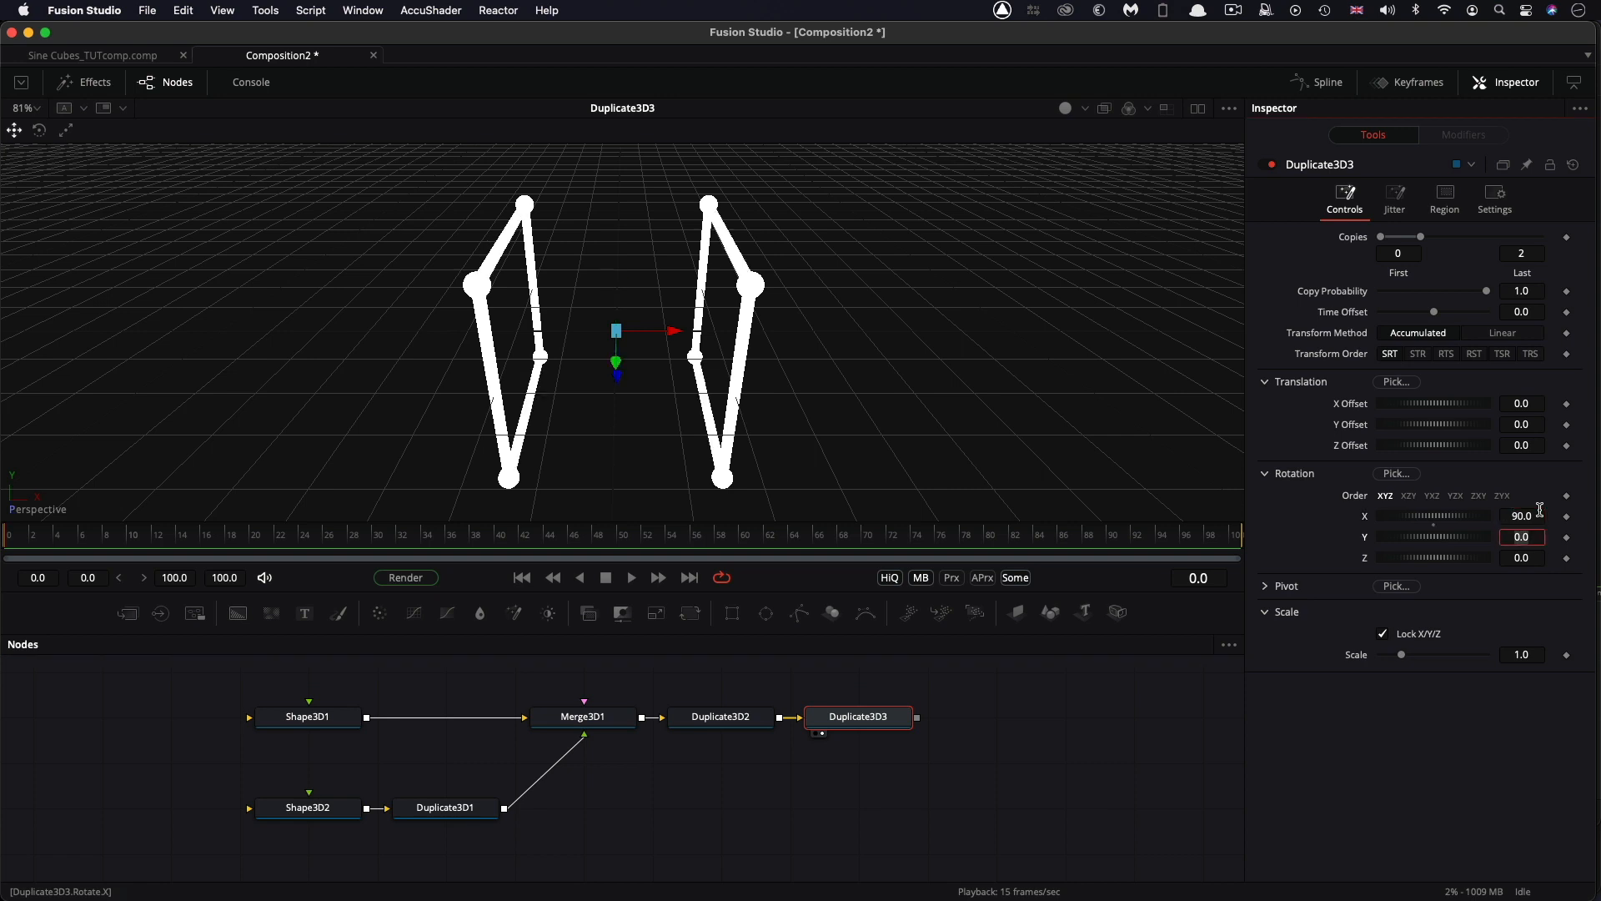
# Branch another Duplicate 3D node off Duplicate3D2, merge it with Duplicate3D3, and view the new merge.
pyautogui.click(851, 725)
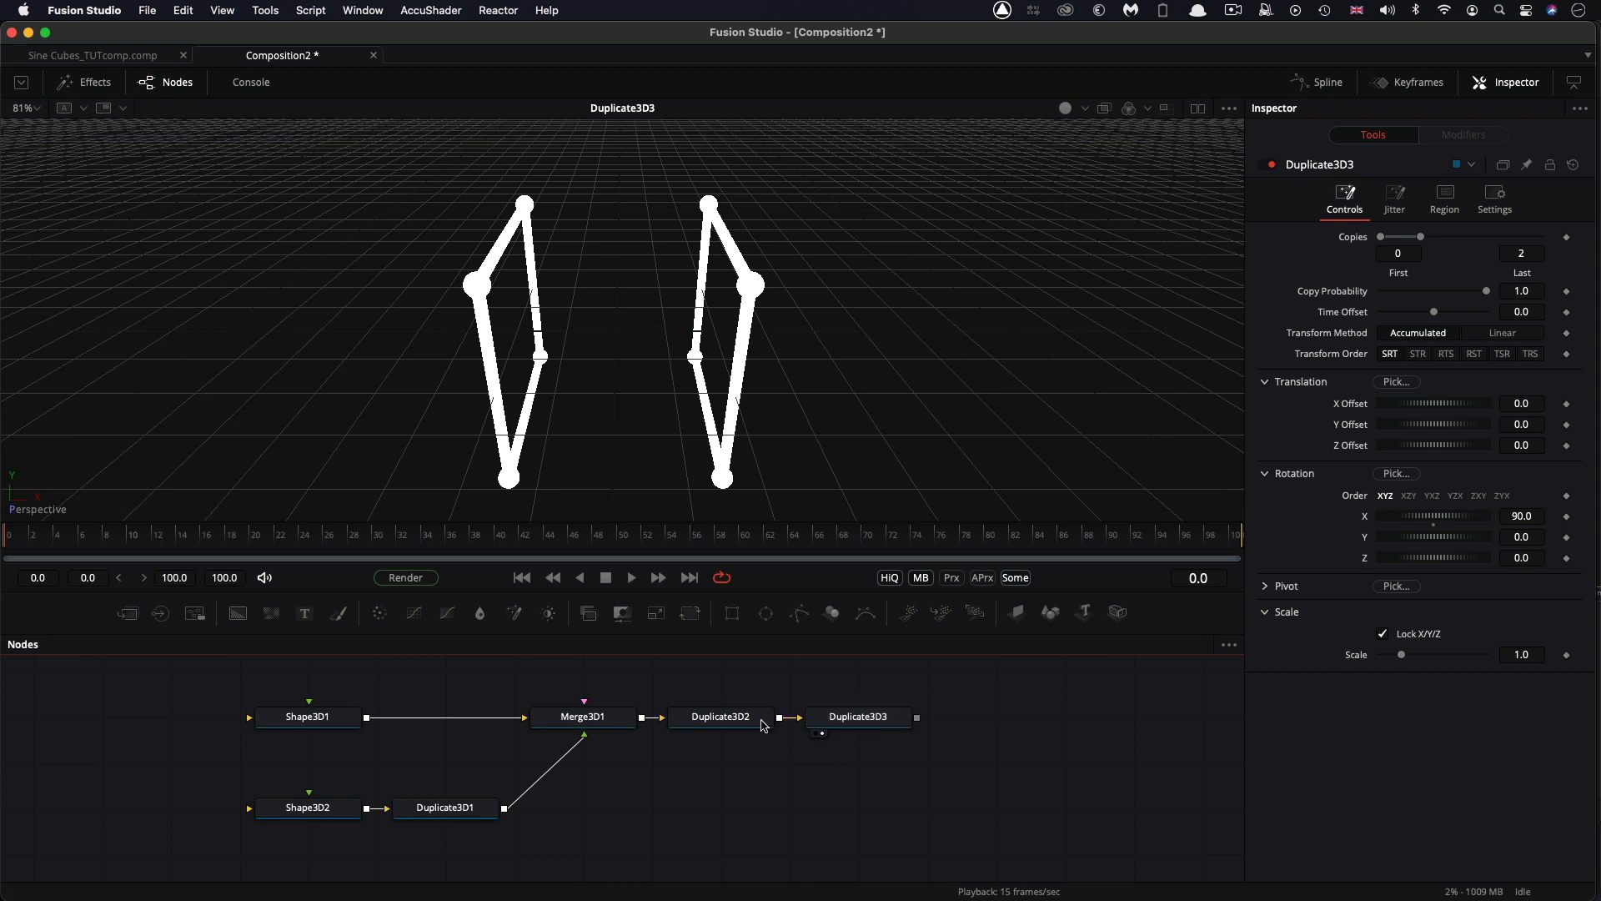
pyautogui.hotkey('shift', 'space')
pyautogui.write('3dp')
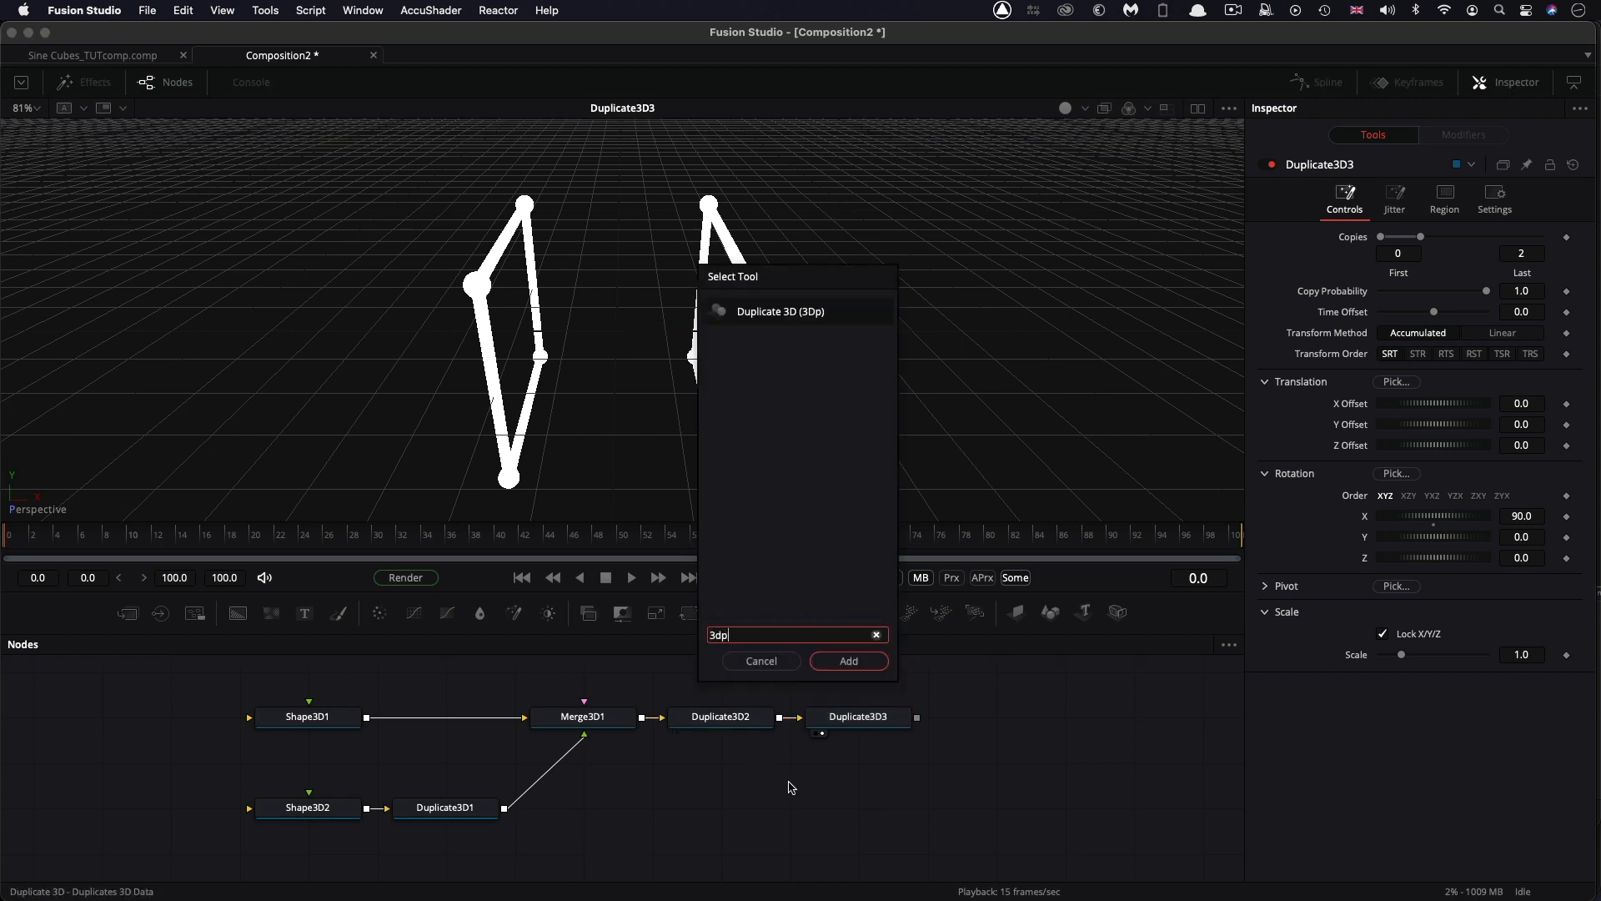
pyautogui.press('Return')
pyautogui.moveTo(789, 764); pyautogui.dragTo(859, 807)
pyautogui.moveTo(777, 721); pyautogui.dragTo(844, 815)
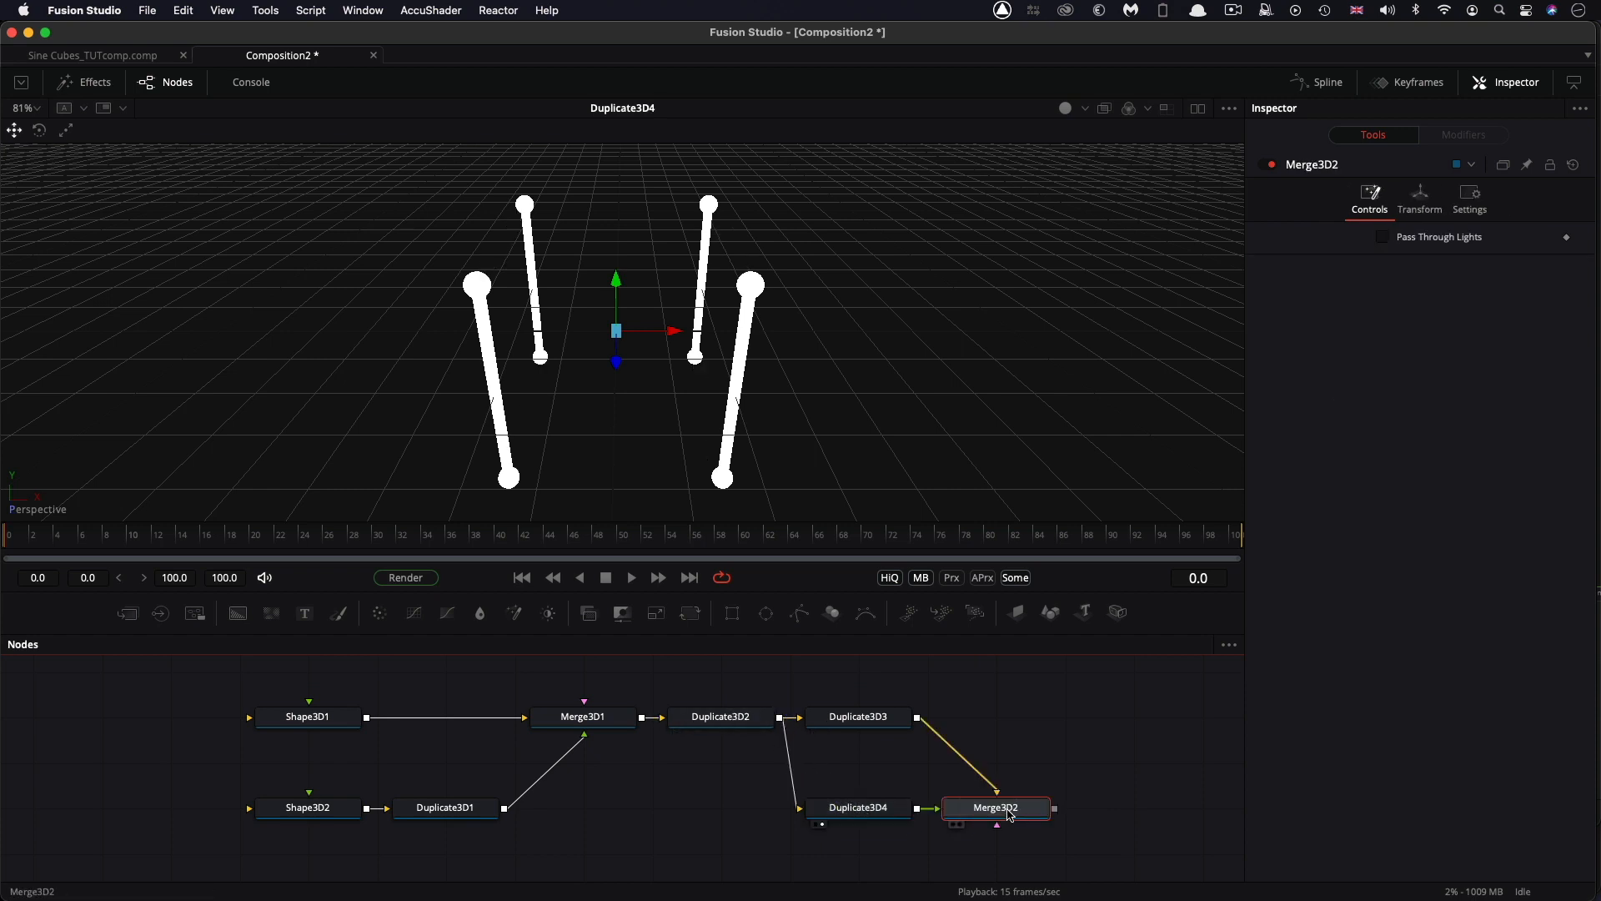
pyautogui.moveTo(1007, 812); pyautogui.dragTo(750, 398)
# Set the Z rotation of Duplicate3D4 to 90 and select the final merge node.
pyautogui.click(883, 816)
pyautogui.doubleClick(1536, 558)
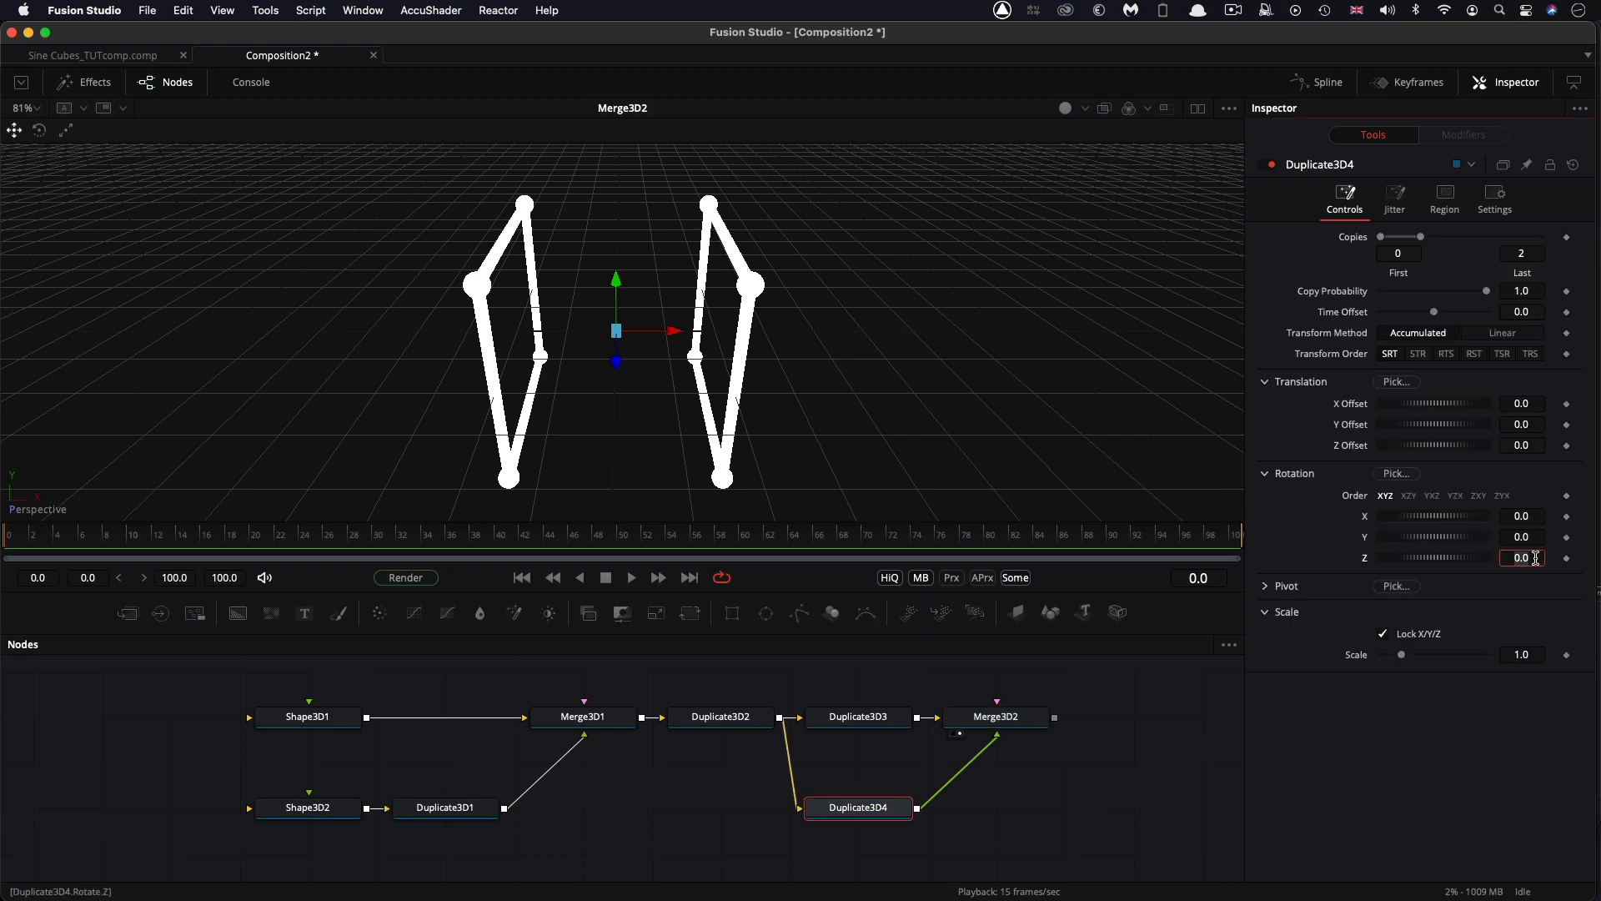
pyautogui.write('90')
pyautogui.press('Tab')
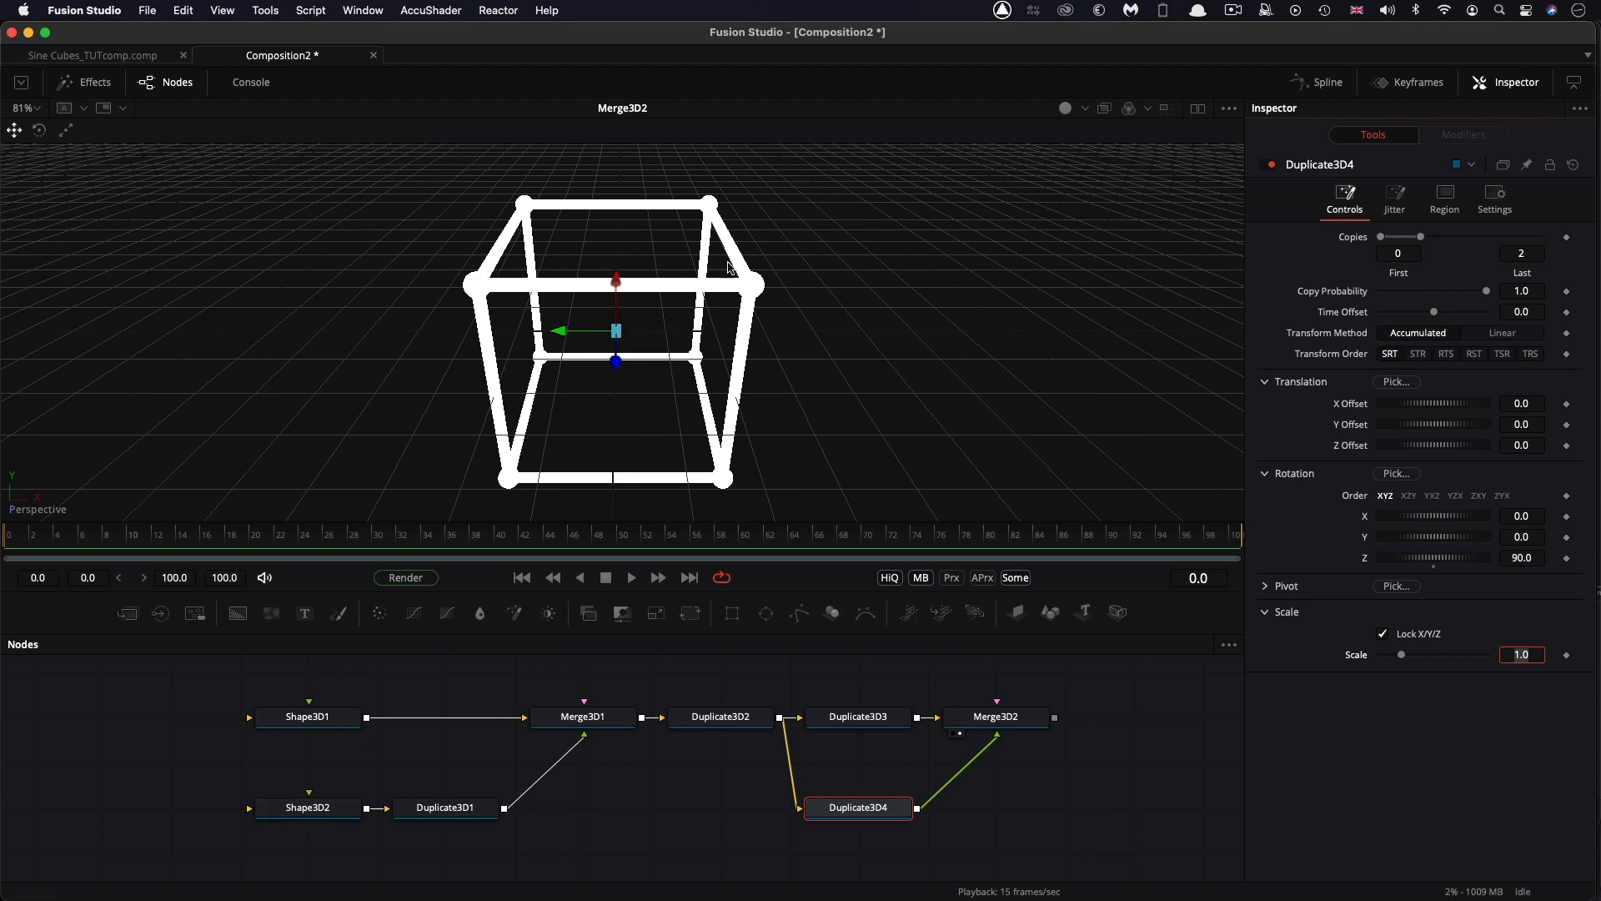
pyautogui.scroll(-2, 633, 395)
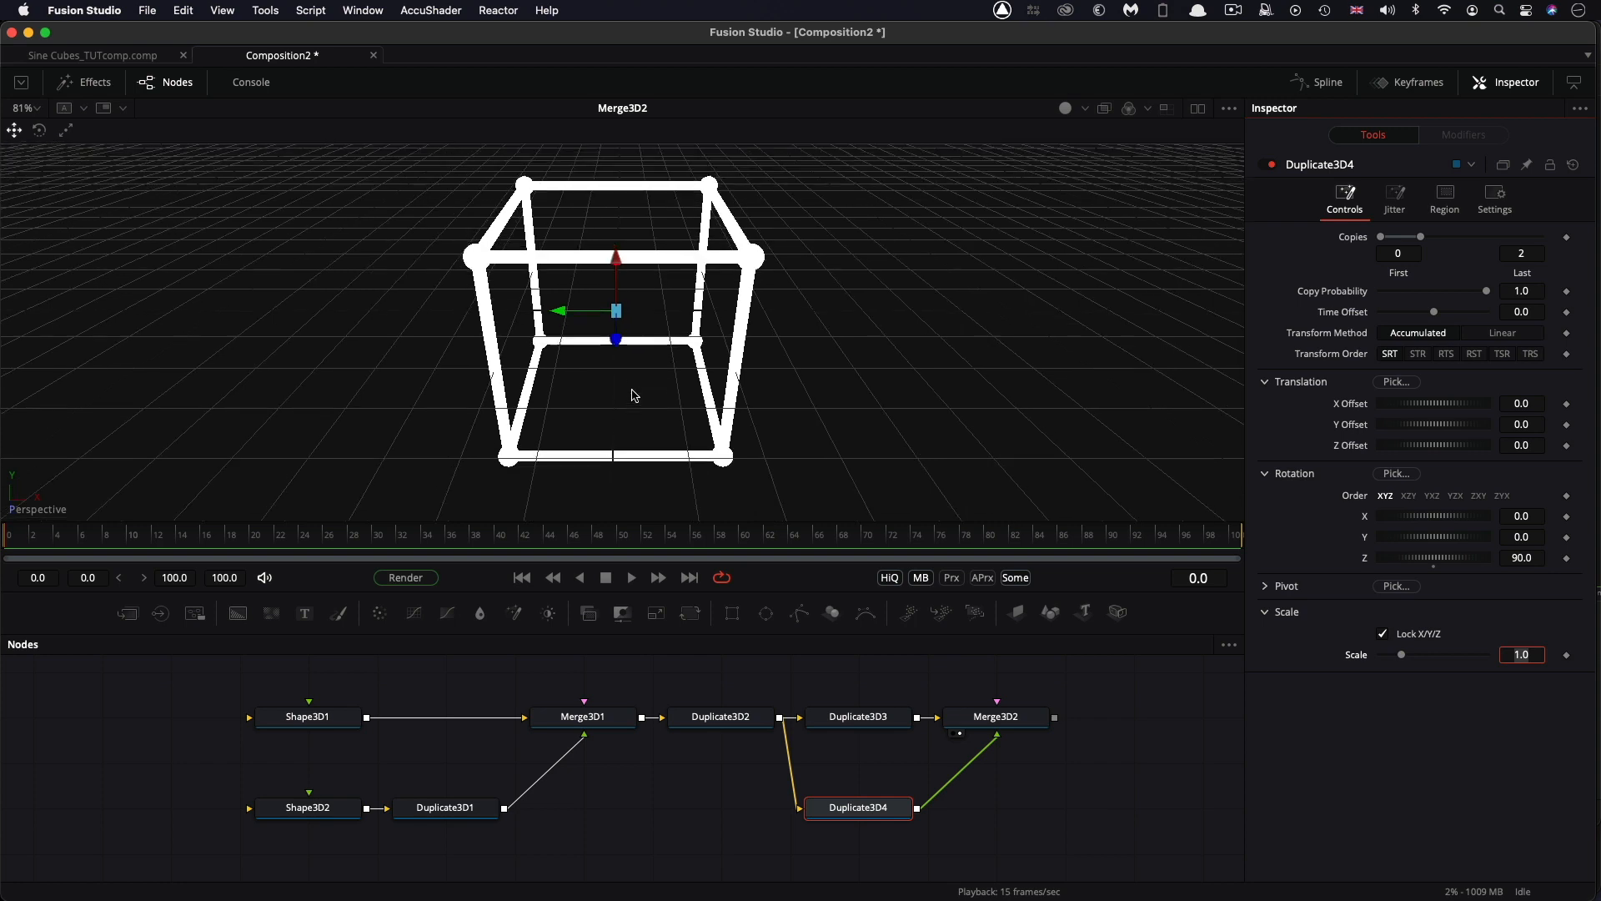
pyautogui.click(980, 718)
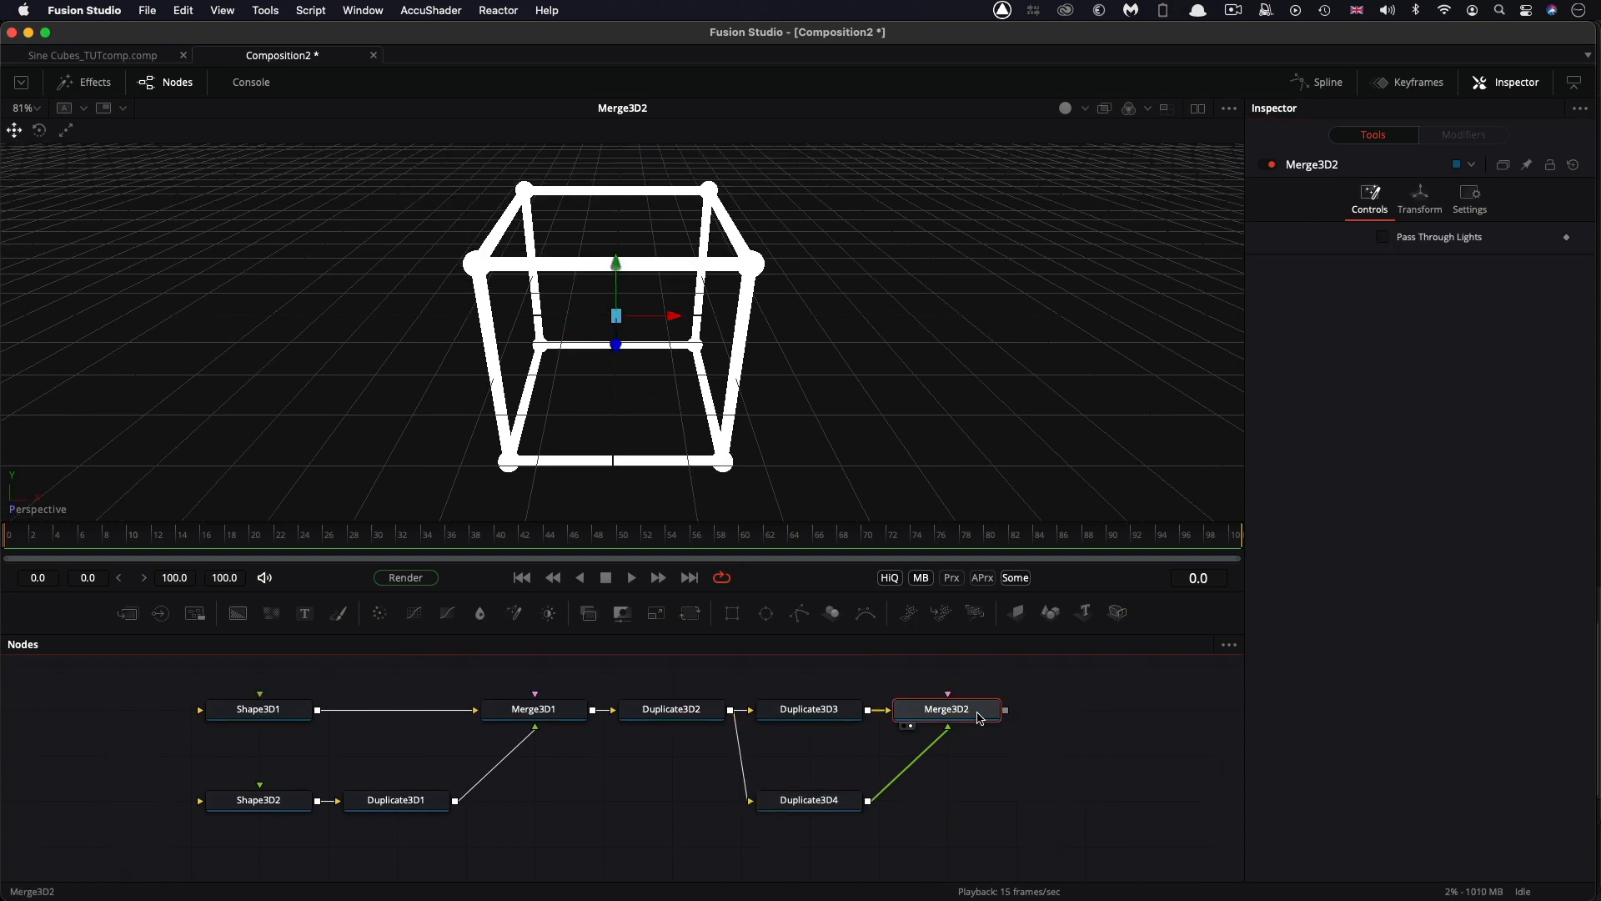
# Add a Merge 3D node after Merge3D2 and show it in the viewer.
pyautogui.hotkey('shift', 'space')
pyautogui.write('3mg')
pyautogui.press('Return')
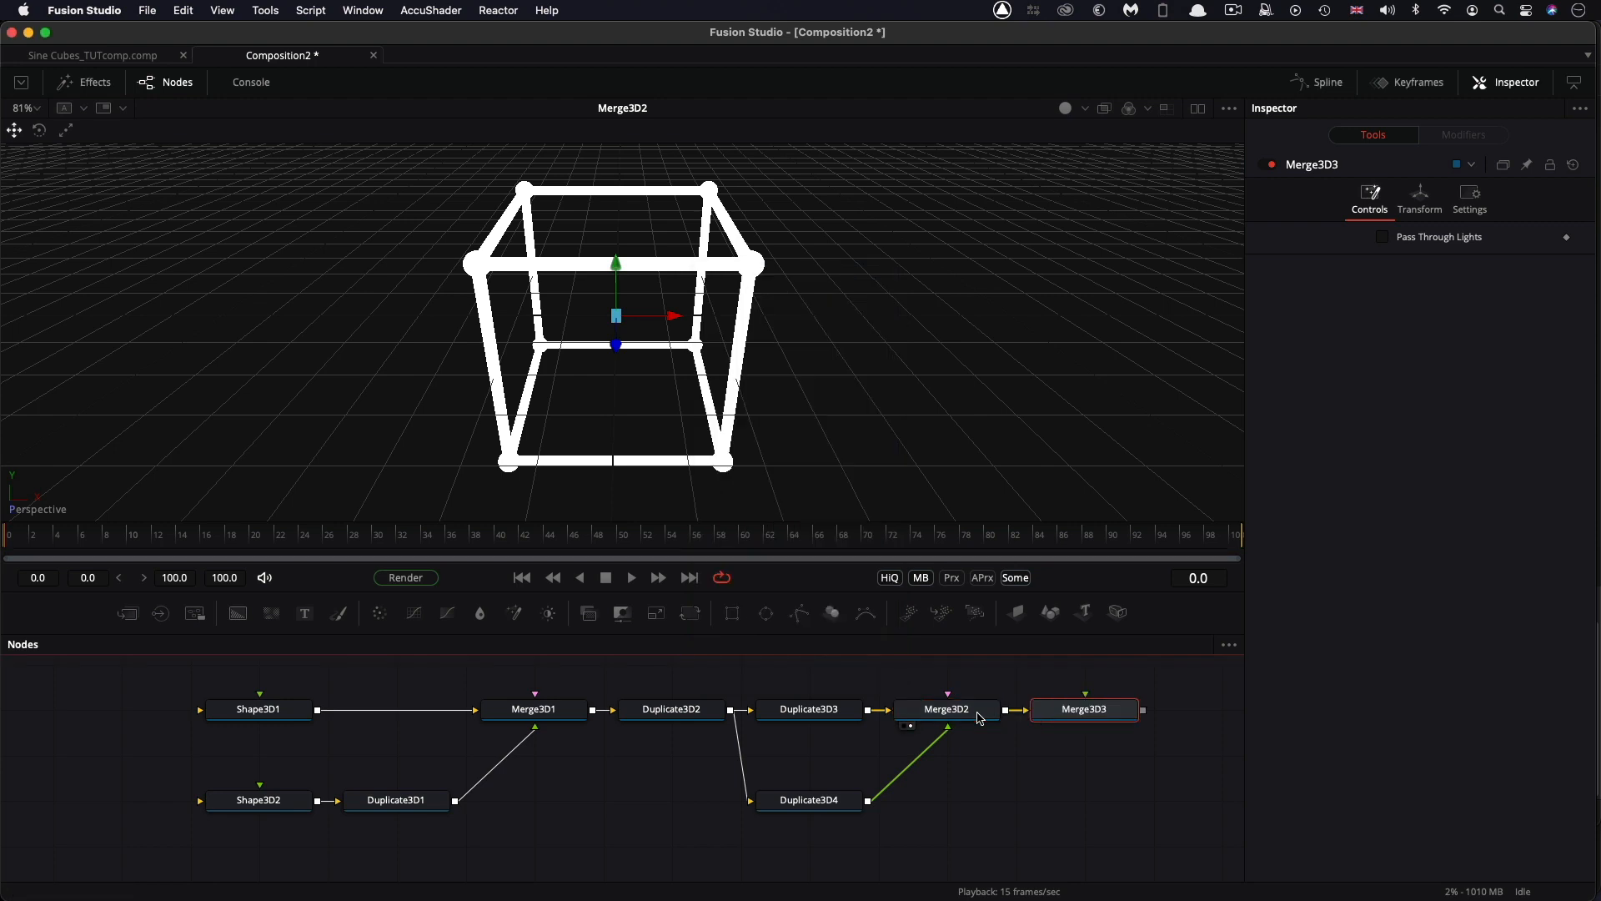
pyautogui.moveTo(1096, 715); pyautogui.dragTo(800, 400)
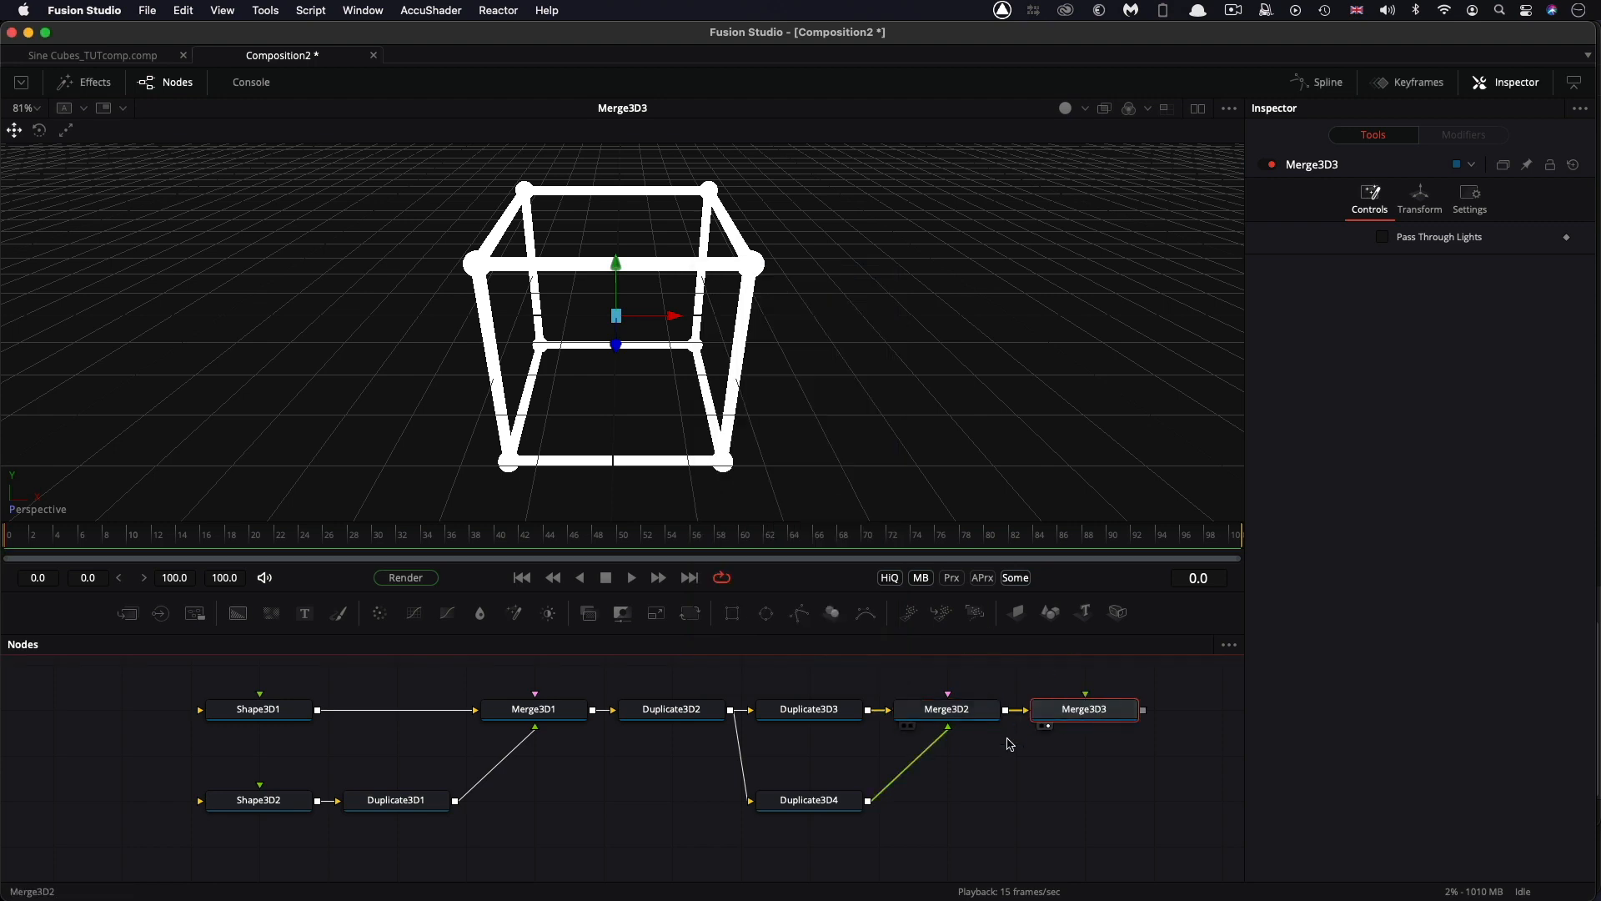
# Add a Camera 3D node connected to Merge3D3 and place it directly below that merge.
pyautogui.hotkey('shift', 'space')
pyautogui.write('3vm')
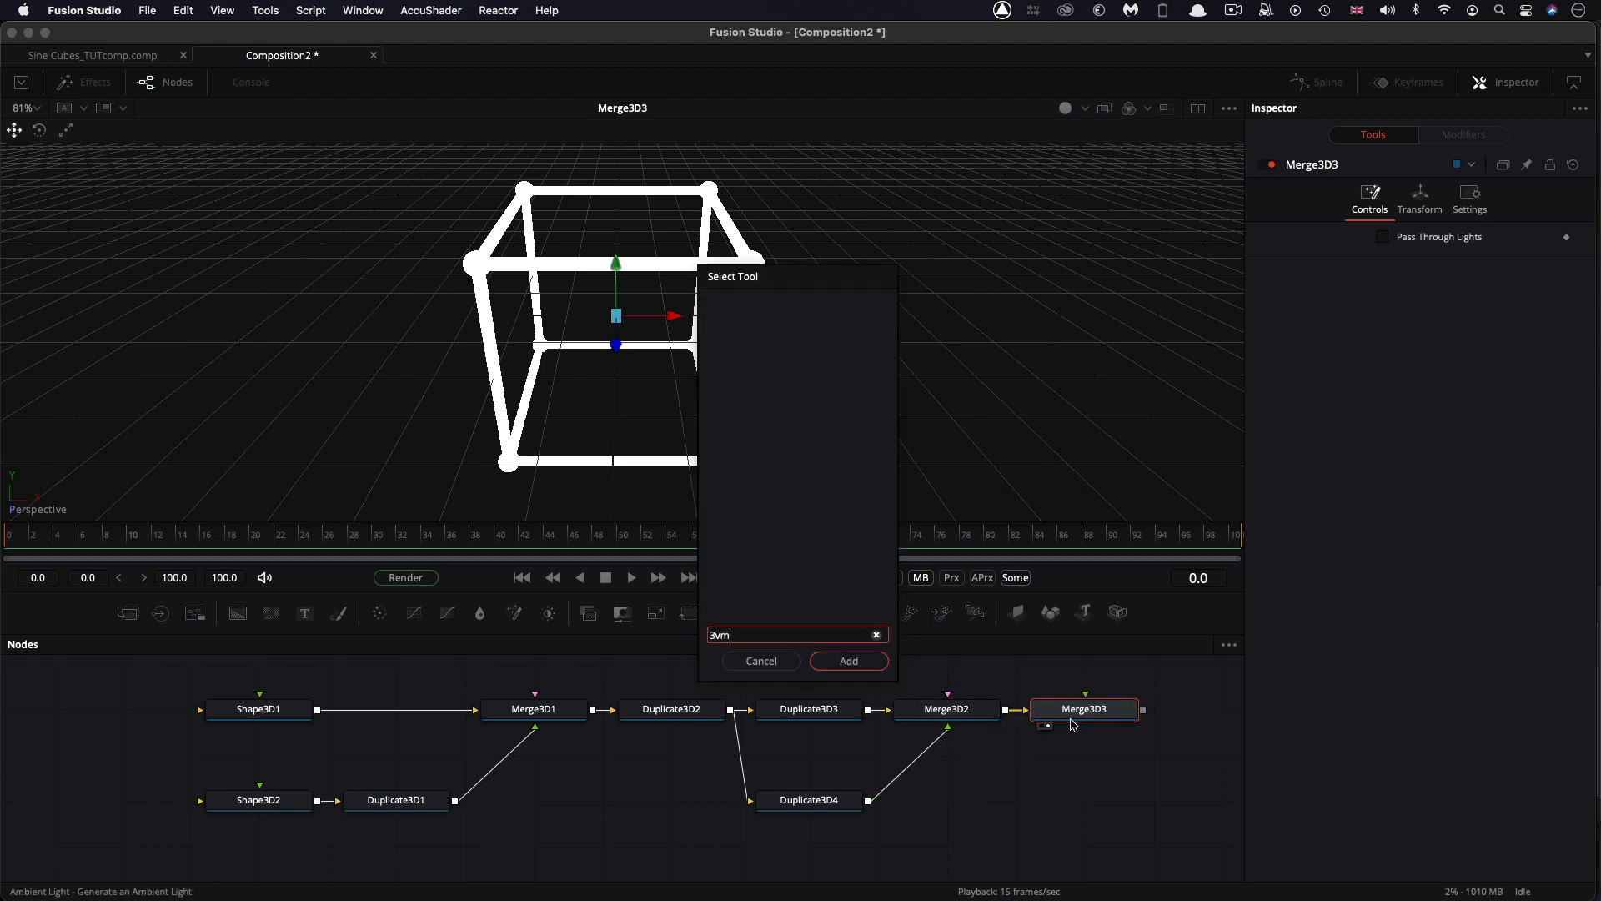
pyautogui.press('BackSpace')
pyautogui.write('cm')
pyautogui.press('Return')
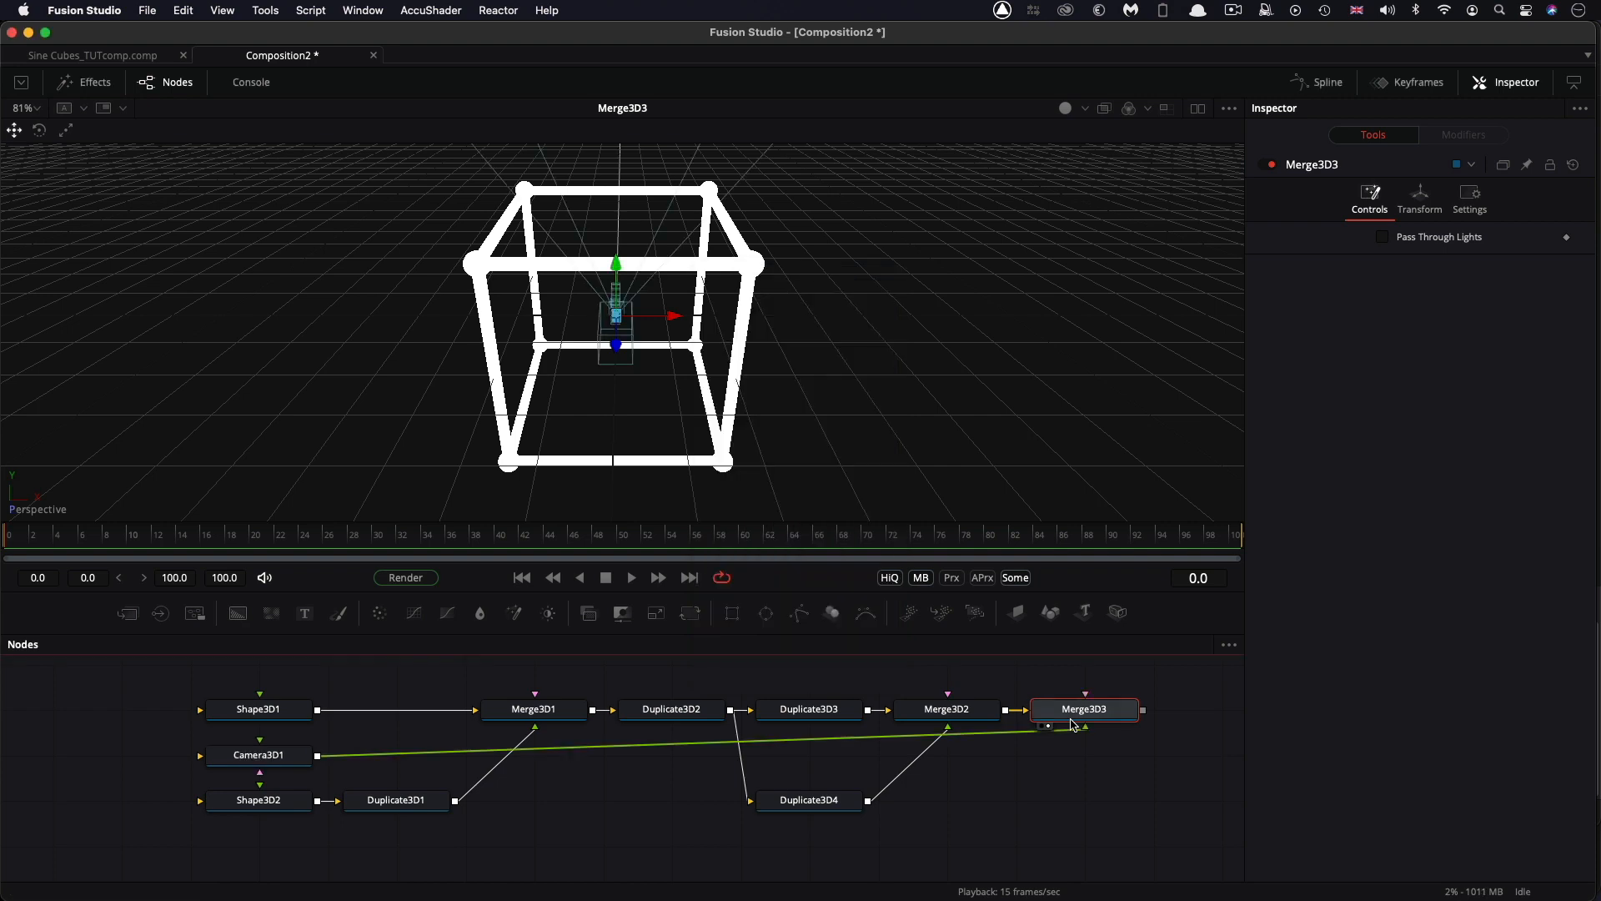
pyautogui.moveTo(252, 761); pyautogui.dragTo(1077, 760)
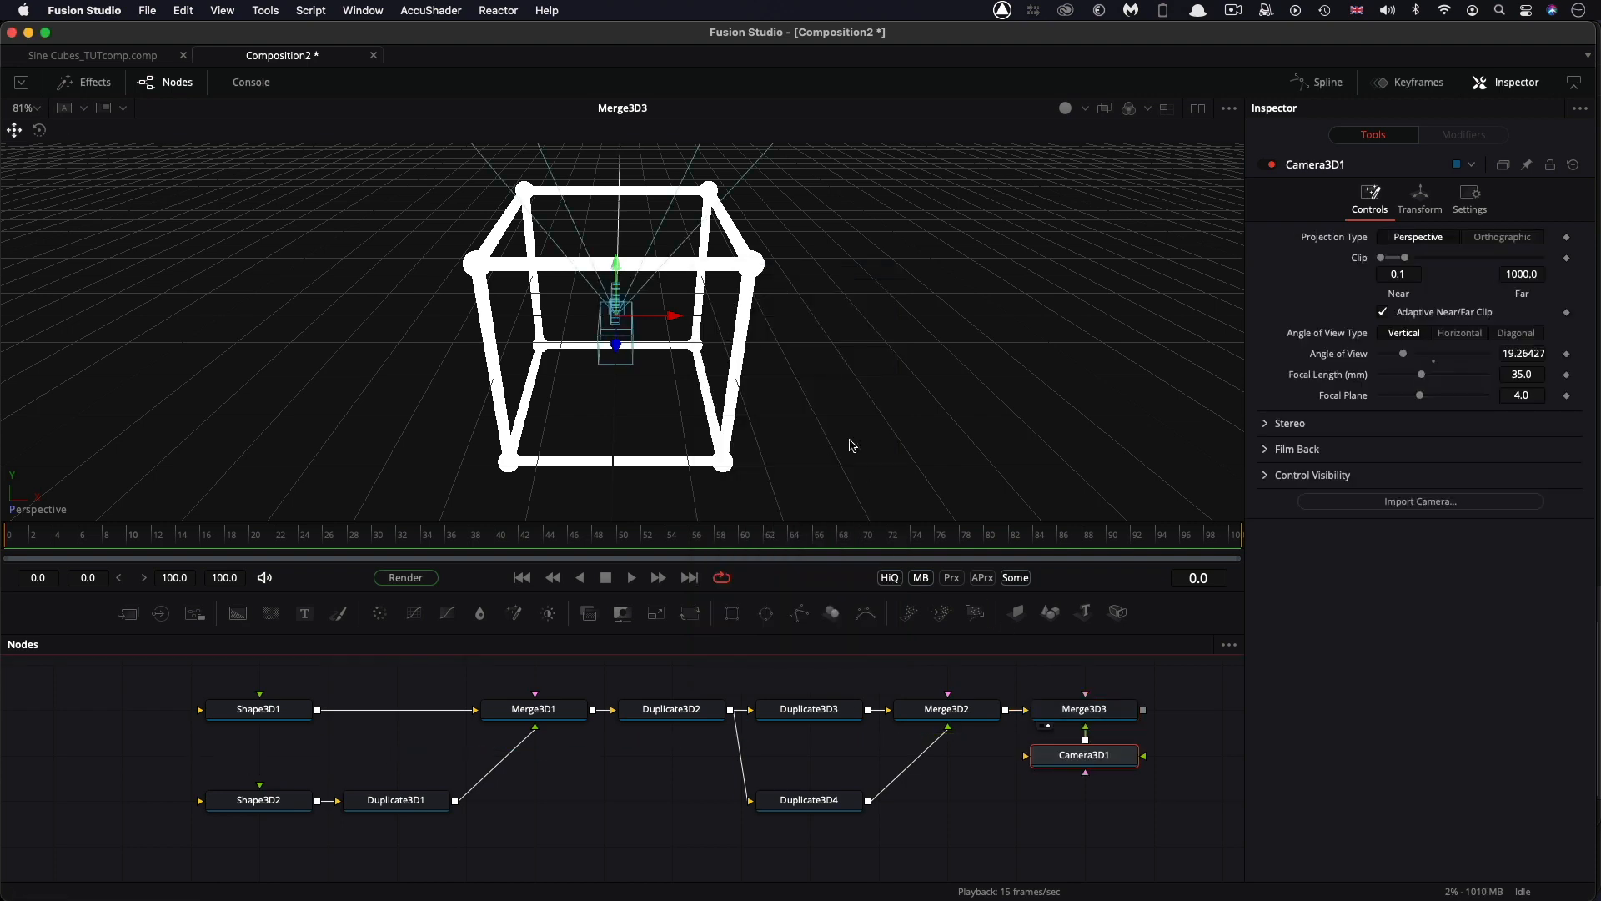
# Copy the viewer's current perspective point of view to Camera3D1.
pyautogui.rightClick(740, 315)
pyautogui.moveTo(778, 450)
pyautogui.moveTo(945, 583)
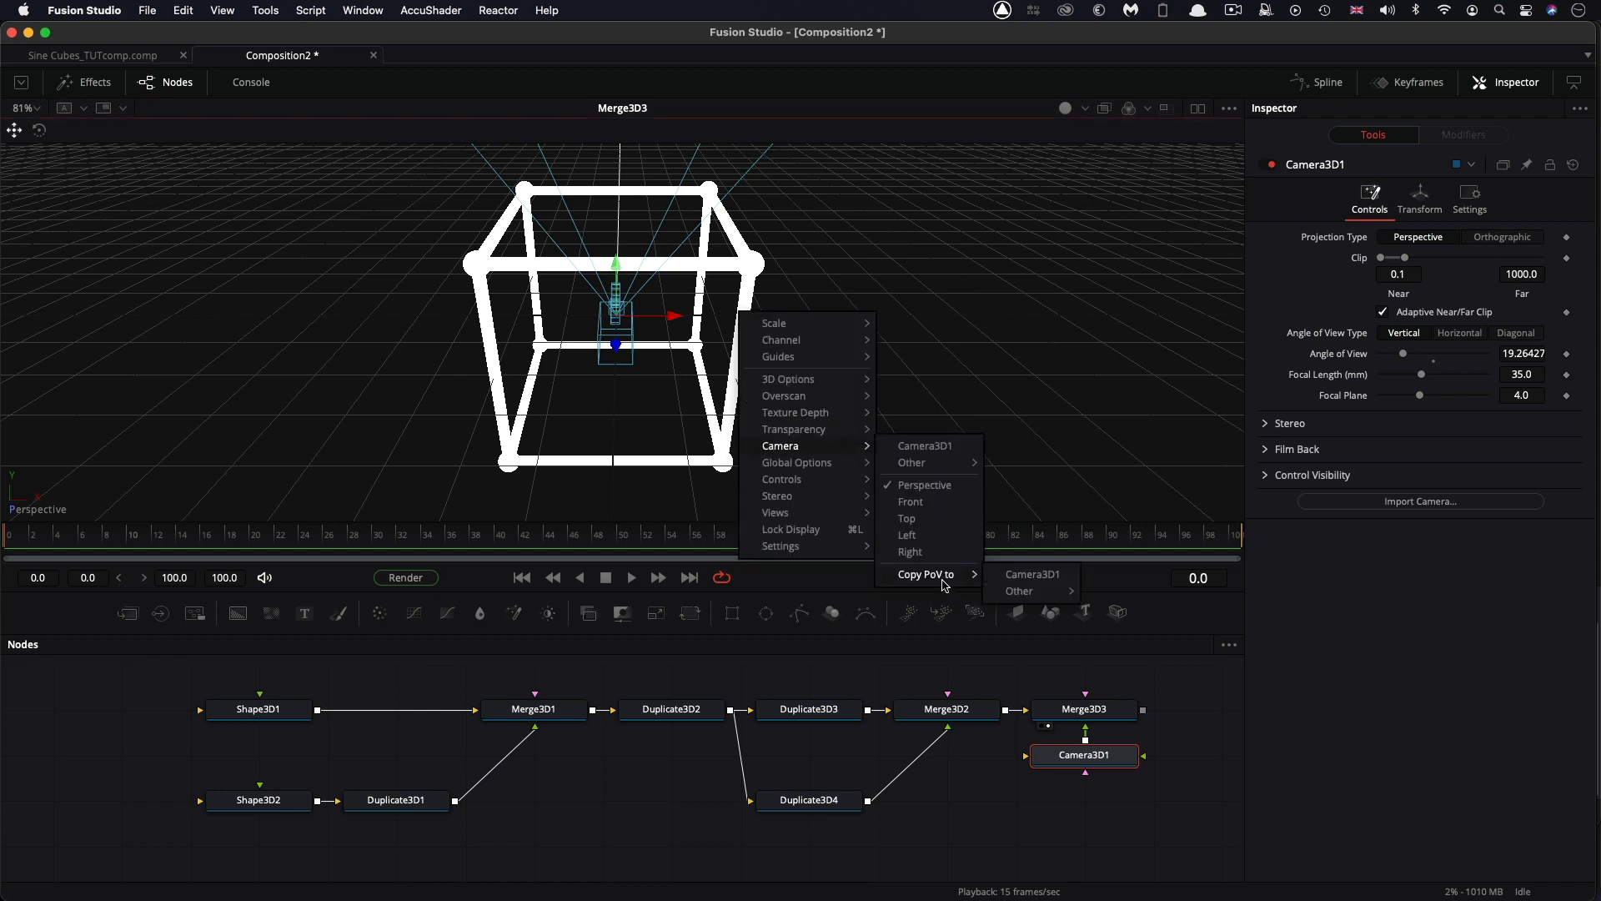
pyautogui.click(1030, 575)
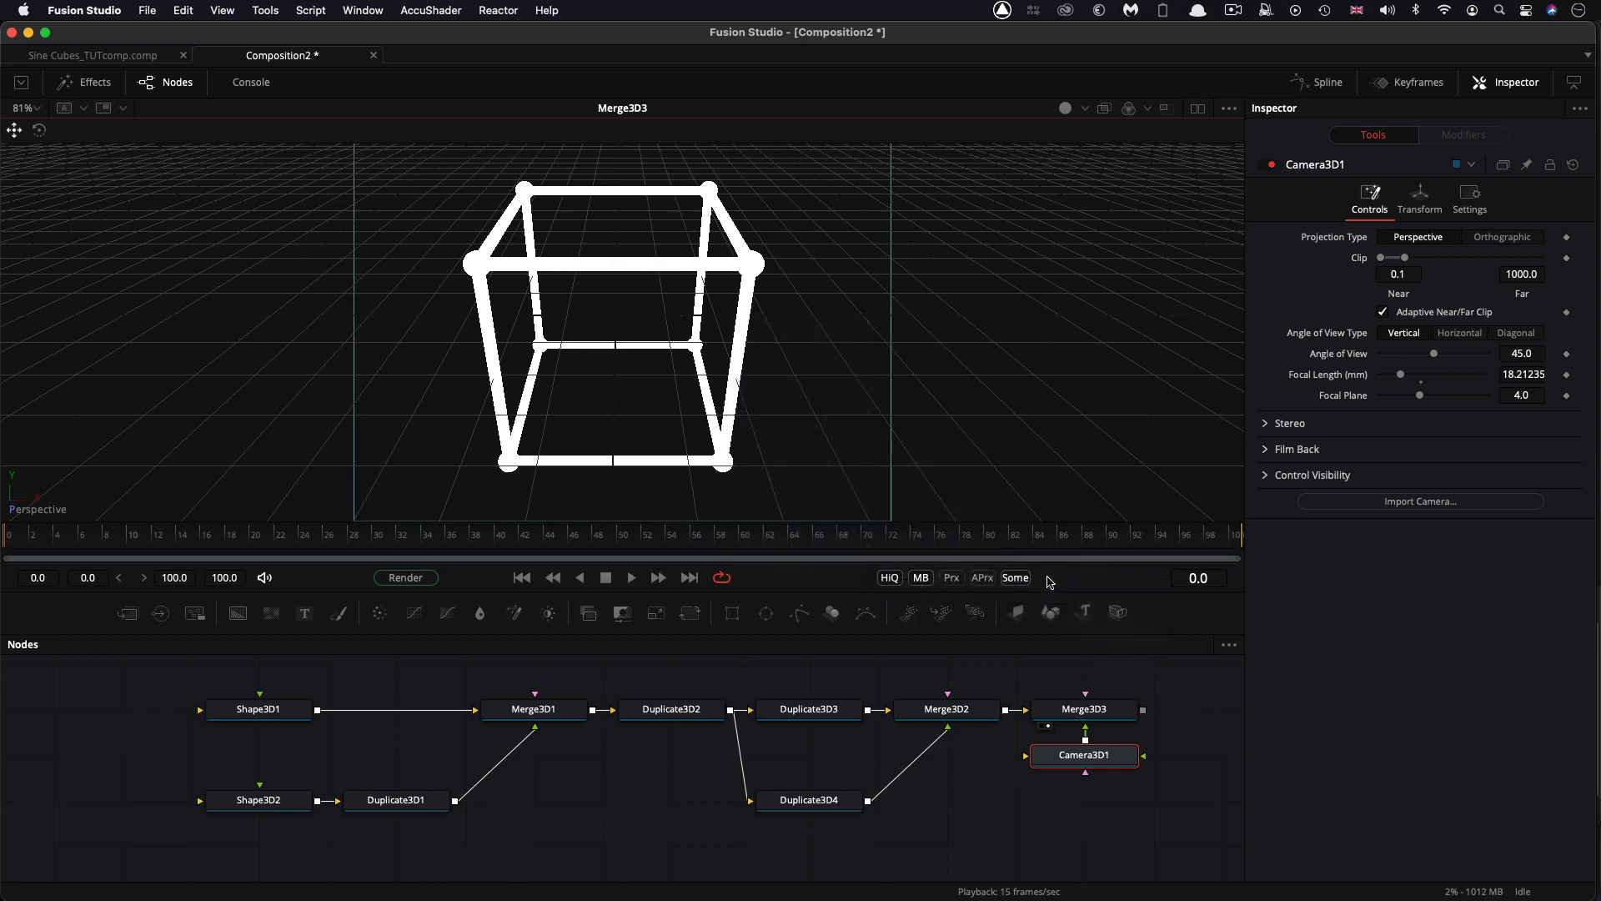
# Add a Renderer 3D node after Merge3D3 and show its output in the viewer.
pyautogui.click(1095, 717)
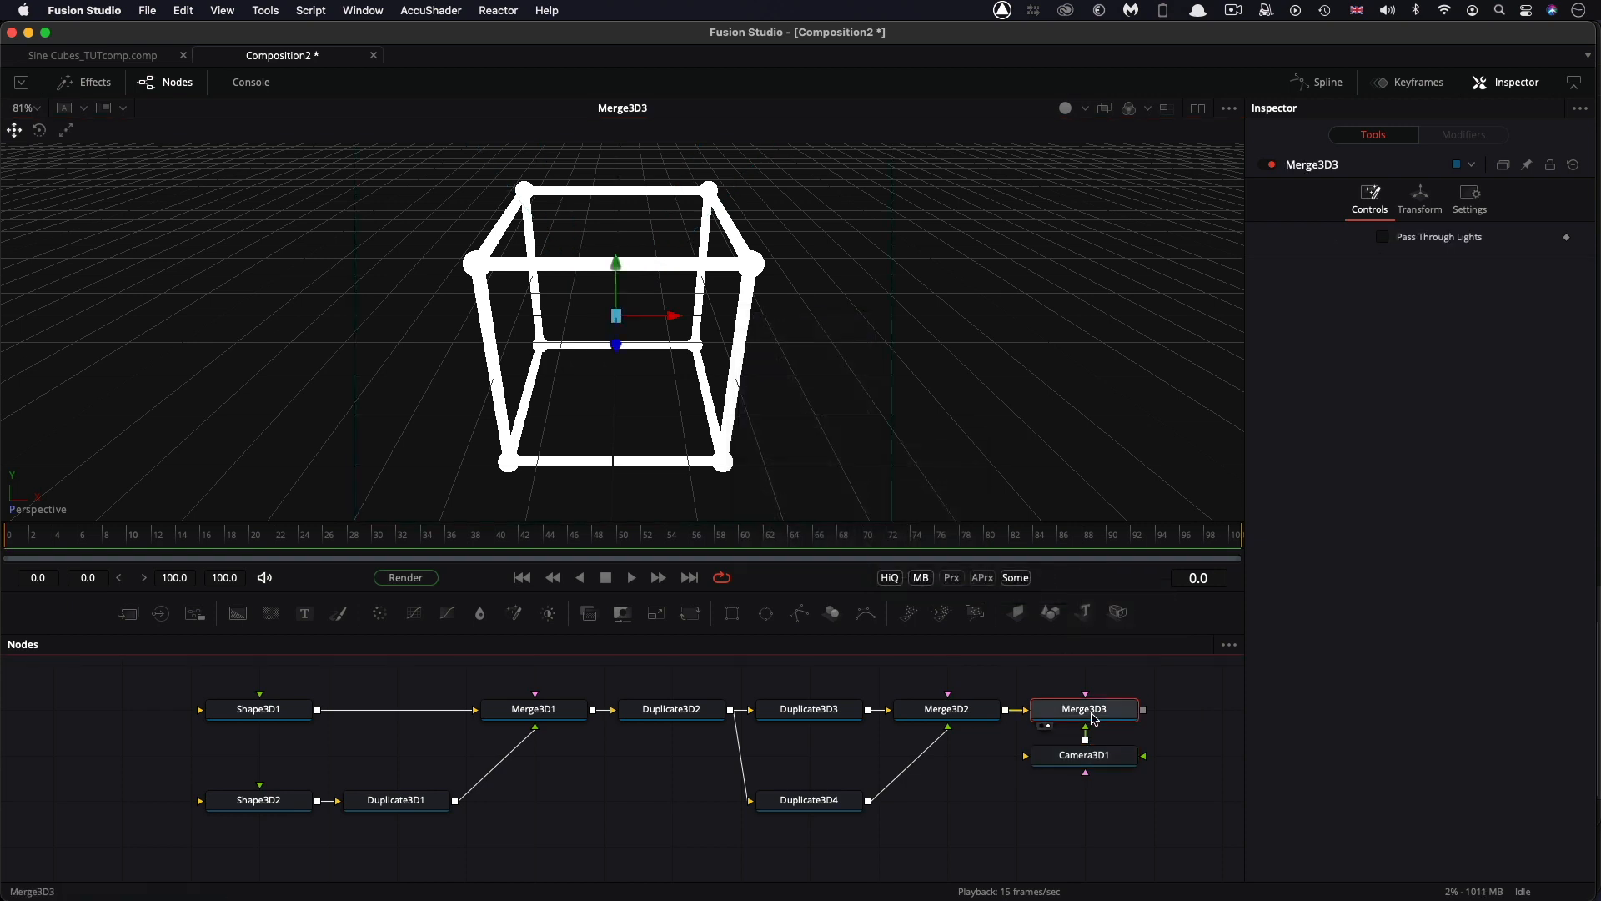
pyautogui.hotkey('shift', 'space')
pyautogui.write('3rn')
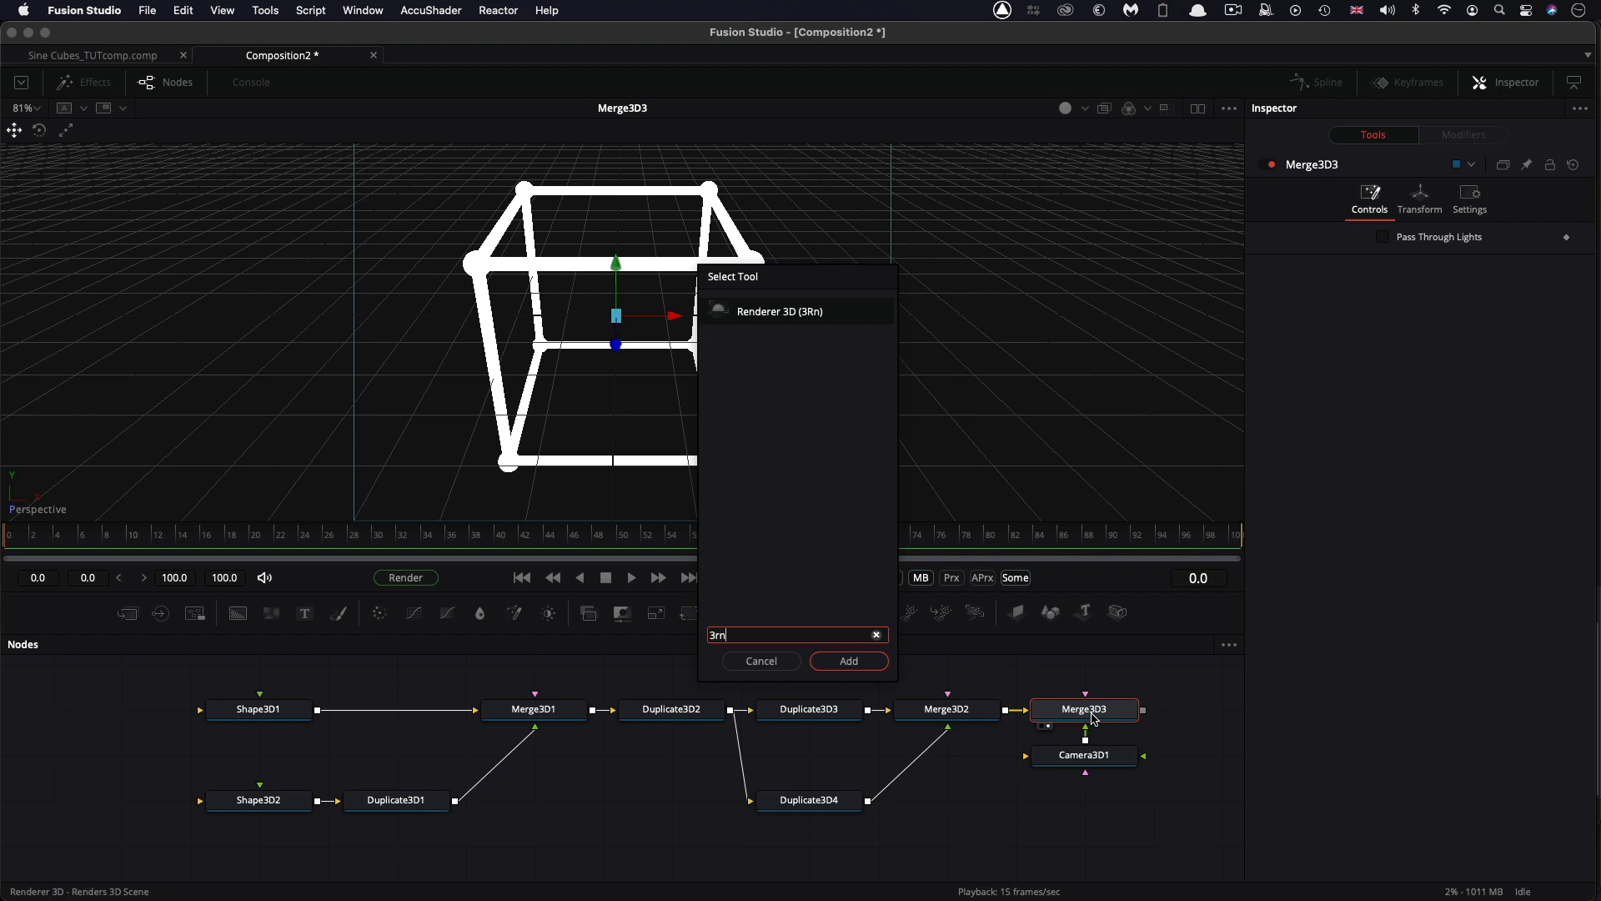
pyautogui.press('Return')
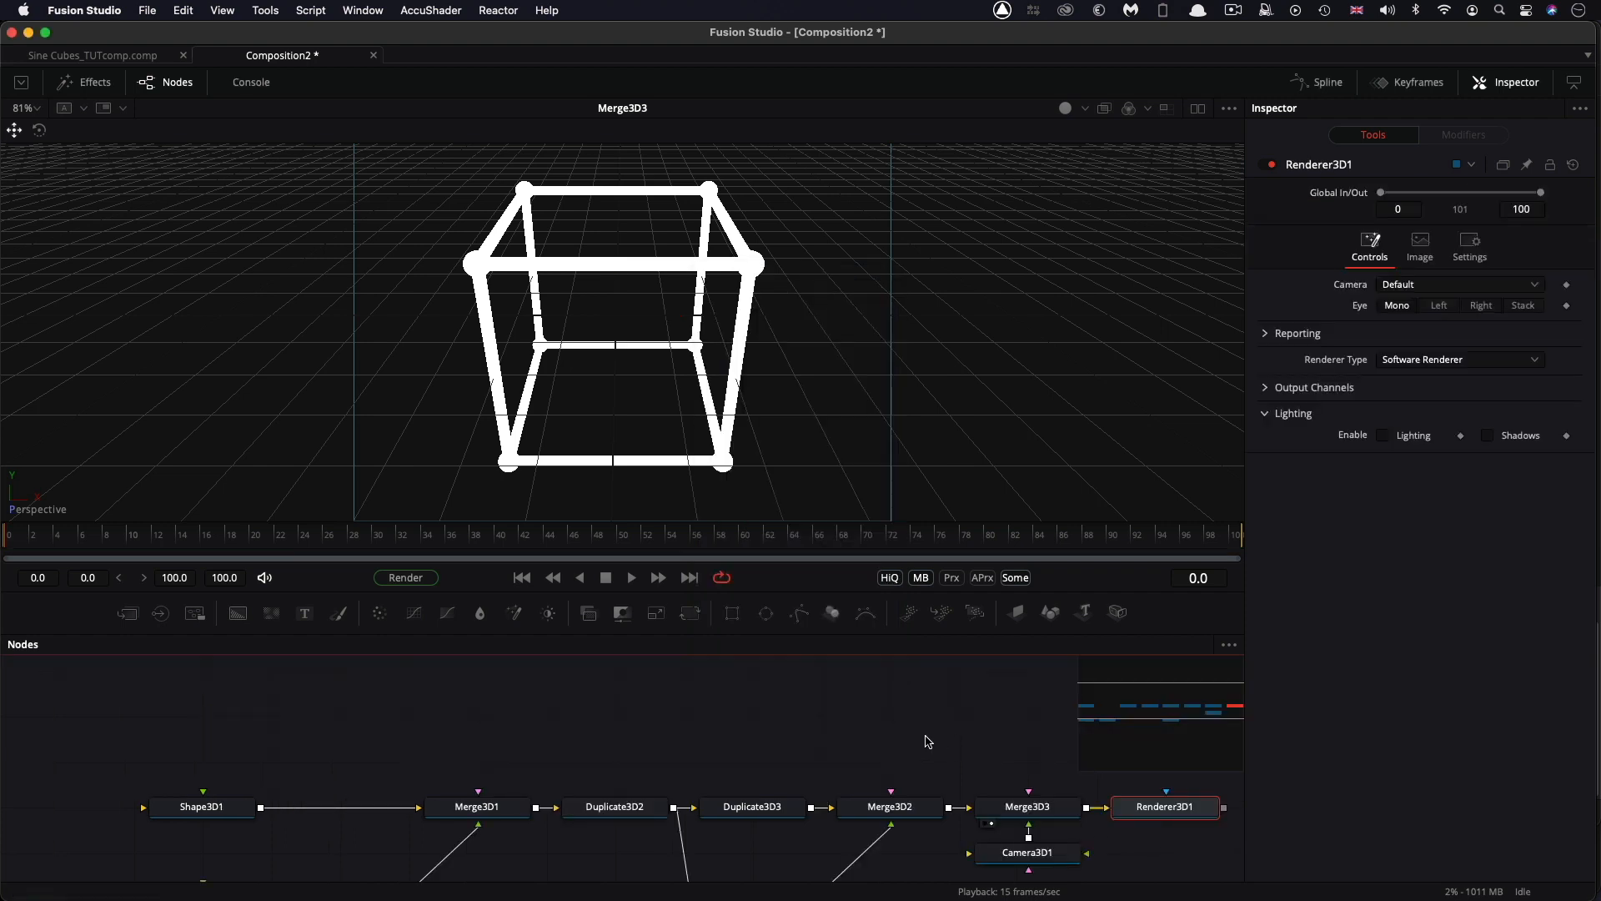
pyautogui.press('1')
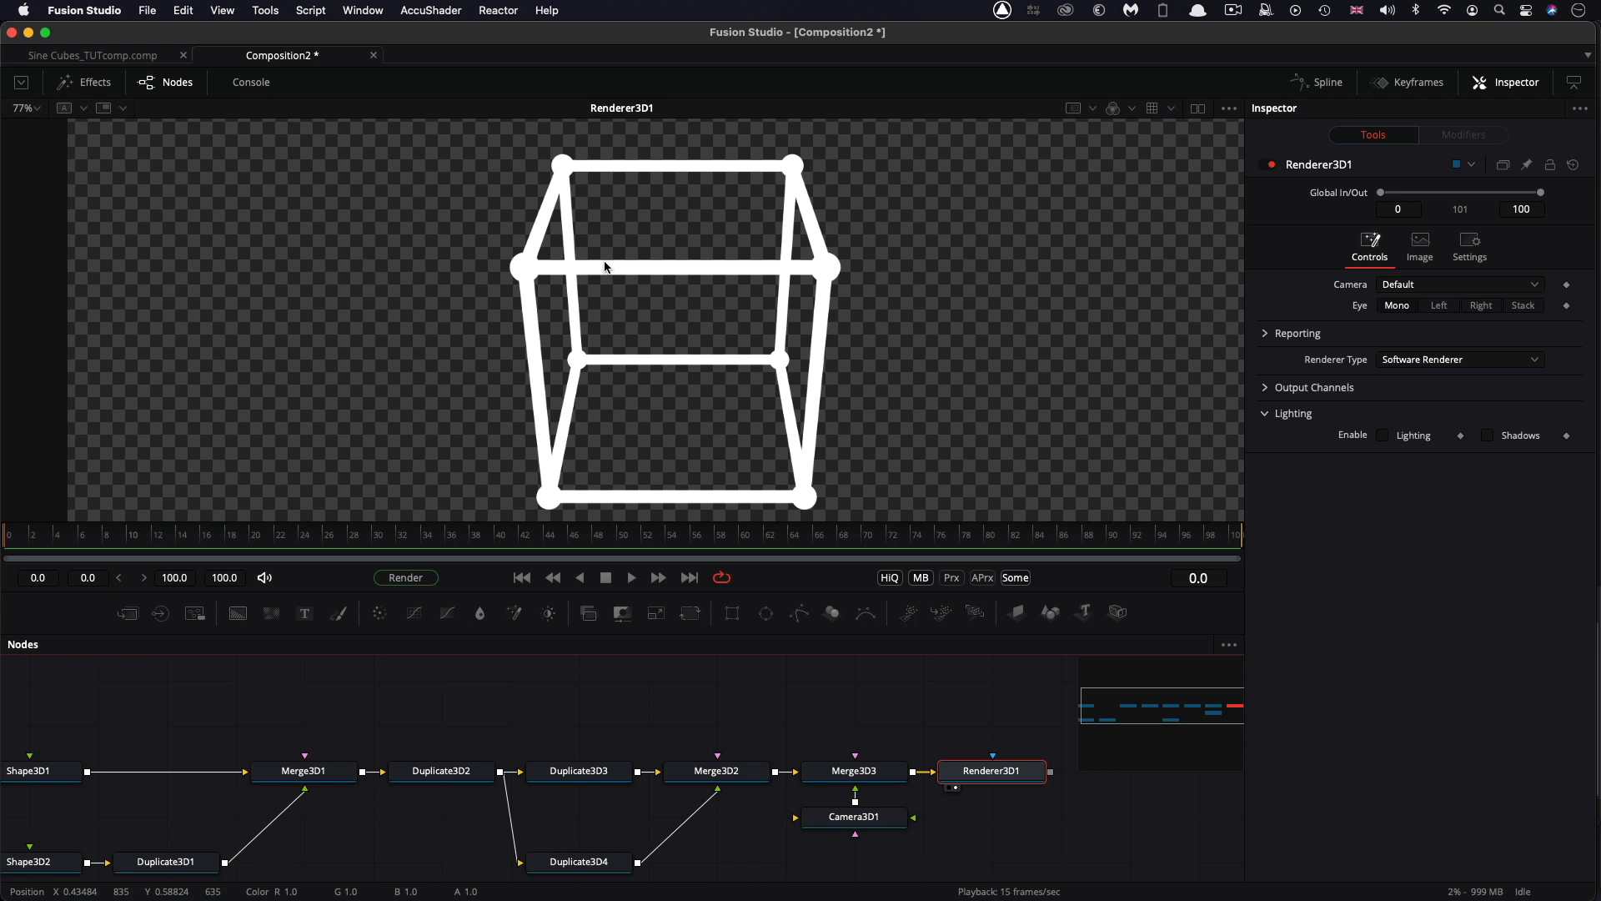
# Set Renderer3D1's renderer type to OpenGL Renderer and enable lighting.
pyautogui.click(1452, 360)
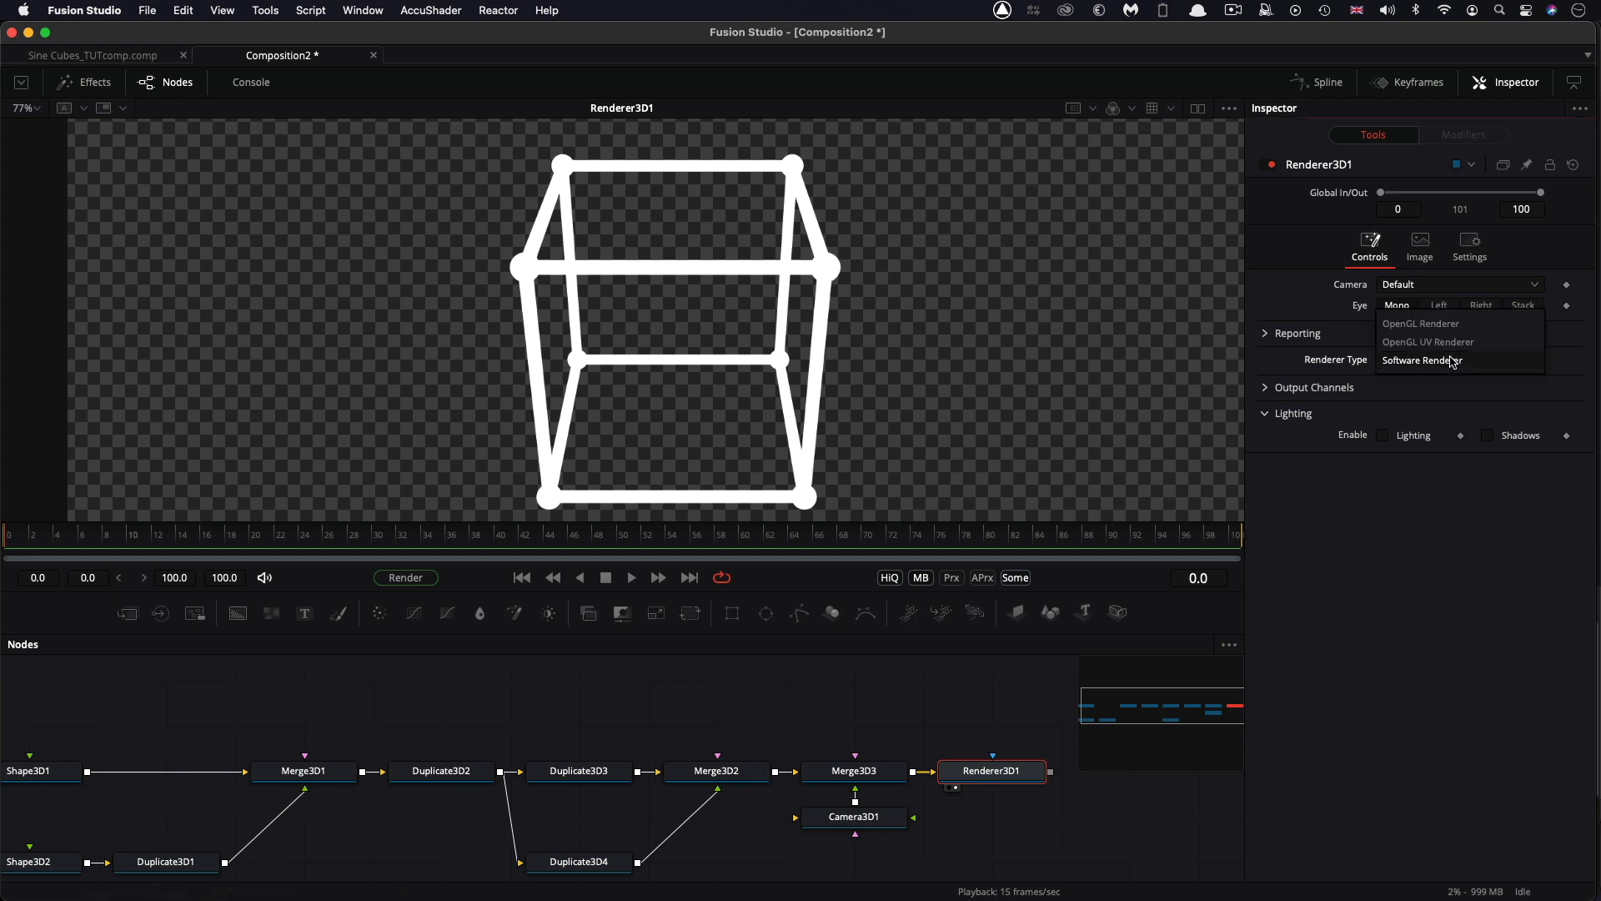
pyautogui.click(1450, 323)
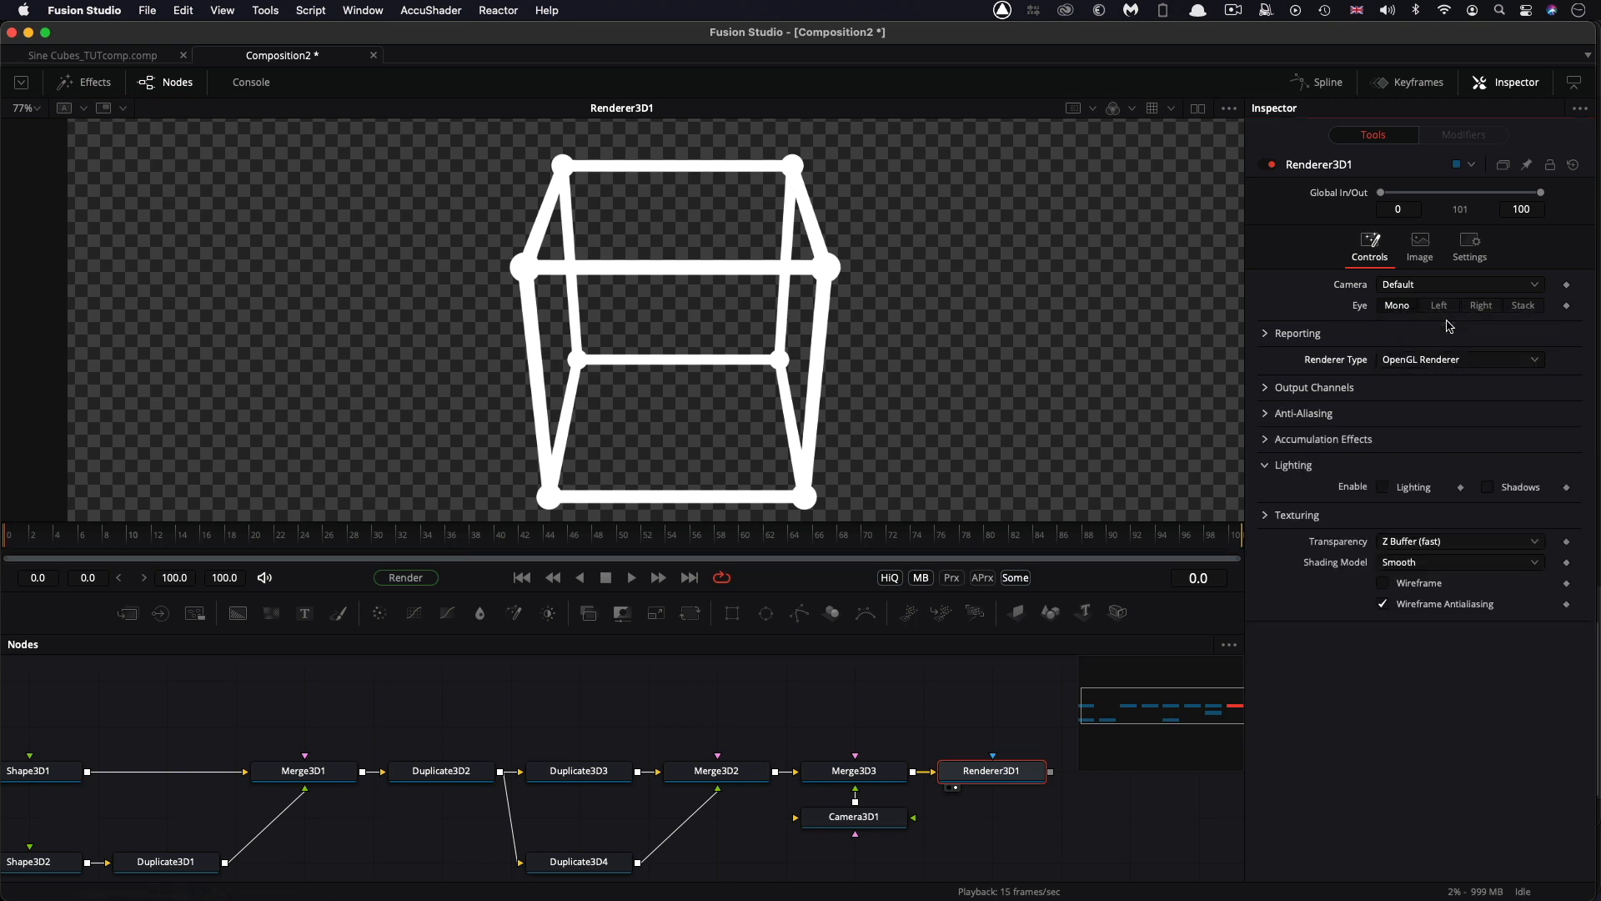
pyautogui.click(1382, 488)
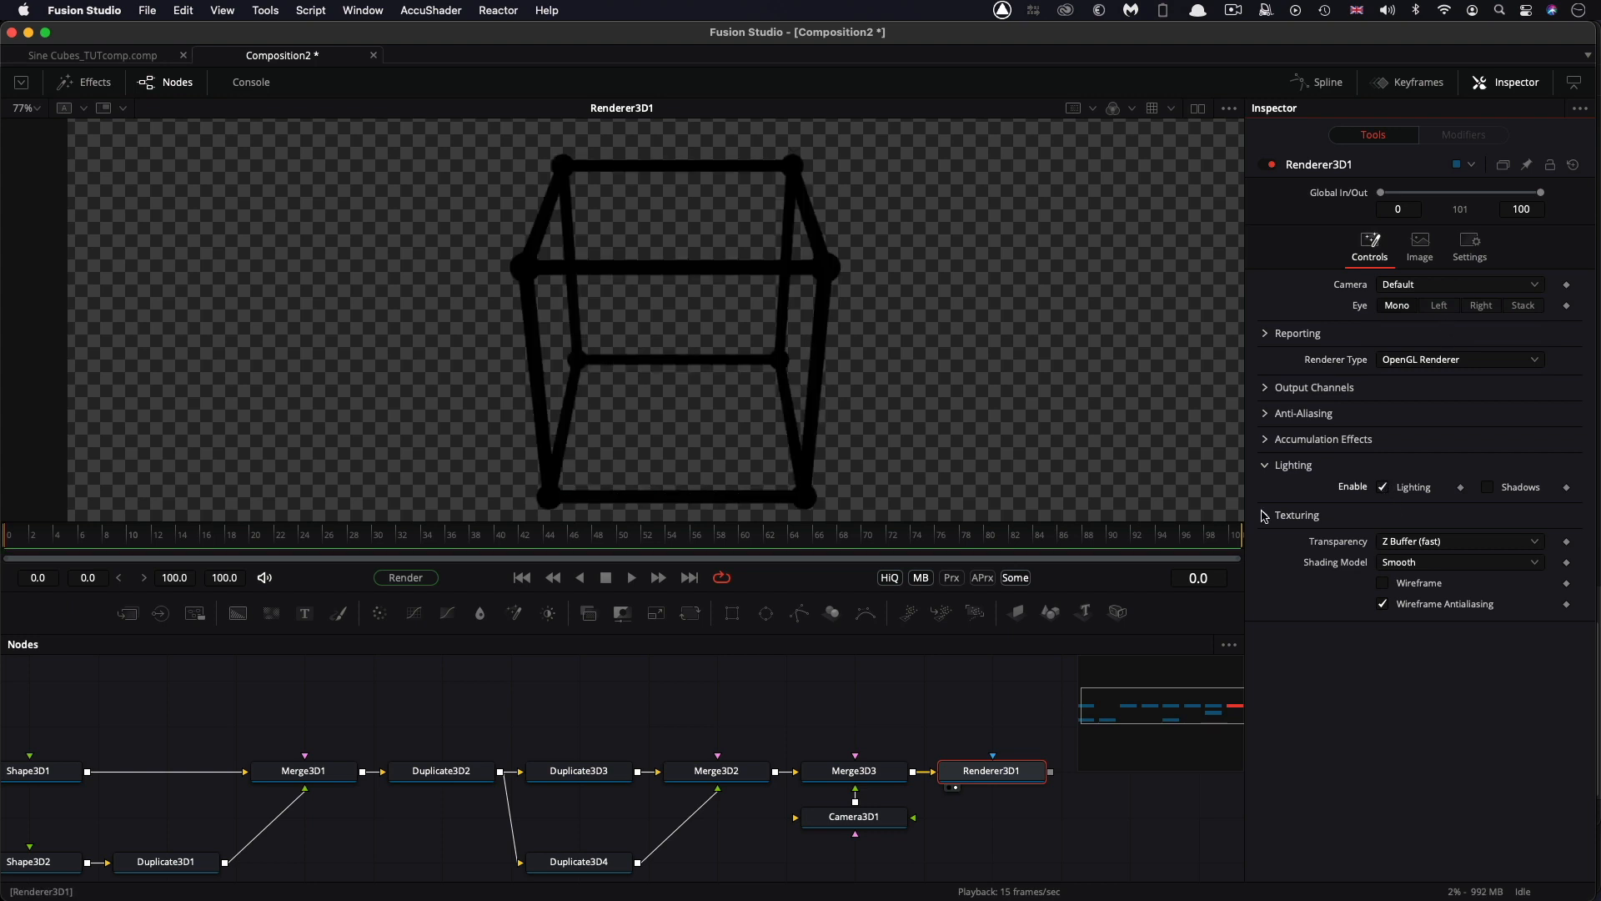
# Add a Point Light connected to Merge3D3 and place its node above that merge.
pyautogui.hscroll(-1, 872, 782)
pyautogui.click(872, 781)
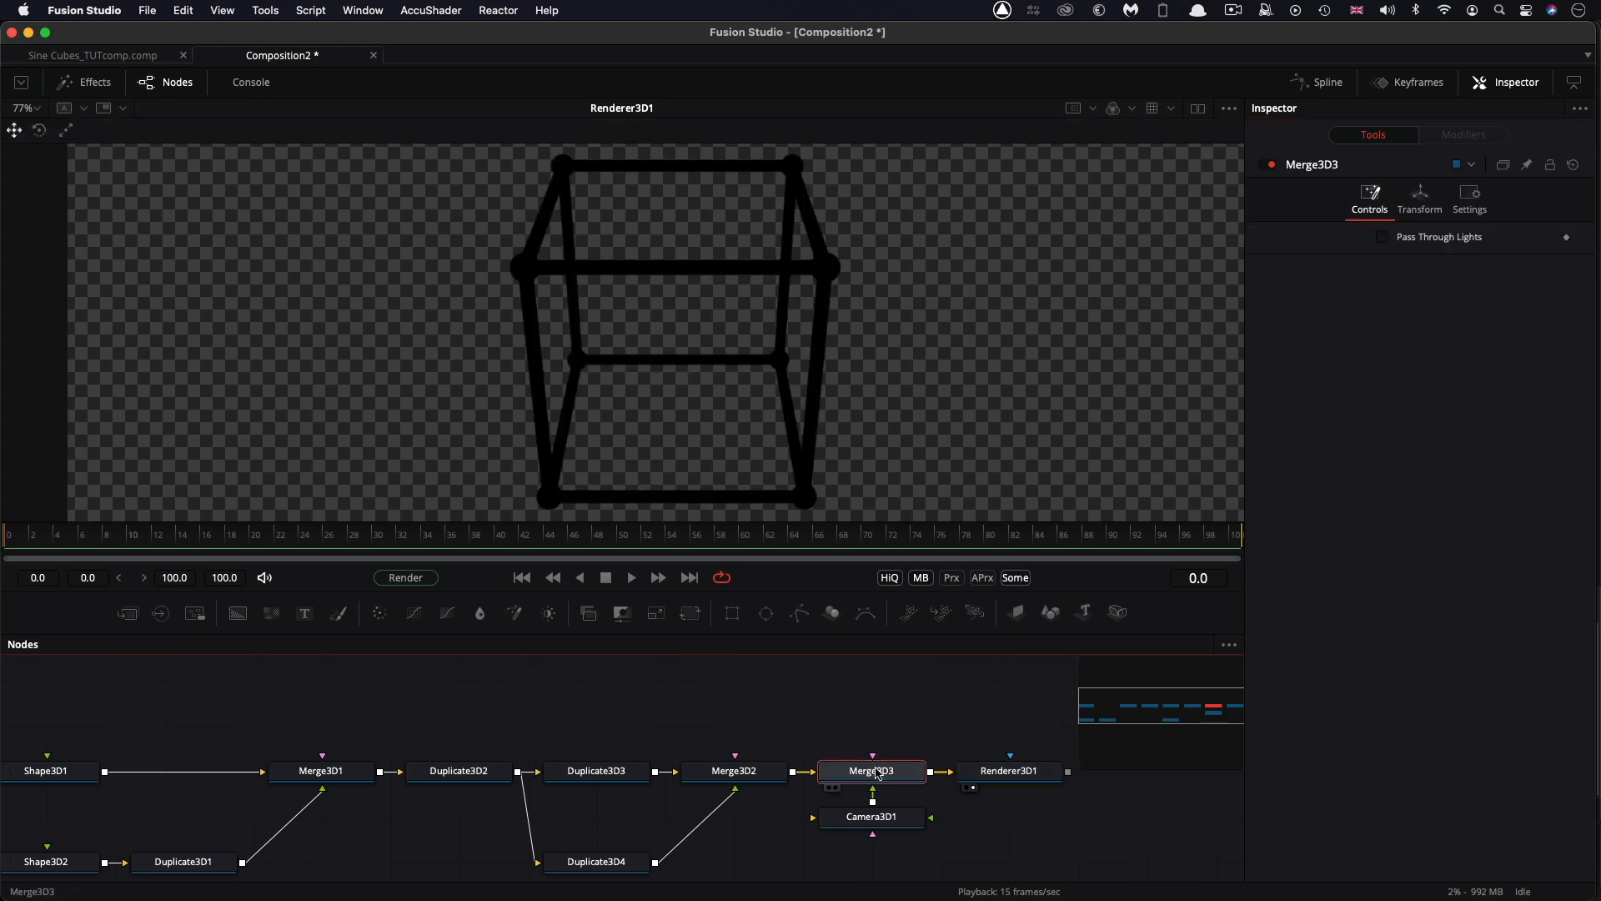
pyautogui.hotkey('shift', 'space')
pyautogui.write('3pl')
pyautogui.press('Return')
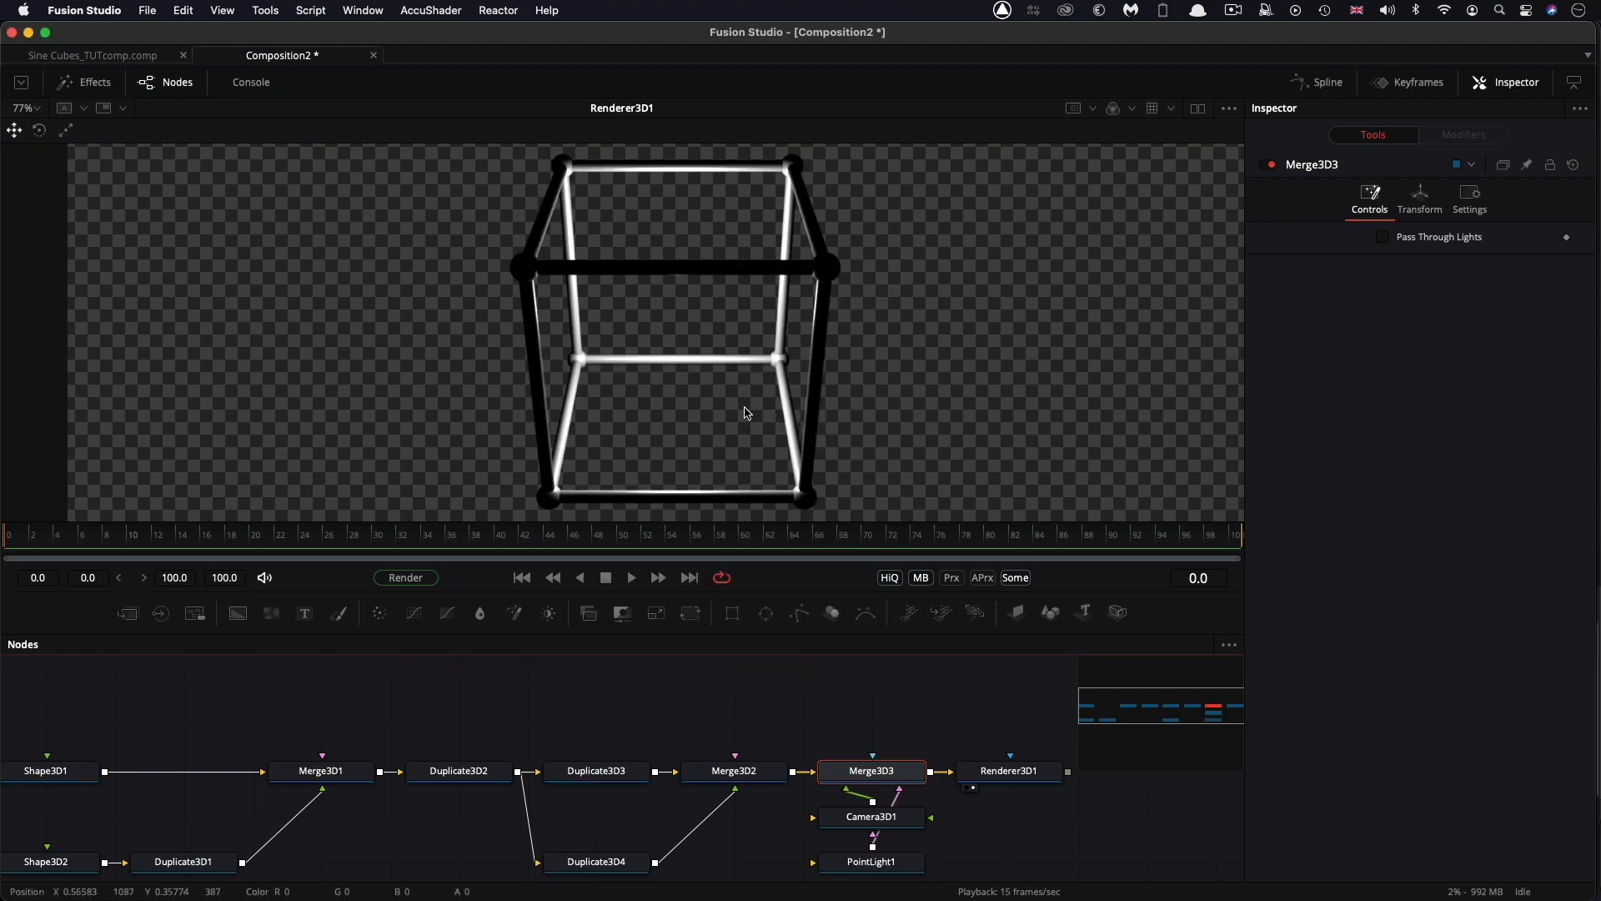
pyautogui.moveTo(872, 862); pyautogui.dragTo(871, 726)
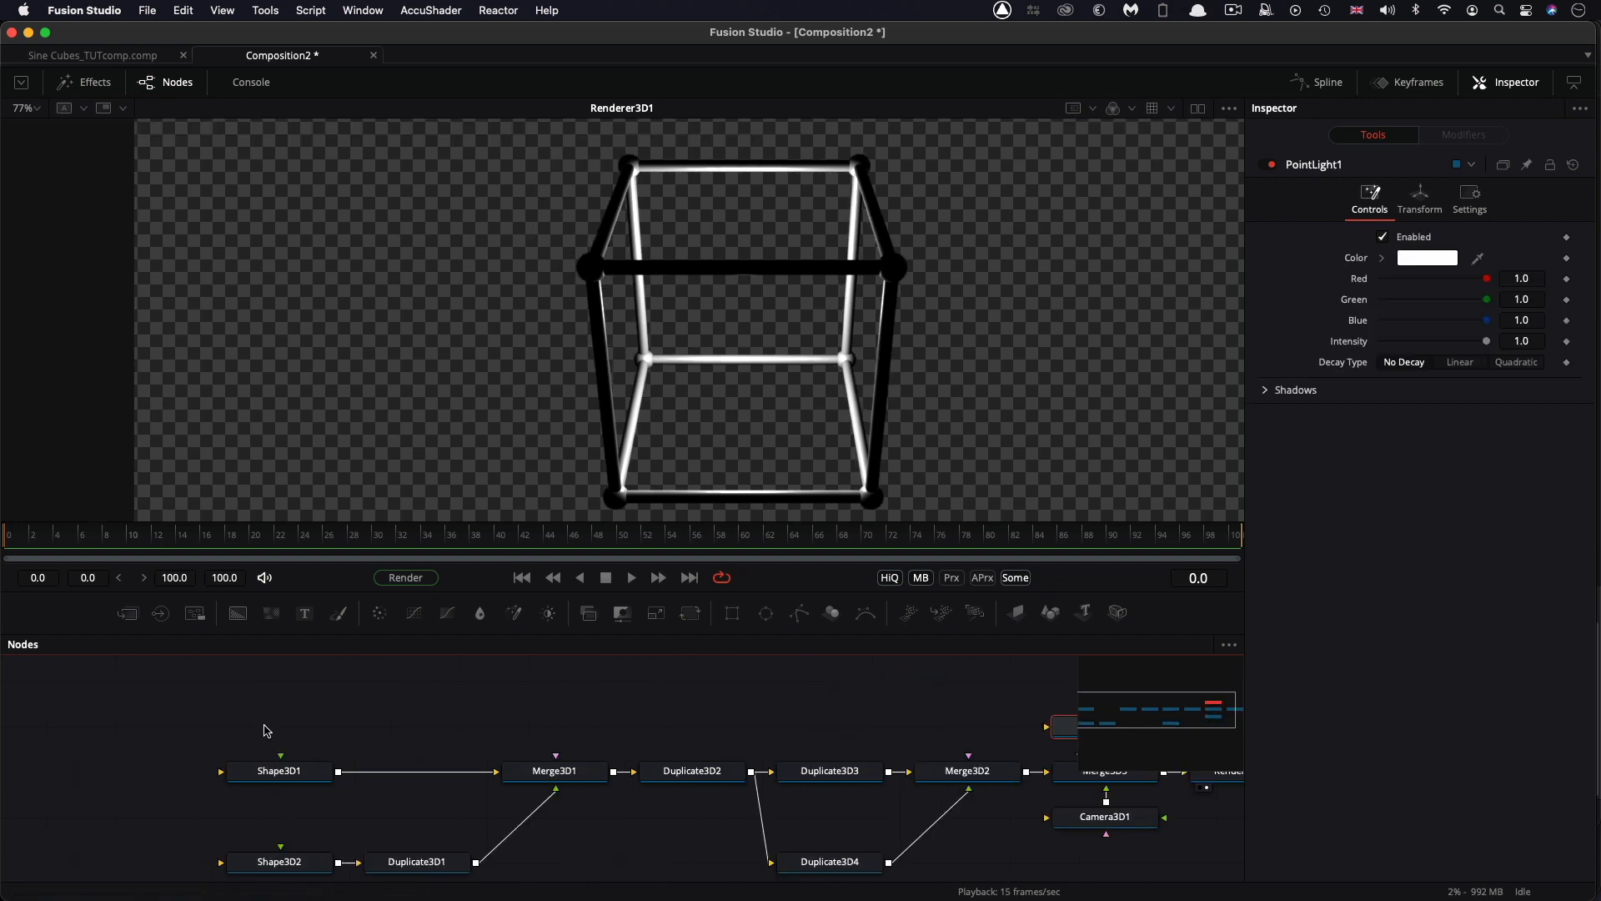
# Stop the Shape3D2 sphere's material from receiving lighting.
pyautogui.click(286, 863)
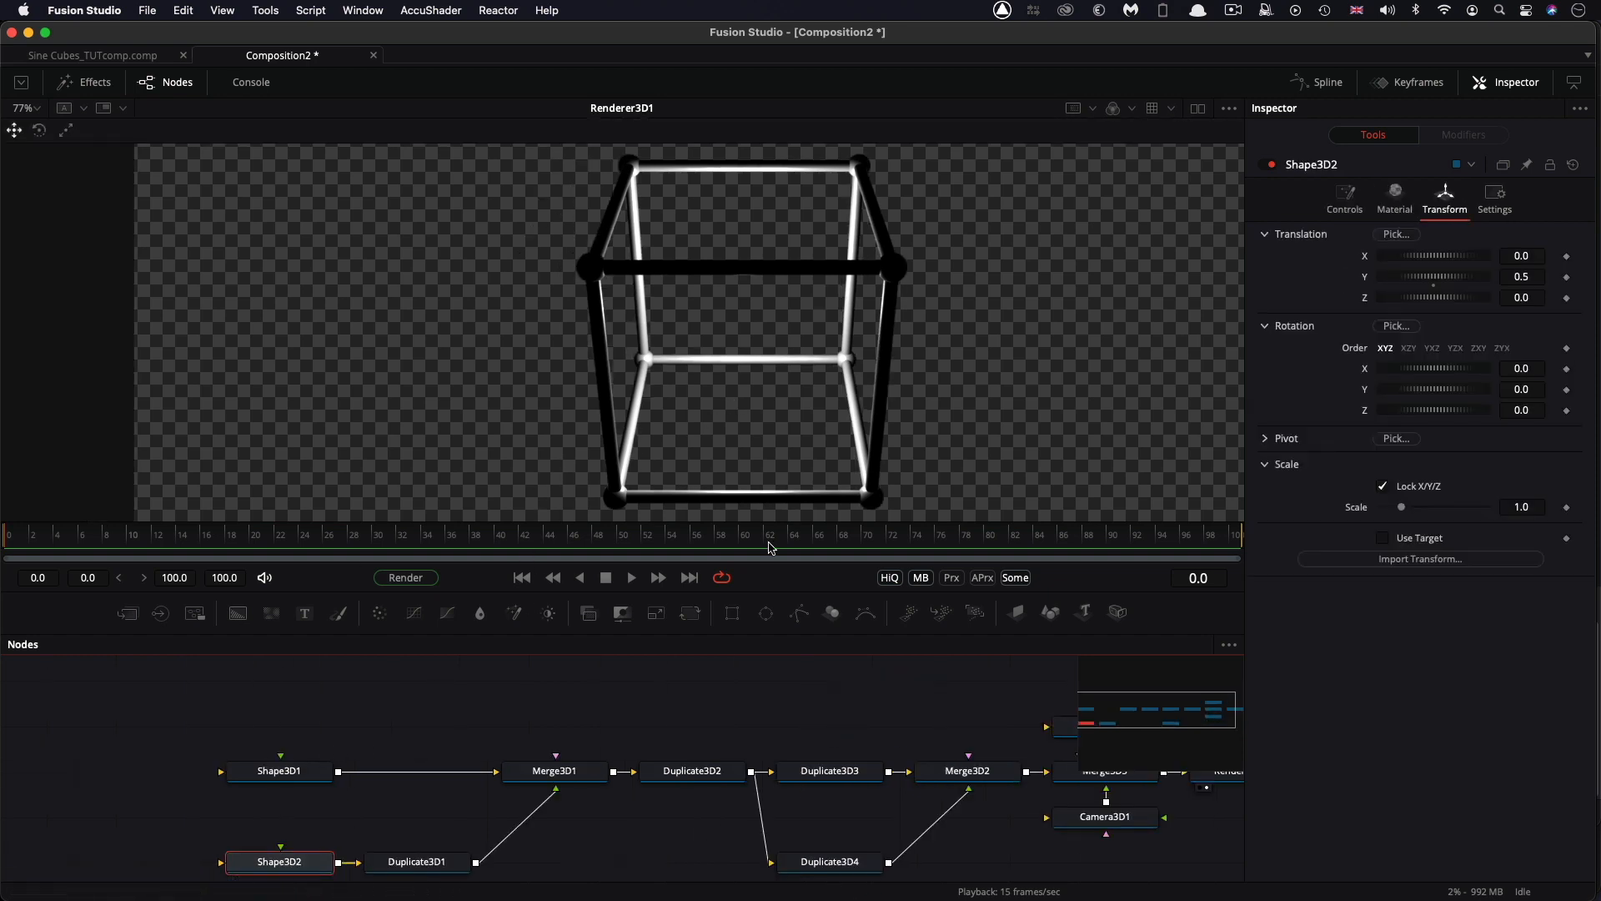
pyautogui.click(1394, 199)
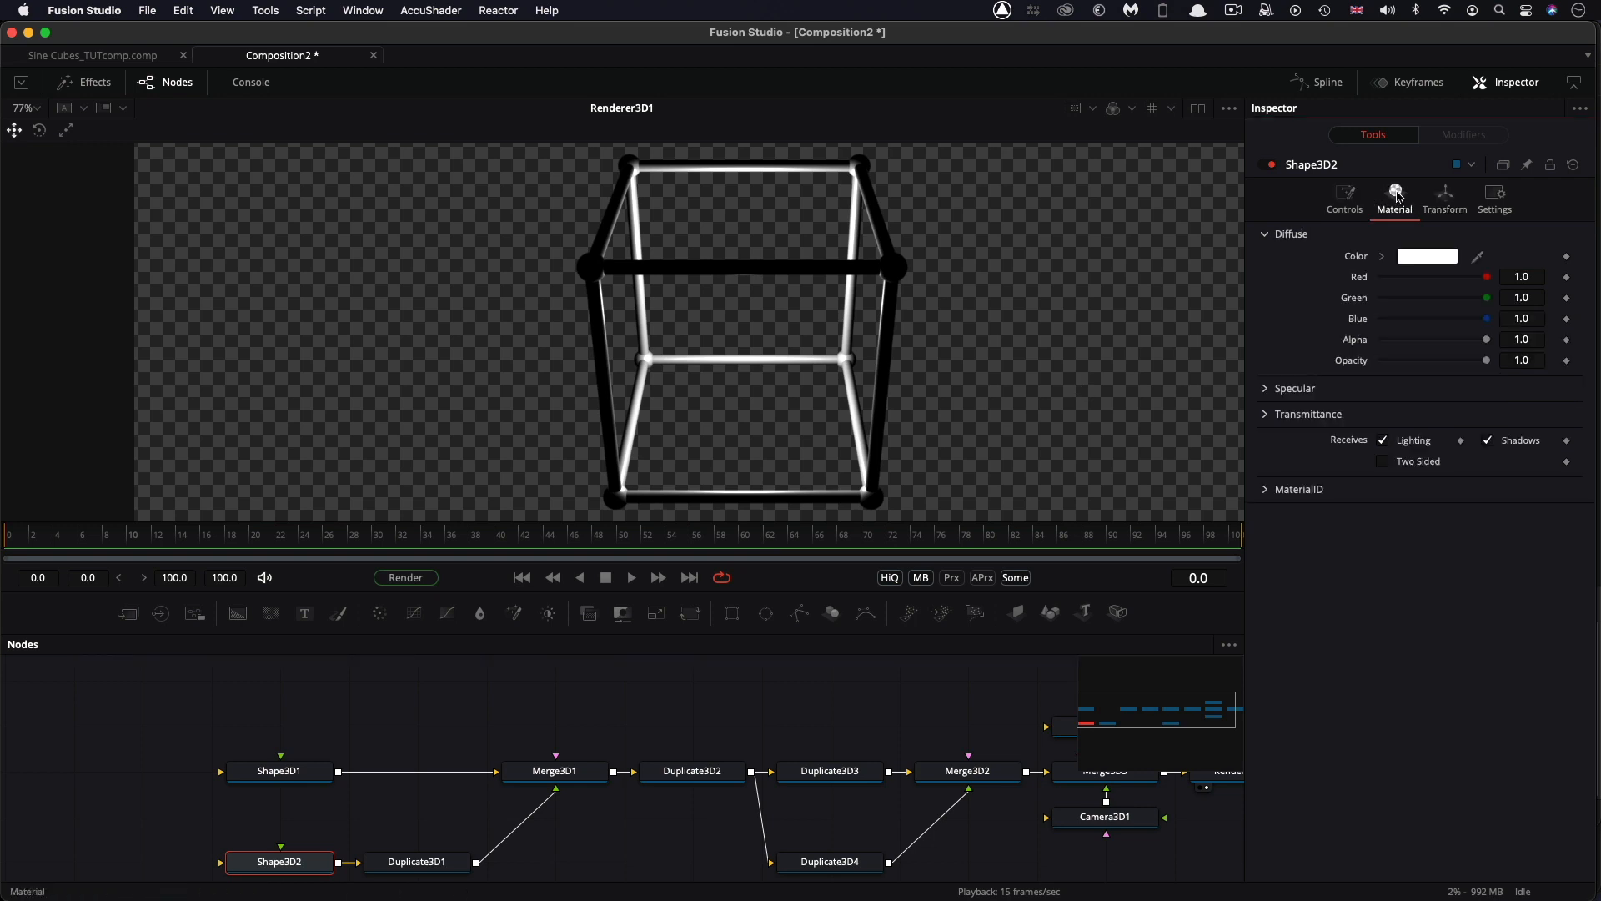
pyautogui.click(1386, 442)
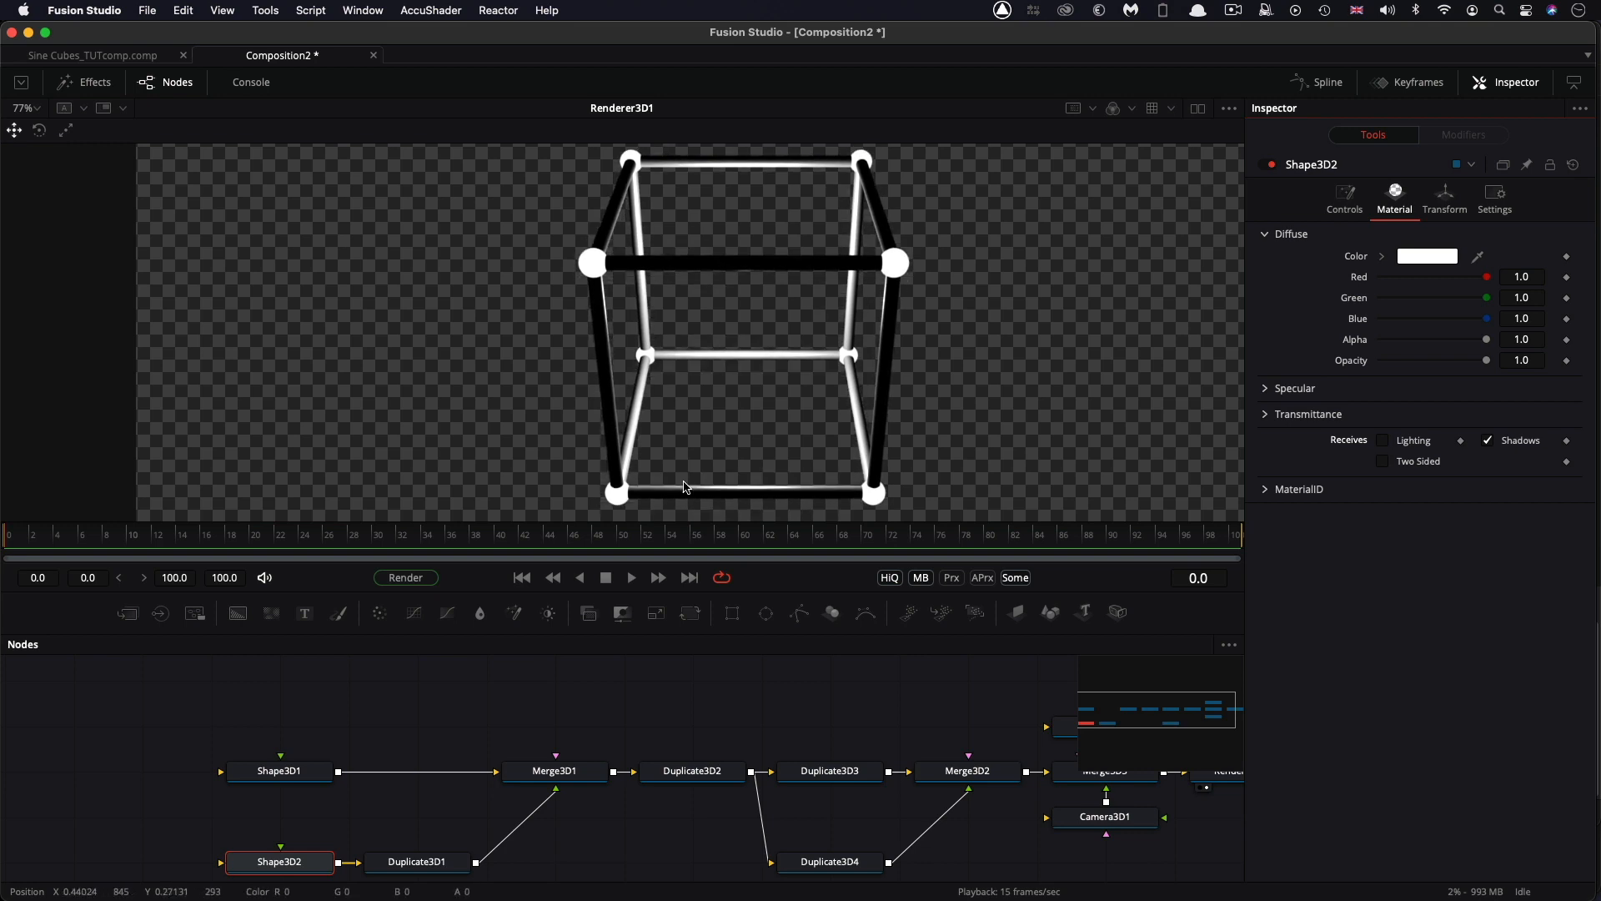
# Try the Software Renderer on Renderer3D1, switch back to OpenGL Renderer, and review the transparency options, keeping Z Buffer (fast).
pyautogui.hscroll(5, 1034, 792)
pyautogui.click(1031, 772)
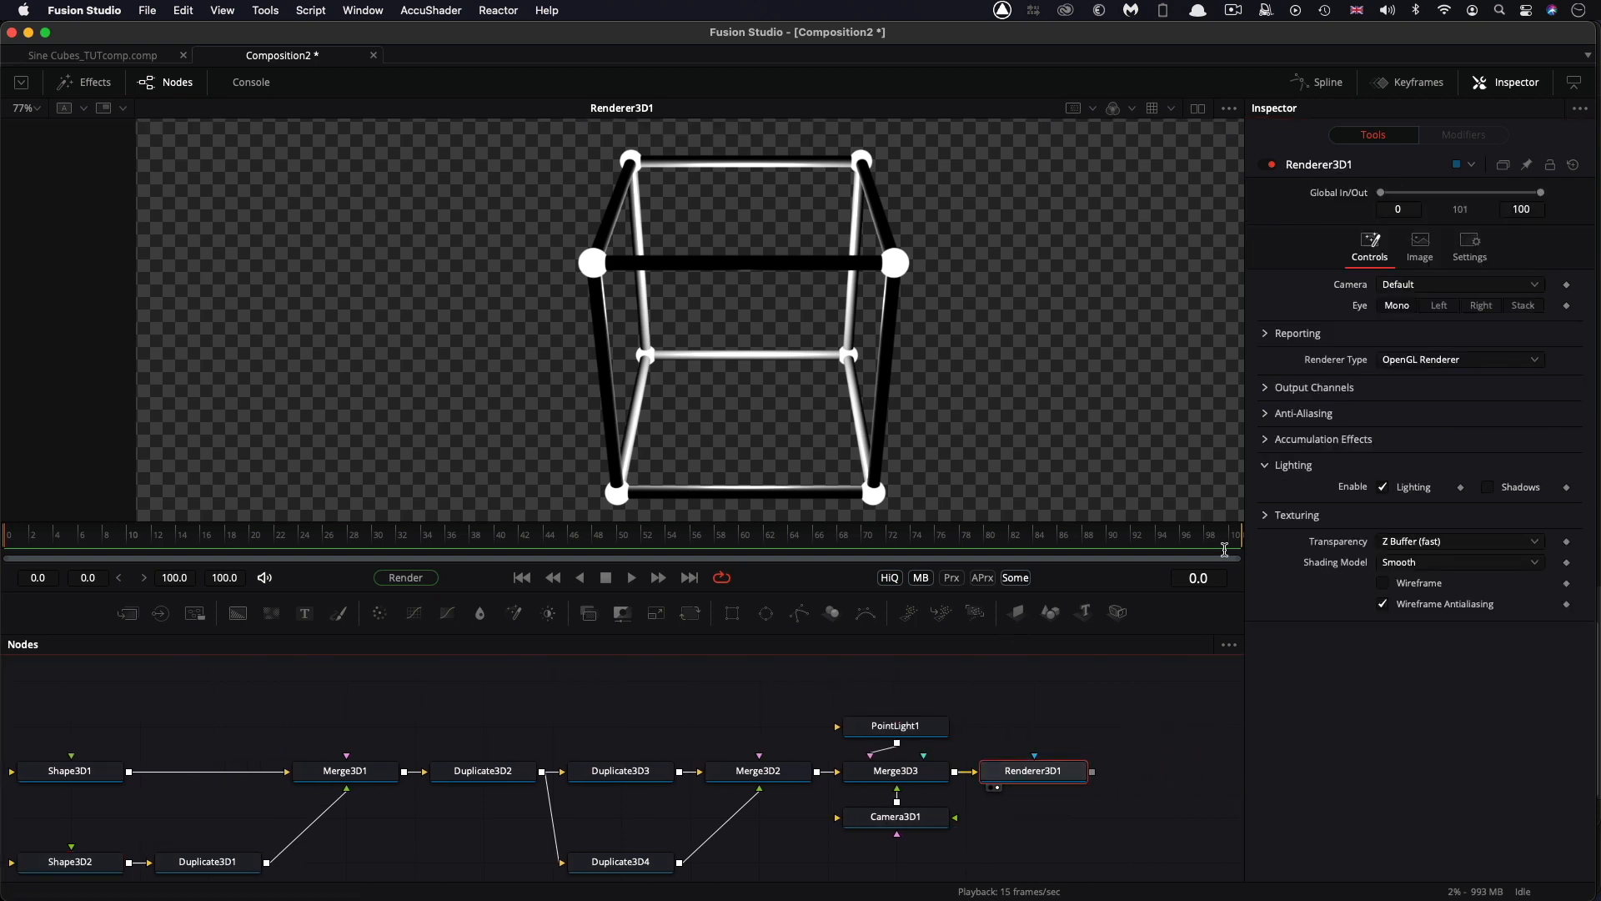
pyautogui.click(1425, 359)
pyautogui.click(1415, 406)
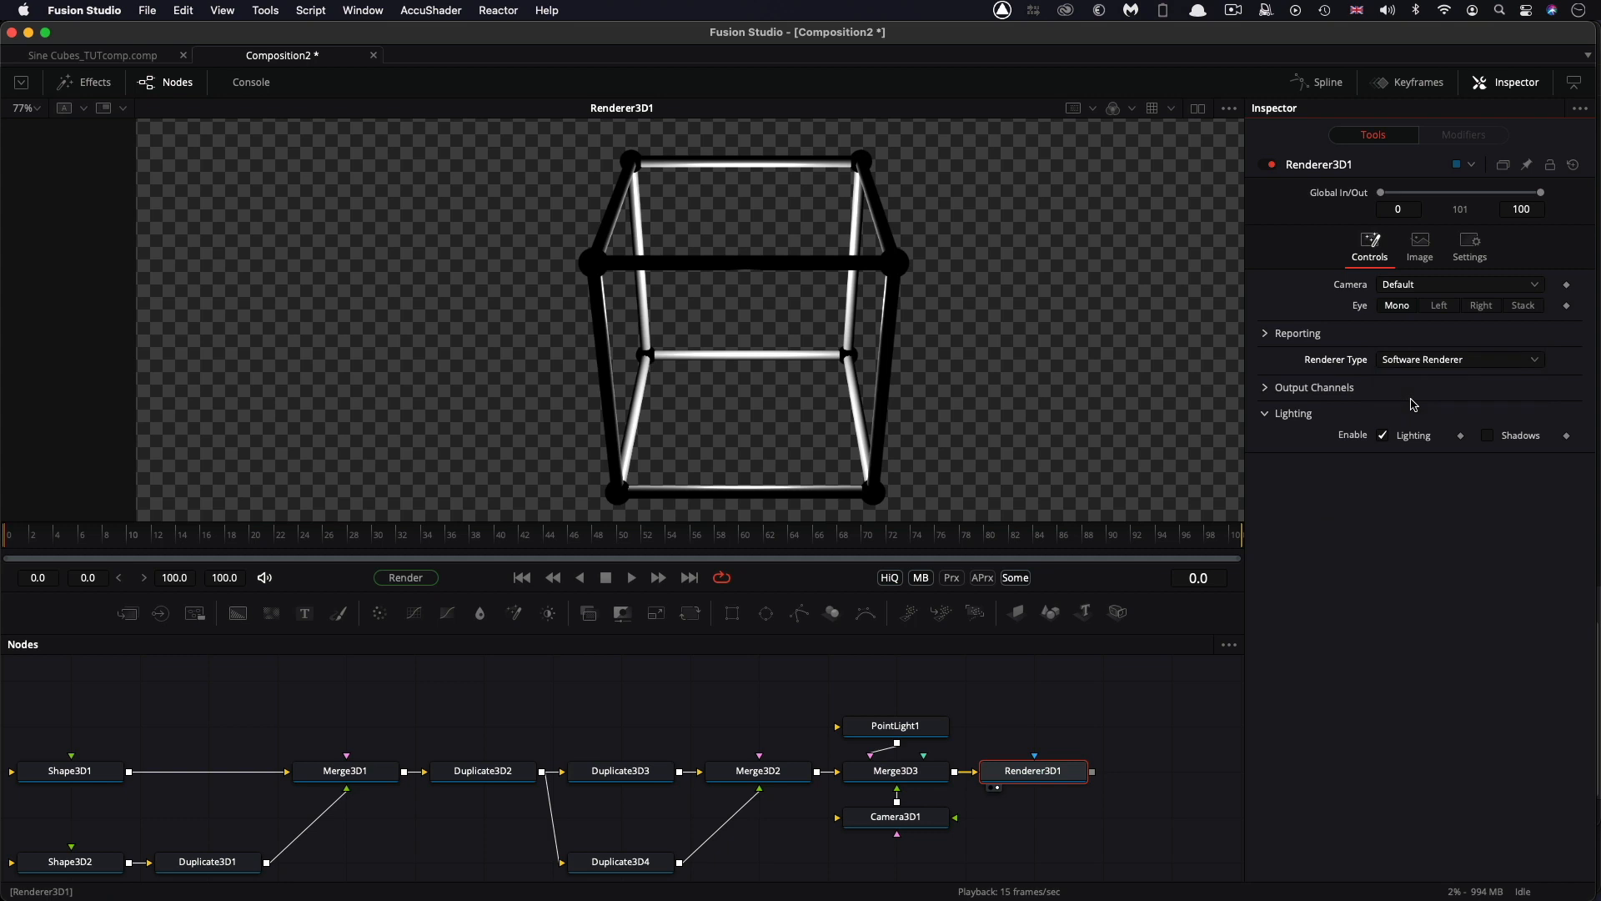
pyautogui.click(1414, 361)
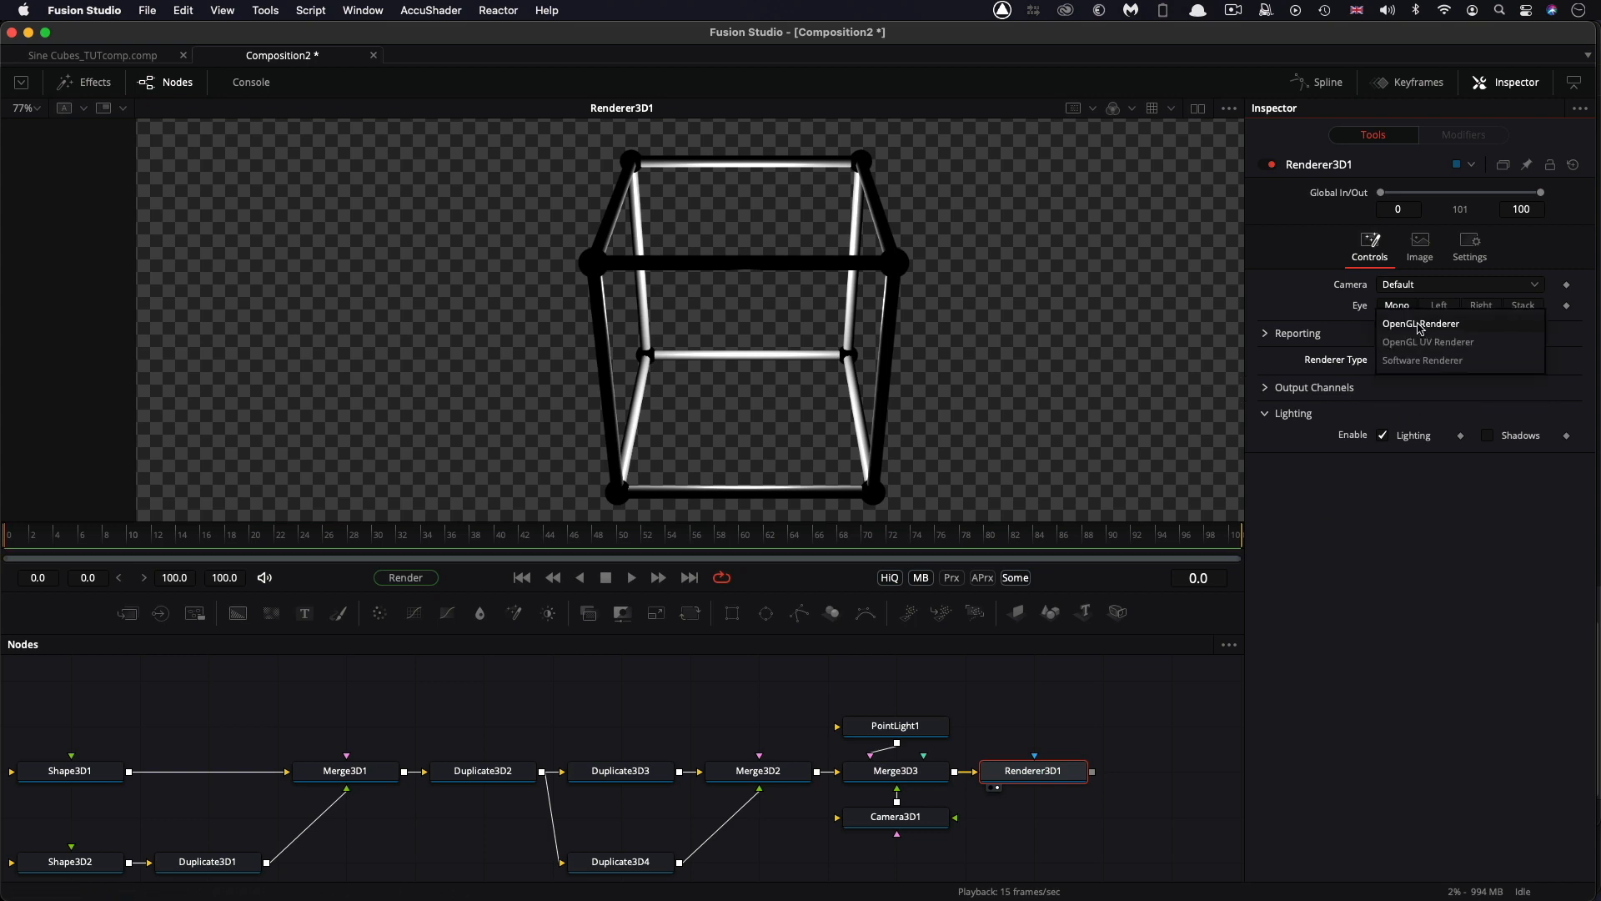
pyautogui.click(1420, 324)
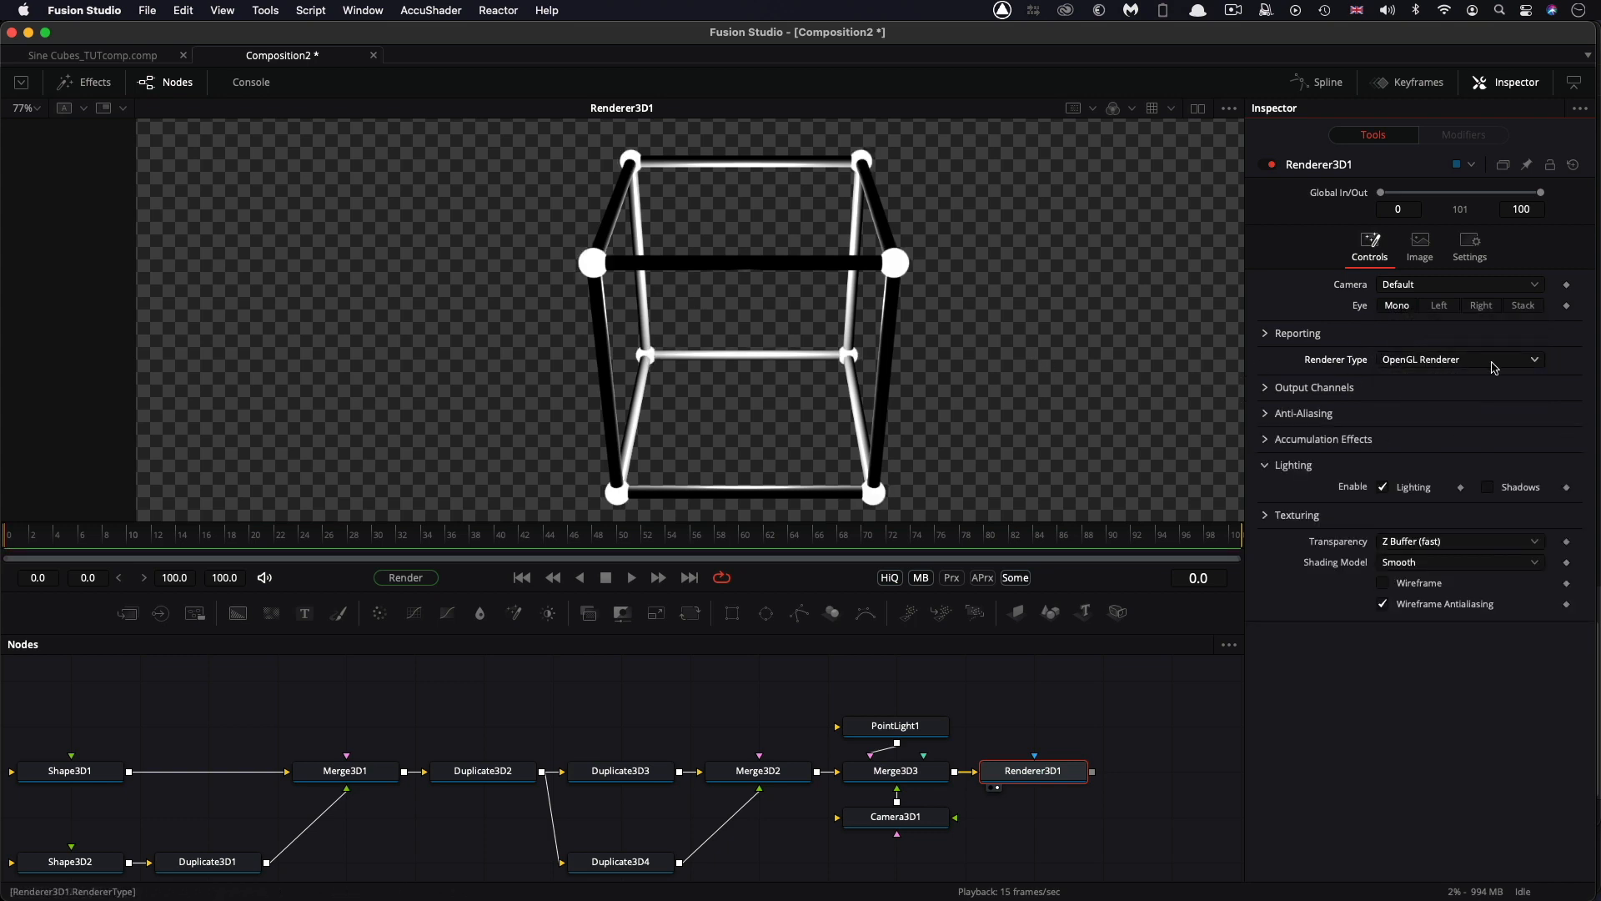
pyautogui.click(1442, 545)
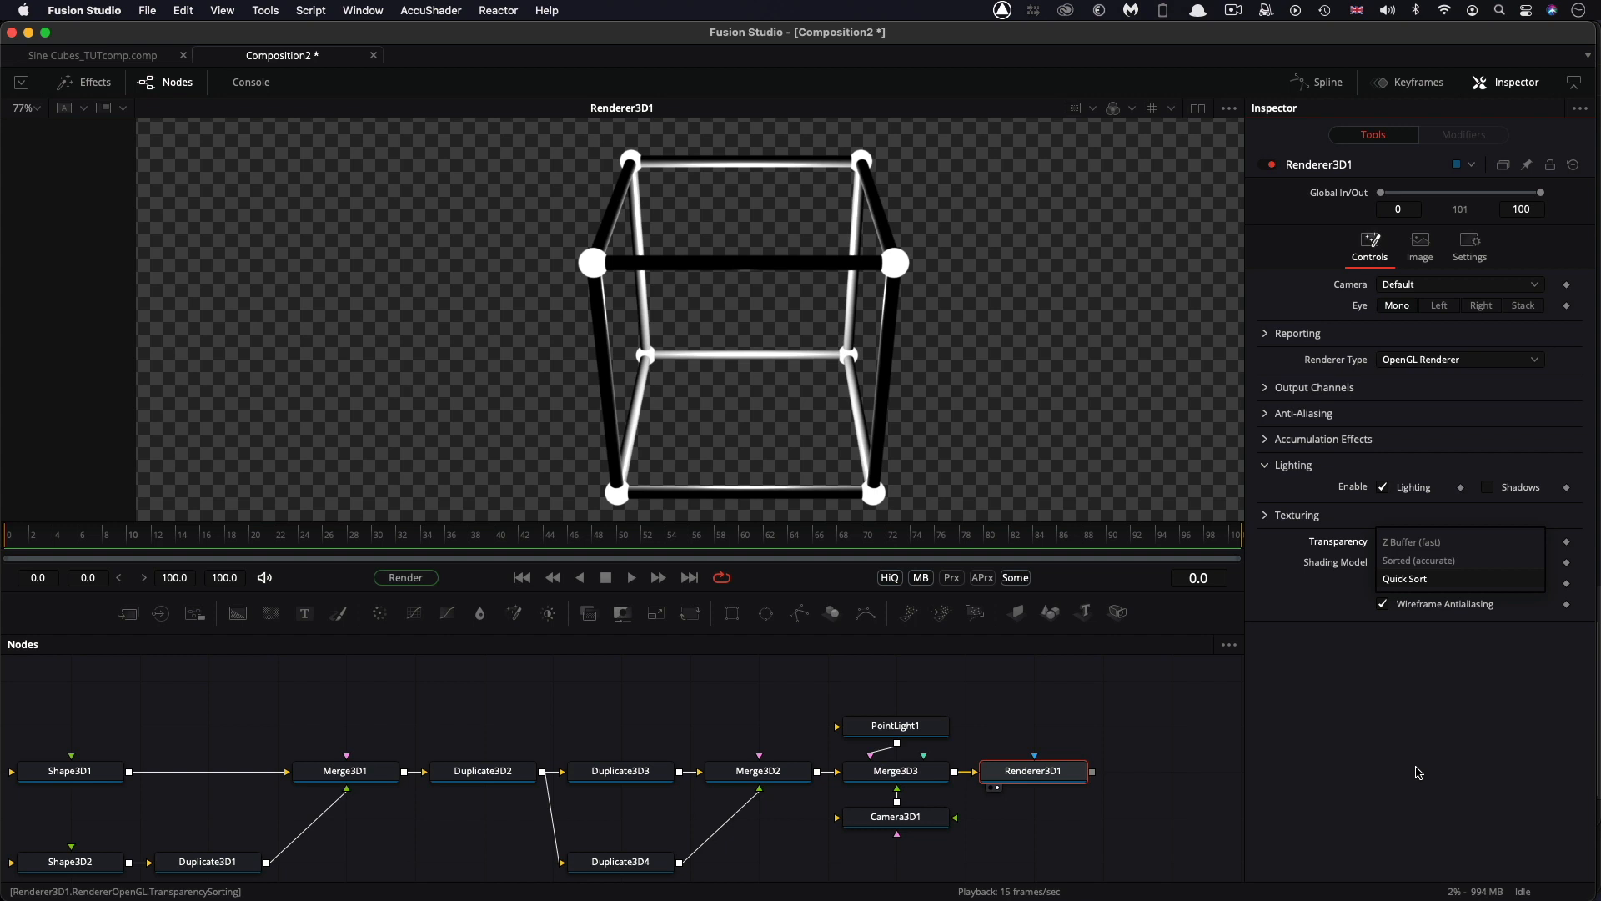
pyautogui.click(1418, 547)
# Move the Merge3D3, PointLight1, Camera3D1 and Renderer3D1 nodes together to open a one-node gap after Merge3D2.
pyautogui.scroll(-2, 760, 672)
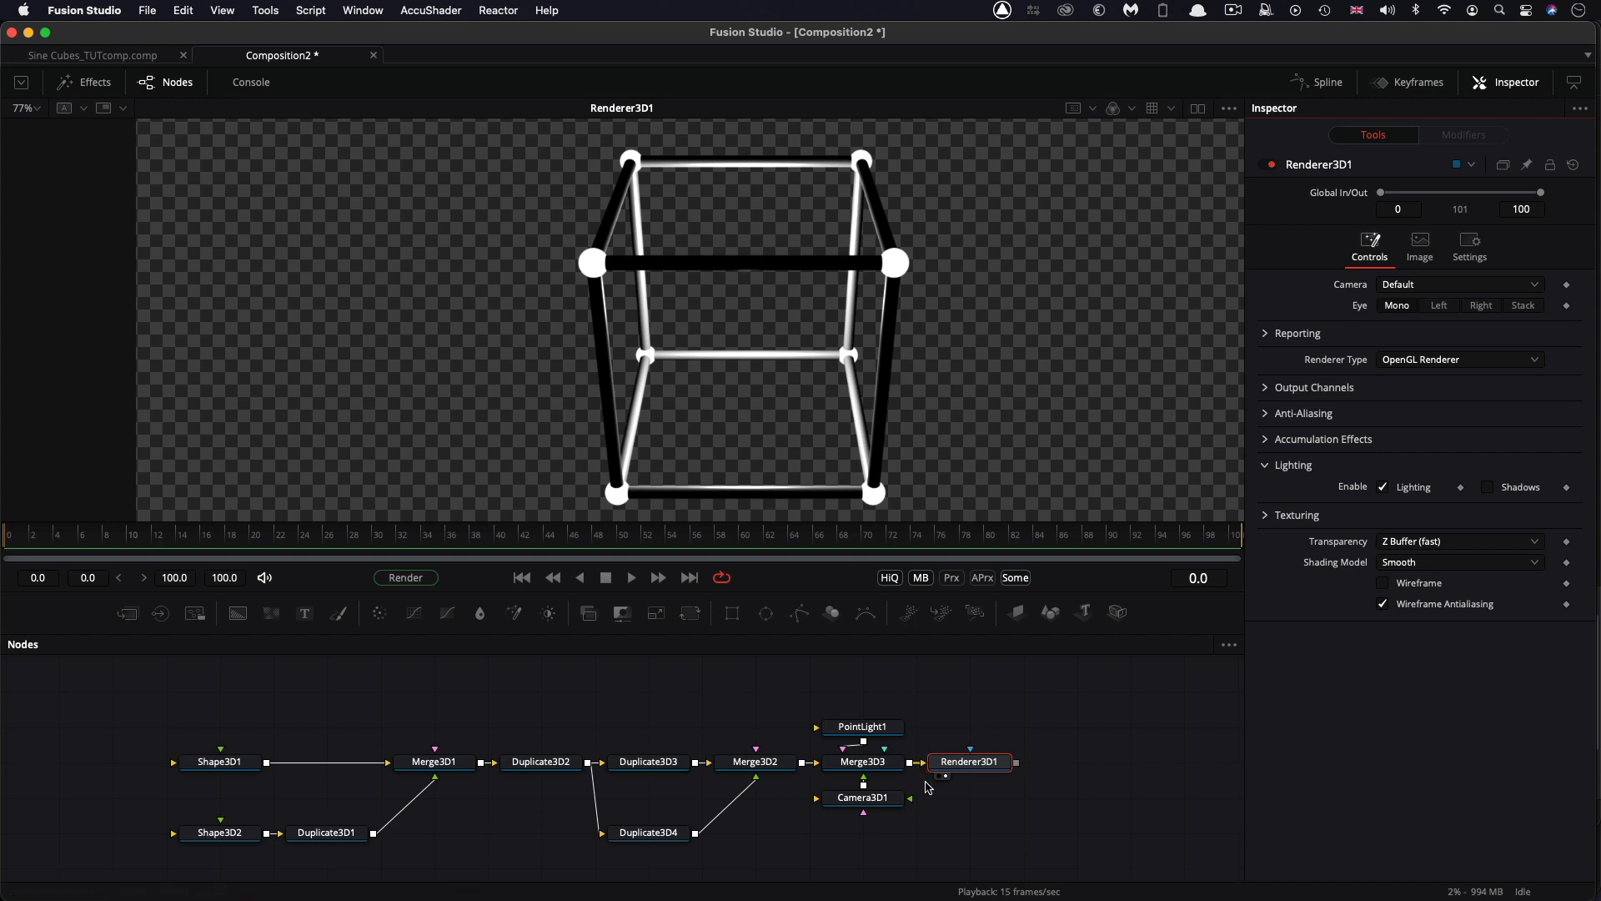
pyautogui.moveTo(1017, 844); pyautogui.dragTo(822, 682)
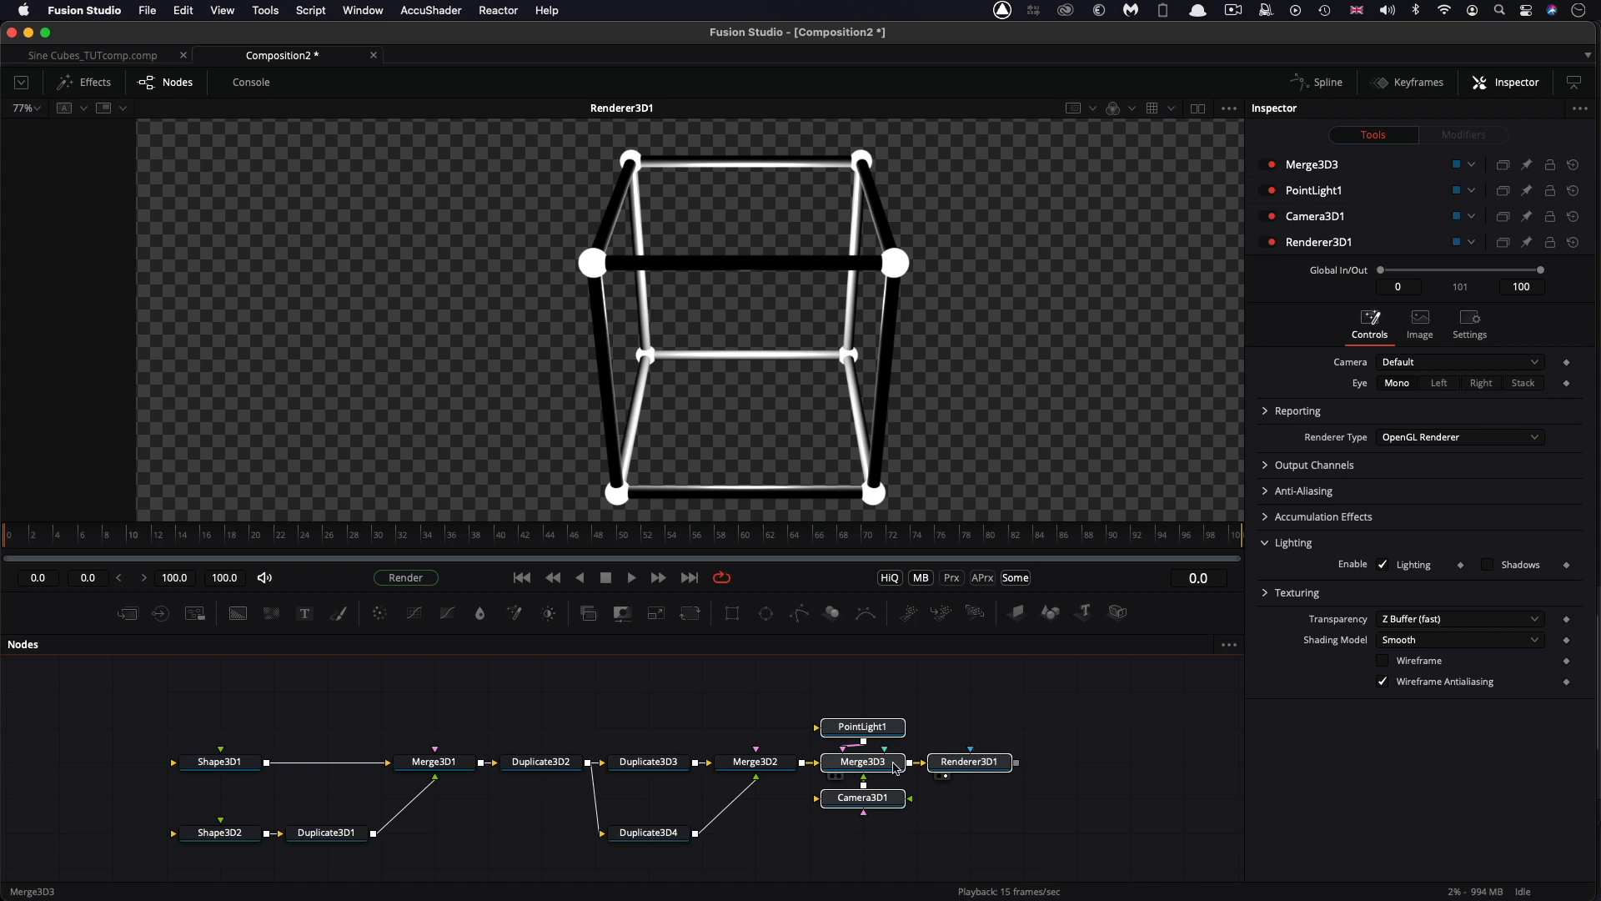
pyautogui.moveTo(873, 769); pyautogui.dragTo(980, 769)
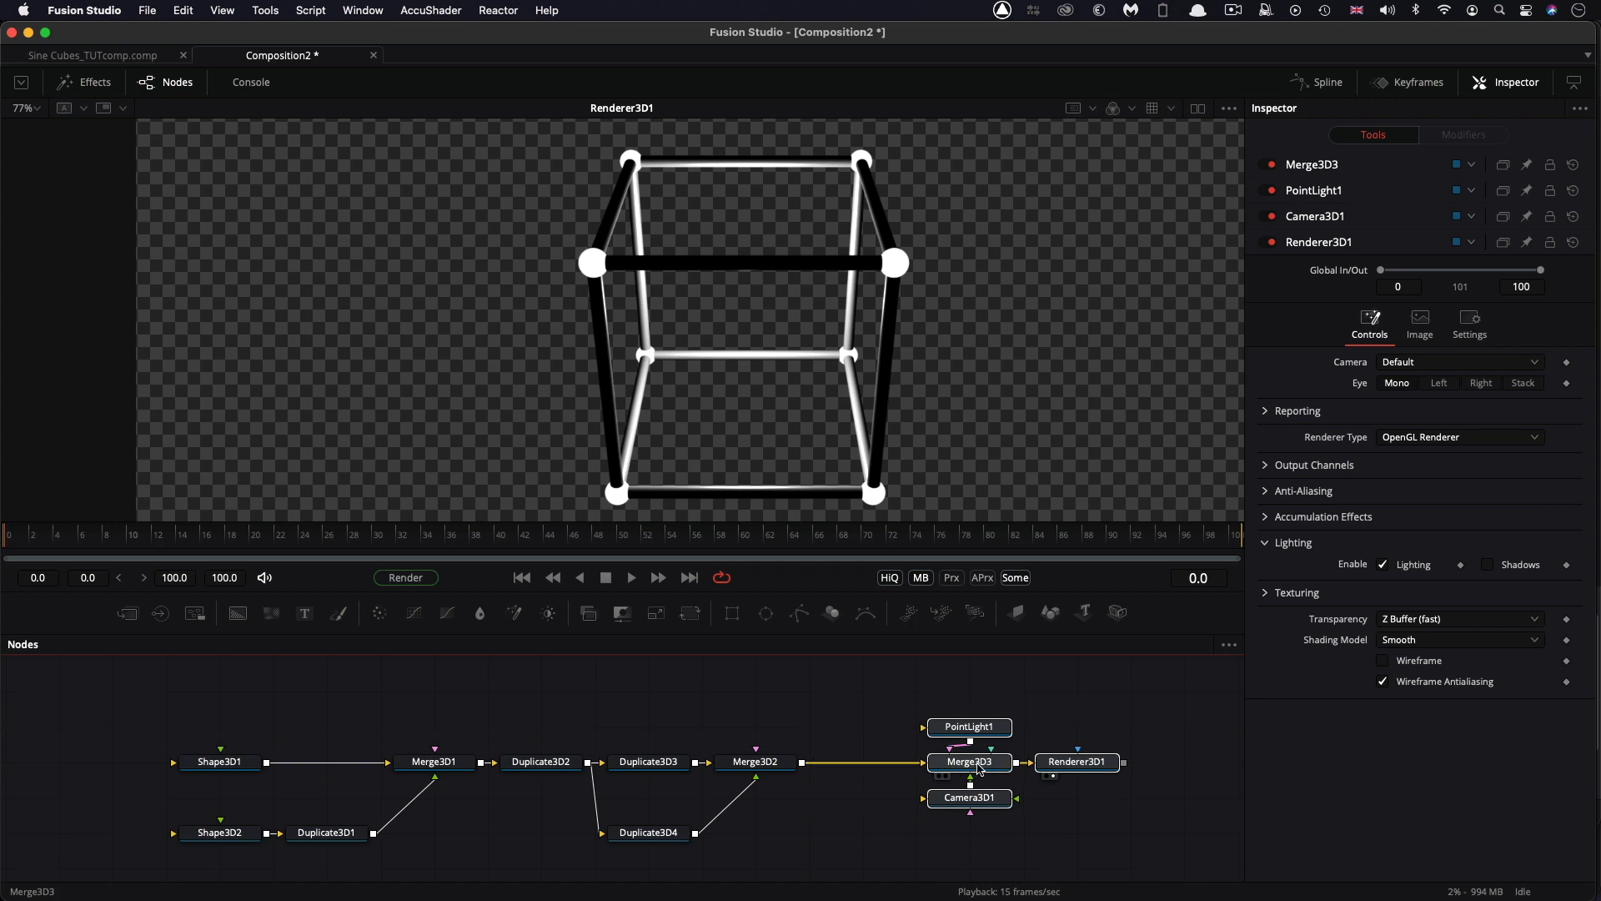
# Insert a Transform 3D node after Merge3D2 and rename it Large.
pyautogui.click(758, 769)
pyautogui.hotkey('shift', 'space')
pyautogui.write('3xf')
pyautogui.press('Return')
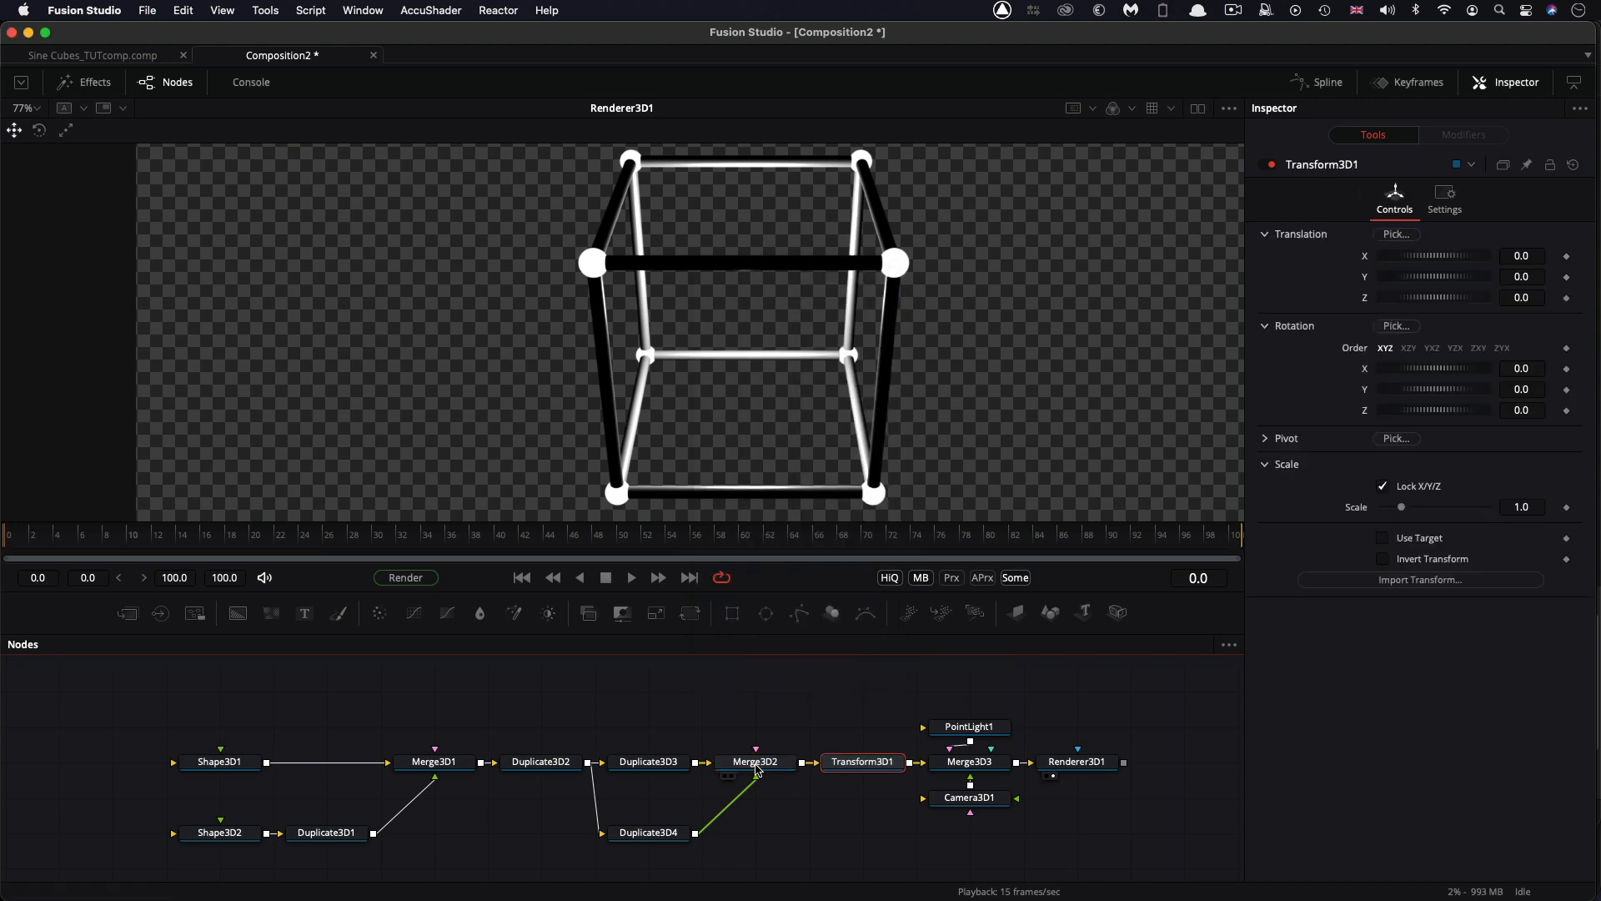
pyautogui.press('F2')
pyautogui.write('Large')
pyautogui.press('Return')
# Add a second Transform 3D node below Large, connect it from Merge3D2 into Merge3D3, and rename it Small.
pyautogui.click(865, 830)
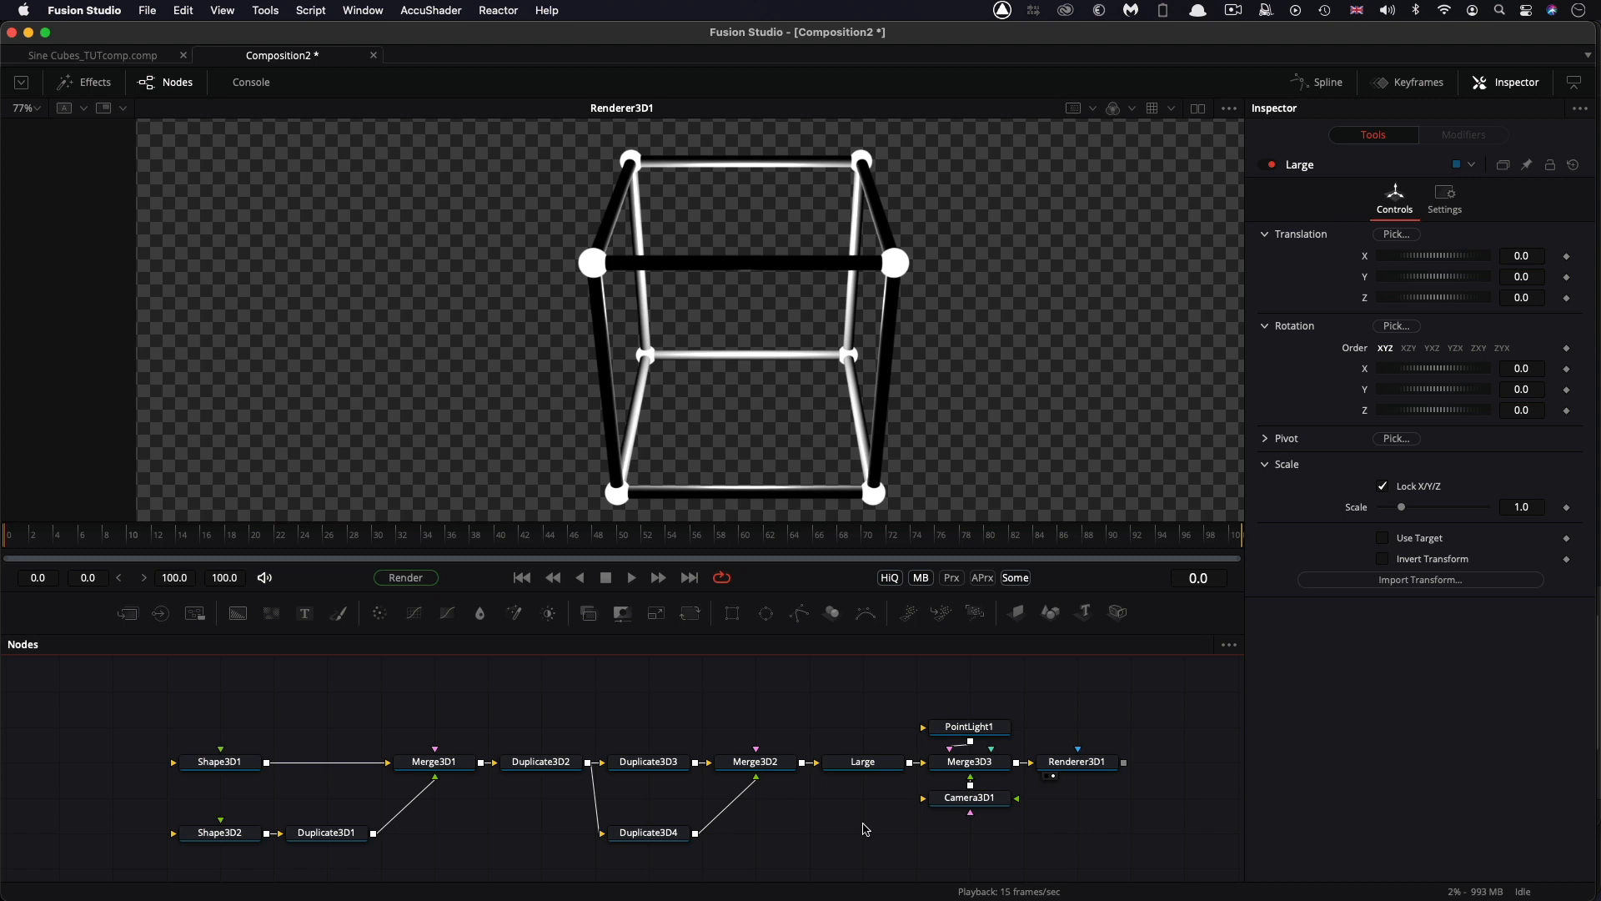
pyautogui.hotkey('shift', 'space')
pyautogui.write('3xf')
pyautogui.press('Return')
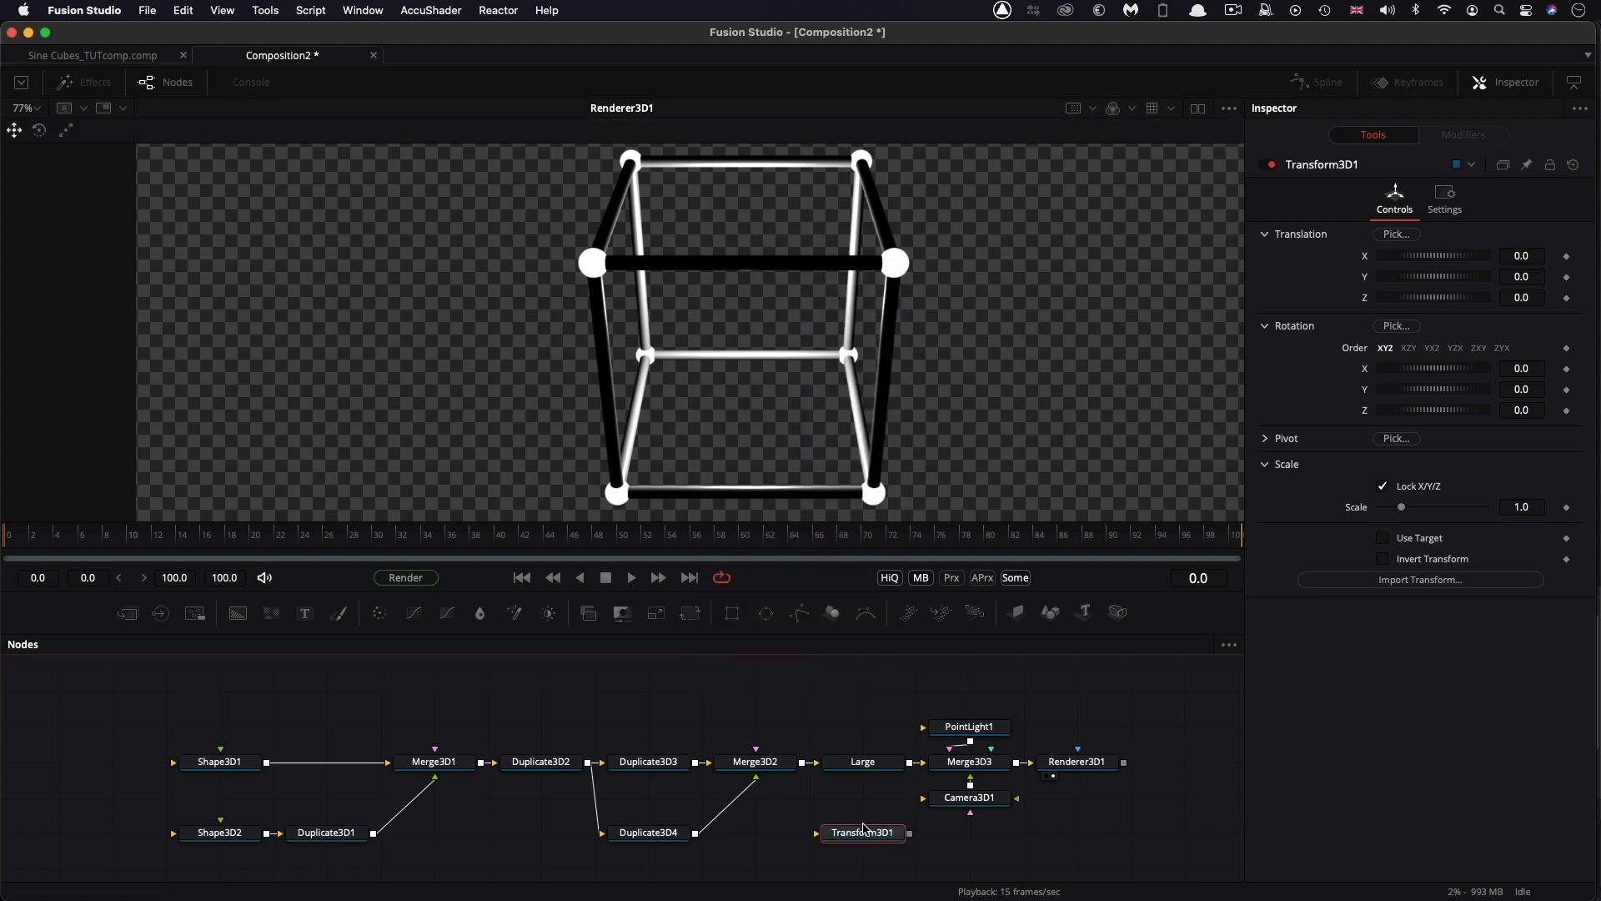
pyautogui.moveTo(803, 762); pyautogui.dragTo(971, 763)
pyautogui.press('F2')
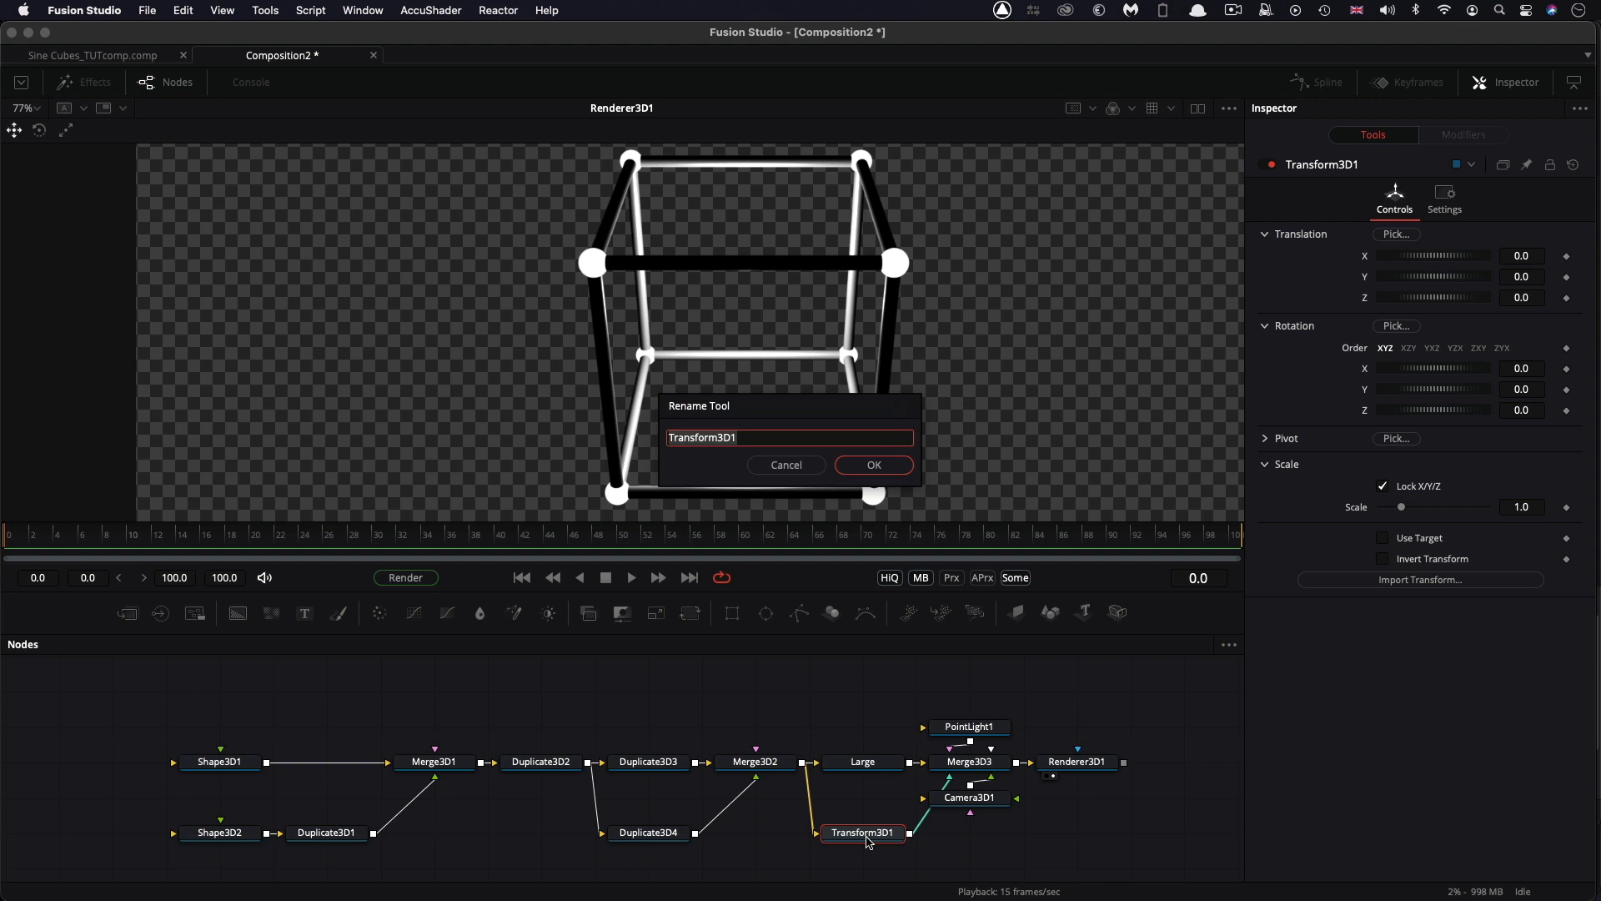
pyautogui.write('Small')
pyautogui.press('Return')
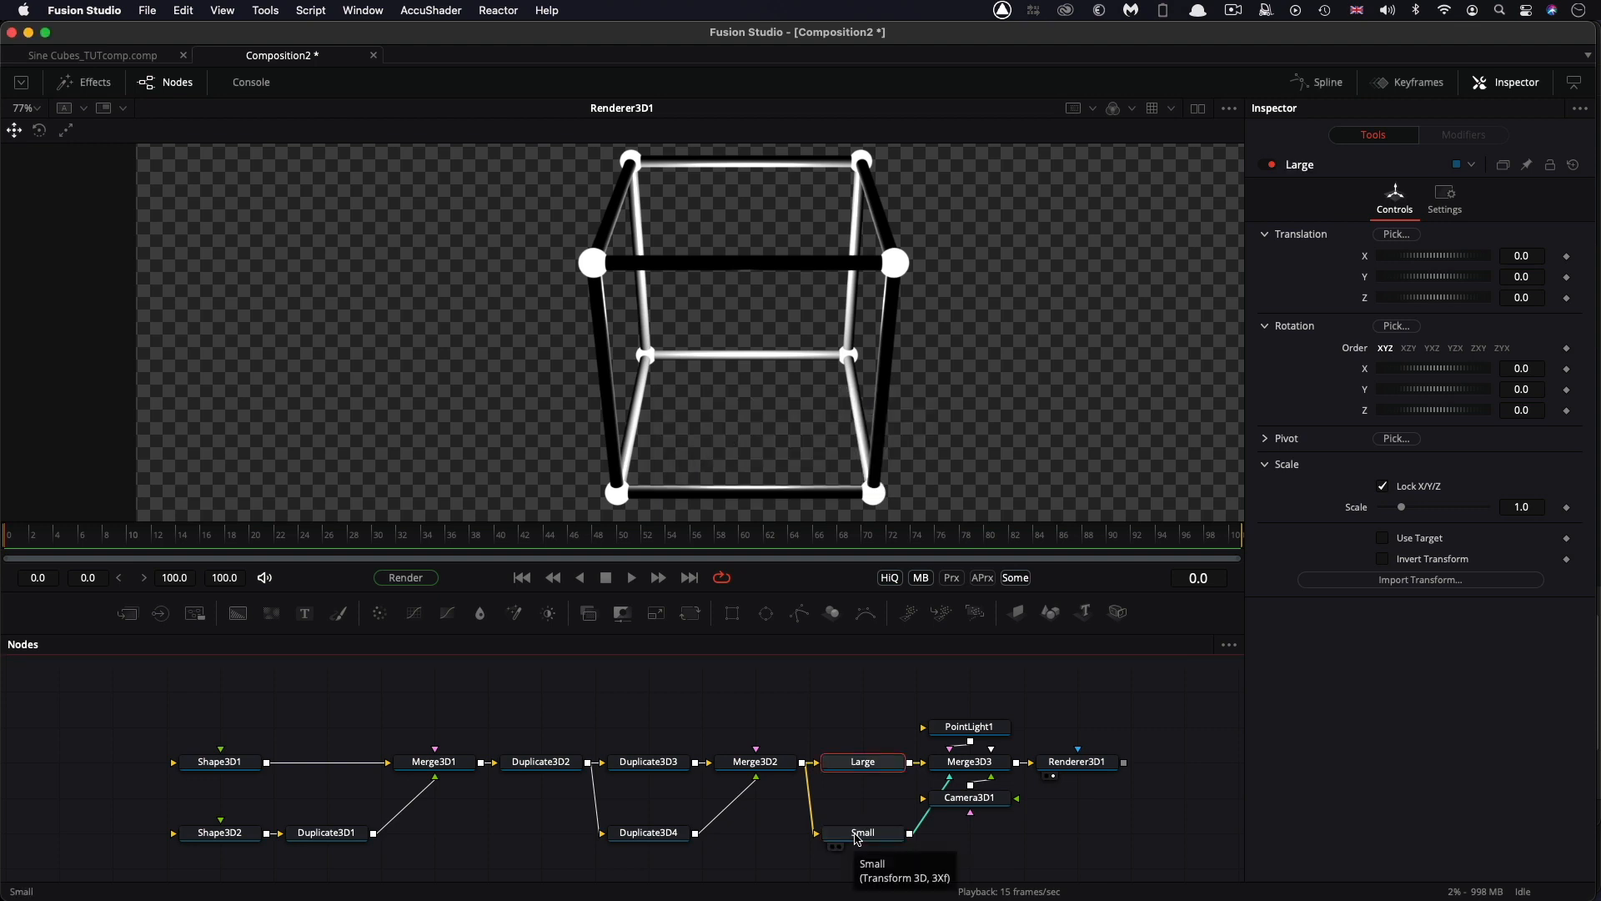
# Set the scale of the Small transform to 0.5.
pyautogui.click(858, 838)
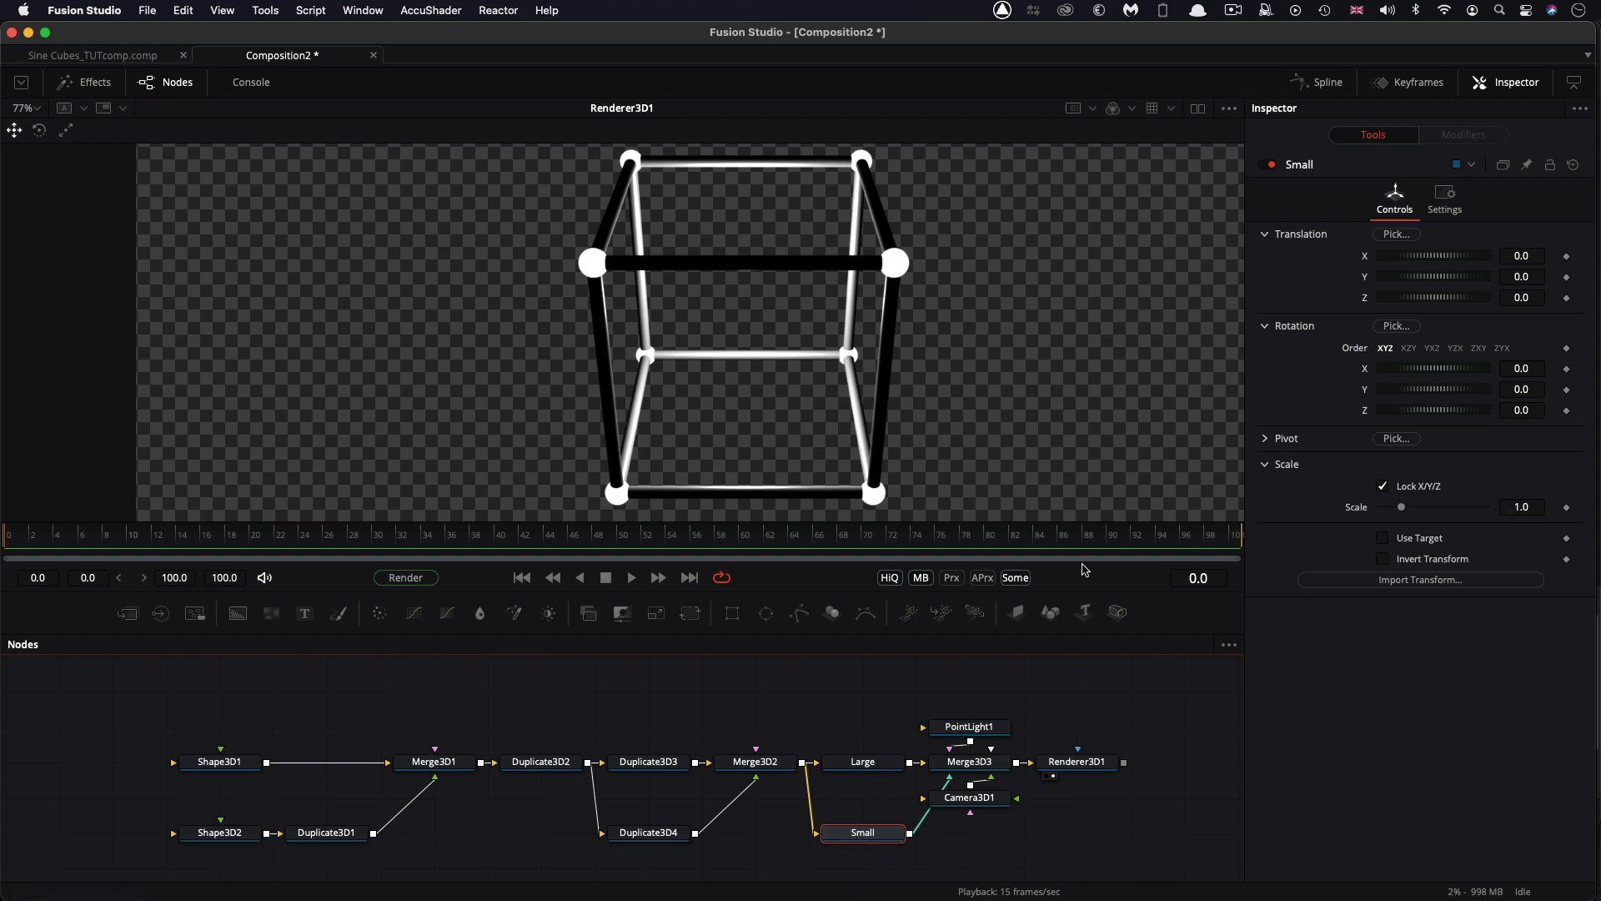
pyautogui.click(1539, 502)
pyautogui.write('0.5')
pyautogui.press('Return')
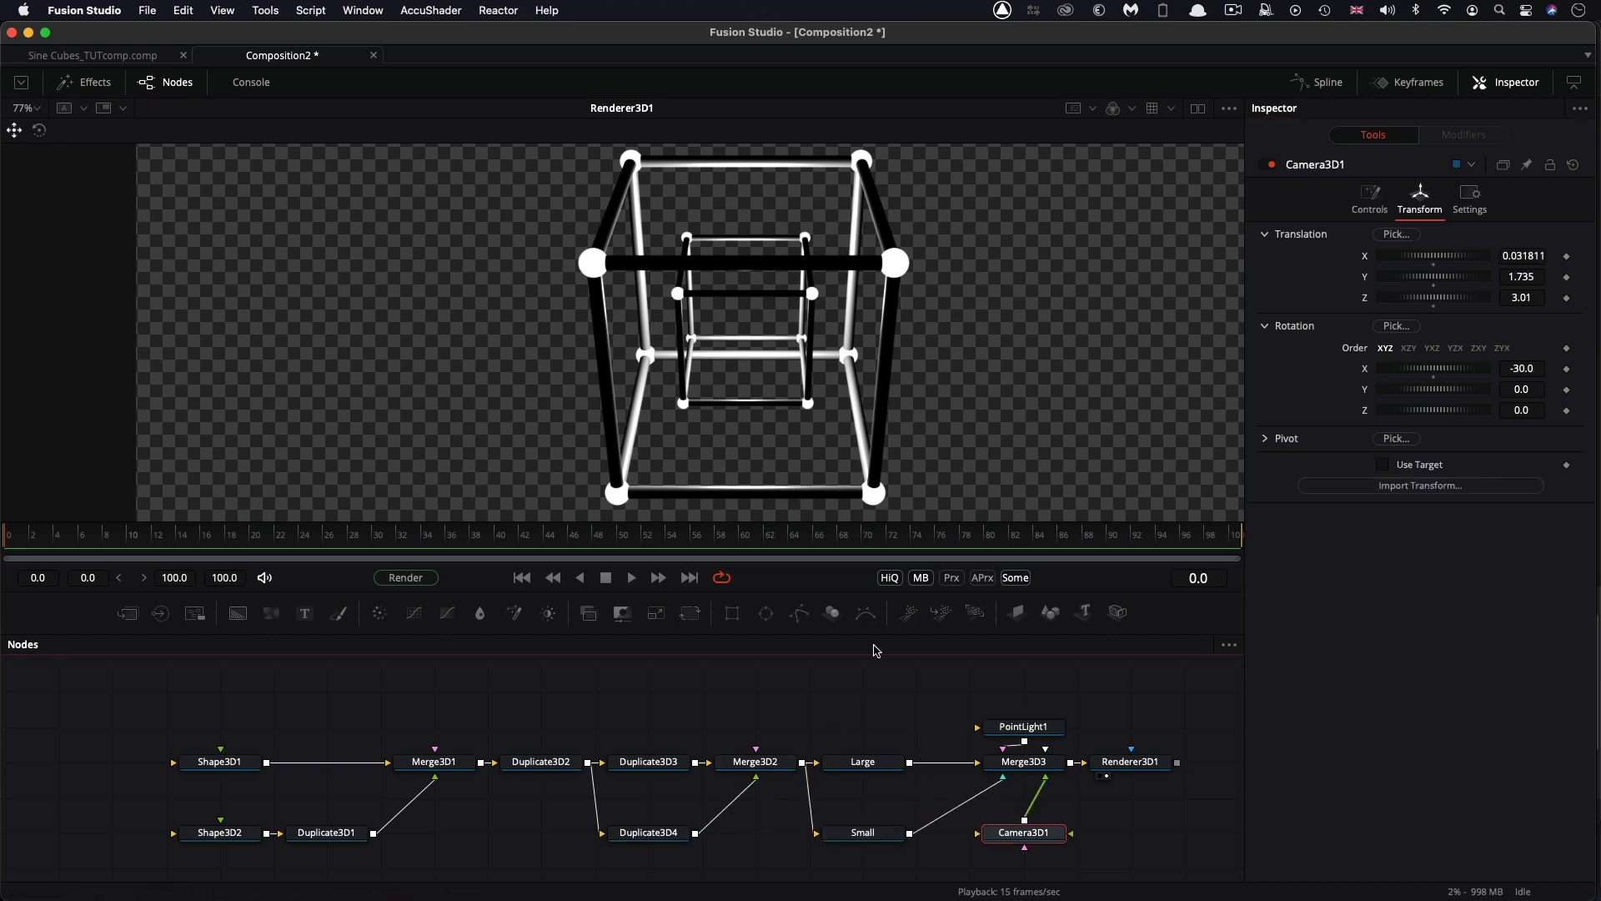
# Add the expression sin(time*3) to the Y rotation of the Large transform.
pyautogui.click(895, 763)
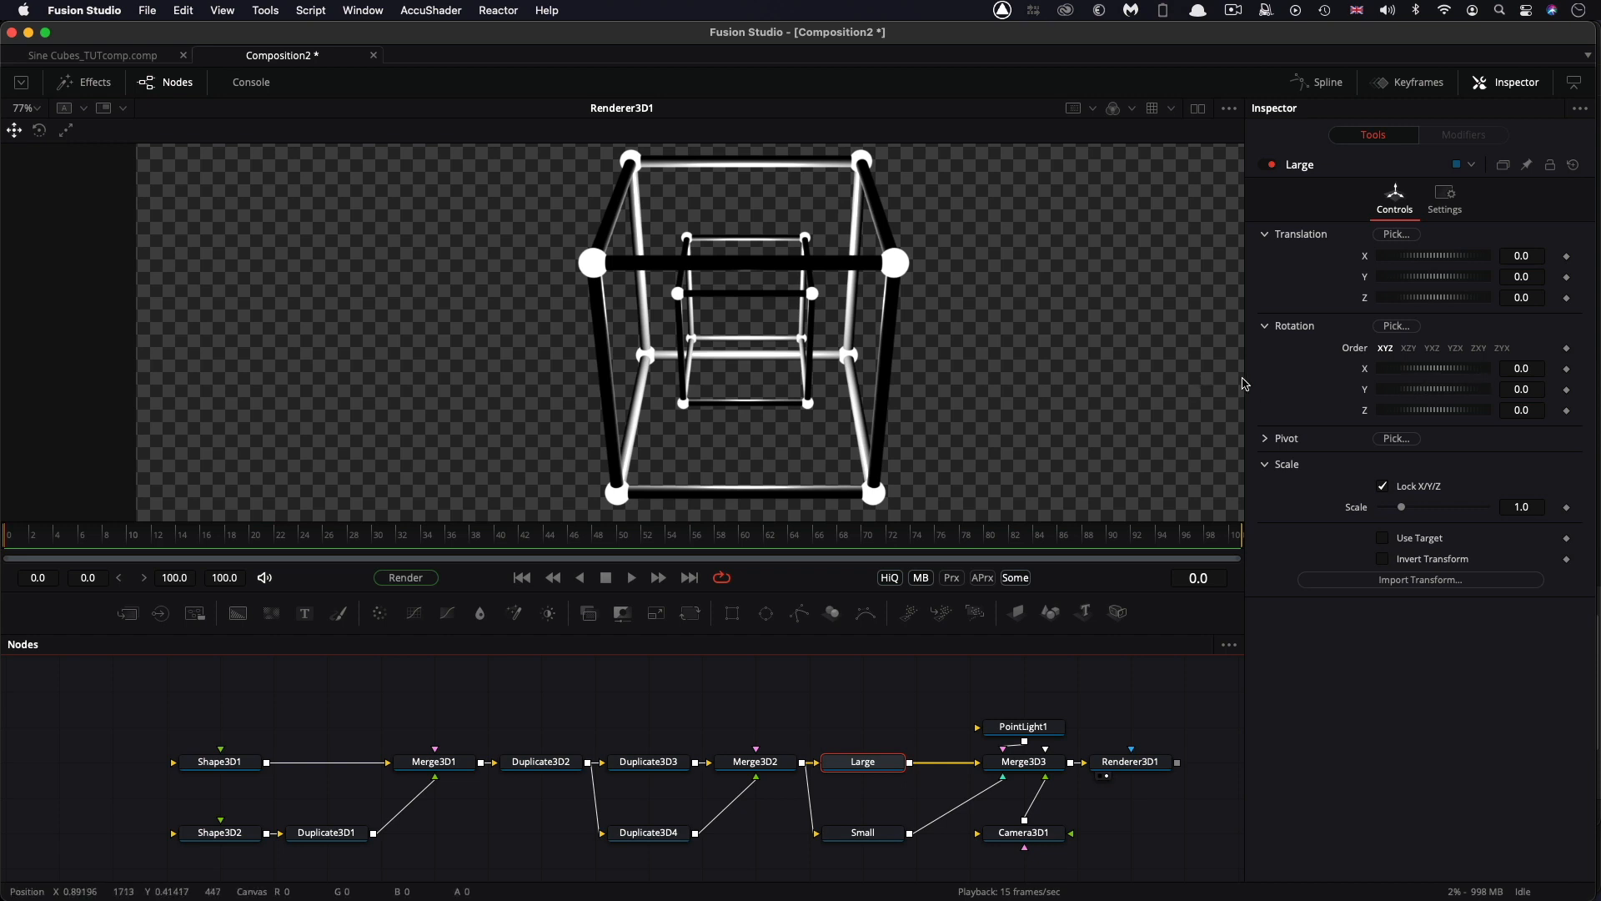
pyautogui.moveTo(1239, 380); pyautogui.dragTo(1187, 380)
pyautogui.rightClick(1433, 391)
pyautogui.click(1463, 637)
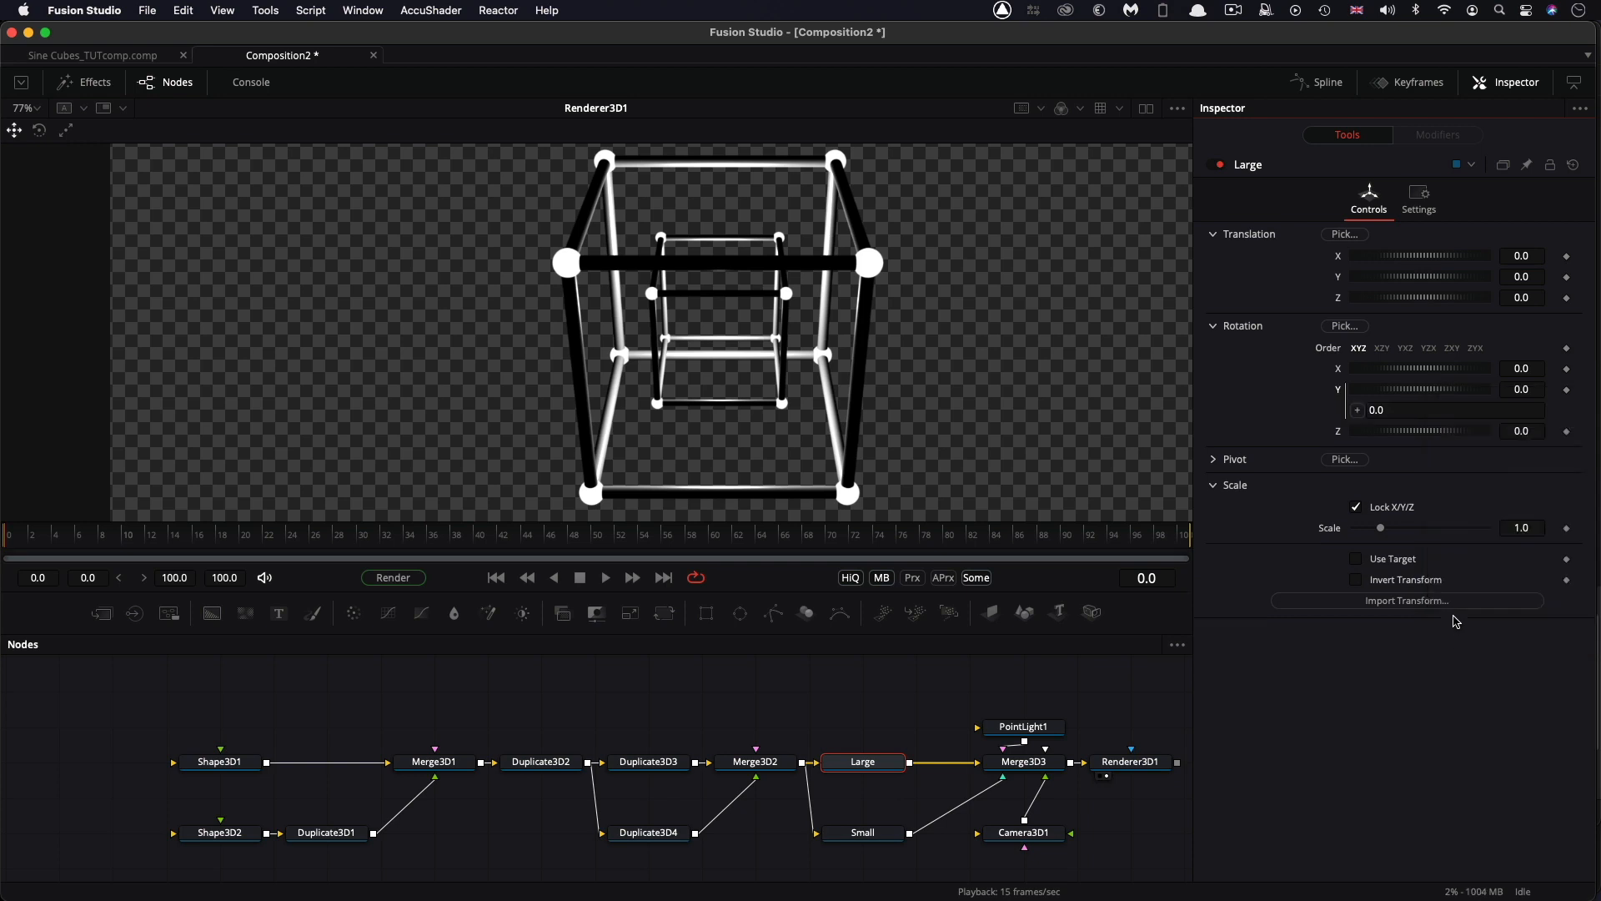
pyautogui.moveTo(1423, 412); pyautogui.dragTo(1295, 409)
pyautogui.write('sin(time')
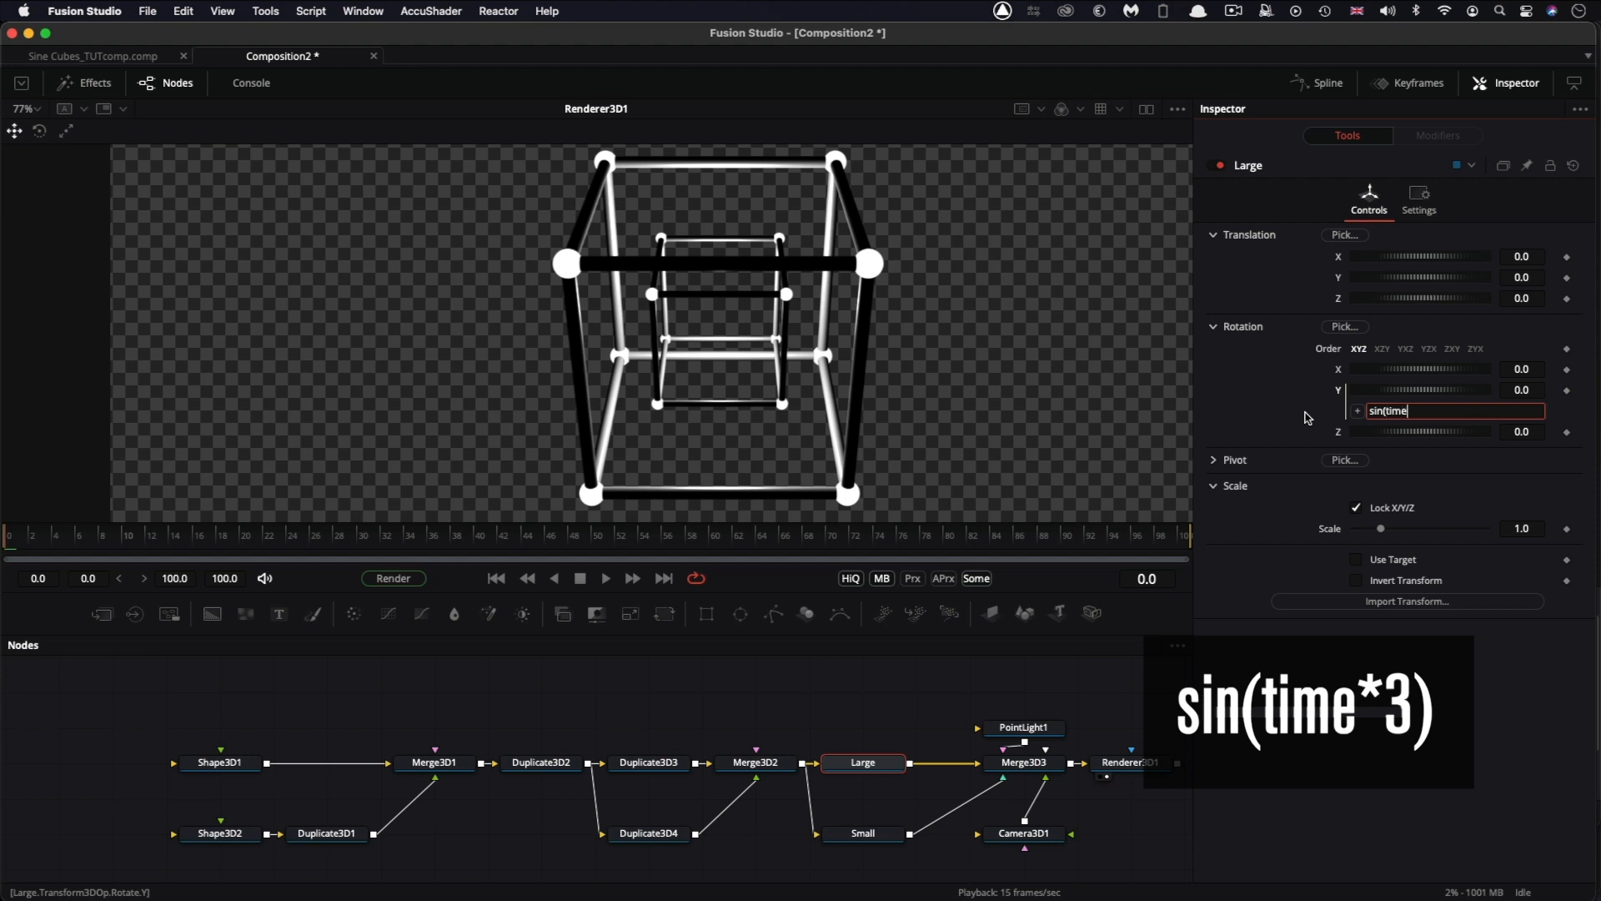
pyautogui.write('*3)')
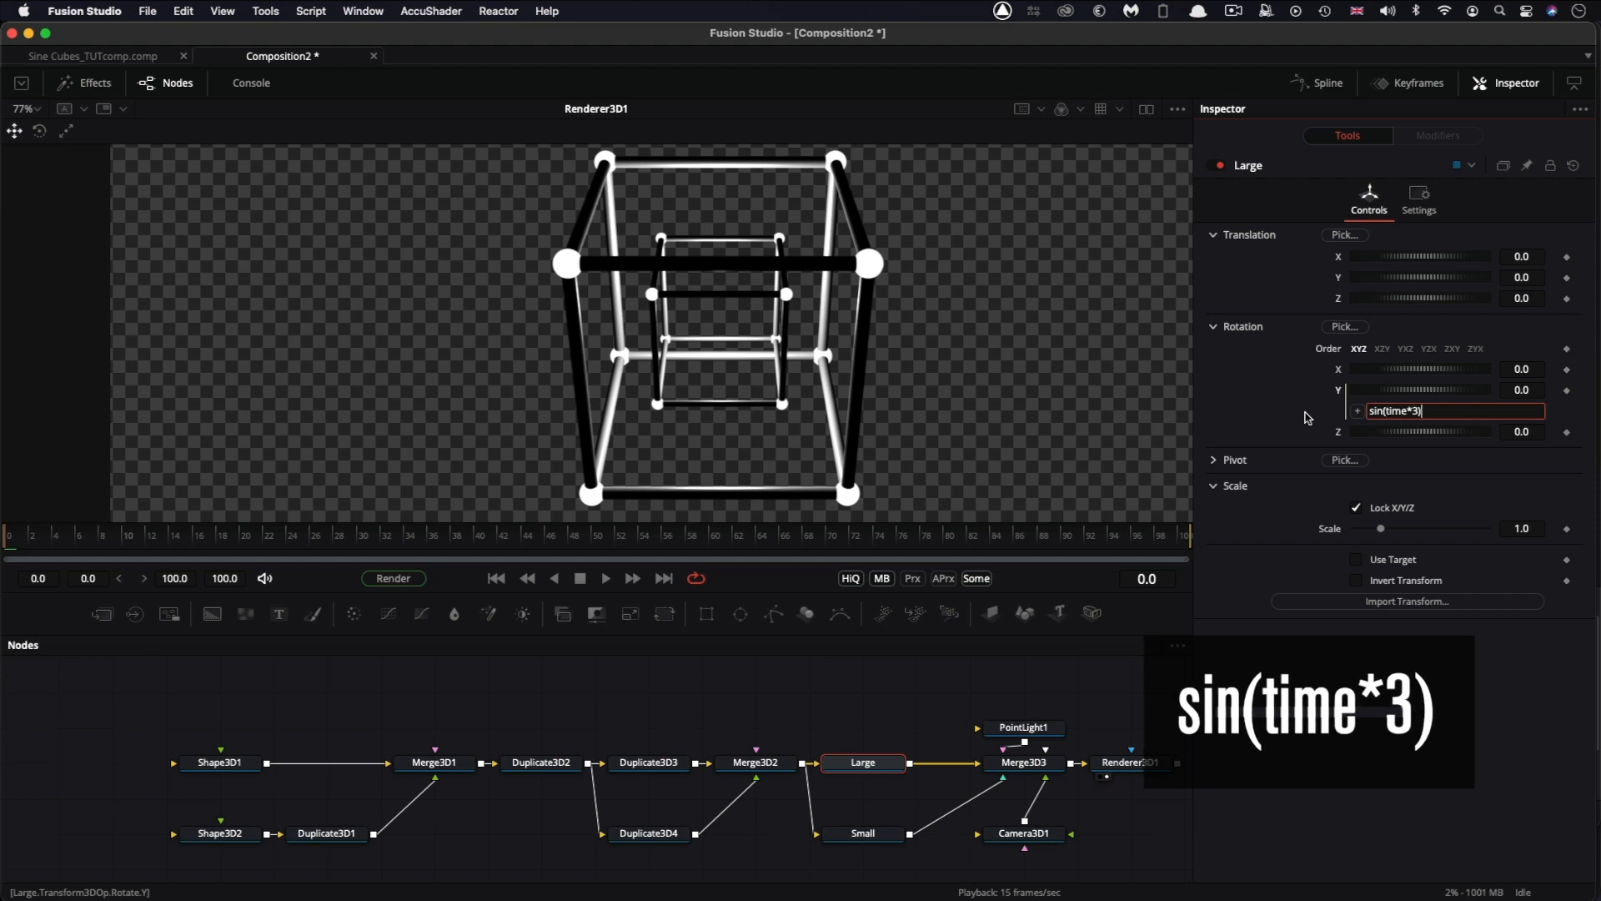
pyautogui.press('Tab')
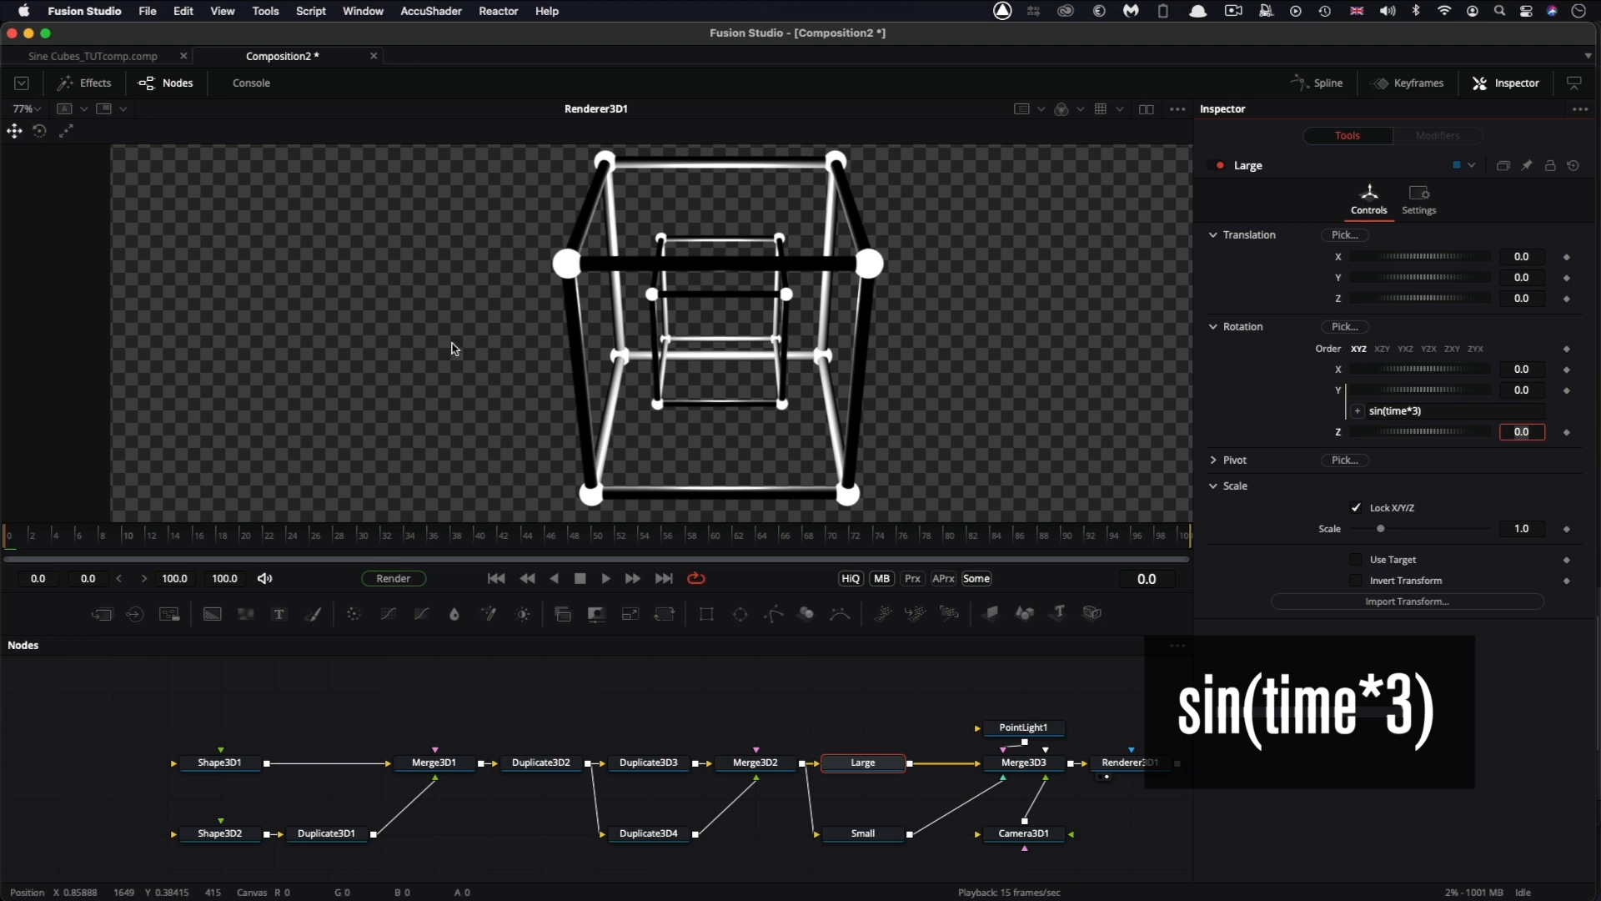
# Play the animation and scrub the early frames to examine the large cube's Y rotation.
pyautogui.click(606, 579)
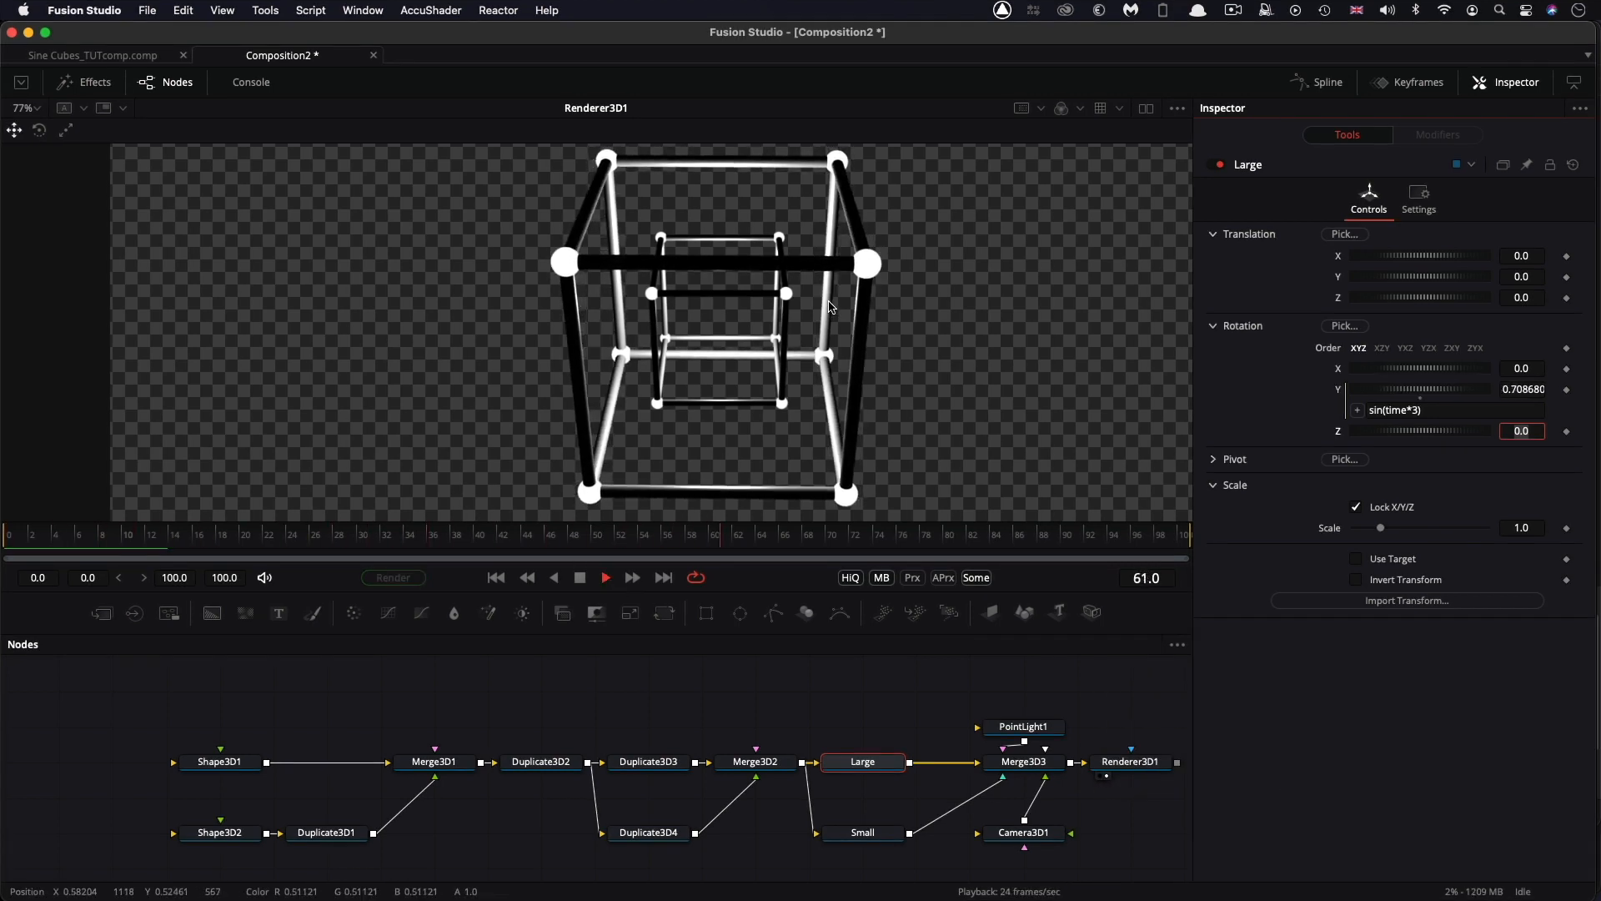
pyautogui.click(581, 580)
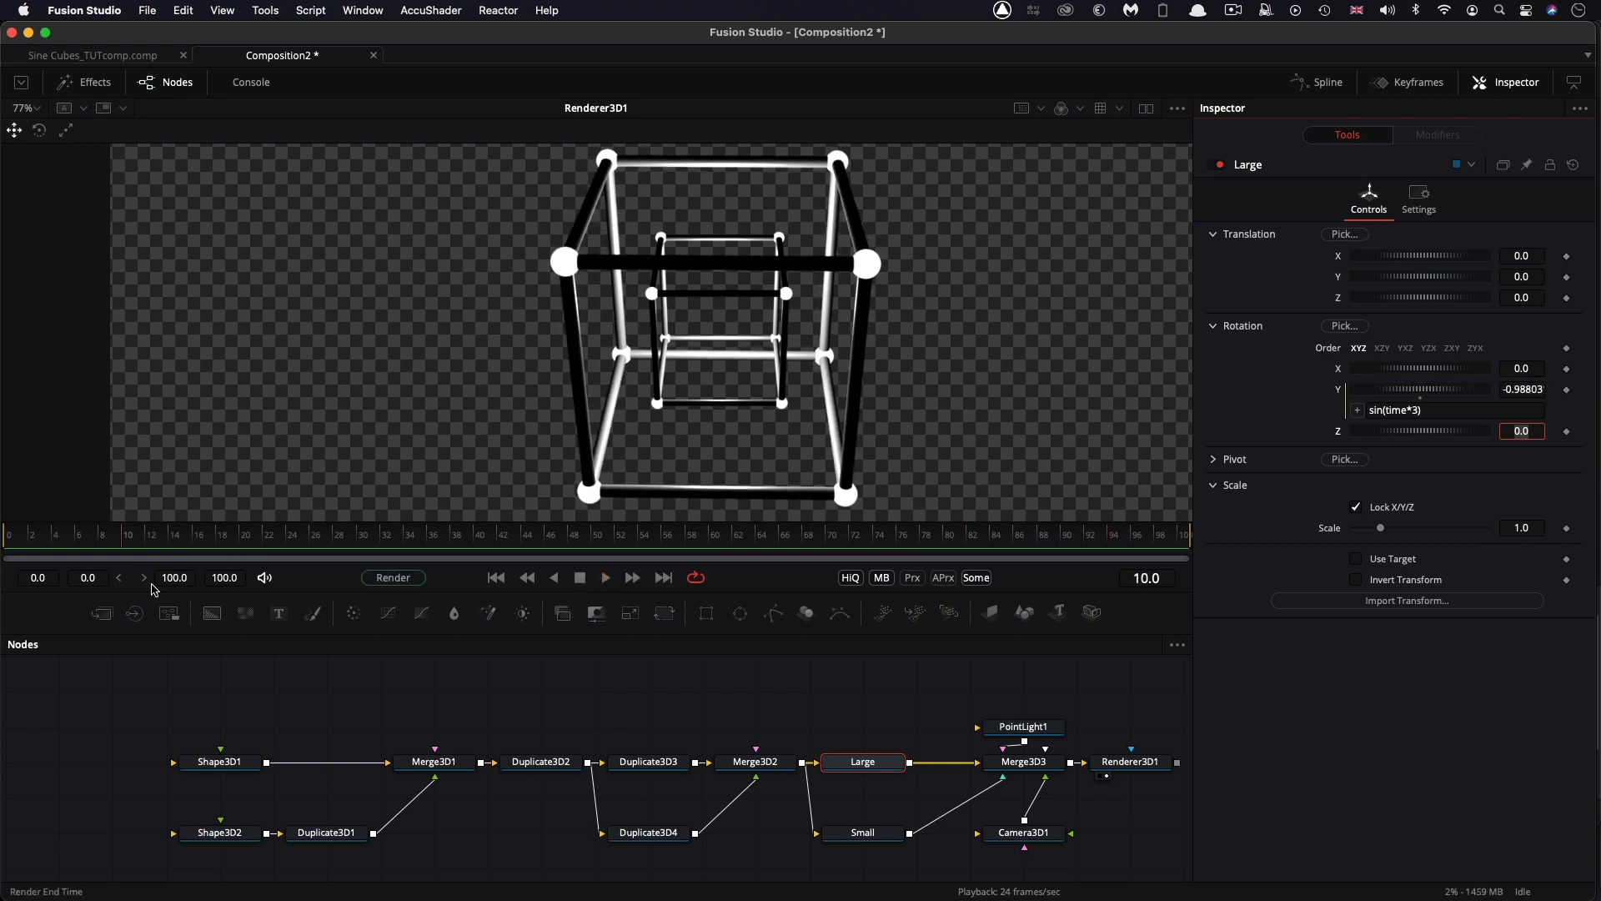
pyautogui.moveTo(127, 538); pyautogui.dragTo(173, 540)
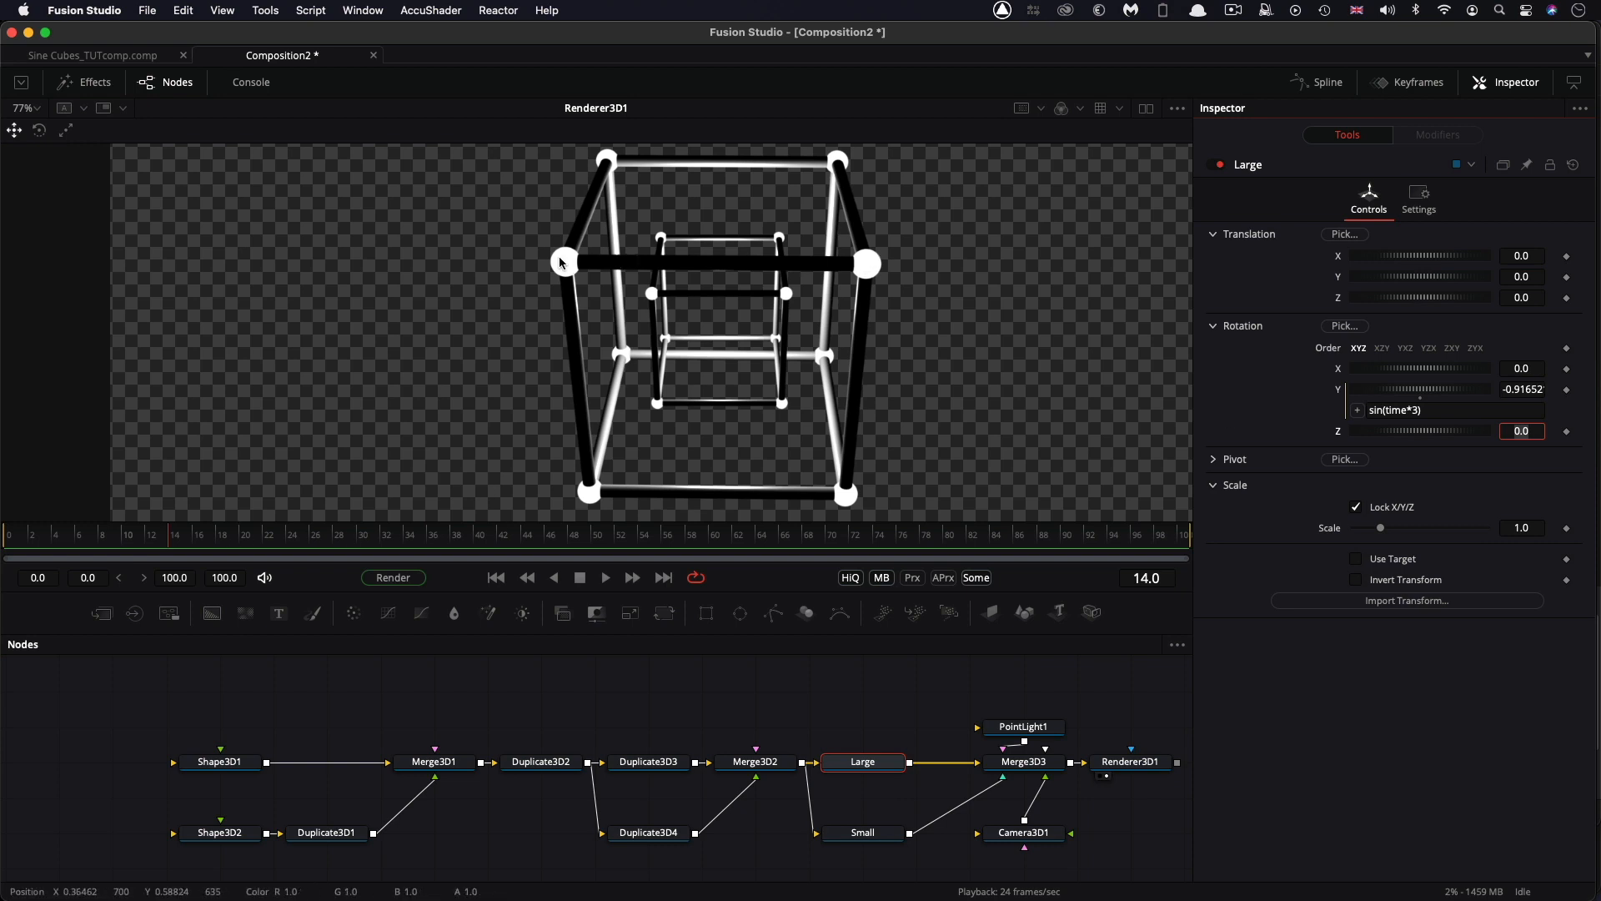
# Extend Large's Y rotation expression to sin(time*3)*60 and scrub the early frames to check the swing.
pyautogui.click(1472, 410)
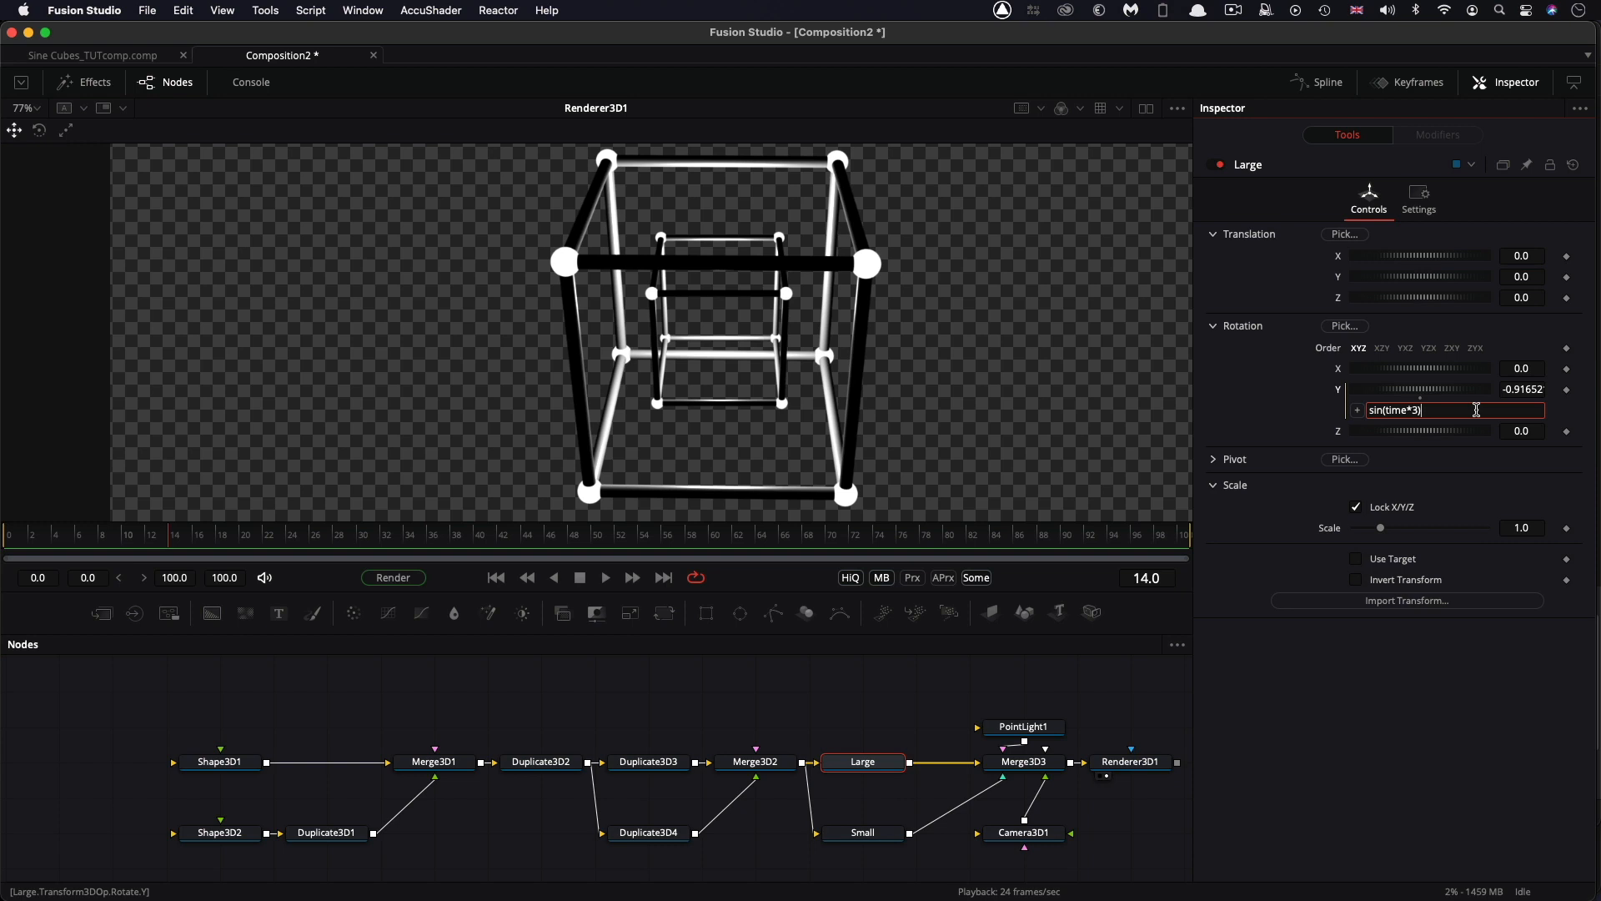
pyautogui.write('*60')
pyautogui.press('Return')
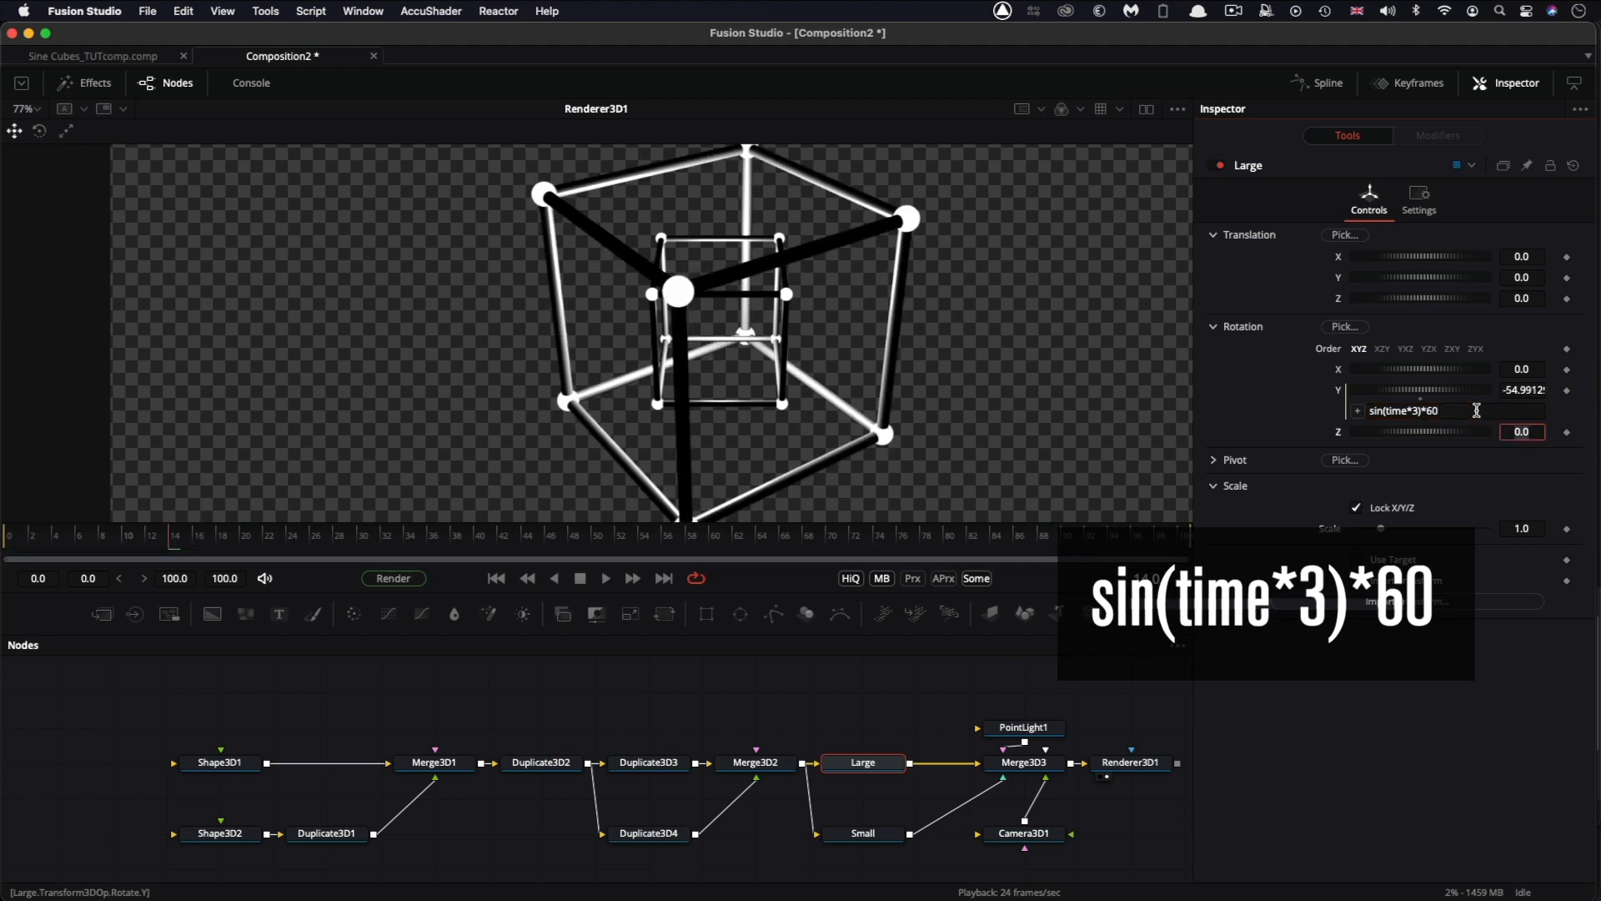
pyautogui.moveTo(188, 540); pyautogui.dragTo(34, 549)
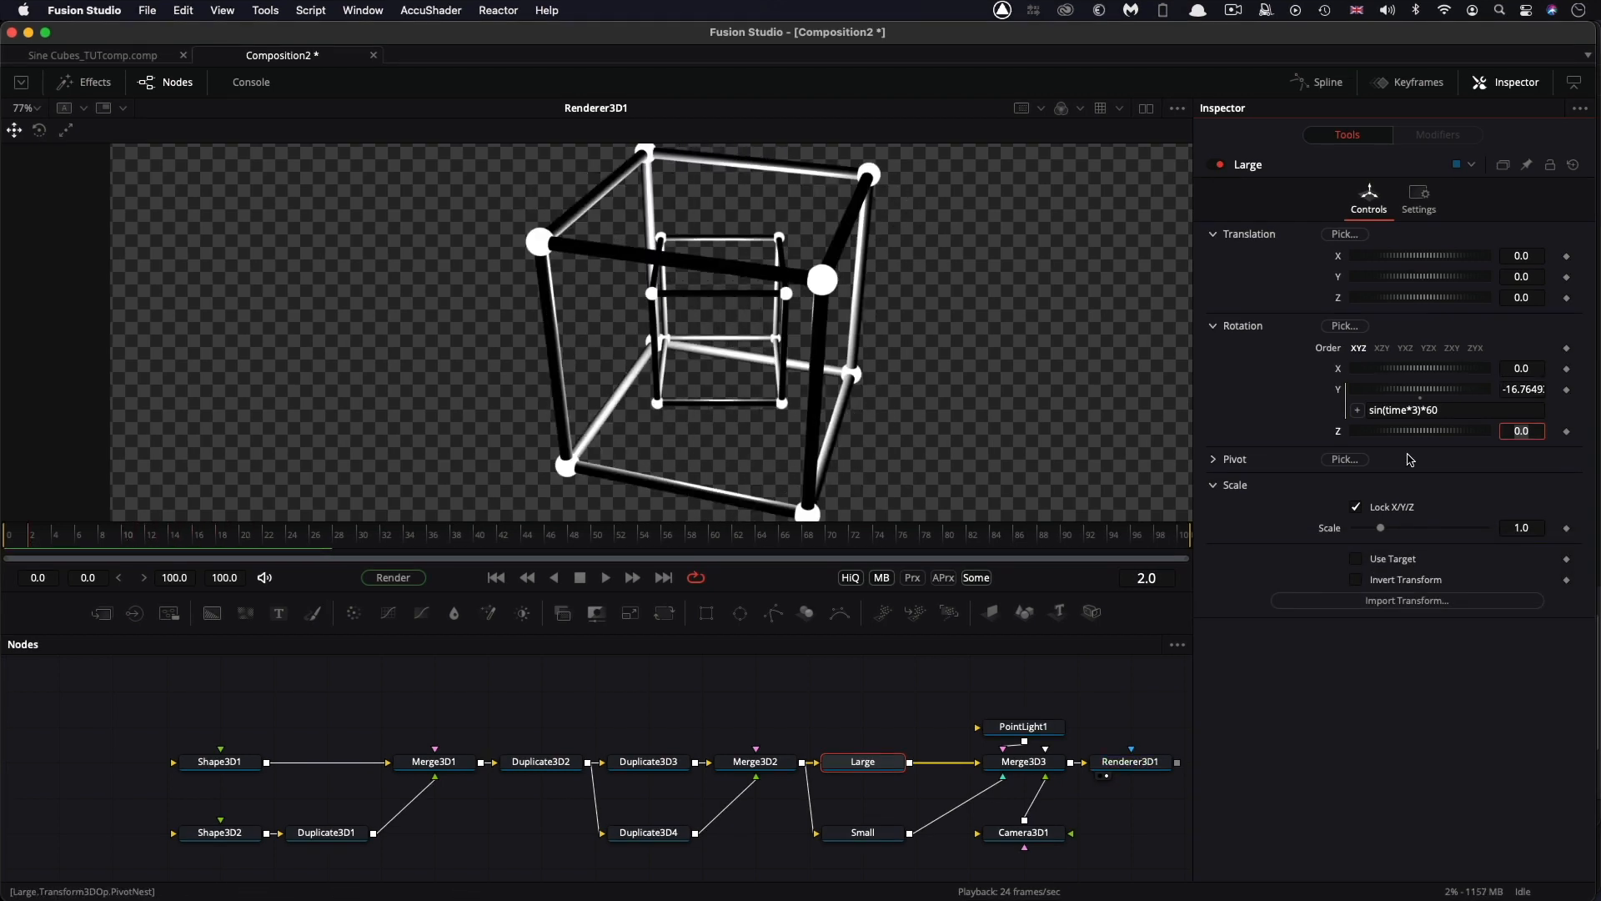
# Convert the sine input to radians by changing Large's Y rotation expression to sin((time*3)/(180/pi))*60.
pyautogui.click(1385, 411)
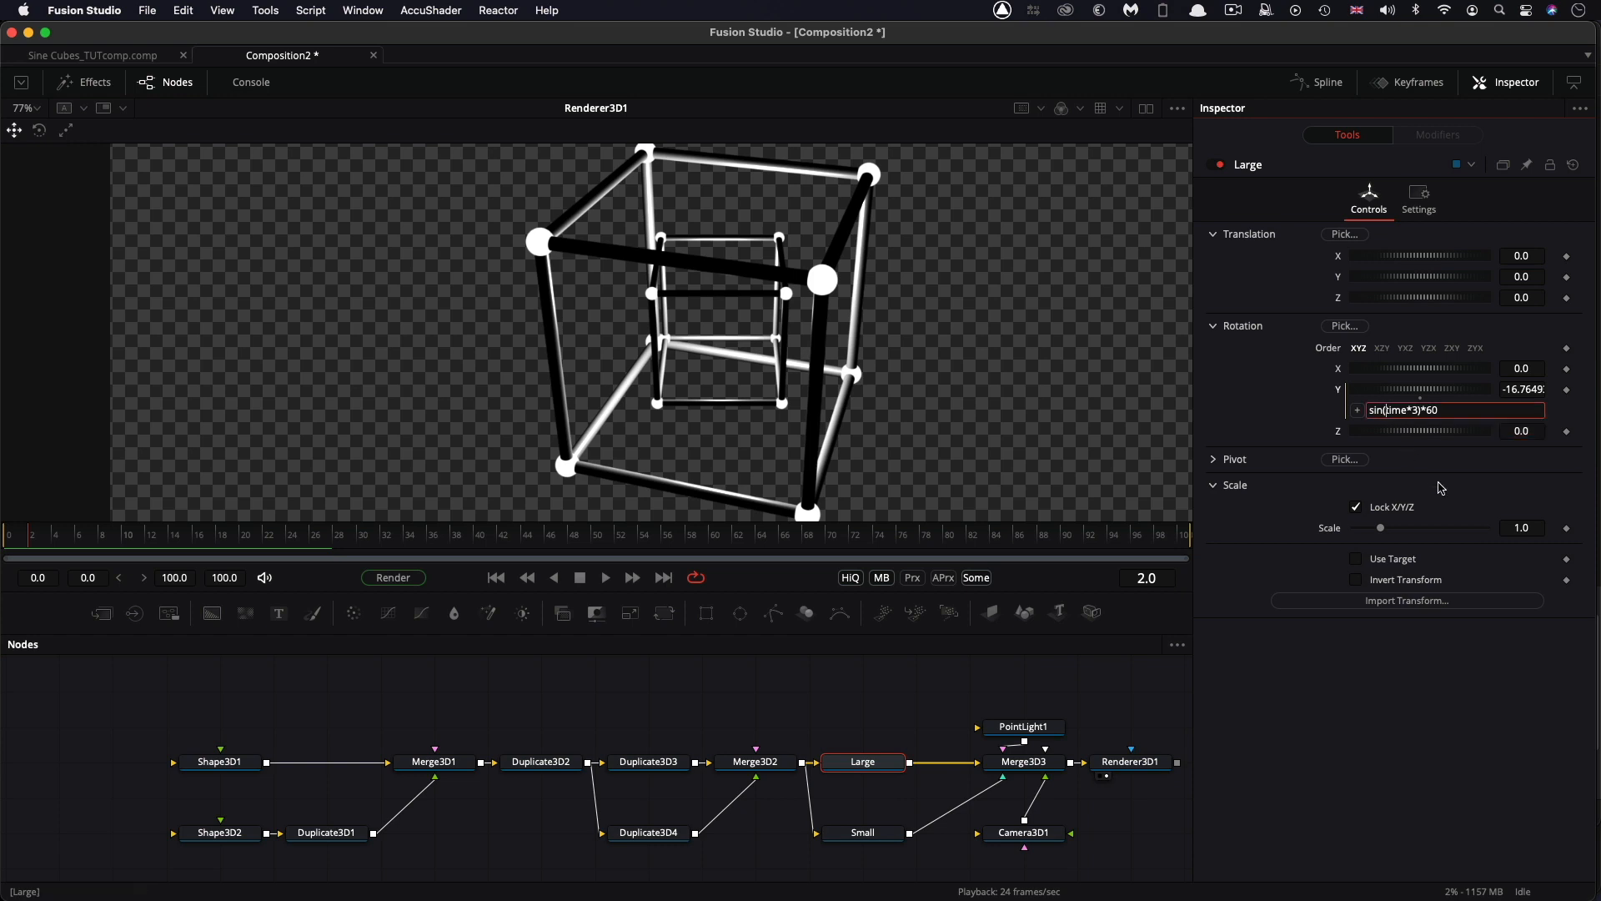
pyautogui.write('(')
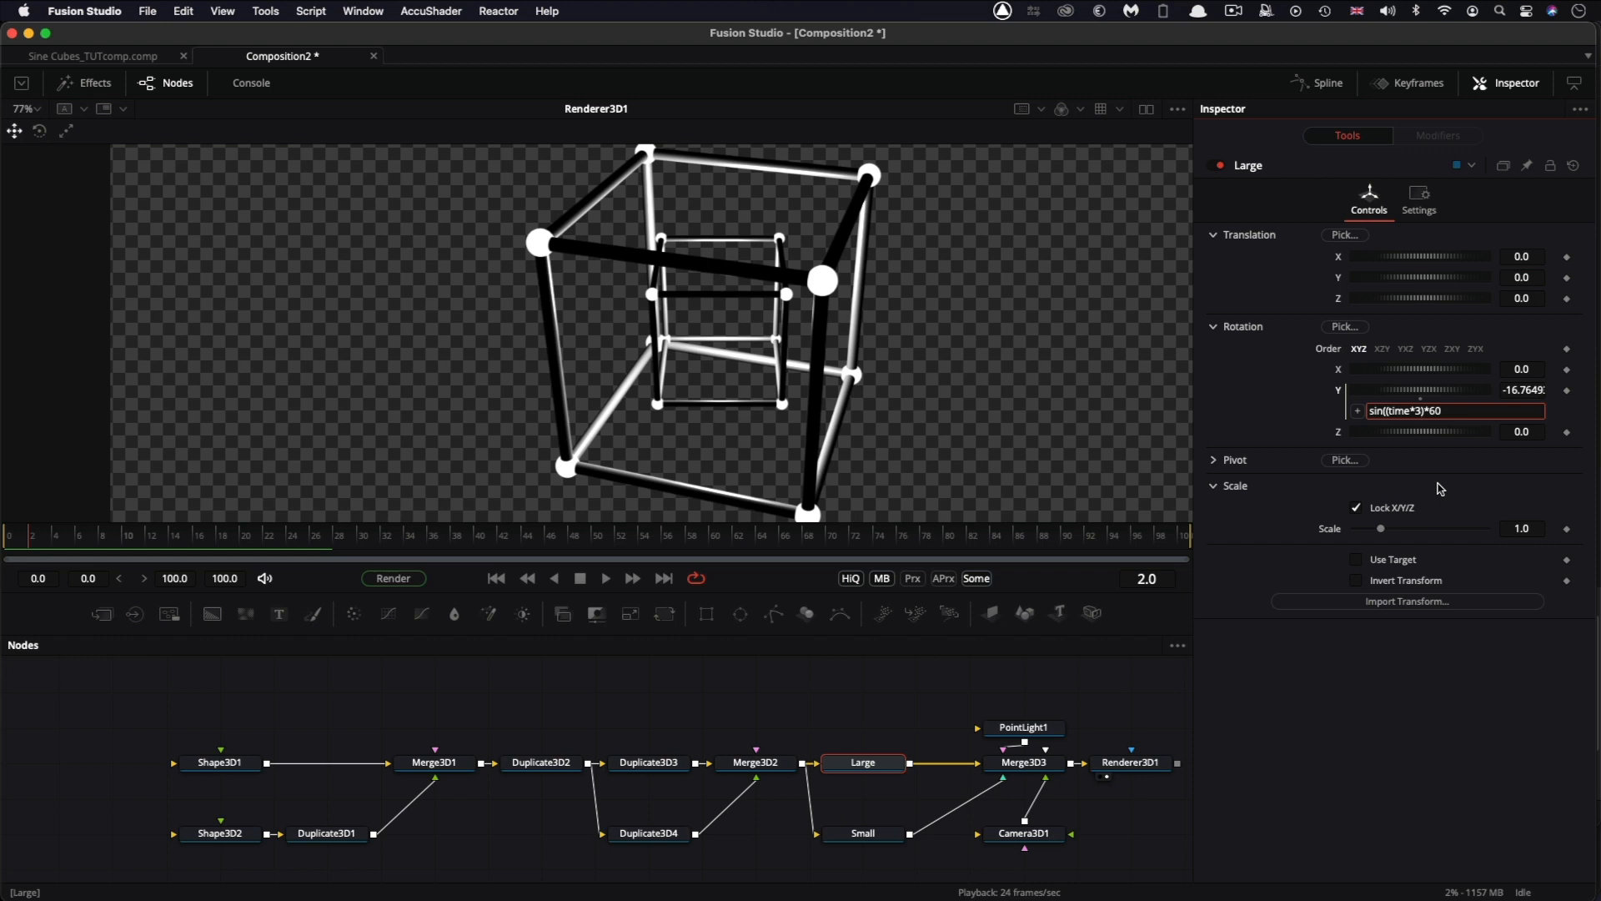
pyautogui.write(')')
pyautogui.moveTo(1193, 460); pyautogui.dragTo(1121, 458)
pyautogui.write('/')
pyautogui.write('(')
pyautogui.write('180')
pyautogui.write('/pi')
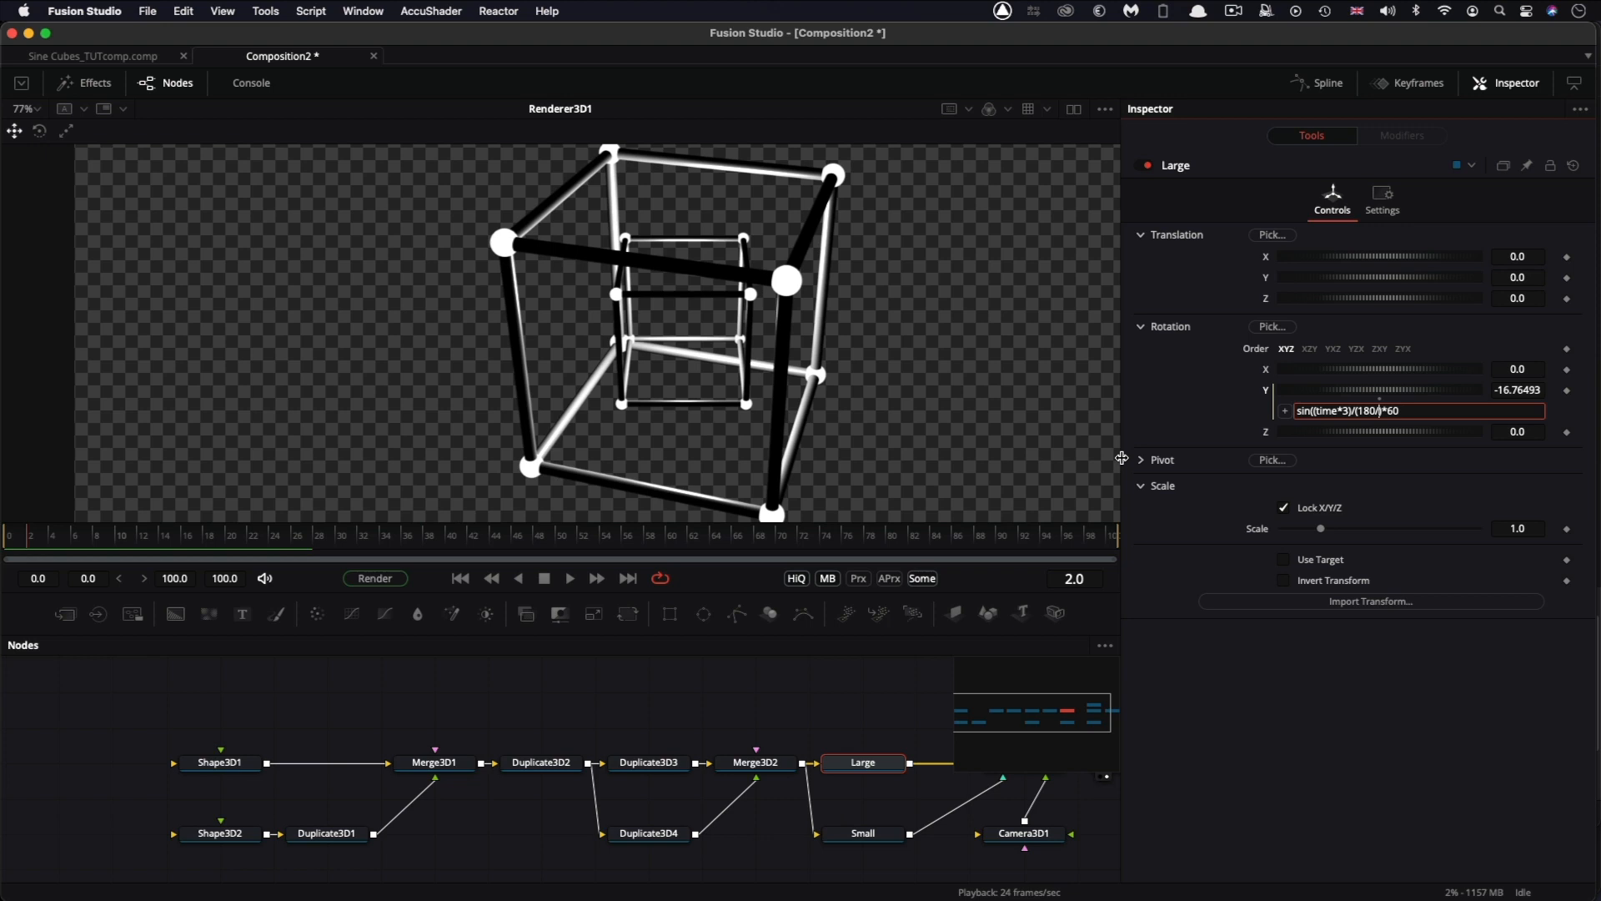
pyautogui.write(')')
pyautogui.press('Tab')
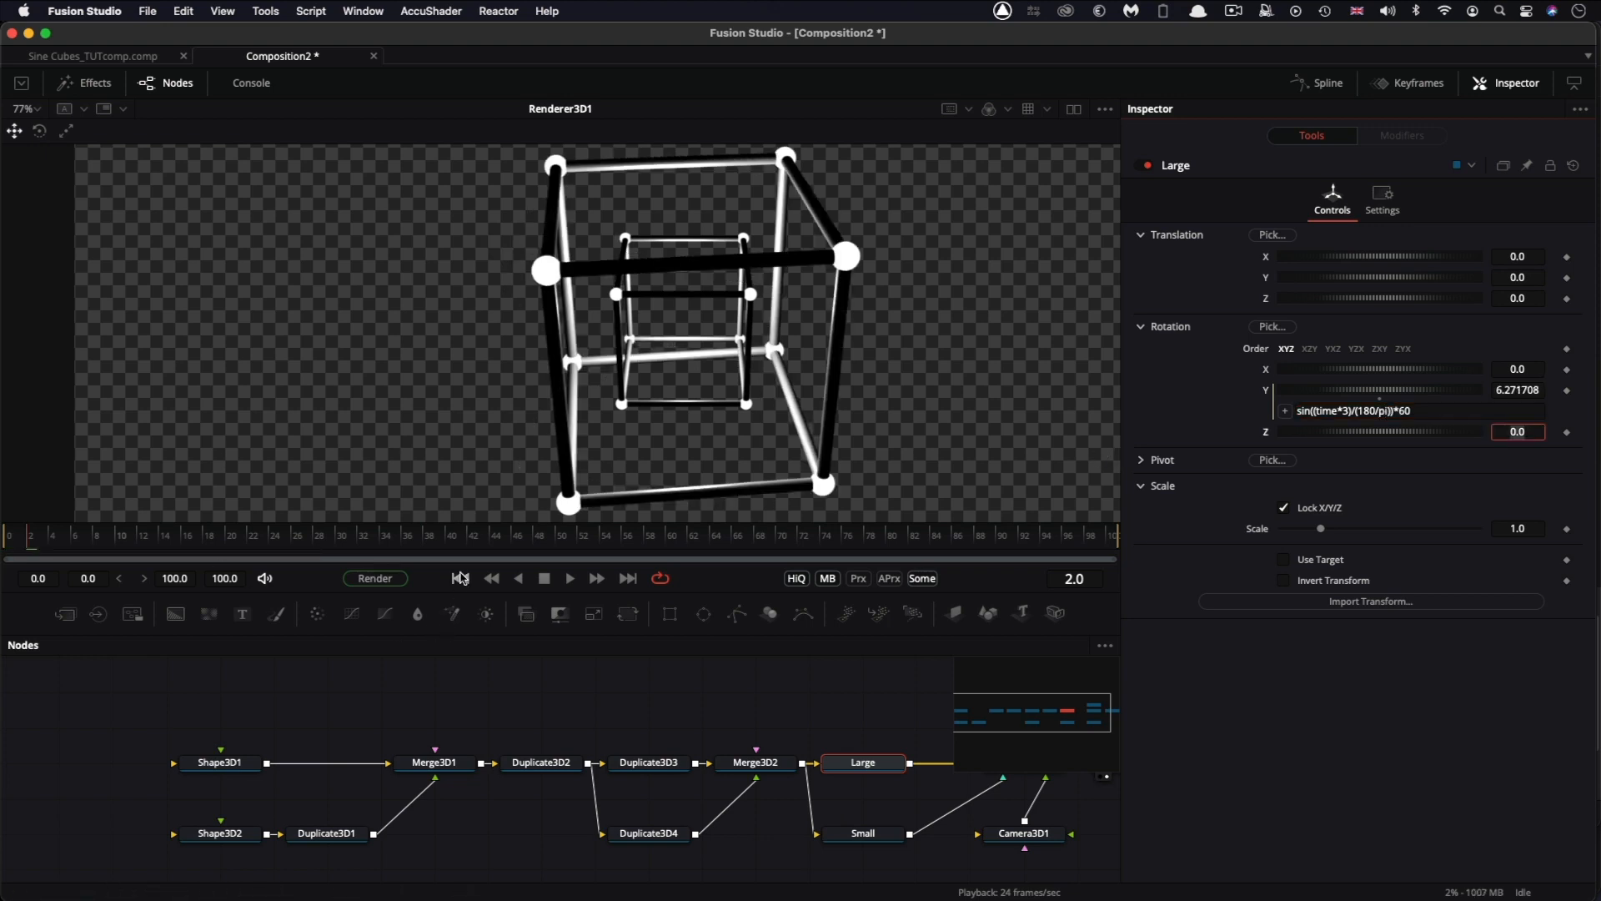
# Play and scrub the animation around frame 30 to compare the large cube's Y rotation with its sine expression.
pyautogui.click(570, 577)
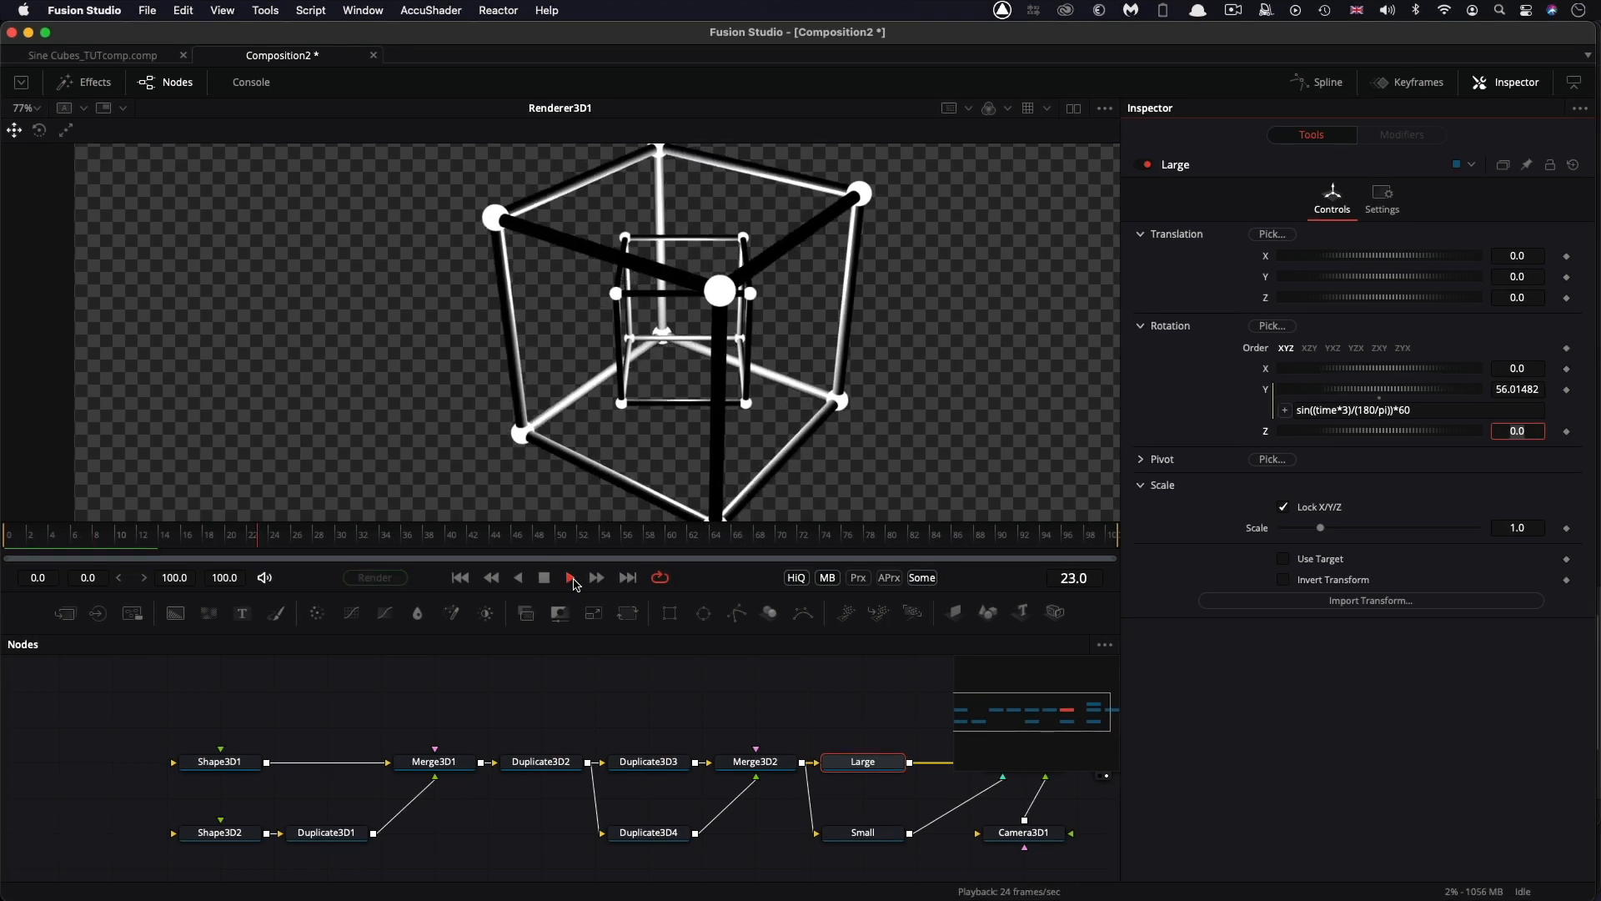
pyautogui.click(461, 578)
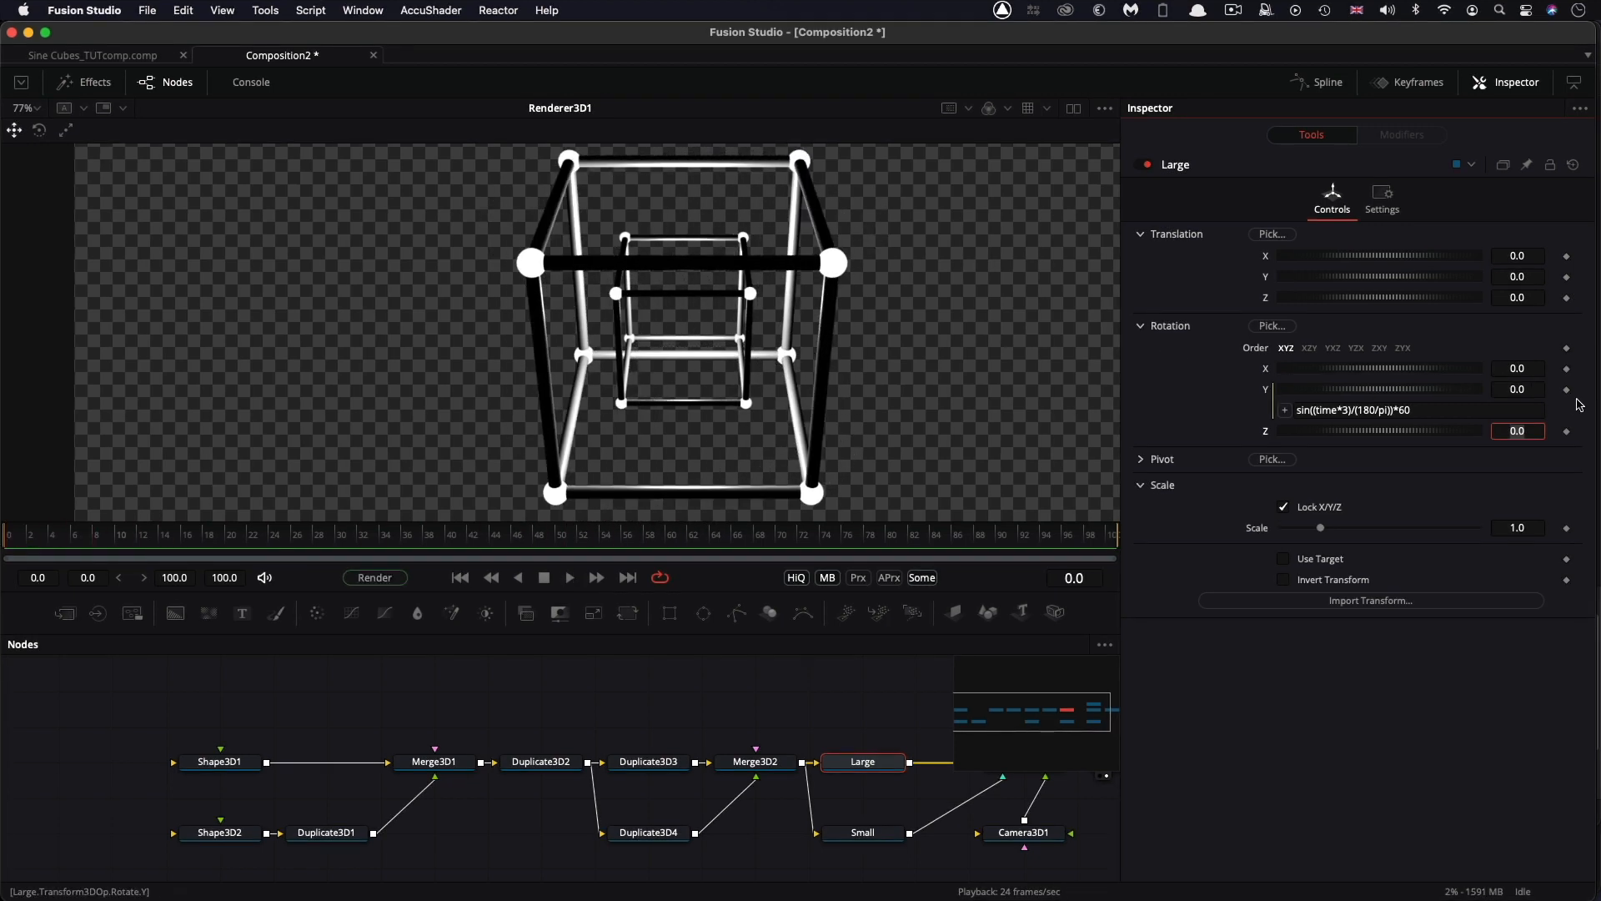
pyautogui.moveTo(290, 543); pyautogui.dragTo(340, 549)
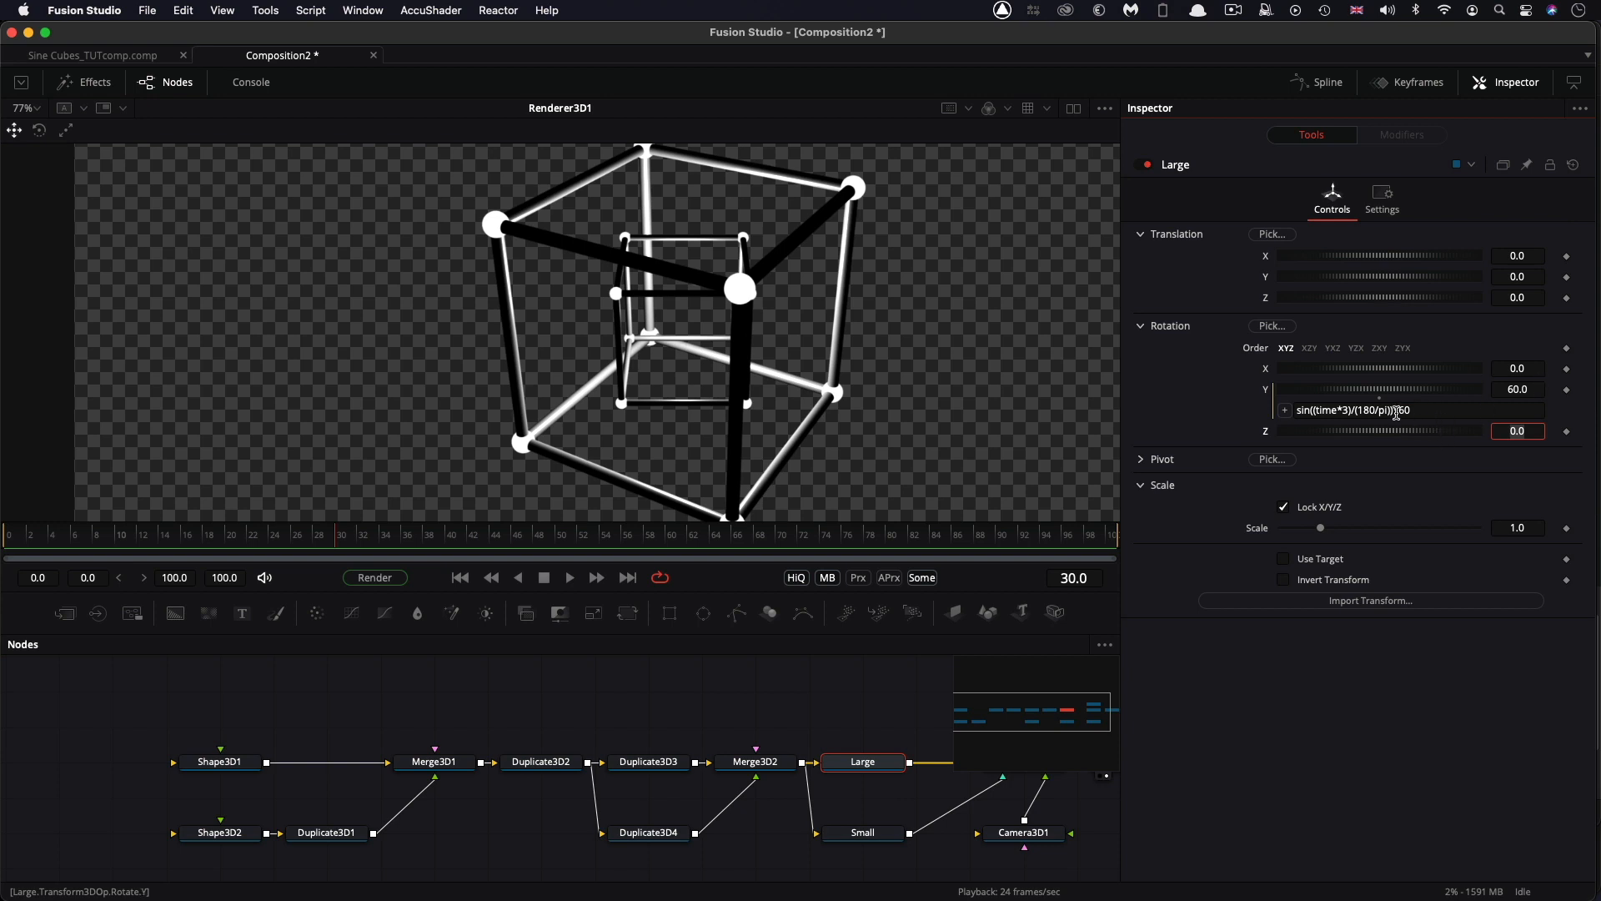
pyautogui.moveTo(1400, 411); pyautogui.dragTo(1416, 411)
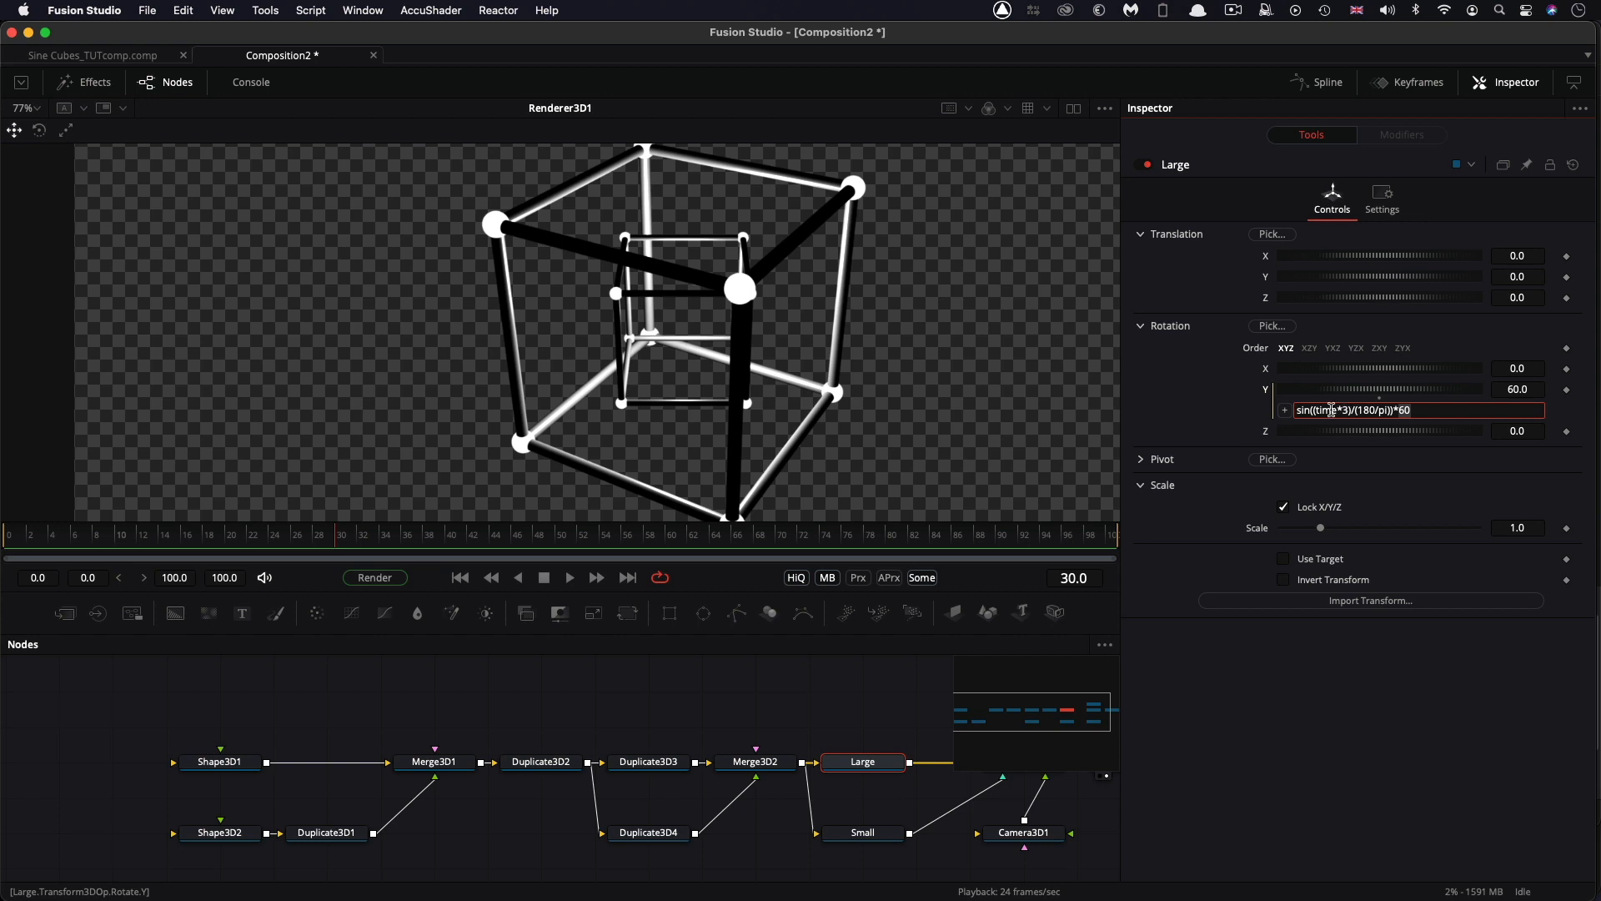
pyautogui.moveTo(382, 545)
pyautogui.mouseDown()
pyautogui.moveTo(676, 558)
pyautogui.moveTo(141, 536)
pyautogui.moveTo(457, 563)
pyautogui.moveTo(946, 563)
pyautogui.moveTo(230, 573)
pyautogui.moveTo(371, 574)
pyautogui.mouseUp()
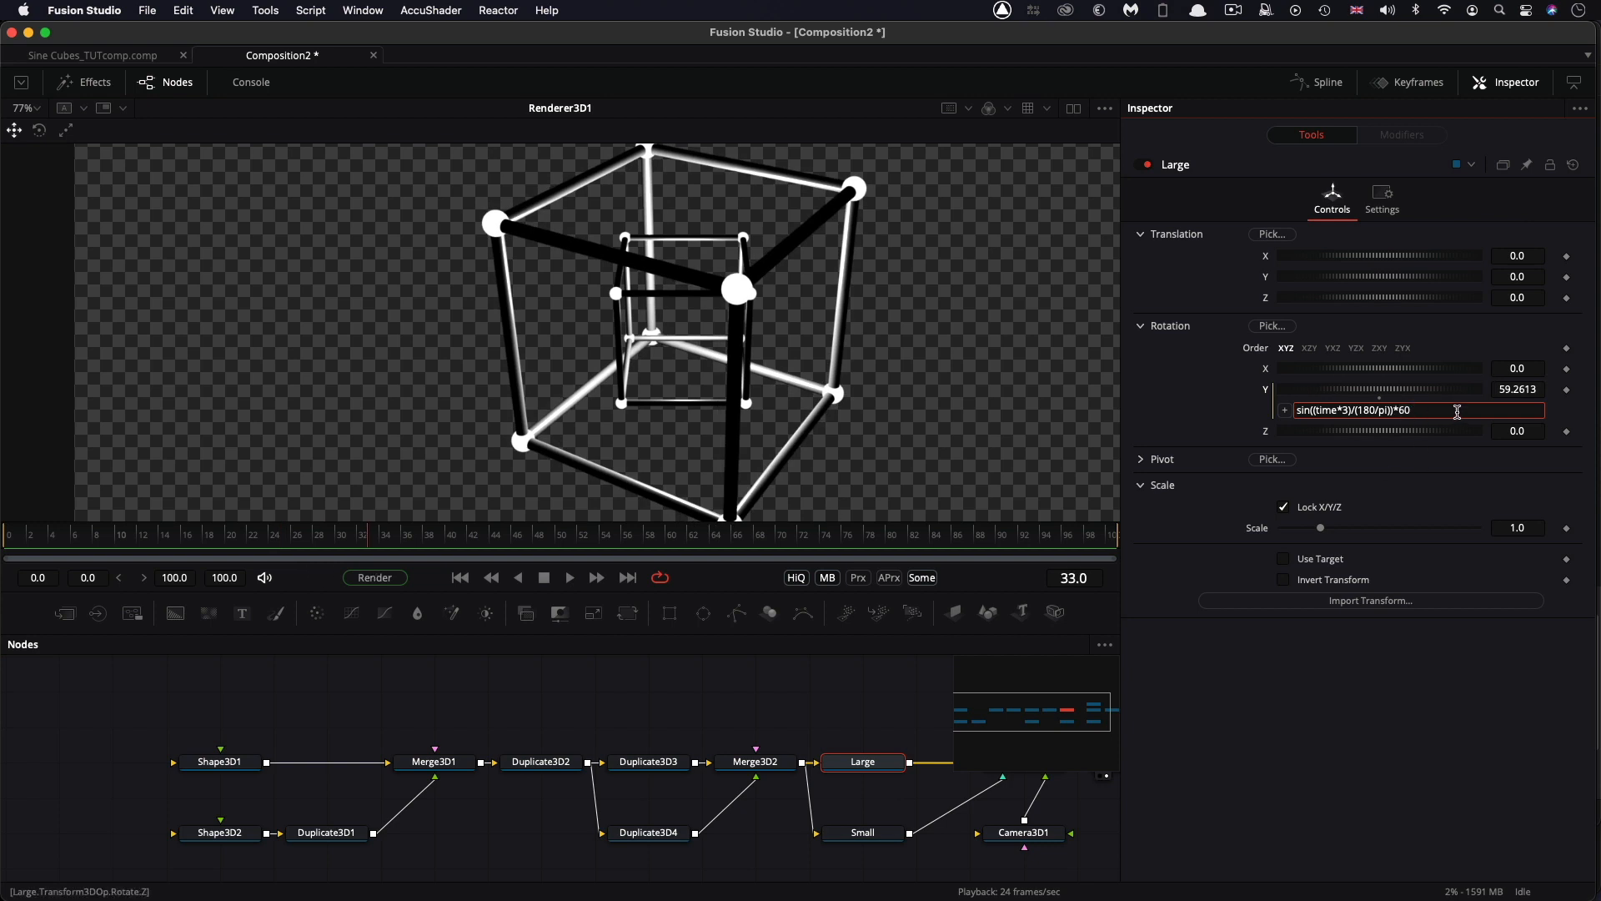
pyautogui.click(1389, 409)
pyautogui.write(')')
pyautogui.press('Return')
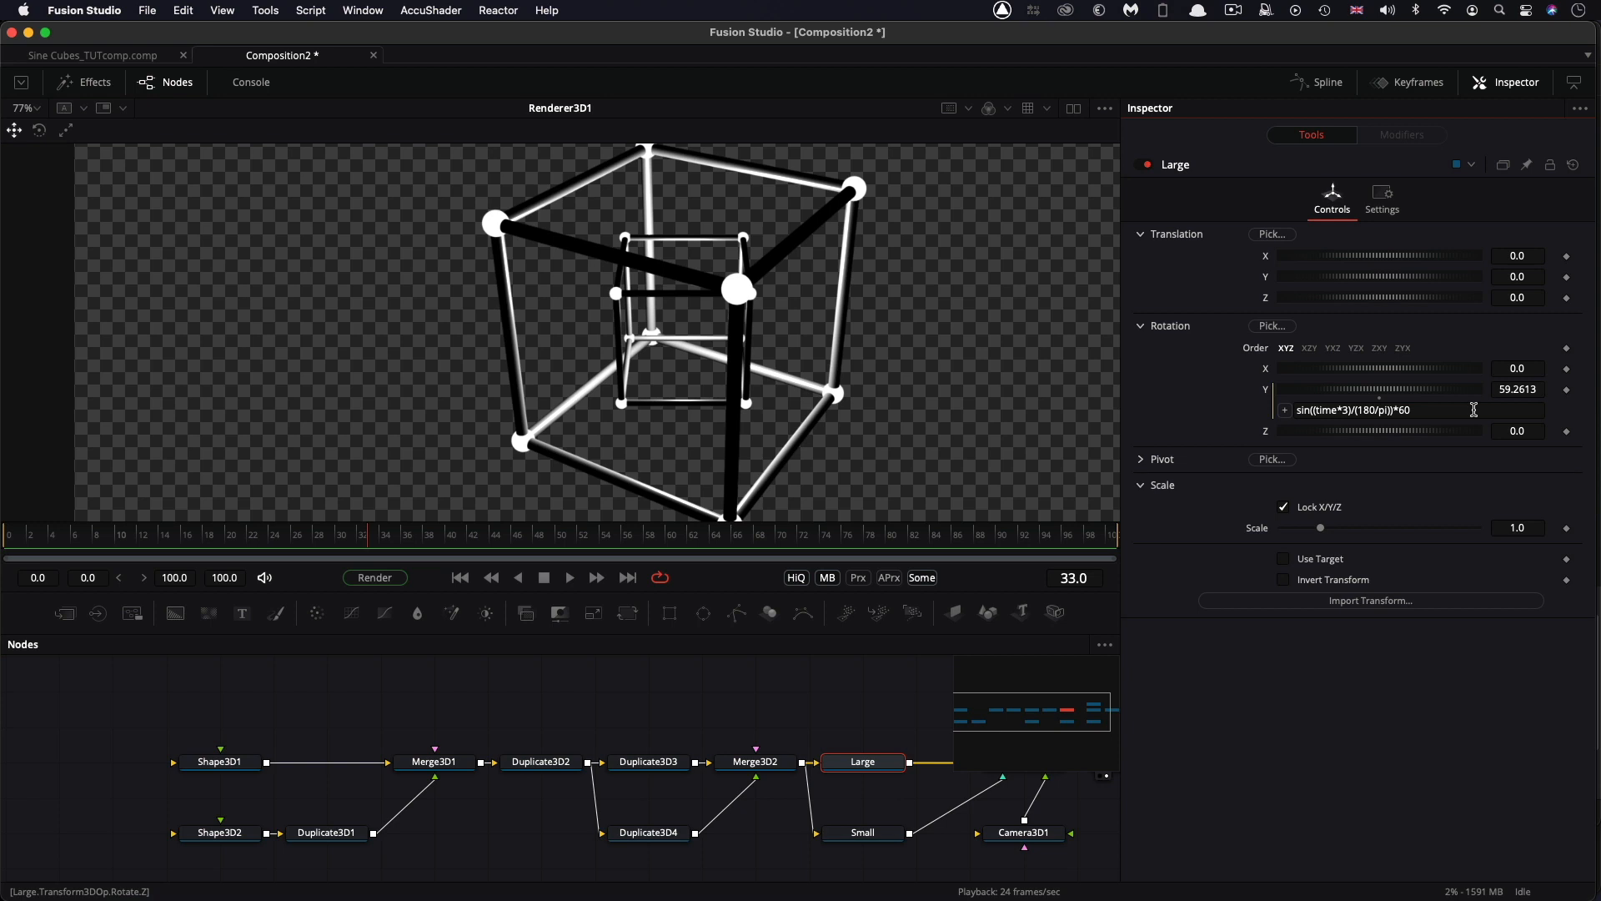
# Copy the Y rotation expression of the Large transform into a new expression on Small's Y rotation.
pyautogui.hscroll(5, 892, 698)
pyautogui.hscroll(2, 891, 699)
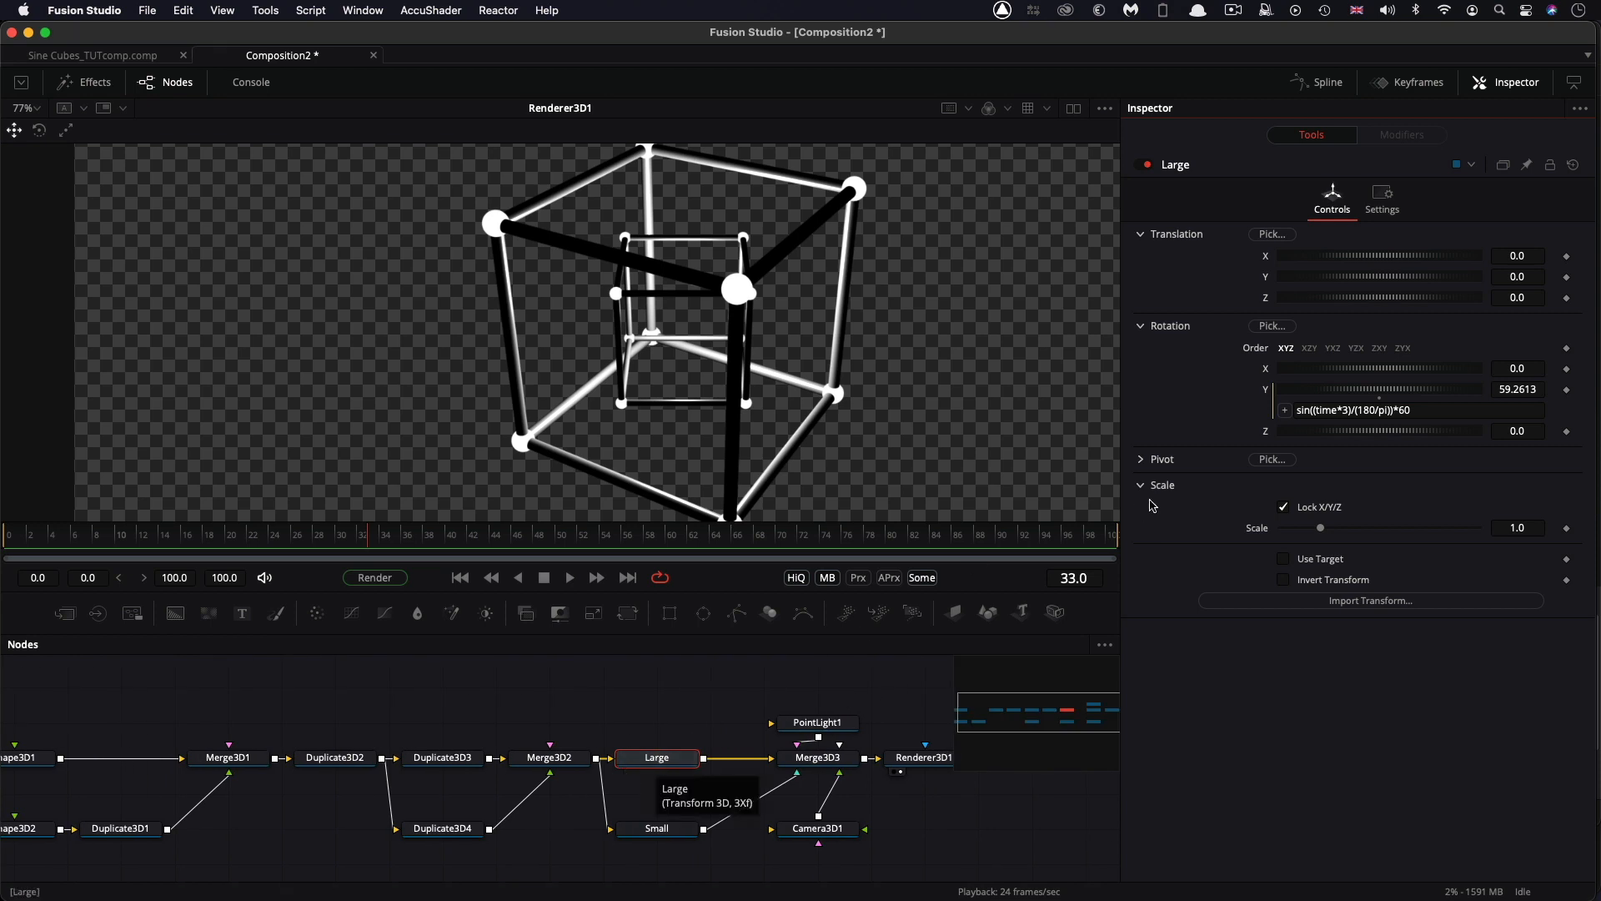
pyautogui.moveTo(1465, 407); pyautogui.dragTo(1223, 401)
pyautogui.press('super+c')
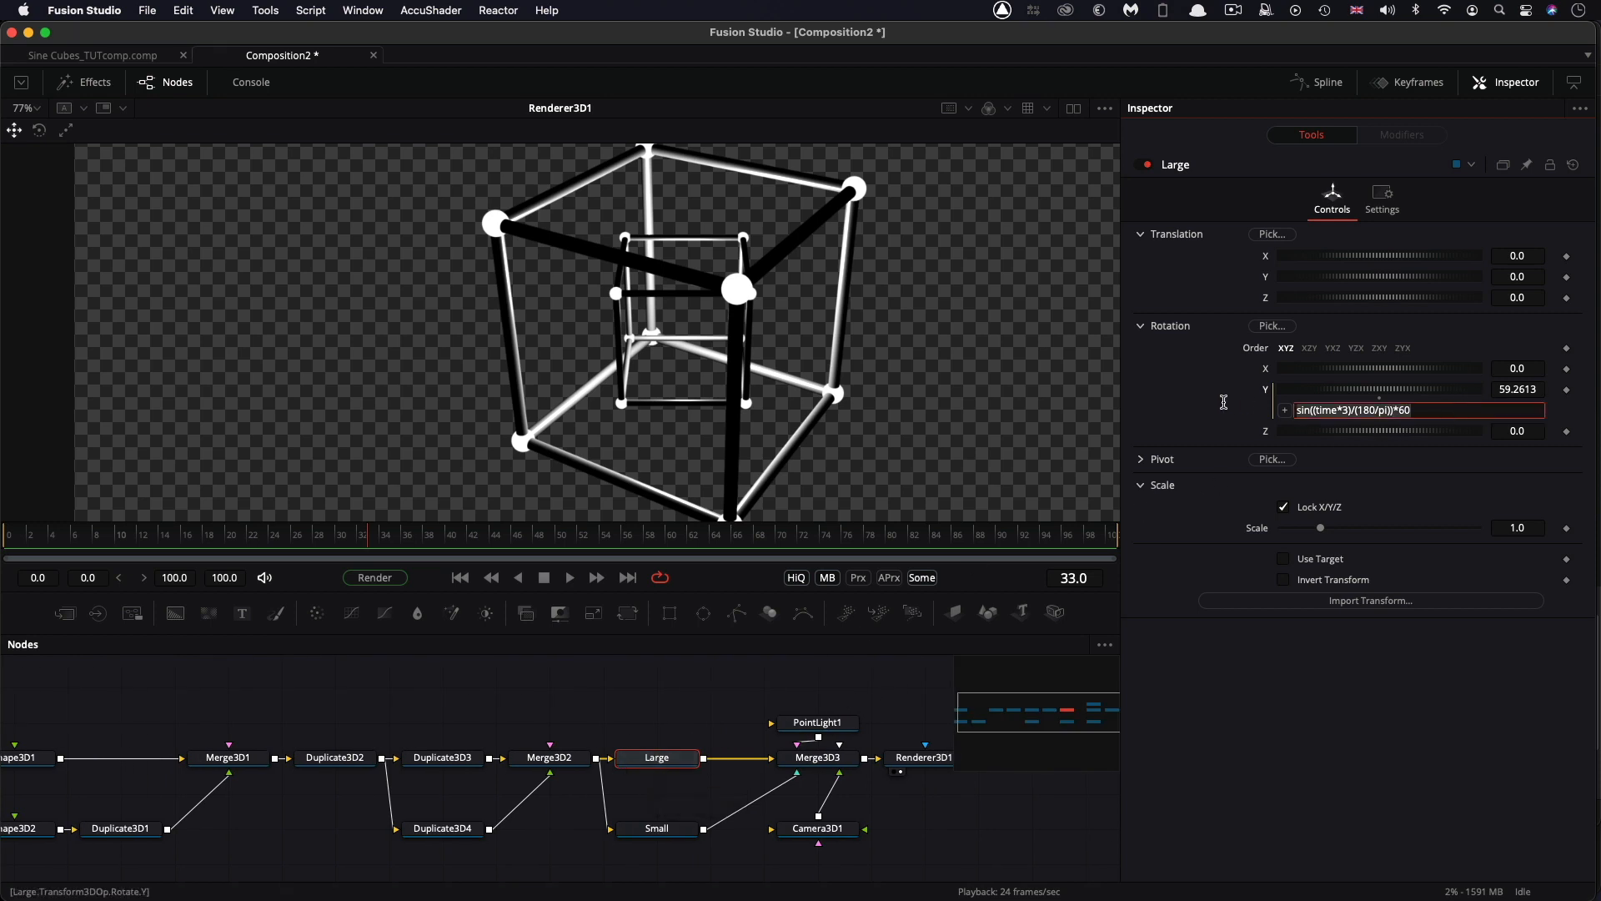
pyautogui.click(658, 834)
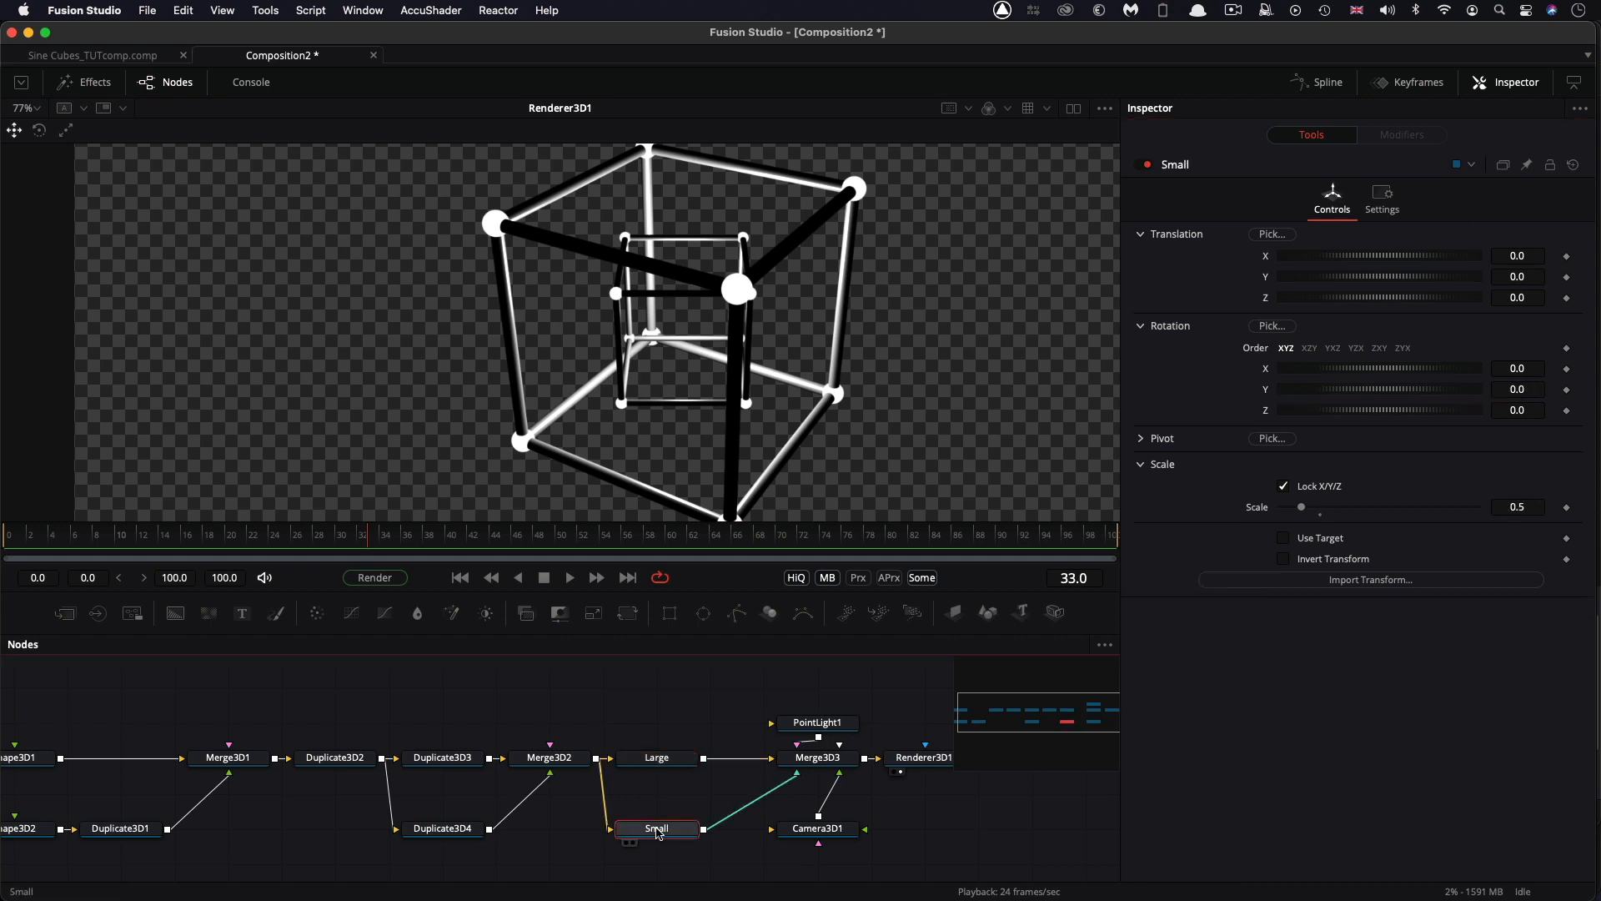
pyautogui.rightClick(1344, 390)
pyautogui.click(1380, 636)
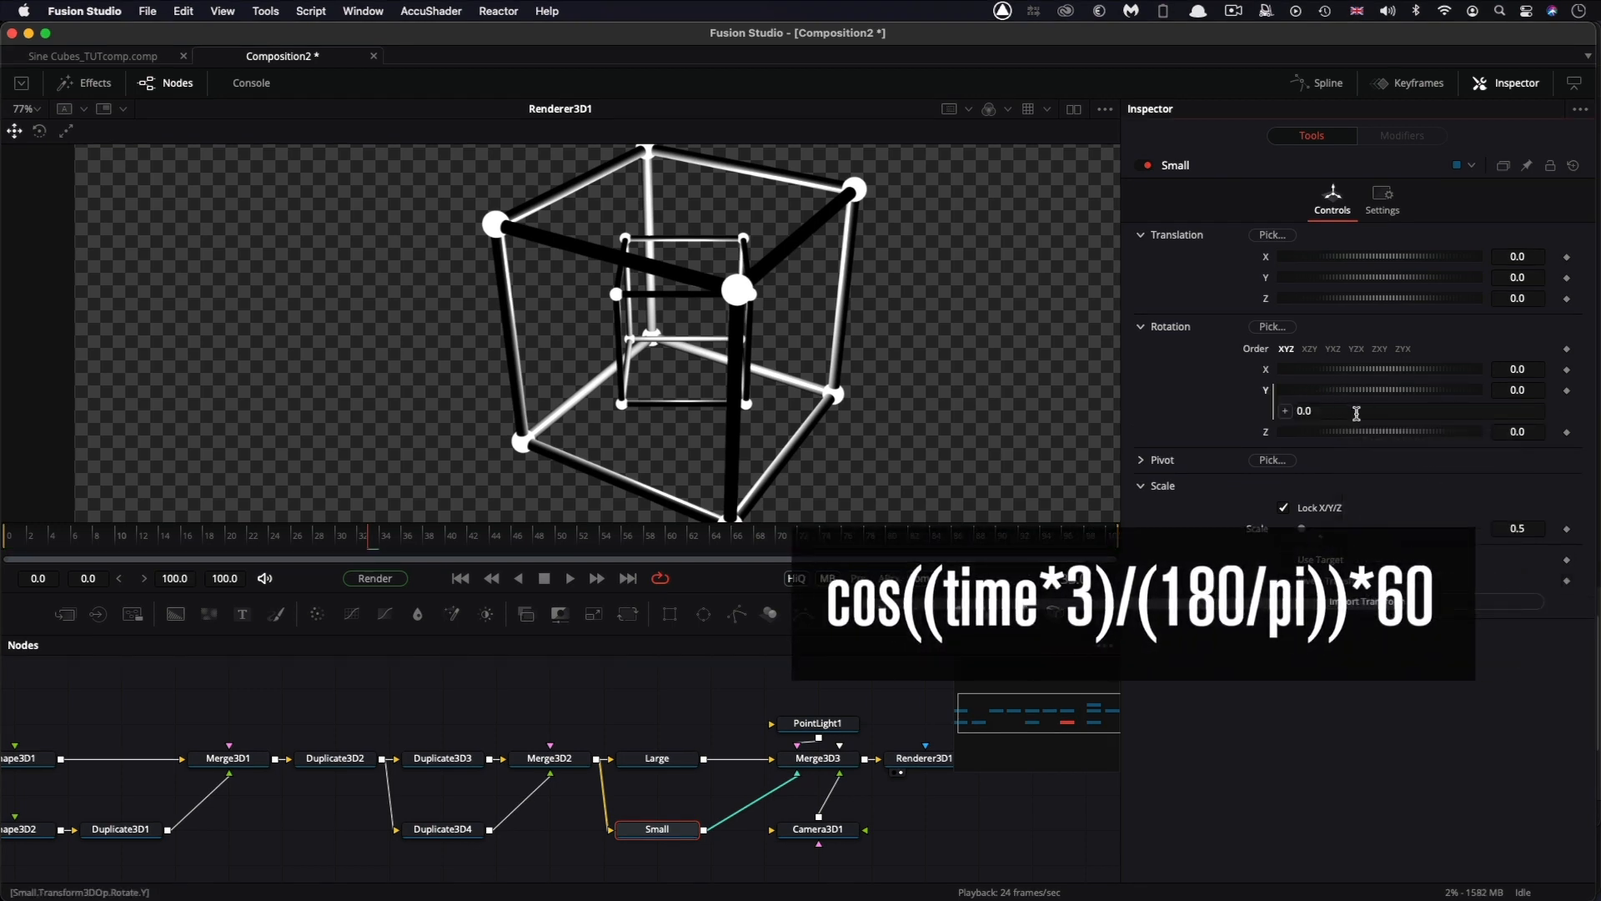
pyautogui.press('super+v')
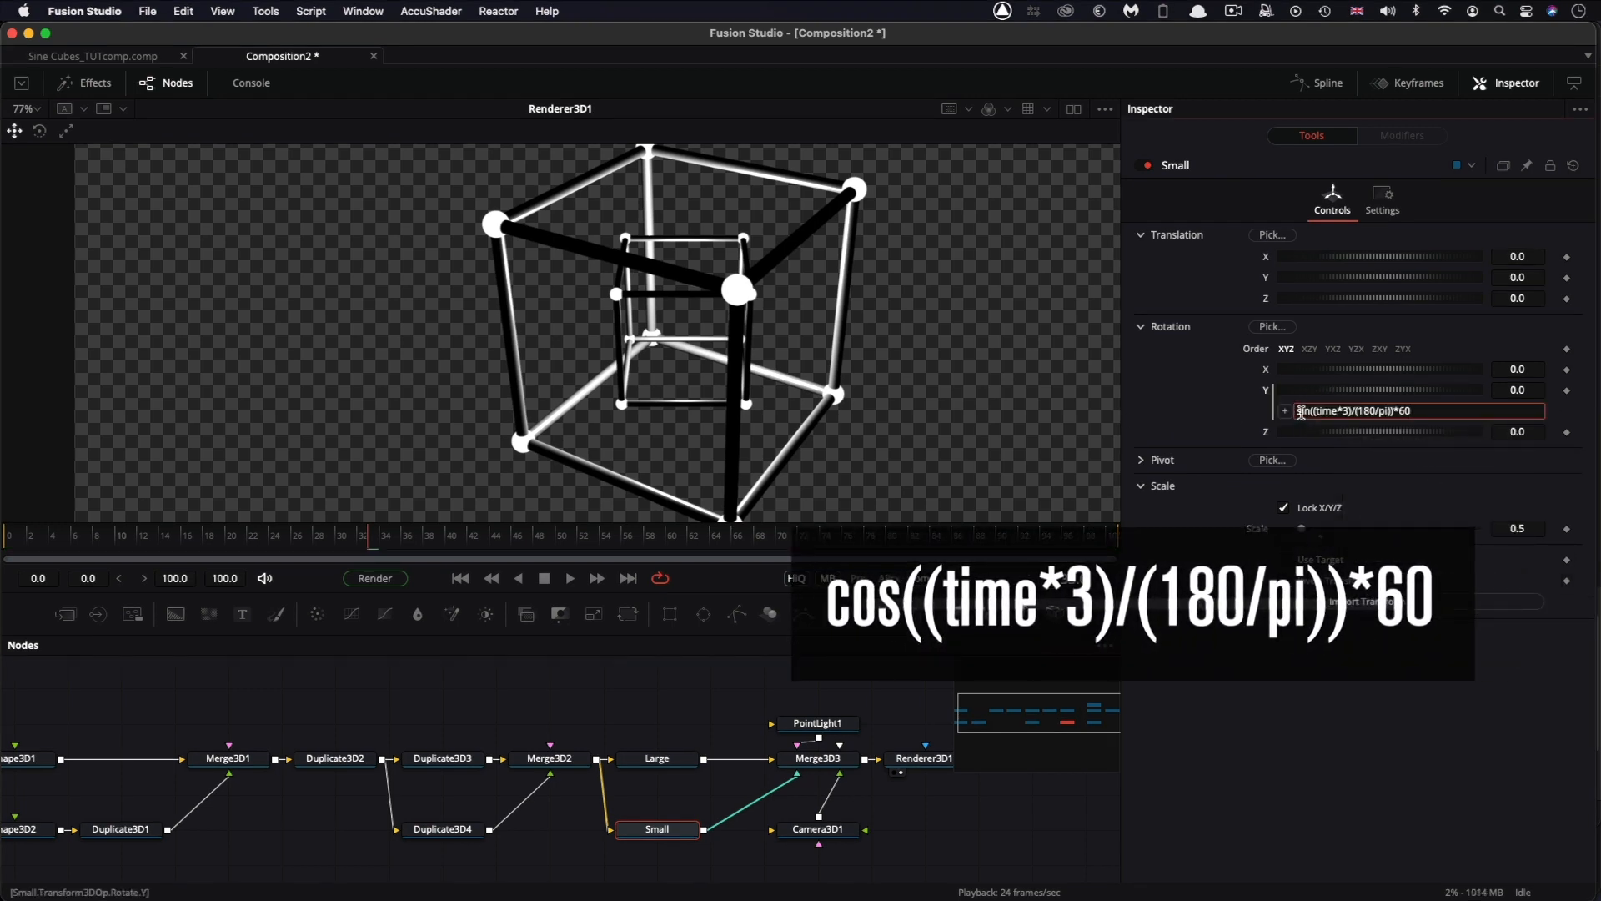
# Replace sin with cos in Small's Y rotation expression, making it cos((time*3)/(180/pi))*60.
pyautogui.press('BackSpace')
pyautogui.press('BackSpace')
pyautogui.press('BackSpace')
pyautogui.write('co')
pyautogui.press('BackSpace')
pyautogui.write('os')
pyautogui.press('Tab')
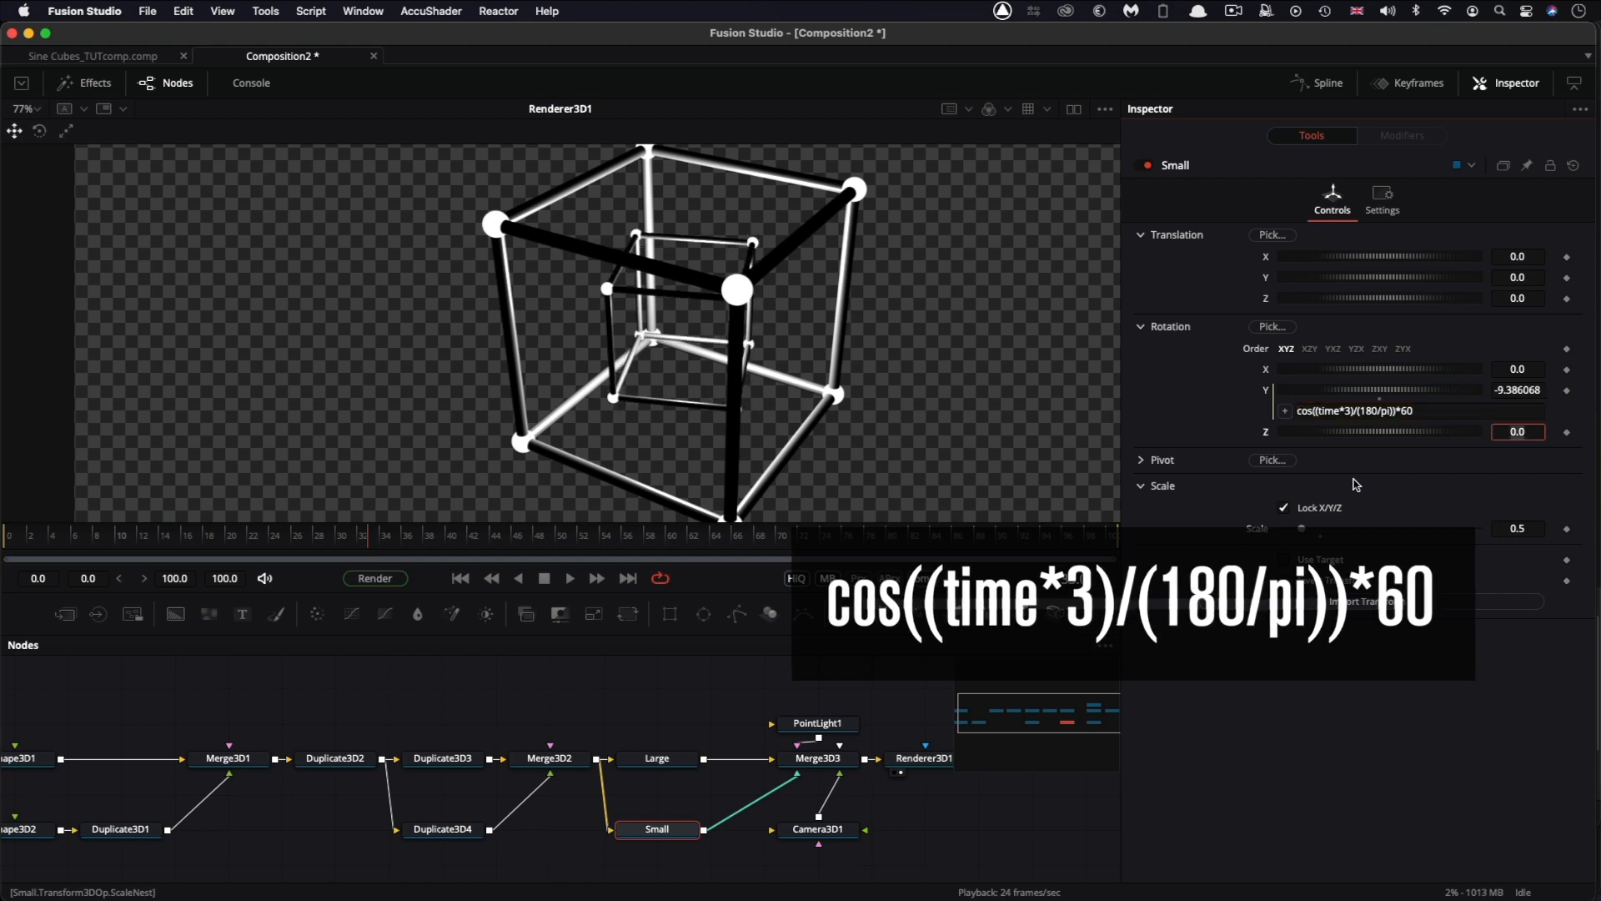
# Play the animation to examine how the large and small cubes rotate against each other.
pyautogui.click(547, 582)
pyautogui.click(572, 579)
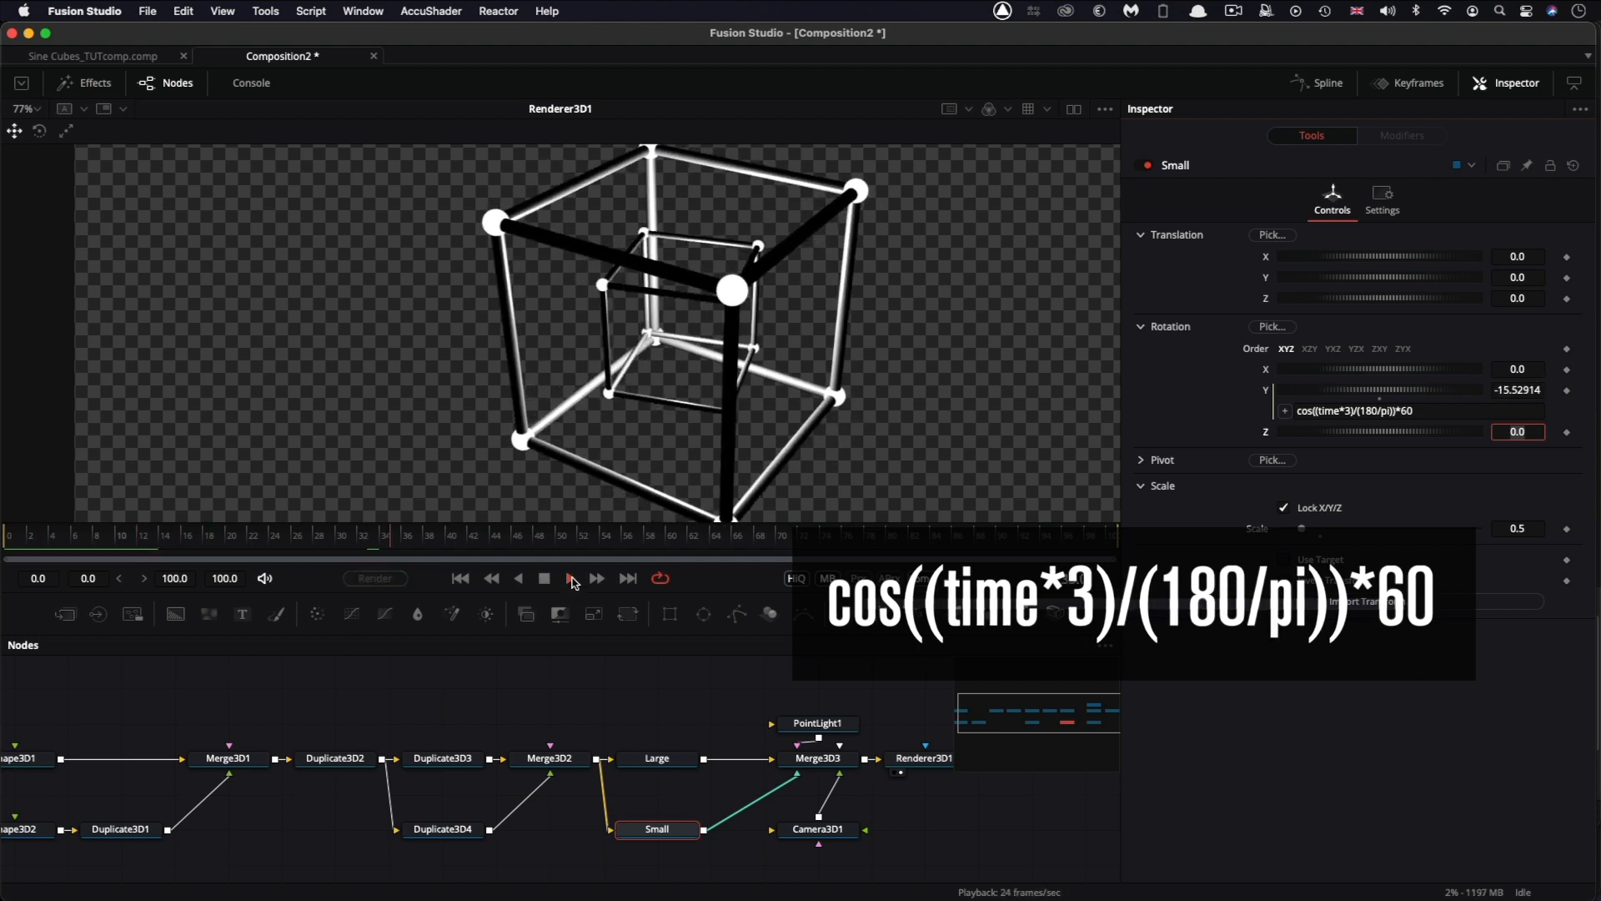
pyautogui.click(545, 578)
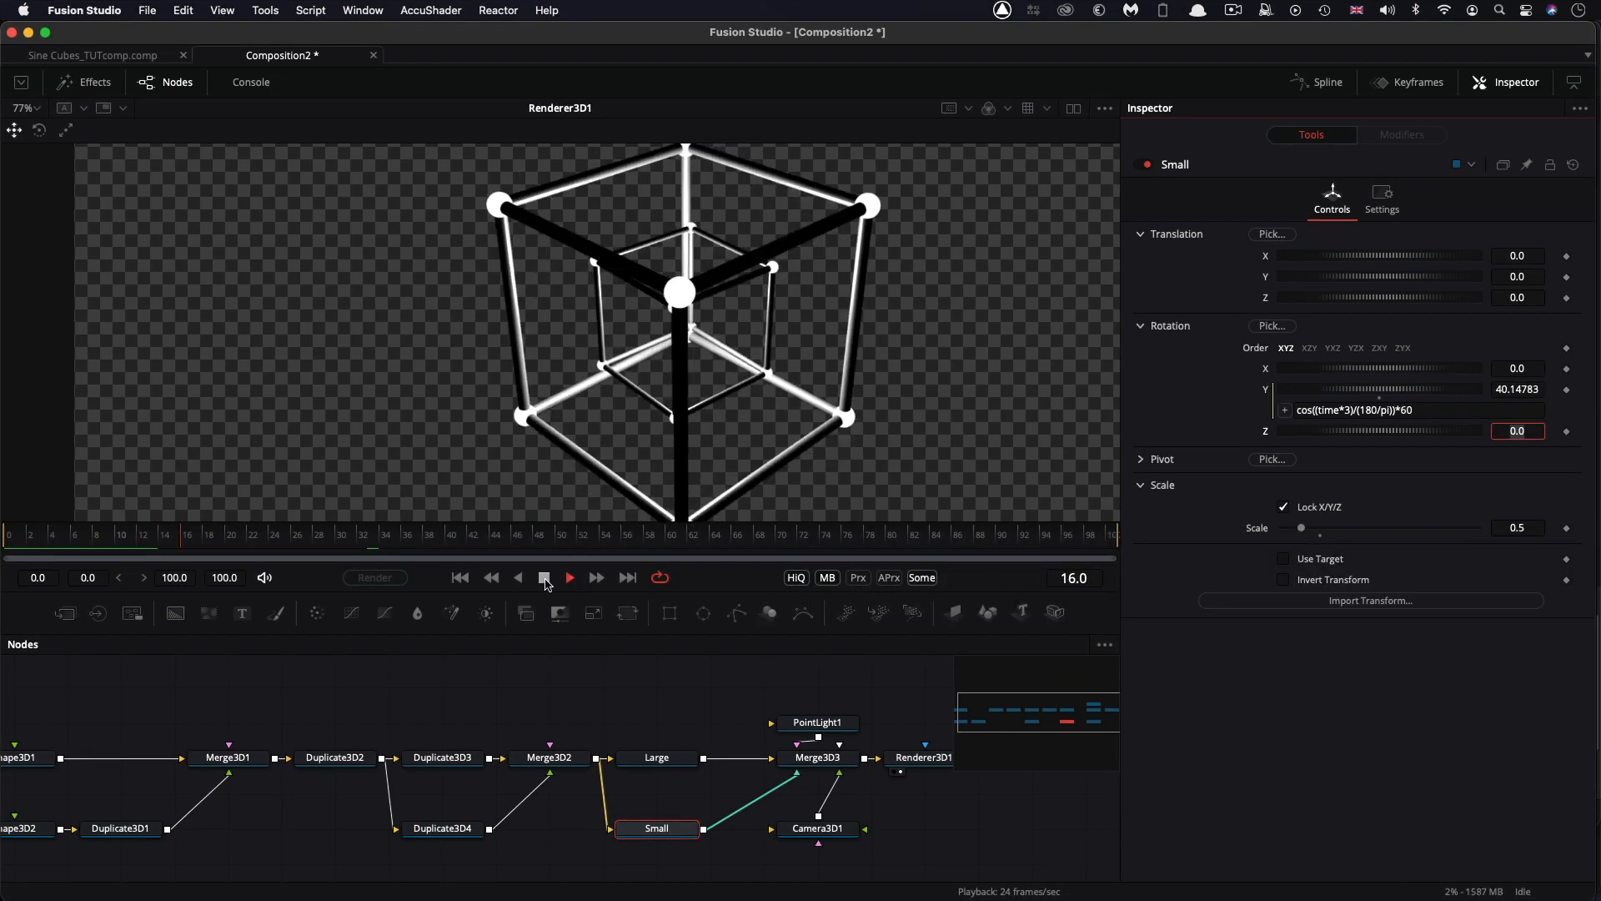
# Set the time multiplier in Small's Y rotation expression to 4 and preview the cubes' motion up to frame 59.
pyautogui.click(1346, 411)
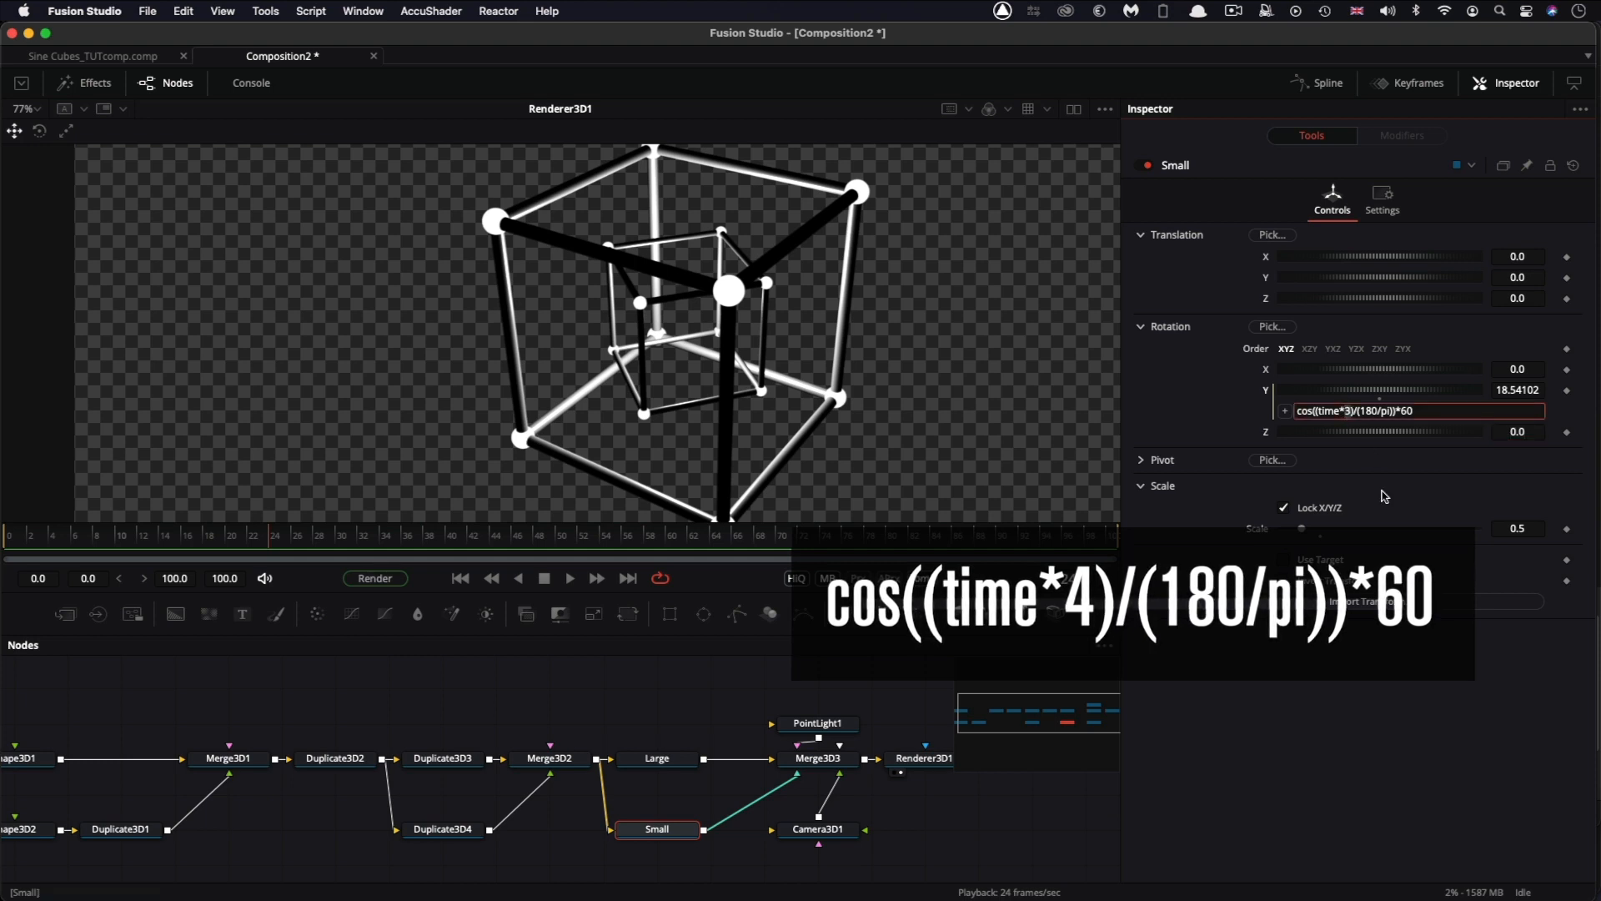
pyautogui.click(570, 578)
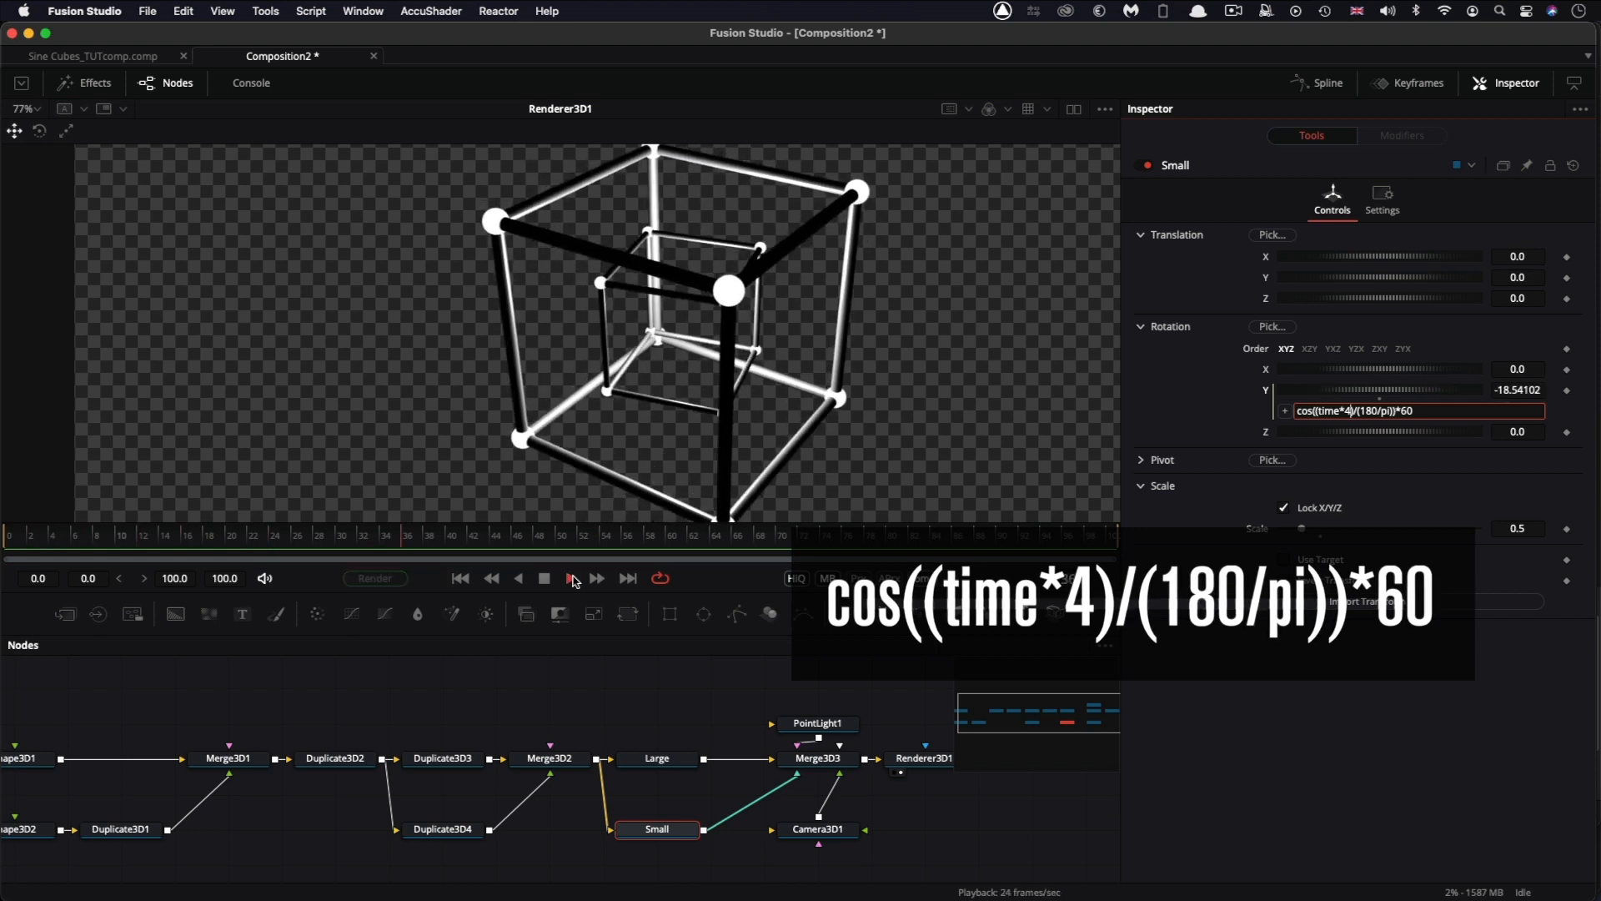
pyautogui.click(572, 579)
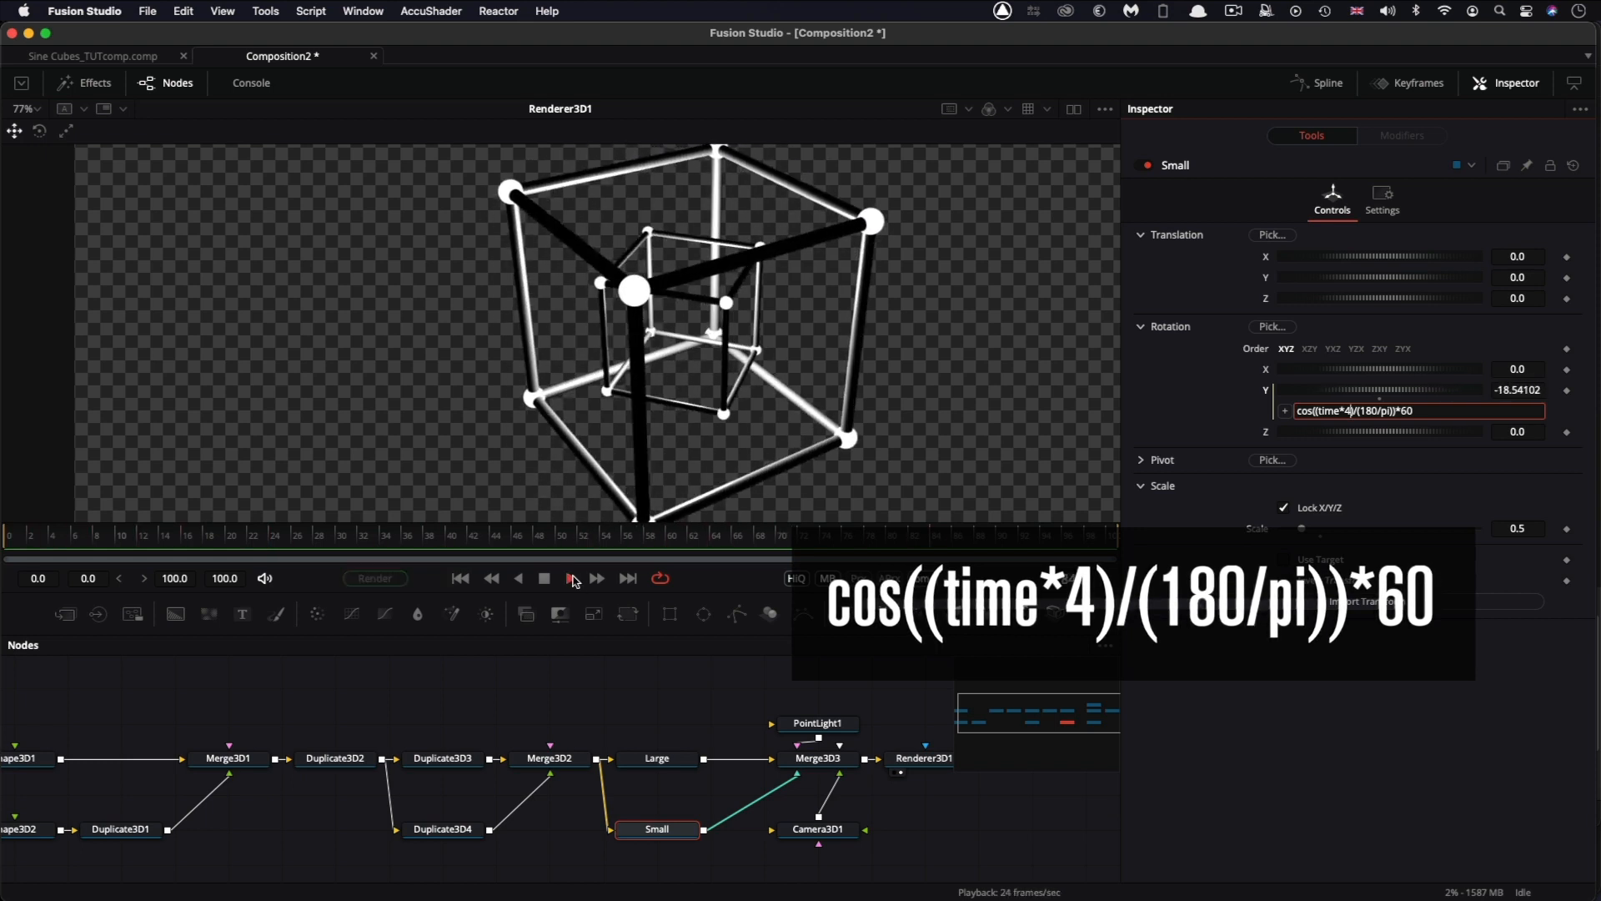
pyautogui.click(572, 578)
pyautogui.click(546, 578)
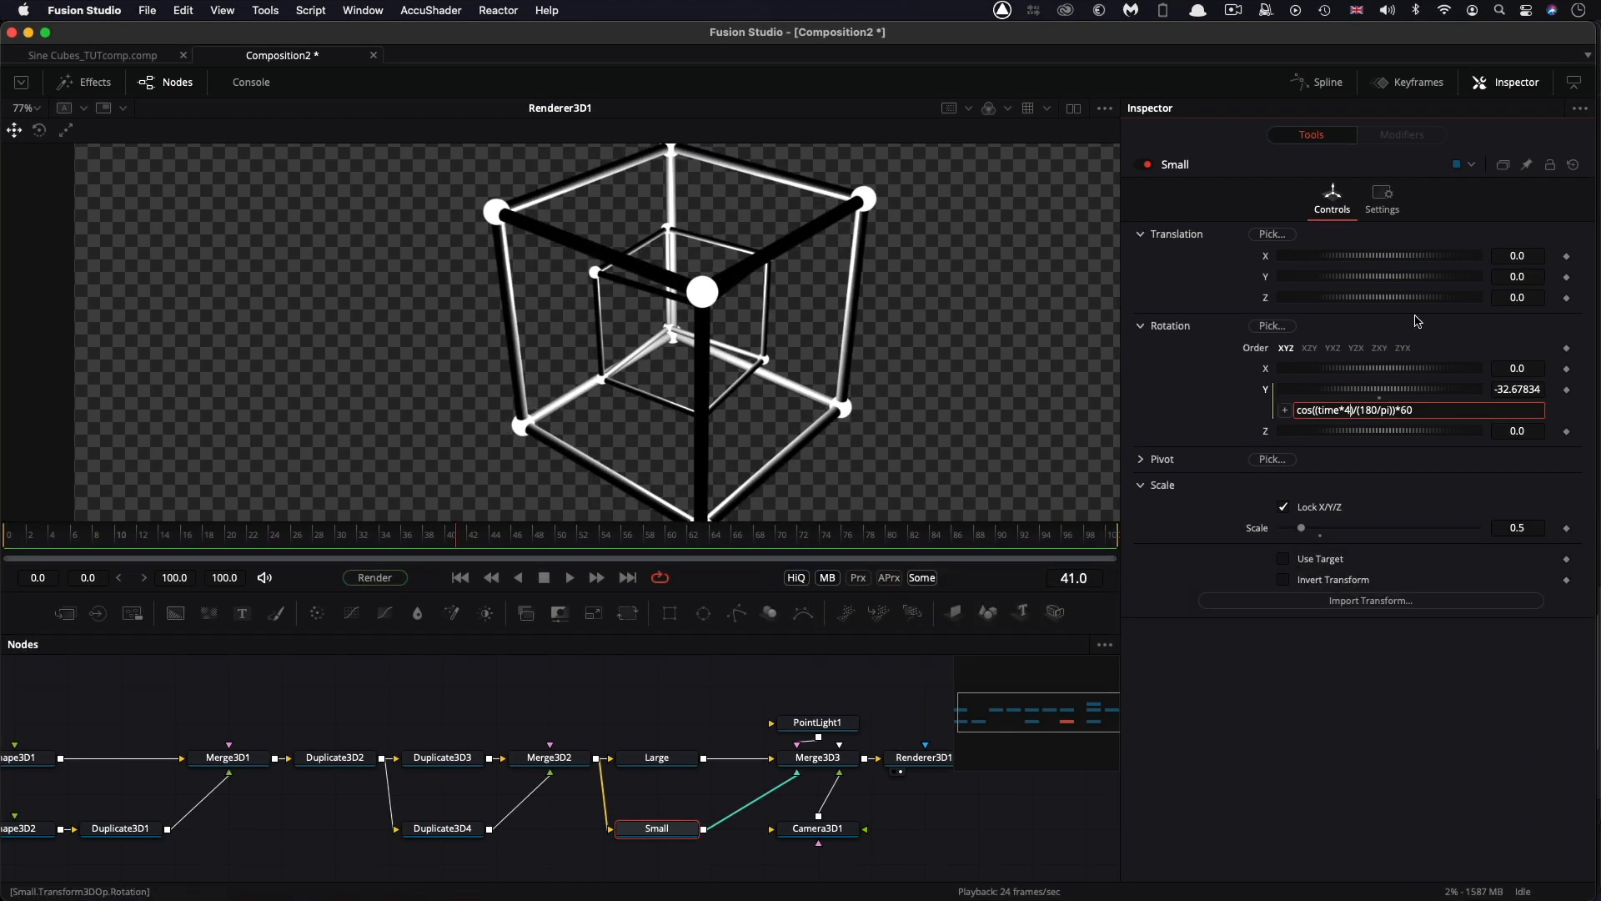
pyautogui.press('Return')
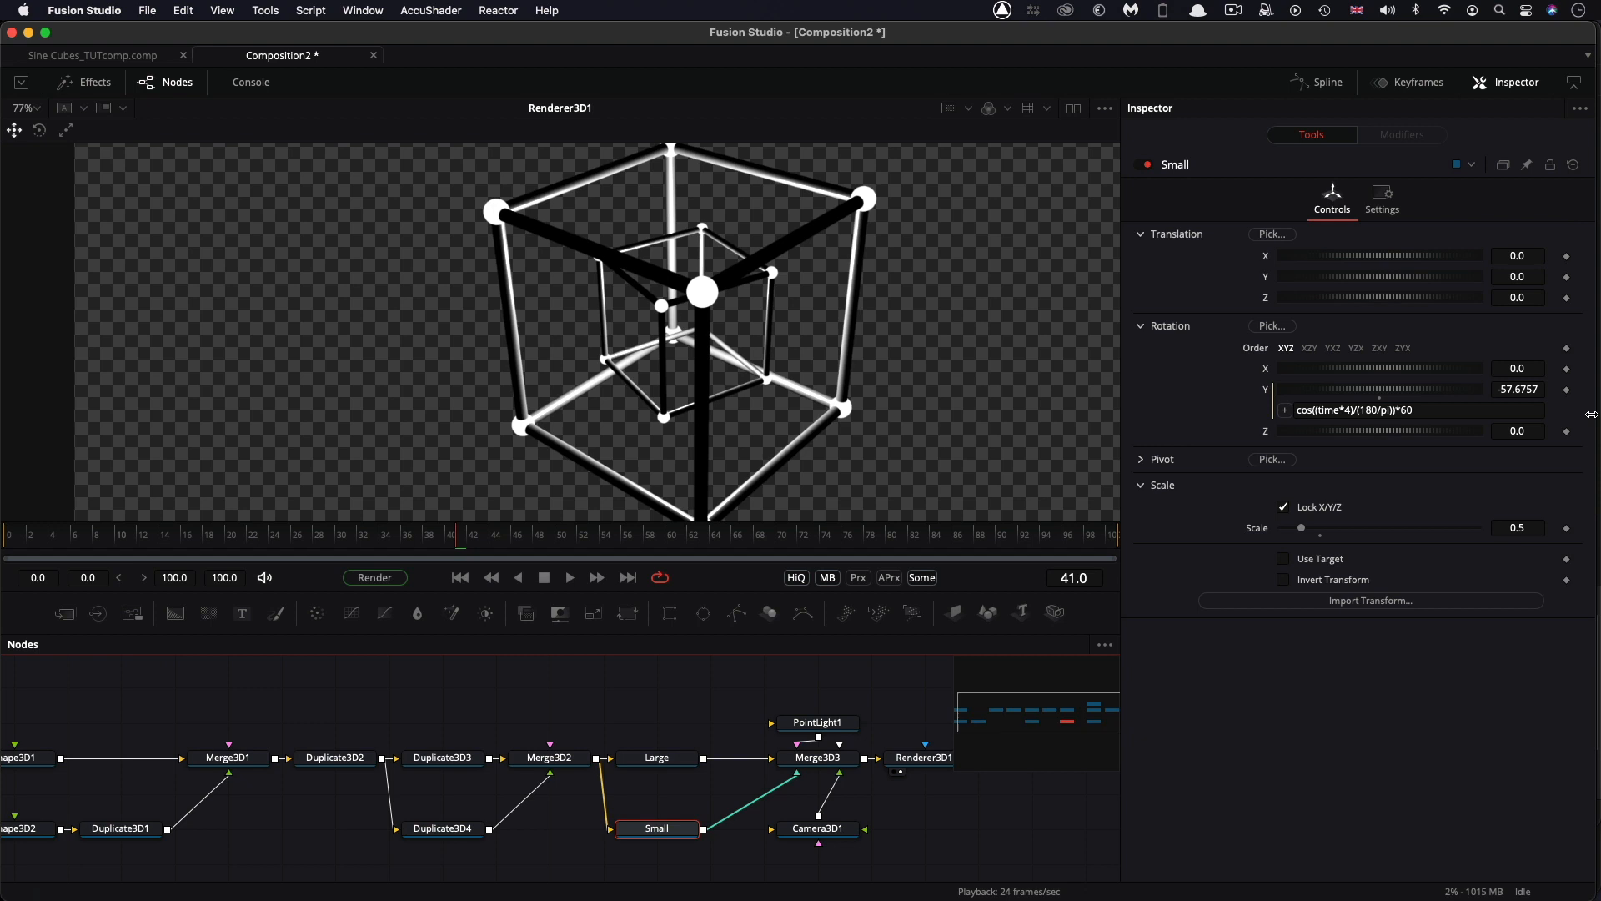
pyautogui.moveTo(458, 543); pyautogui.dragTo(655, 546)
pyautogui.moveTo(488, 744); pyautogui.dragTo(458, 737)
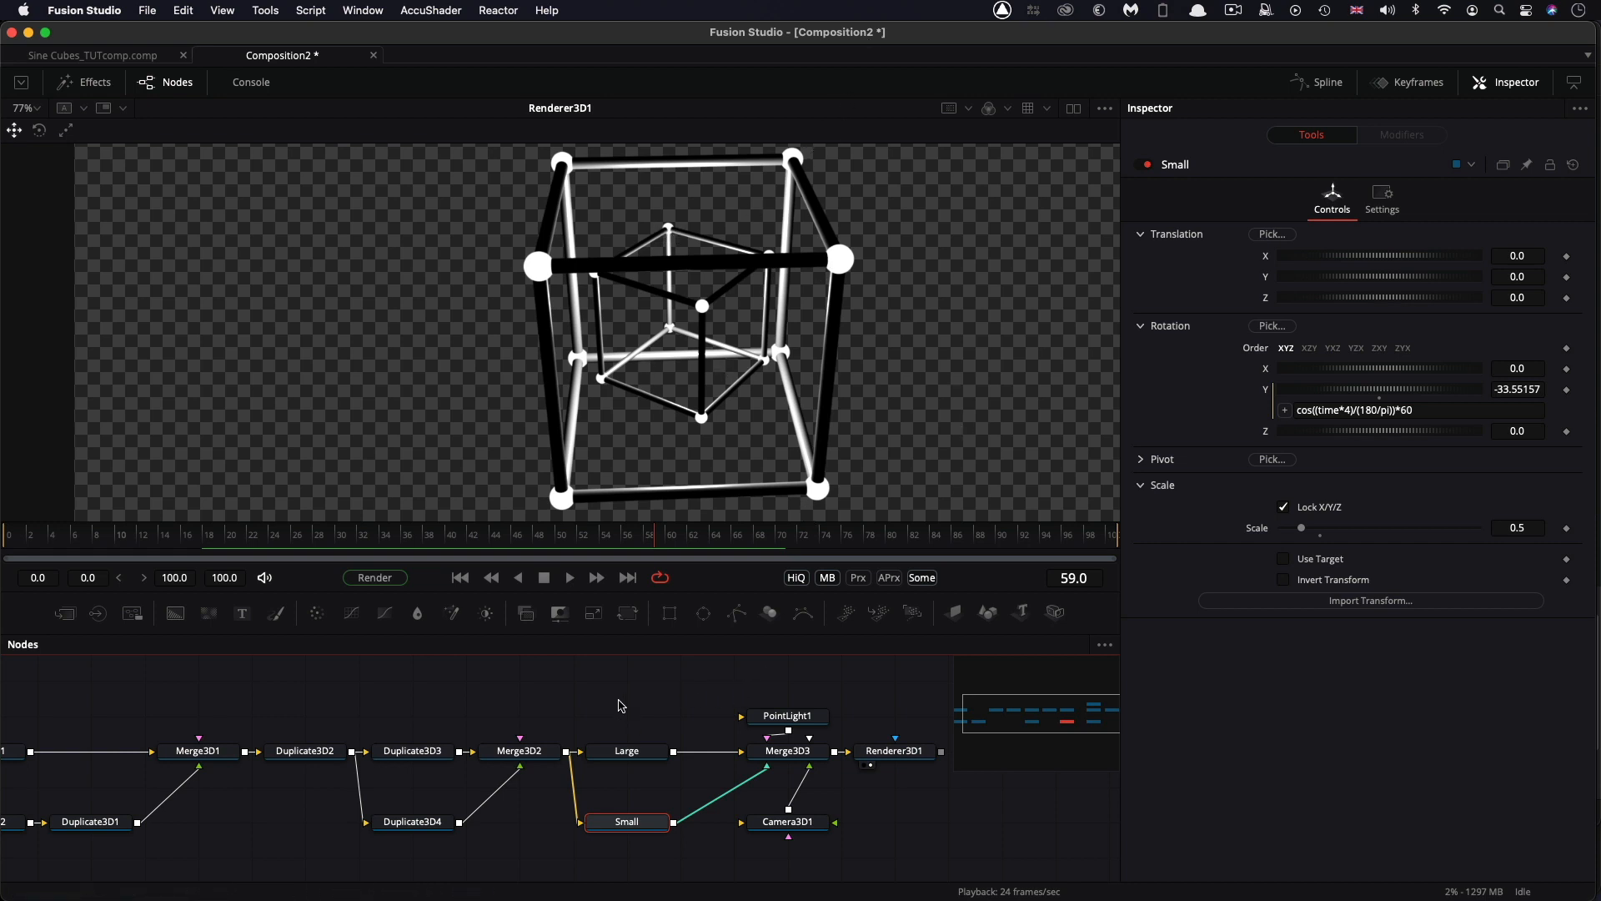
# Add a Ribbon 3D node above the node tree, connect it to Merge3D3, and move PointLight1 aside to make room.
pyautogui.scroll(3, 617, 700)
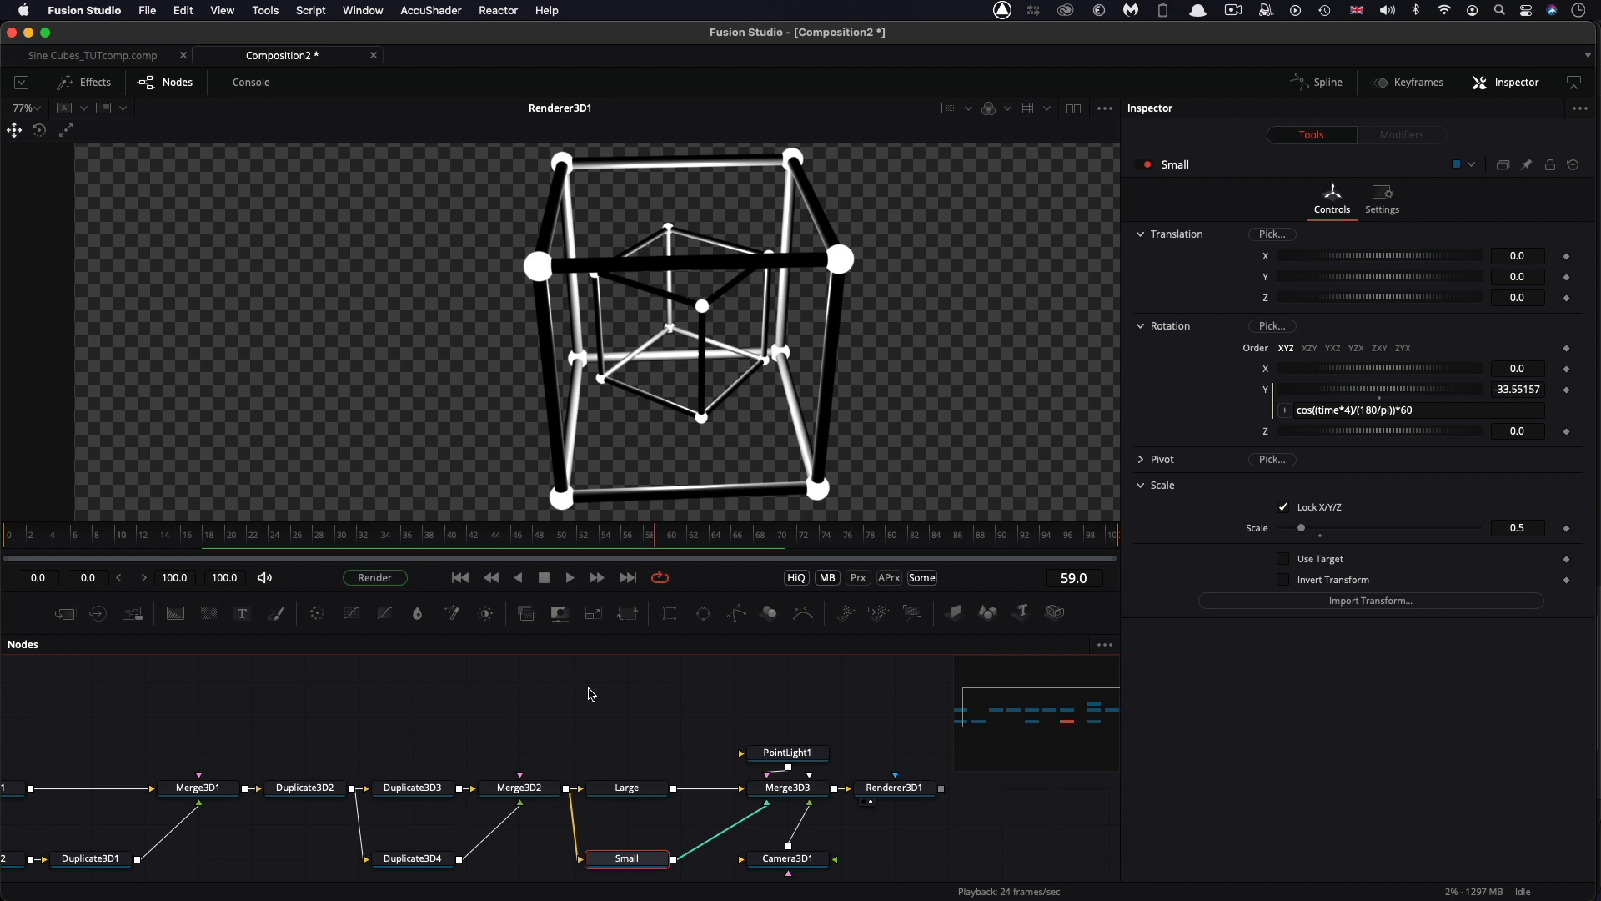
pyautogui.hotkey('shift', 'space')
pyautogui.write('ri')
pyautogui.press('Return')
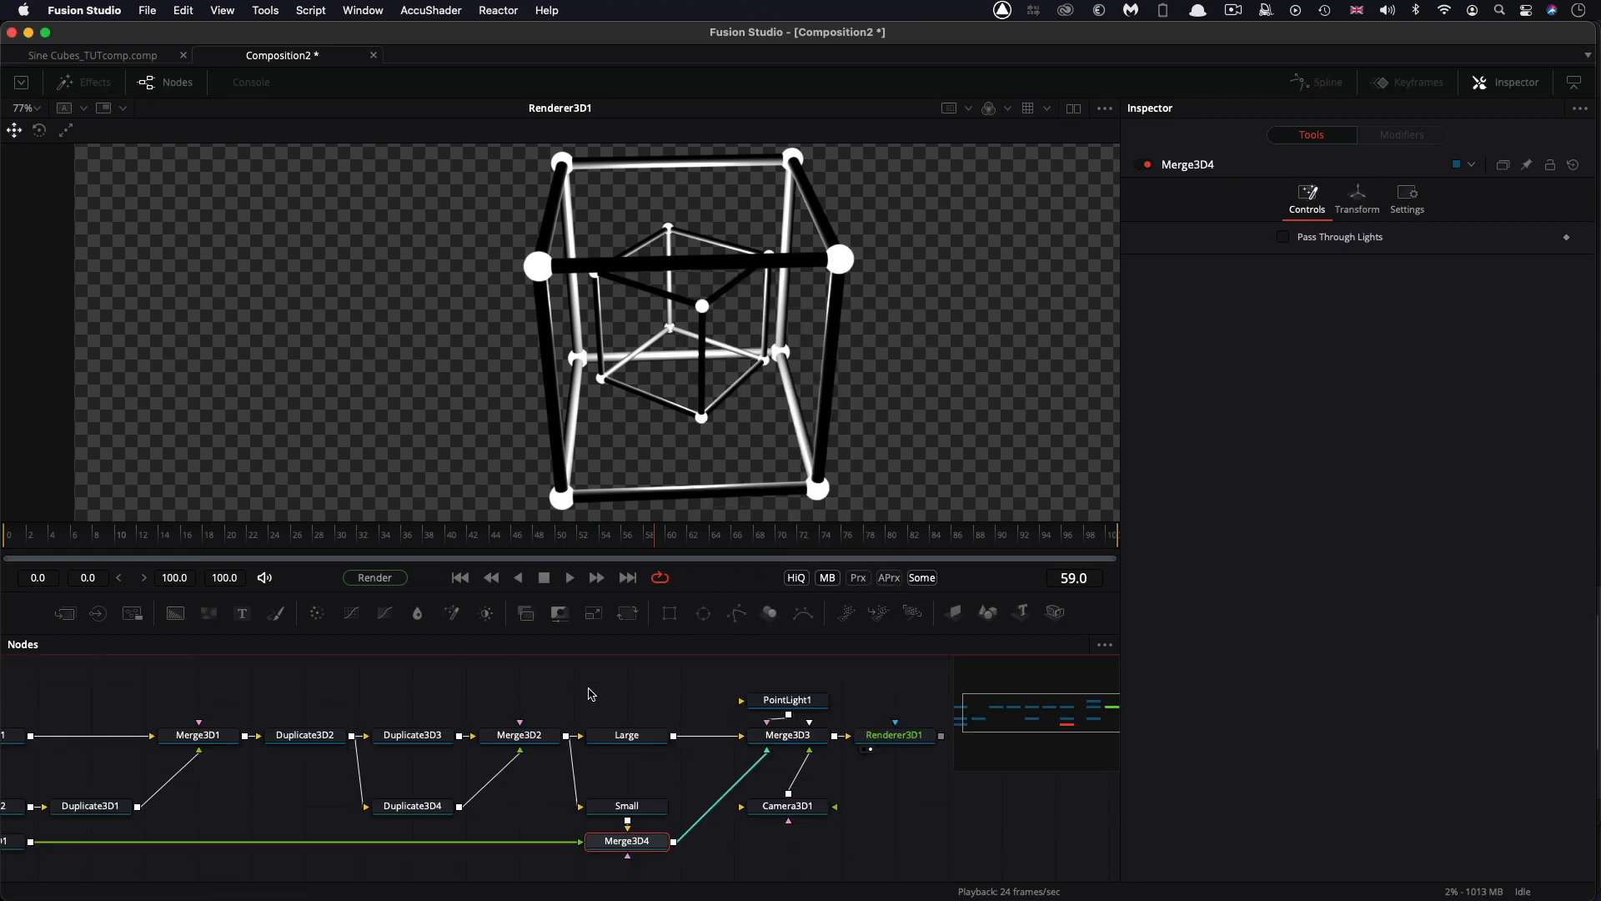
pyautogui.hscroll(10, 900, 704)
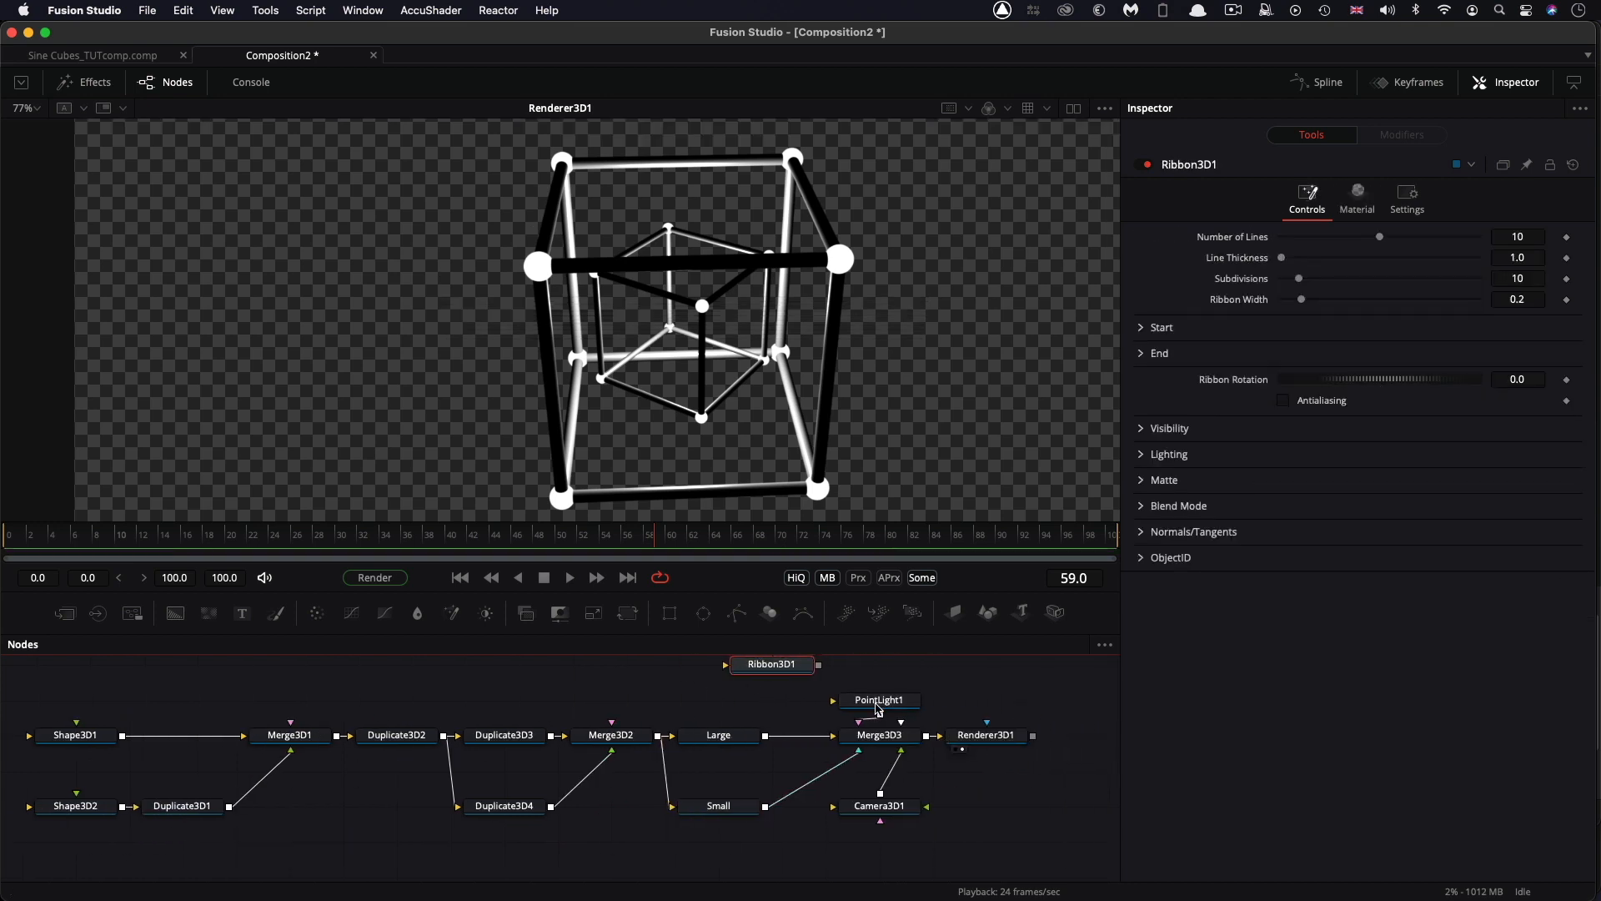
pyautogui.moveTo(775, 701); pyautogui.dragTo(879, 667)
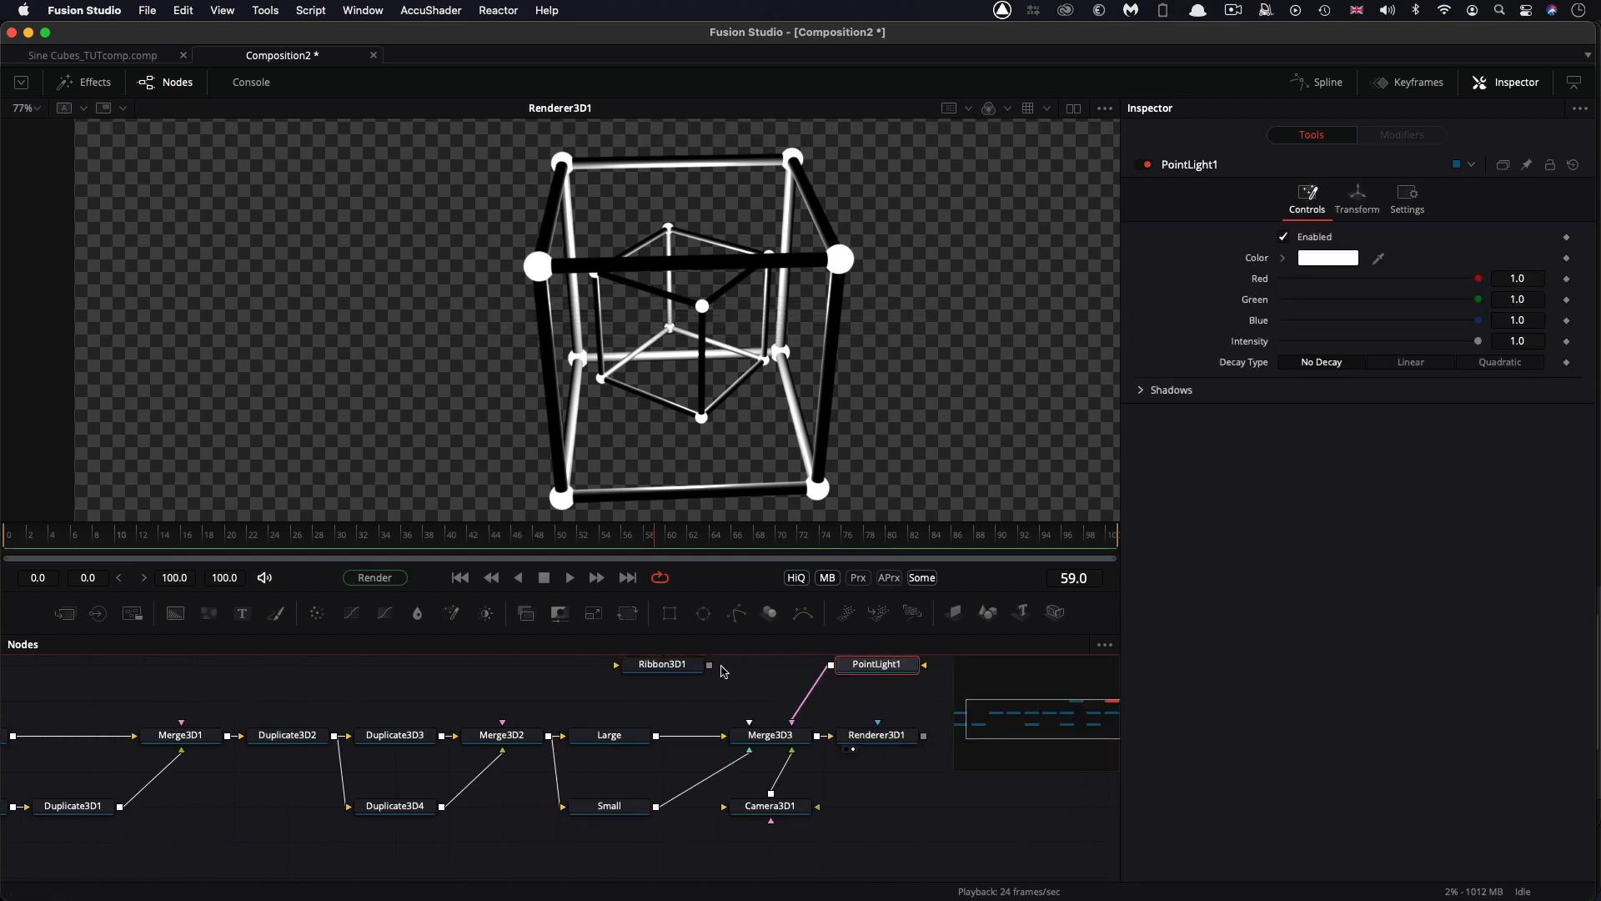
pyautogui.moveTo(710, 664); pyautogui.dragTo(743, 722)
pyautogui.scroll(1, 789, 676)
# Turn off Affected by Lights in the Lighting settings of Ribbon3D1.
pyautogui.click(662, 687)
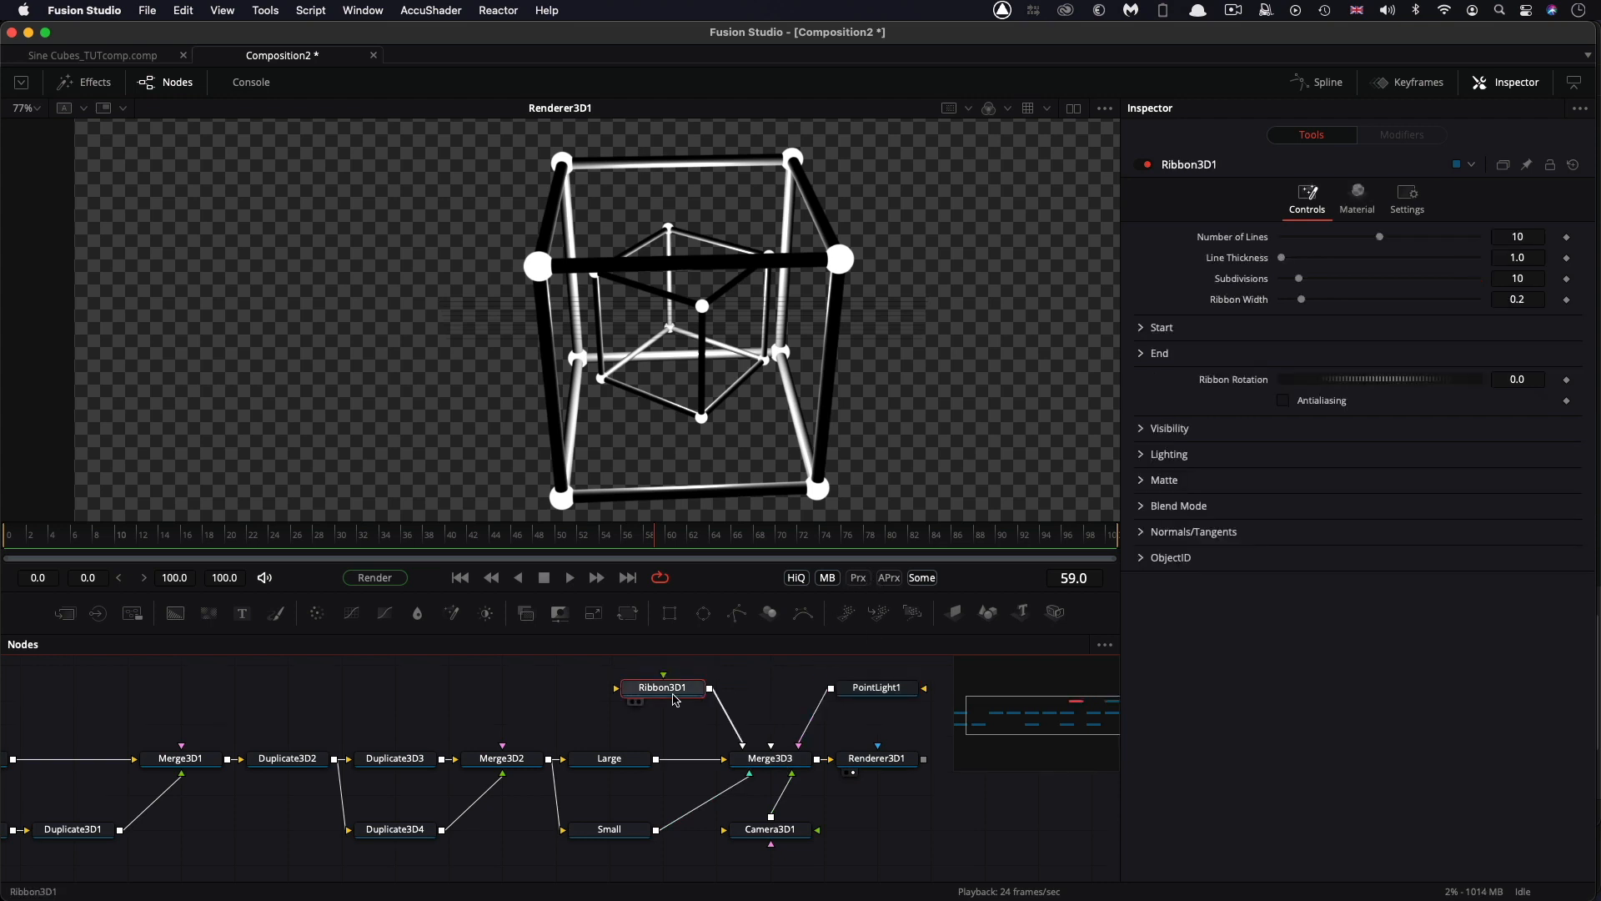
pyautogui.click(1142, 454)
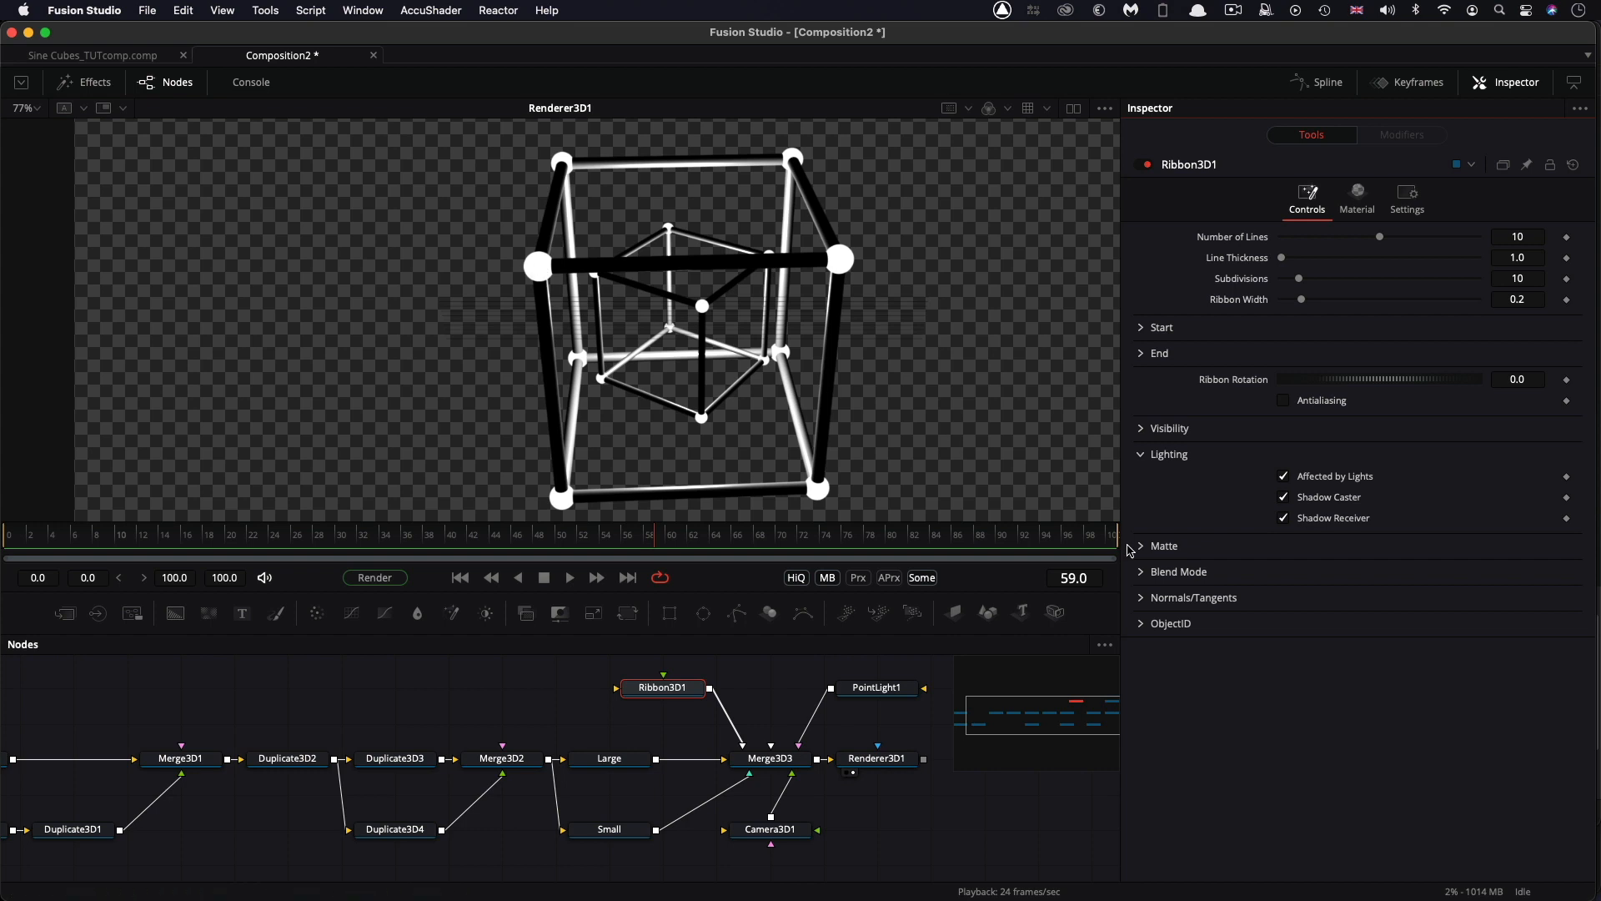
pyautogui.click(1284, 477)
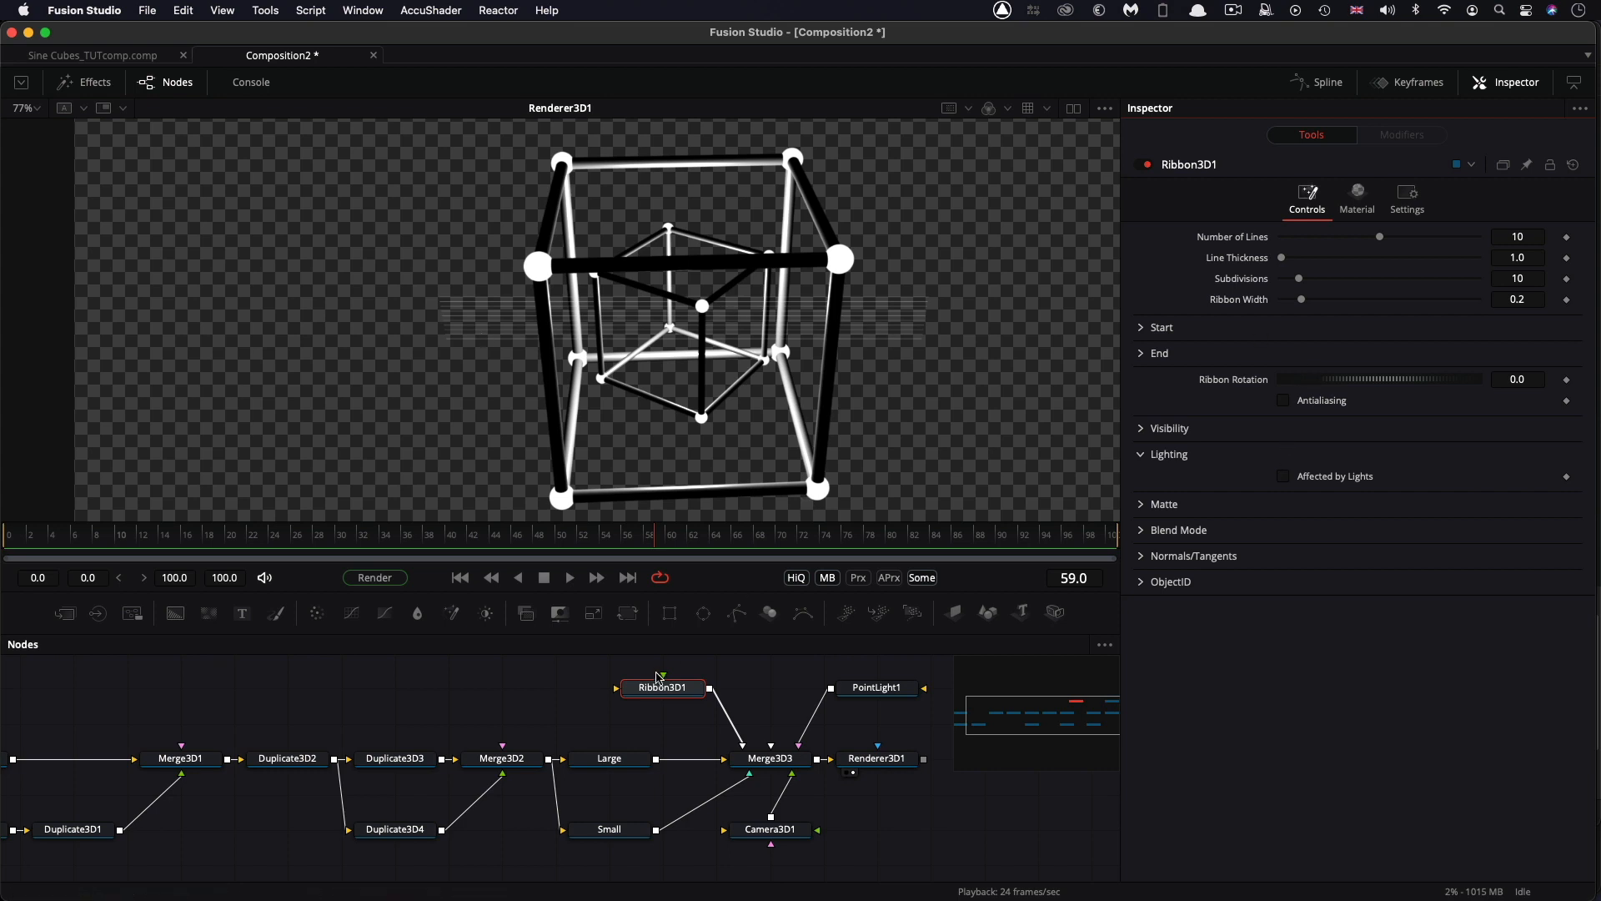
# Set the ribbon's number of lines to 1 and its line thickness to 15.
pyautogui.click(1532, 235)
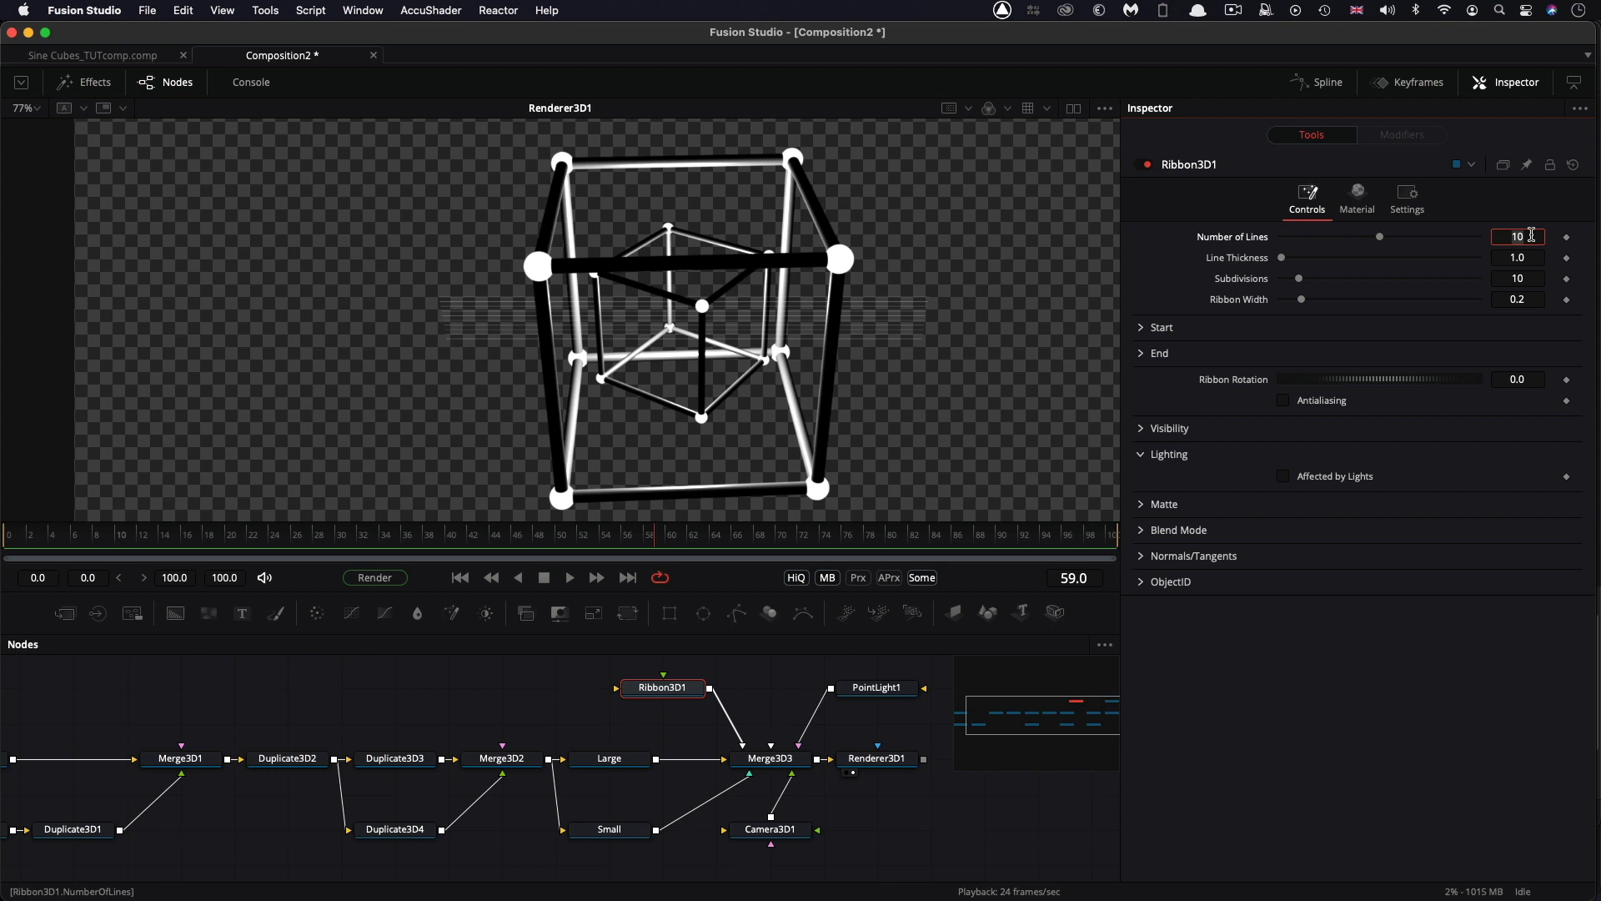
pyautogui.write('1')
pyautogui.press('Tab')
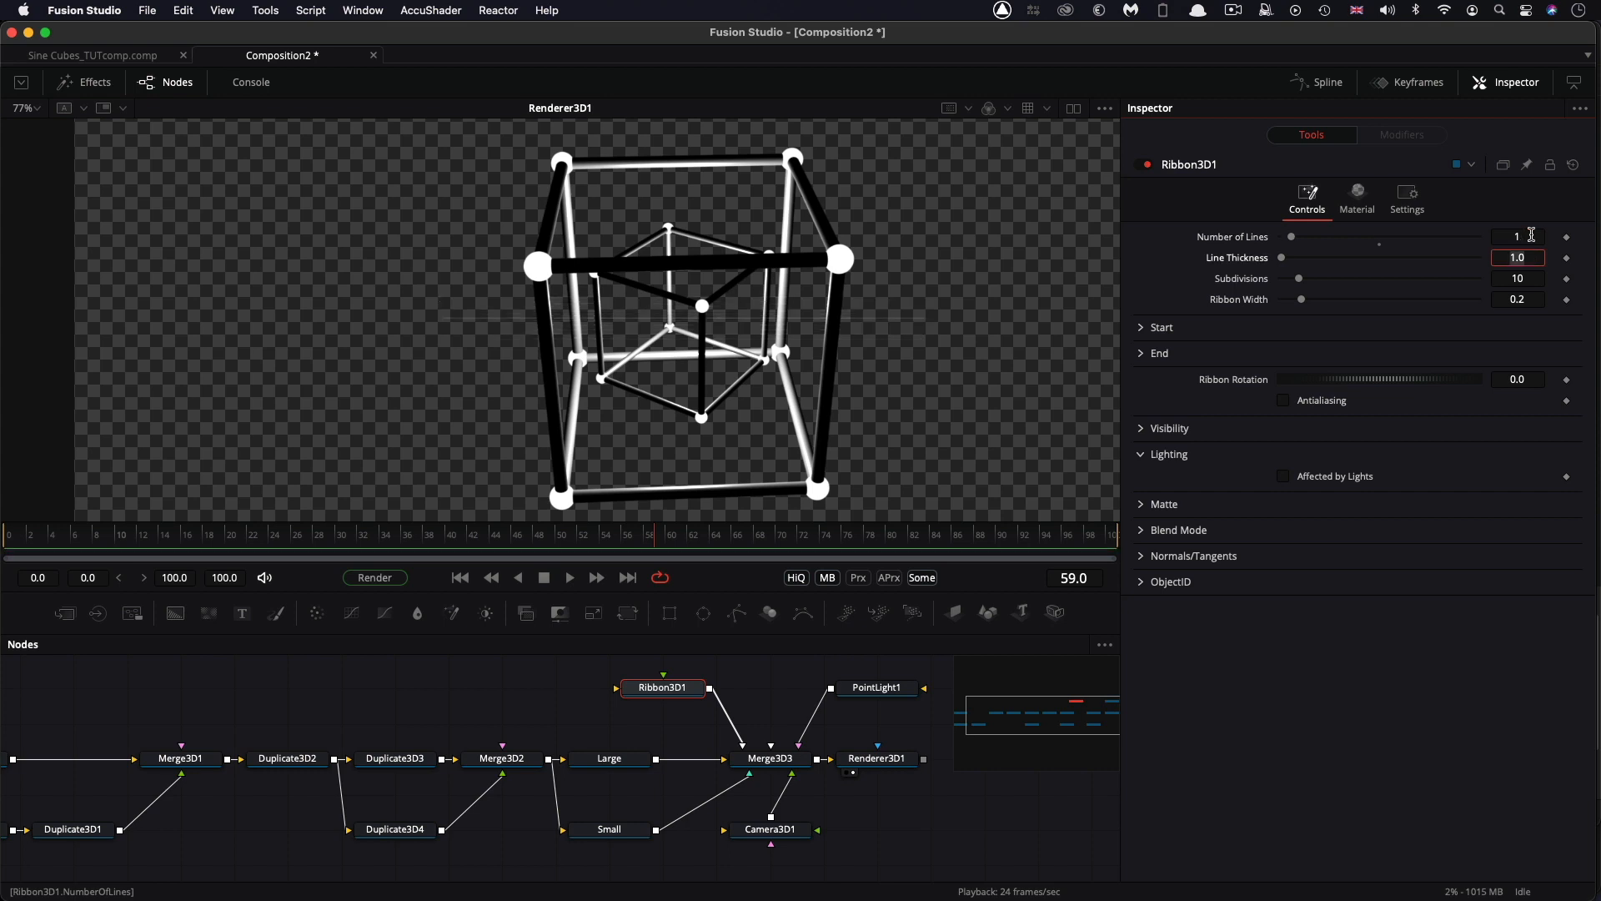
pyautogui.moveTo(1282, 257); pyautogui.dragTo(1594, 271)
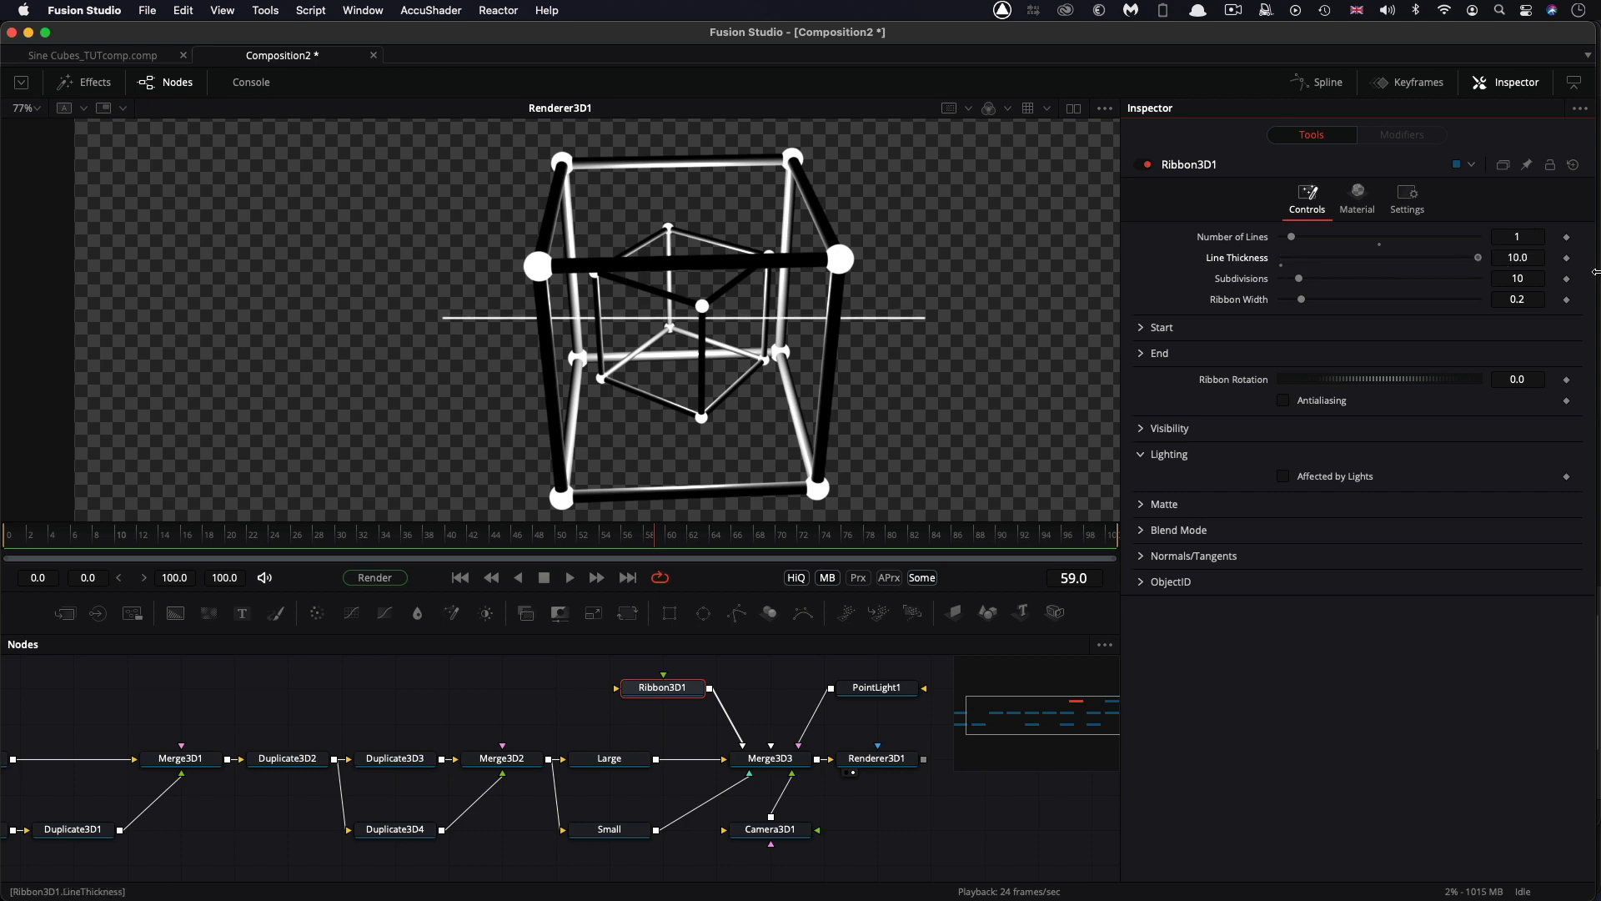
pyautogui.click(1541, 258)
pyautogui.doubleClick(1541, 259)
pyautogui.write('15')
pyautogui.press('Tab')
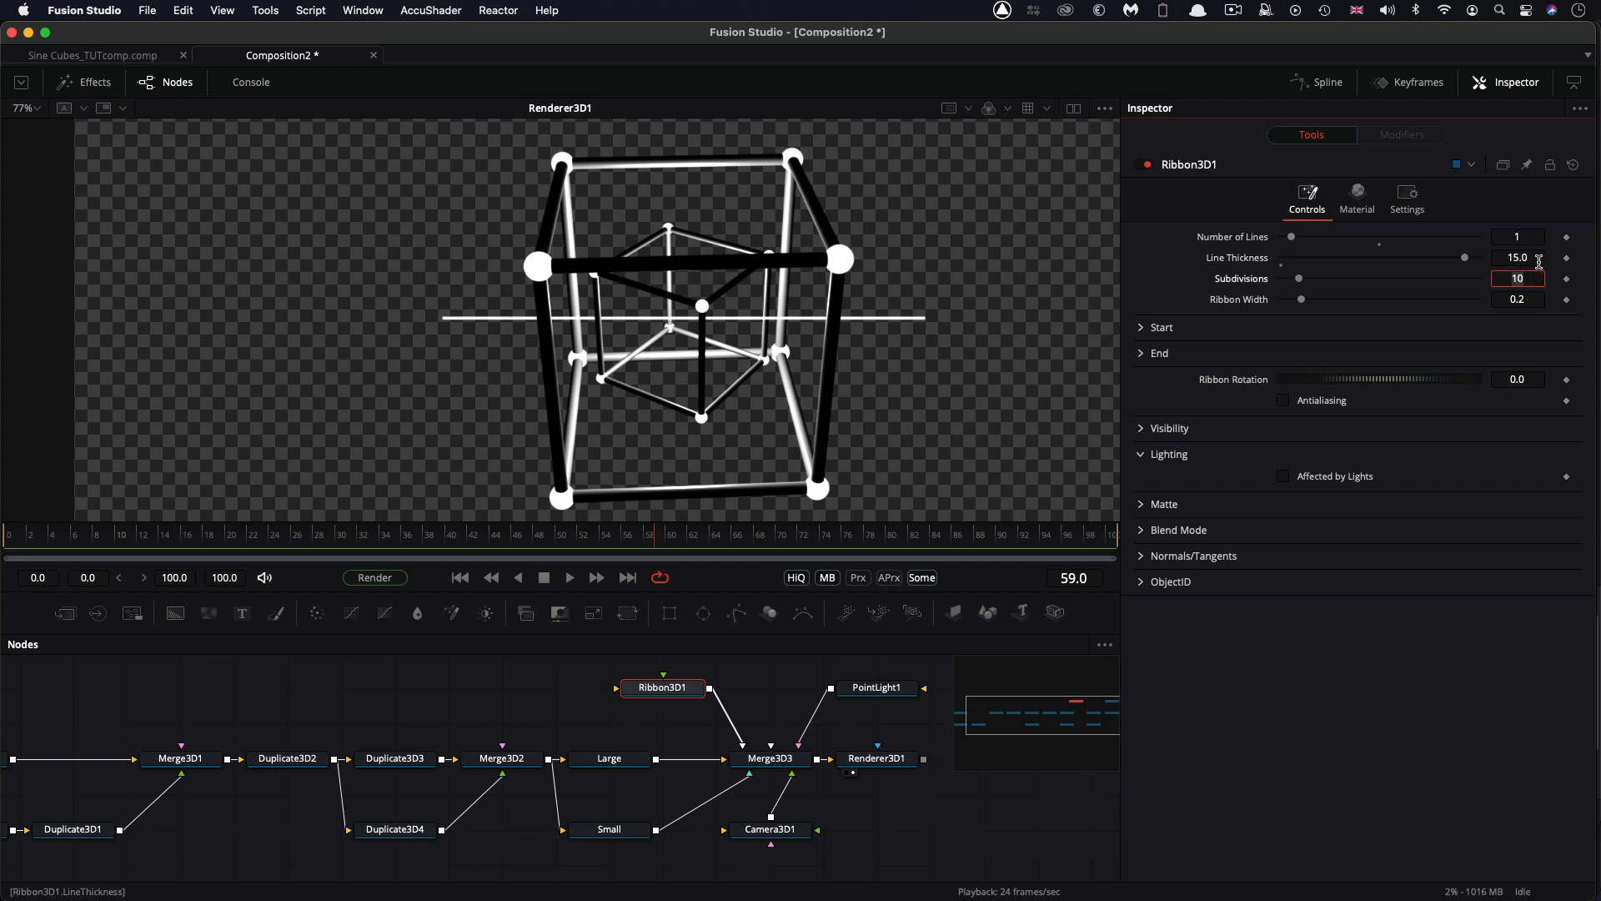
# Examine the ribbon's Start and End coordinates and compare them with the Large transform's controls.
pyautogui.click(1141, 328)
pyautogui.click(1139, 421)
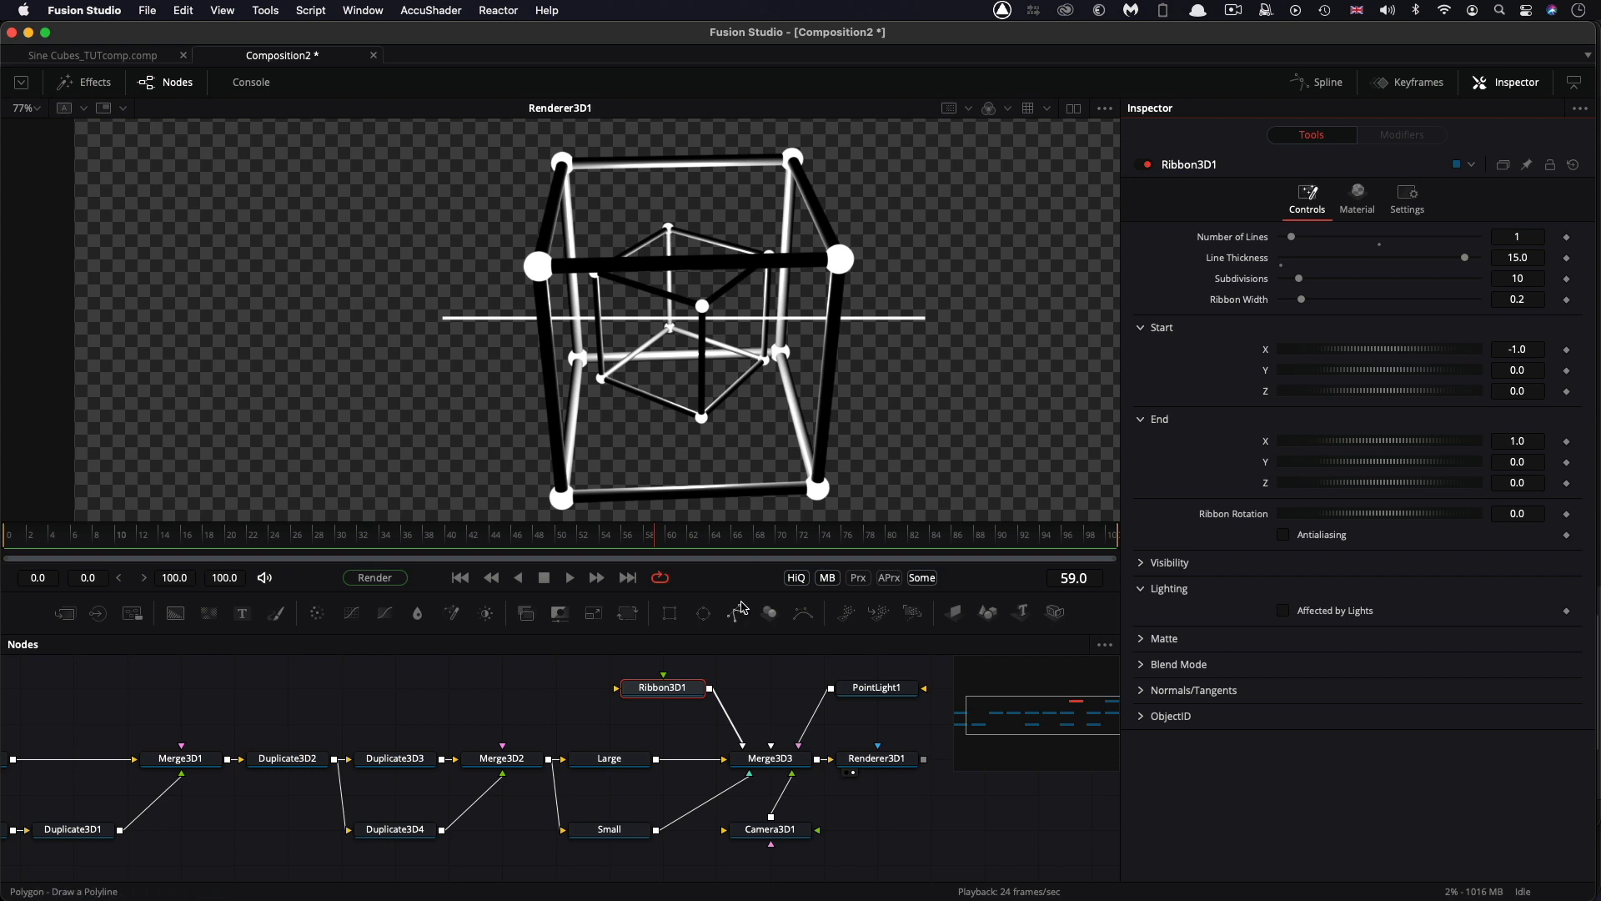
pyautogui.click(608, 765)
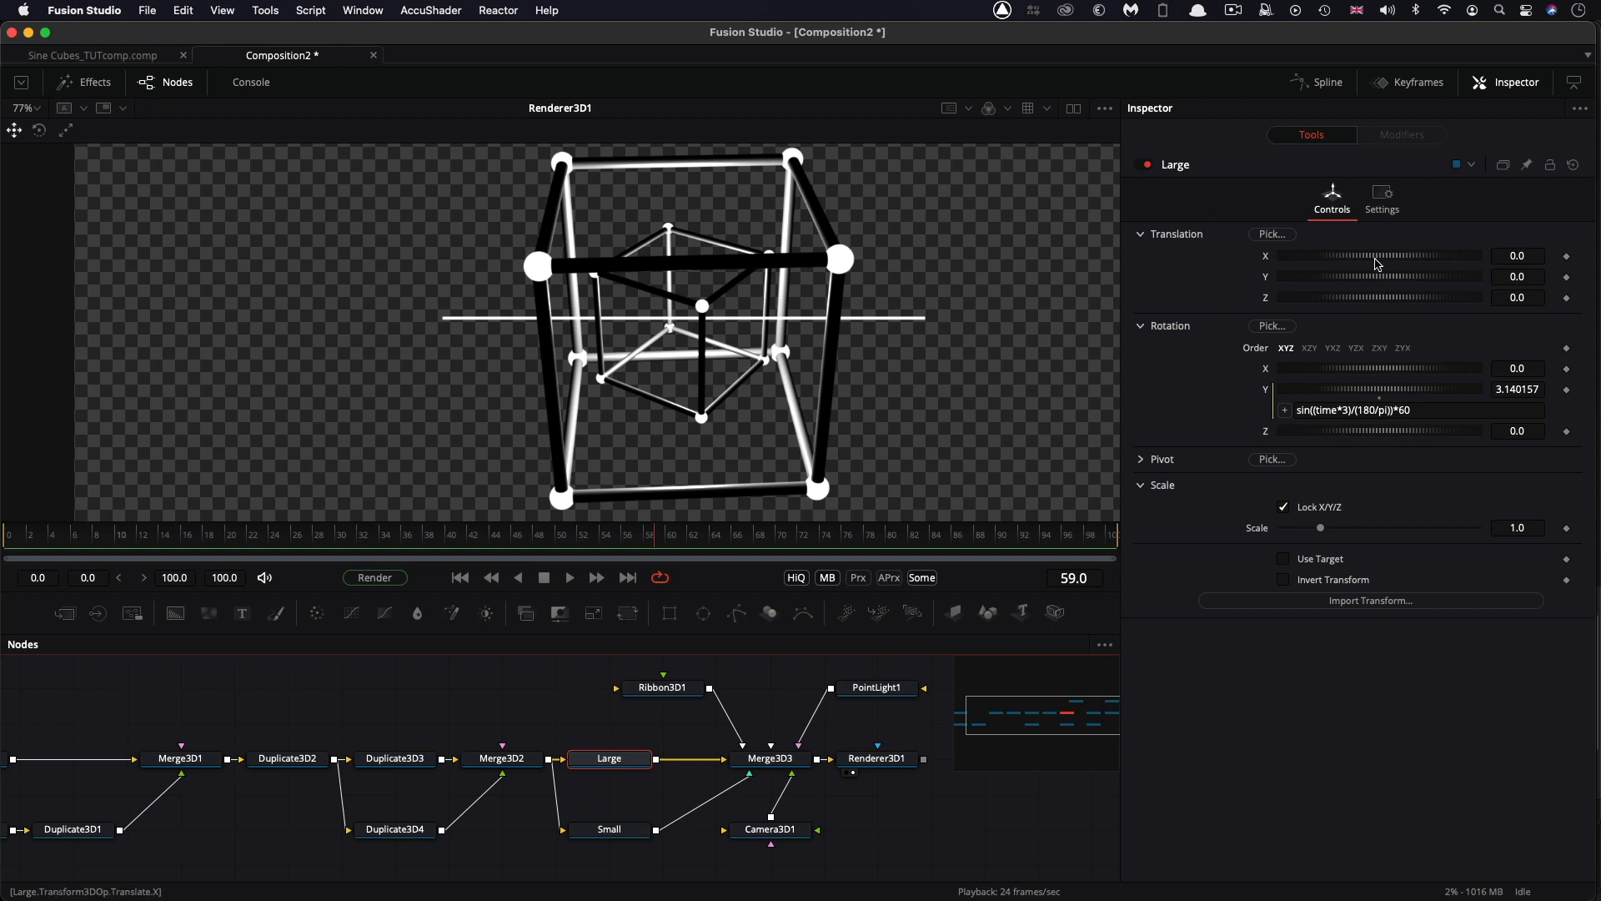
pyautogui.click(662, 686)
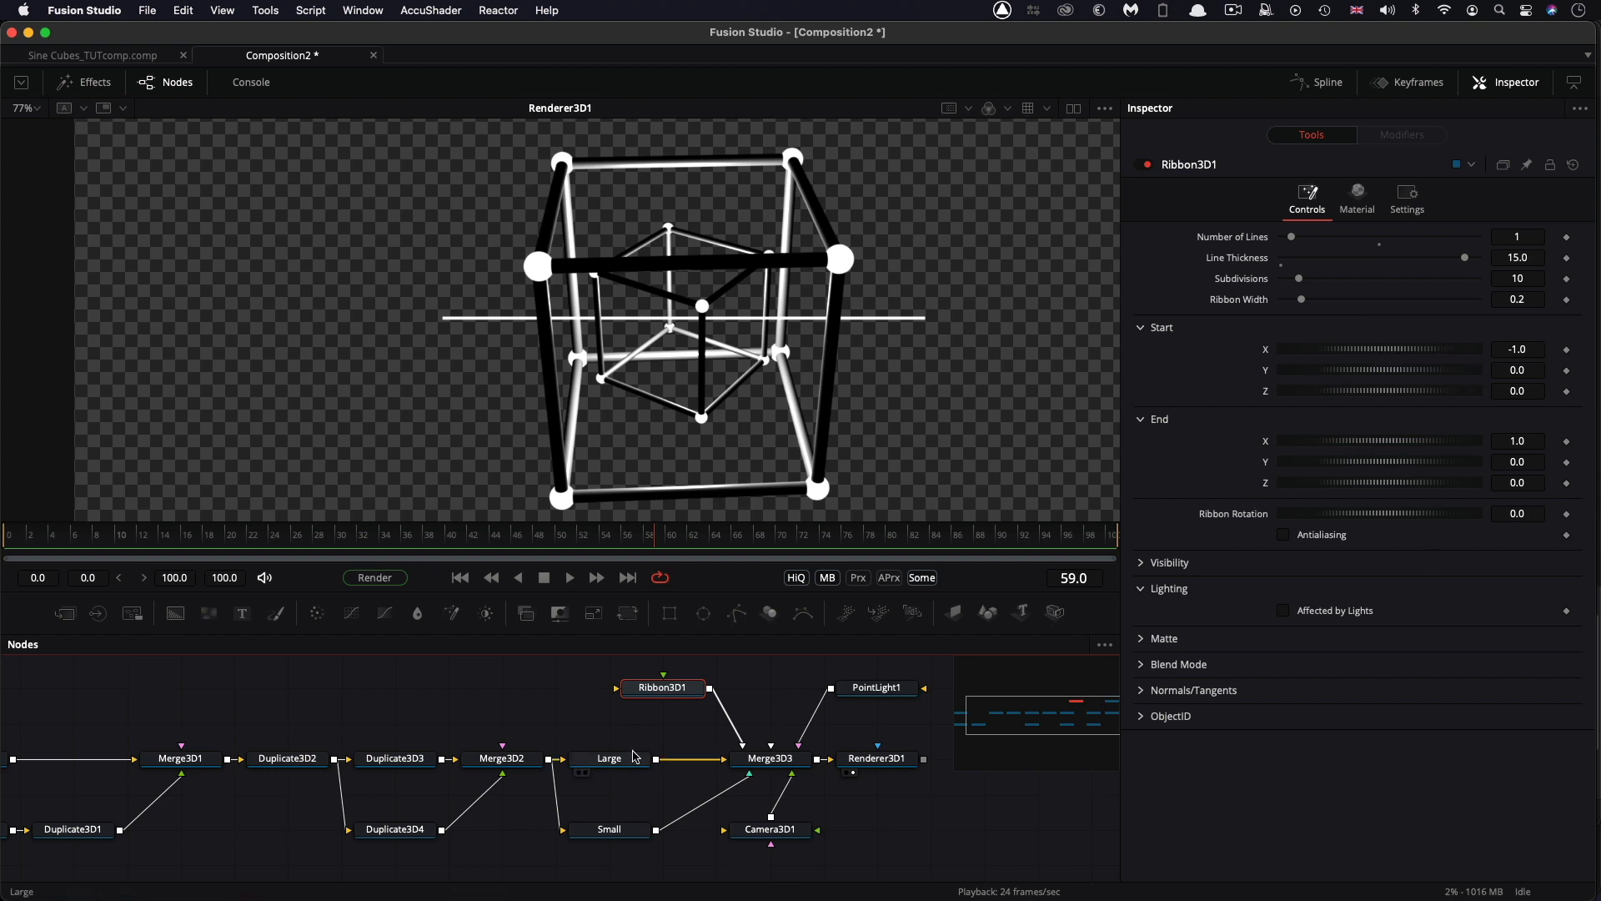
# Enlarge the node graph area and fit the render within the viewer, with no node selected.
pyautogui.moveTo(662, 635); pyautogui.dragTo(670, 547)
pyautogui.press('super+f')
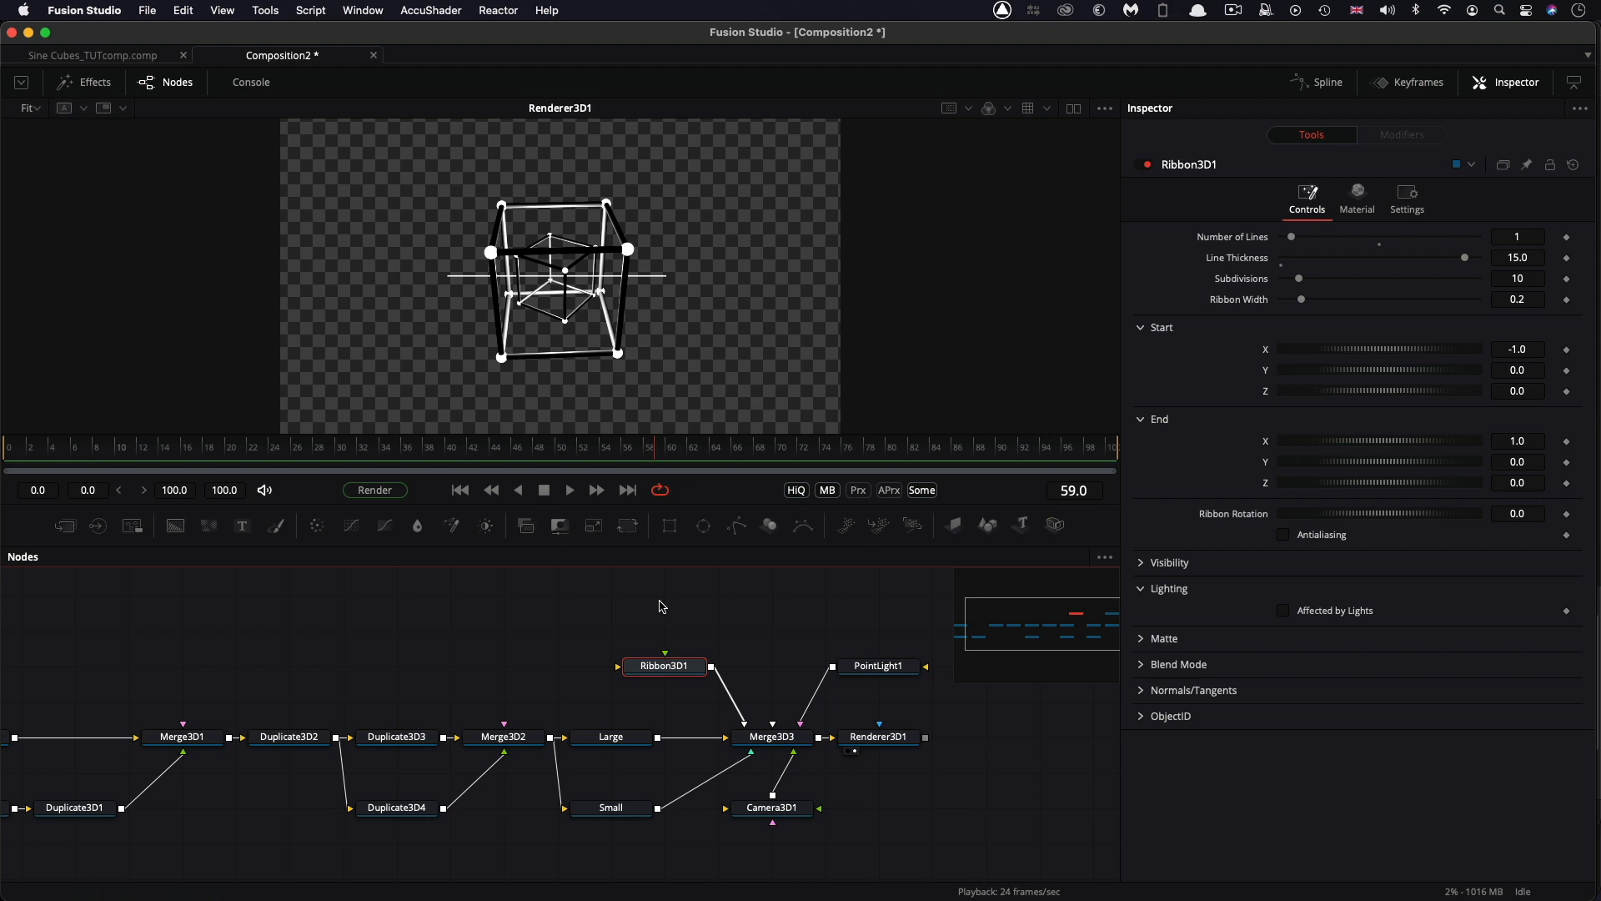
pyautogui.click(701, 598)
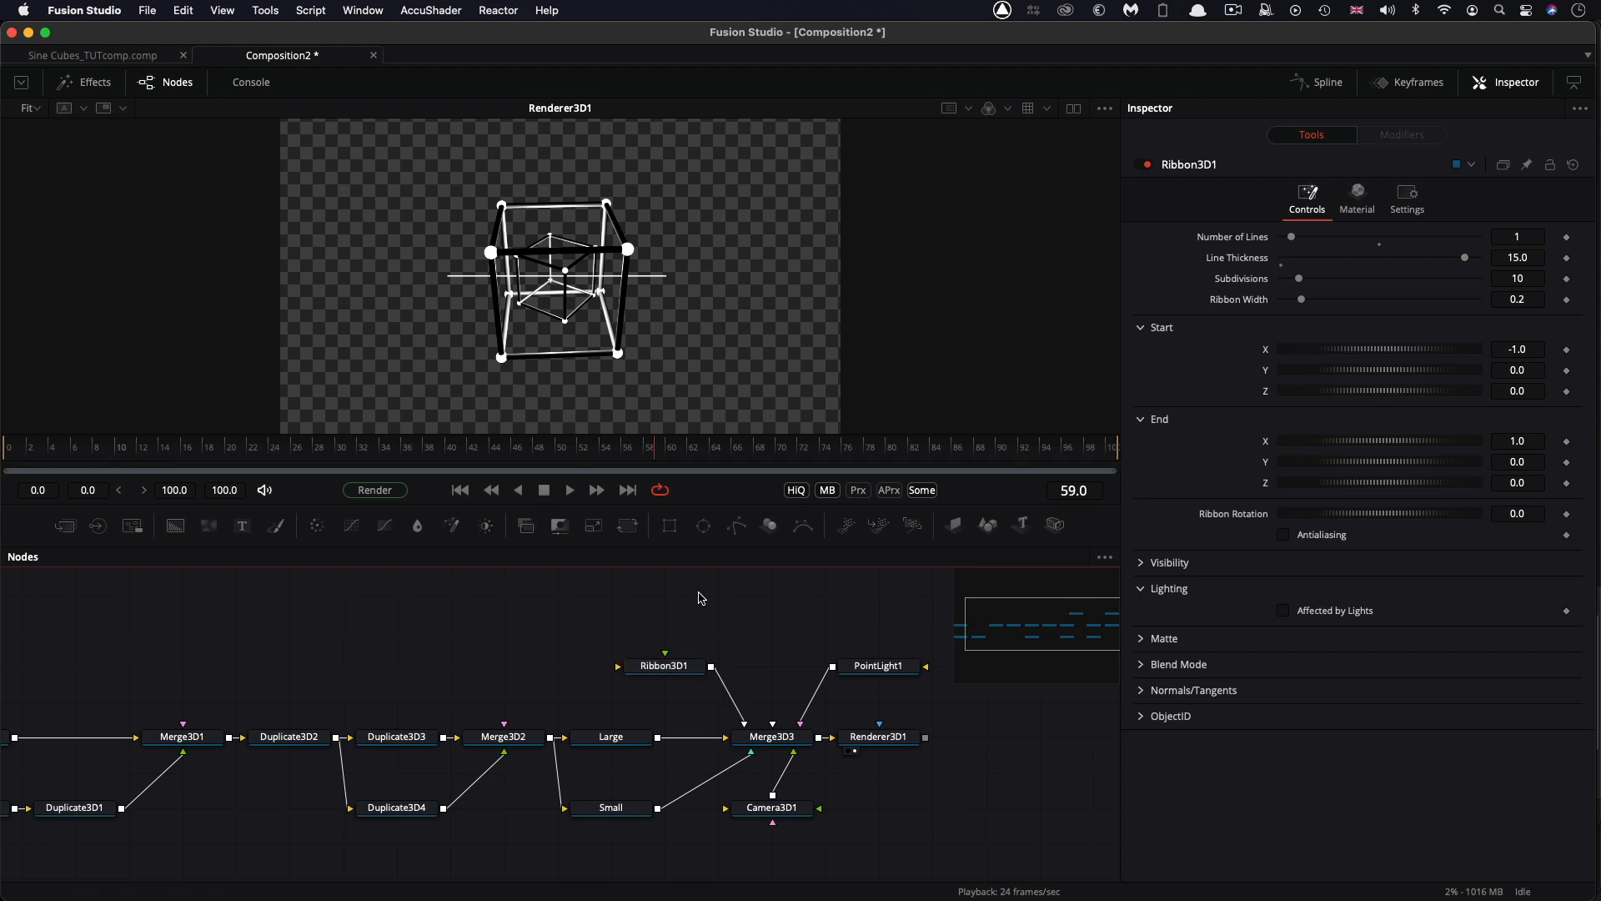
# Add a separate Shape 3D node above the ribbon and connect it to Merge3D3.
pyautogui.hotkey('shift', 'space')
pyautogui.write('3sh')
pyautogui.press('Return')
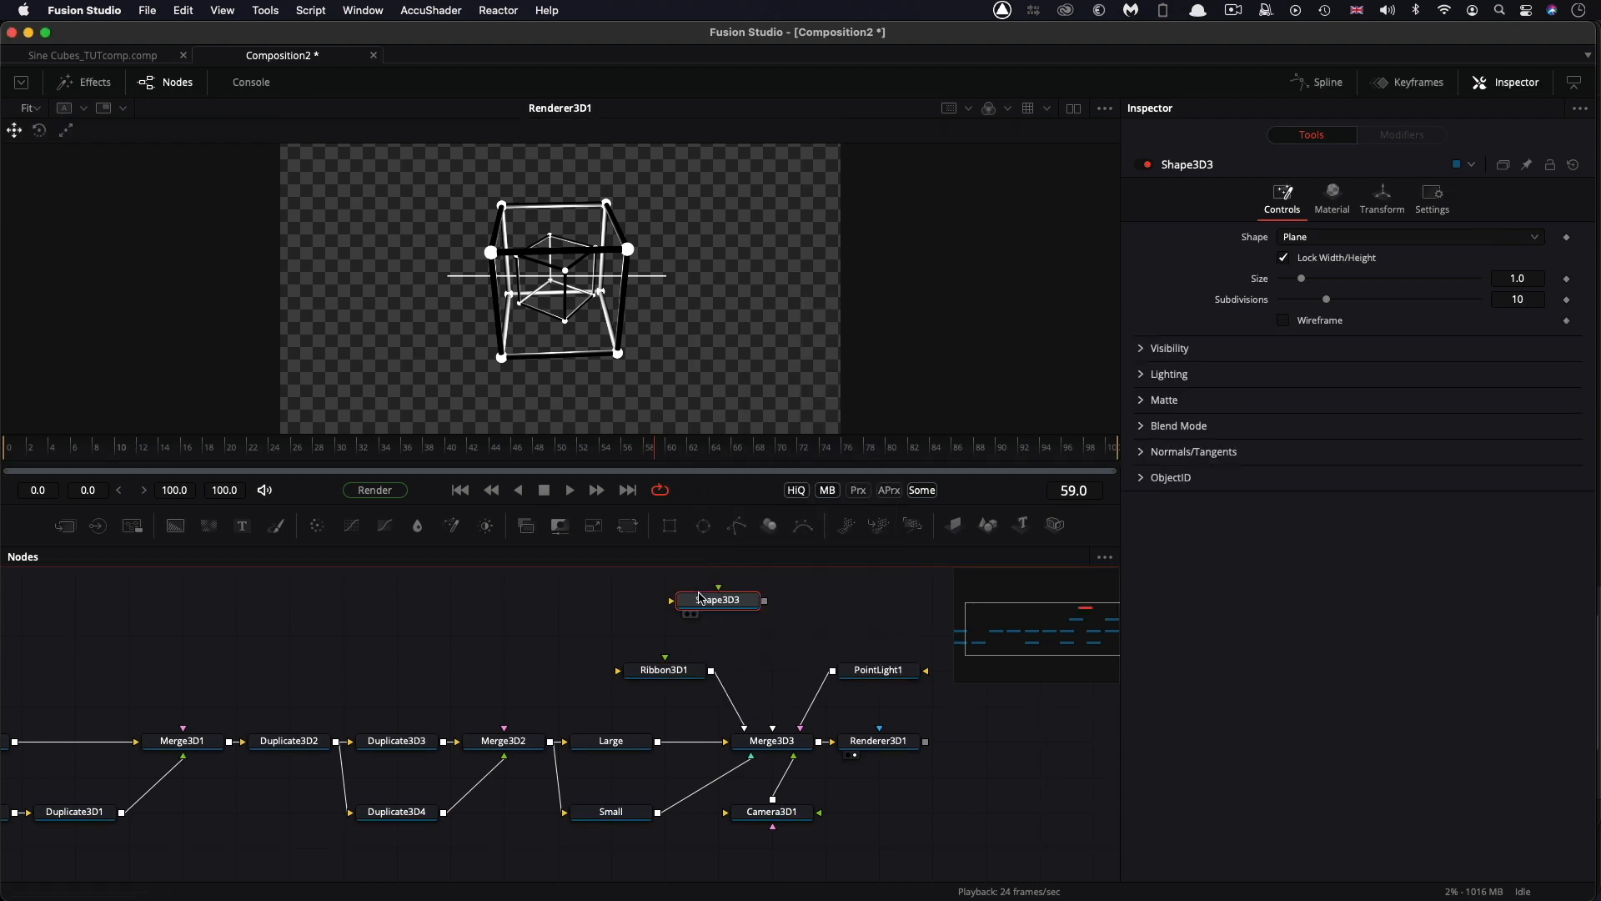
pyautogui.moveTo(760, 610); pyautogui.dragTo(765, 744)
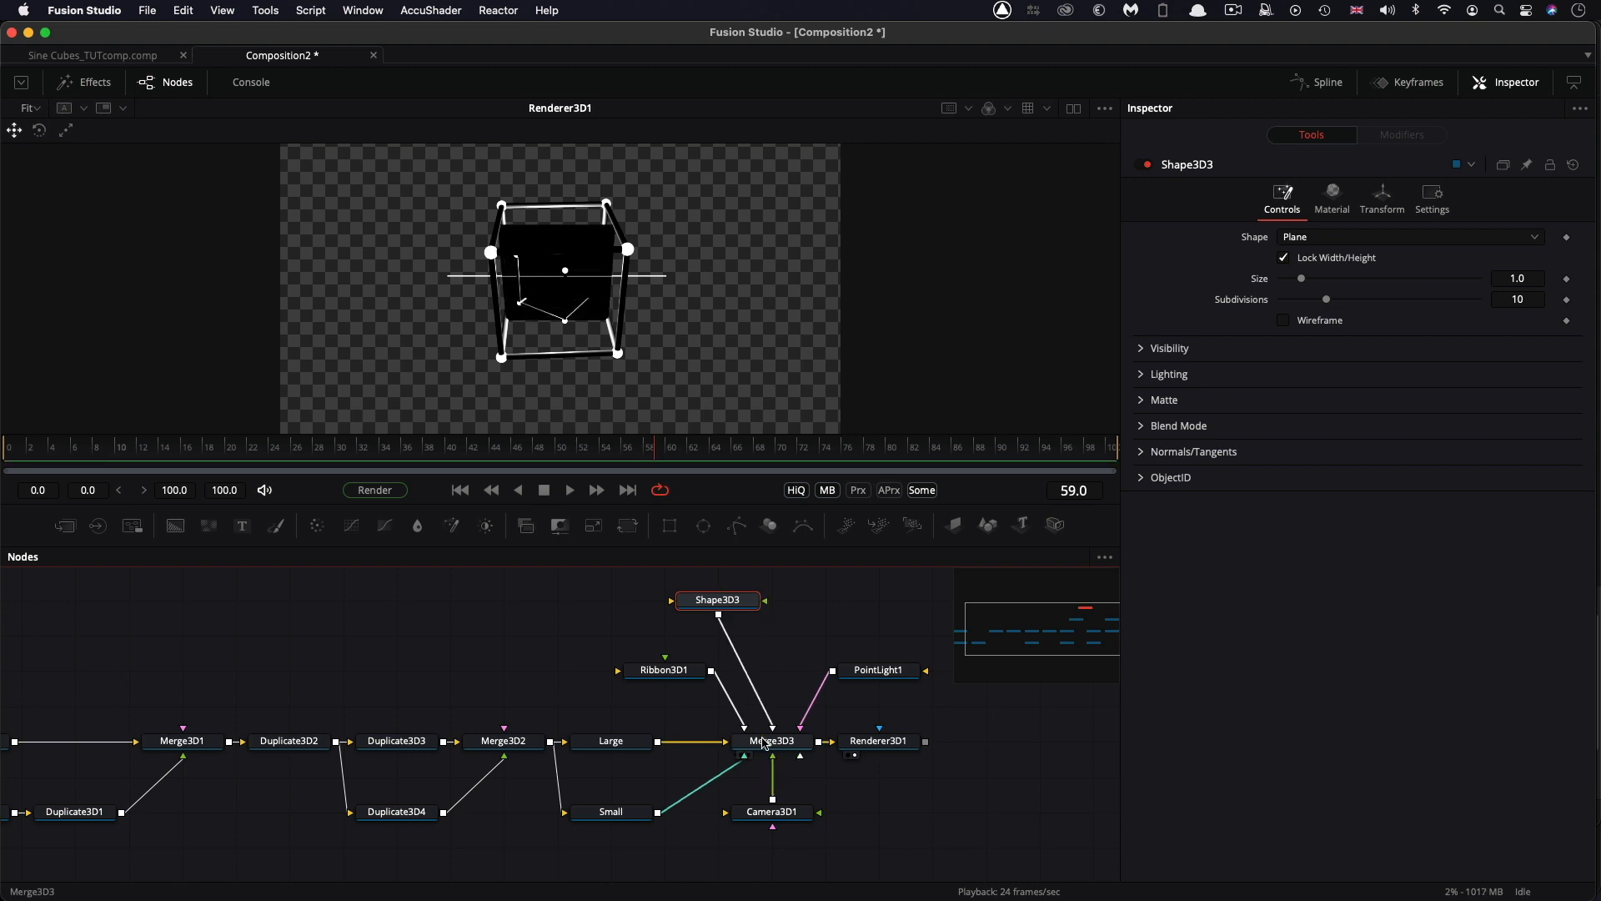
# Change Shape3D3 to a cone with radius 0.1 and height 0.1.
pyautogui.click(1326, 237)
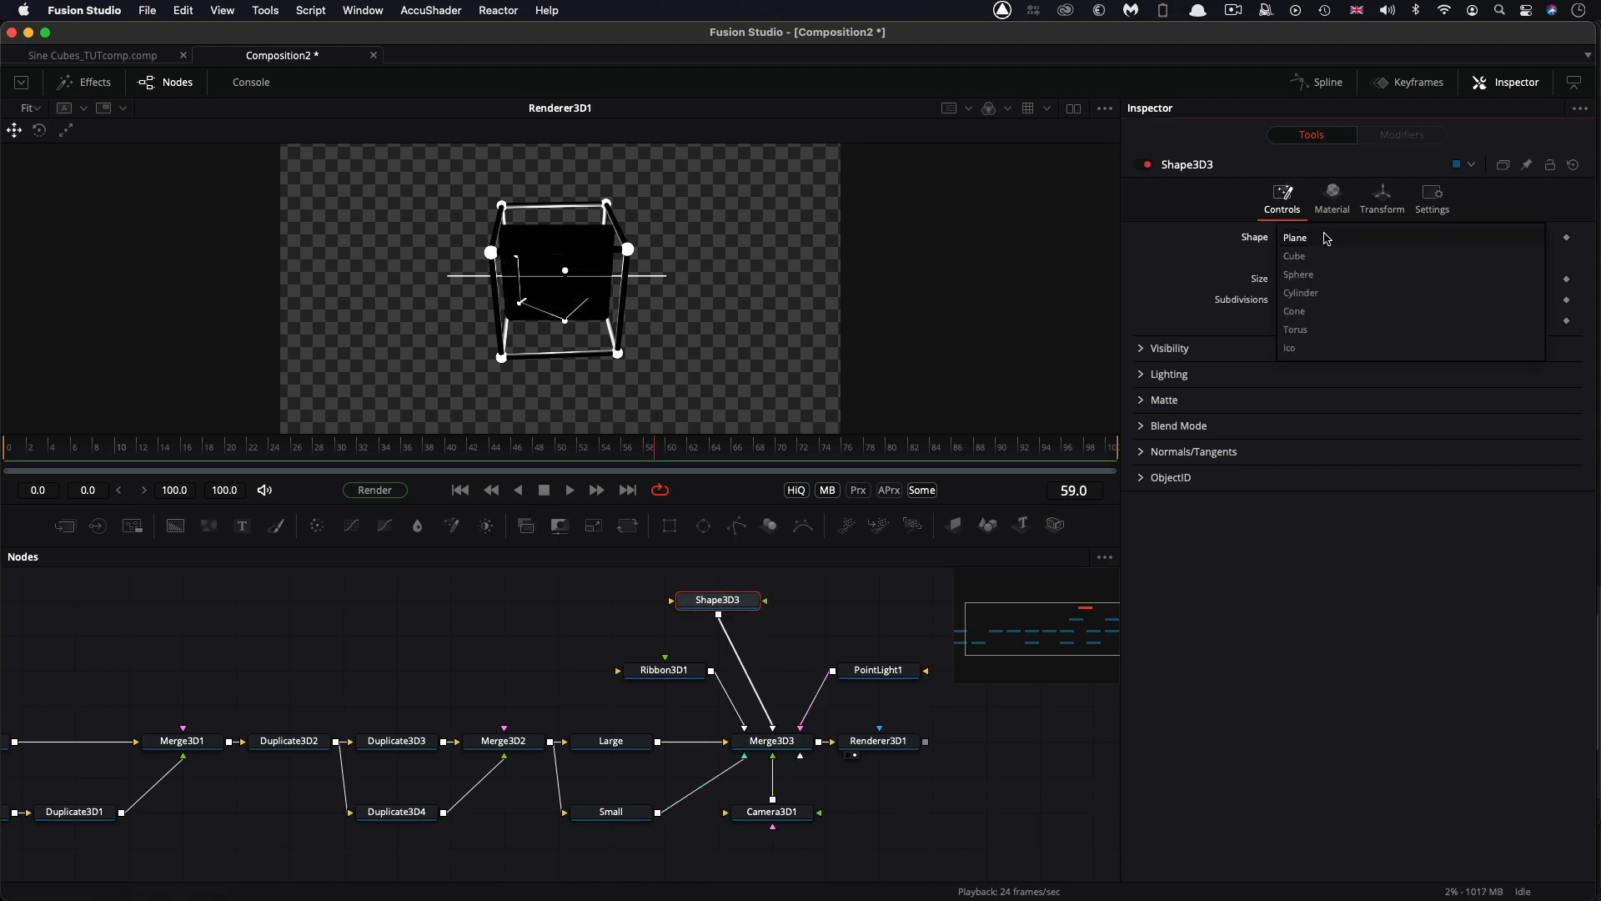
pyautogui.click(1301, 314)
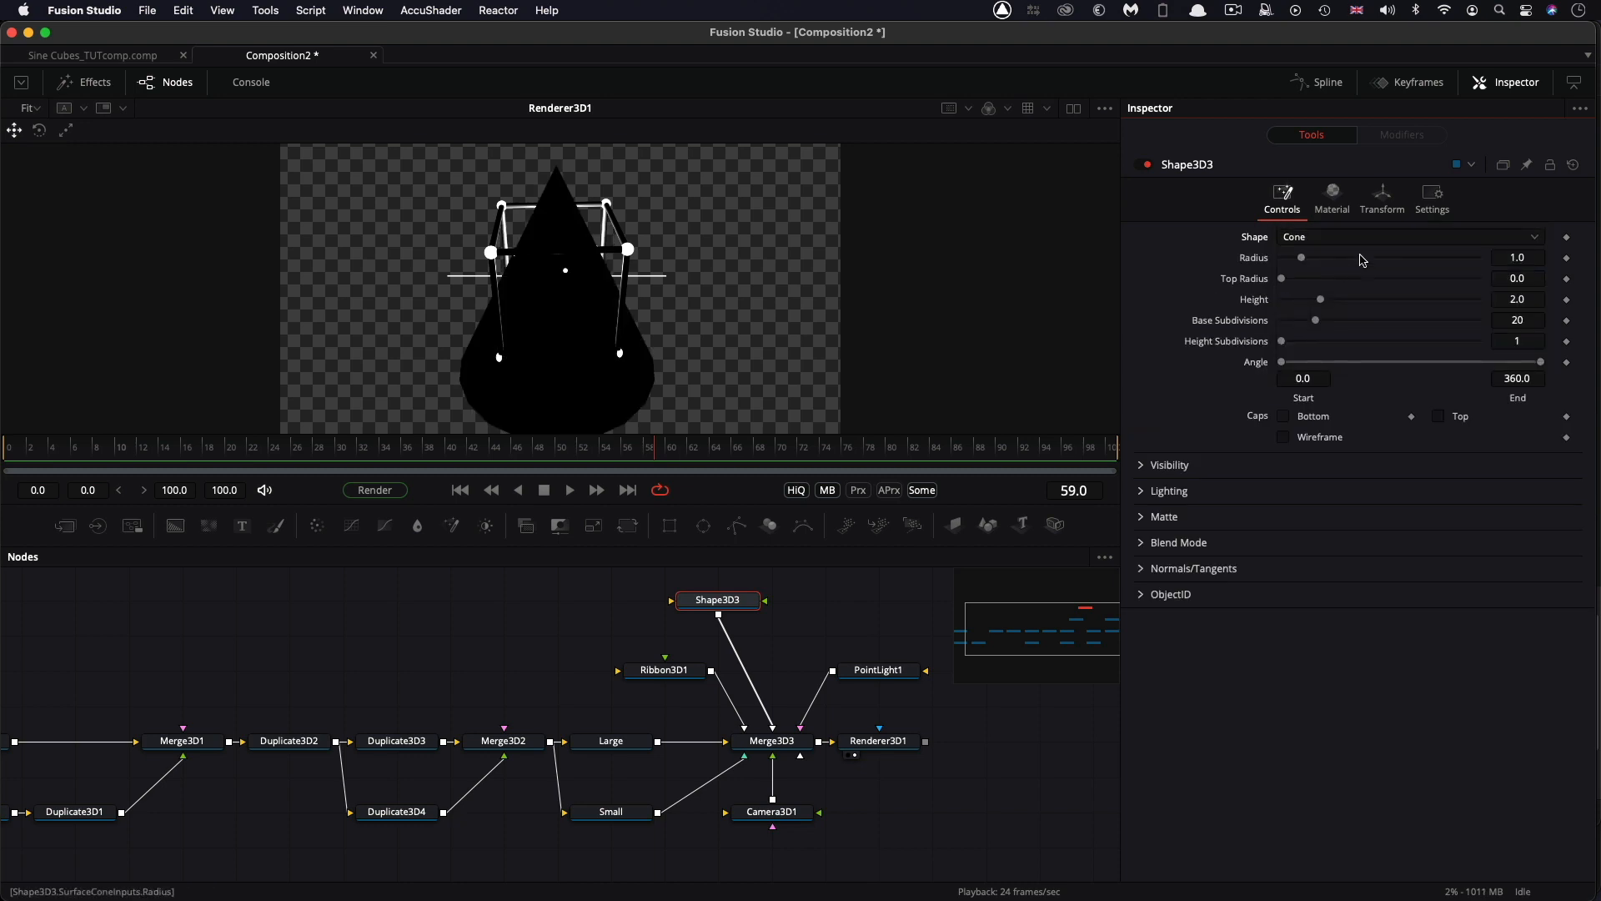
pyautogui.click(1535, 255)
pyautogui.write('.1')
pyautogui.press('Tab')
pyautogui.press('Tab')
pyautogui.write('.1')
pyautogui.press('Tab')
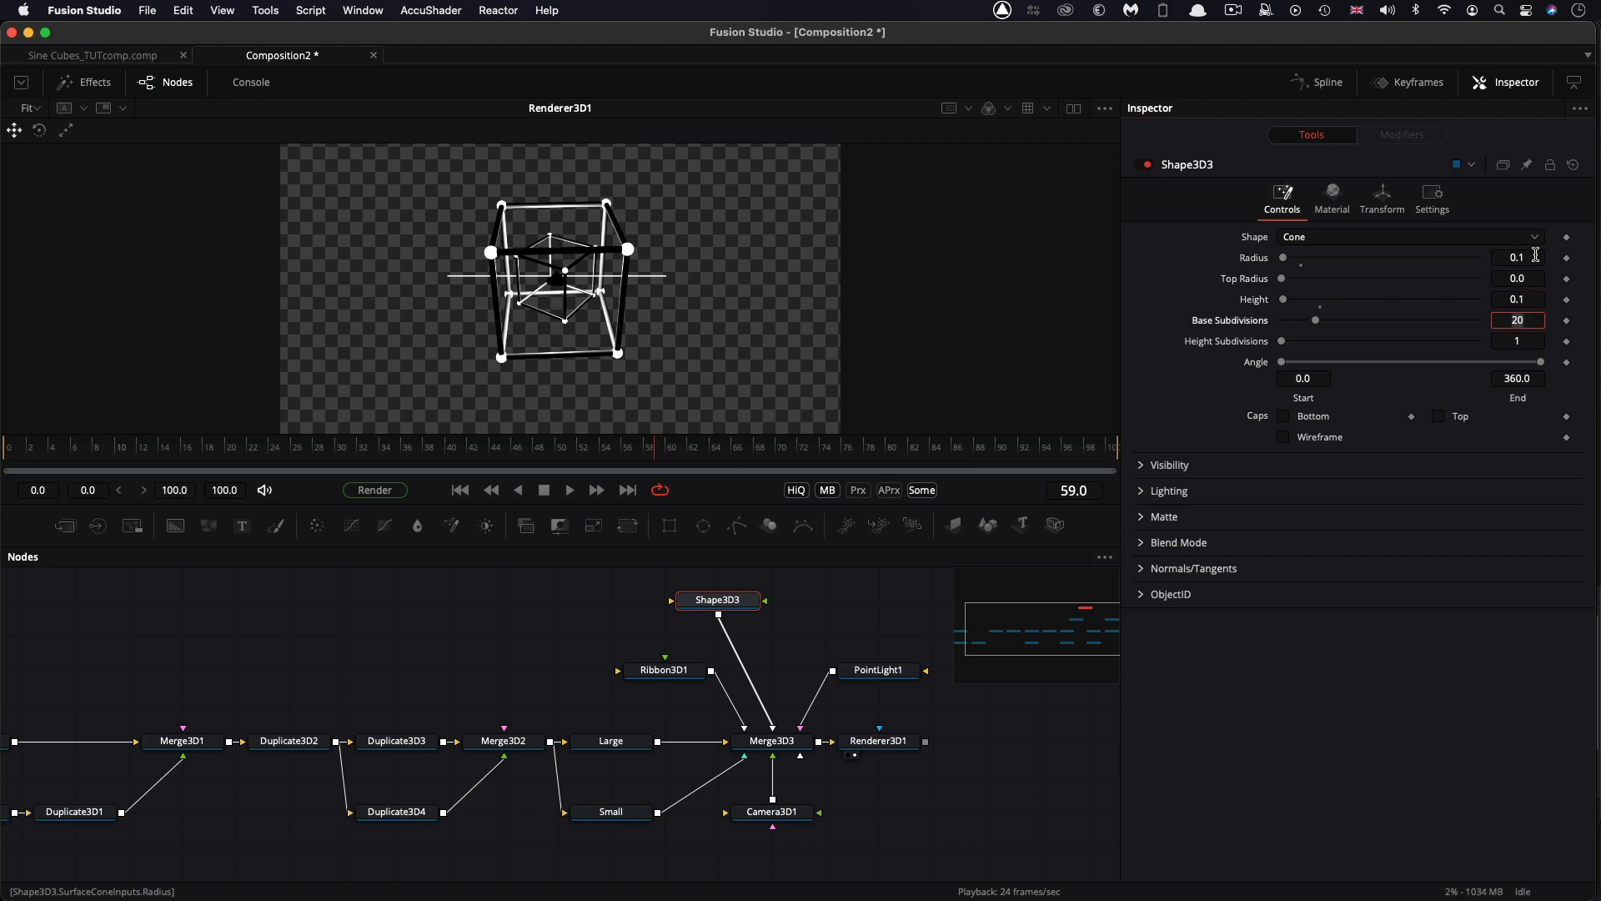
# Make the cone's diffuse material pure green with red and blue at 0, and stop the material receiving lighting.
pyautogui.scroll(2, 608, 316)
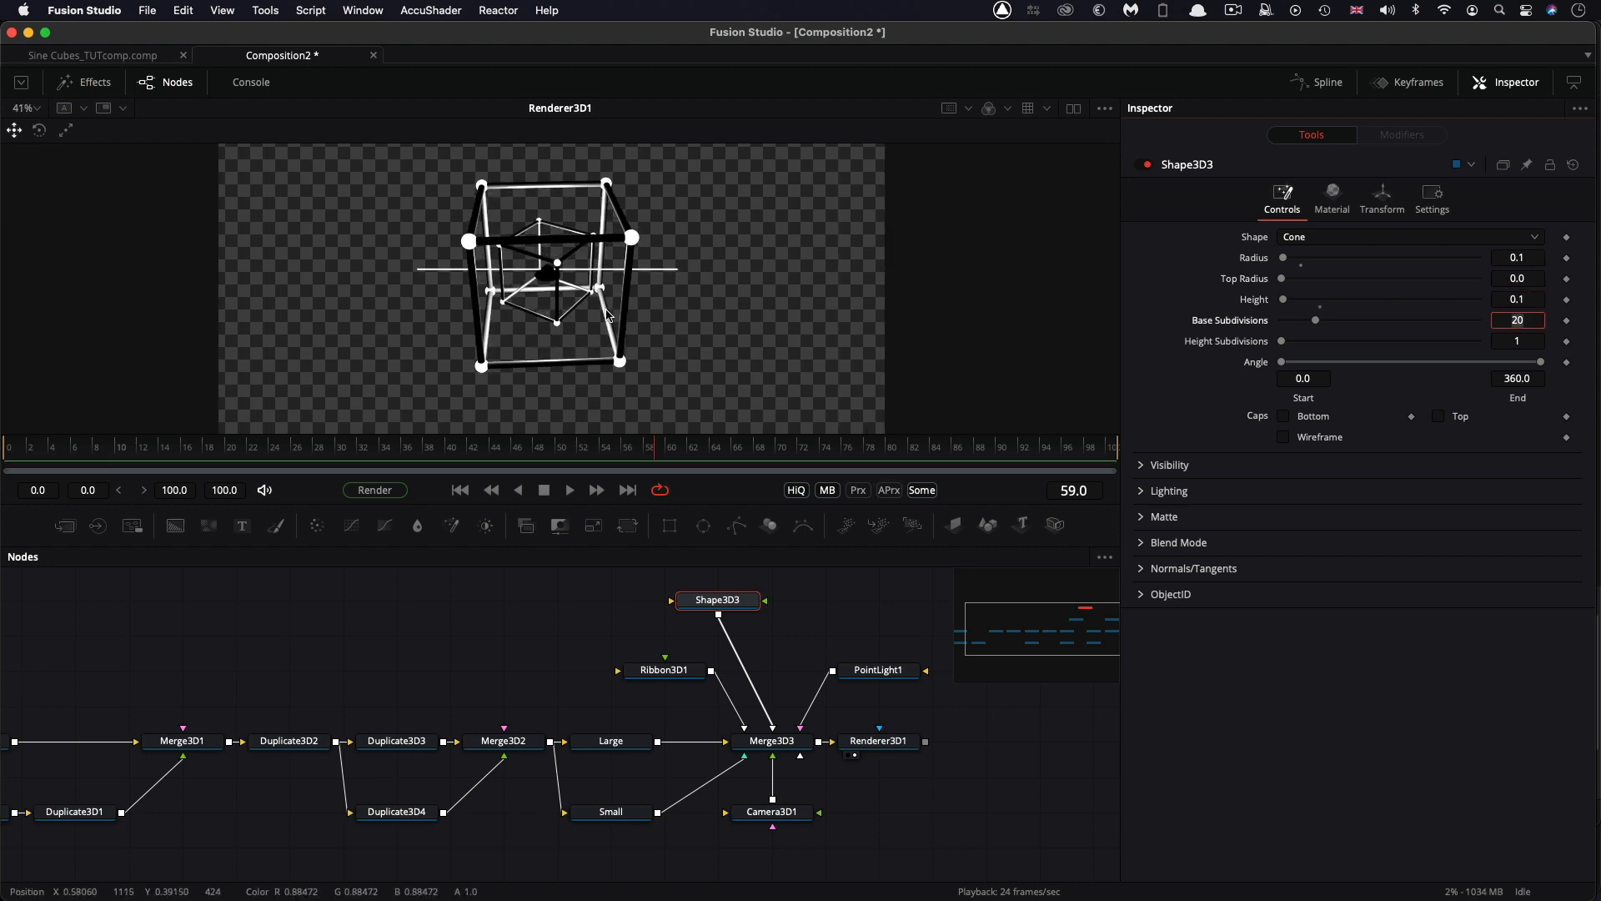
pyautogui.click(1332, 199)
pyautogui.moveTo(1469, 277); pyautogui.dragTo(1282, 277)
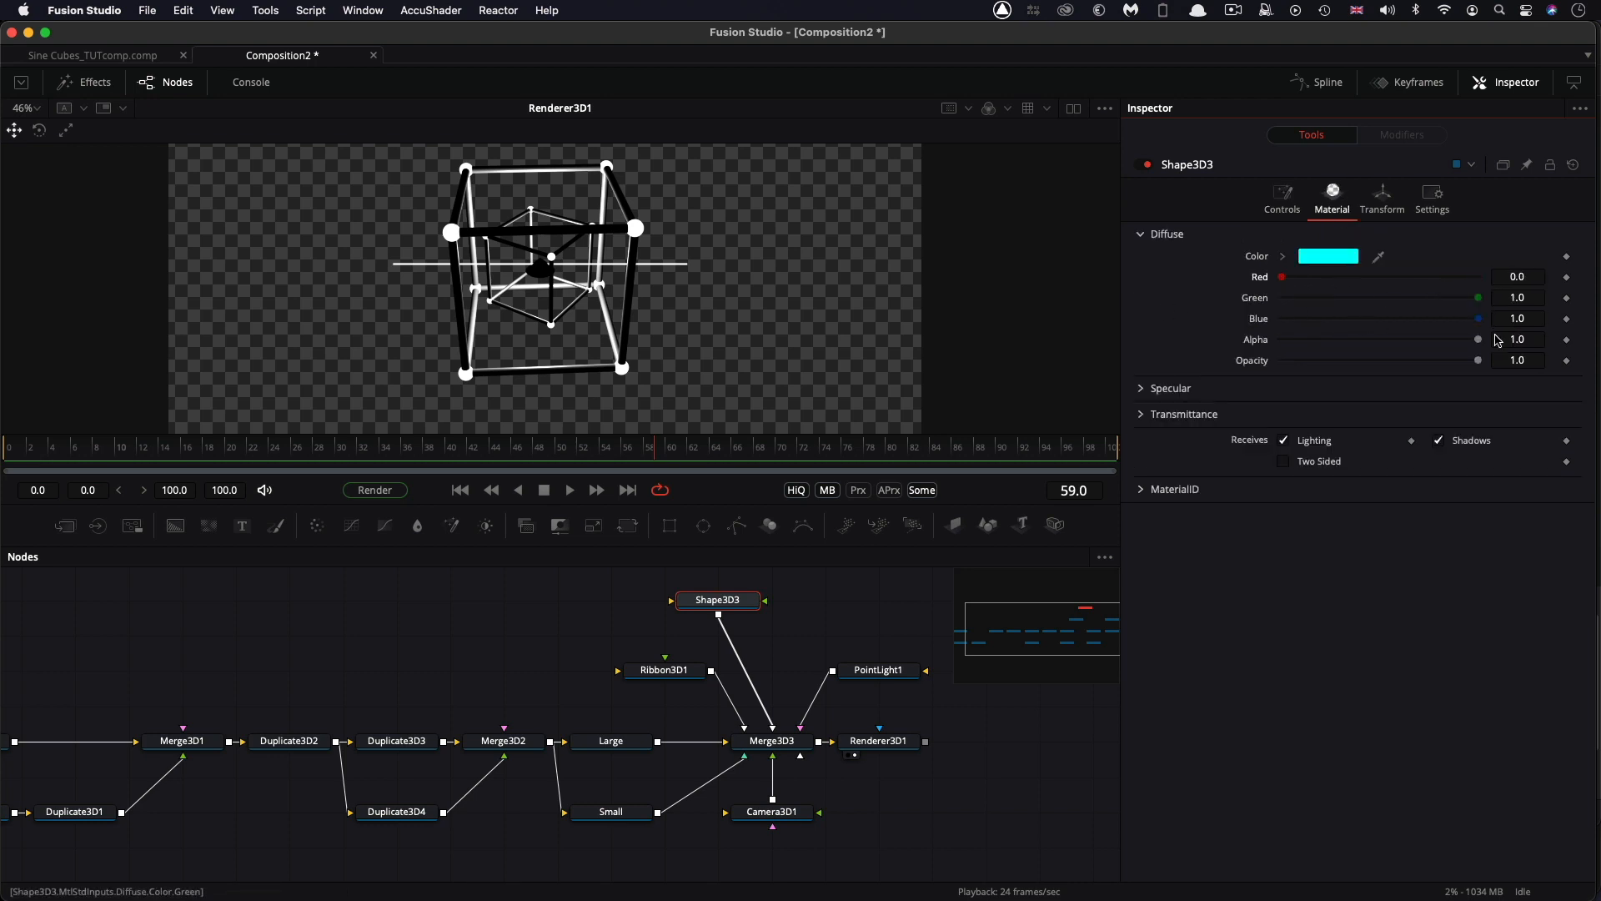
pyautogui.moveTo(1479, 319); pyautogui.dragTo(1281, 319)
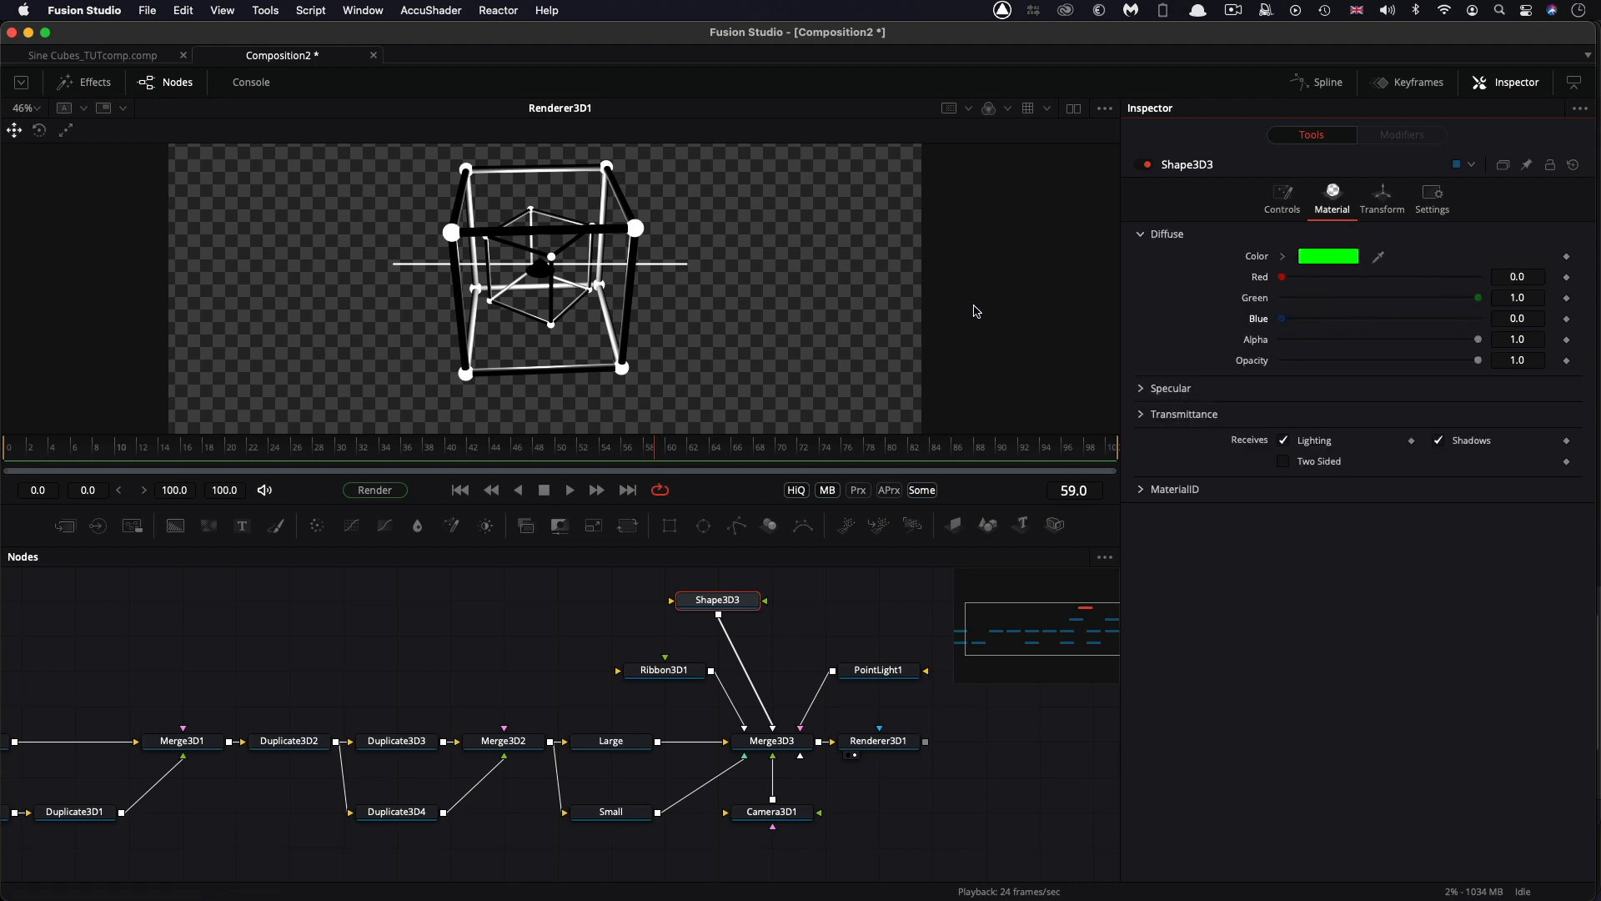
pyautogui.click(1284, 440)
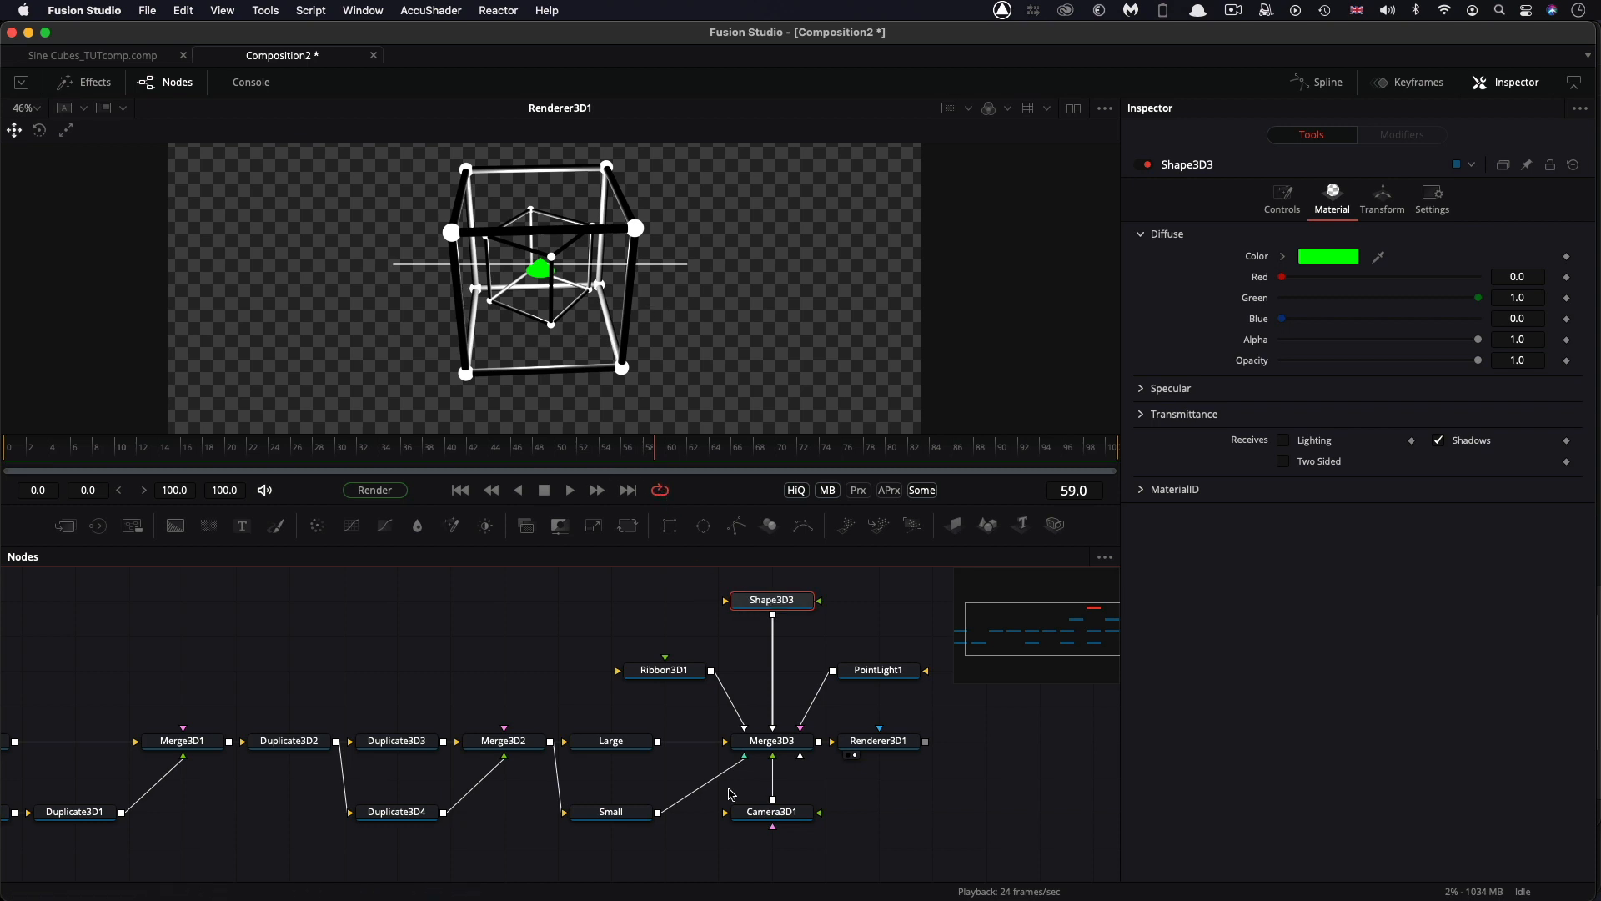
# Show the controls of Large and Shape3D3 together, with the cone's transform settings open and Large's translation section collapsed.
pyautogui.click(621, 747)
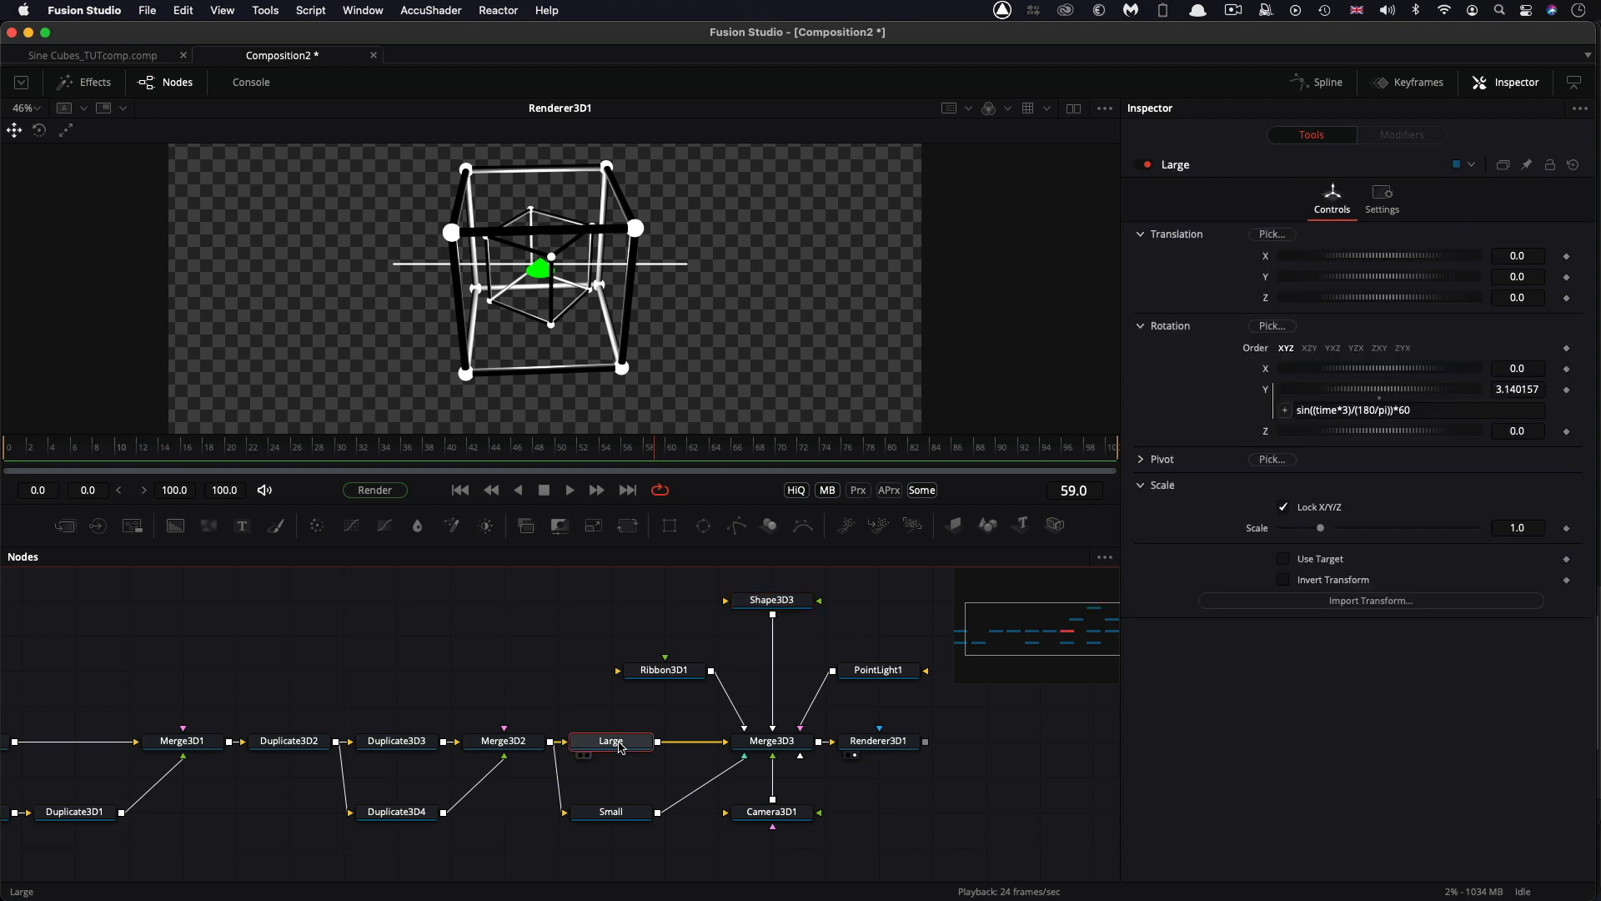
pyautogui.keyDown('ctrl'); pyautogui.click(777, 606); pyautogui.keyUp('ctrl')
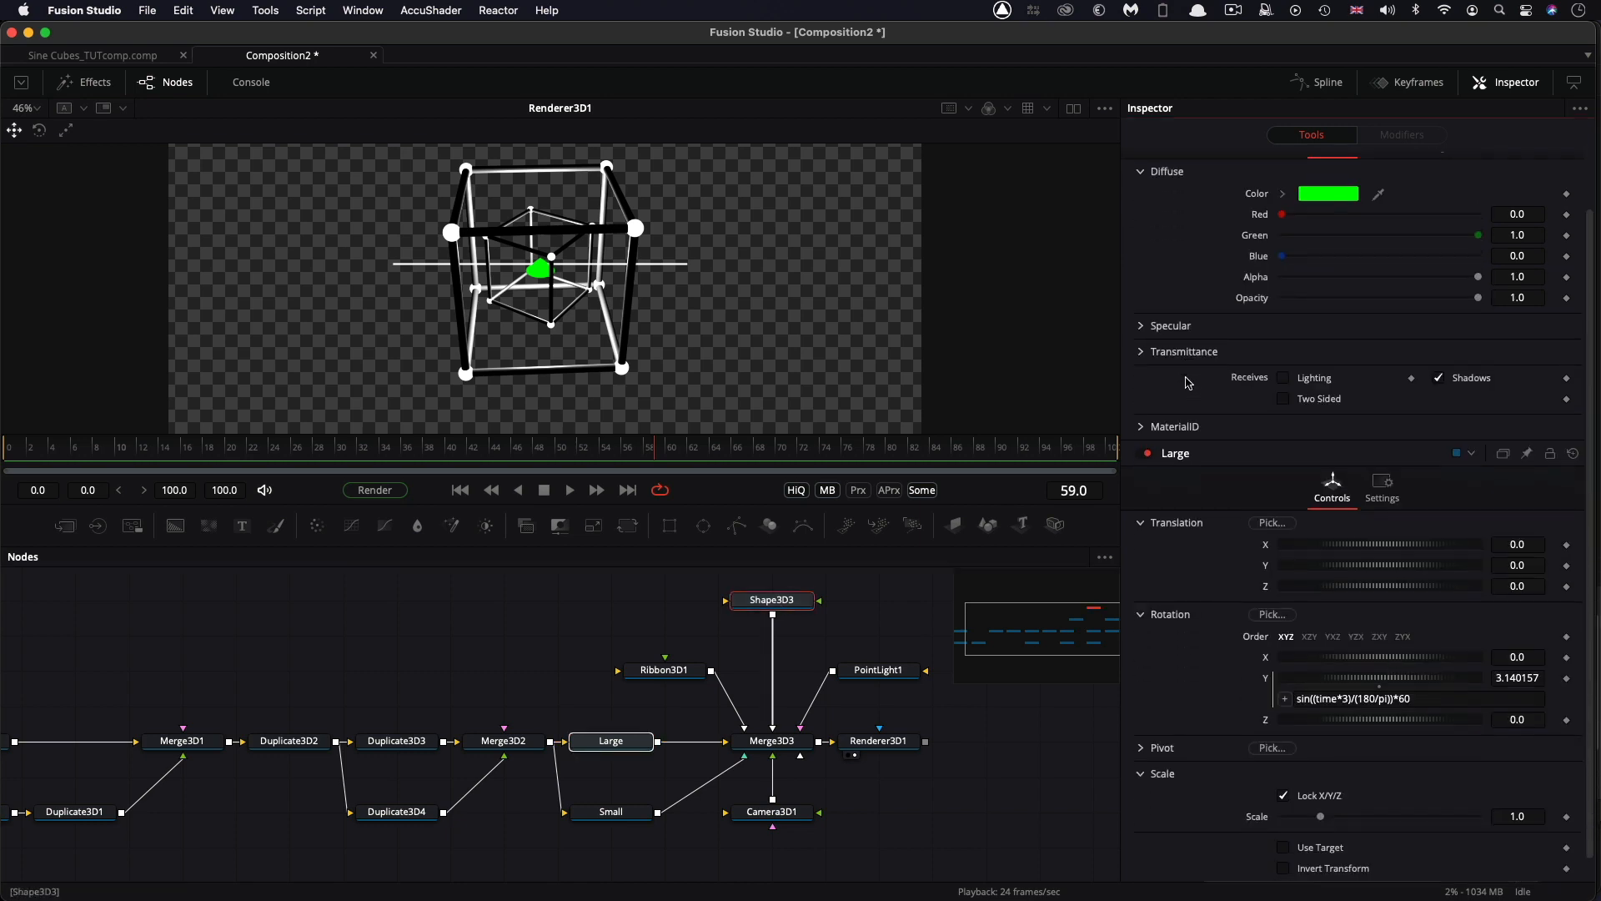
pyautogui.scroll(1, 1251, 334)
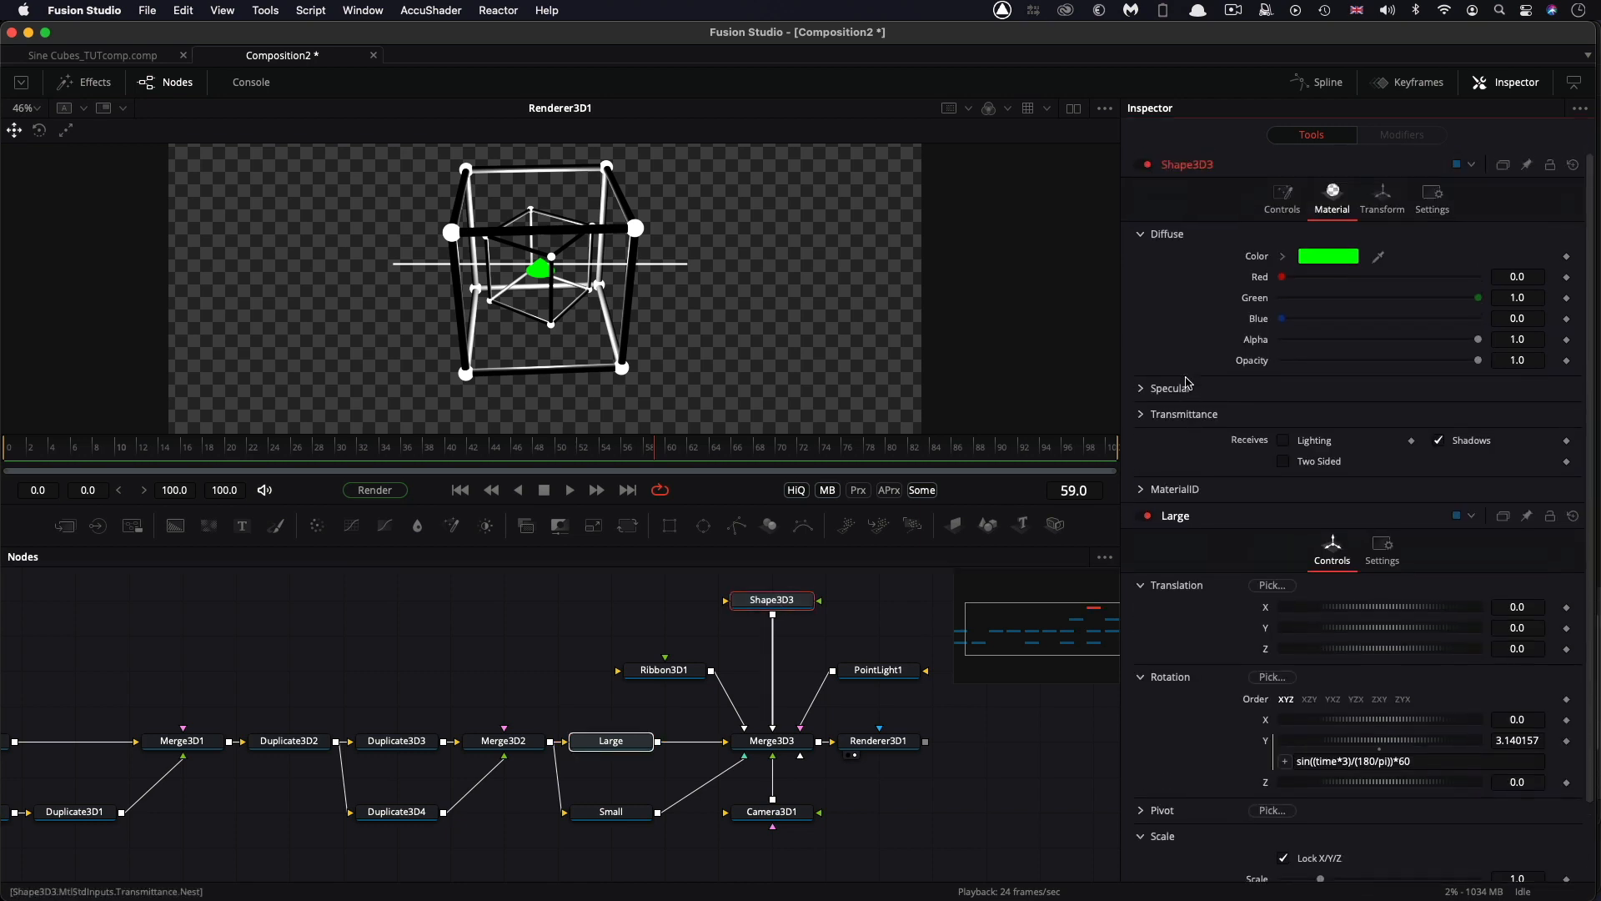
pyautogui.click(1386, 197)
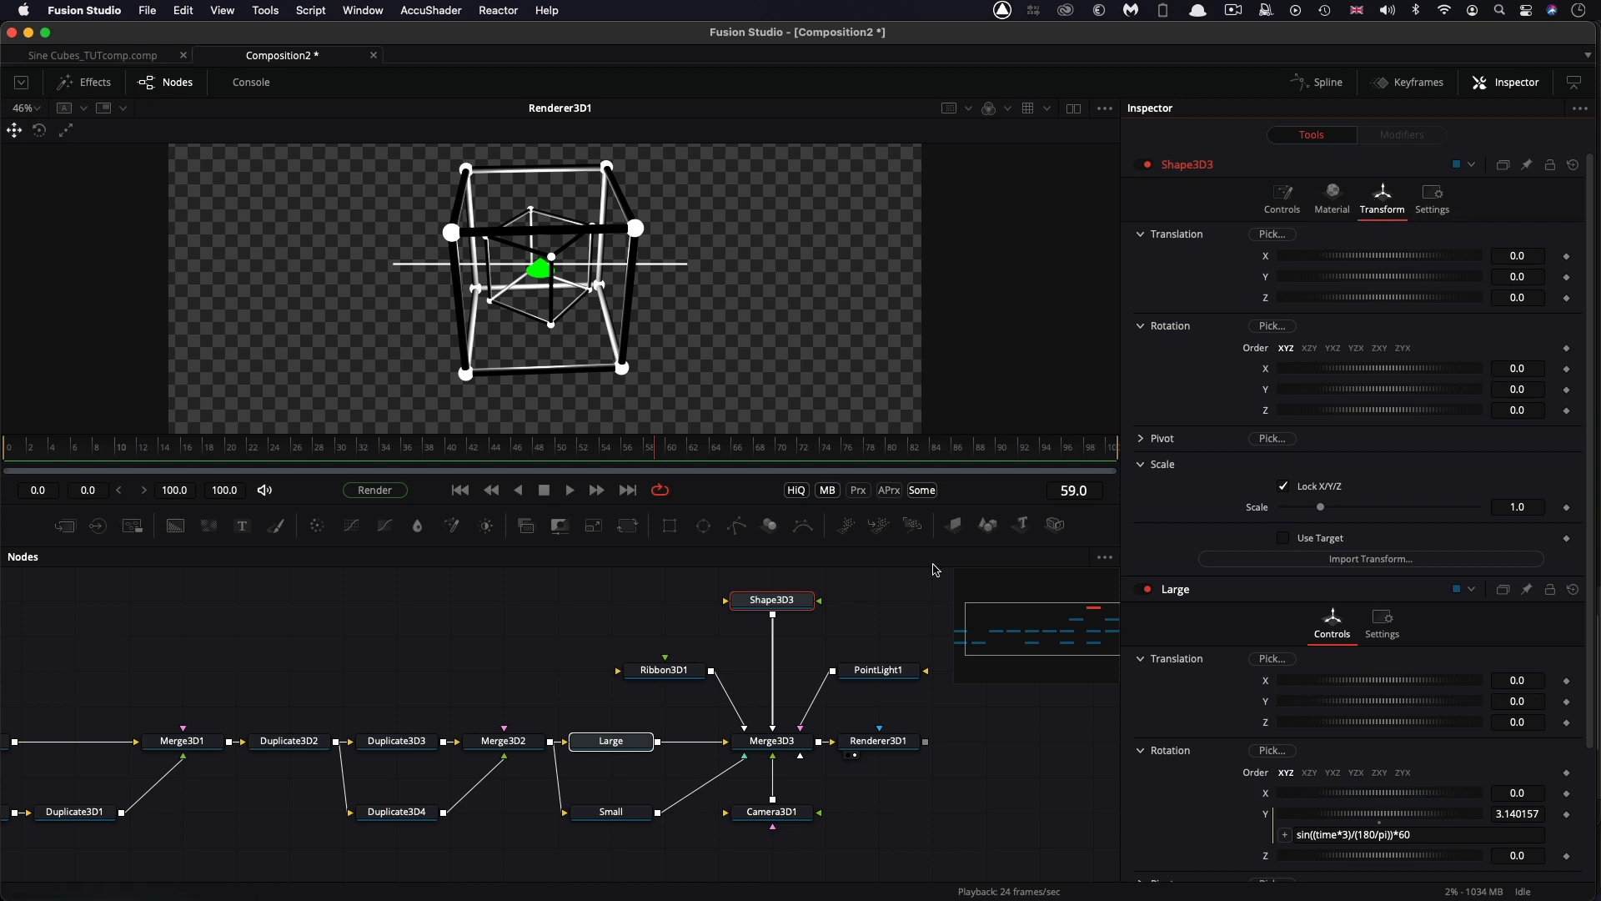
pyautogui.scroll(-3, 1255, 550)
pyautogui.scroll(-2, 1234, 546)
pyautogui.click(1141, 499)
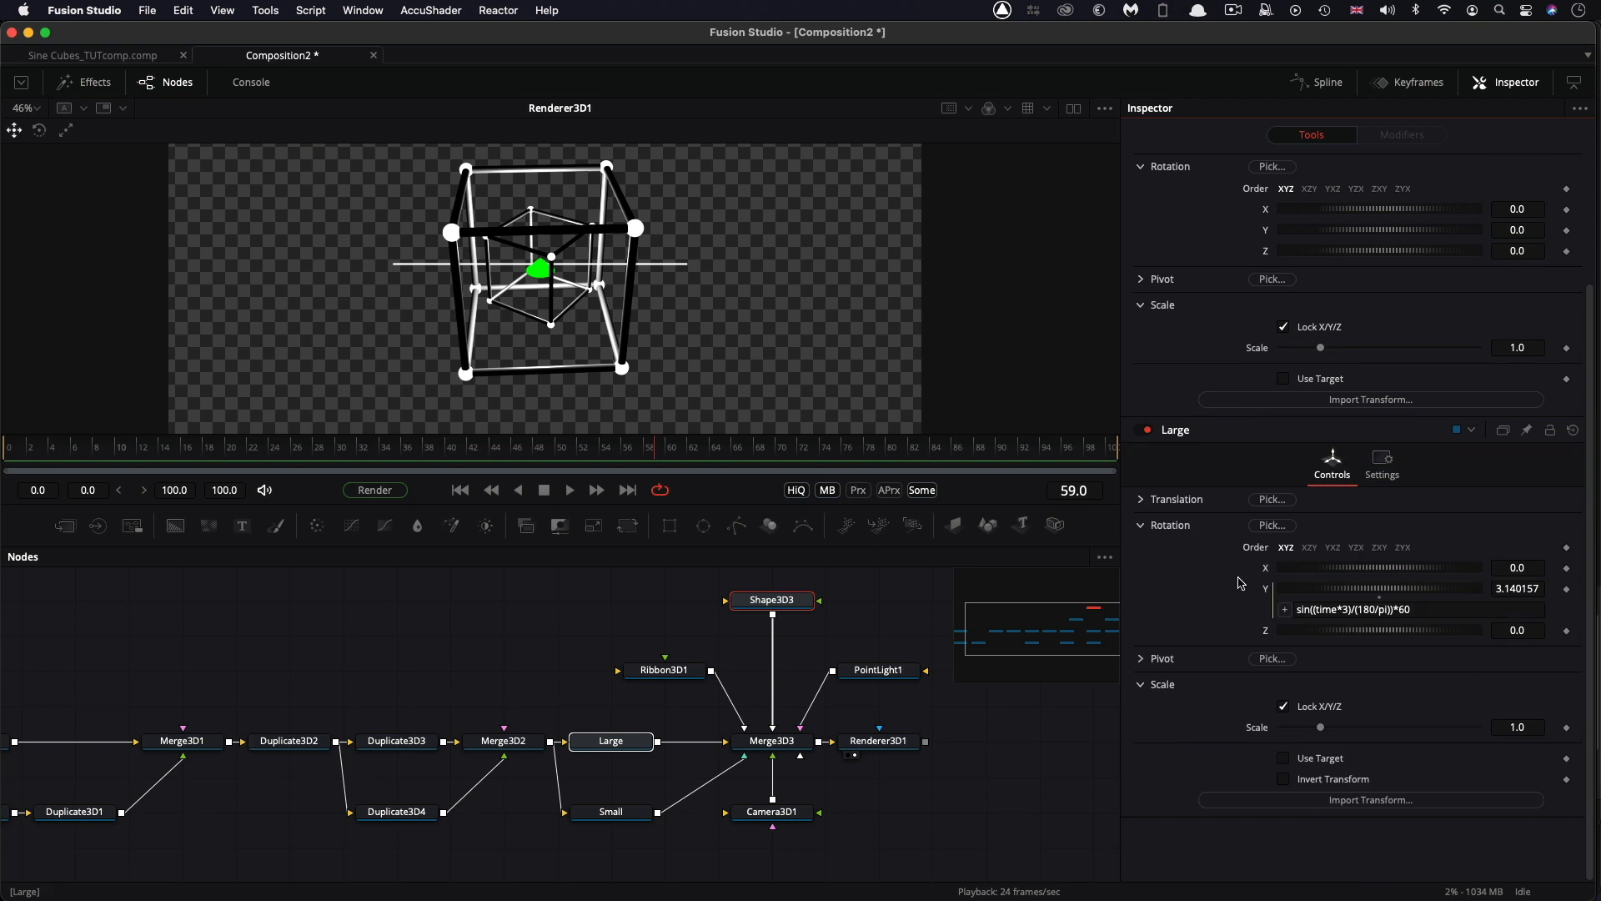
pyautogui.scroll(4, 1377, 671)
pyautogui.scroll(1, 1376, 672)
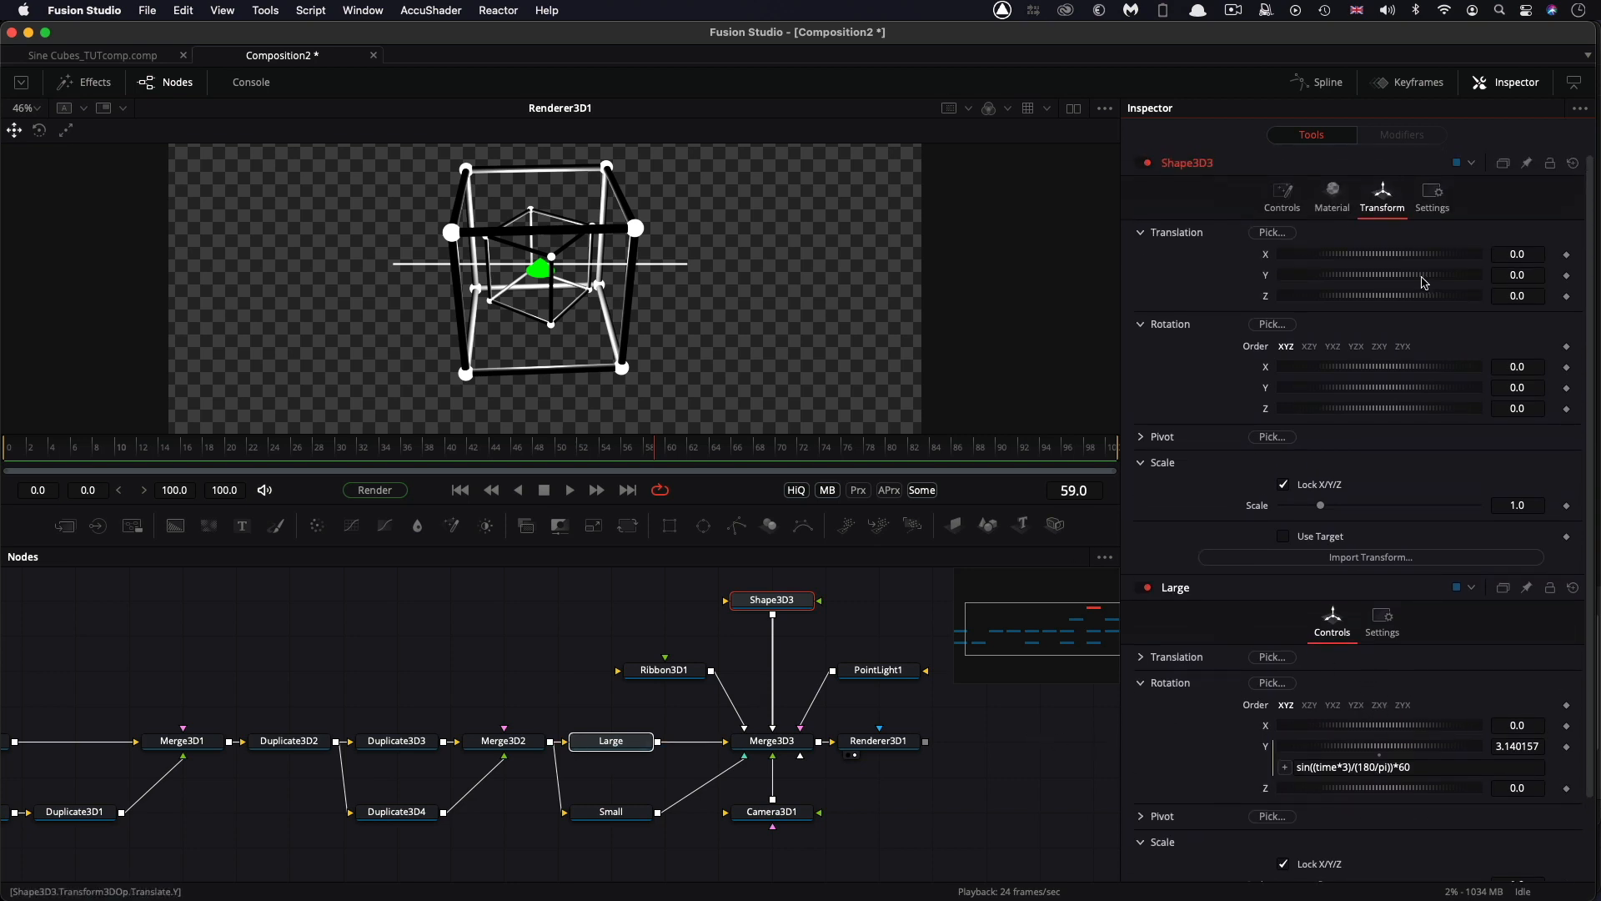
# Add an expression to the cone's X translation and link it to Large's Y rotation, giving Large.Transform3DOp.Rotate.Y.
pyautogui.rightClick(1371, 256)
pyautogui.click(1434, 499)
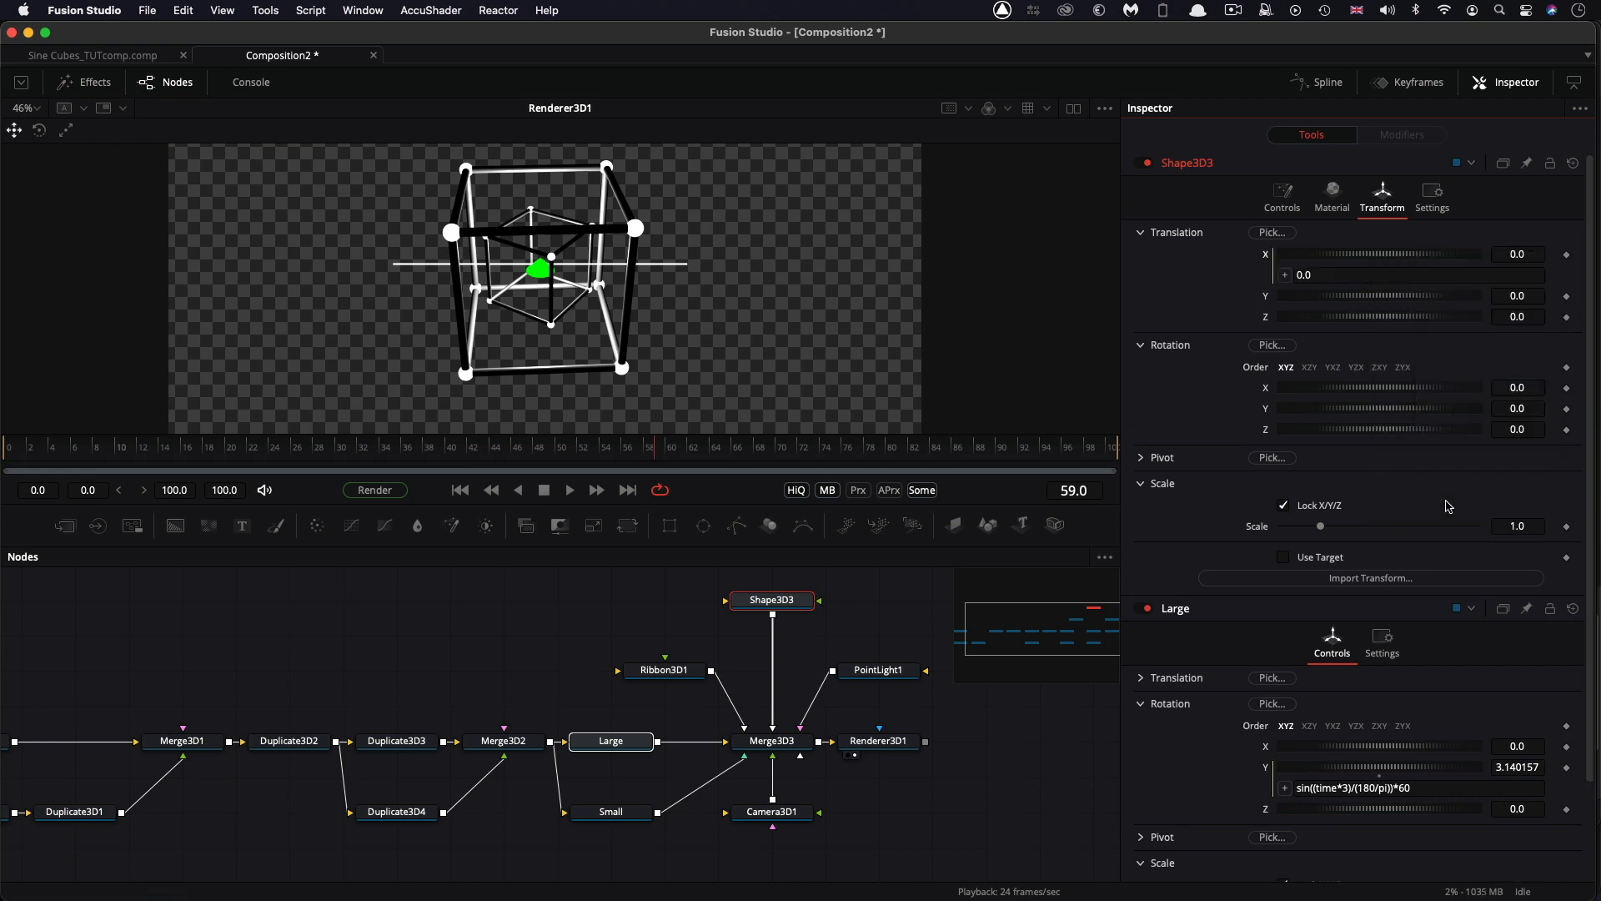
pyautogui.moveTo(1286, 278); pyautogui.dragTo(1354, 766)
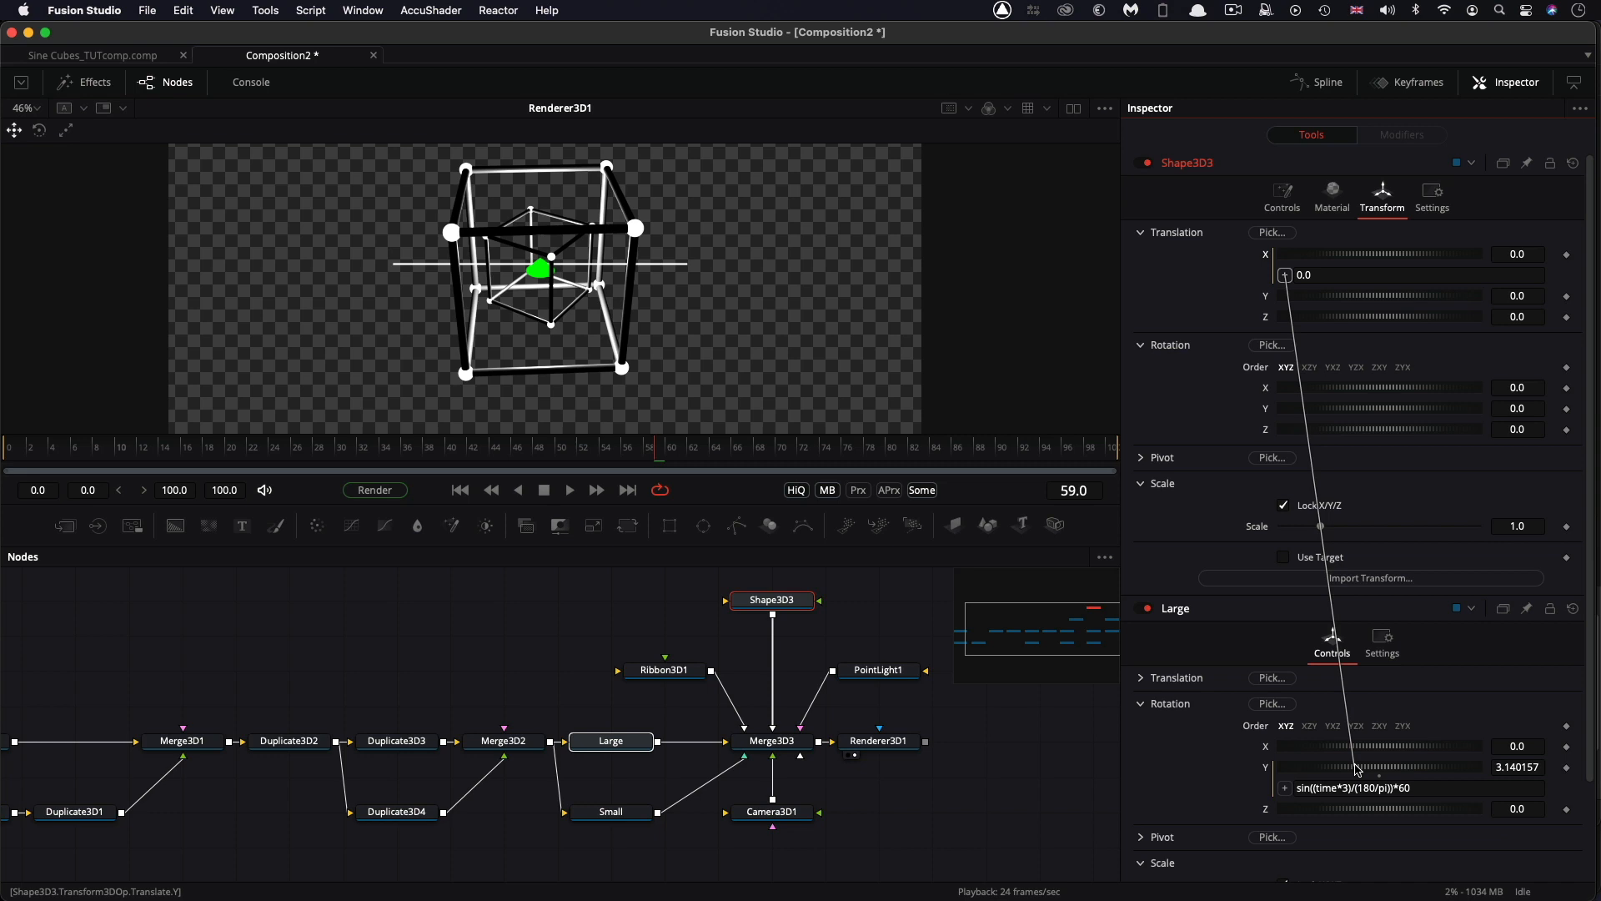
pyautogui.moveTo(1355, 766); pyautogui.dragTo(1356, 769)
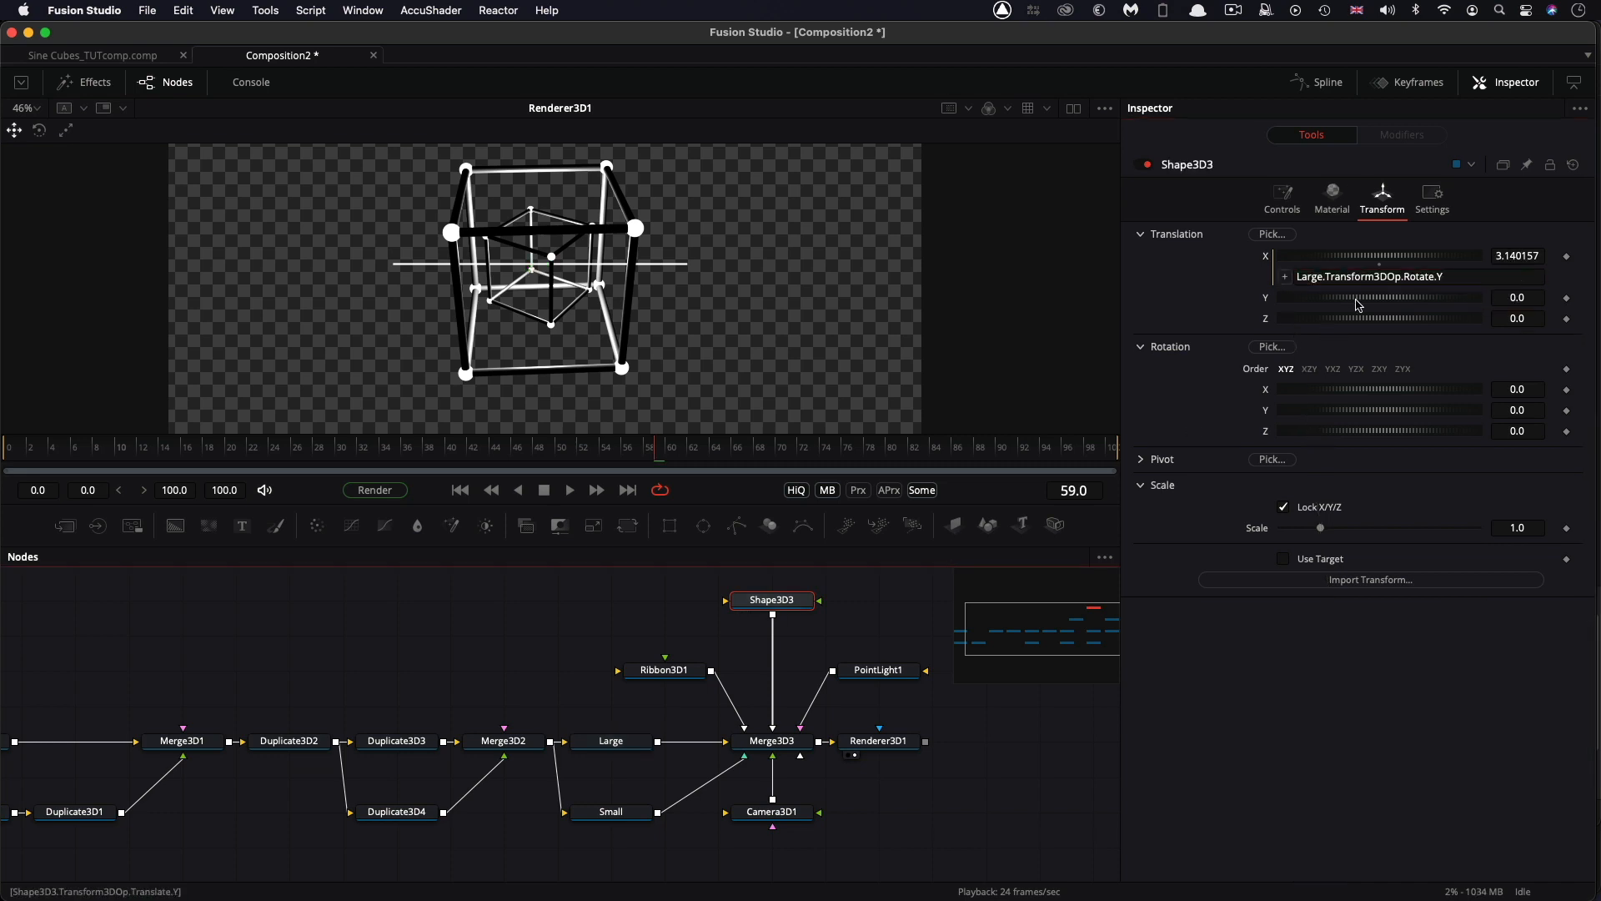
# Wrap the cone's X translation expression in a sine, giving sin(Large.Transform3DOp.Rotate.Y), and play the animation to check it.
pyautogui.click(1293, 276)
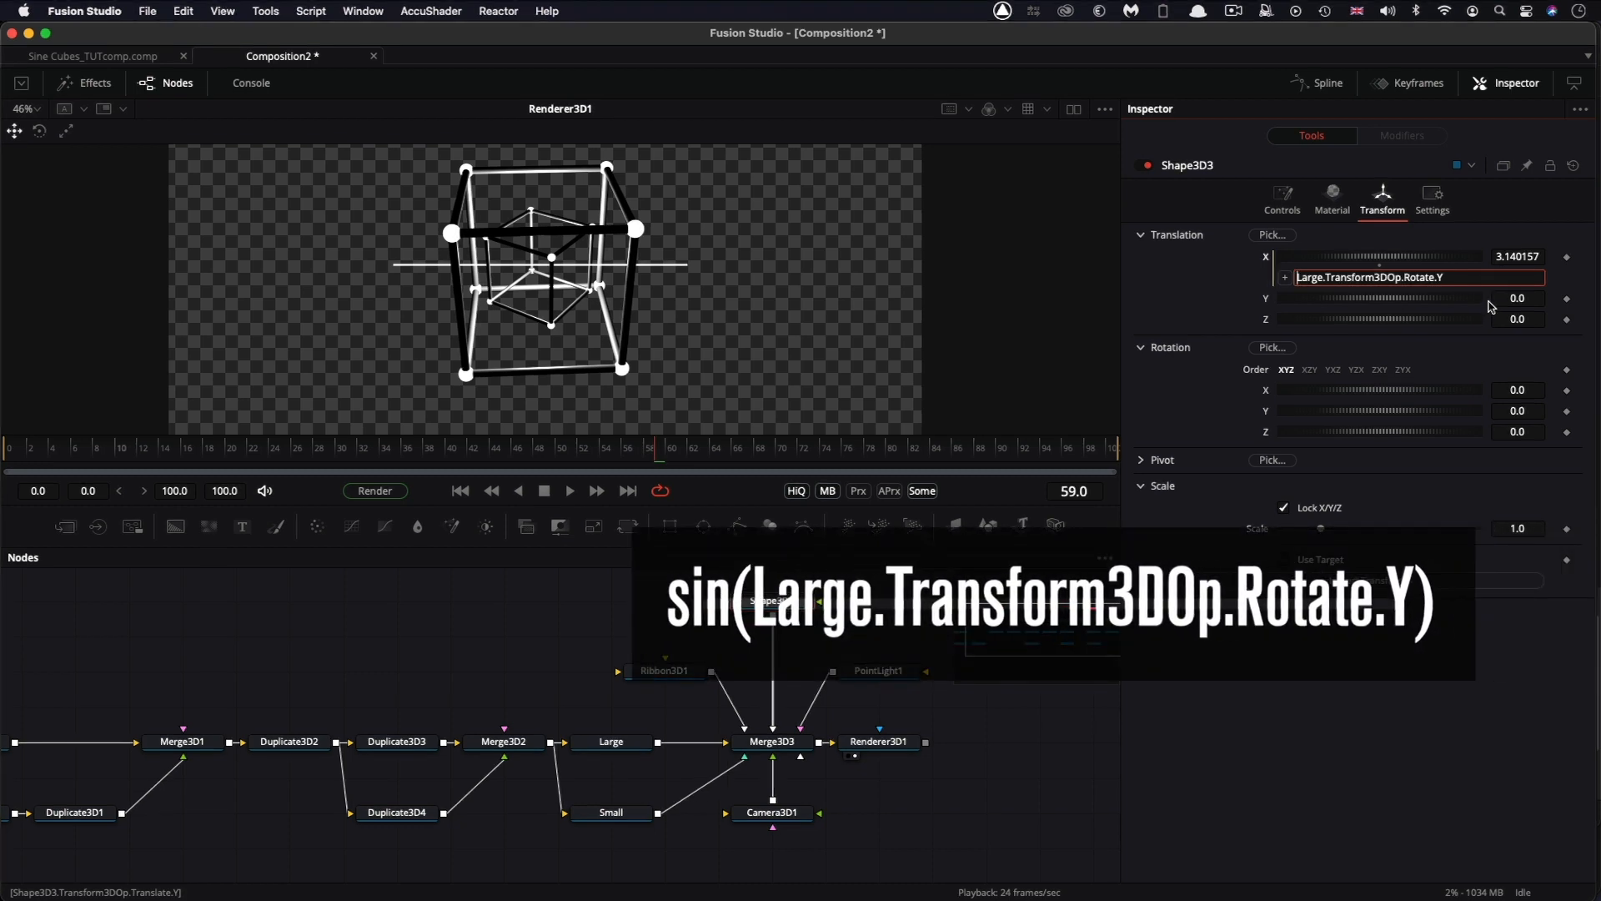
pyautogui.write('sin(')
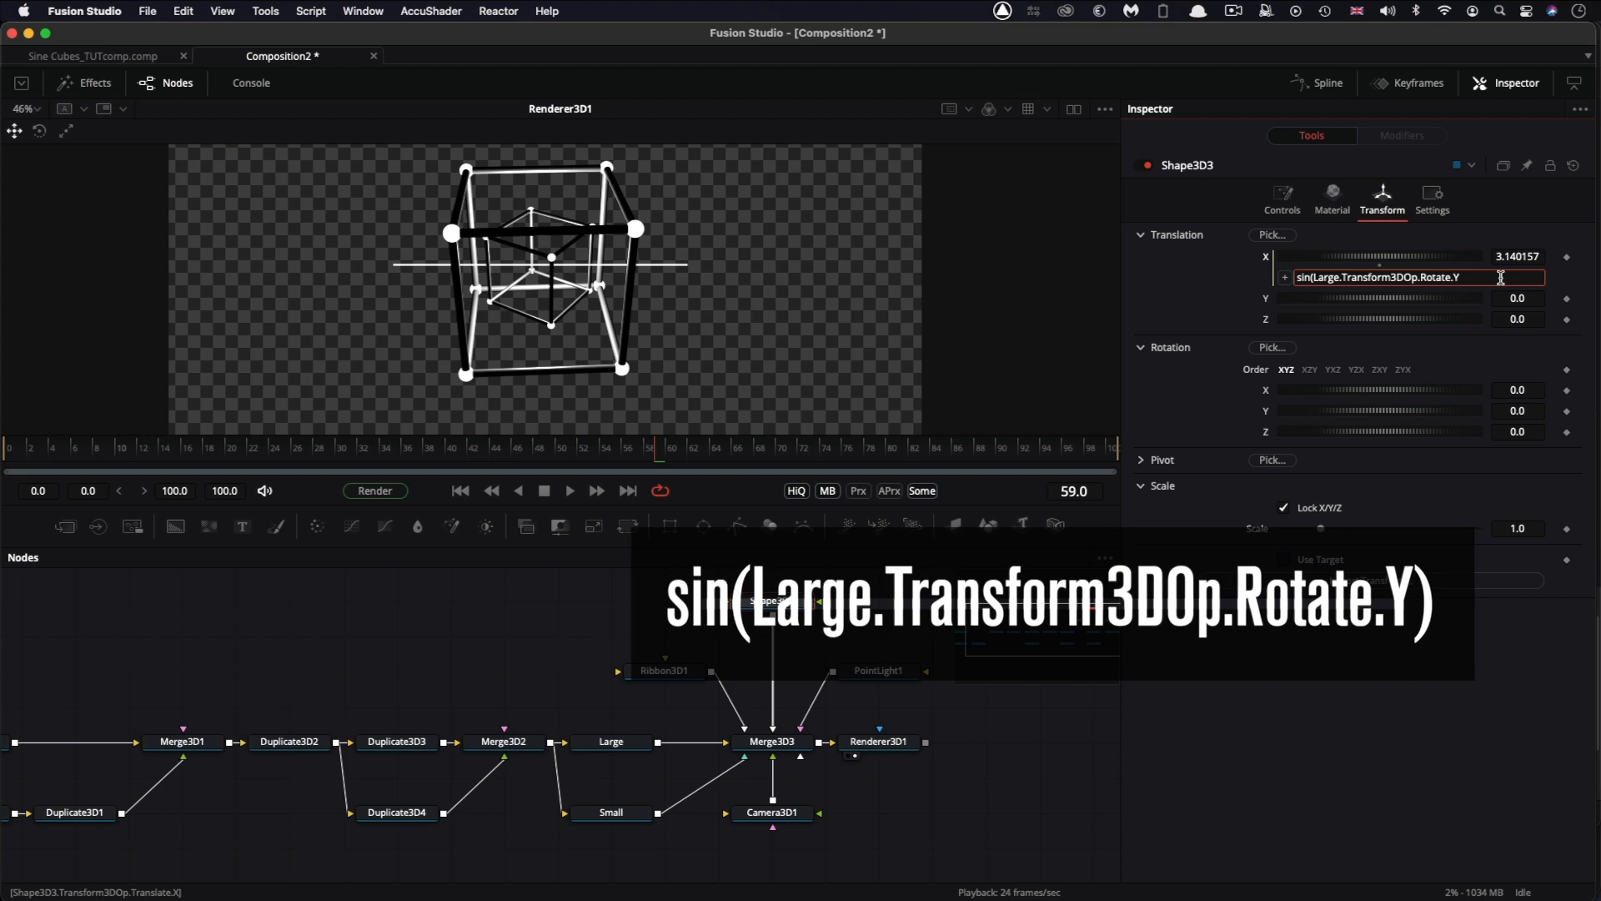
pyautogui.write(')')
pyautogui.press('Tab')
pyautogui.click(501, 458)
pyautogui.moveTo(501, 457)
pyautogui.mouseDown()
pyautogui.moveTo(329, 451)
pyautogui.moveTo(500, 456)
pyautogui.moveTo(476, 463)
pyautogui.mouseUp()
pyautogui.click(567, 492)
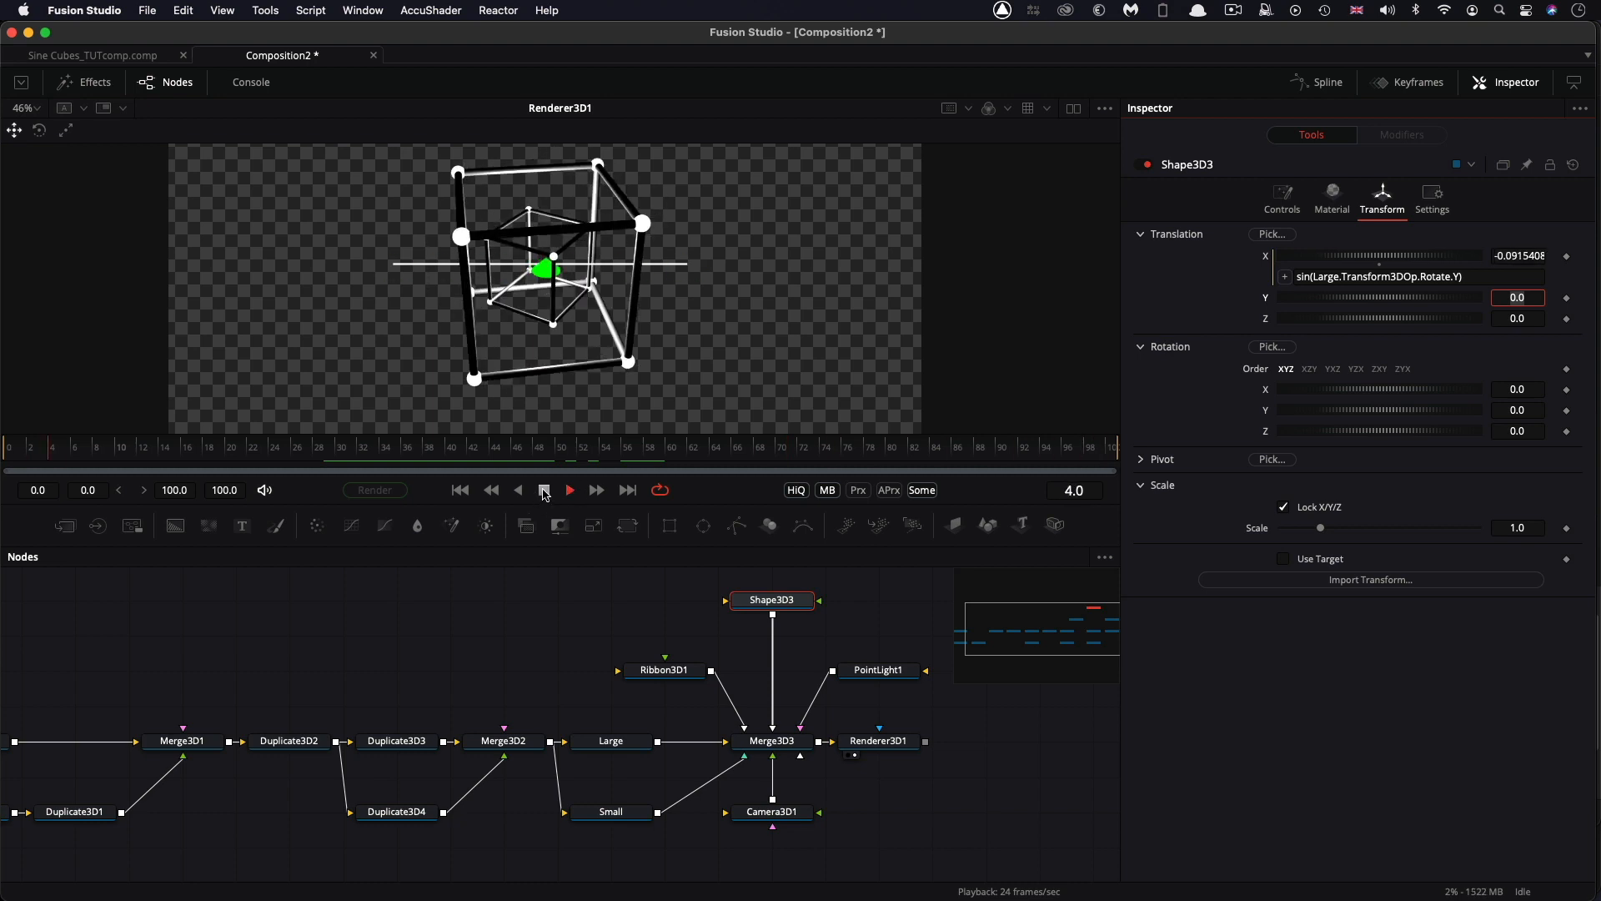
pyautogui.press('space')
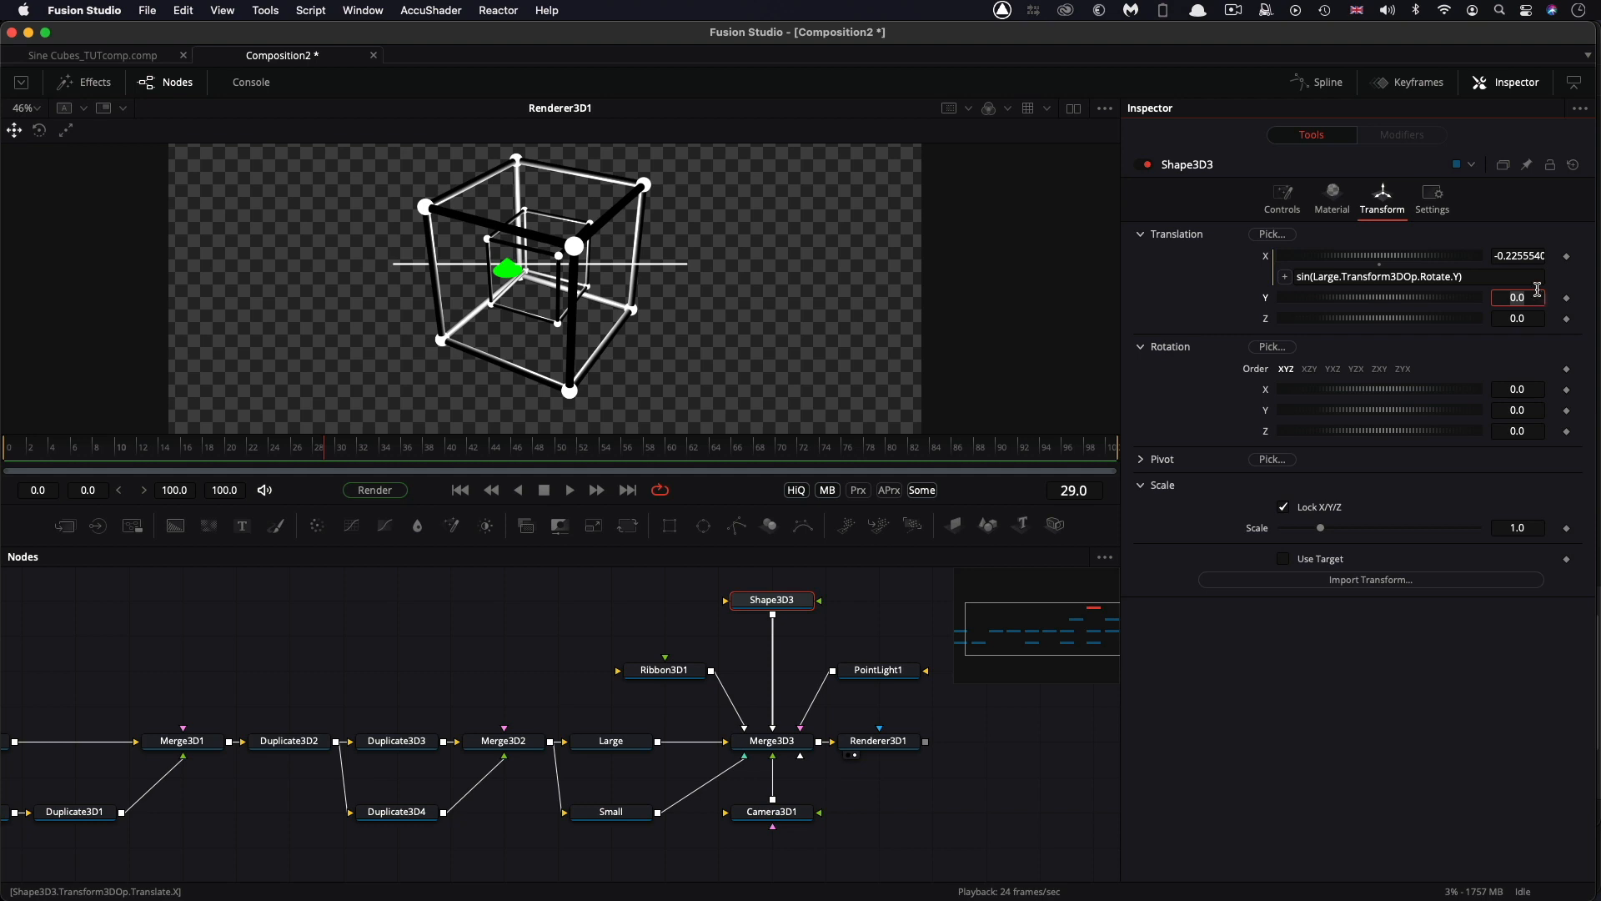
# Convert the sine's angle to radians, making the X expression sin(Large.Transform3DOp.Rotate.Y/(180/pi)), and preview the motion.
pyautogui.click(1458, 278)
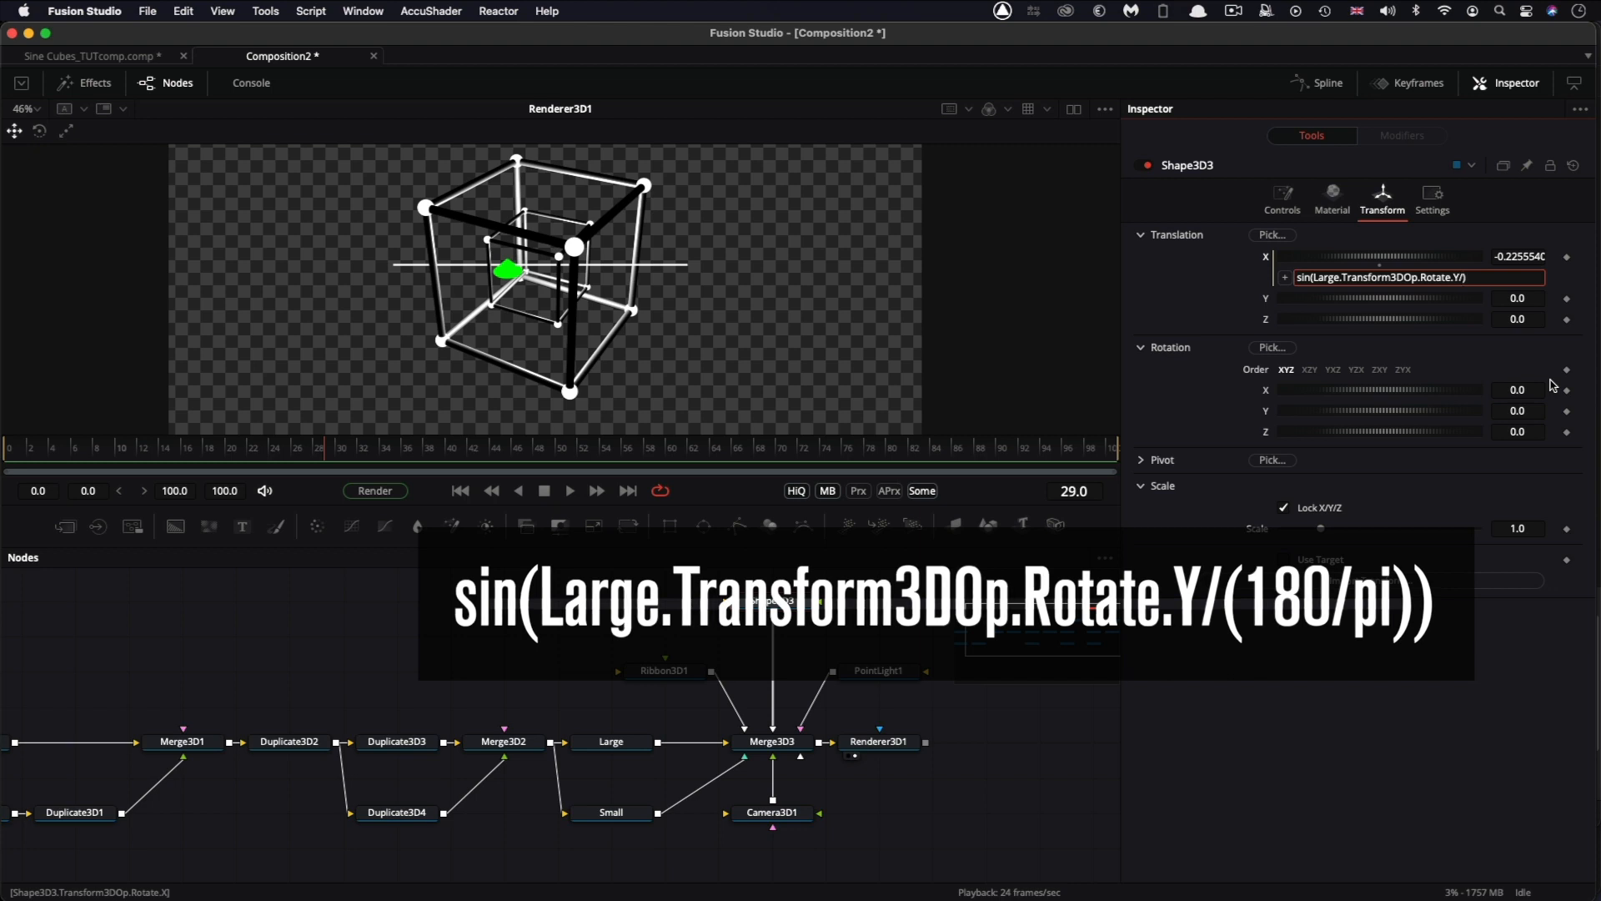
pyautogui.write('/(180/pi')
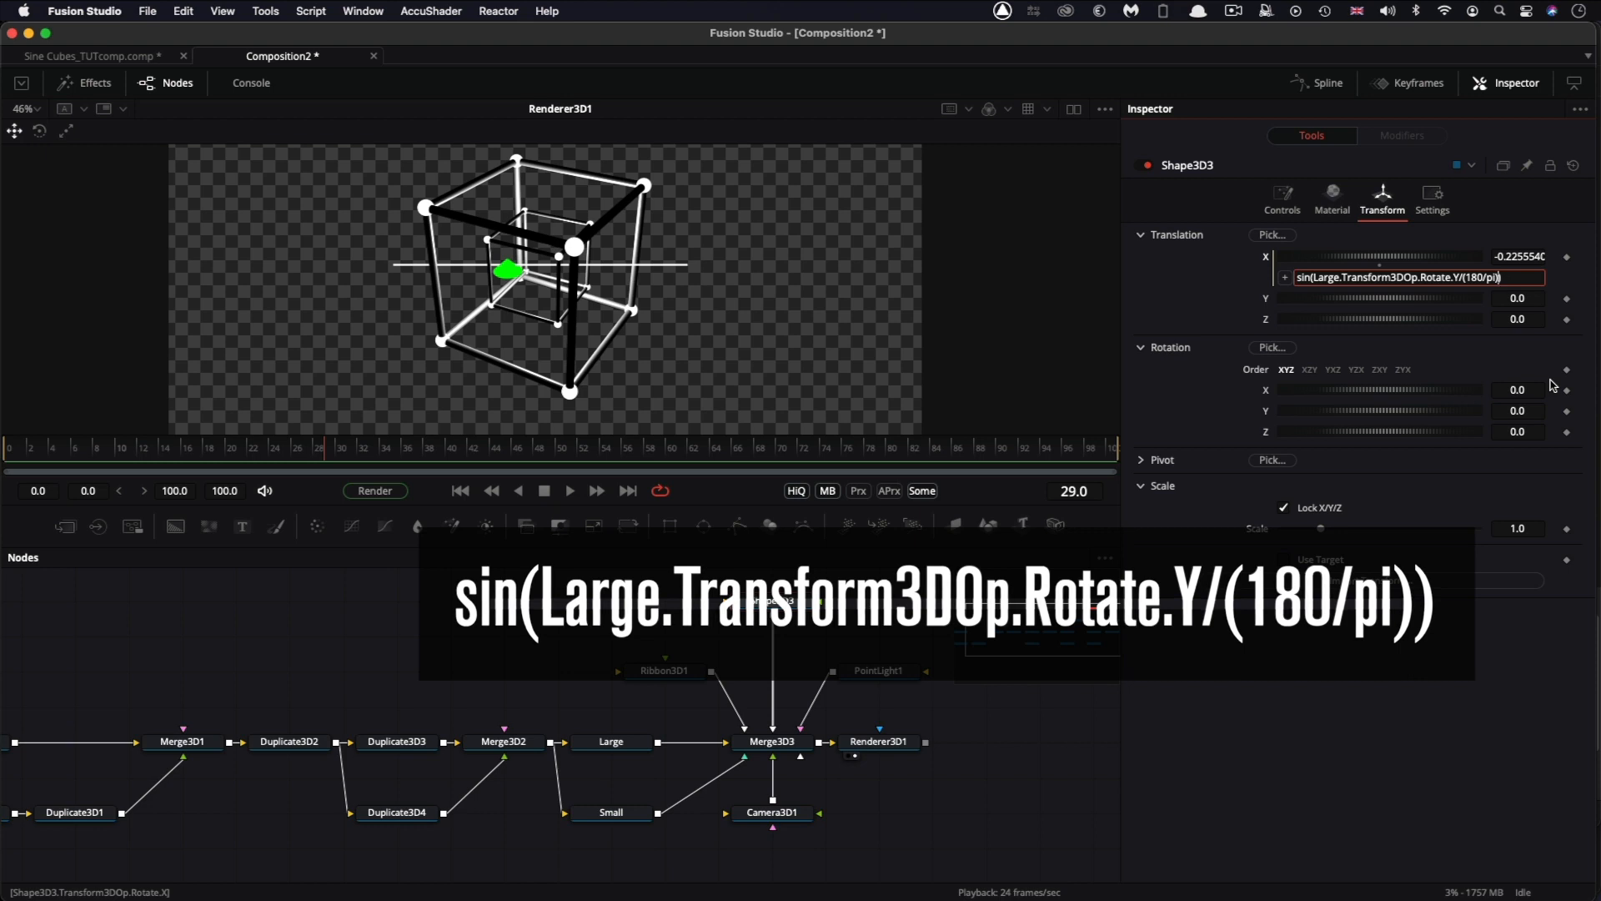
pyautogui.press('Tab')
pyautogui.click(570, 492)
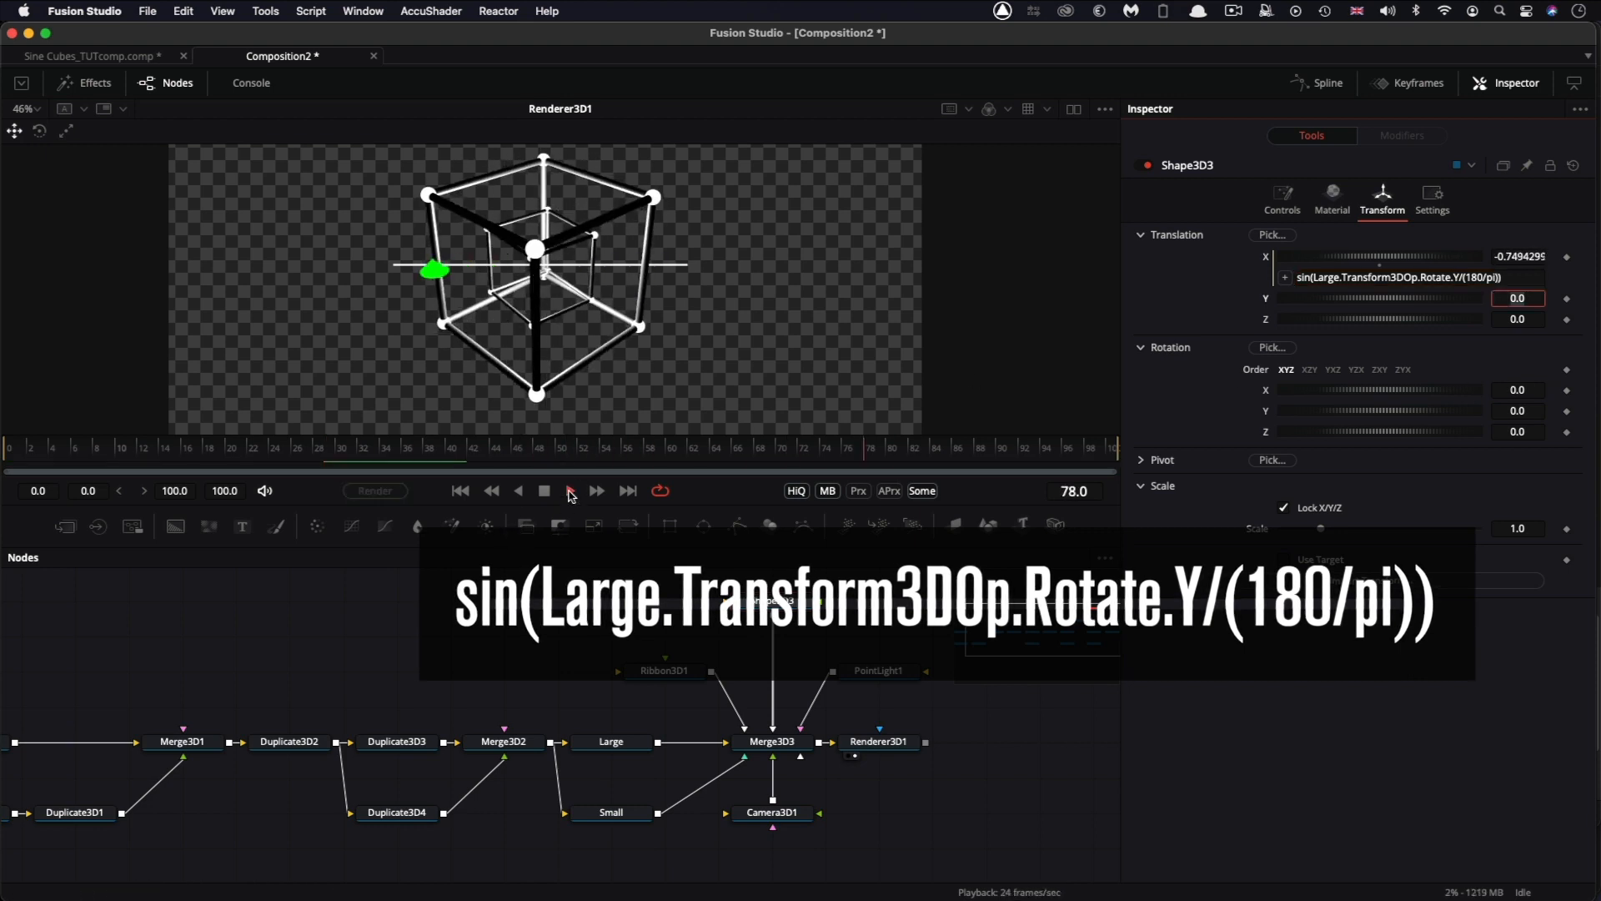
pyautogui.click(544, 491)
# Copy the X expression to a new Z translation expression, change it to cos(Large.Transform3DOp.Rotate.Y/(180/pi)), and play the animation from the start.
pyautogui.click(1536, 276)
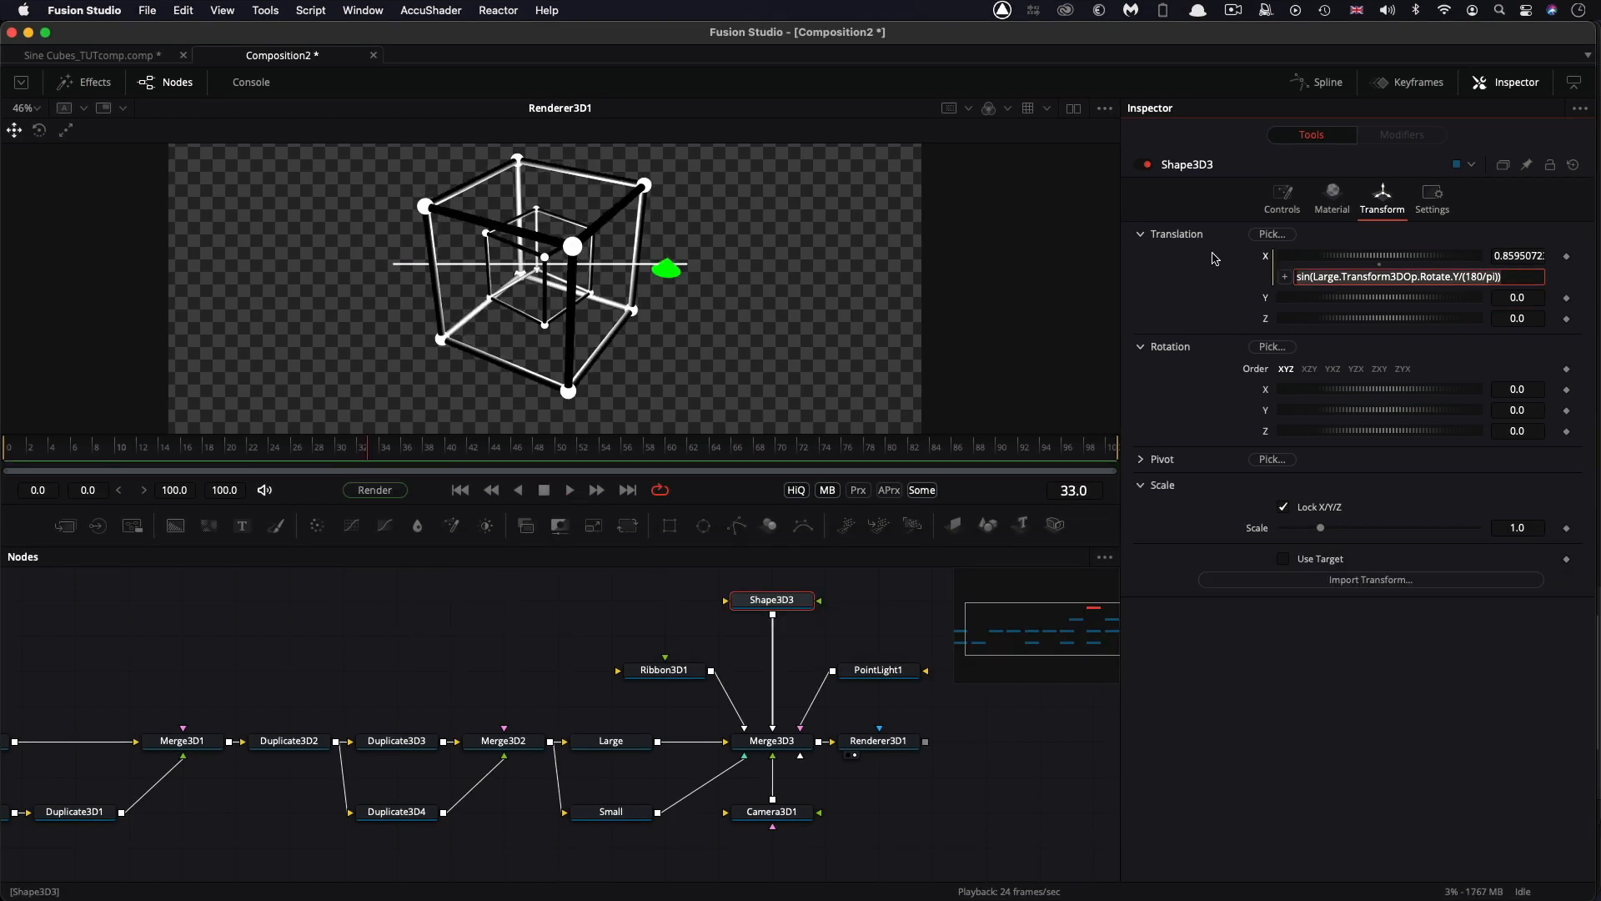
pyautogui.rightClick(1355, 320)
pyautogui.click(1404, 566)
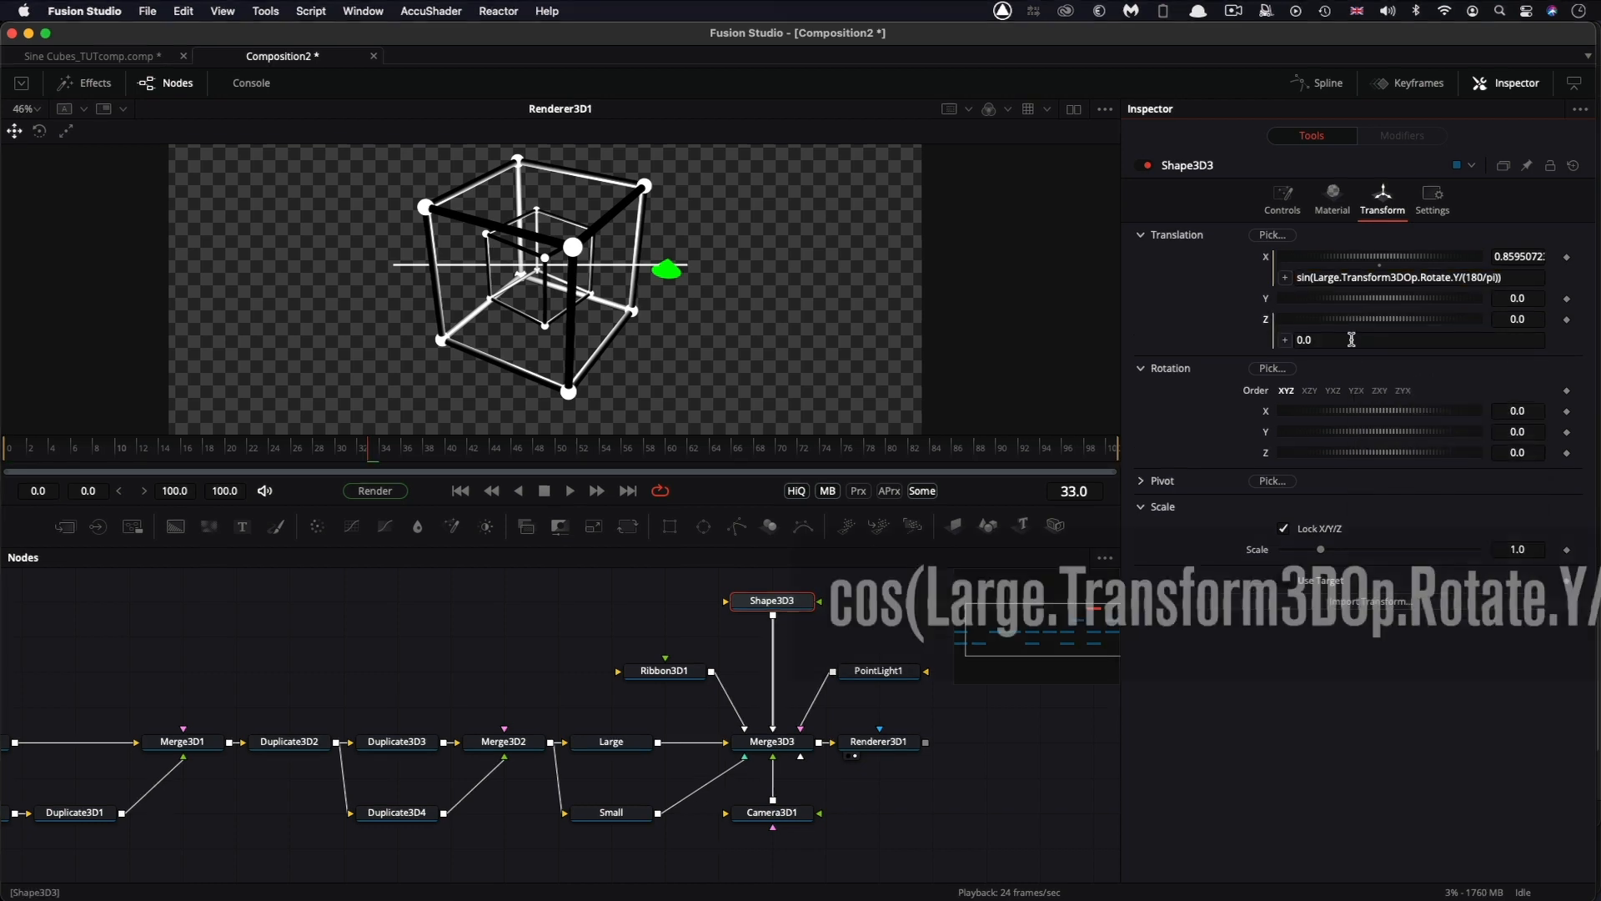
pyautogui.write('sin(Large.Transform3DOp.Rotate.Y/(180/pi))')
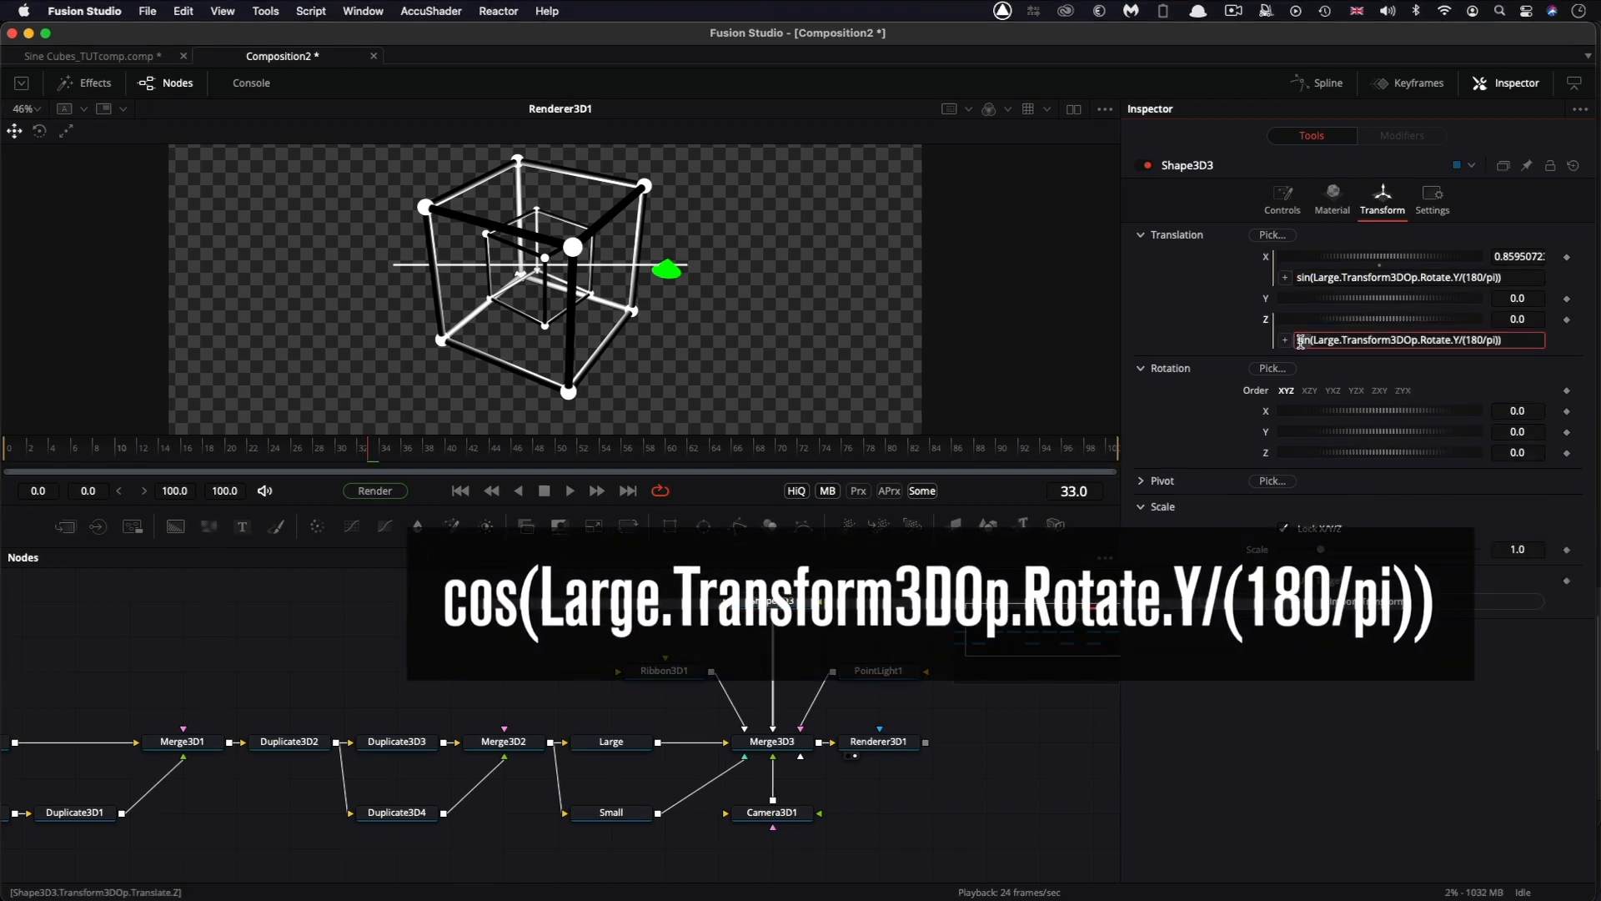
pyautogui.write('cos')
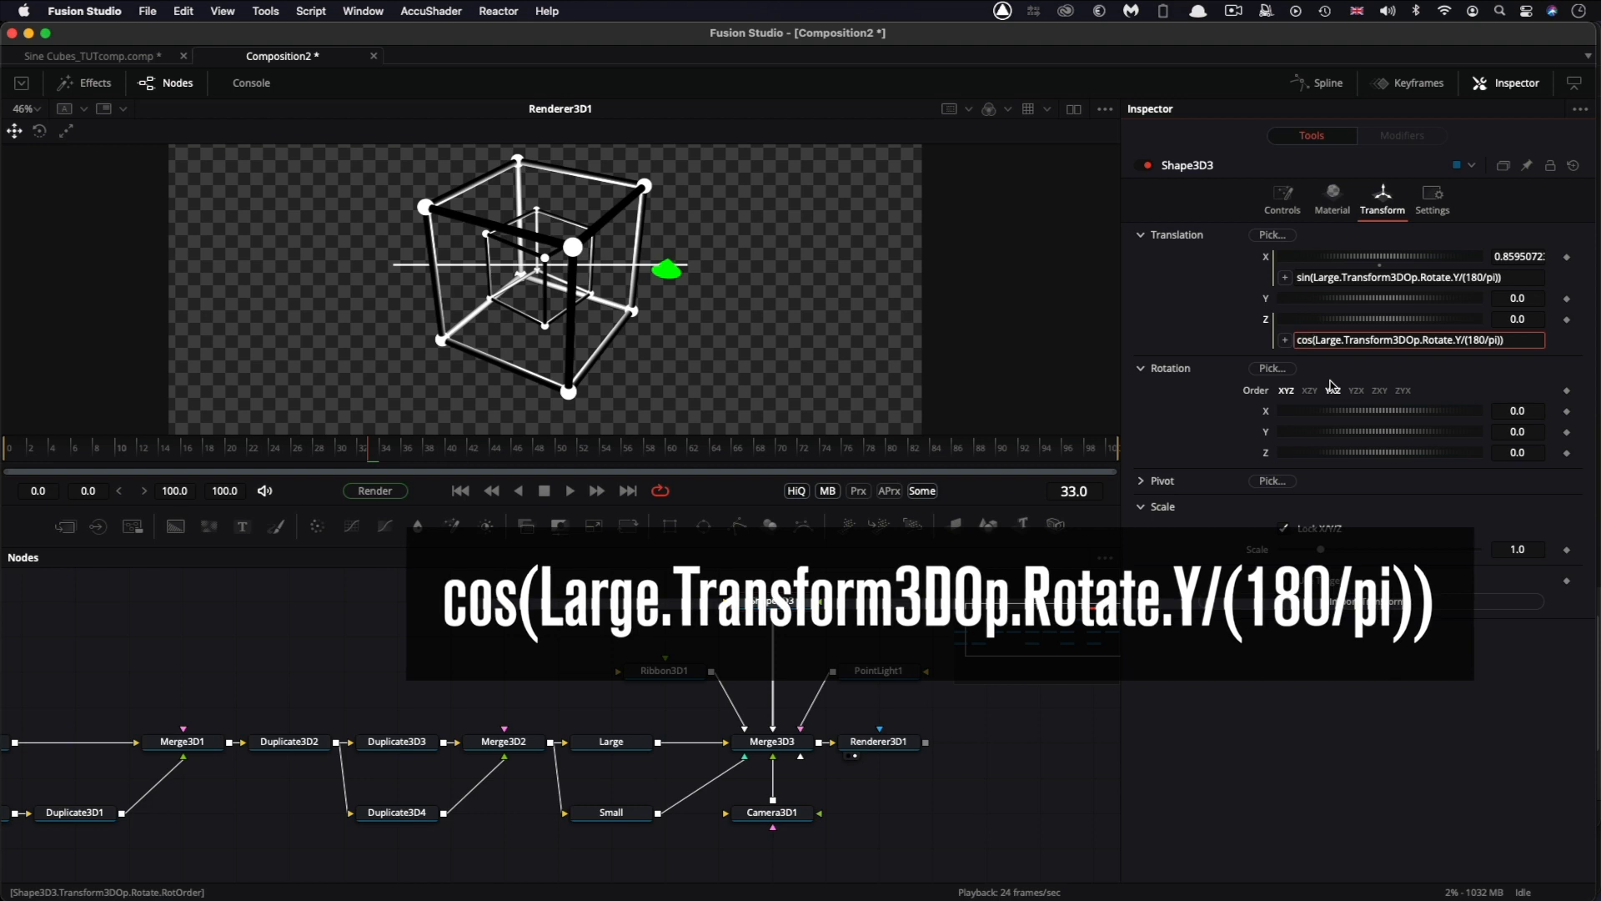
pyautogui.press('Tab')
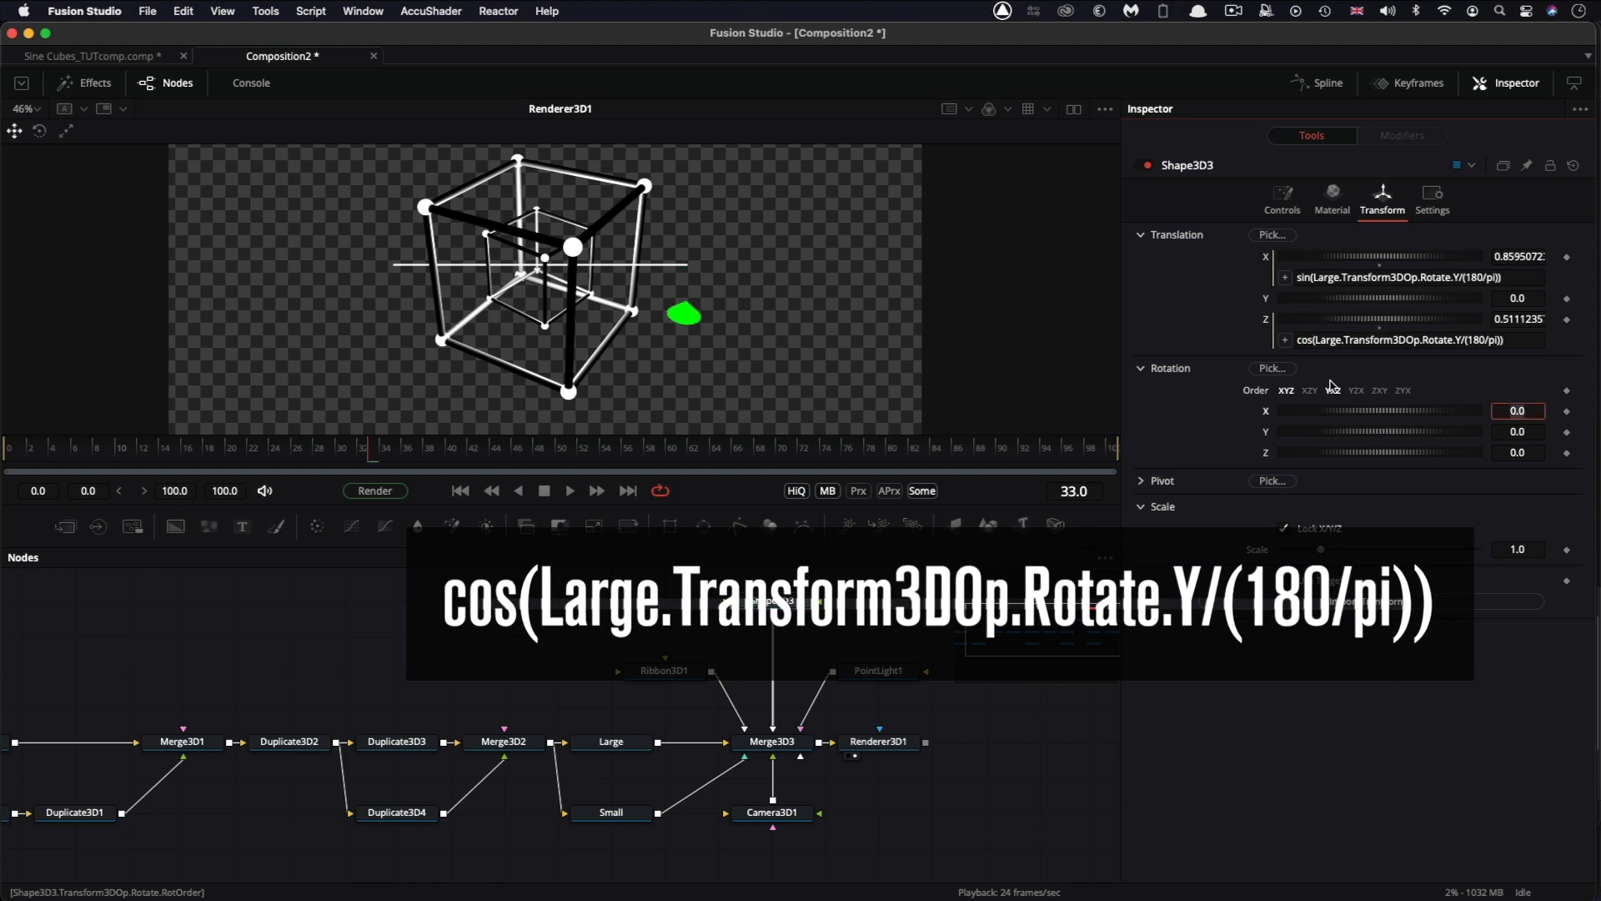
pyautogui.click(460, 490)
pyautogui.click(571, 491)
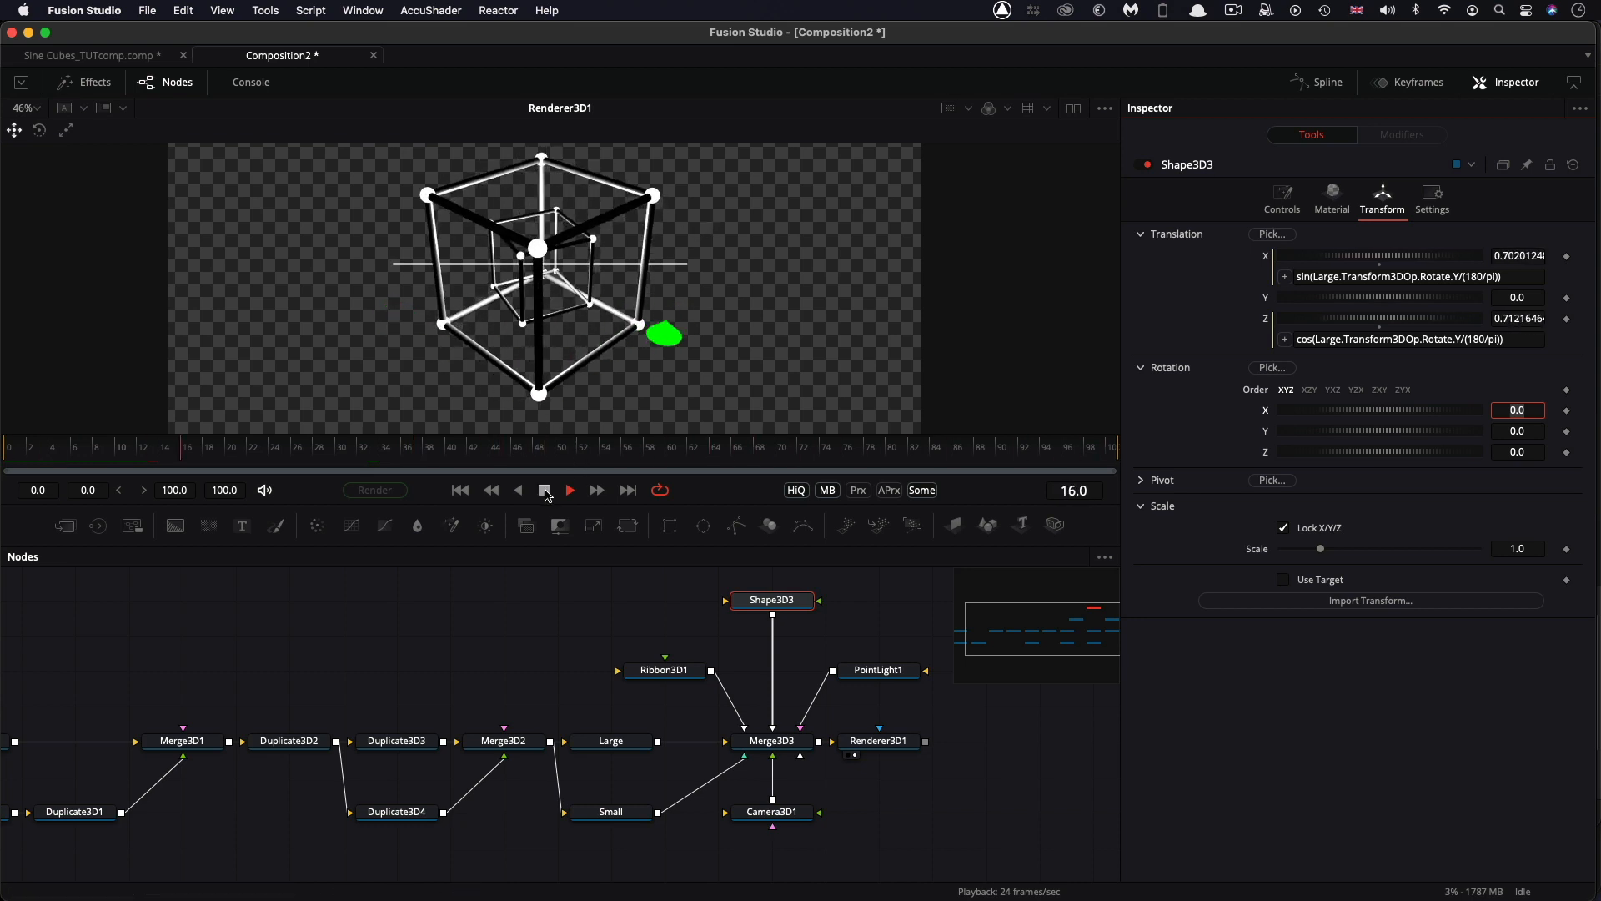
pyautogui.click(545, 493)
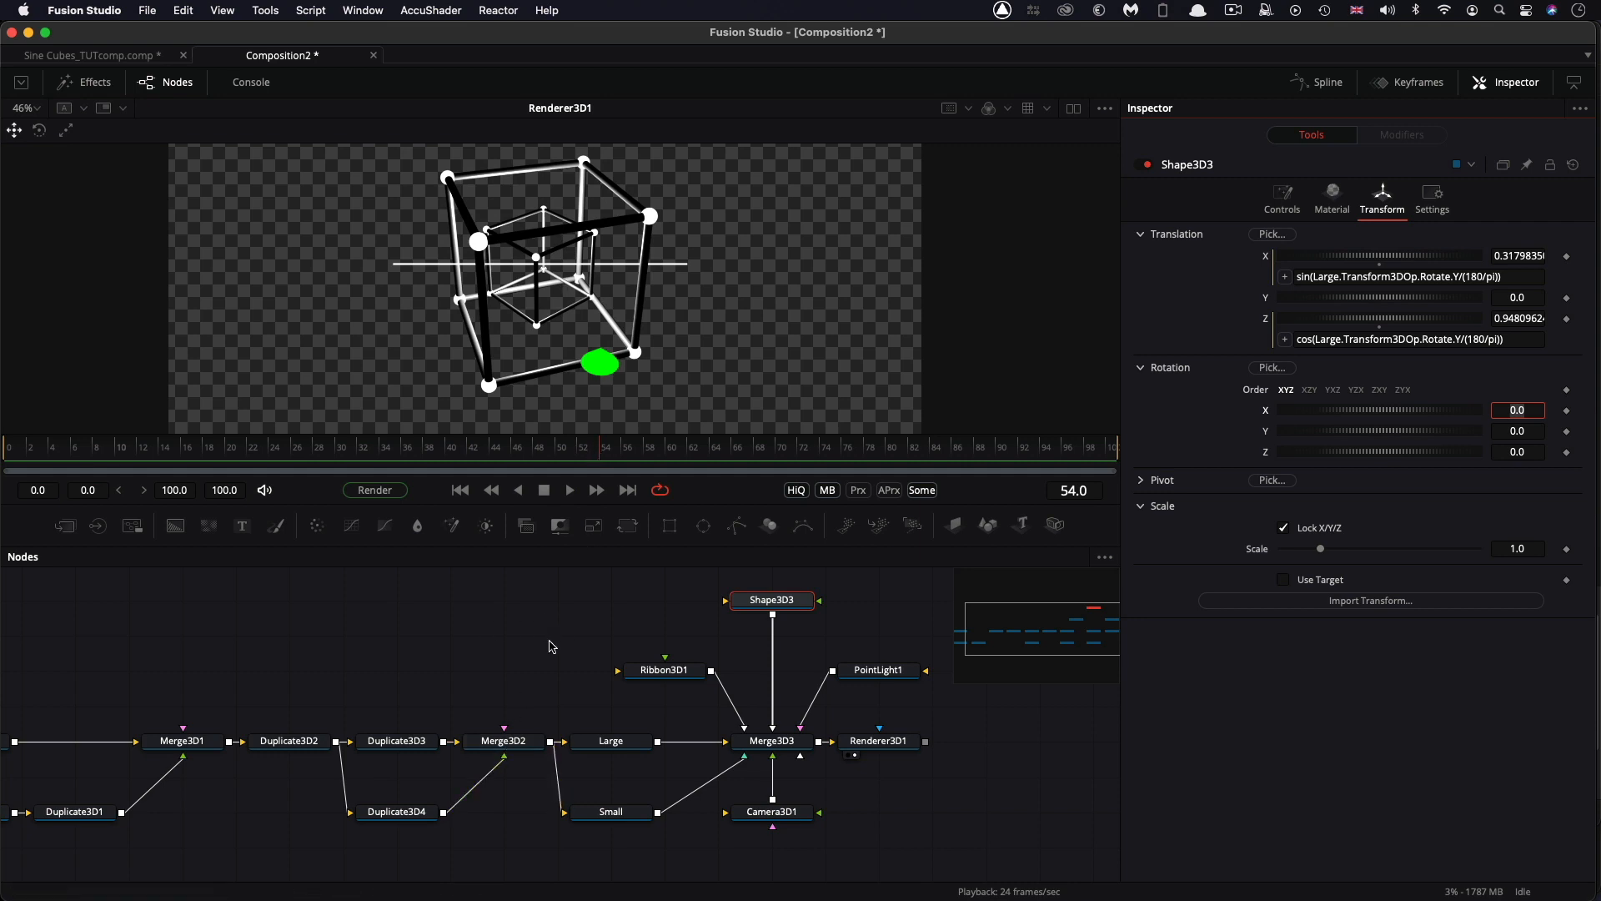
# Set Merge3D2's Y rotation to 45 and play the animation to compare the cube corners with the cone.
pyautogui.click(509, 745)
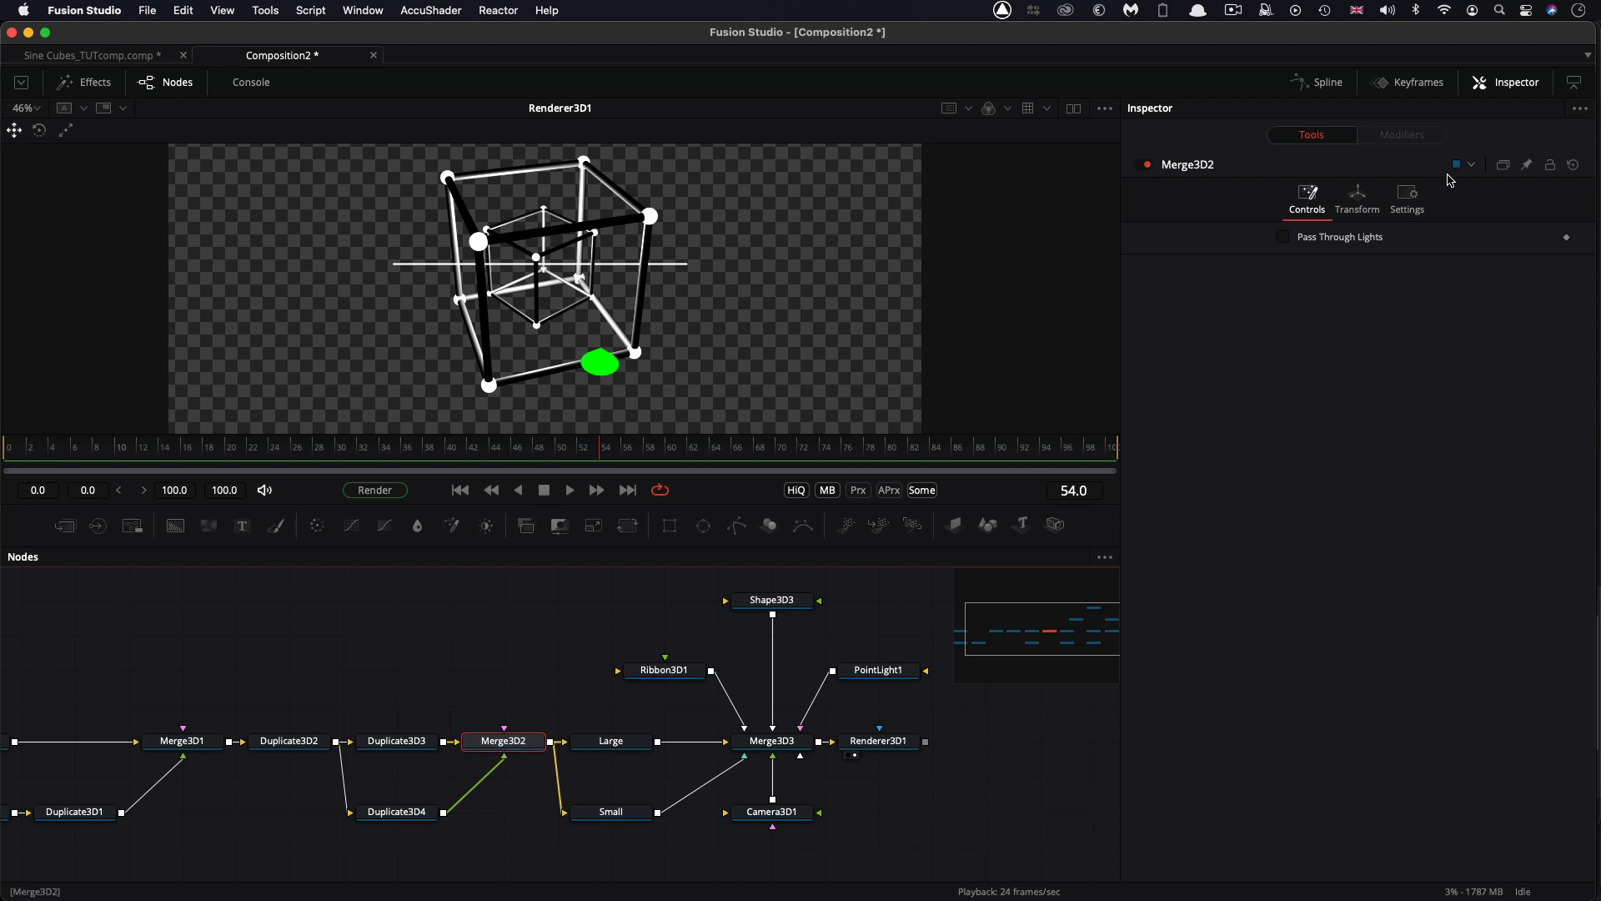
pyautogui.click(1359, 198)
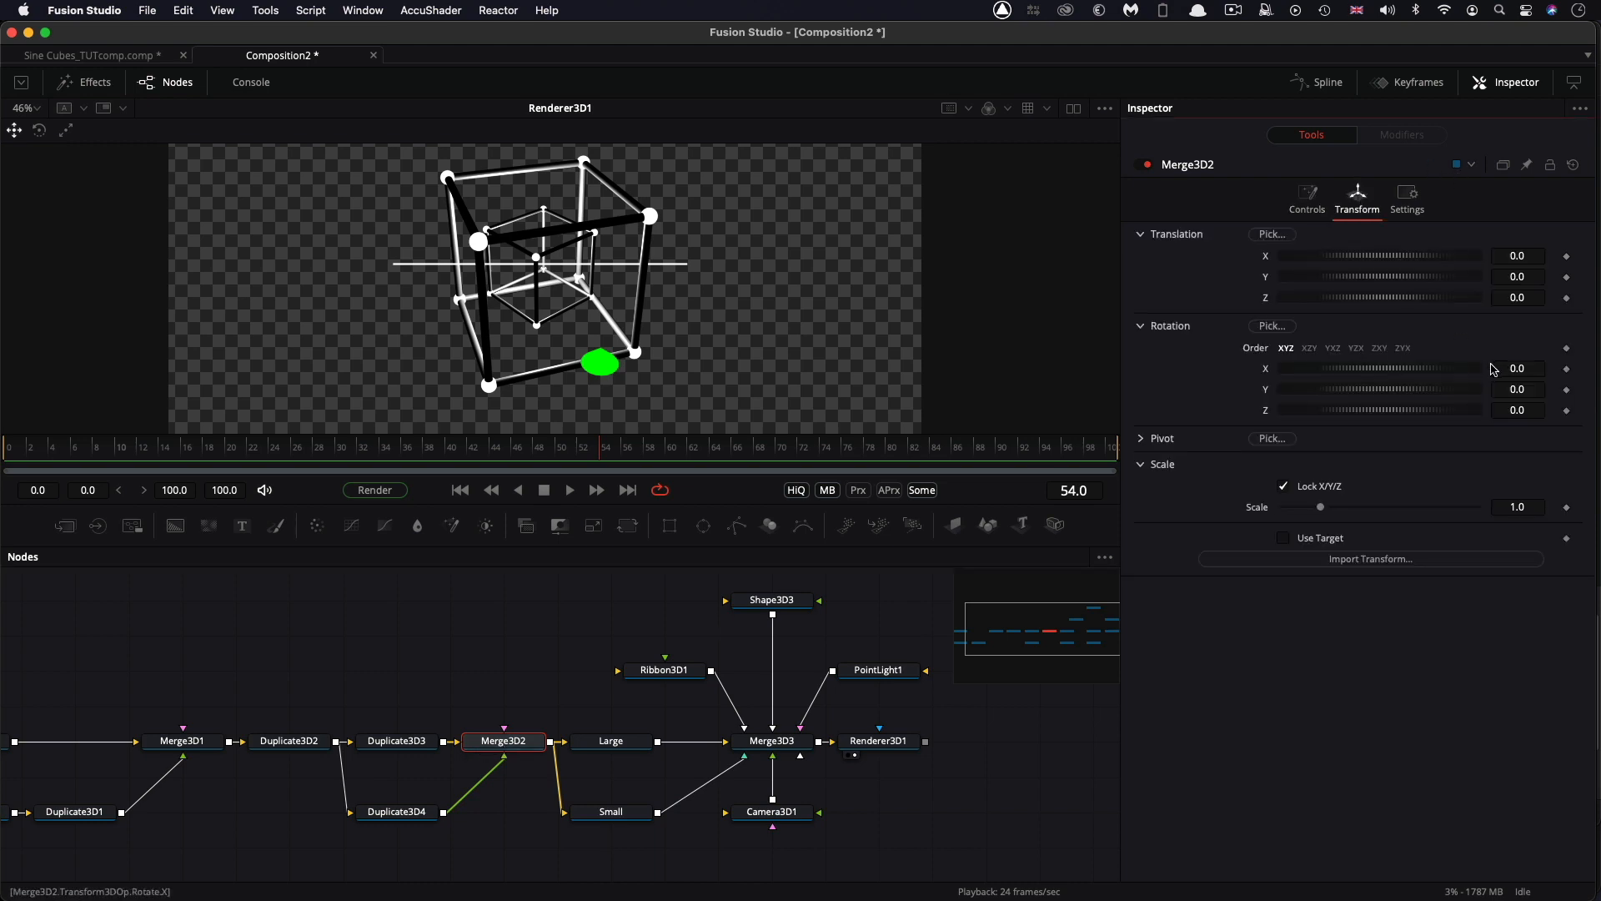
pyautogui.click(1539, 389)
pyautogui.press('Tab')
pyautogui.press('space')
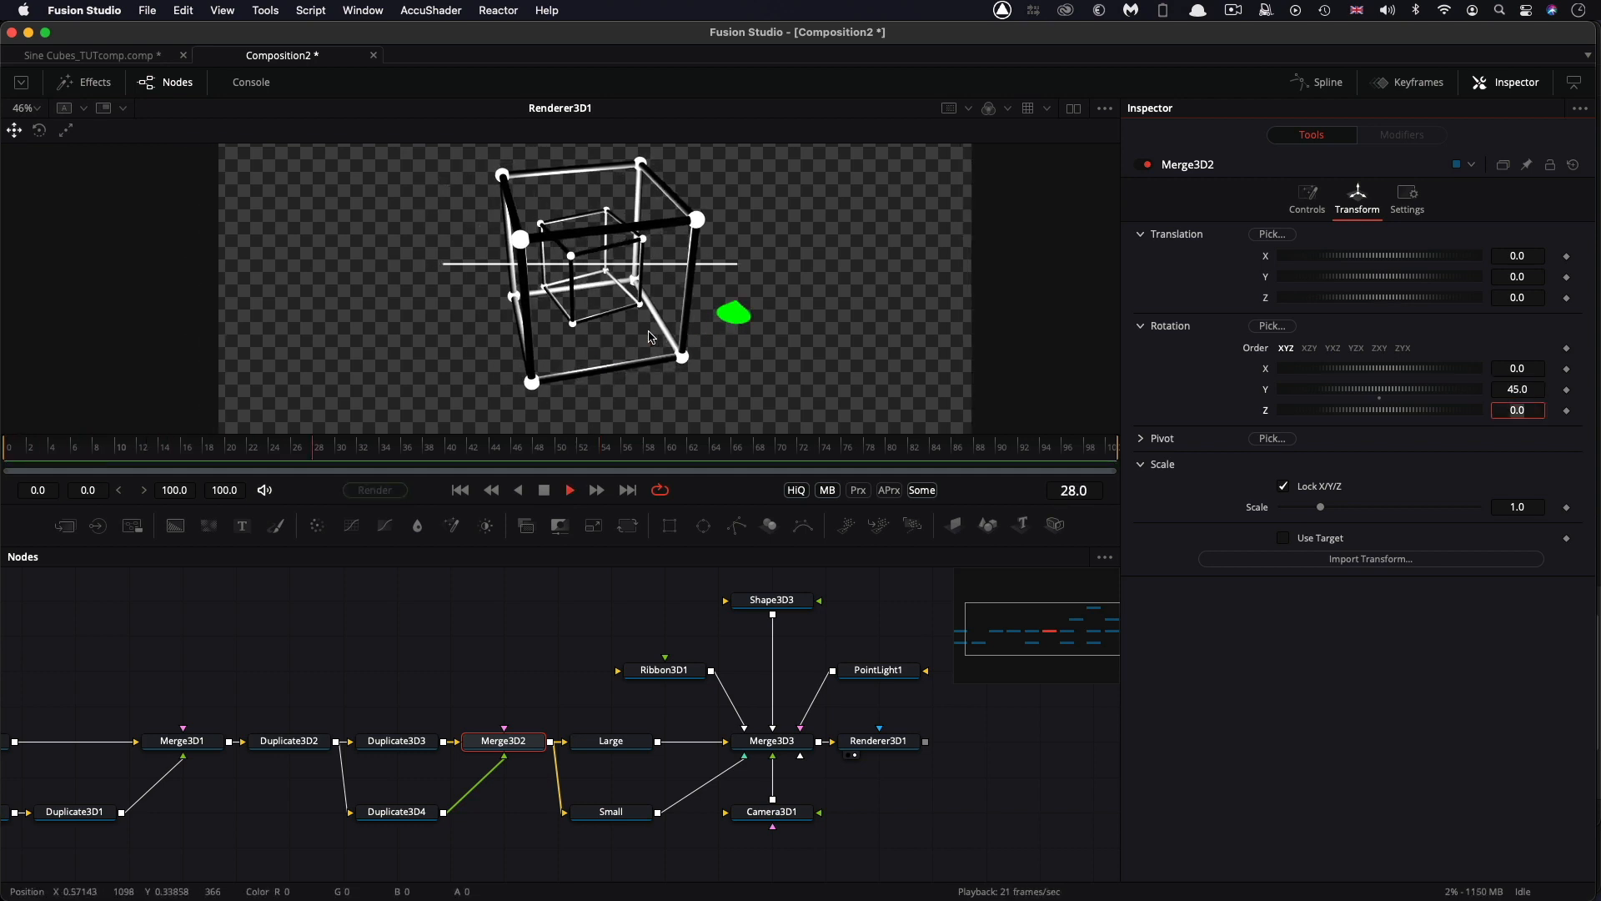
pyautogui.click(544, 490)
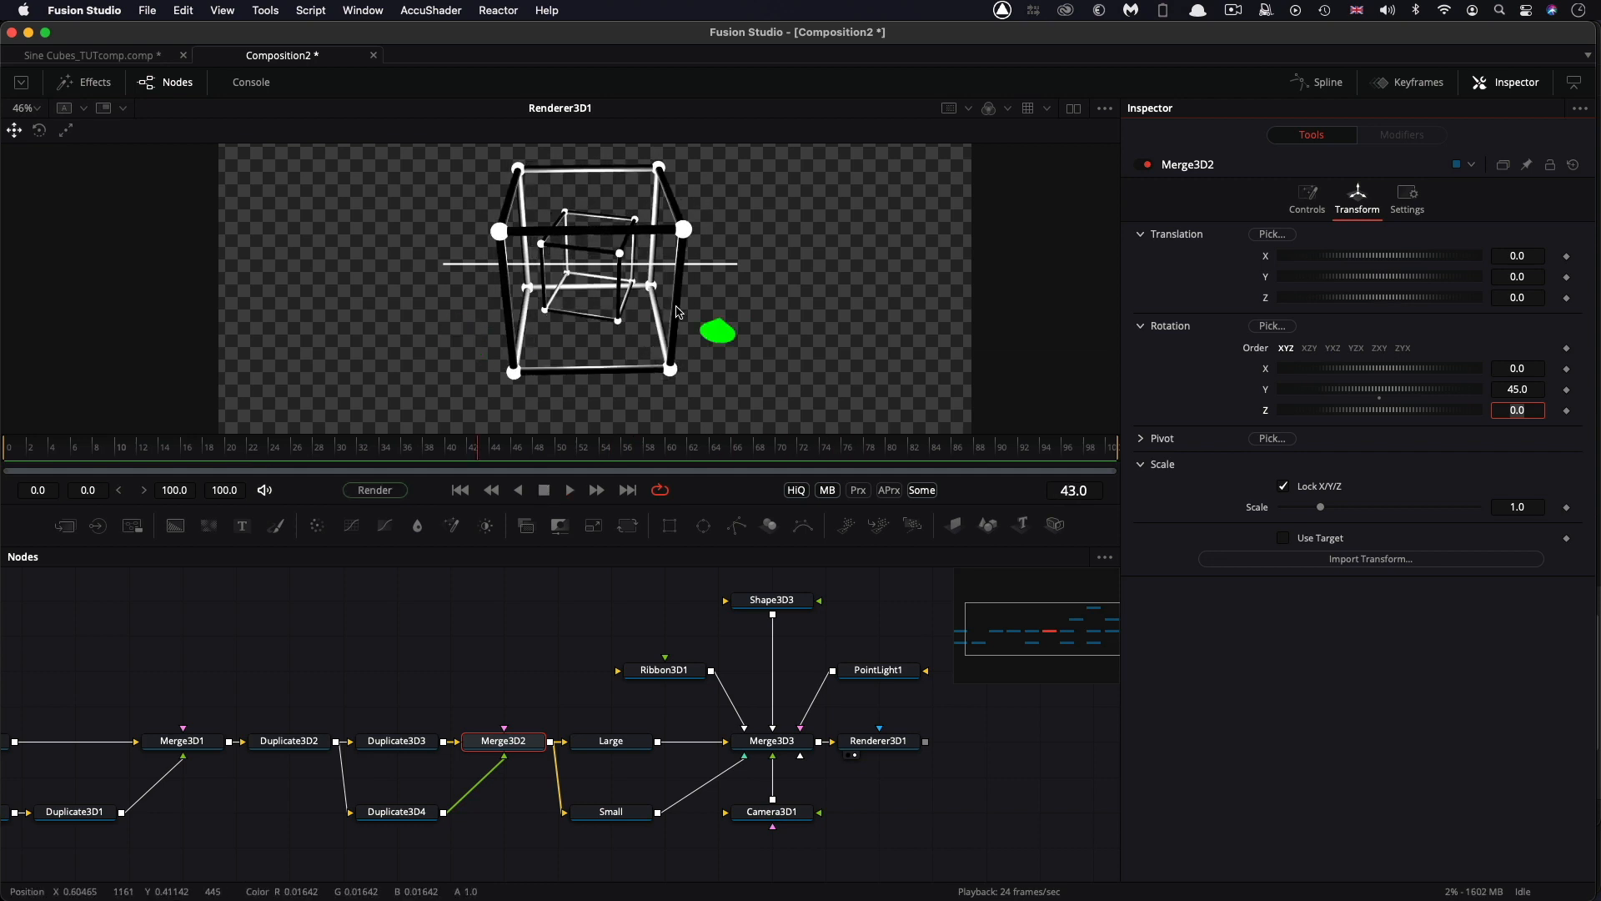
# Set Merge3D2's scale to sqrt(2) and preview how the cone follows the cube's edge.
pyautogui.click(506, 744)
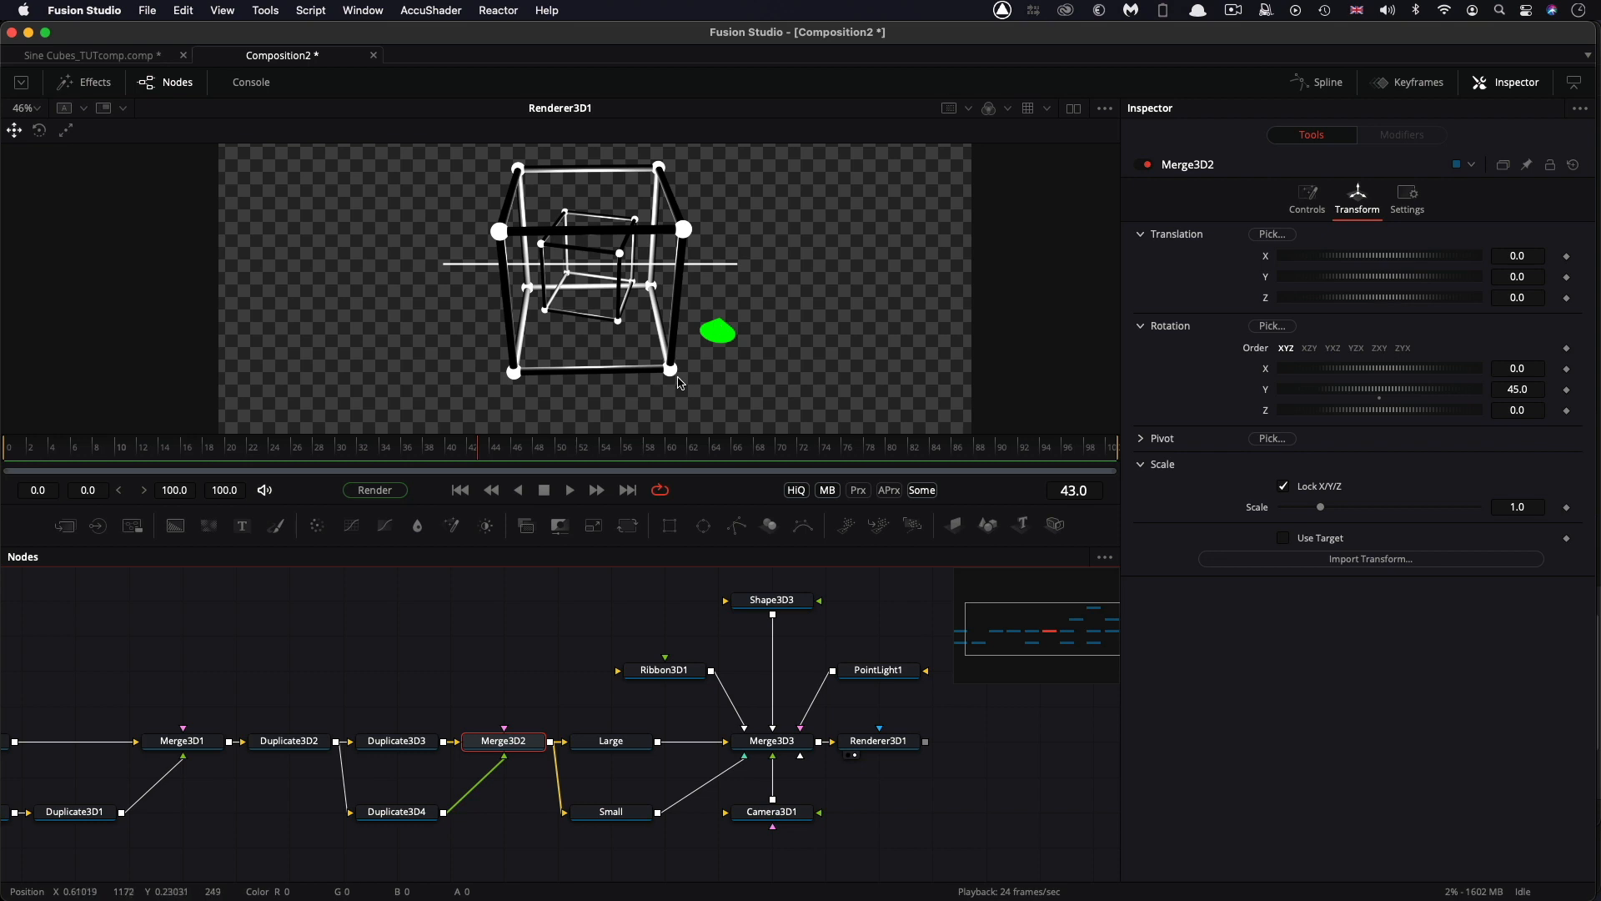
pyautogui.click(1540, 507)
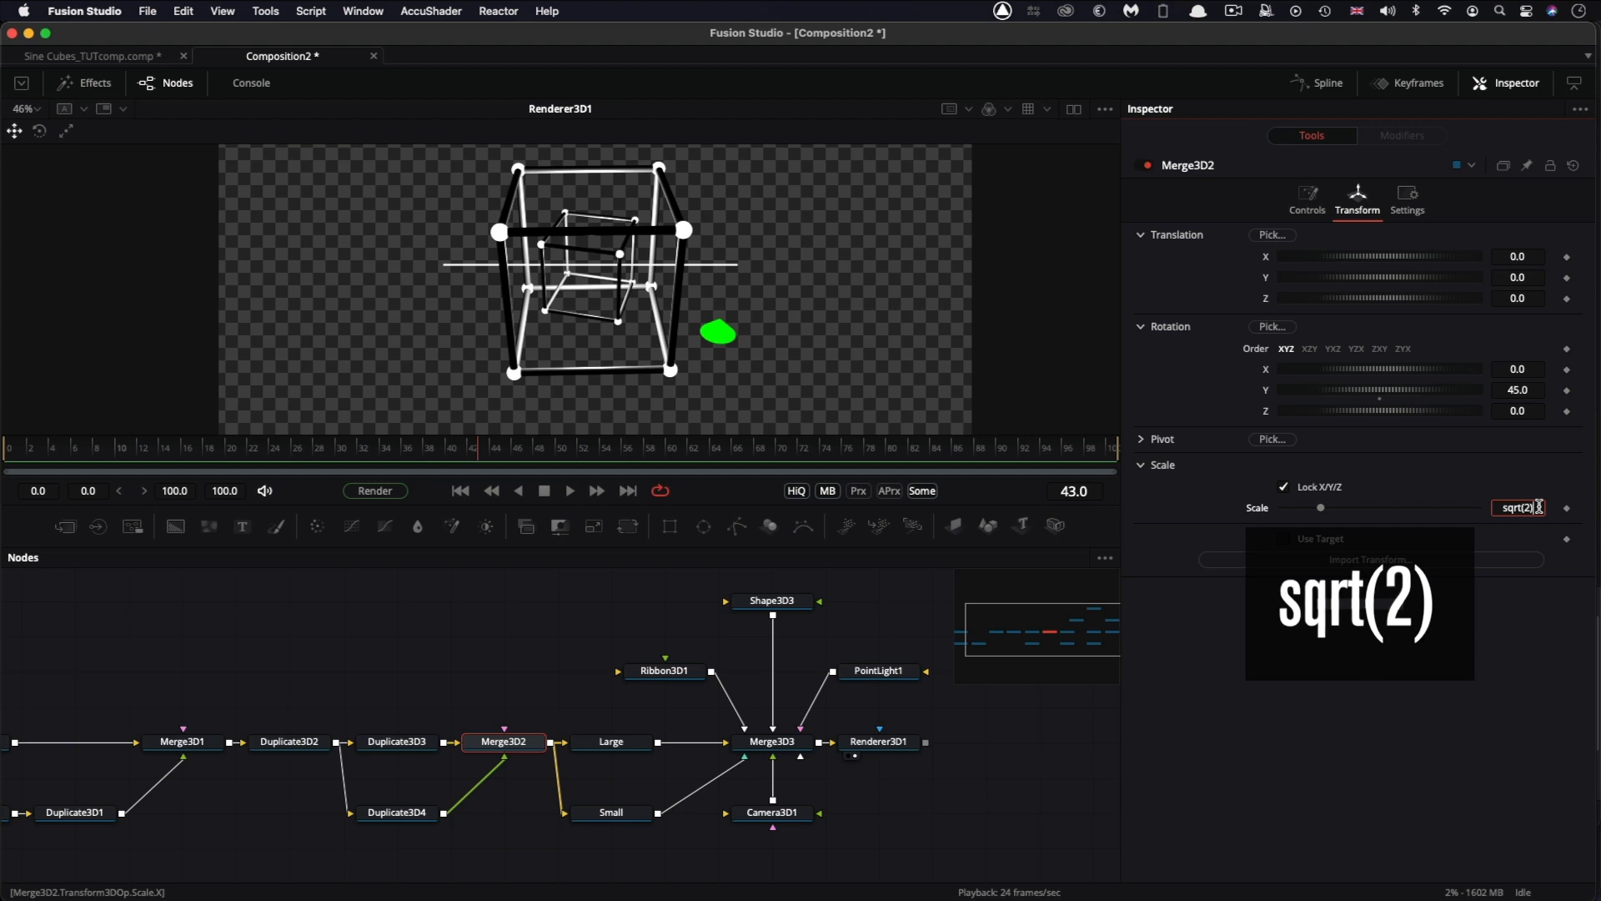
pyautogui.press('Return')
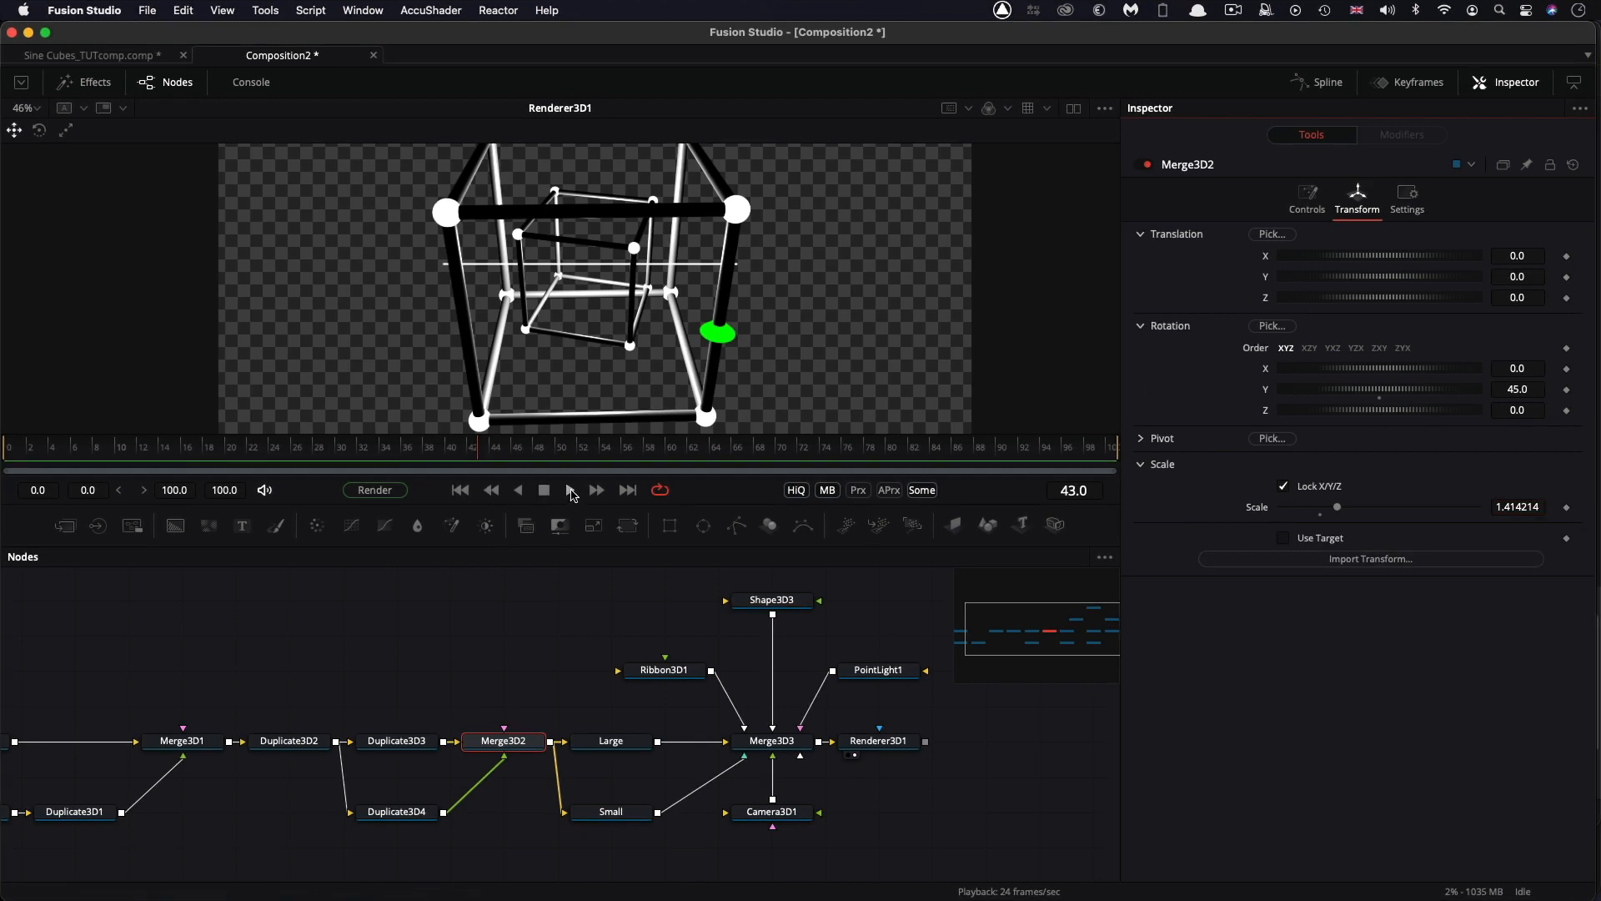
pyautogui.click(571, 491)
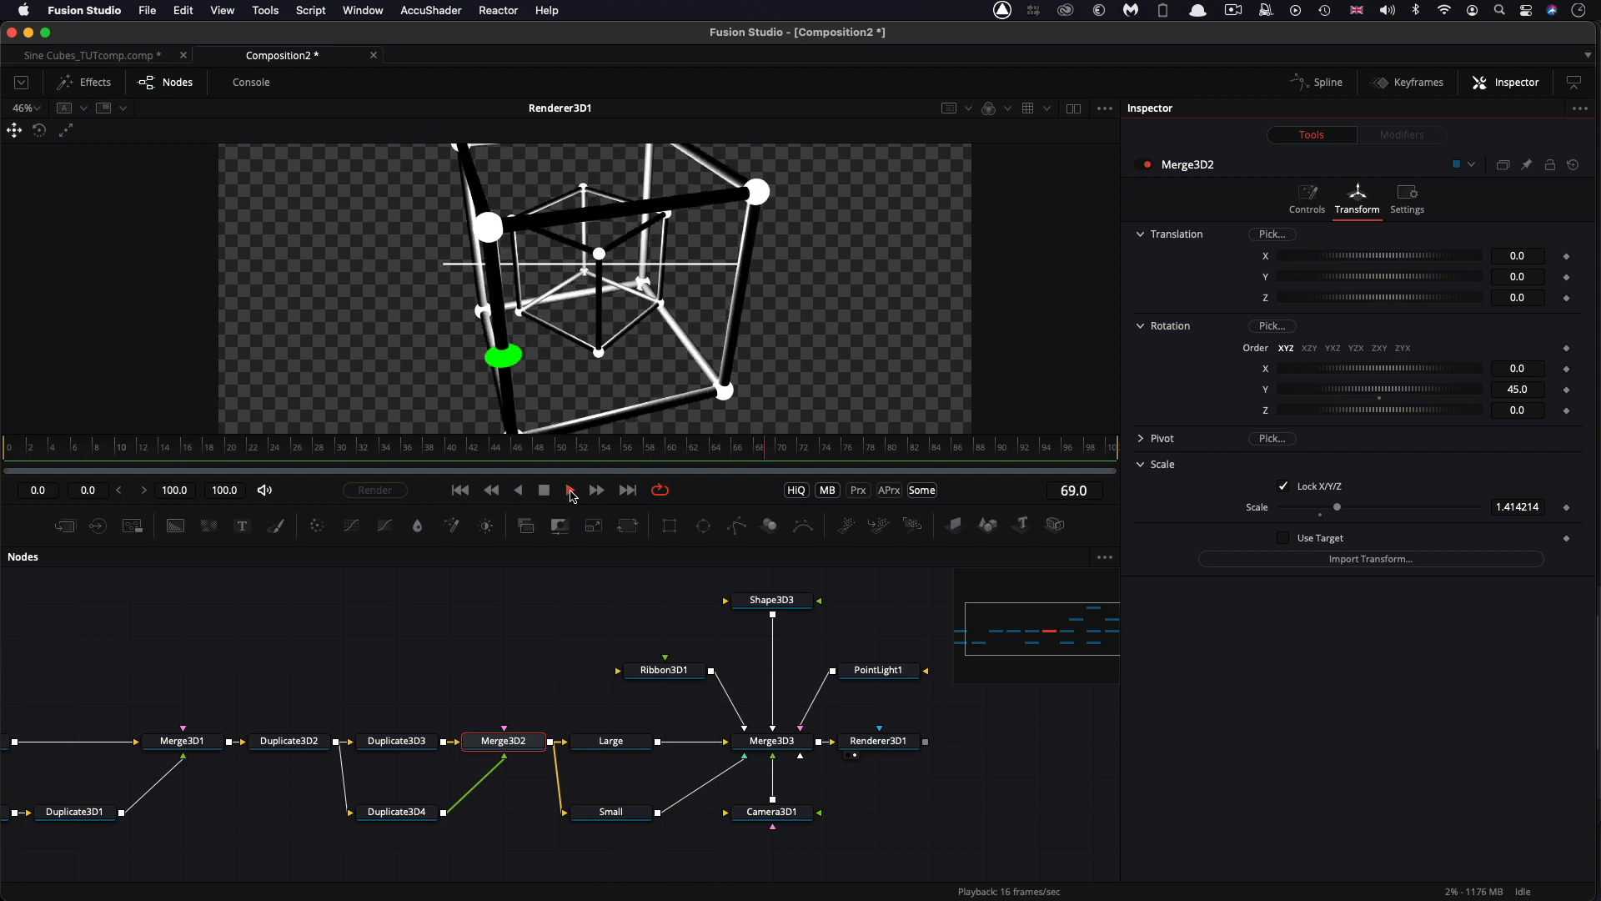
pyautogui.click(546, 492)
# Disable the Shape3D2 and Ribbon3D1 nodes, and disconnect Small from Merge3D3.
pyautogui.scroll(-1, 719, 348)
pyautogui.hscroll(-5, 297, 621)
pyautogui.hscroll(-2, 298, 621)
pyautogui.click(242, 819)
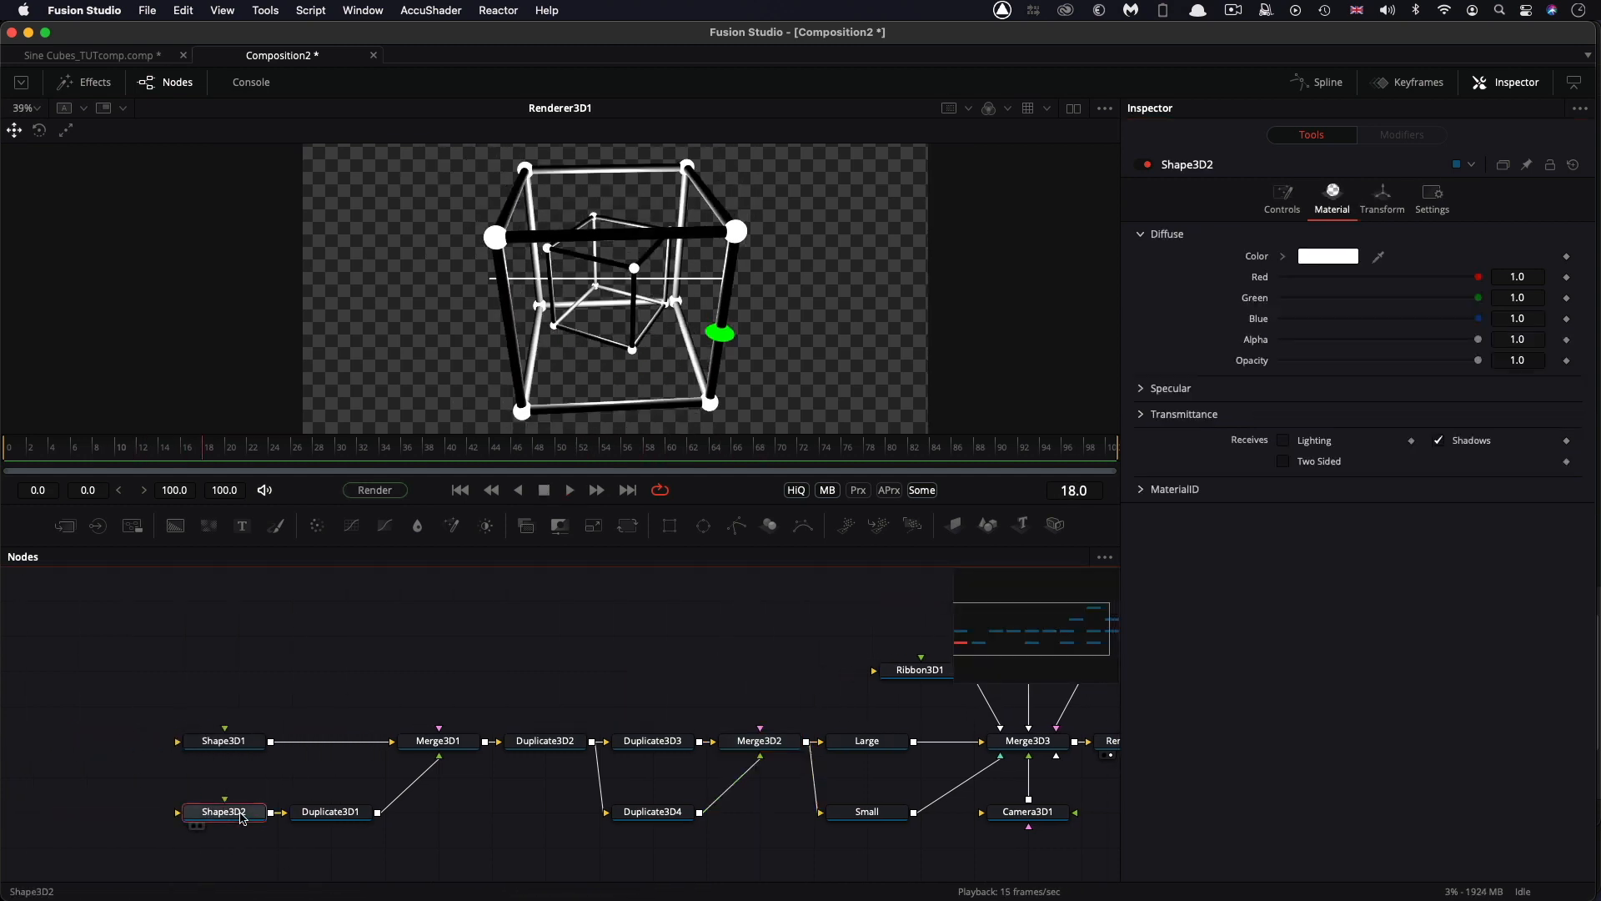
pyautogui.press('super+p')
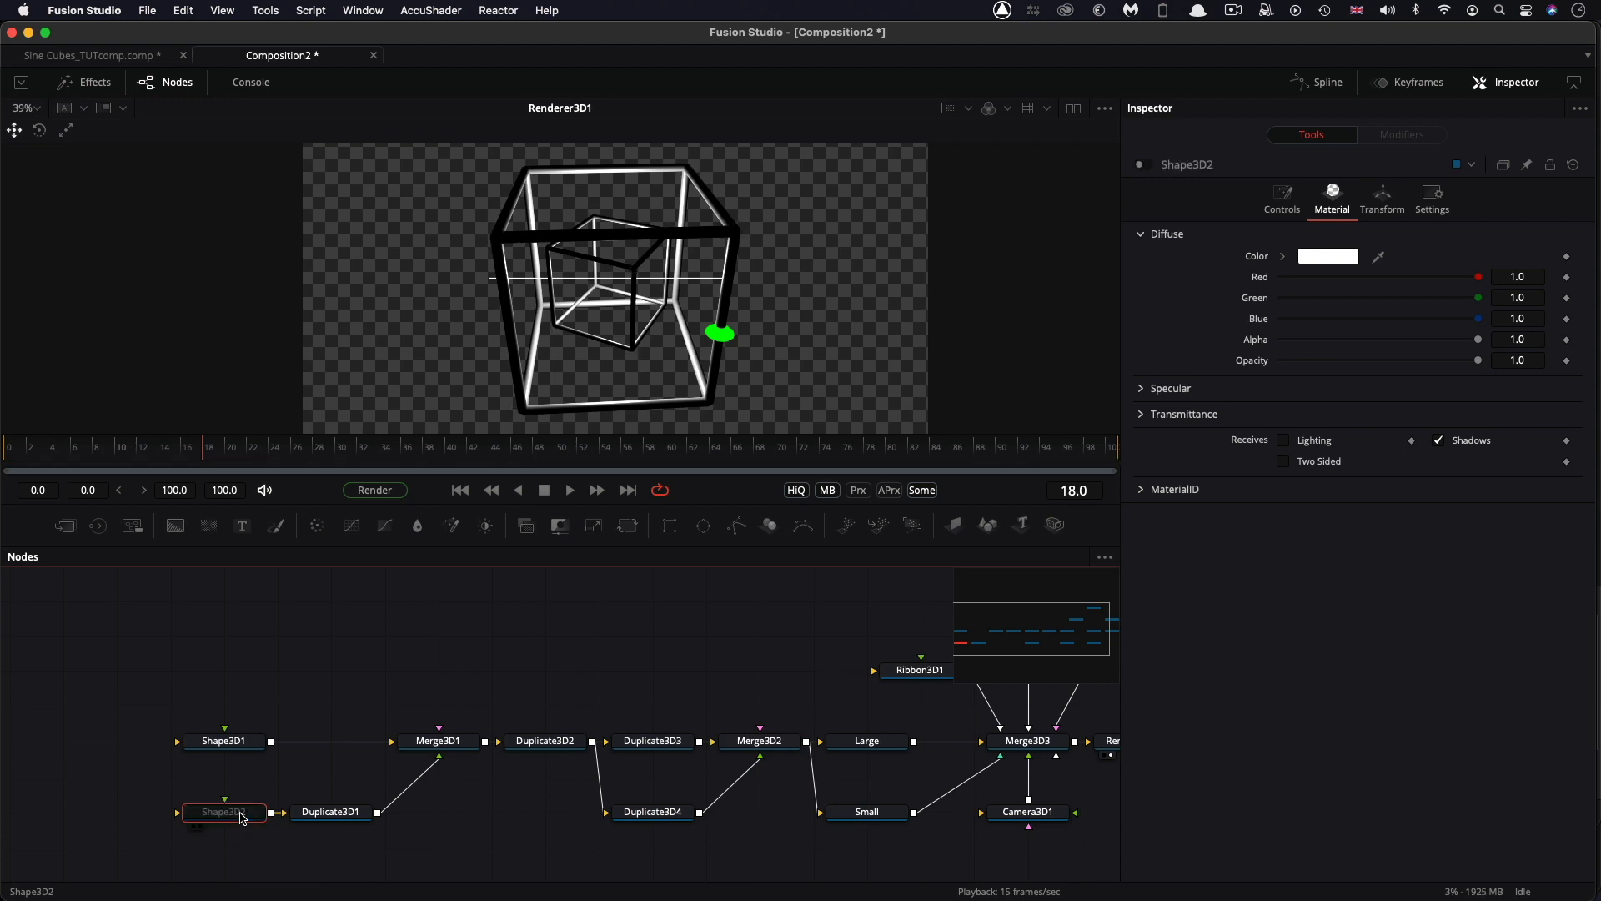
pyautogui.click(921, 674)
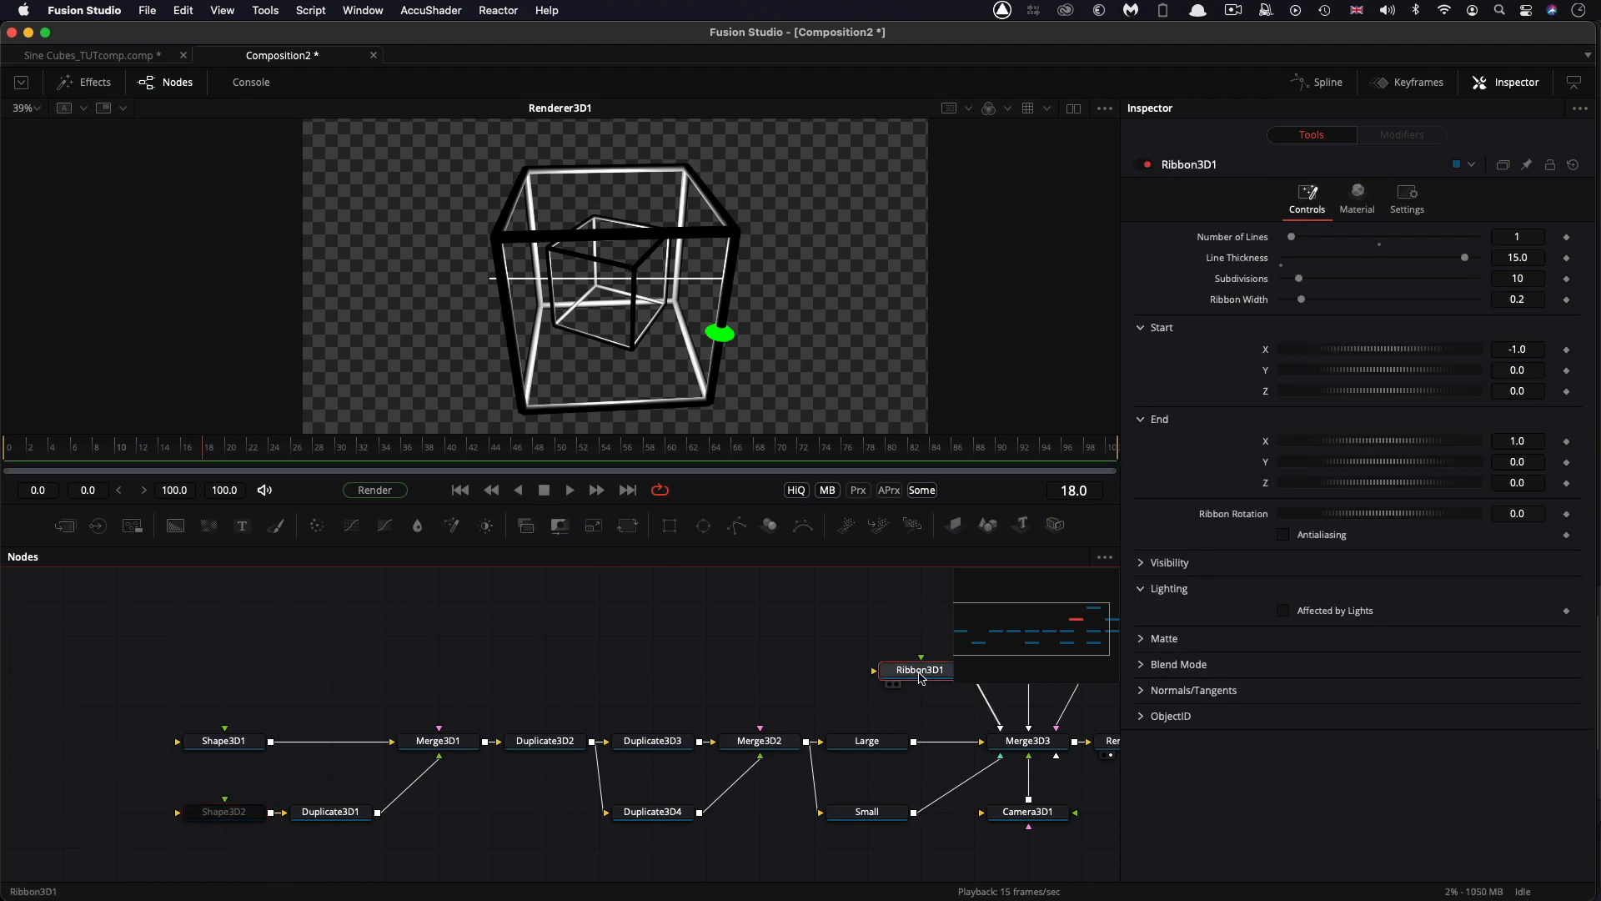
pyautogui.press('super+p')
pyautogui.click(867, 812)
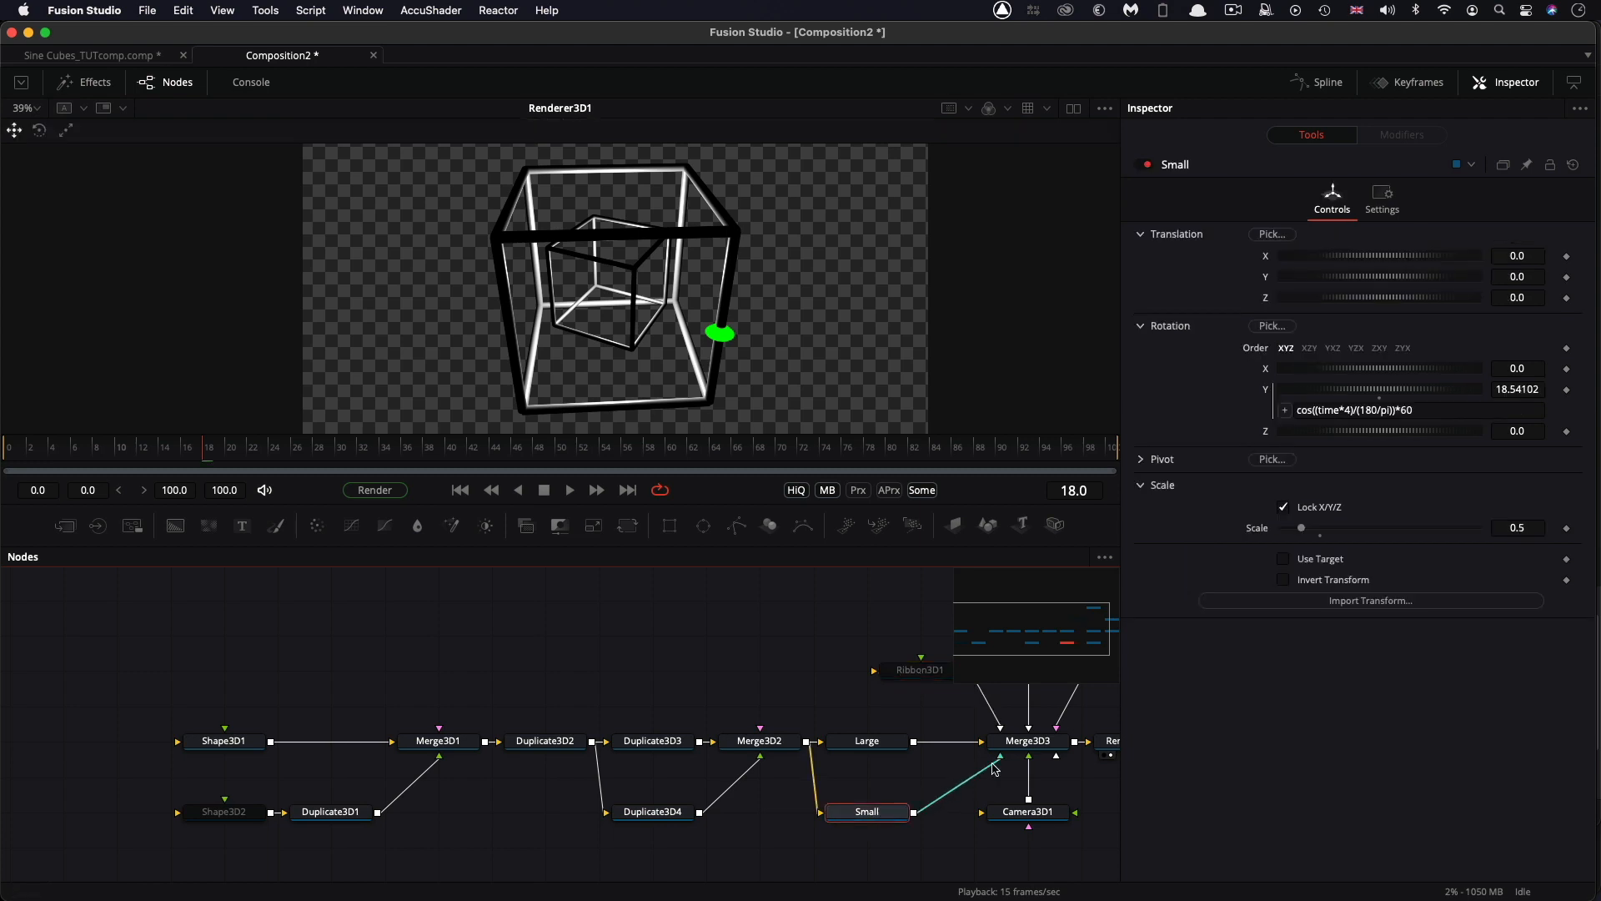
pyautogui.moveTo(1006, 762); pyautogui.dragTo(935, 805)
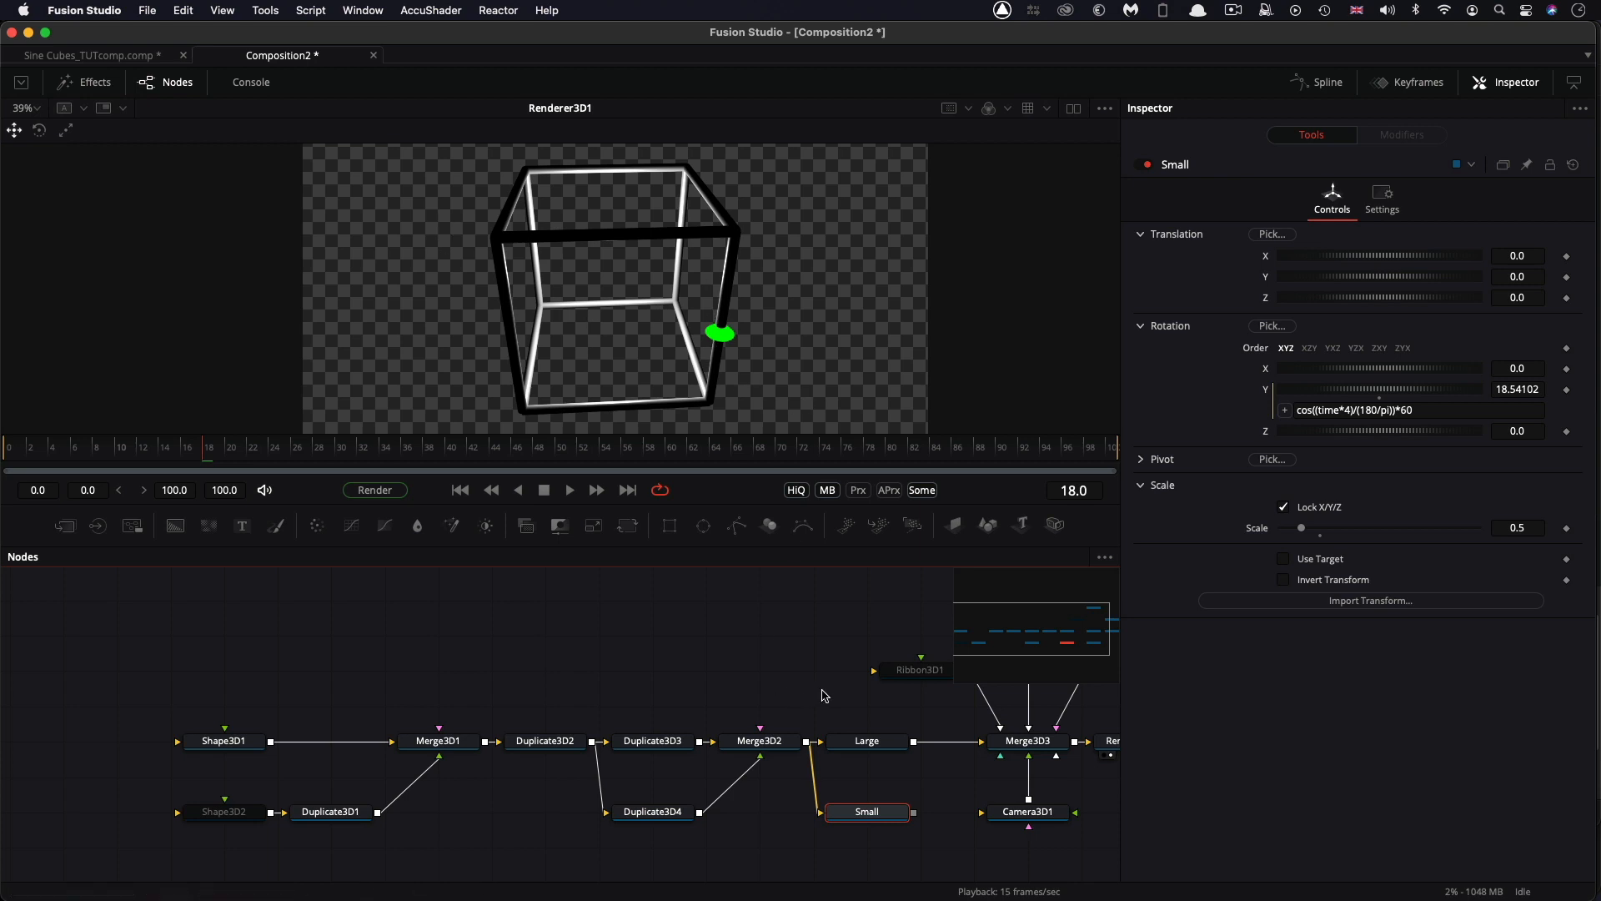
# Rename the cone node Shape3D3 as A0.
pyautogui.hscroll(6, 822, 690)
pyautogui.click(788, 600)
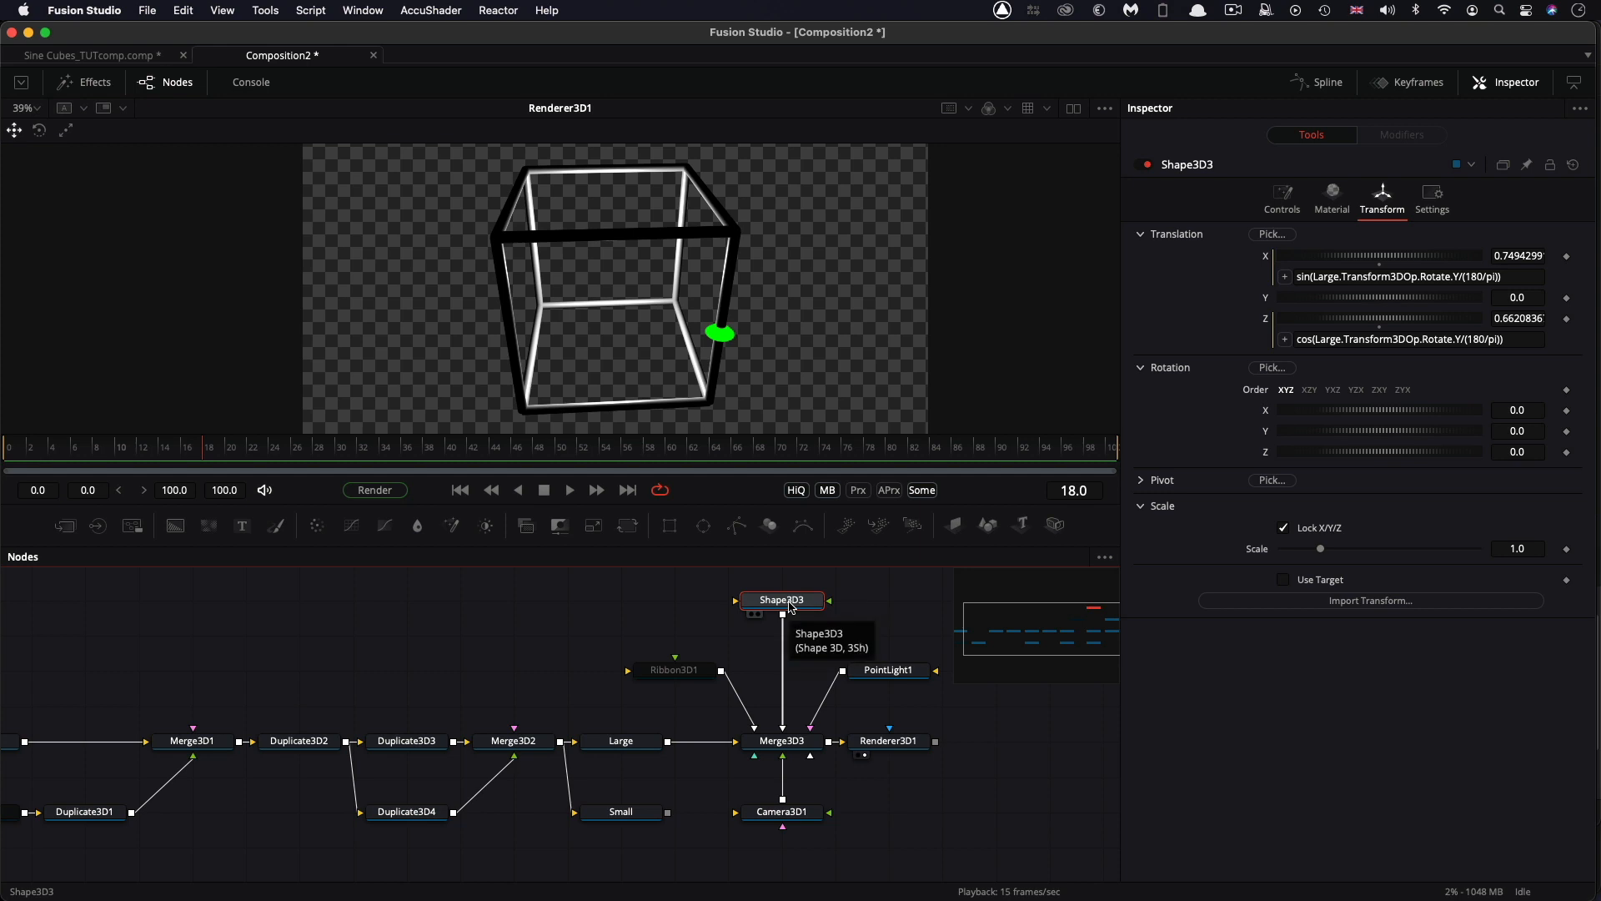
pyautogui.press('F2')
pyautogui.write('A')
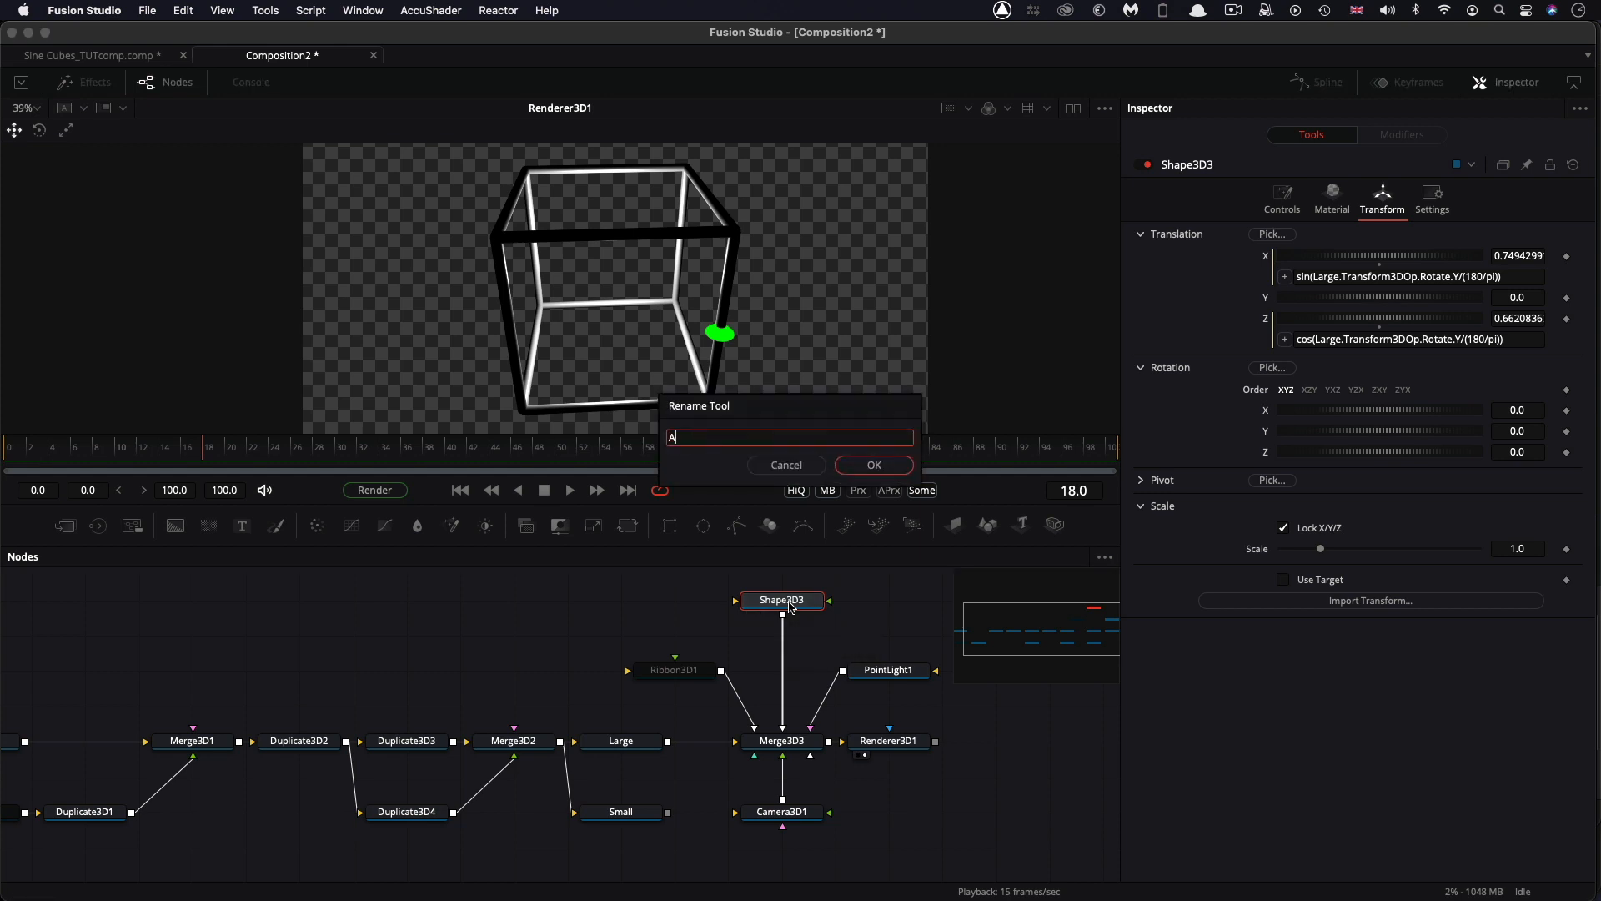
pyautogui.press('Return')
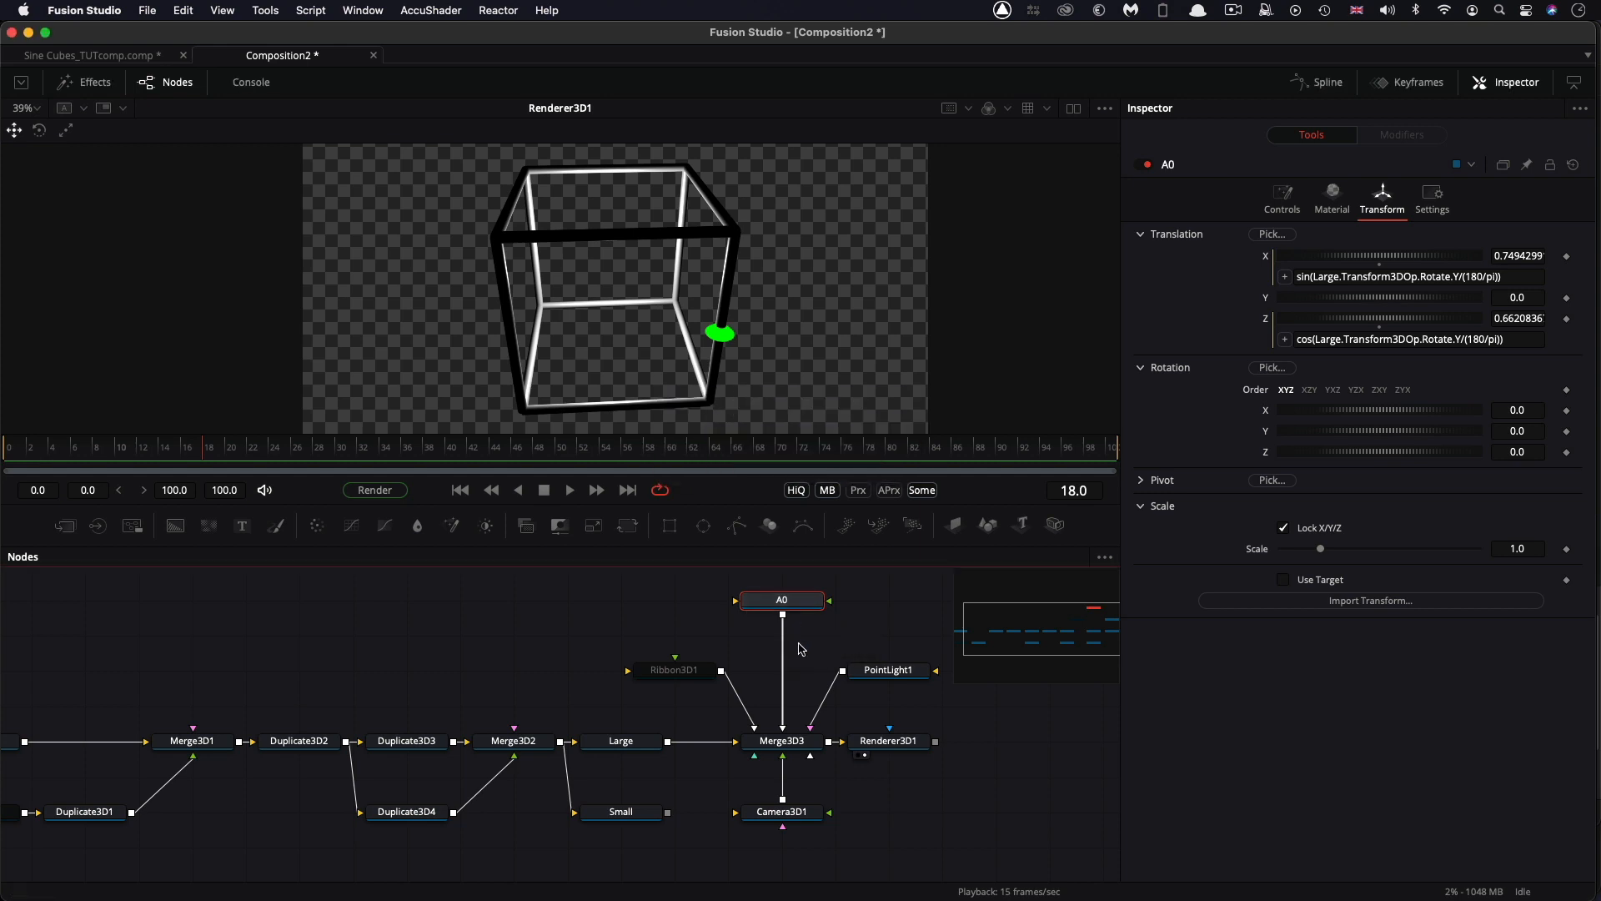
# Insert a Merge 3D node between A0 and Merge3D3, place it above Merge3D3, and move A0 up and to its left.
pyautogui.scroll(2, 800, 649)
pyautogui.moveTo(751, 635); pyautogui.dragTo(698, 599)
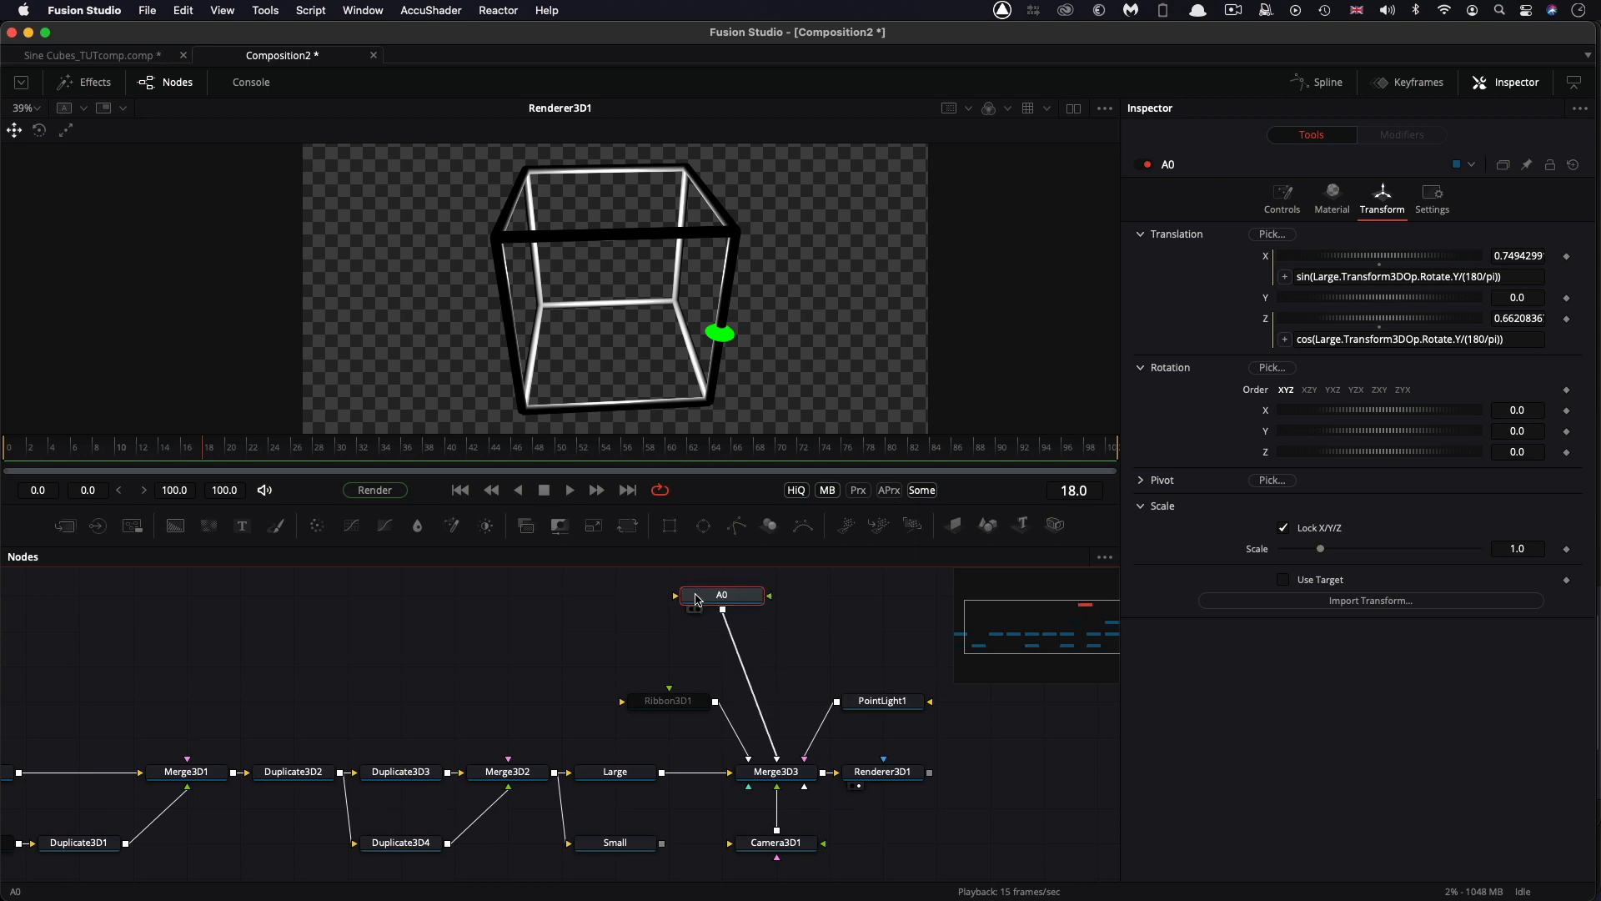
pyautogui.hotkey('shift', 'space')
pyautogui.write('3mg')
pyautogui.press('Return')
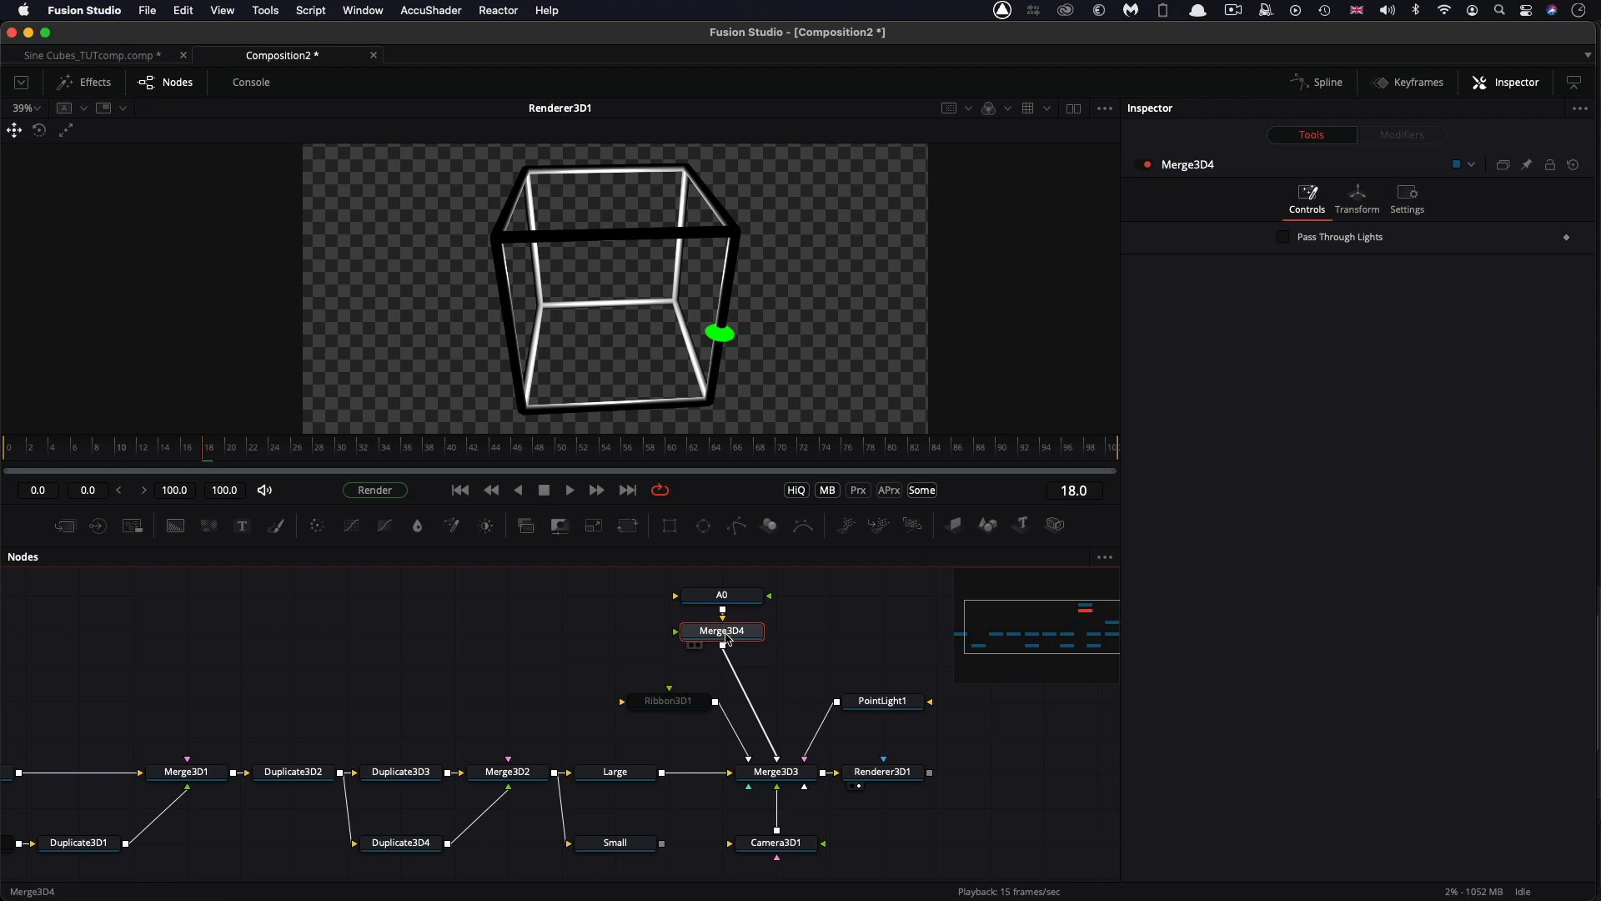
pyautogui.moveTo(728, 638); pyautogui.dragTo(781, 638)
pyautogui.moveTo(685, 600); pyautogui.dragTo(579, 601)
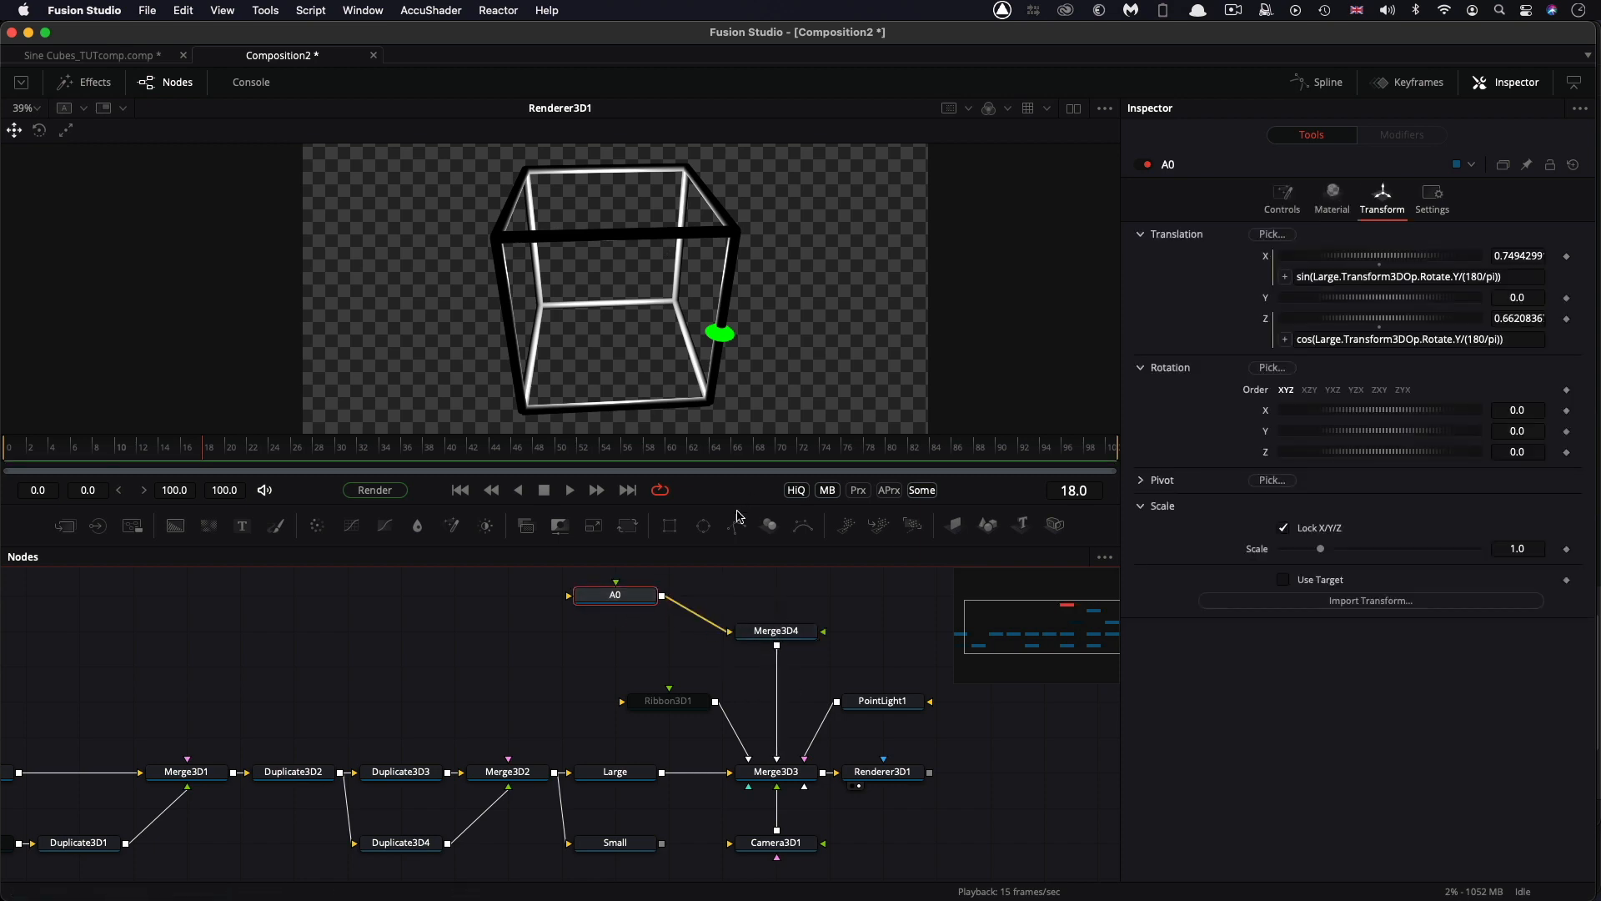
pyautogui.moveTo(774, 622); pyautogui.dragTo(775, 656)
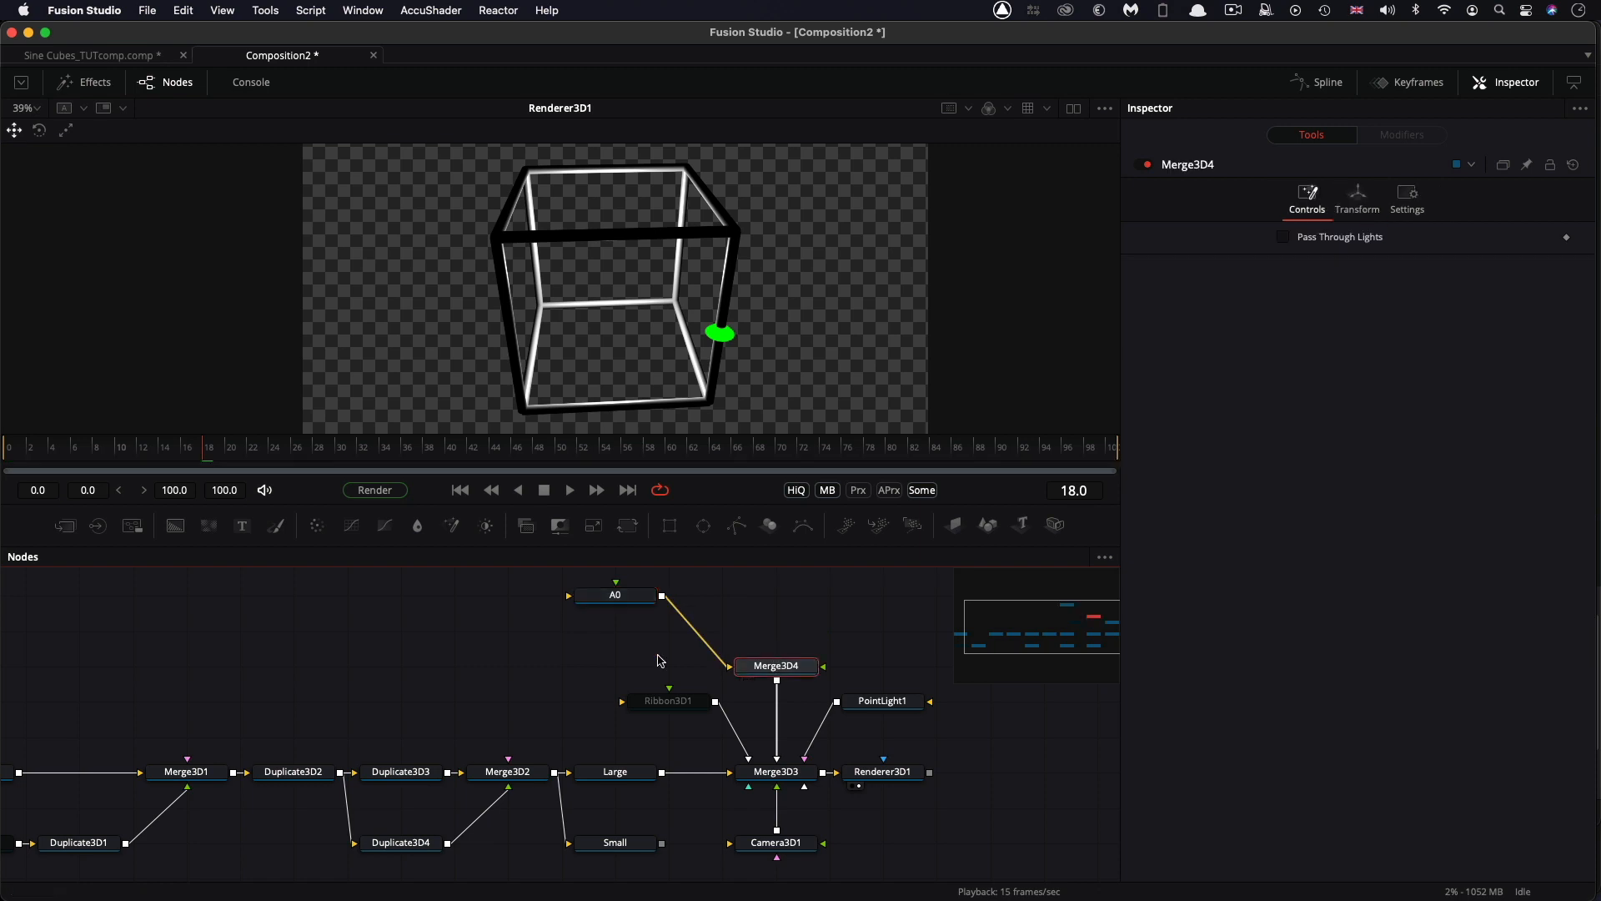
pyautogui.click(616, 600)
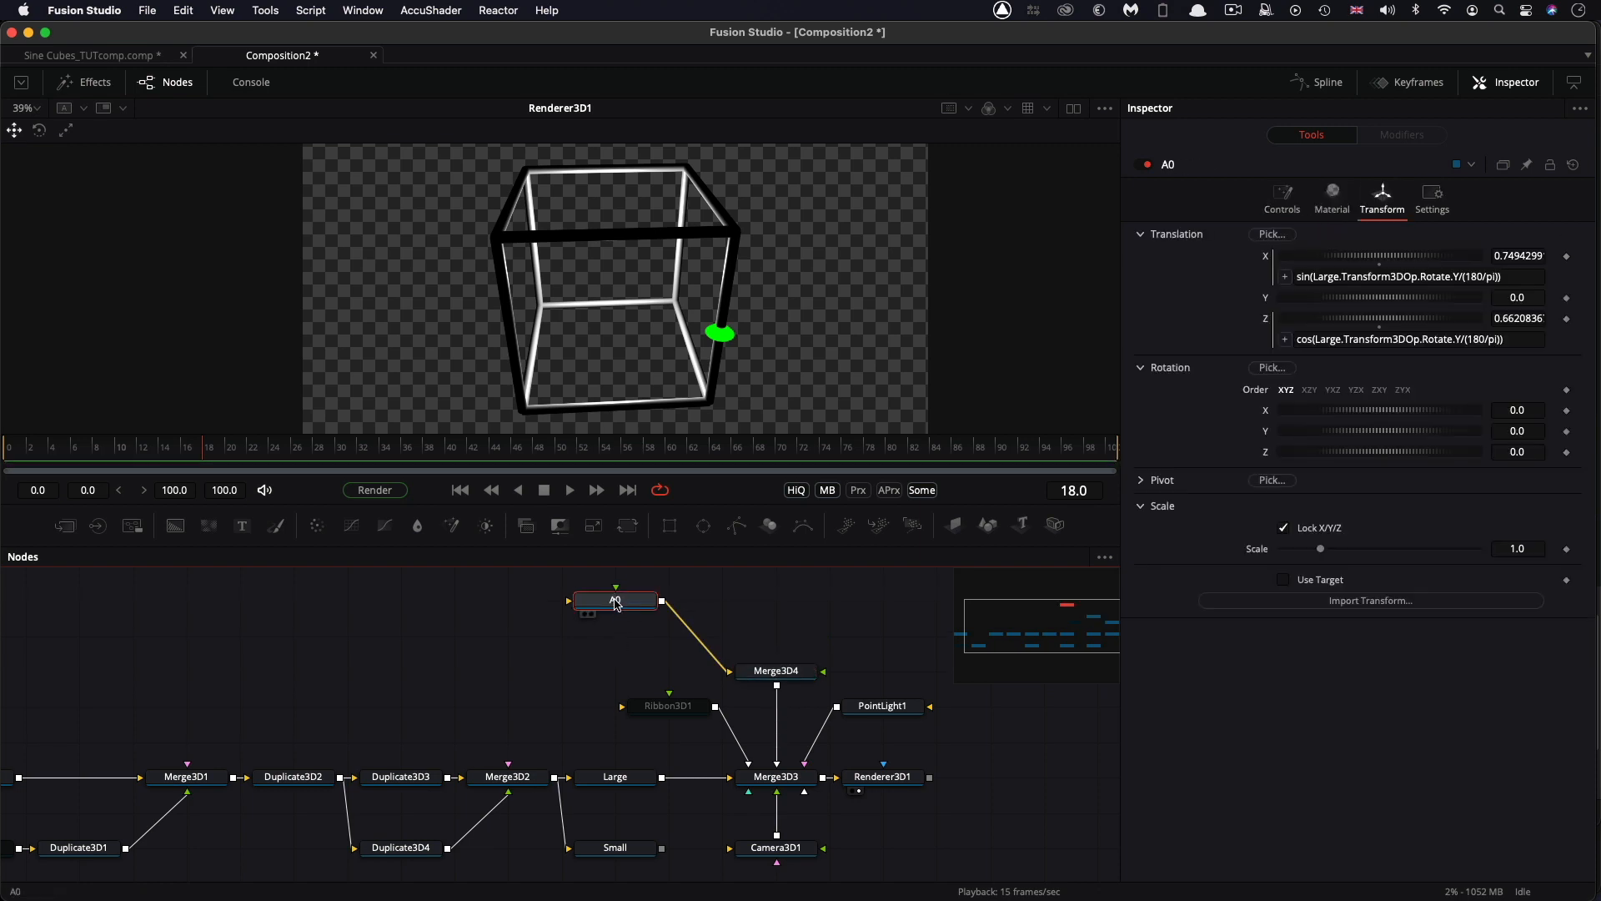
# Duplicate the A0 cone, connect the copy to Merge3D4 and rename it A90.
pyautogui.press('super+c')
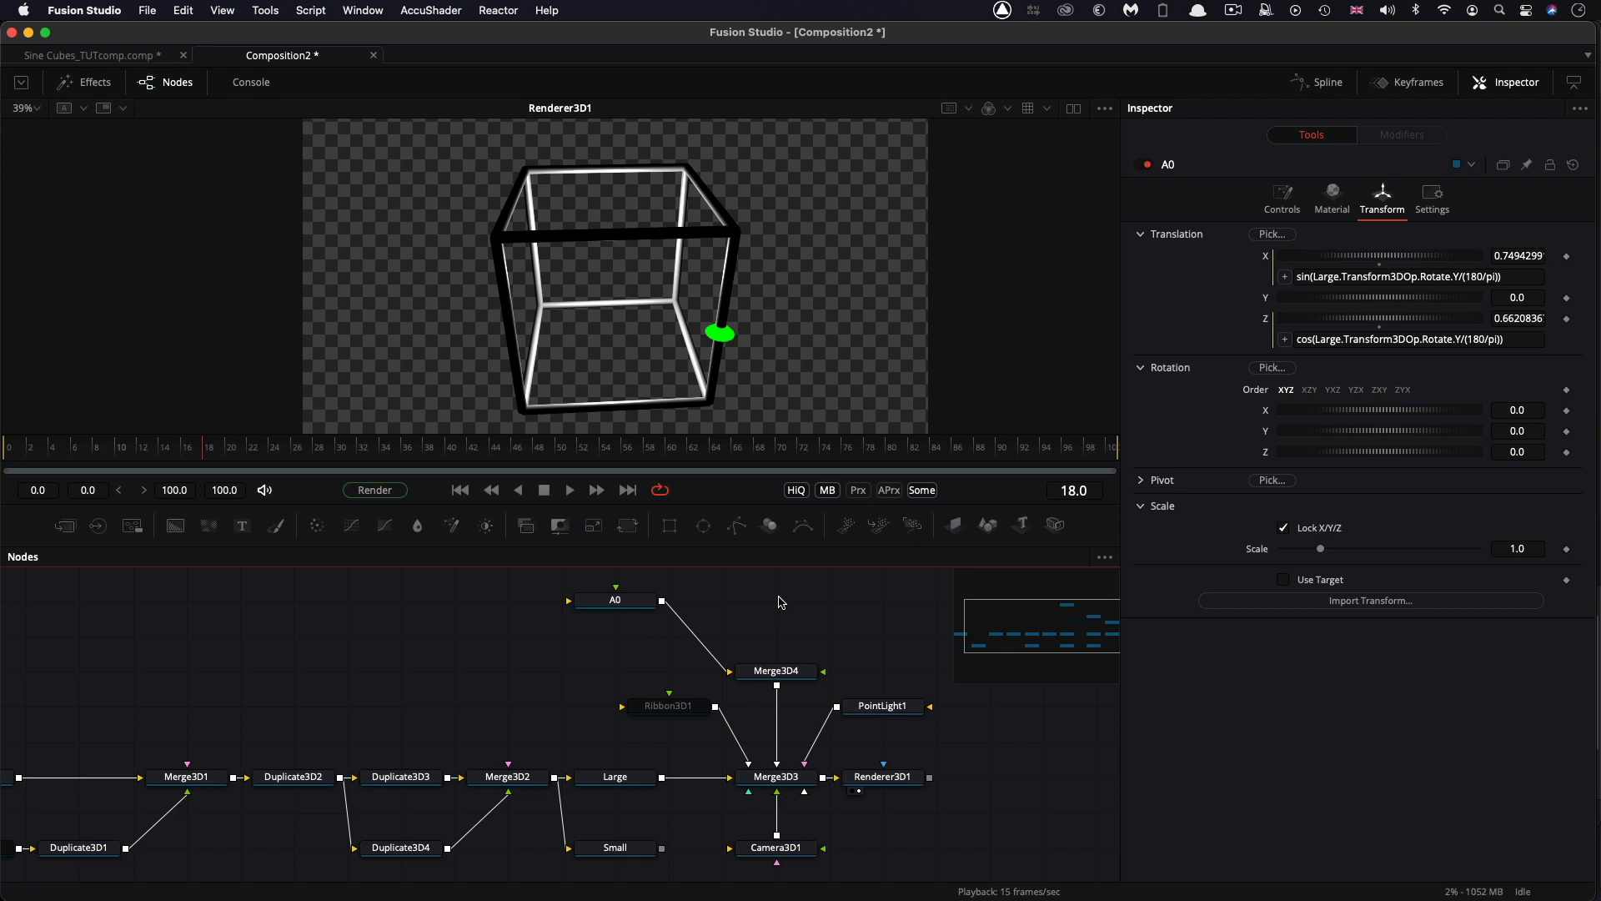
pyautogui.press('super+v')
pyautogui.moveTo(823, 600); pyautogui.dragTo(776, 672)
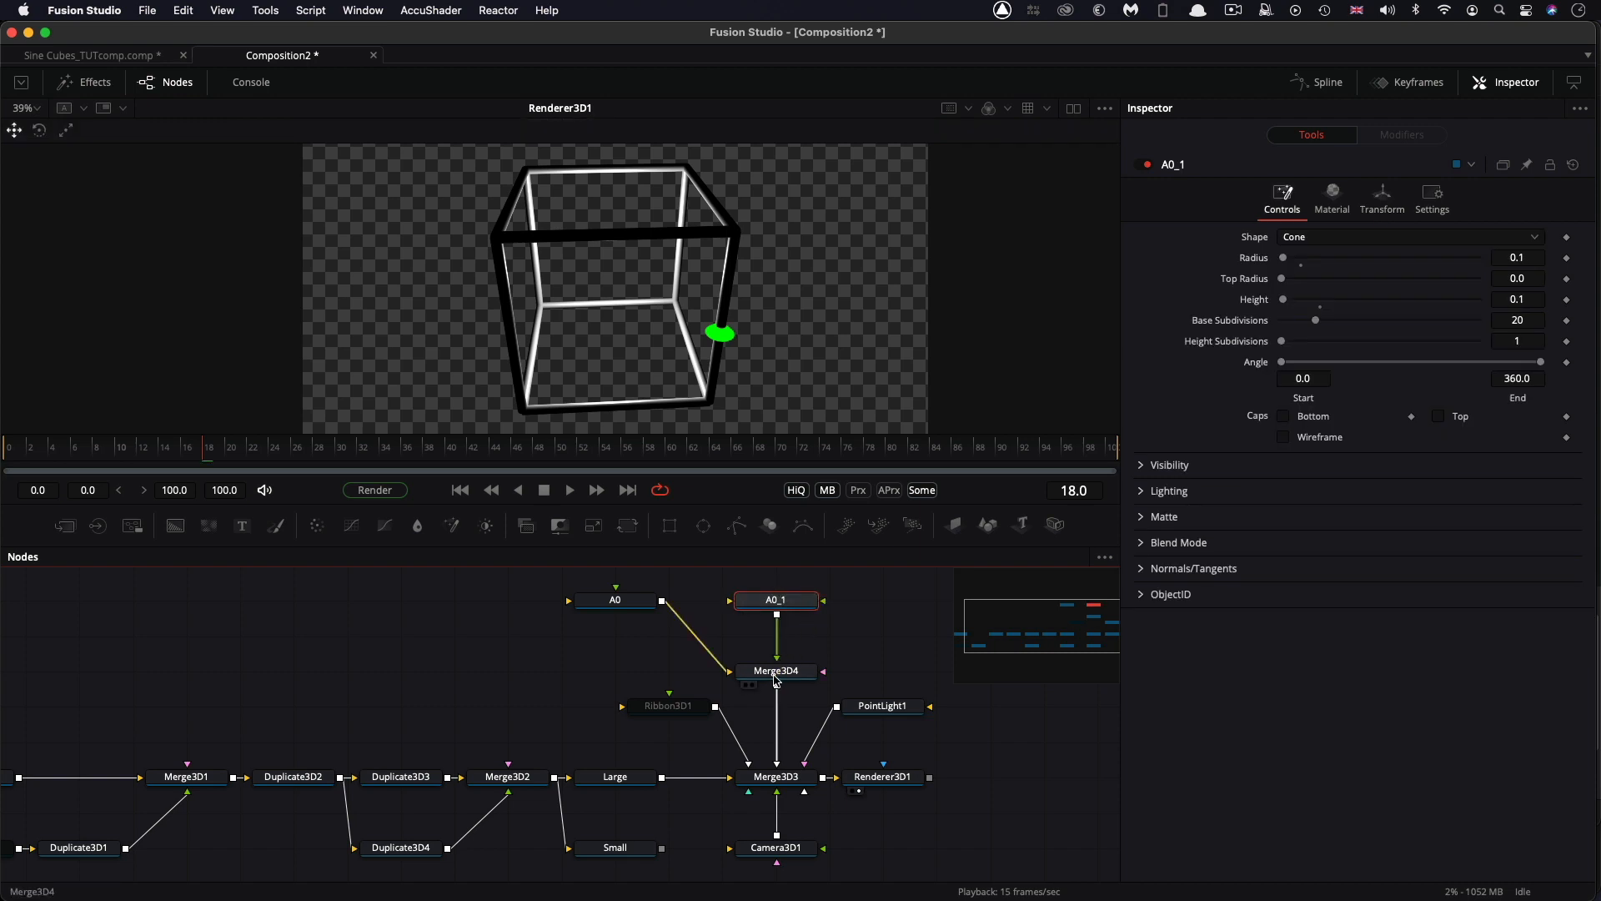
pyautogui.press('F2')
pyautogui.click(714, 437)
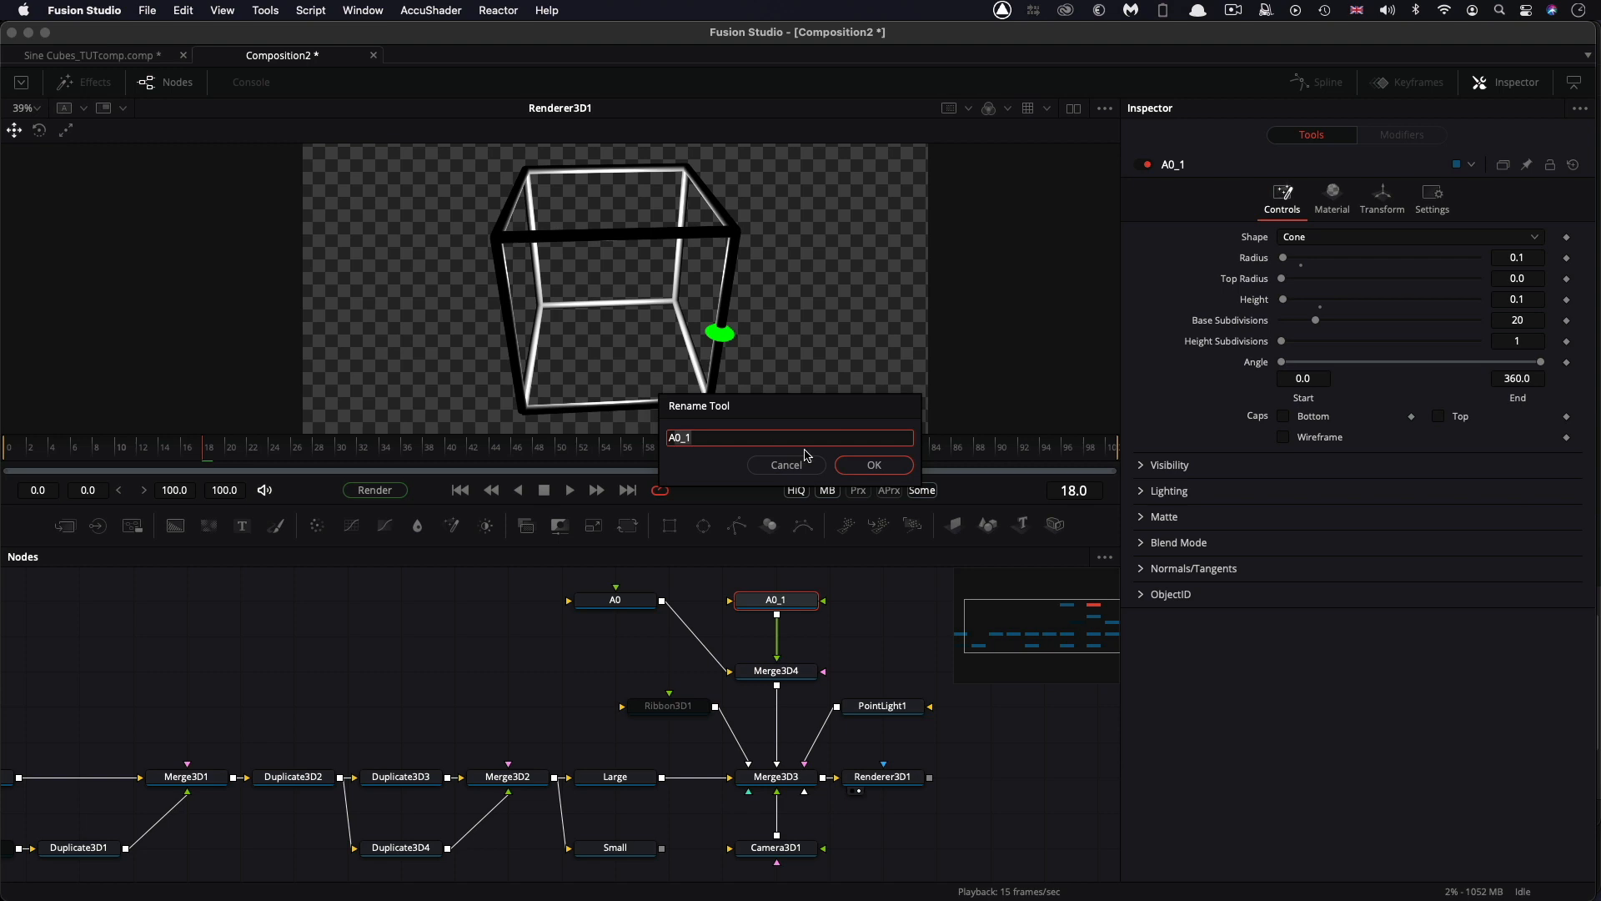
pyautogui.write('A90')
pyautogui.press('Return')
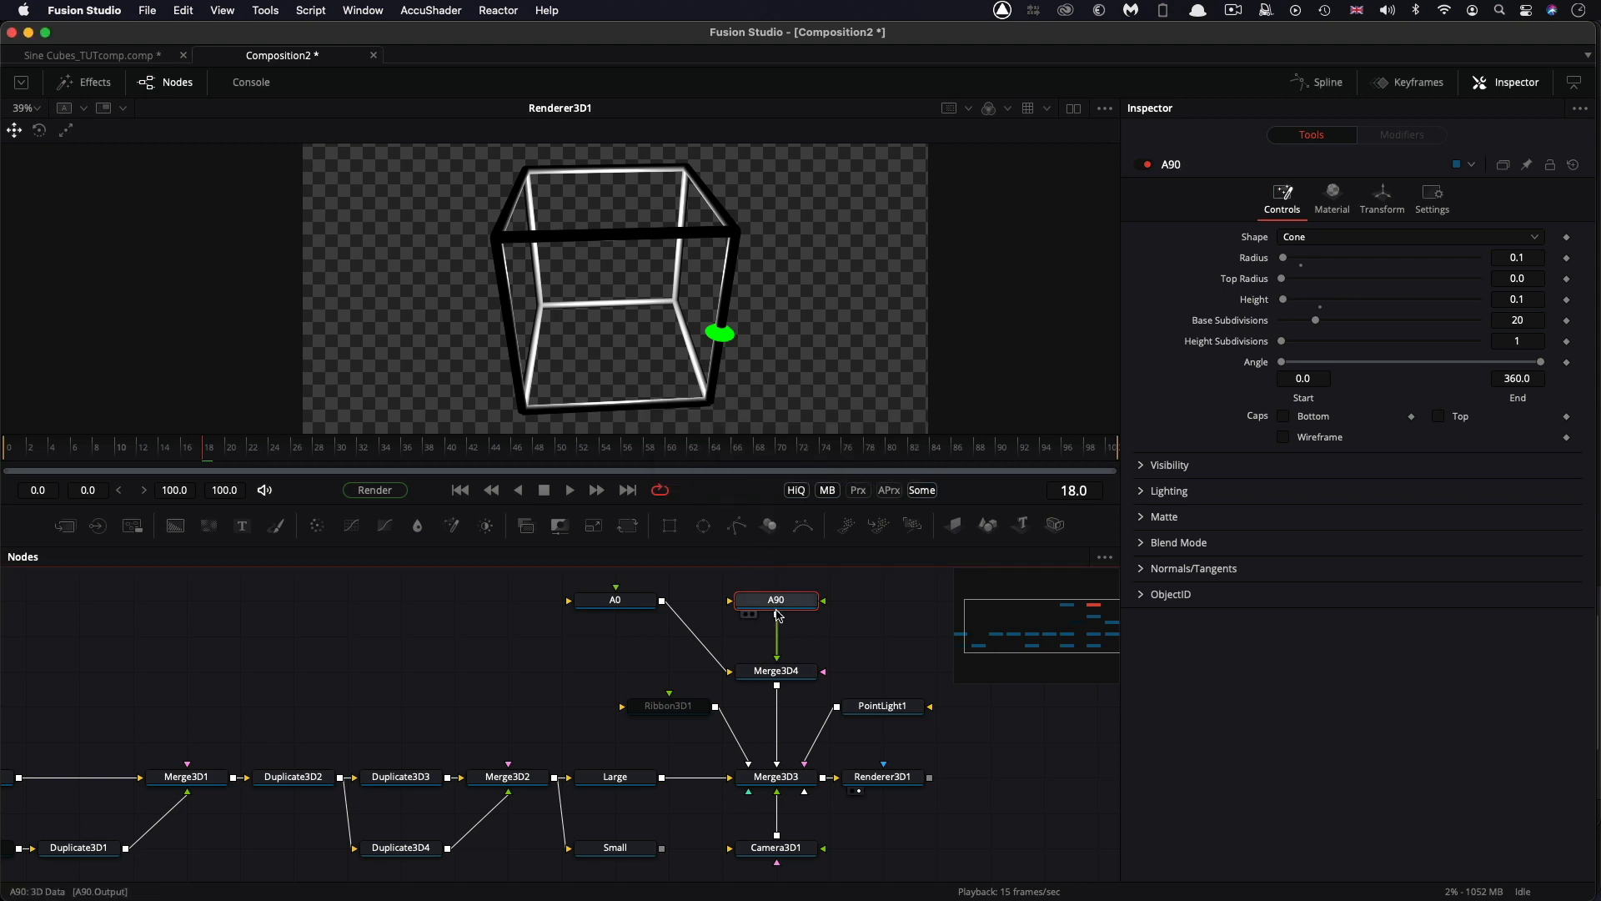
# Insert +90 after Rotate.Y in both the X and Z translation expressions of A90.
pyautogui.click(1381, 194)
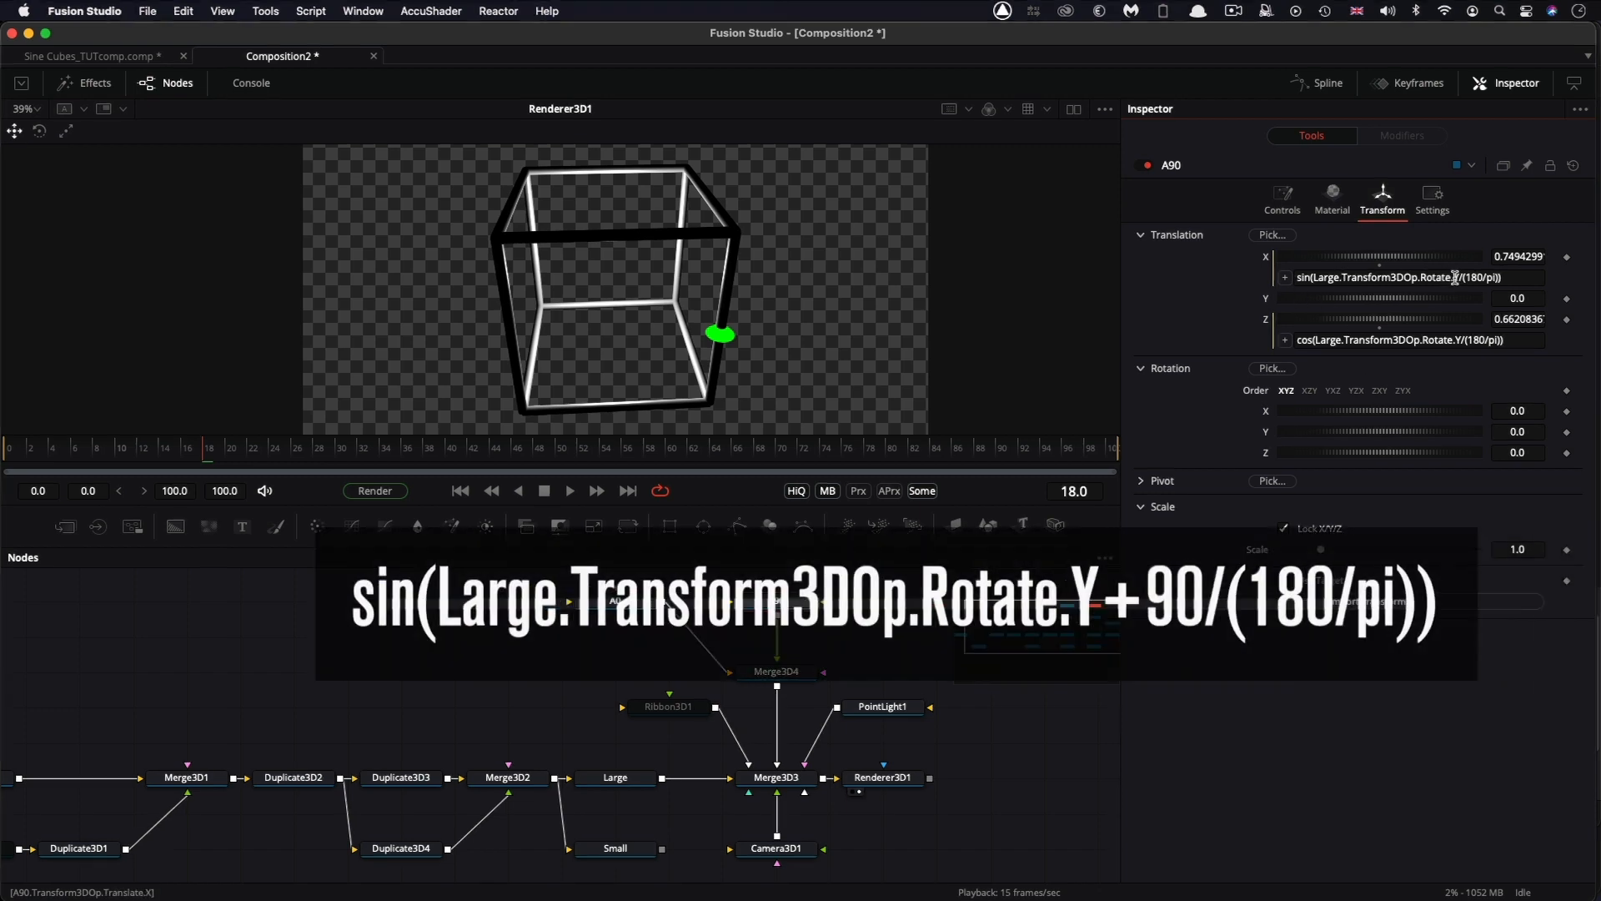
pyautogui.click(1458, 276)
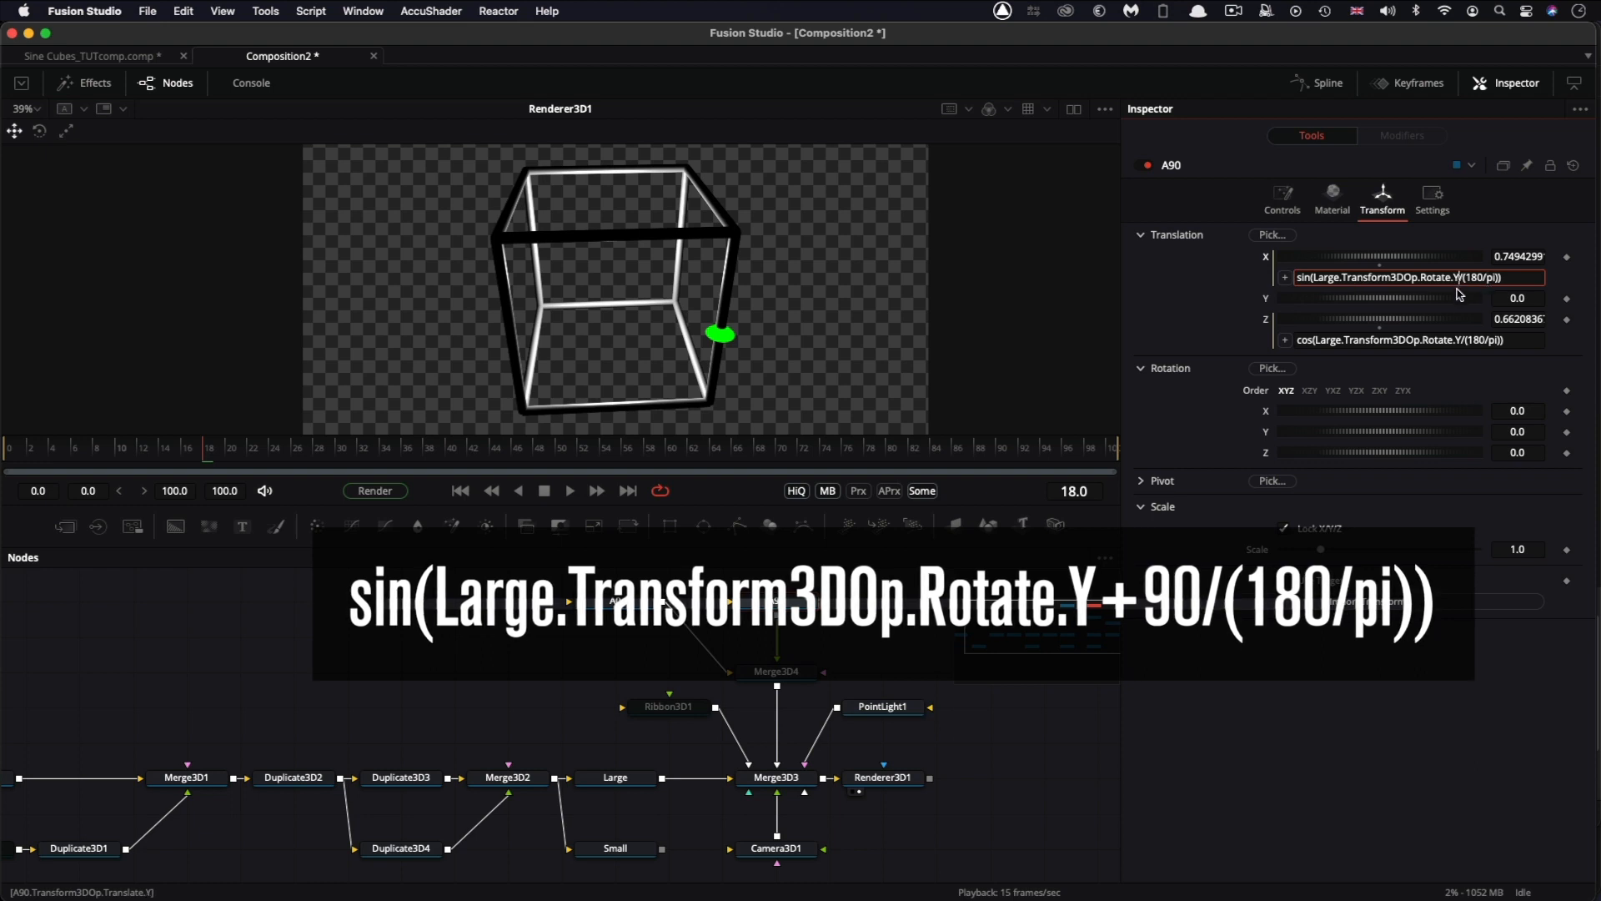
pyautogui.write('+90')
pyautogui.press('Tab')
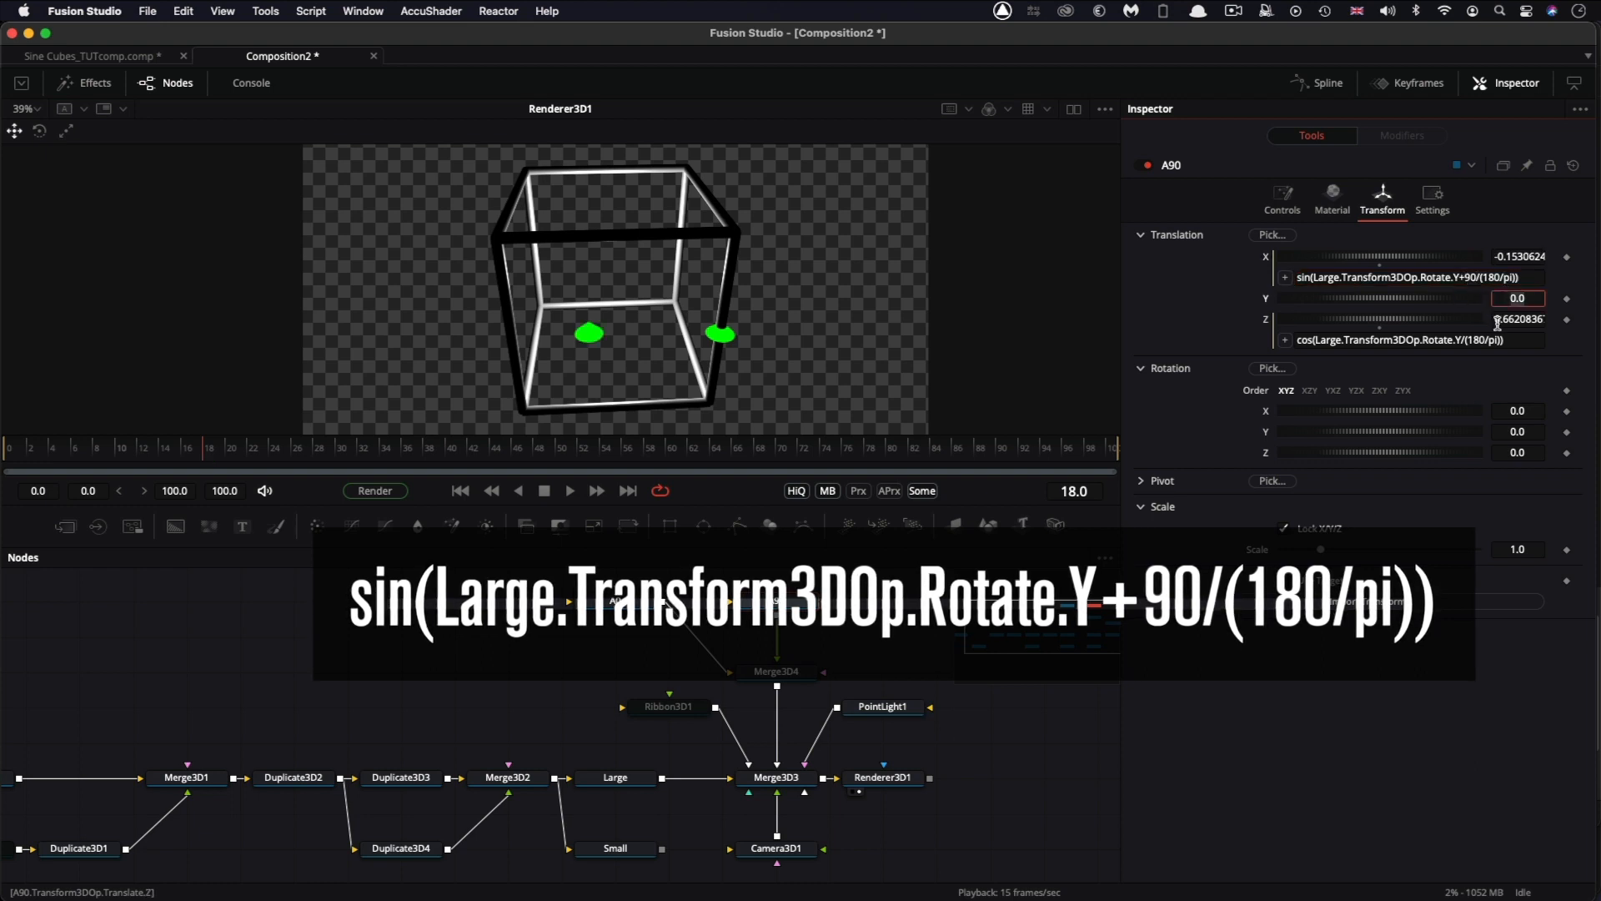
pyautogui.click(1462, 340)
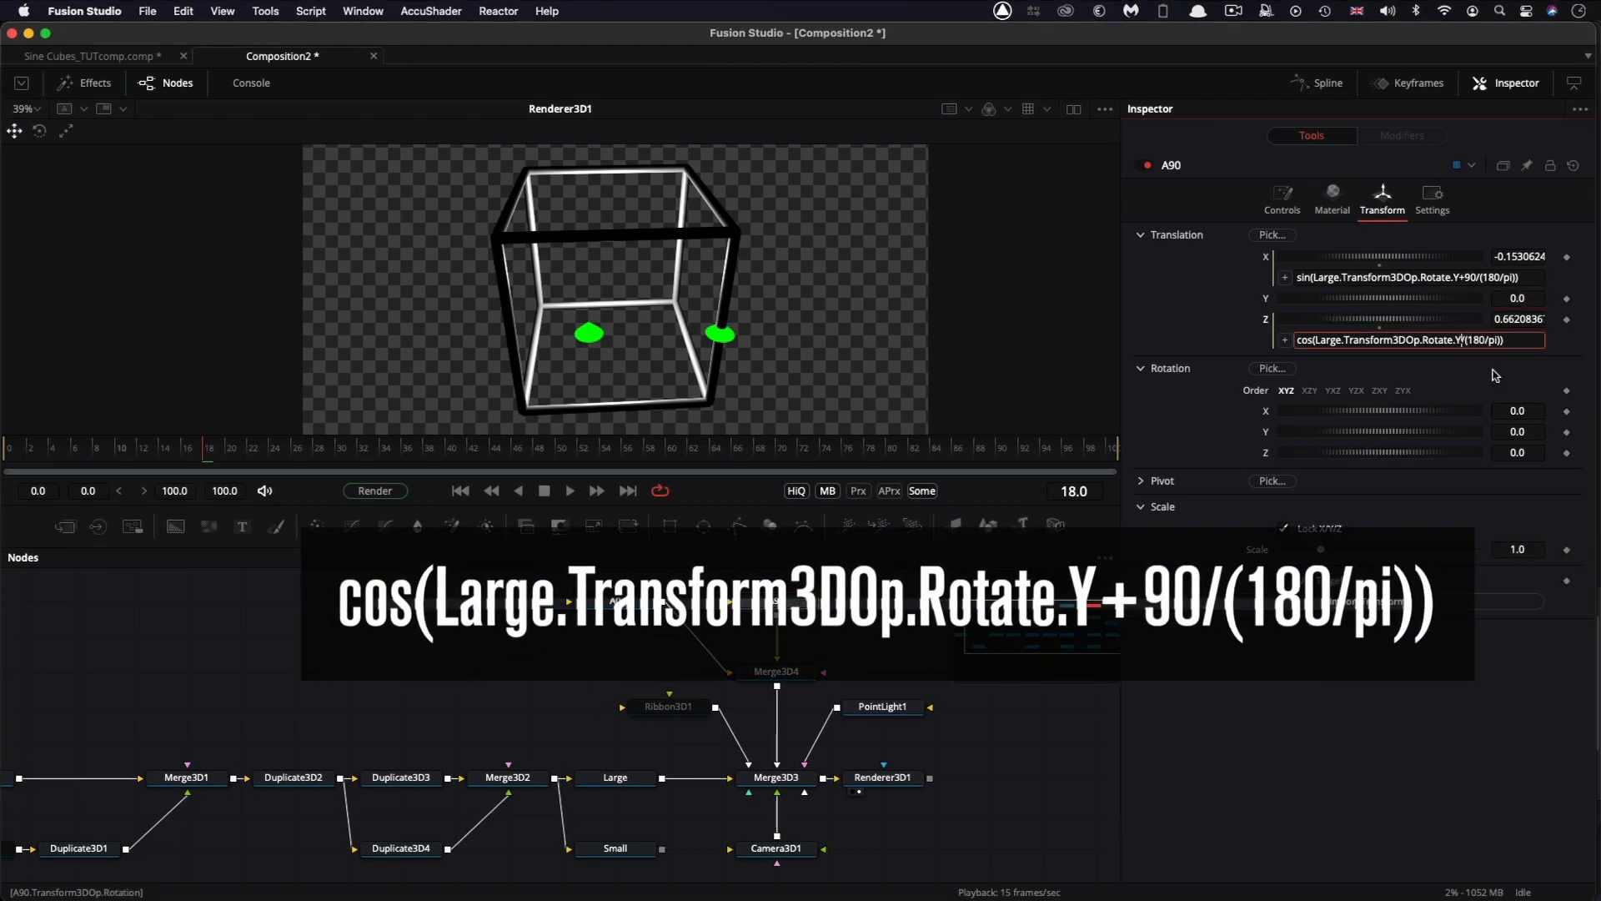
pyautogui.write('+90')
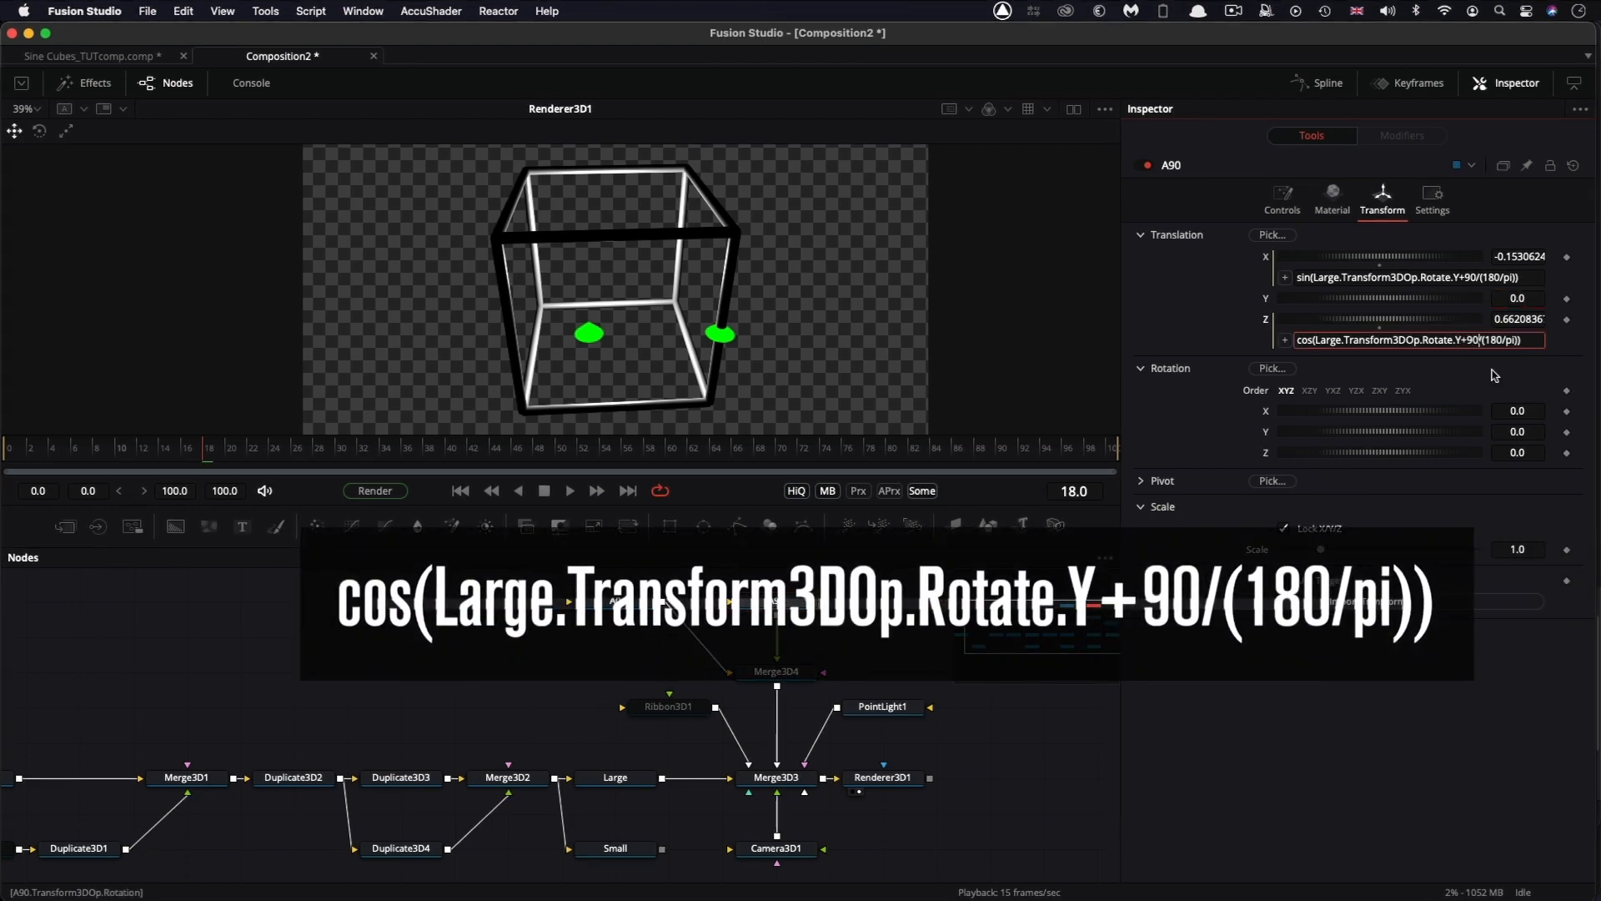
pyautogui.press('Tab')
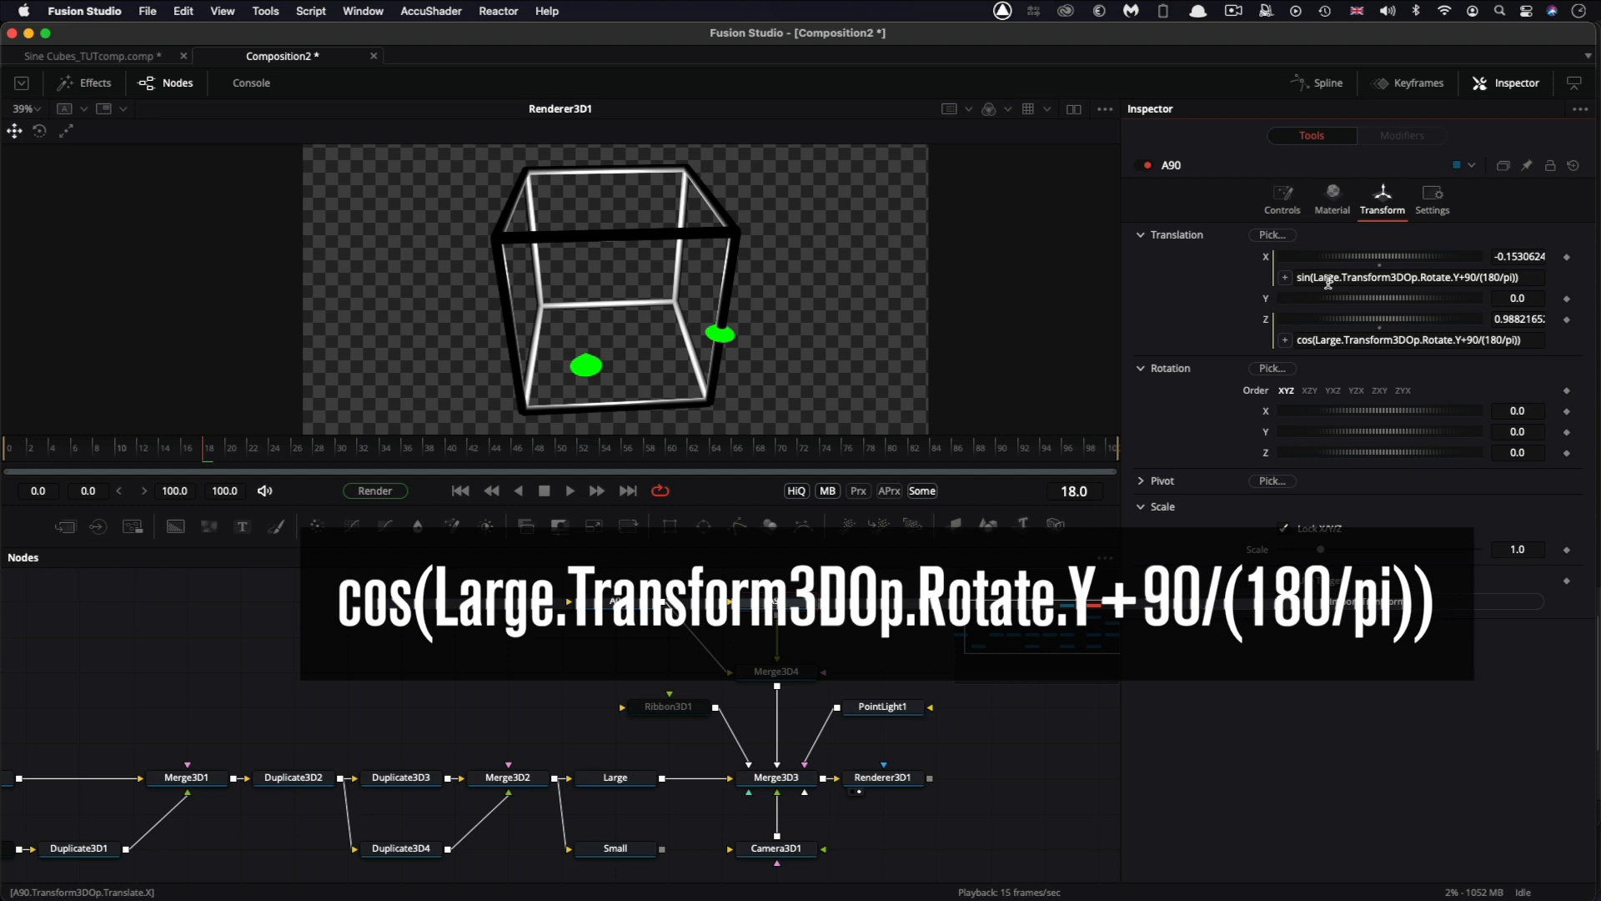
# Parenthesise Large.Transform3DOp.Rotate.Y+90 in A90's sin X and cos Z translation expressions, and play the animation.
pyautogui.click(1318, 277)
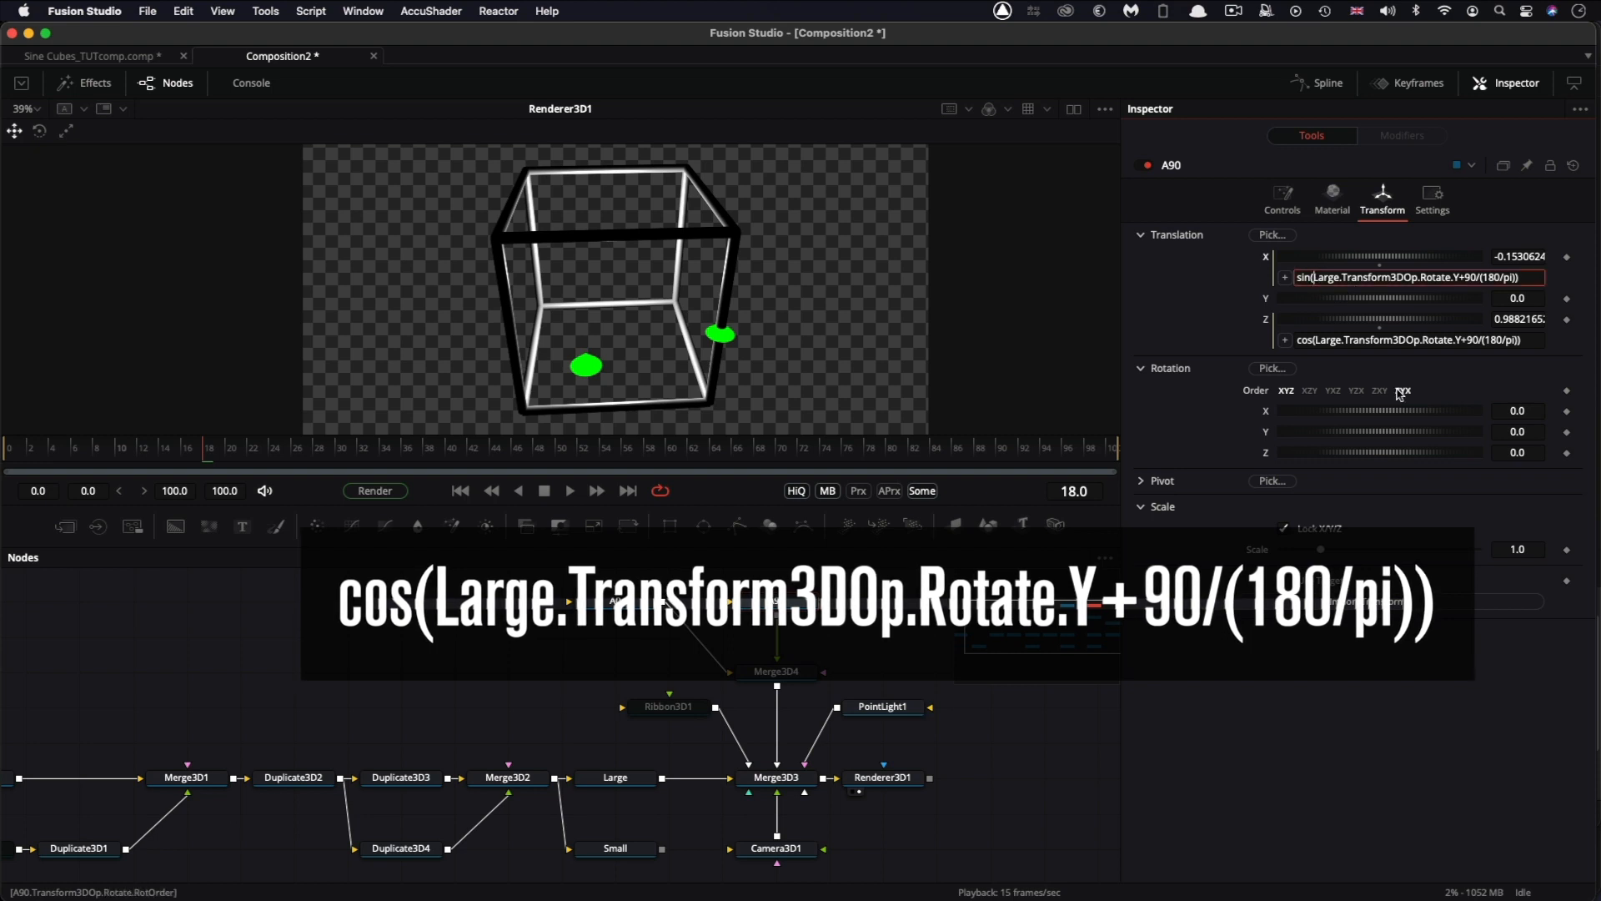
pyautogui.write('(')
pyautogui.press('Right')
pyautogui.press('Right')
pyautogui.press('Right')
pyautogui.press('Right')
pyautogui.press('Right')
pyautogui.press('Right')
pyautogui.press('Right')
pyautogui.press('Right')
pyautogui.press('Right')
pyautogui.press('Right')
pyautogui.press('Right')
pyautogui.press('Right')
pyautogui.press('Right')
pyautogui.press('Right')
pyautogui.press('Right')
pyautogui.press('Right')
pyautogui.press('Right')
pyautogui.press('Right')
pyautogui.press('Right')
pyautogui.press('Right')
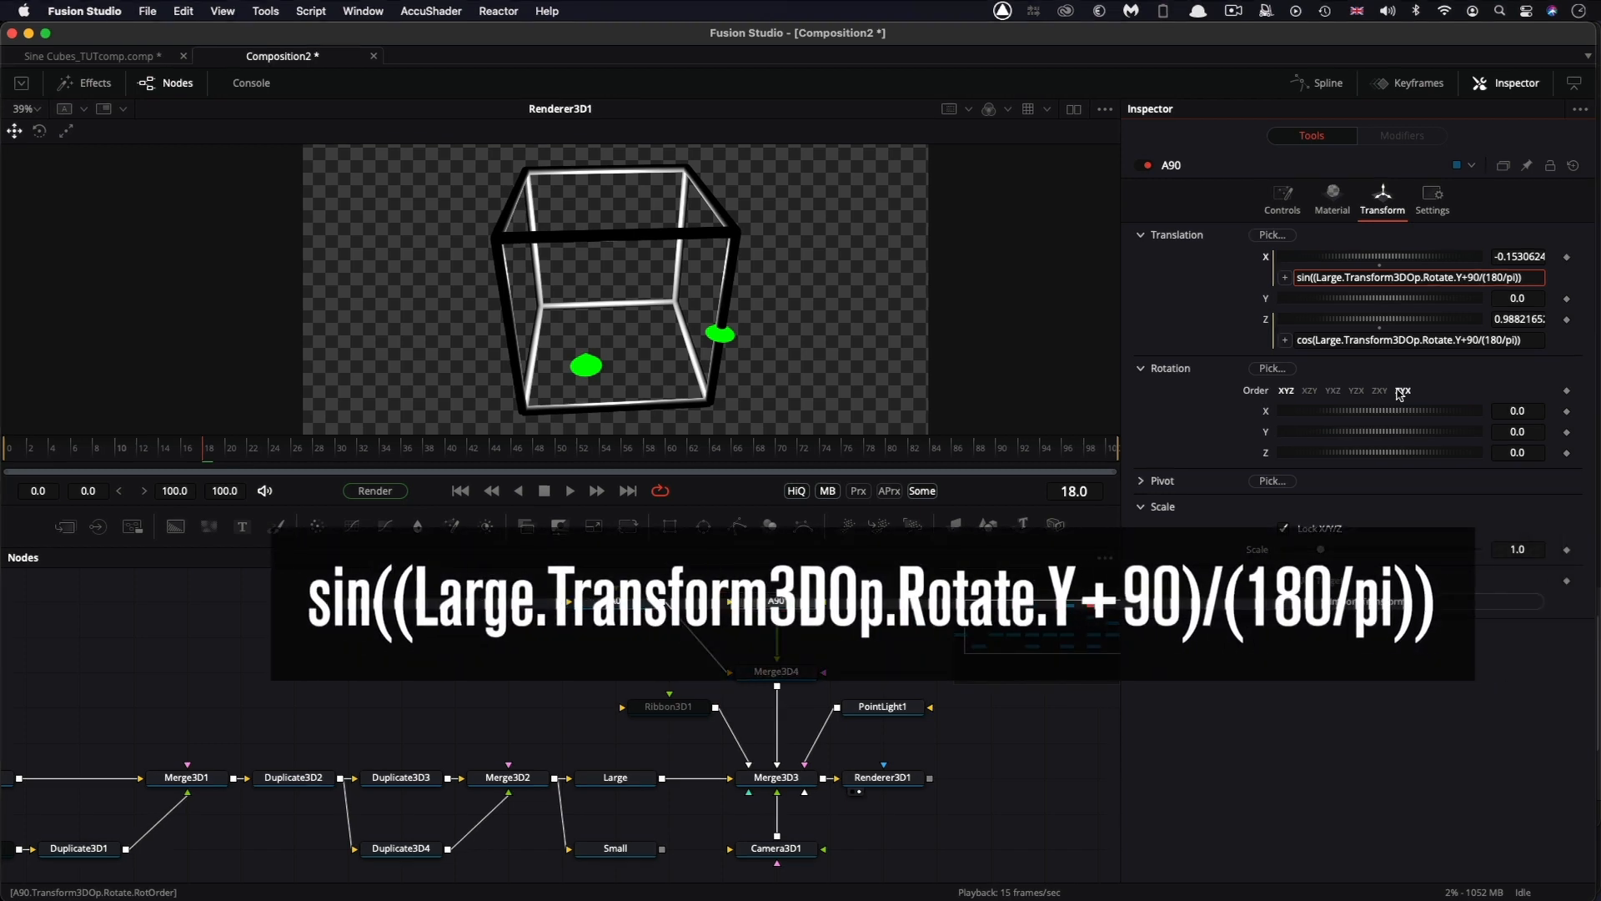
pyautogui.write(')')
pyautogui.click(1315, 340)
pyautogui.write('(')
pyautogui.click(1481, 339)
pyautogui.write(')')
pyautogui.press('Tab')
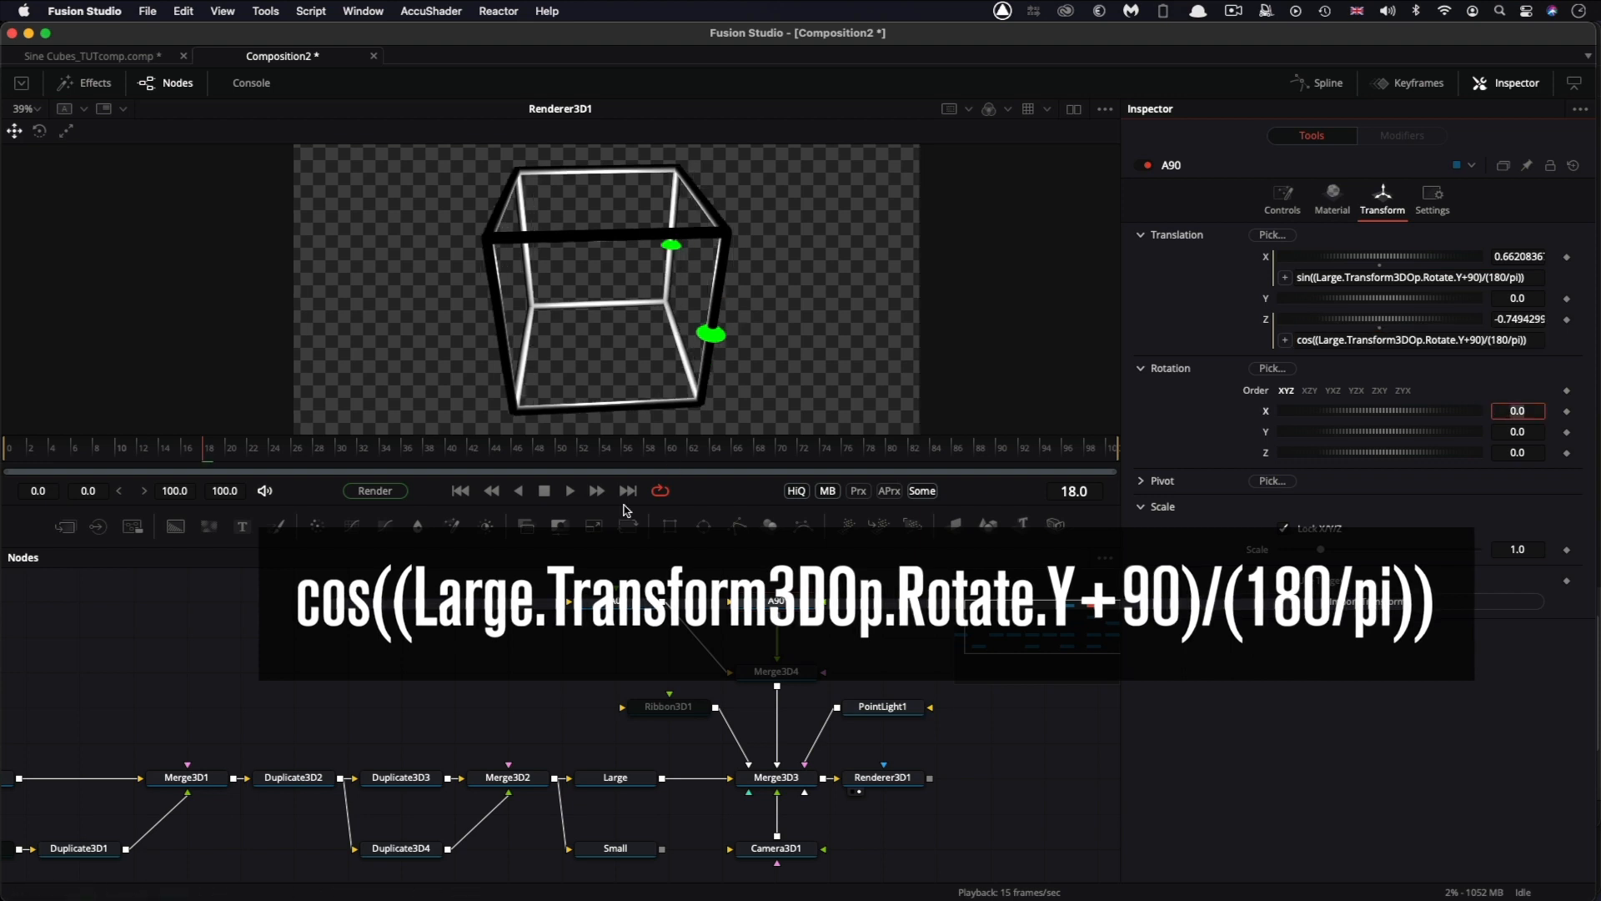
pyautogui.click(571, 492)
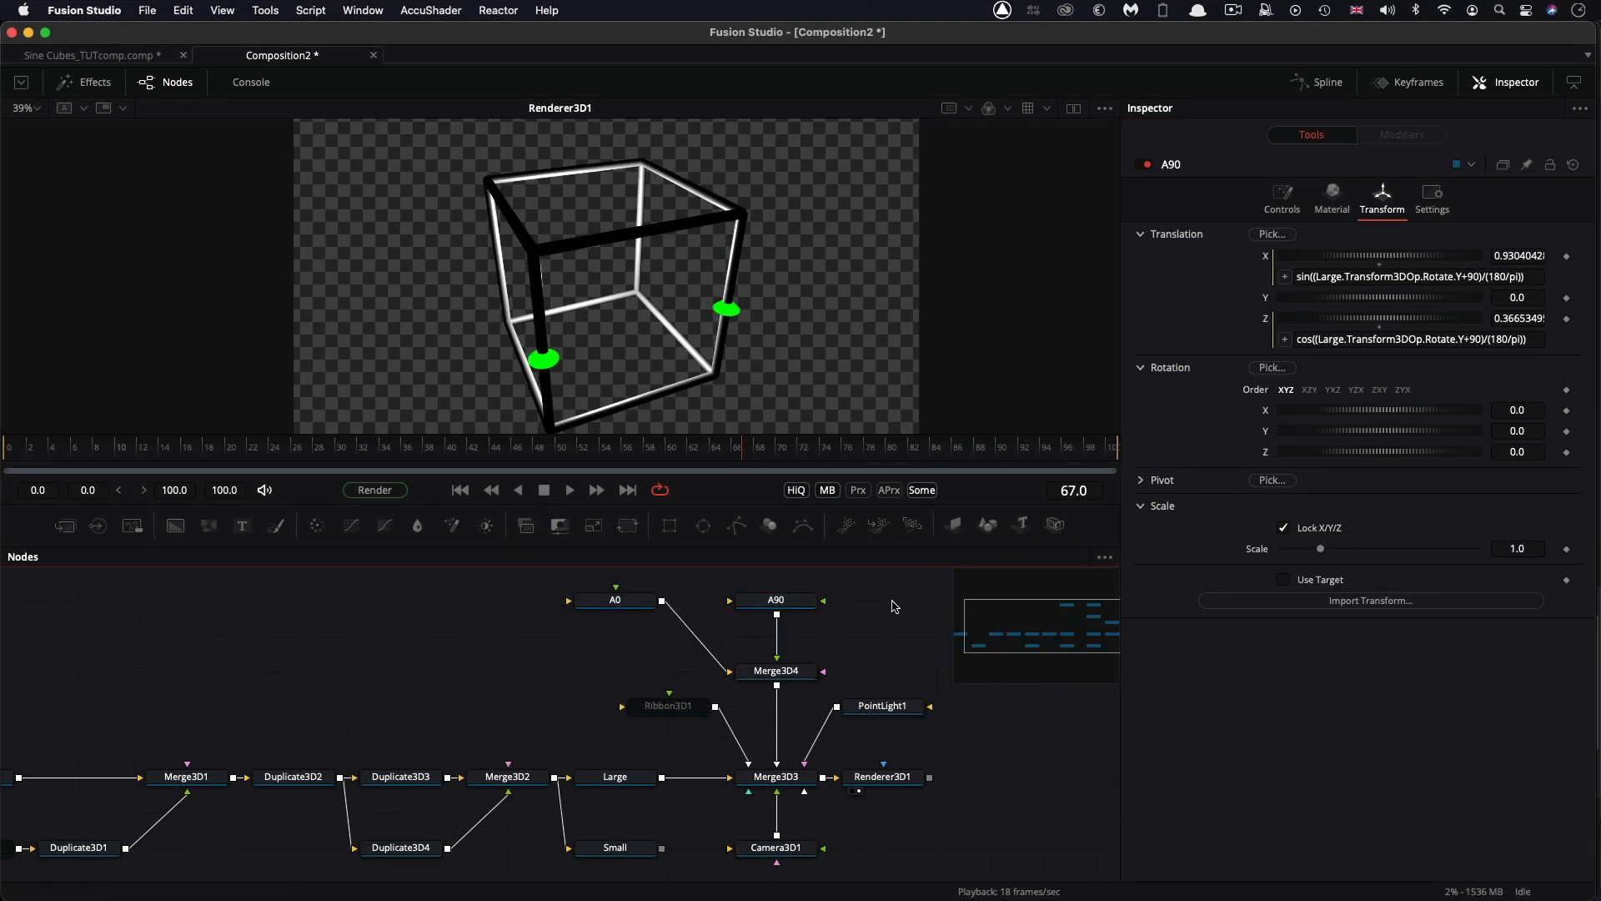
# Paste another cone copy beside A90, connect it to Merge3D4 and rename it A180.
pyautogui.hotkey('ctrl', 'v')
pyautogui.moveTo(930, 600); pyautogui.dragTo(776, 669)
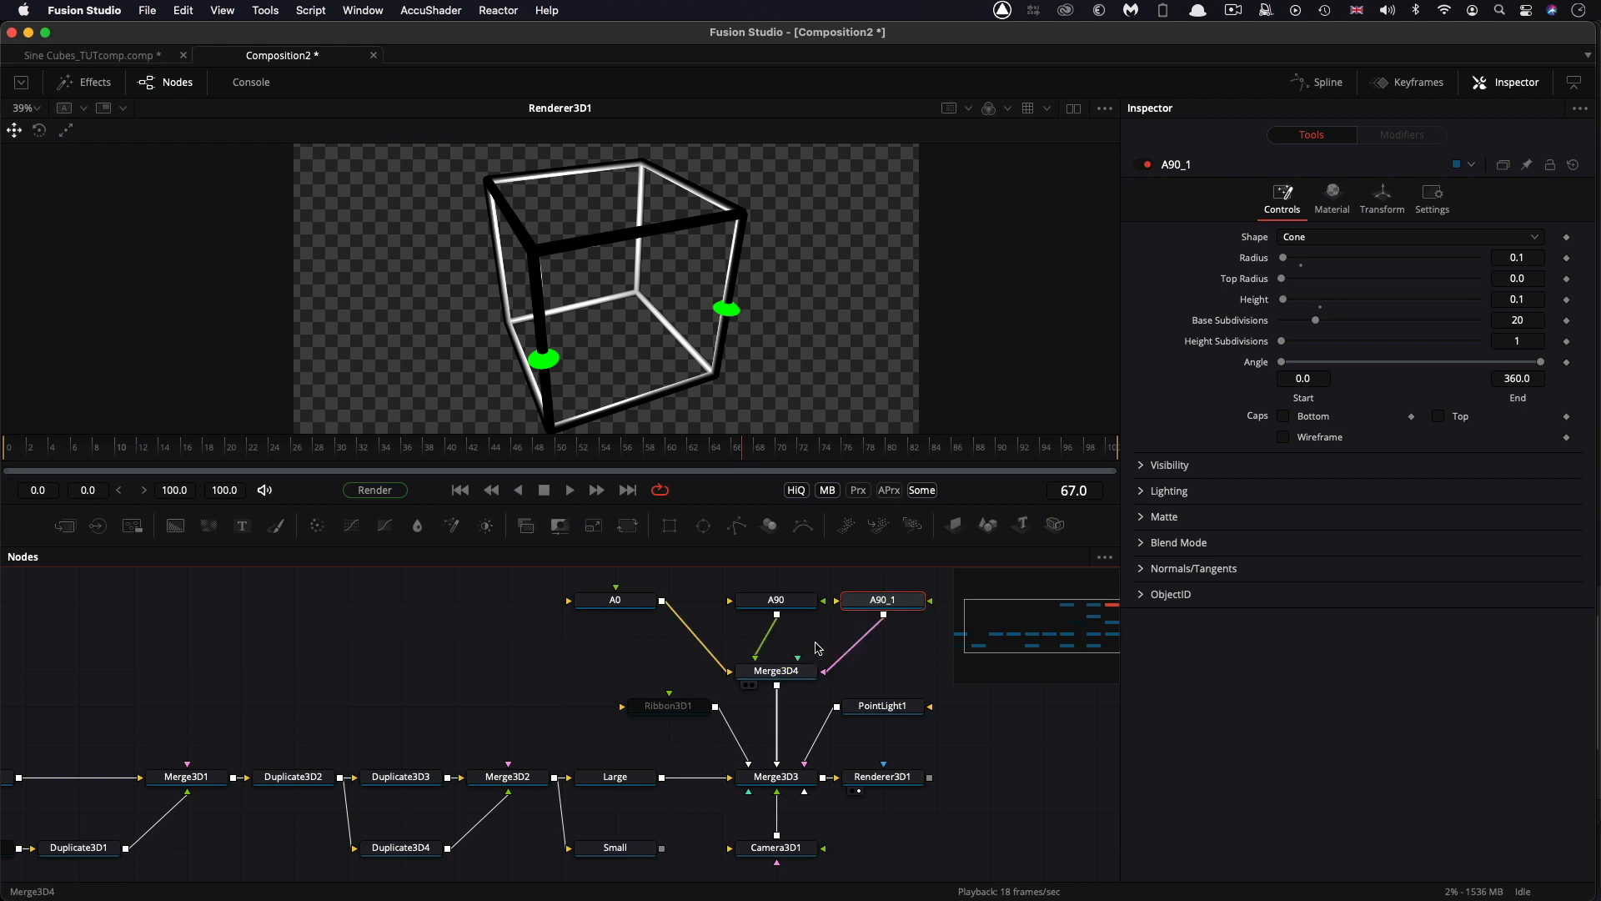
pyautogui.press('F2')
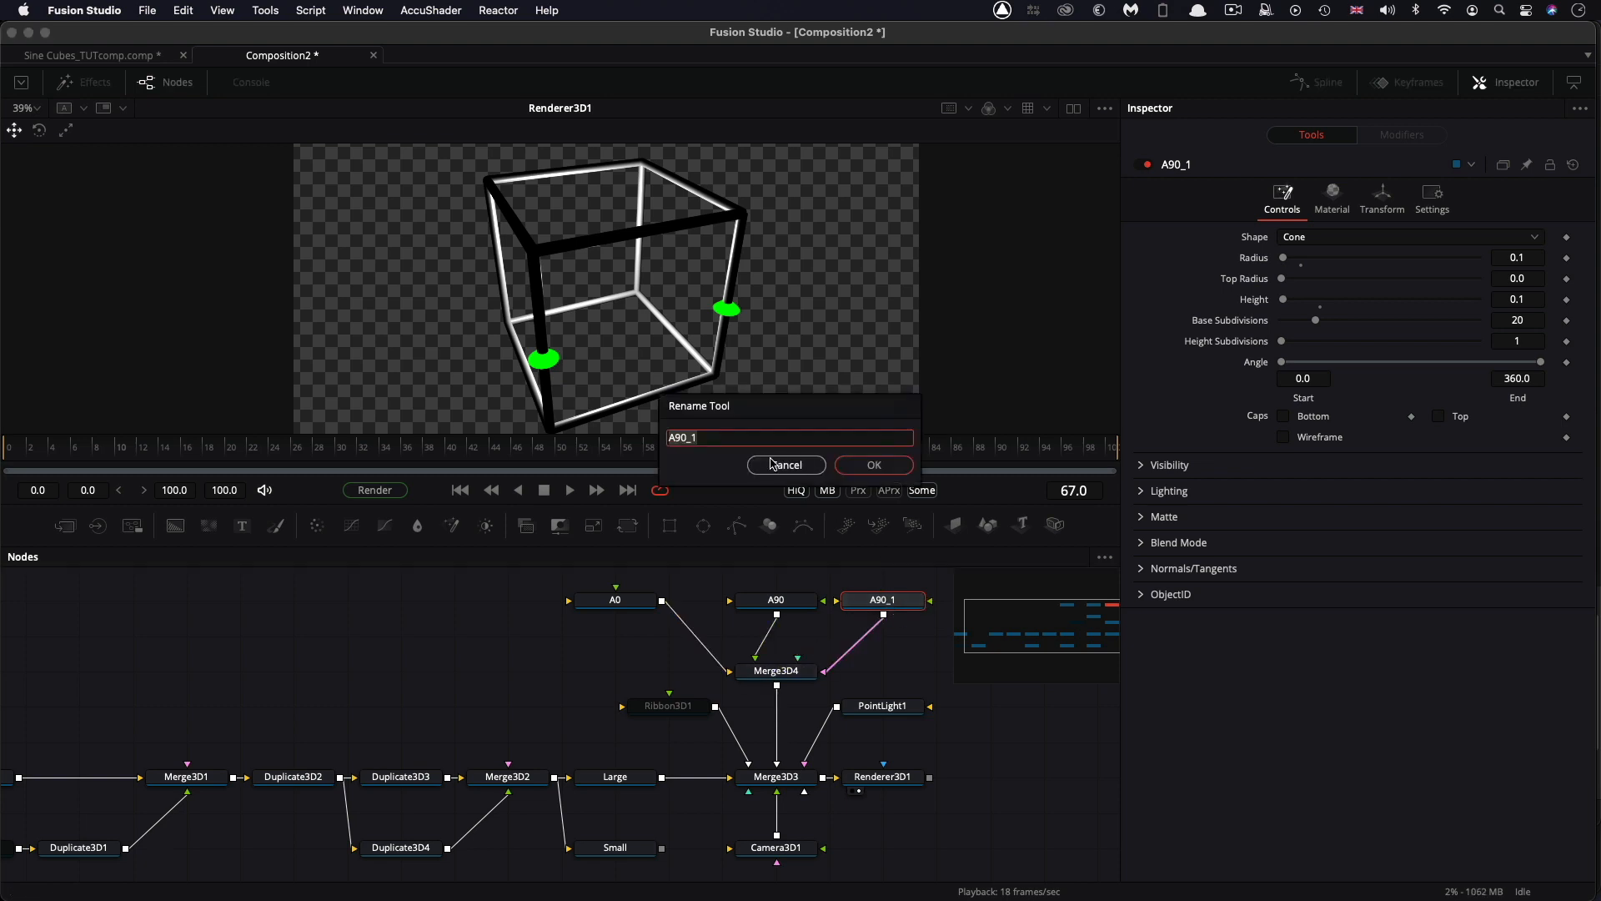
pyautogui.moveTo(676, 441); pyautogui.dragTo(739, 442)
pyautogui.write('A180')
pyautogui.press('Return')
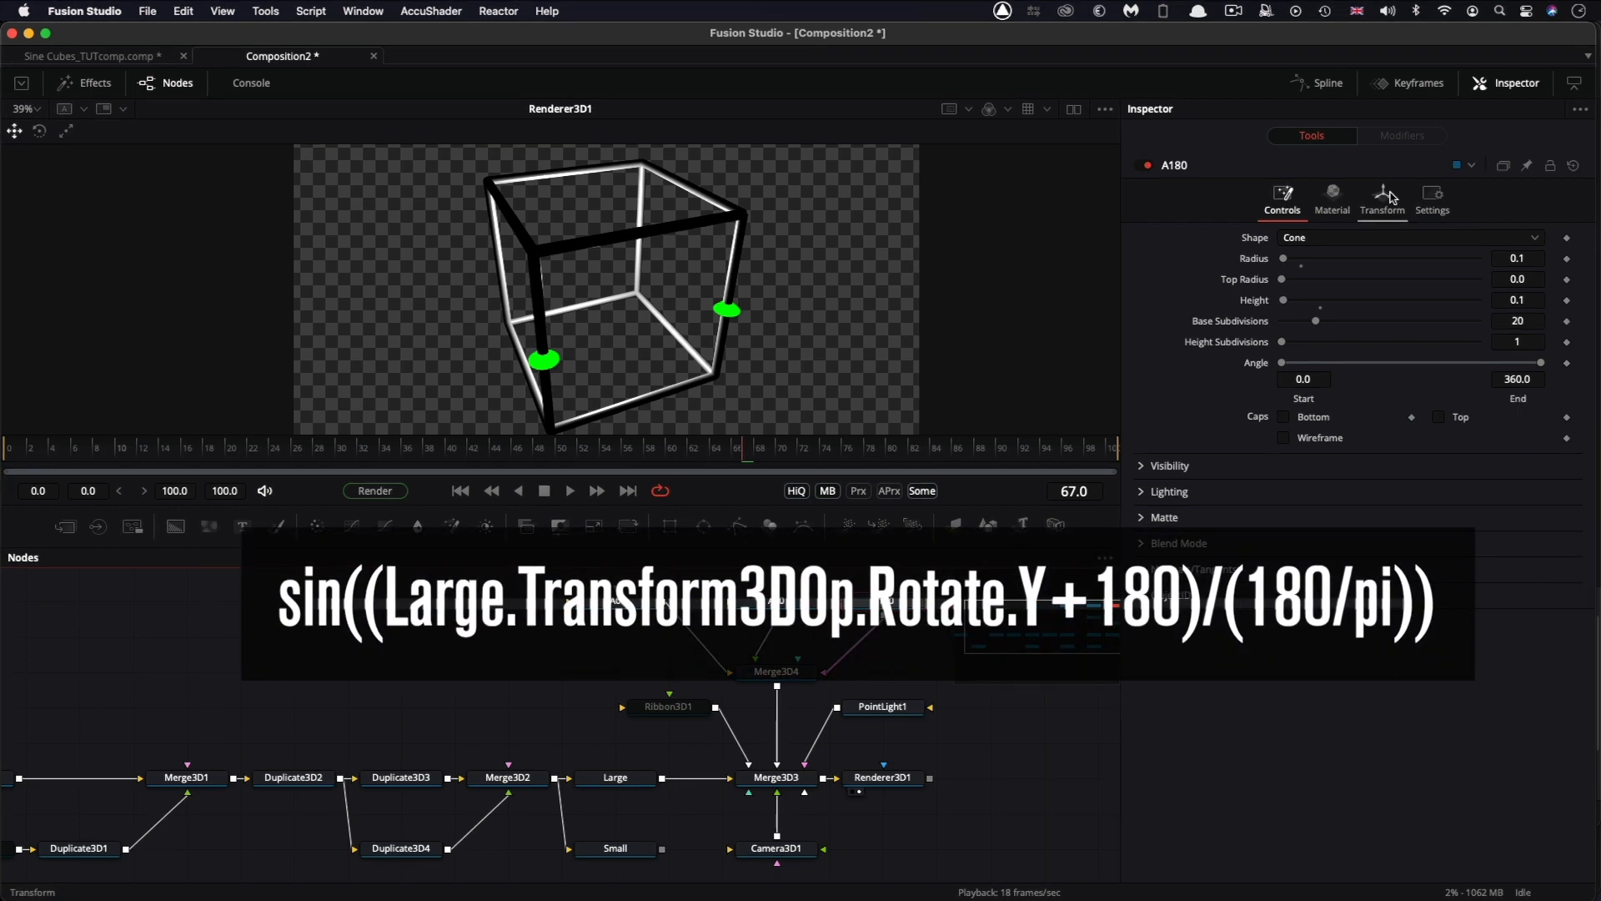
# Change the angle offset to +180 in both the X and Z translation expressions of A180.
pyautogui.click(1381, 199)
pyautogui.doubleClick(1470, 273)
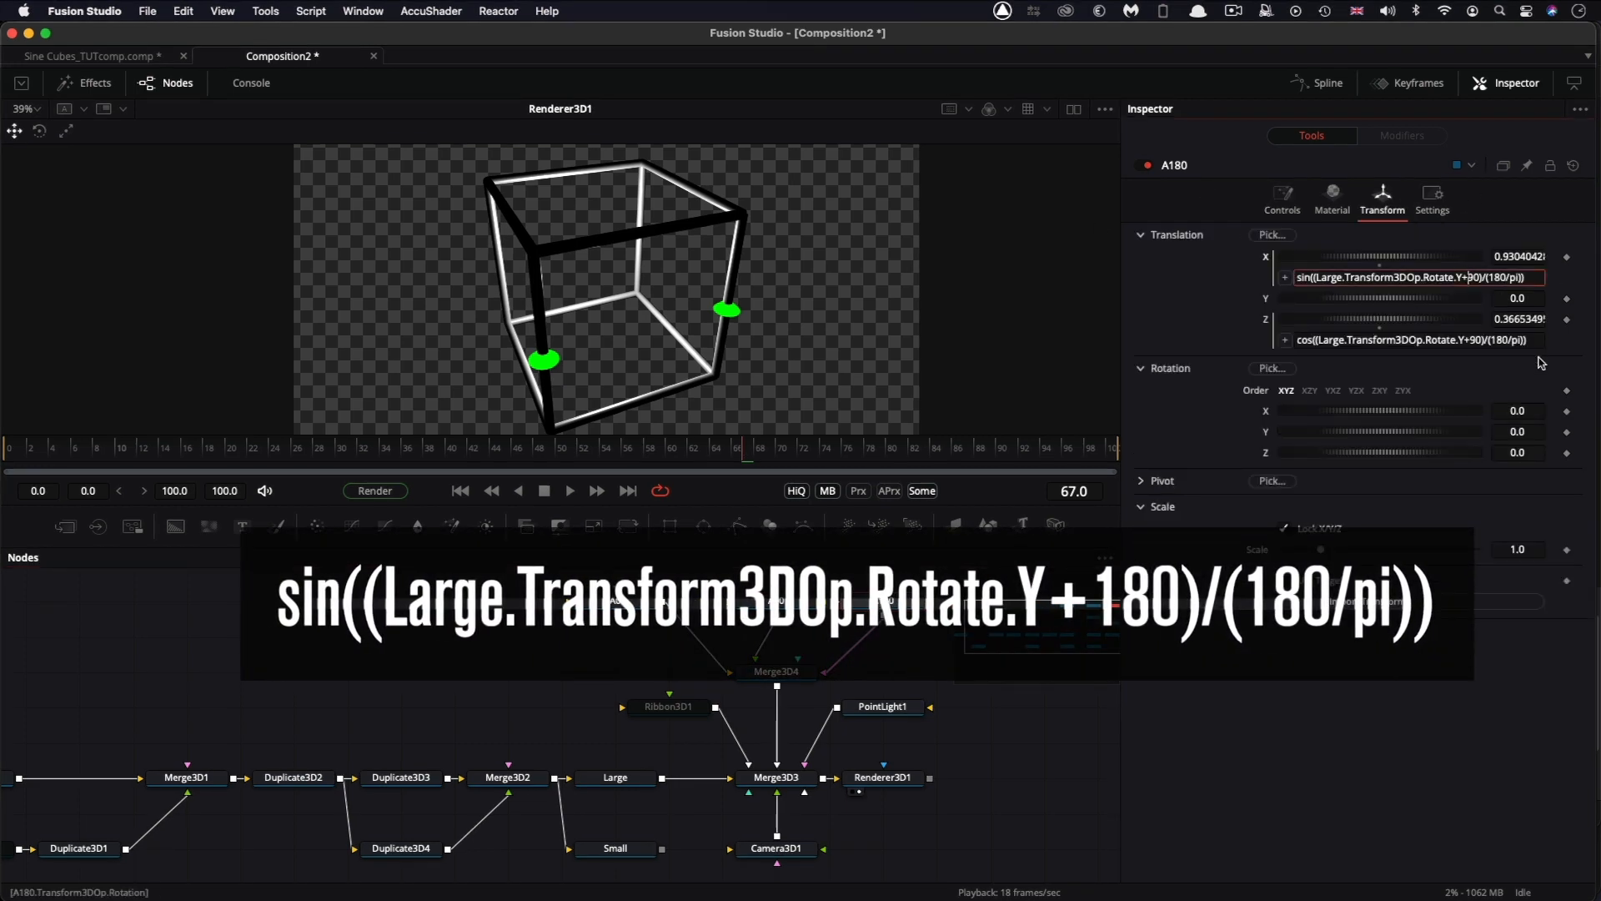
pyautogui.press('BackSpace')
pyautogui.write('18')
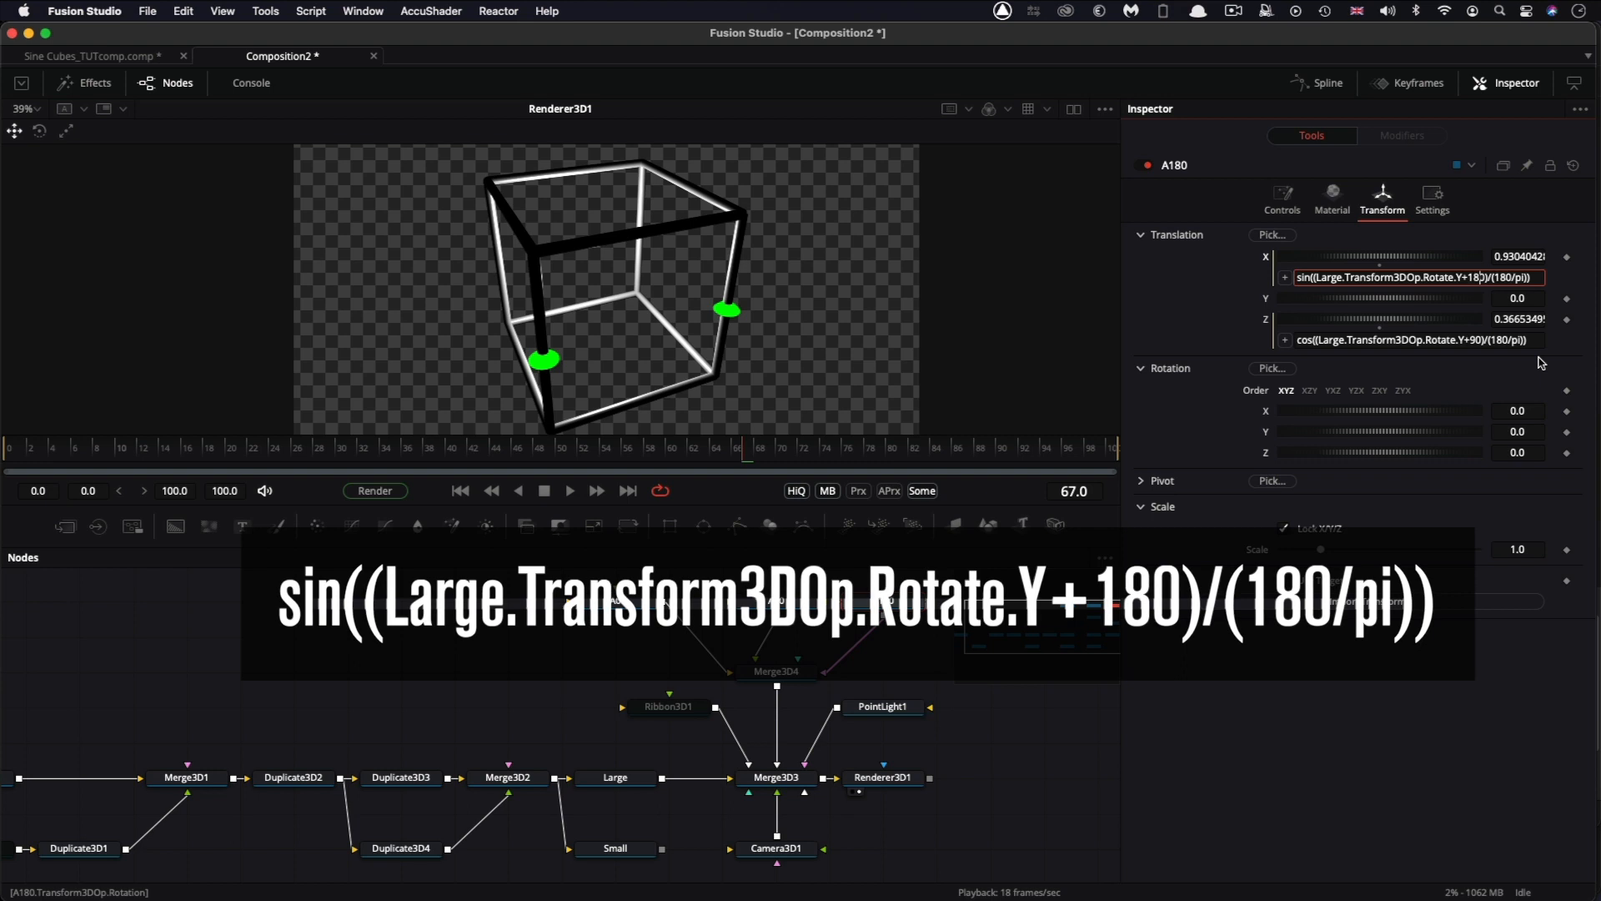
pyautogui.click(1470, 340)
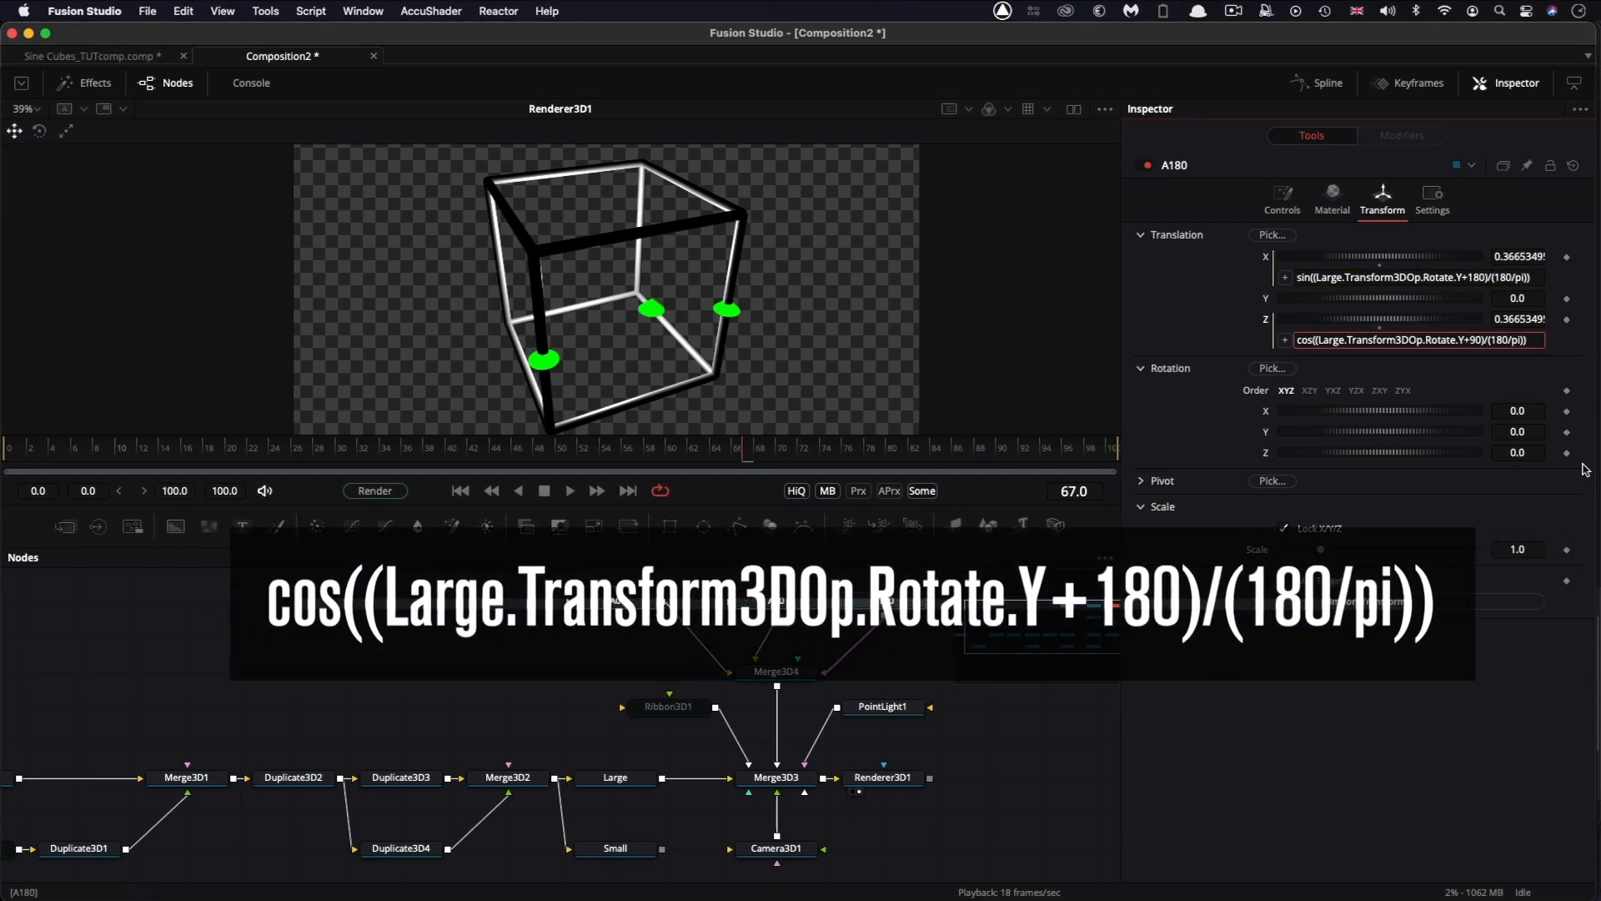
pyautogui.press('Delete')
pyautogui.write('18')
pyautogui.press('Tab')
# Paste a fourth cone beside A180, connect it to Merge3D4 and rename it A270.
pyautogui.hscroll(5, 684, 602)
pyautogui.click(684, 603)
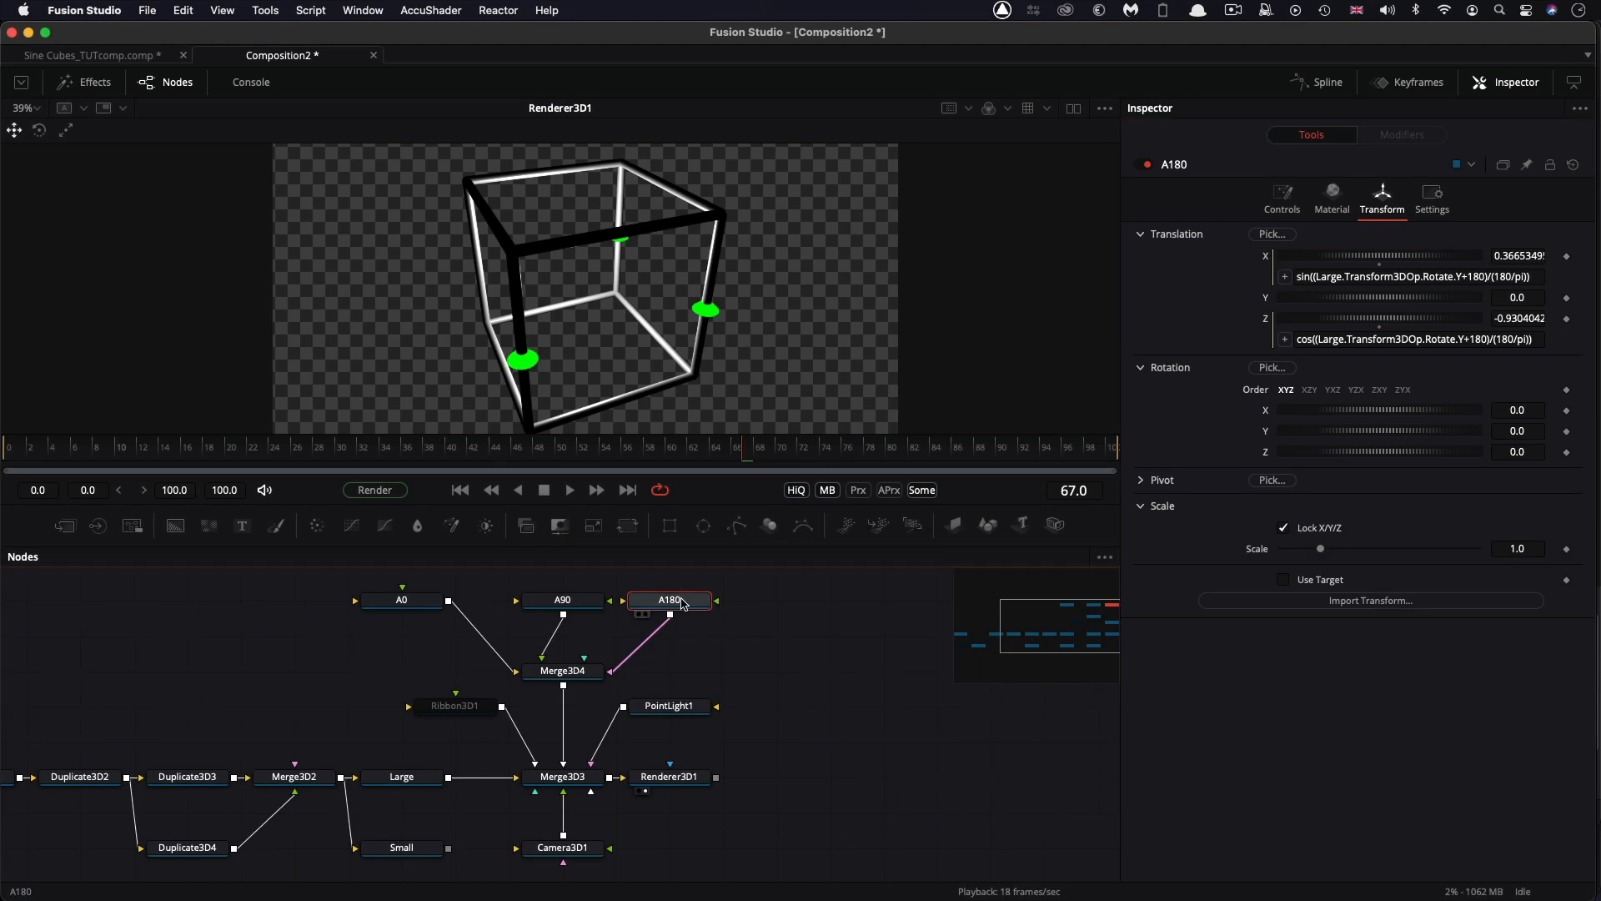
pyautogui.press('super+v')
pyautogui.moveTo(824, 601); pyautogui.dragTo(576, 673)
pyautogui.press('F2')
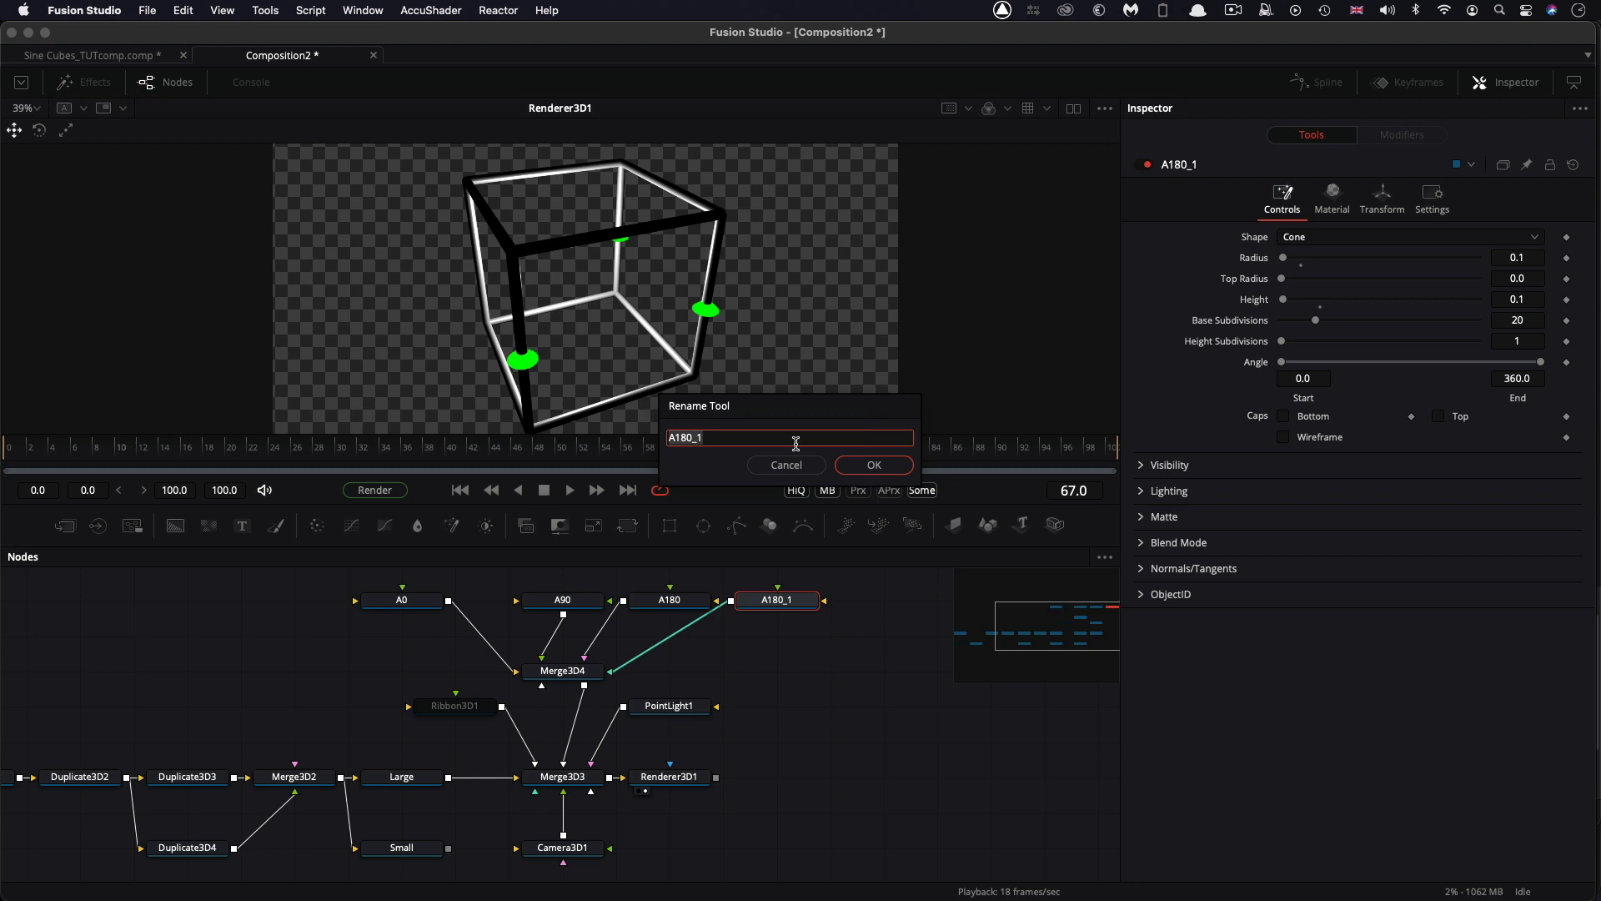
pyautogui.write('A270')
pyautogui.press('Return')
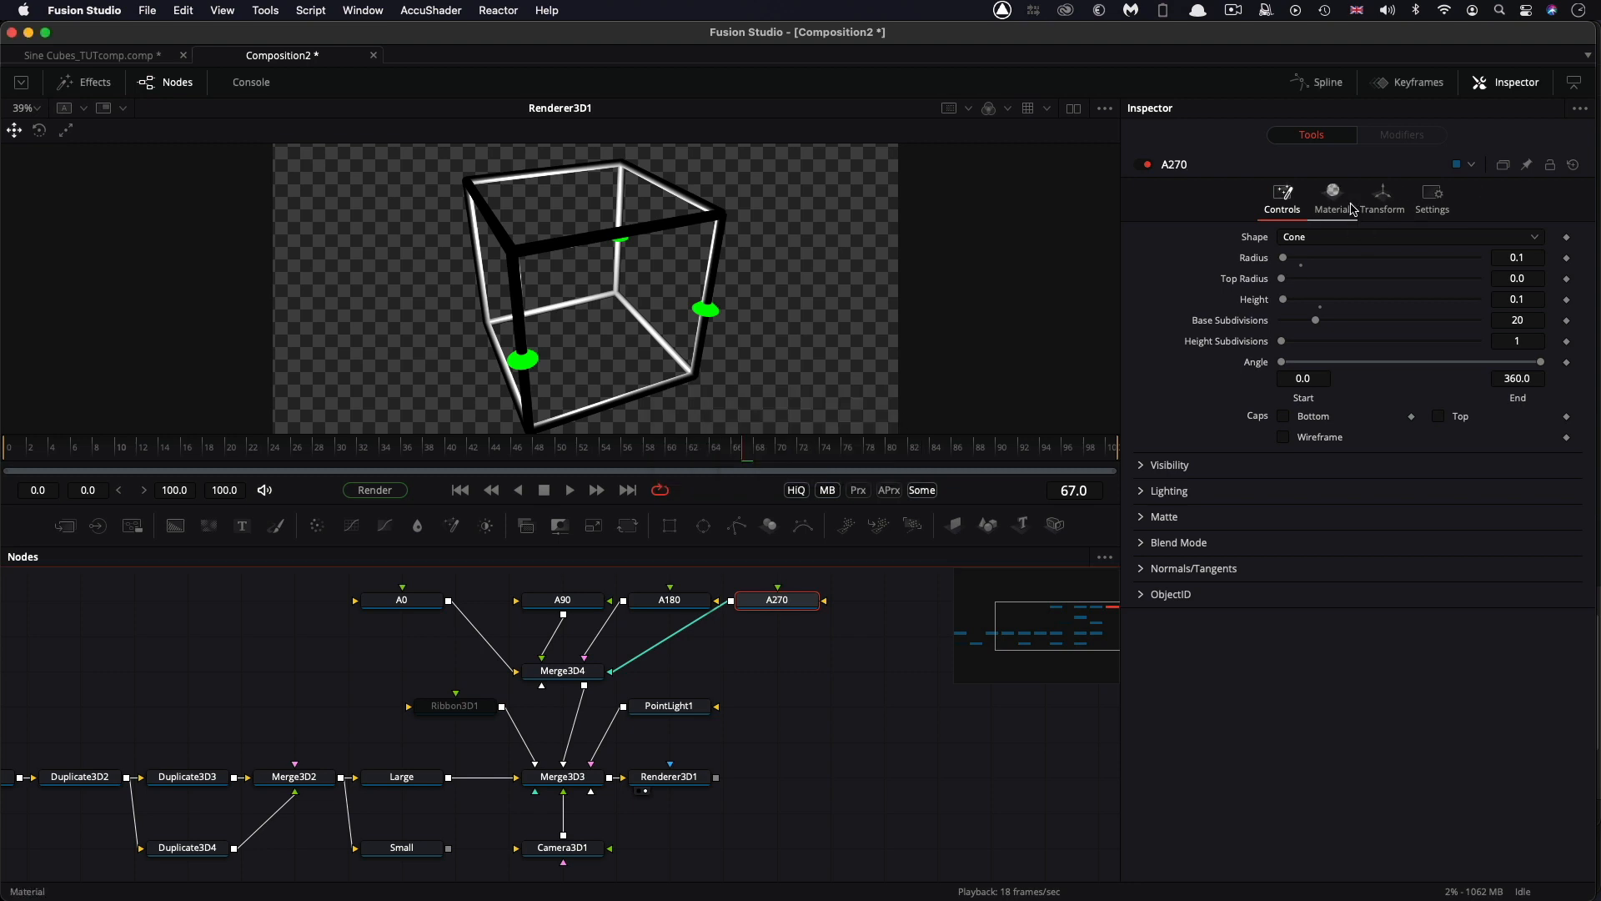
# Change the angle offset to +270 in both the X and Z translation expressions of A270.
pyautogui.click(1382, 200)
pyautogui.click(1492, 277)
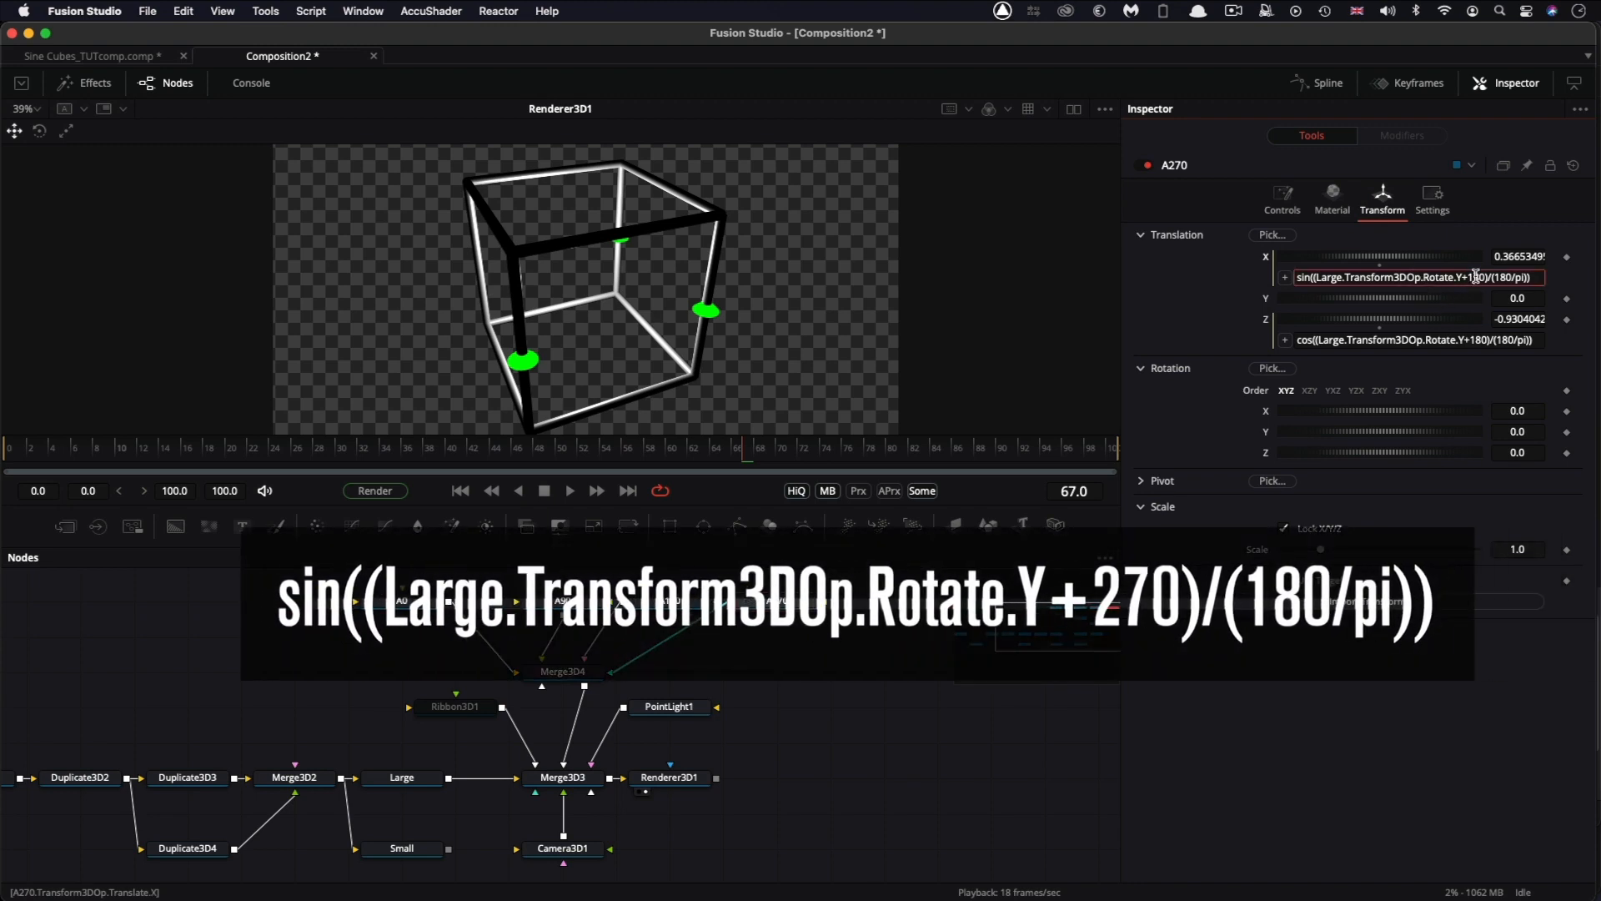
pyautogui.press('BackSpace')
pyautogui.press('BackSpace')
pyautogui.press('BackSpace')
pyautogui.write('270')
pyautogui.press('Tab')
pyautogui.click(1492, 340)
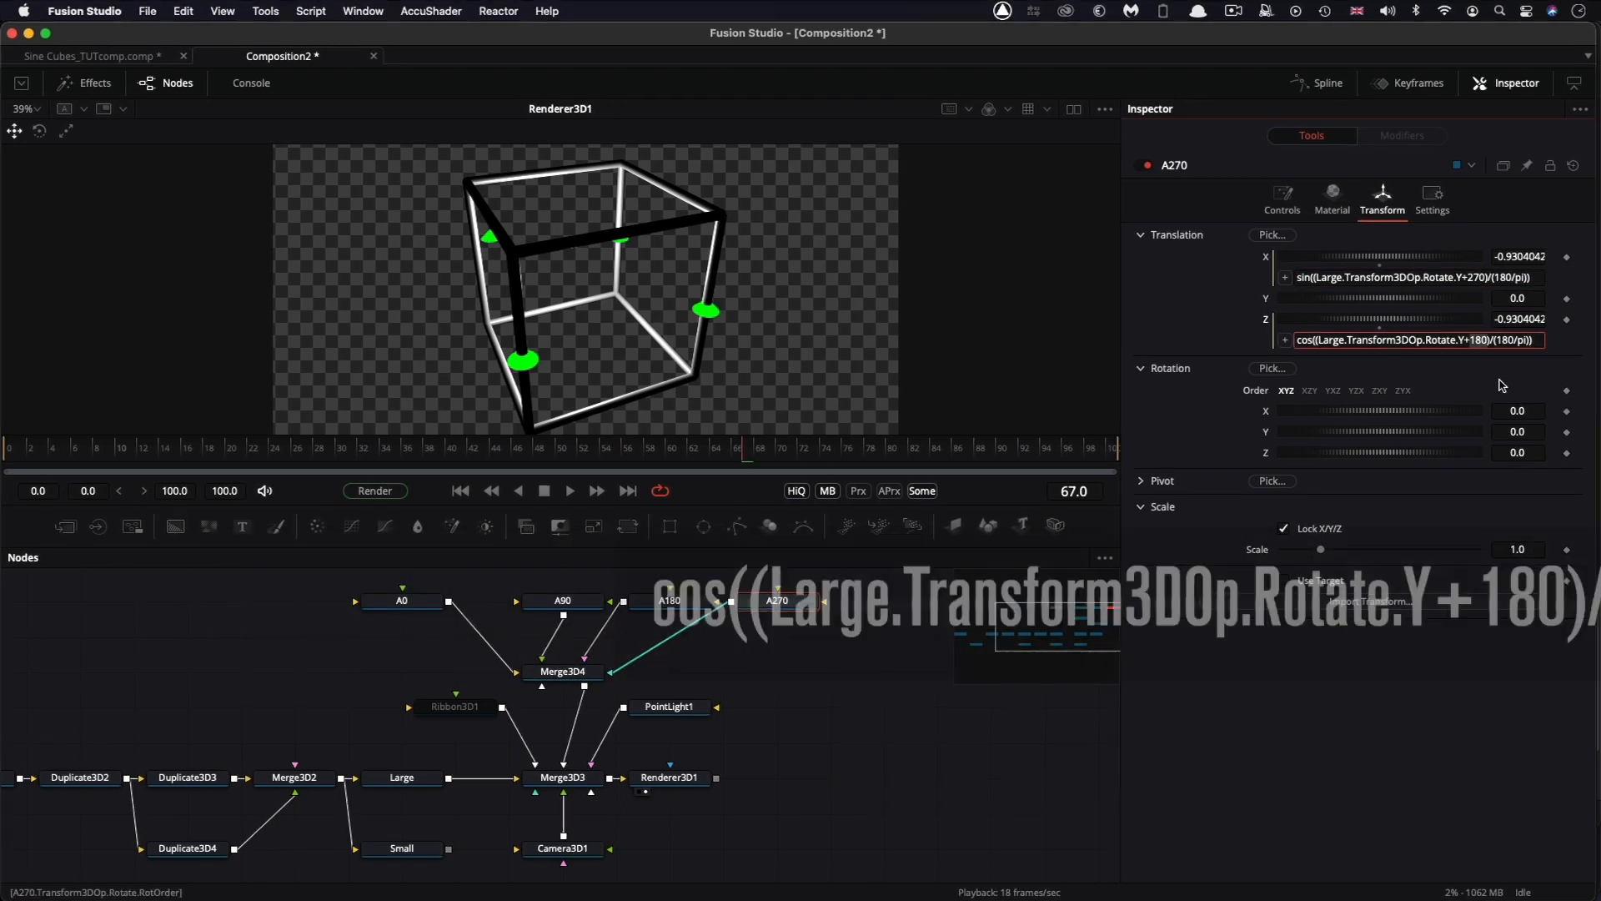
pyautogui.press('BackSpace')
pyautogui.press('BackSpace')
pyautogui.press('BackSpace')
pyautogui.write('270')
pyautogui.press('Tab')
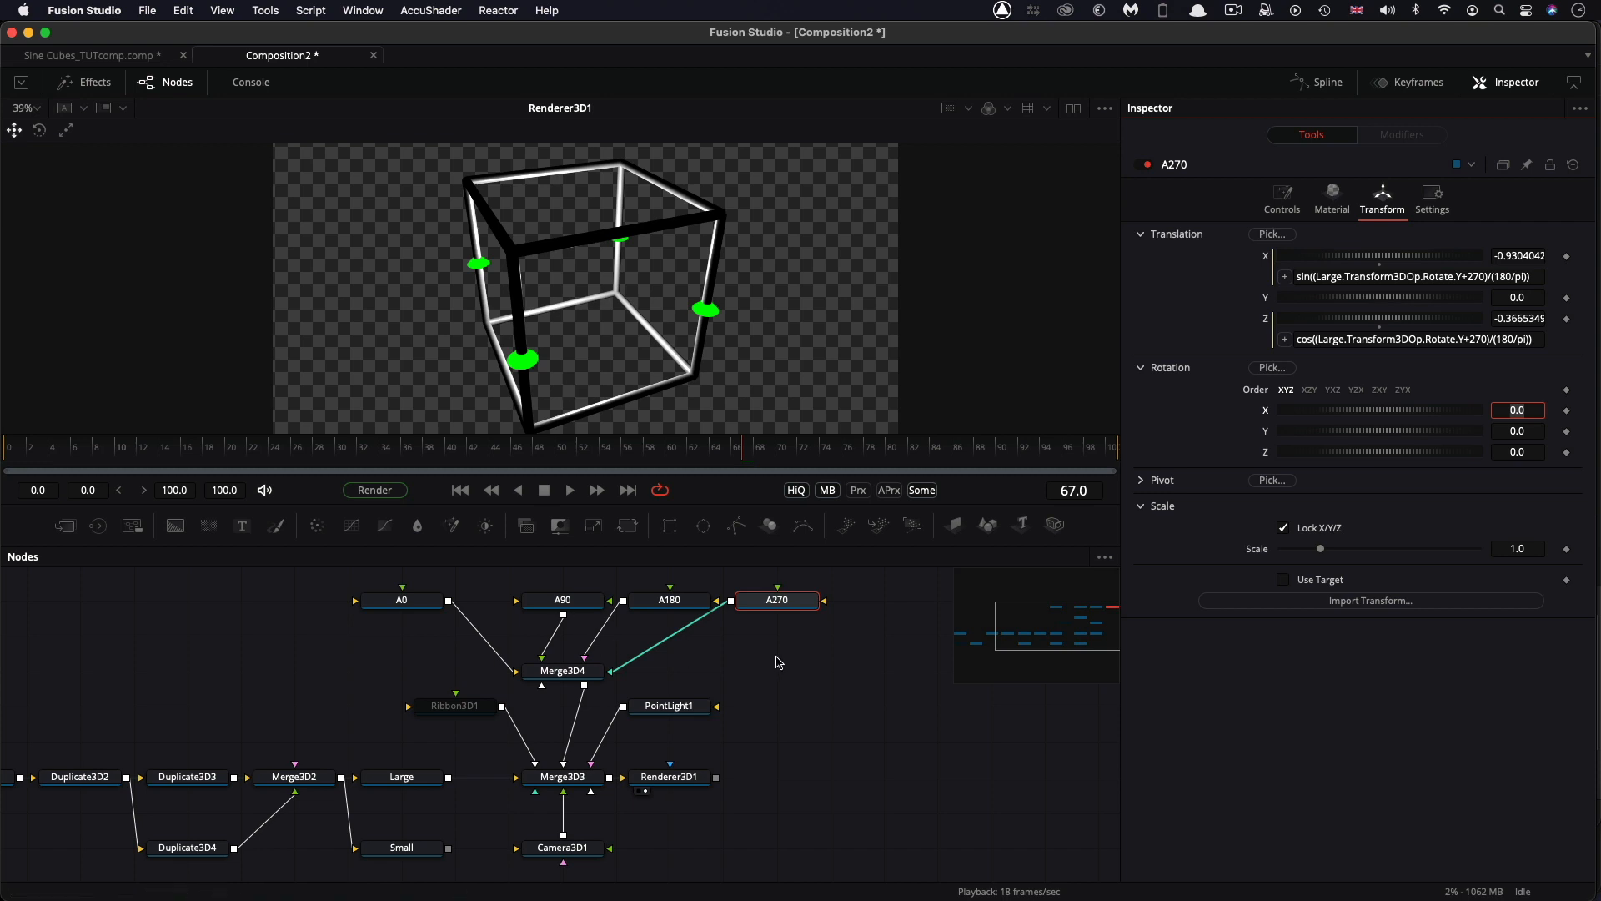
# Duplicate the four A cones into a row above them and name the copies B0, B90, B180 and B270.
pyautogui.scroll(1, 860, 672)
pyautogui.scroll(4, 861, 672)
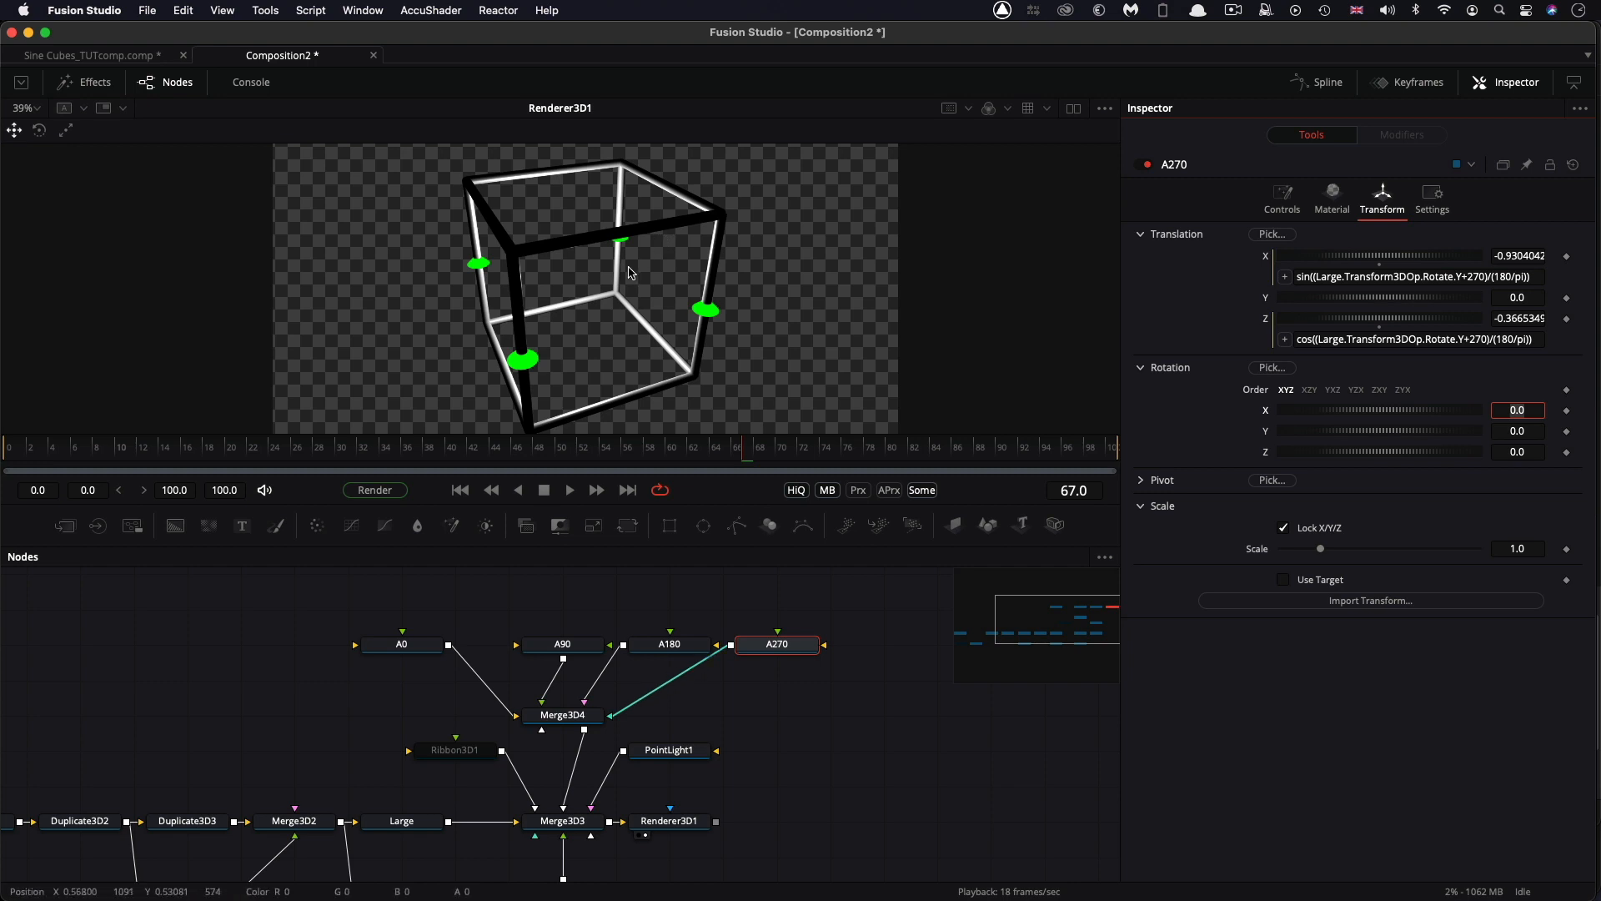
pyautogui.moveTo(302, 618); pyautogui.dragTo(852, 673)
pyautogui.press('super+c')
pyautogui.press('super+v')
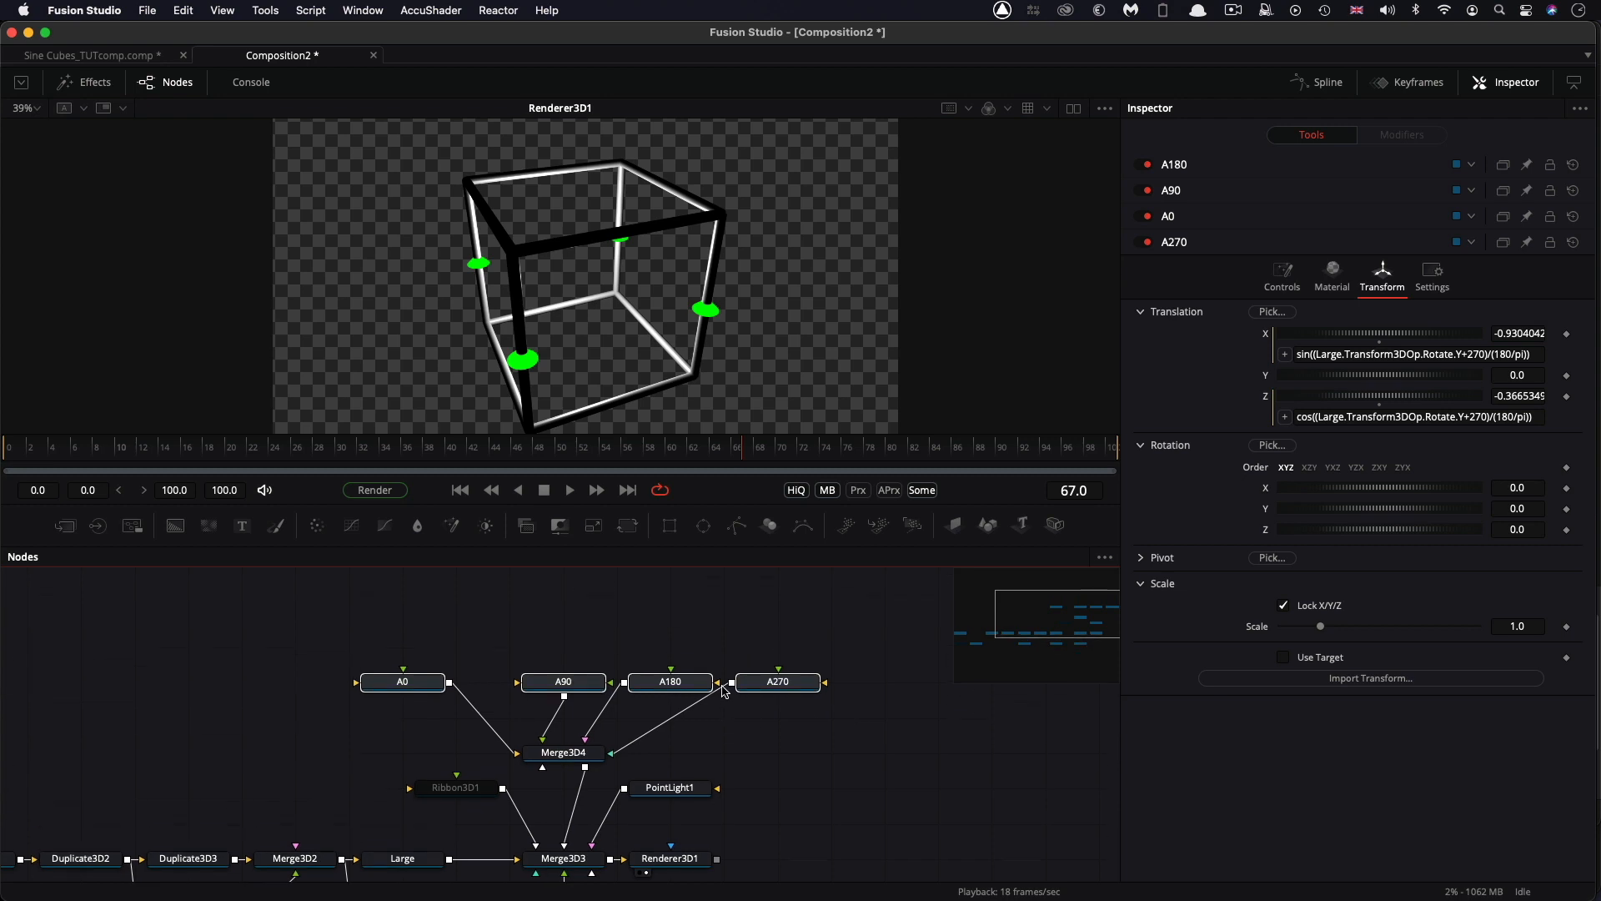
pyautogui.click(377, 624)
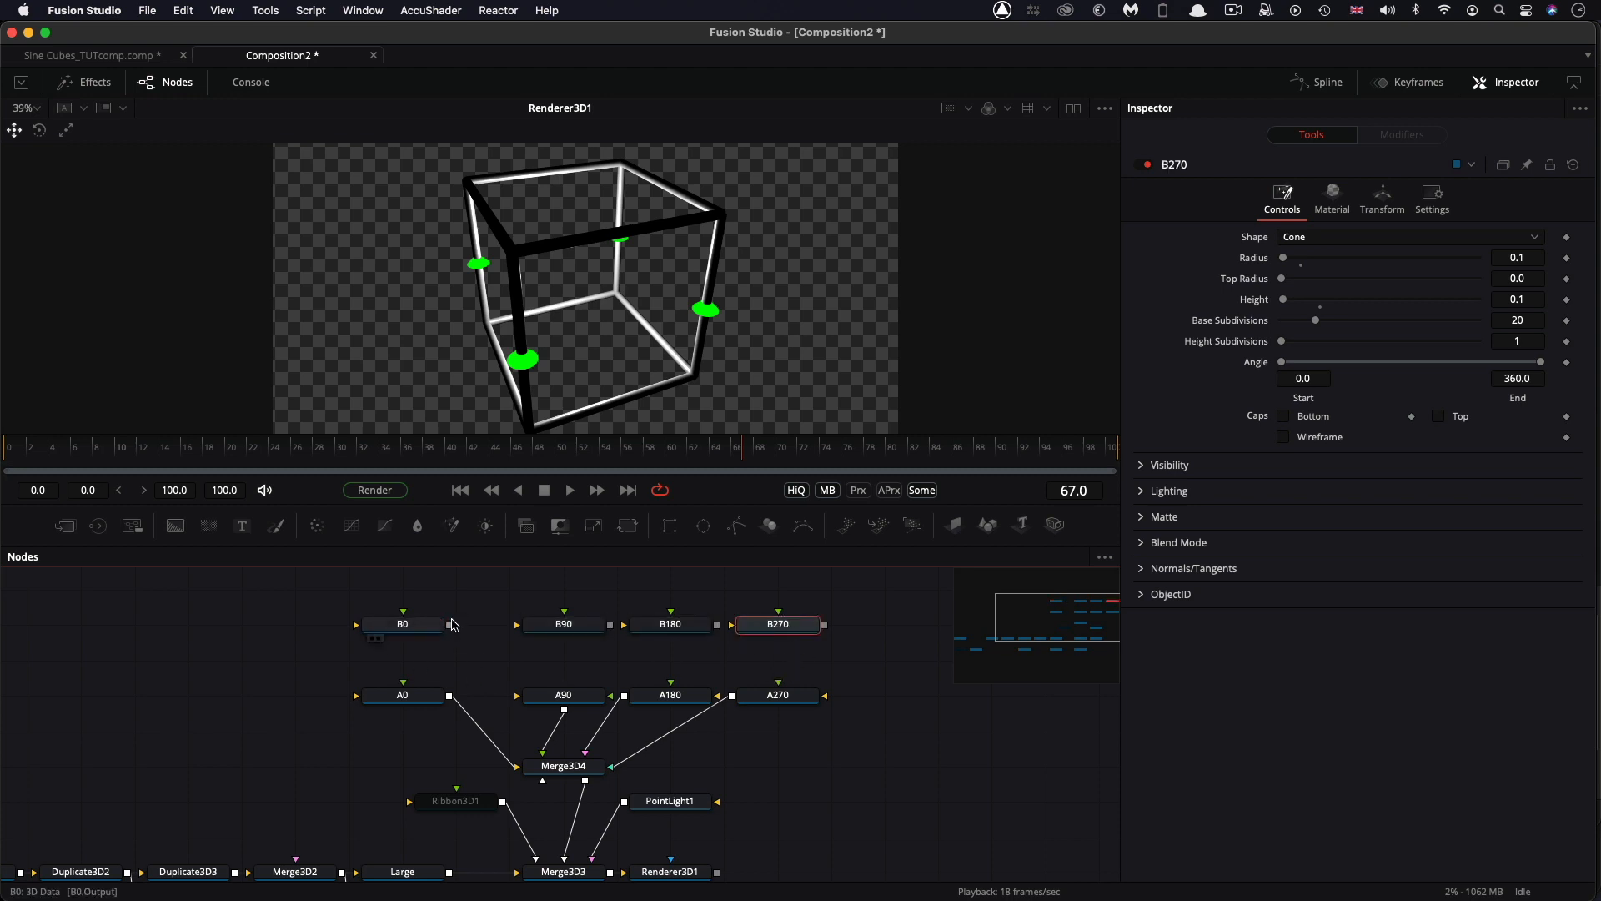
# Connect B0, B90, B180 and B270 to Merge3D4, and rearrange the nodes with the A cones off to the side.
pyautogui.moveTo(447, 625); pyautogui.dragTo(553, 766)
pyautogui.moveTo(610, 626); pyautogui.dragTo(572, 766)
pyautogui.moveTo(717, 624); pyautogui.dragTo(577, 761)
pyautogui.moveTo(824, 625); pyautogui.dragTo(566, 772)
pyautogui.moveTo(843, 725); pyautogui.dragTo(799, 719)
pyautogui.moveTo(564, 625); pyautogui.dragTo(509, 625)
pyautogui.click(414, 630)
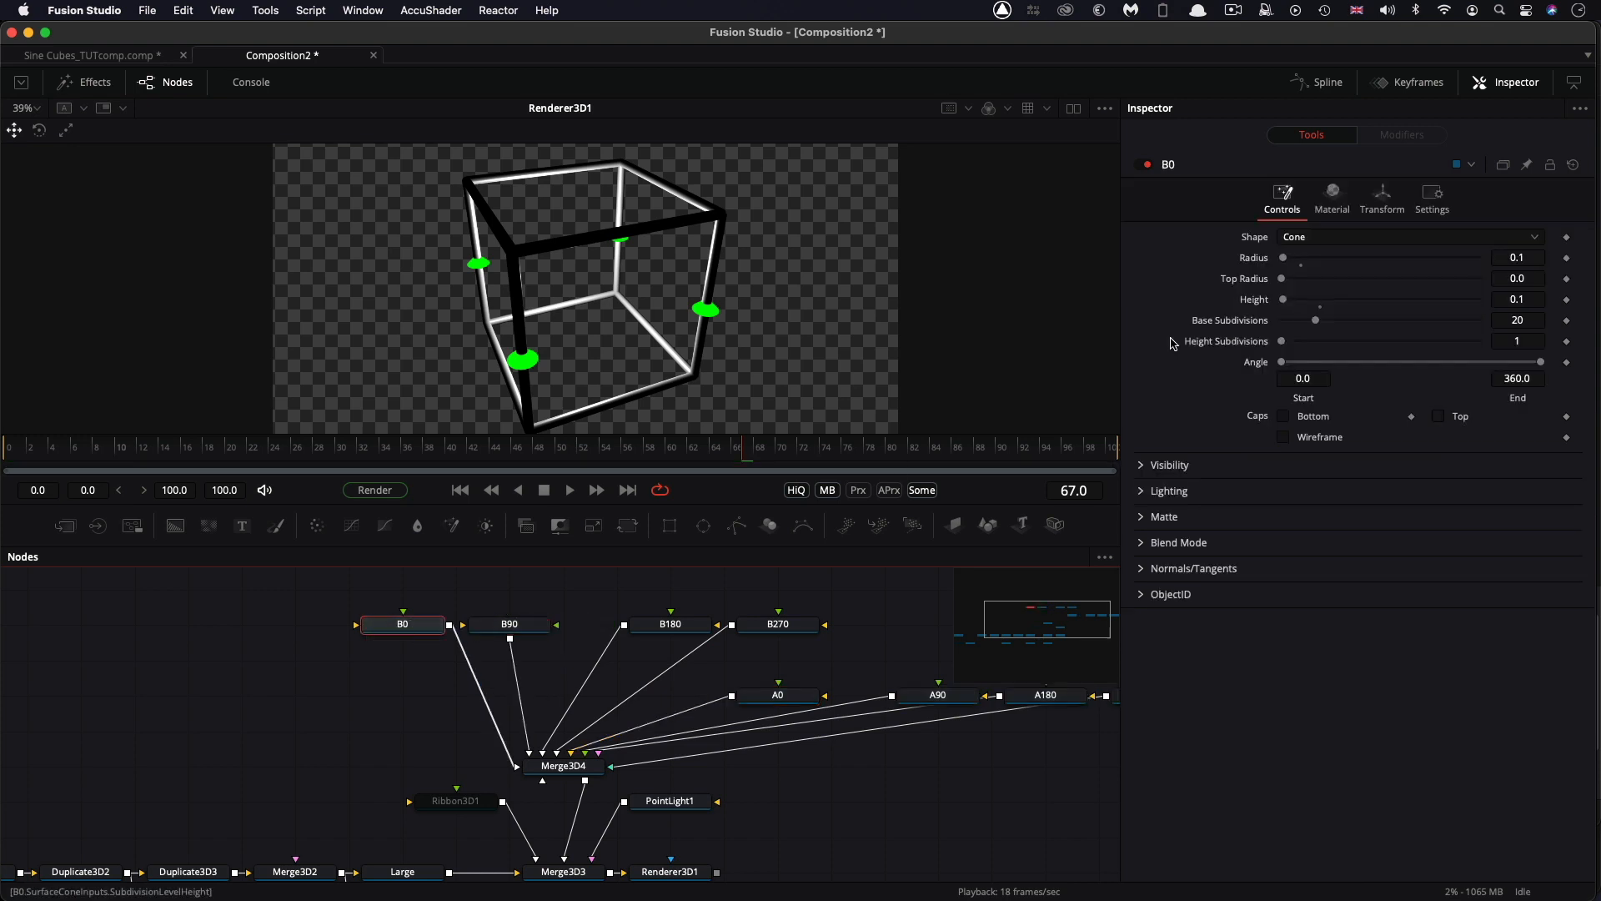
# Disconnect Large from Merge3D3 and connect Small to it instead.
pyautogui.scroll(-2, 535, 796)
pyautogui.scroll(-3, 534, 796)
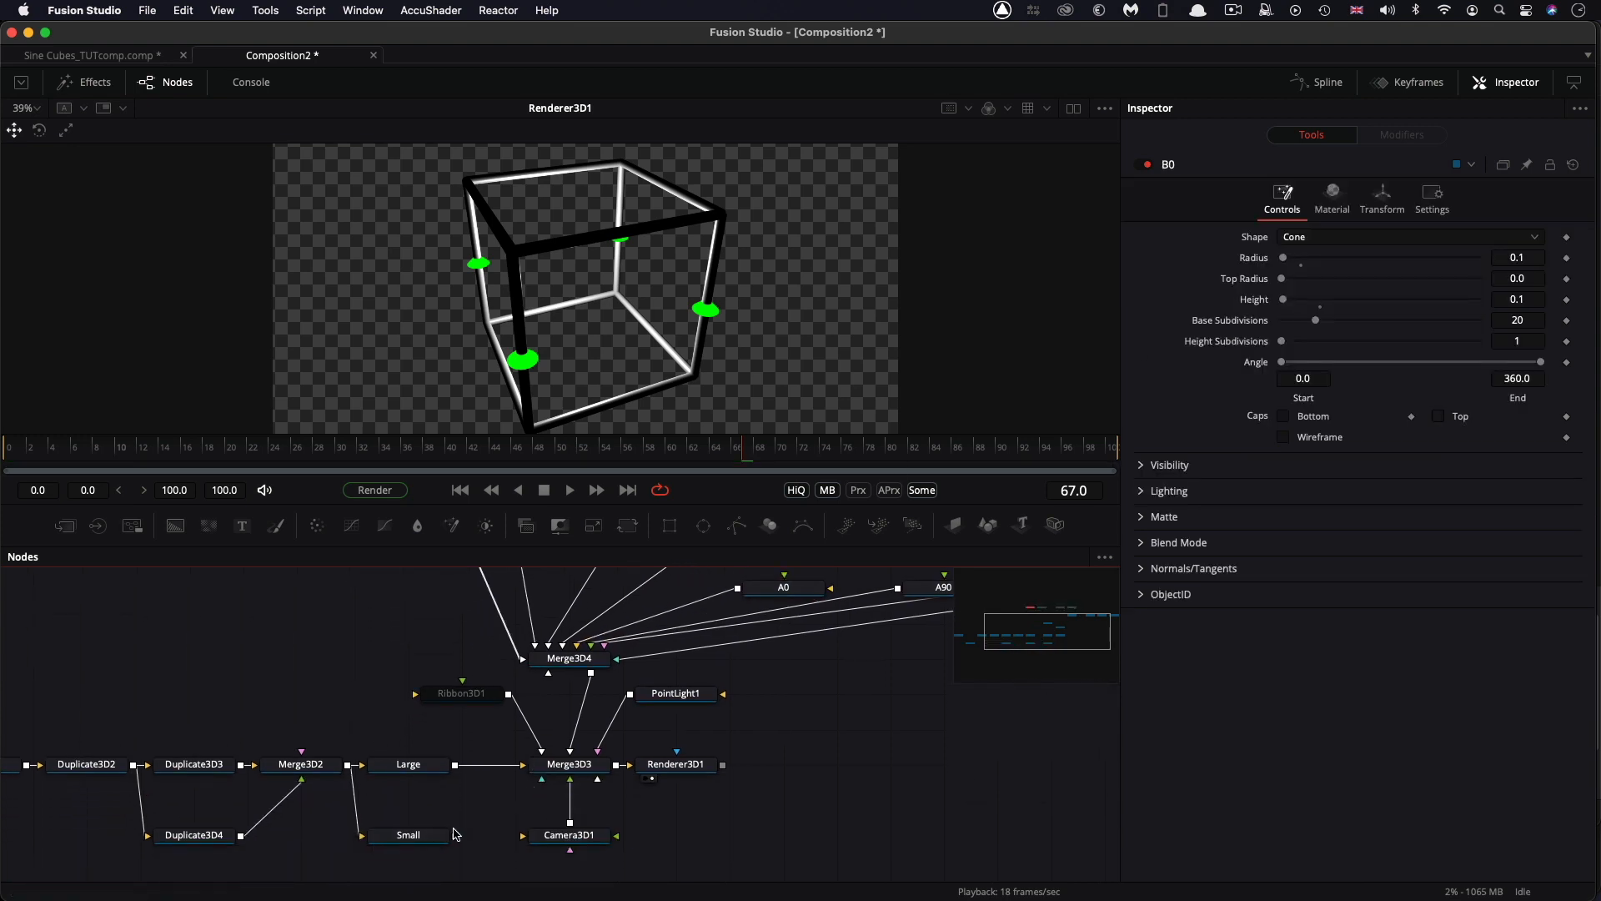
pyautogui.moveTo(456, 838); pyautogui.dragTo(487, 782)
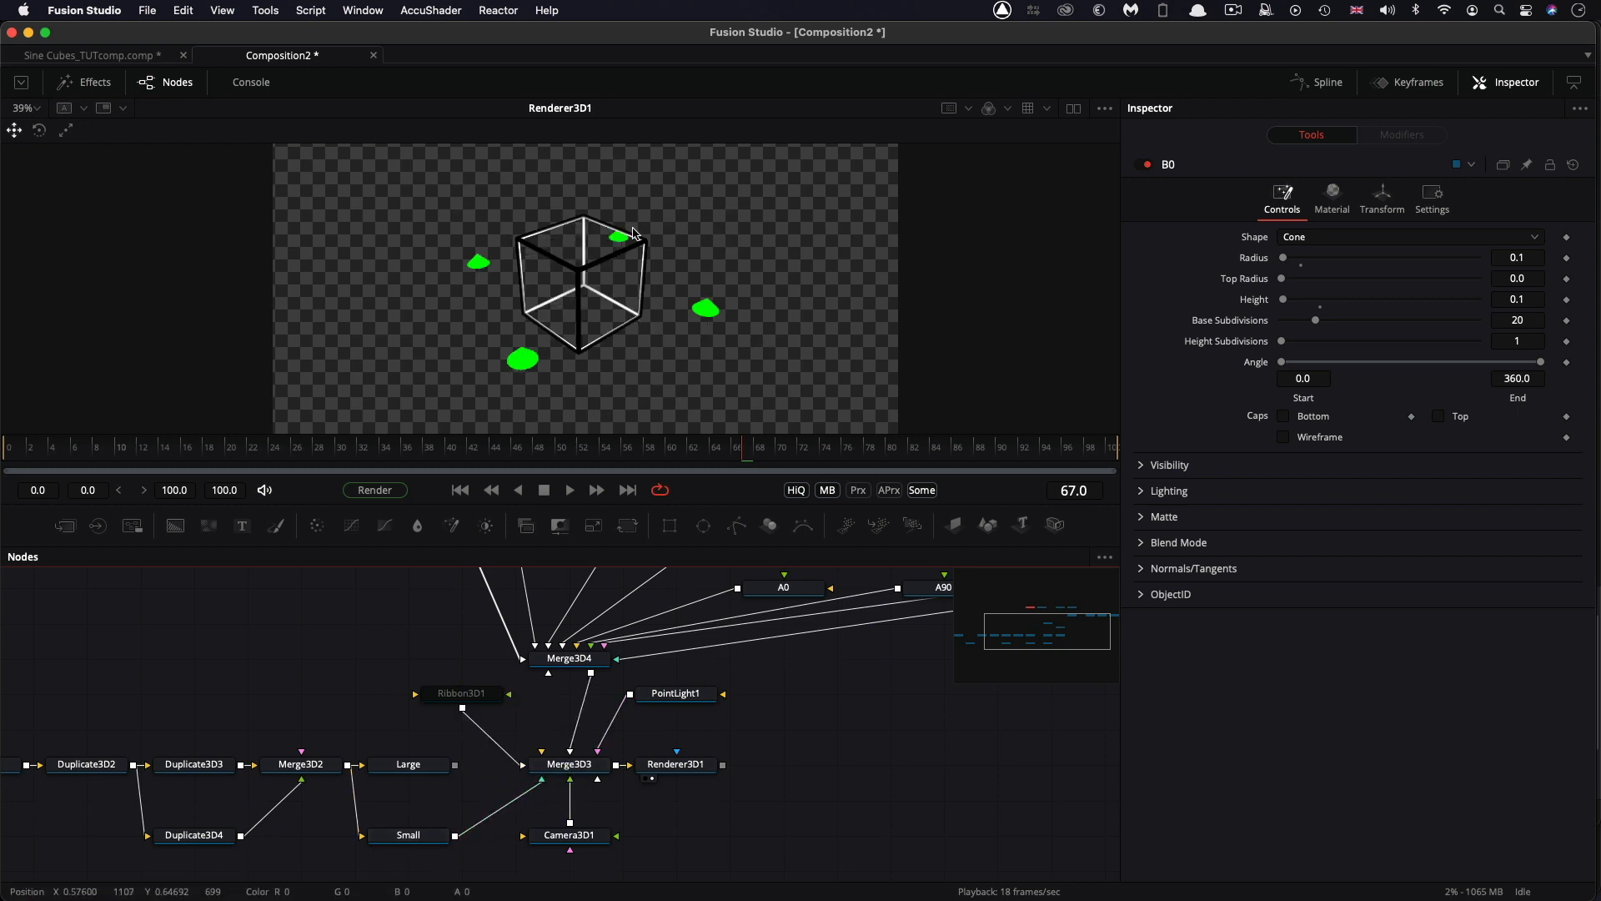
# Disconnect the A0, A90, A180 and A270 cones from Merge3D4.
pyautogui.scroll(5, 606, 601)
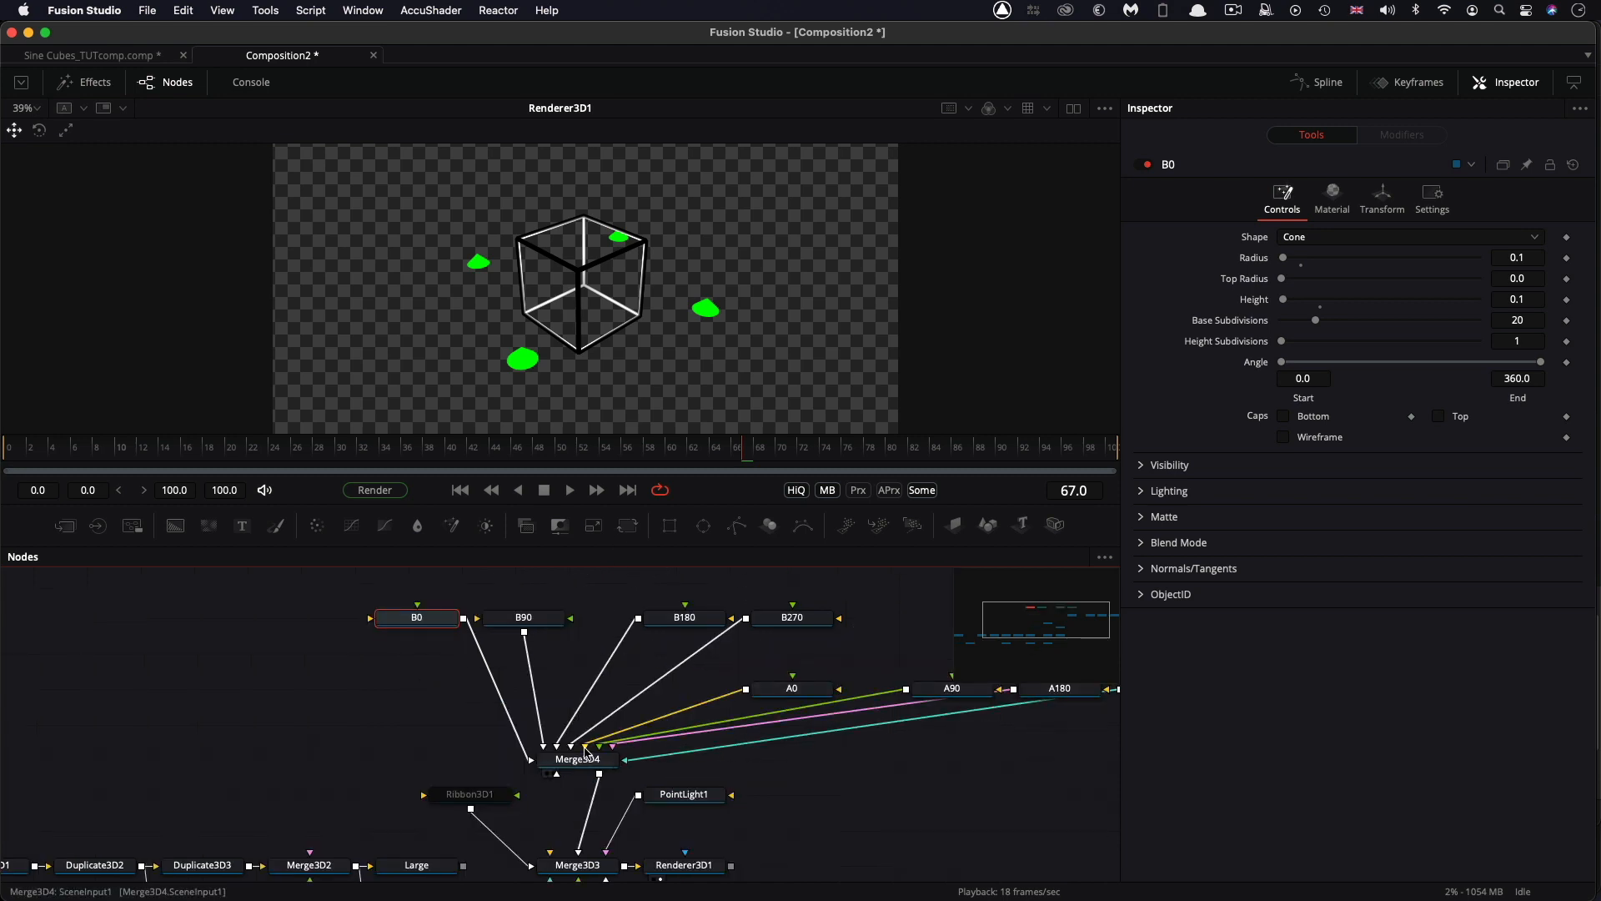
pyautogui.moveTo(587, 750); pyautogui.dragTo(641, 745)
pyautogui.hscroll(3, 534, 725)
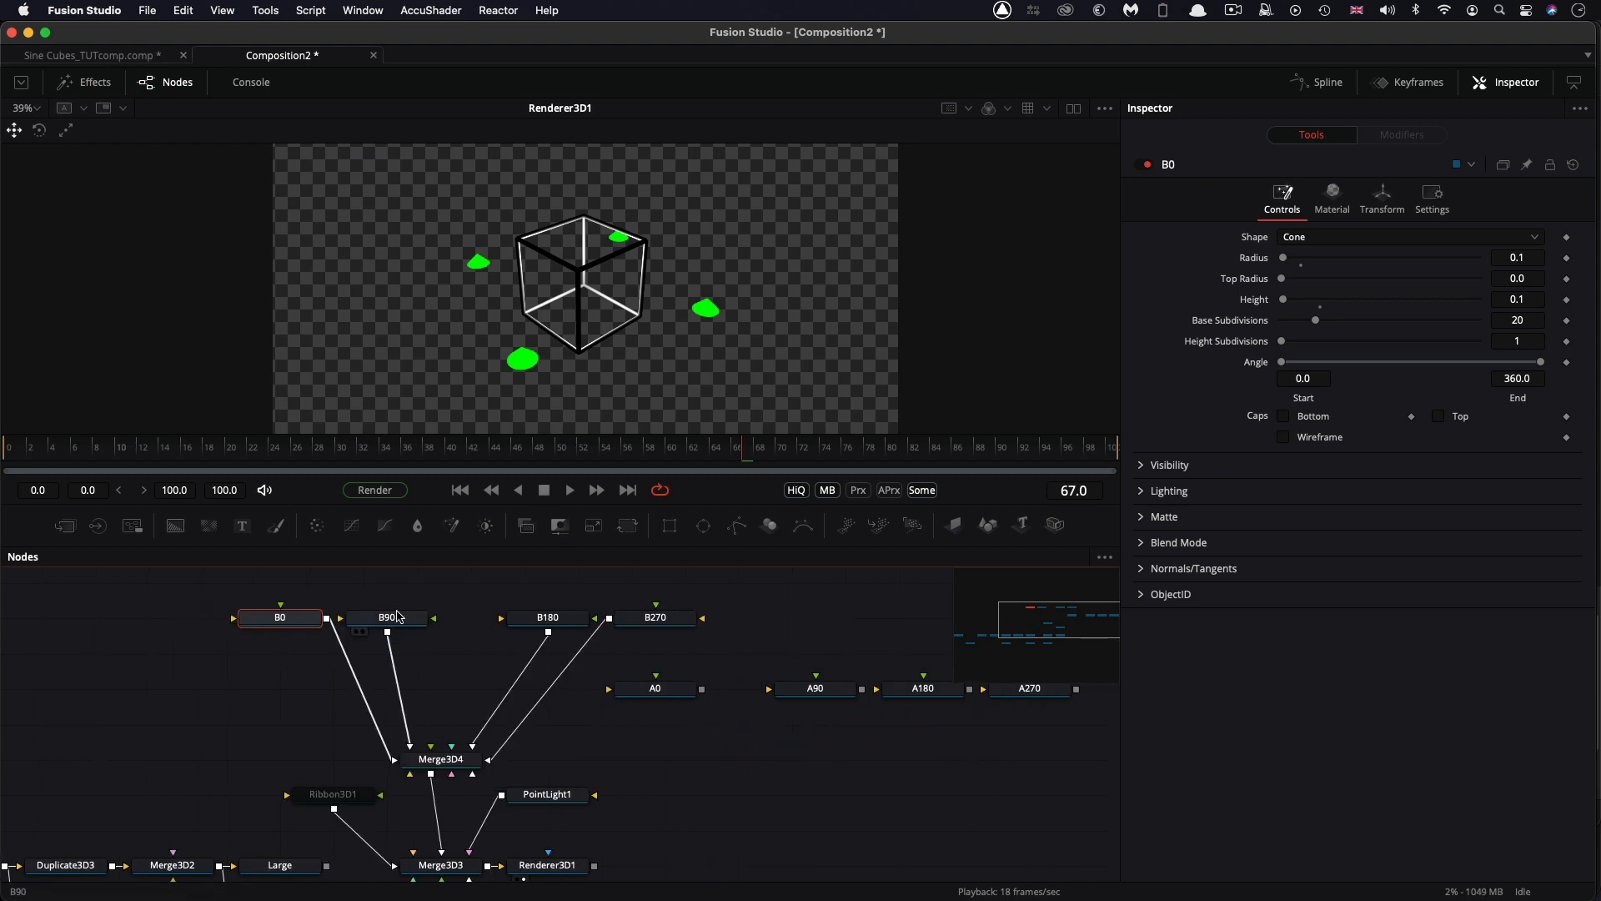
# Replace Large with Small in the X and Z translation expressions of the B0 cone.
pyautogui.click(1383, 198)
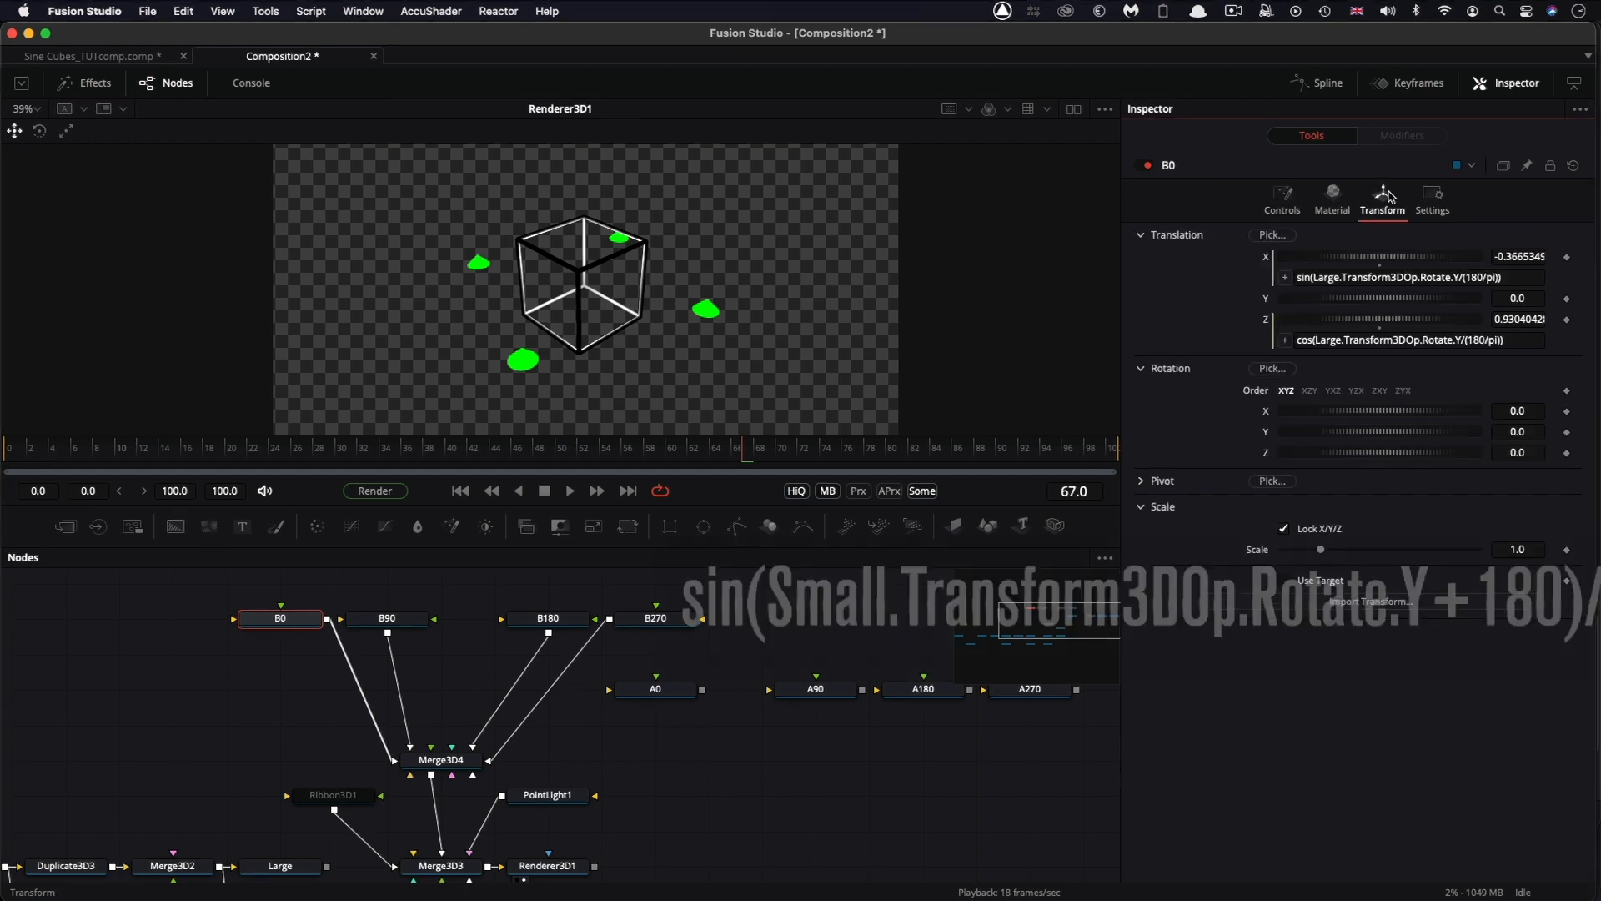
pyautogui.click(1335, 278)
pyautogui.doubleClick(1335, 277)
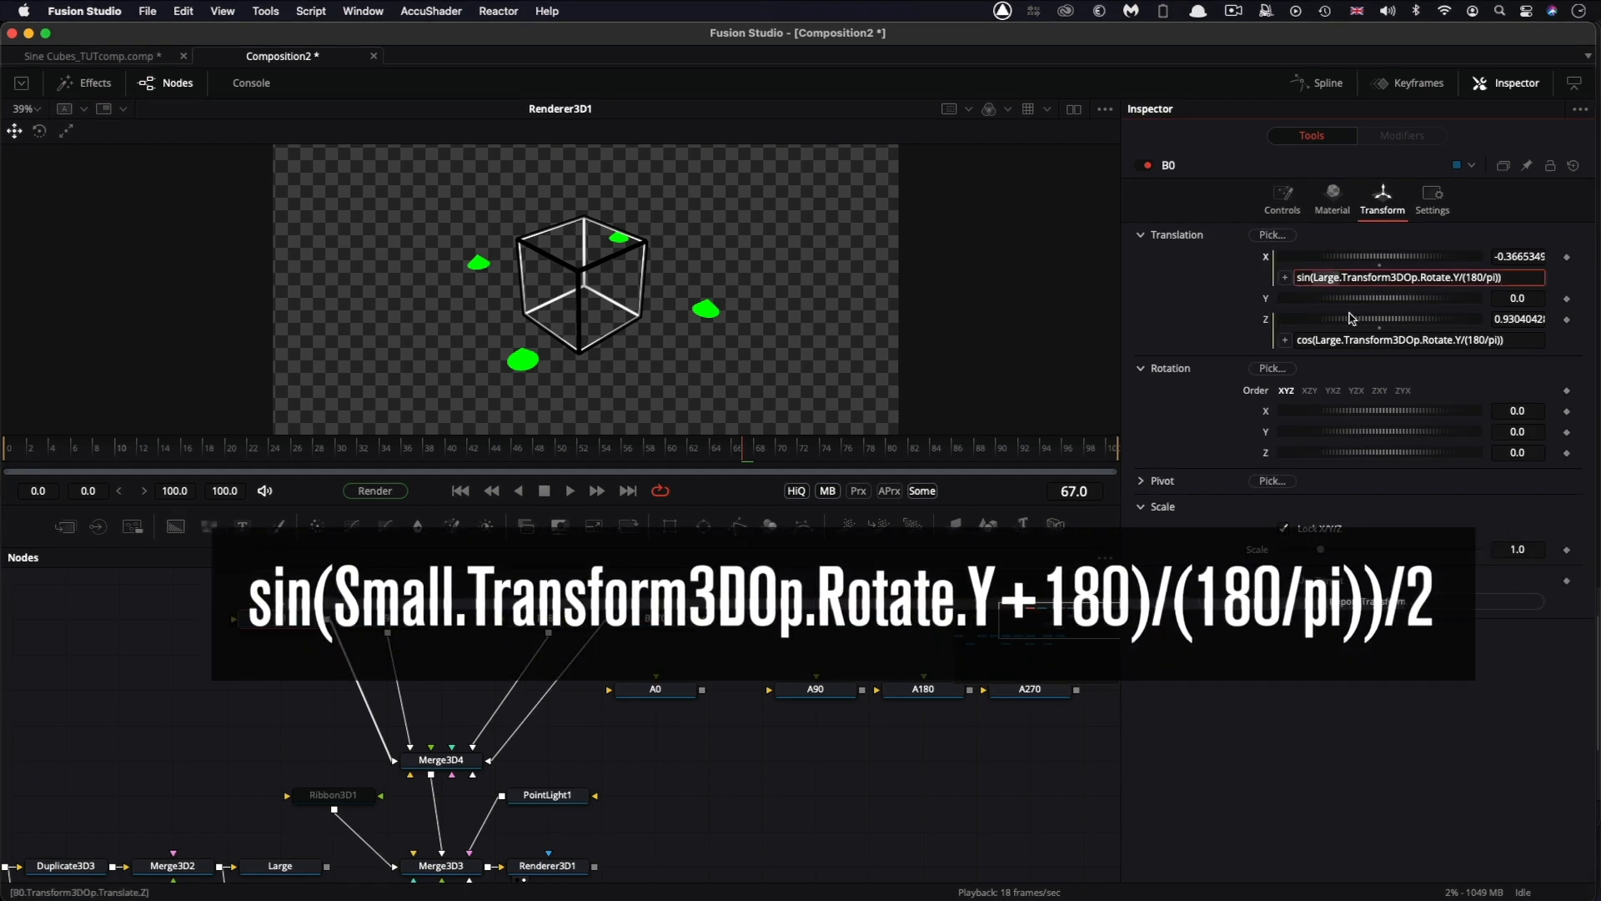
pyautogui.write('Small')
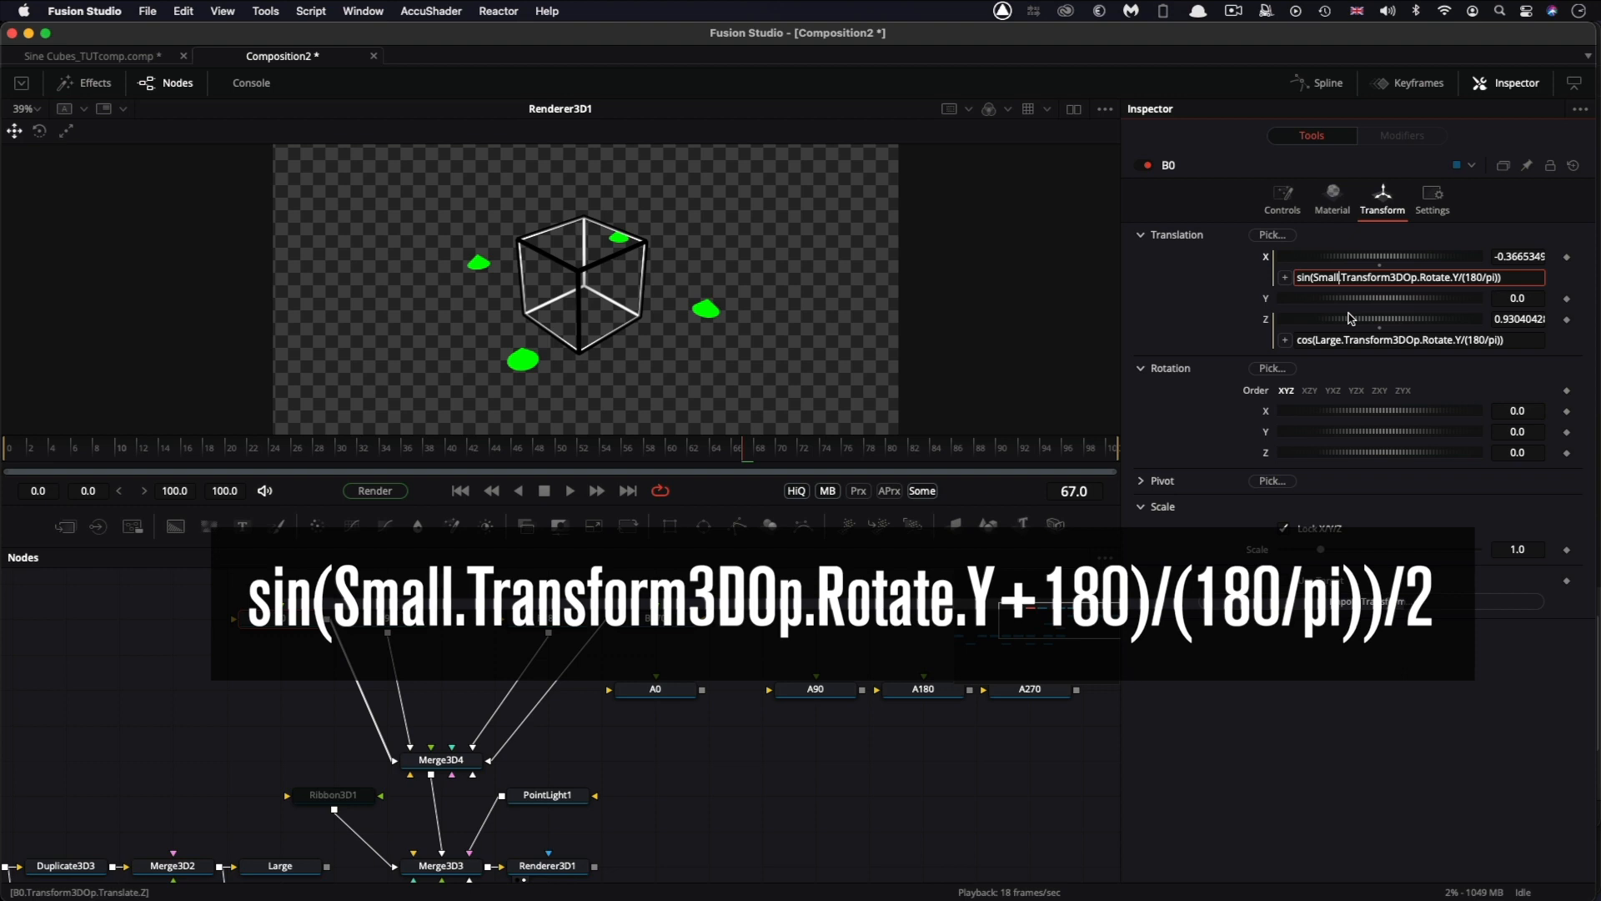
pyautogui.click(1324, 340)
pyautogui.doubleClick(1325, 339)
pyautogui.write('Small')
pyautogui.press('Return')
# Divide B0's X and Z translation expressions by 2.
pyautogui.click(1518, 276)
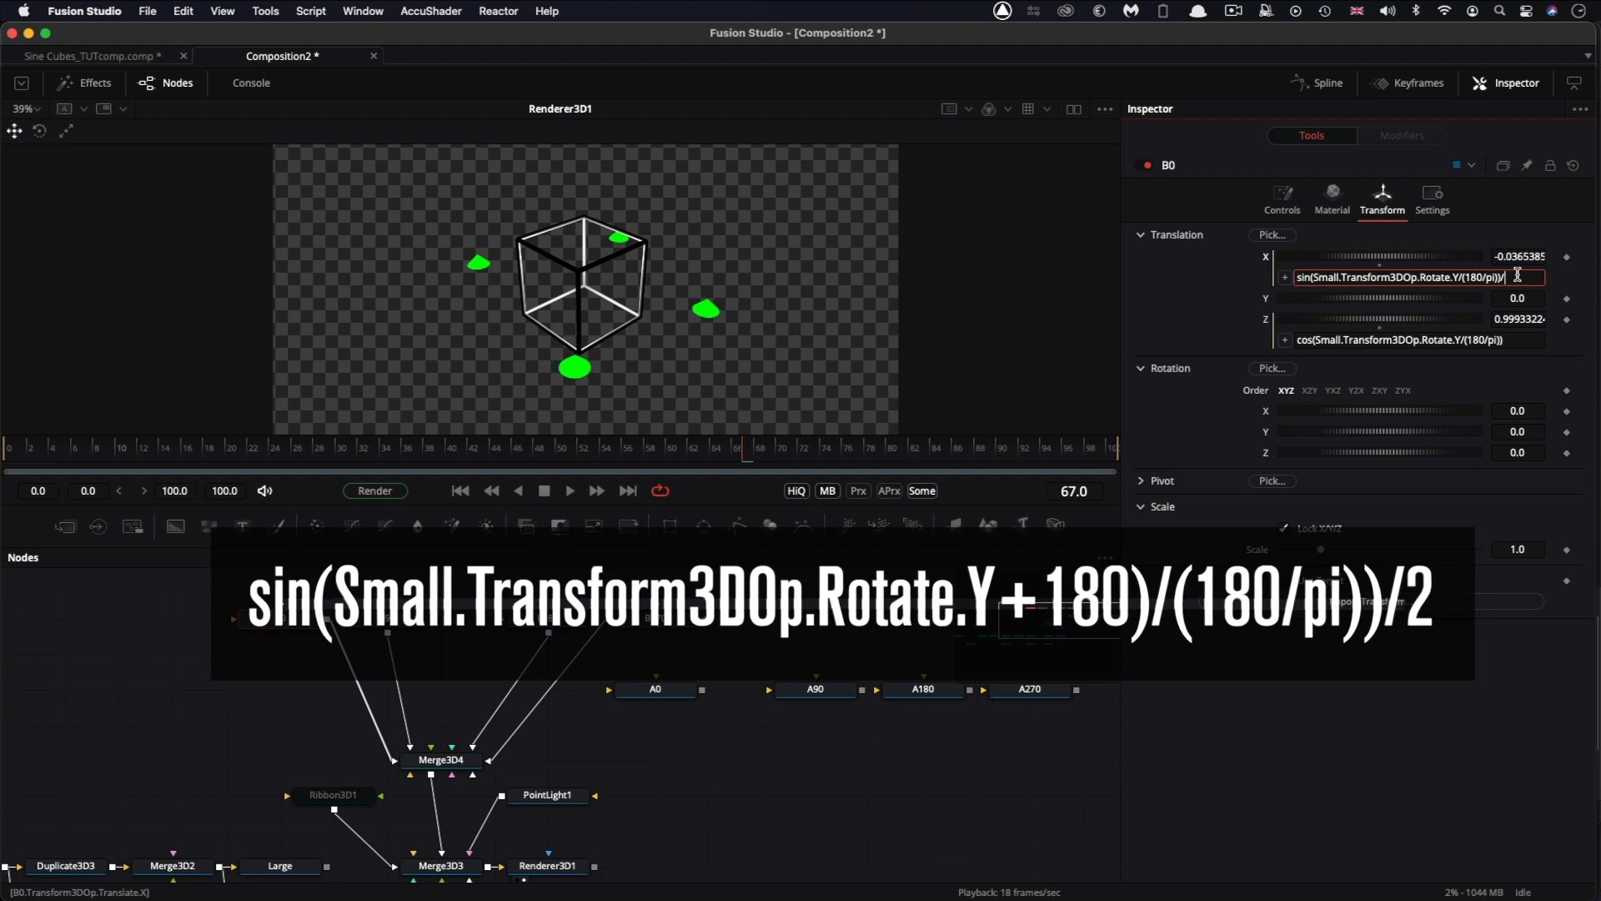
pyautogui.press('Return')
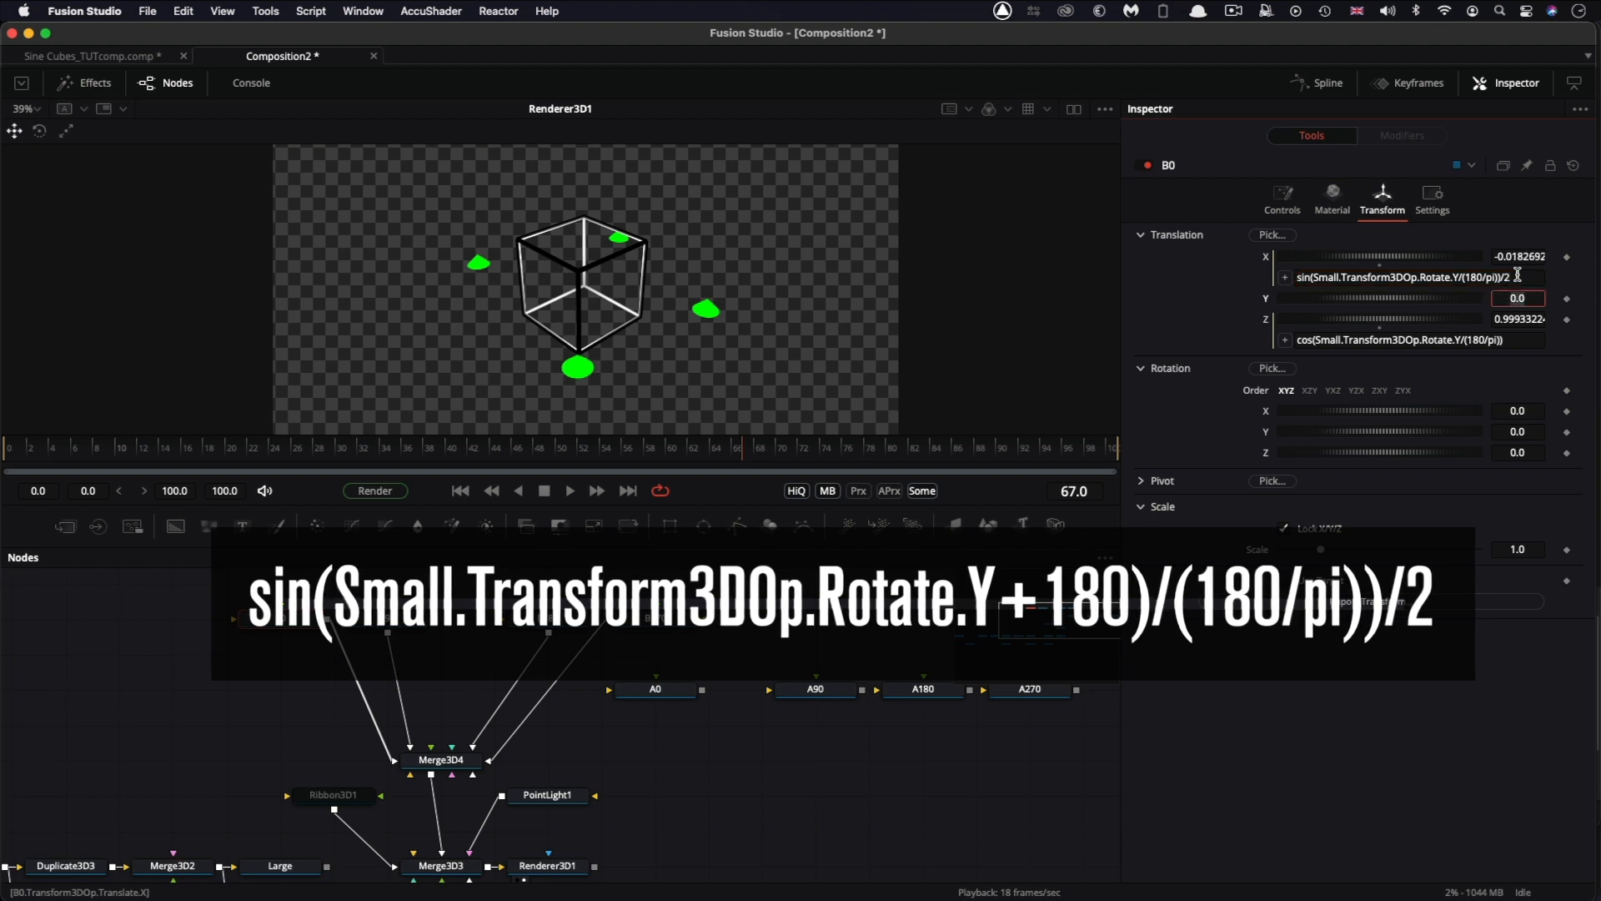
pyautogui.click(1530, 338)
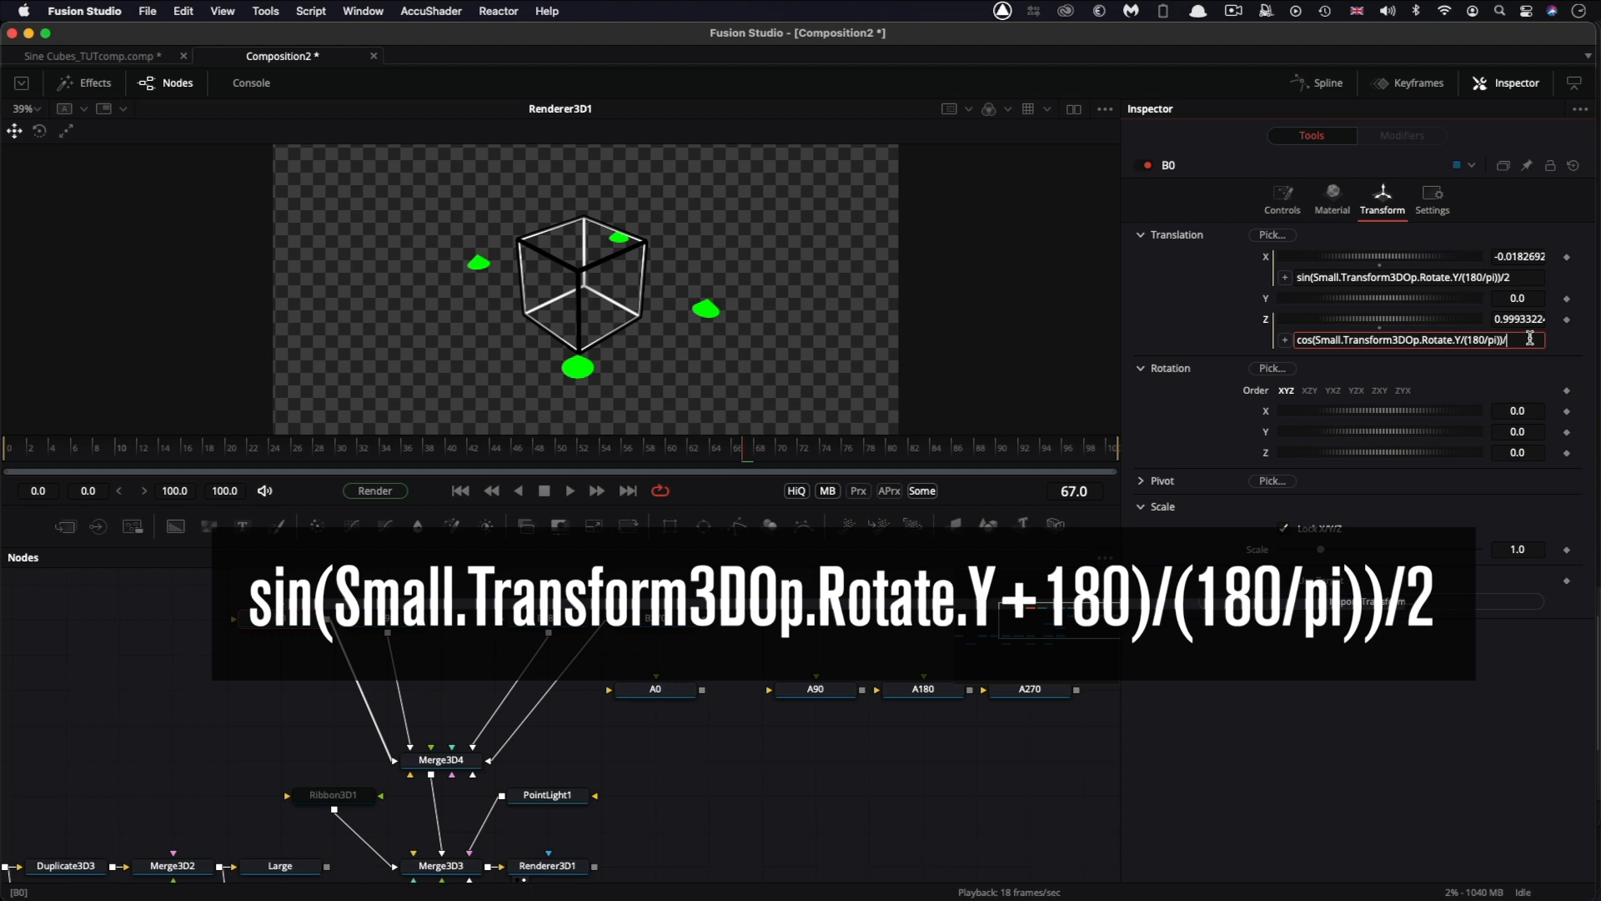
pyautogui.press('Tab')
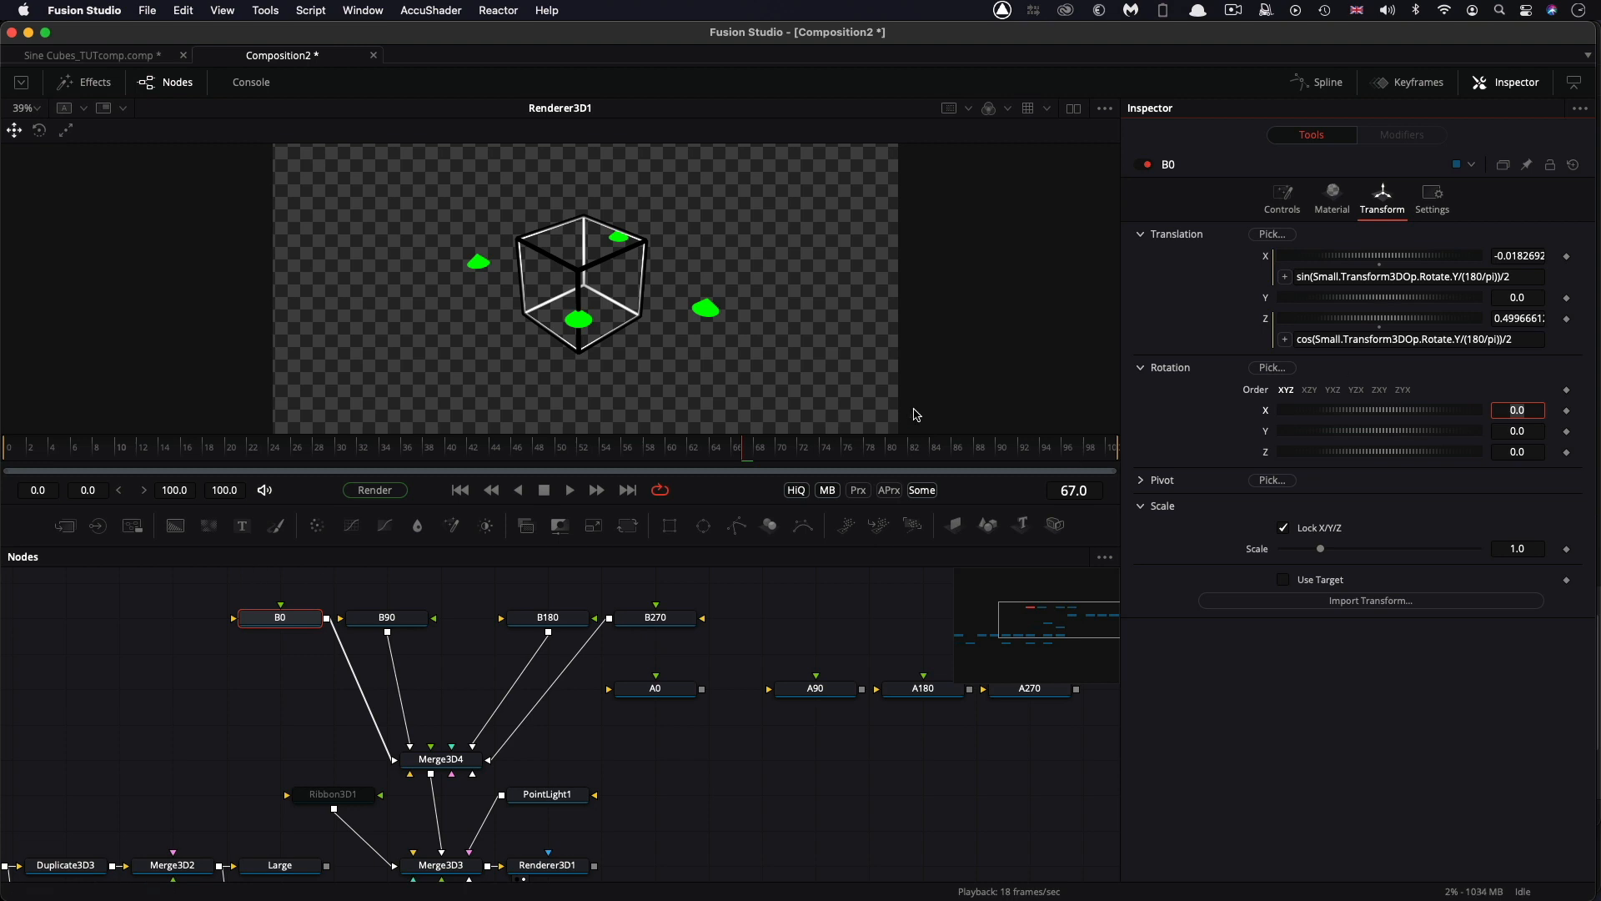
# Make B90's X and Z translation expressions reference Small instead of Large, and divide each by 2.
pyautogui.moveTo(387, 617); pyautogui.dragTo(442, 618)
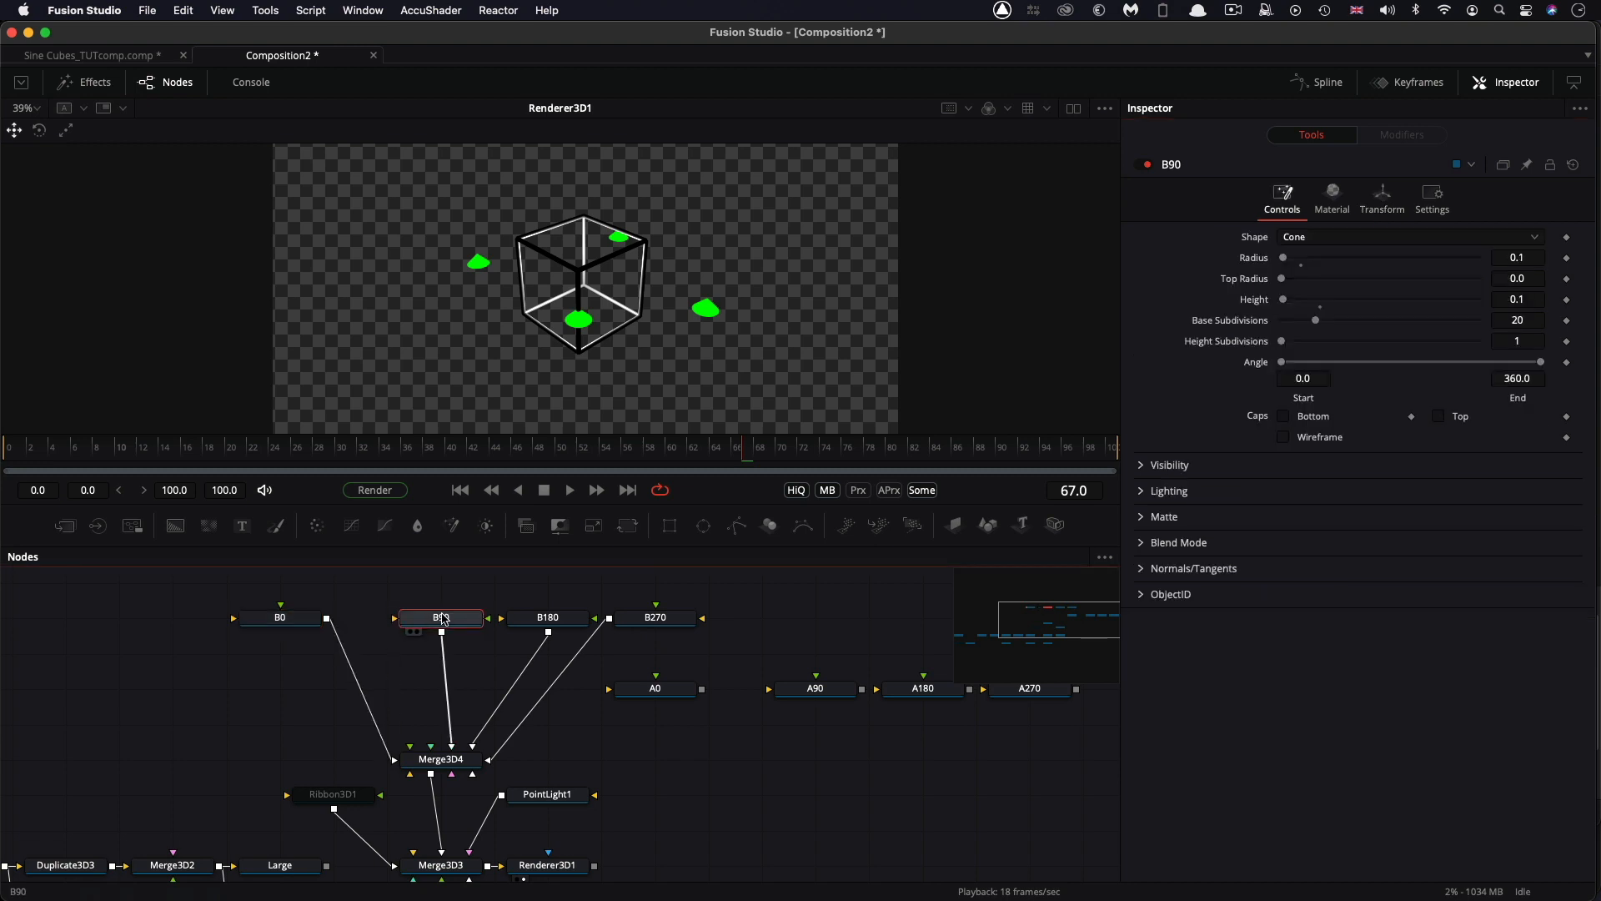
pyautogui.click(1382, 194)
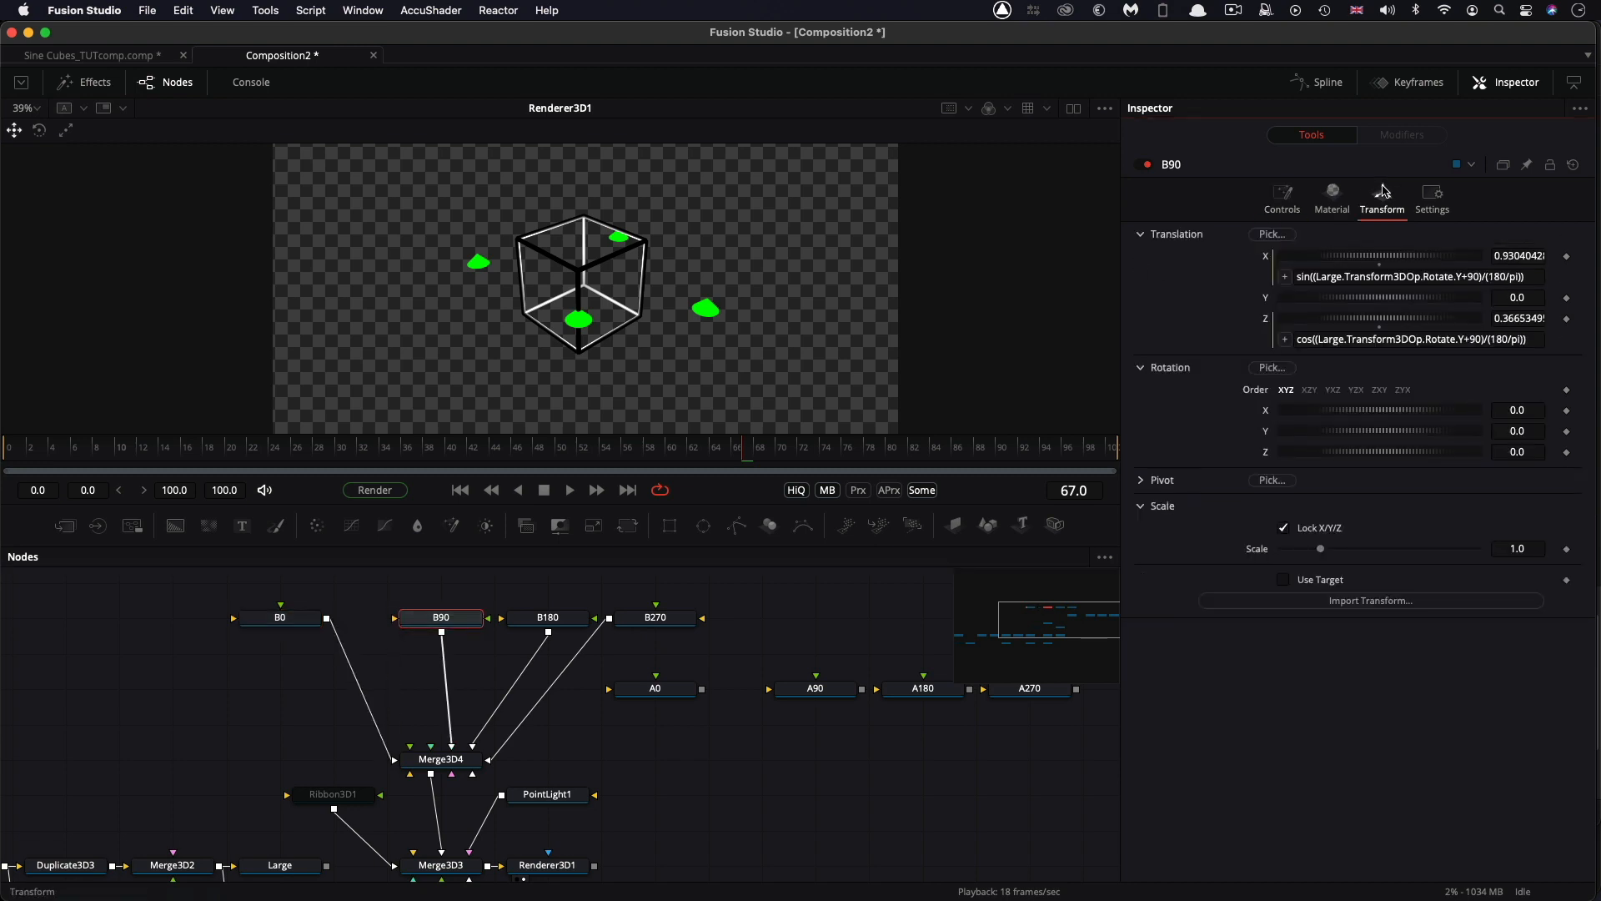
pyautogui.click(1323, 277)
pyautogui.doubleClick(1323, 277)
pyautogui.write('Small')
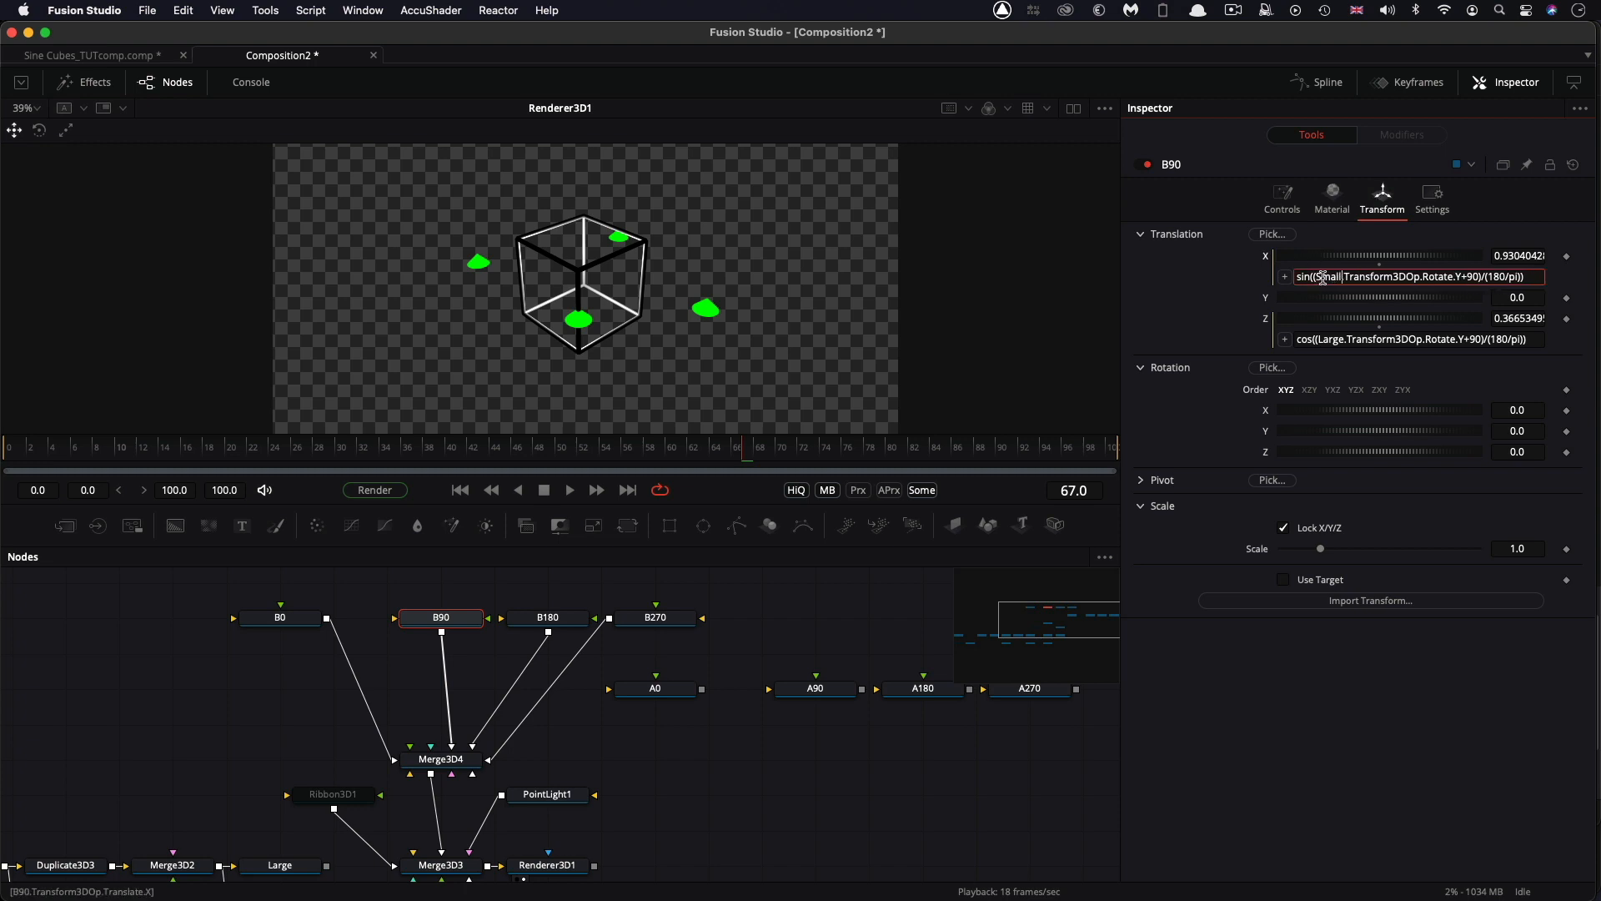
pyautogui.write('/2')
pyautogui.press('Tab')
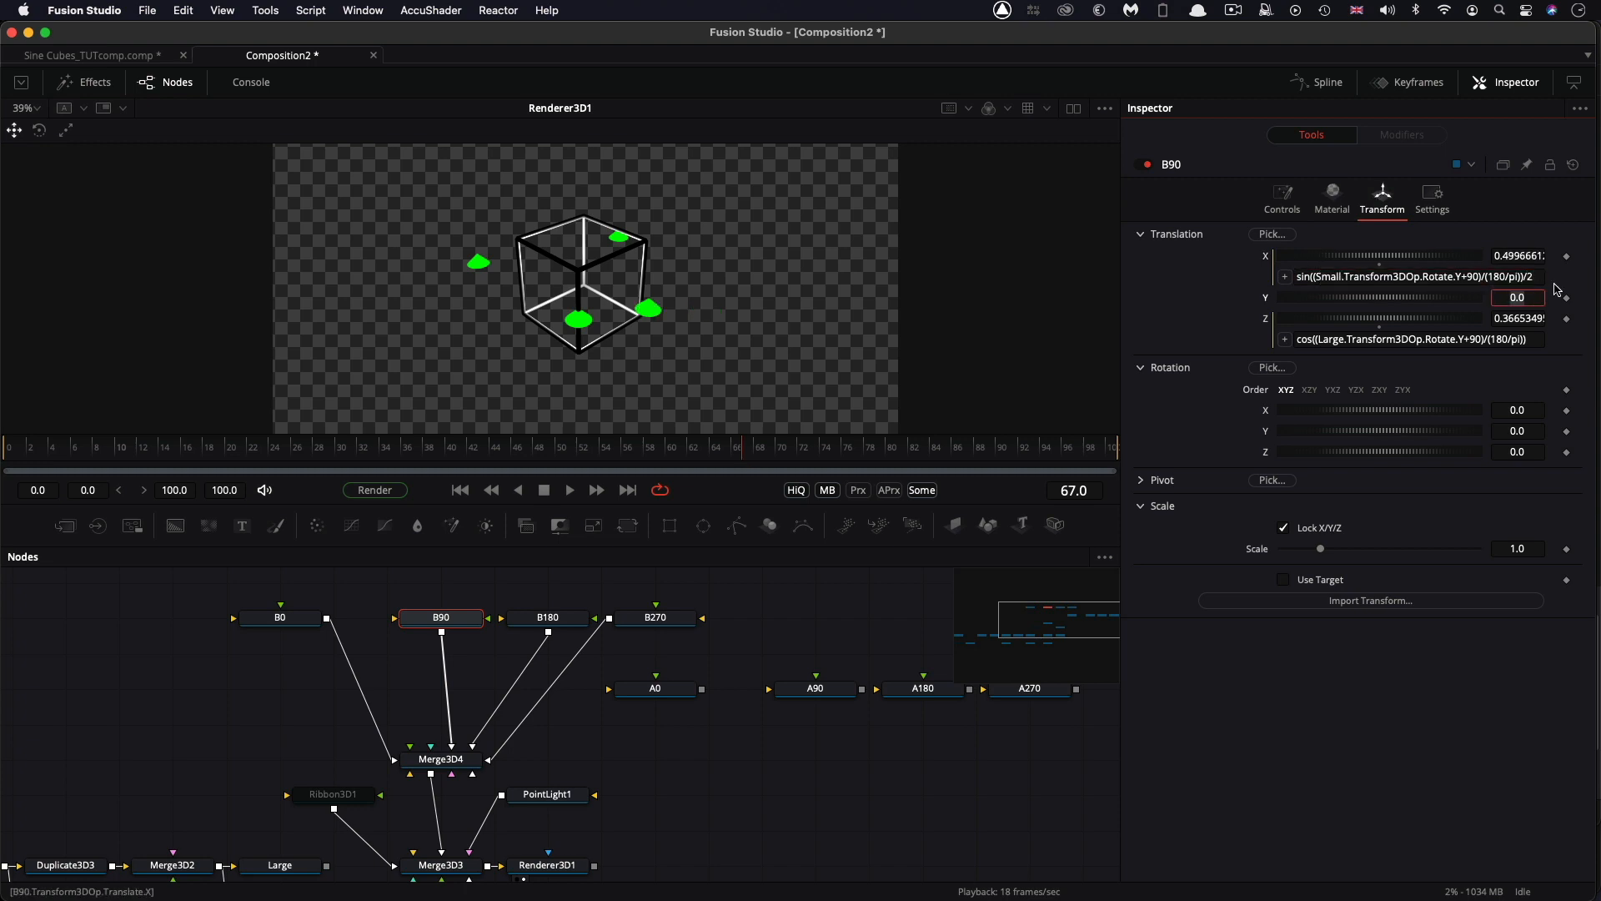
pyautogui.doubleClick(1334, 340)
pyautogui.write('Small')
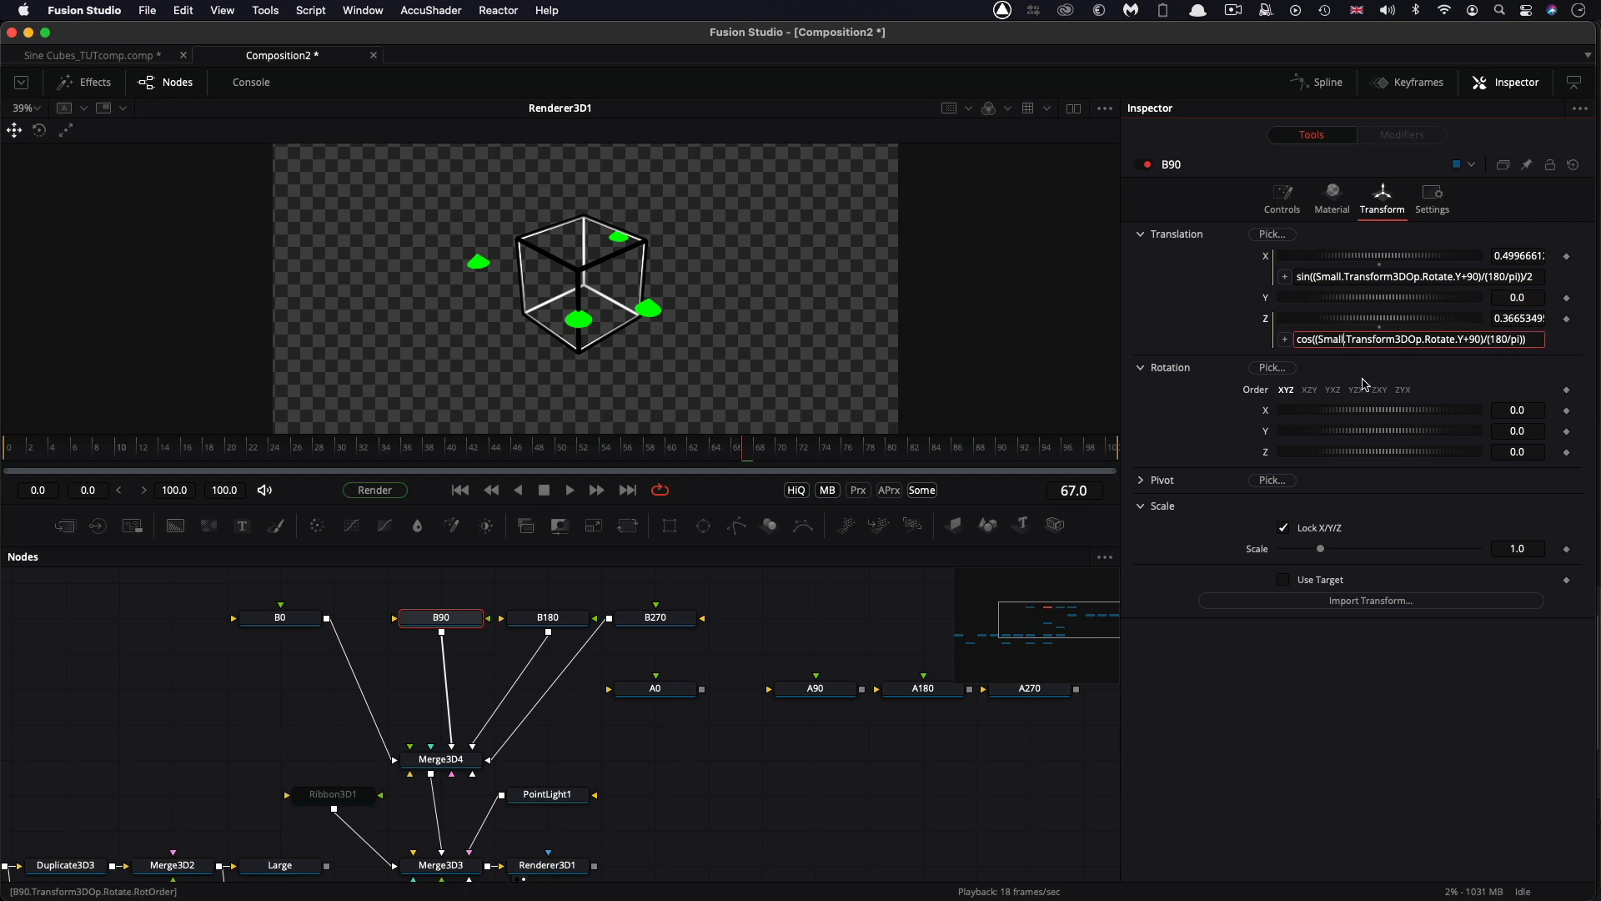
pyautogui.press('Tab')
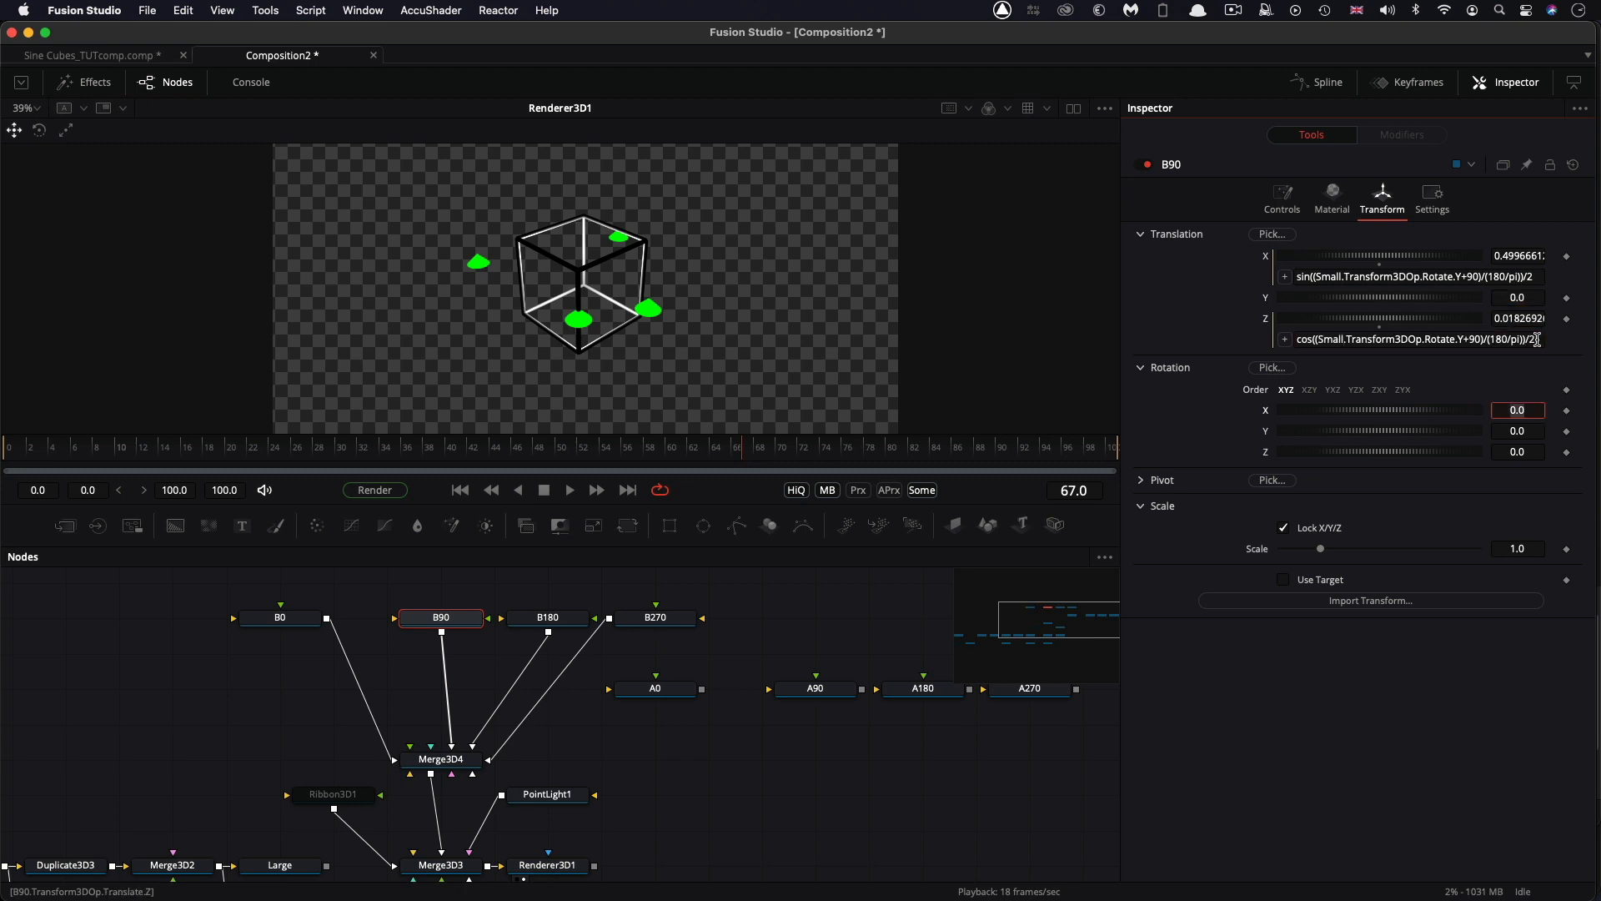
# Make B180's X and Z translation expressions reference Small instead of Large, and divide each by 2.
pyautogui.click(555, 622)
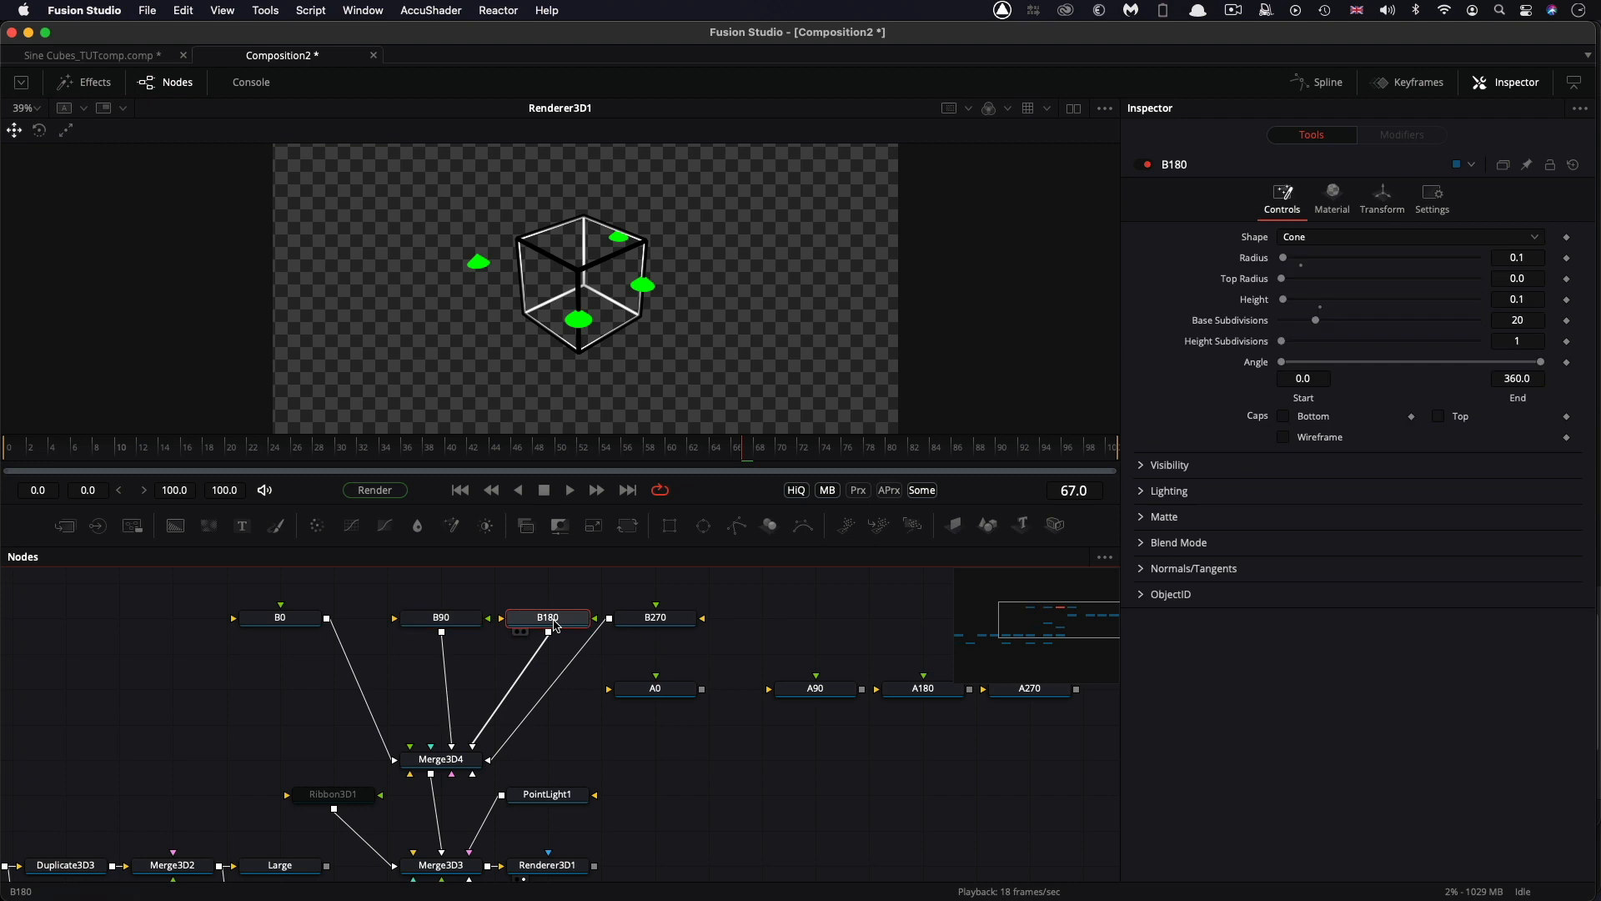
pyautogui.click(1382, 200)
pyautogui.click(1318, 278)
pyautogui.doubleClick(1330, 278)
pyautogui.write('Small')
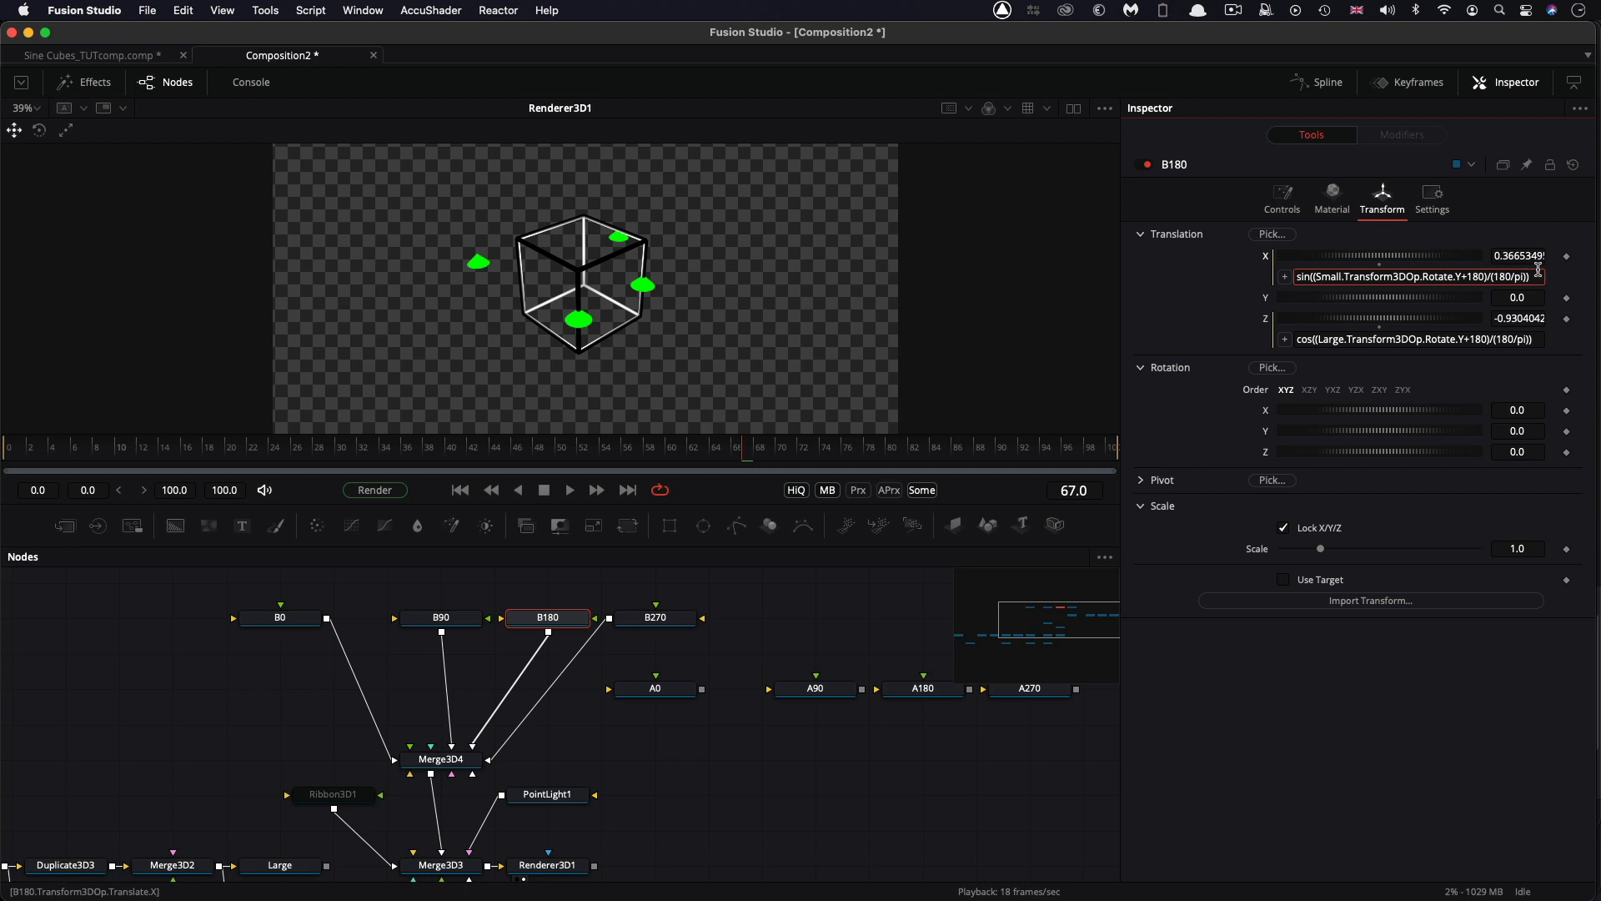
pyautogui.write('/2')
pyautogui.click(1330, 340)
pyautogui.doubleClick(1330, 339)
pyautogui.write('Small/2')
pyautogui.press('Tab')
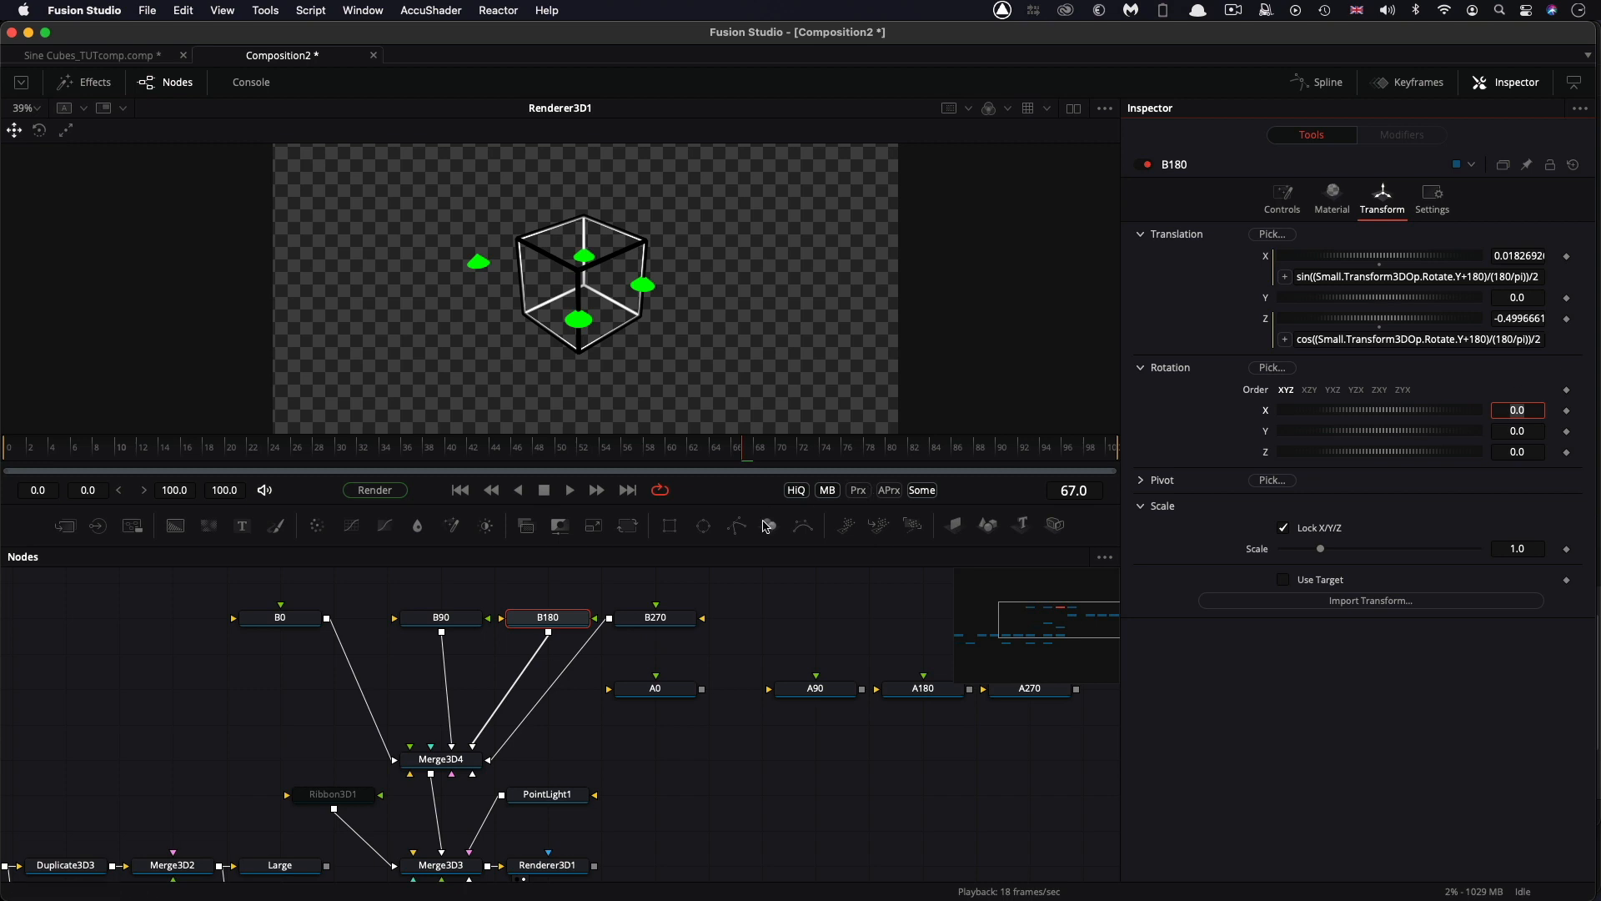
# Make B270's X and Z translation expressions reference Small and divide each by 2, and preview the animation.
pyautogui.click(662, 620)
pyautogui.click(1382, 200)
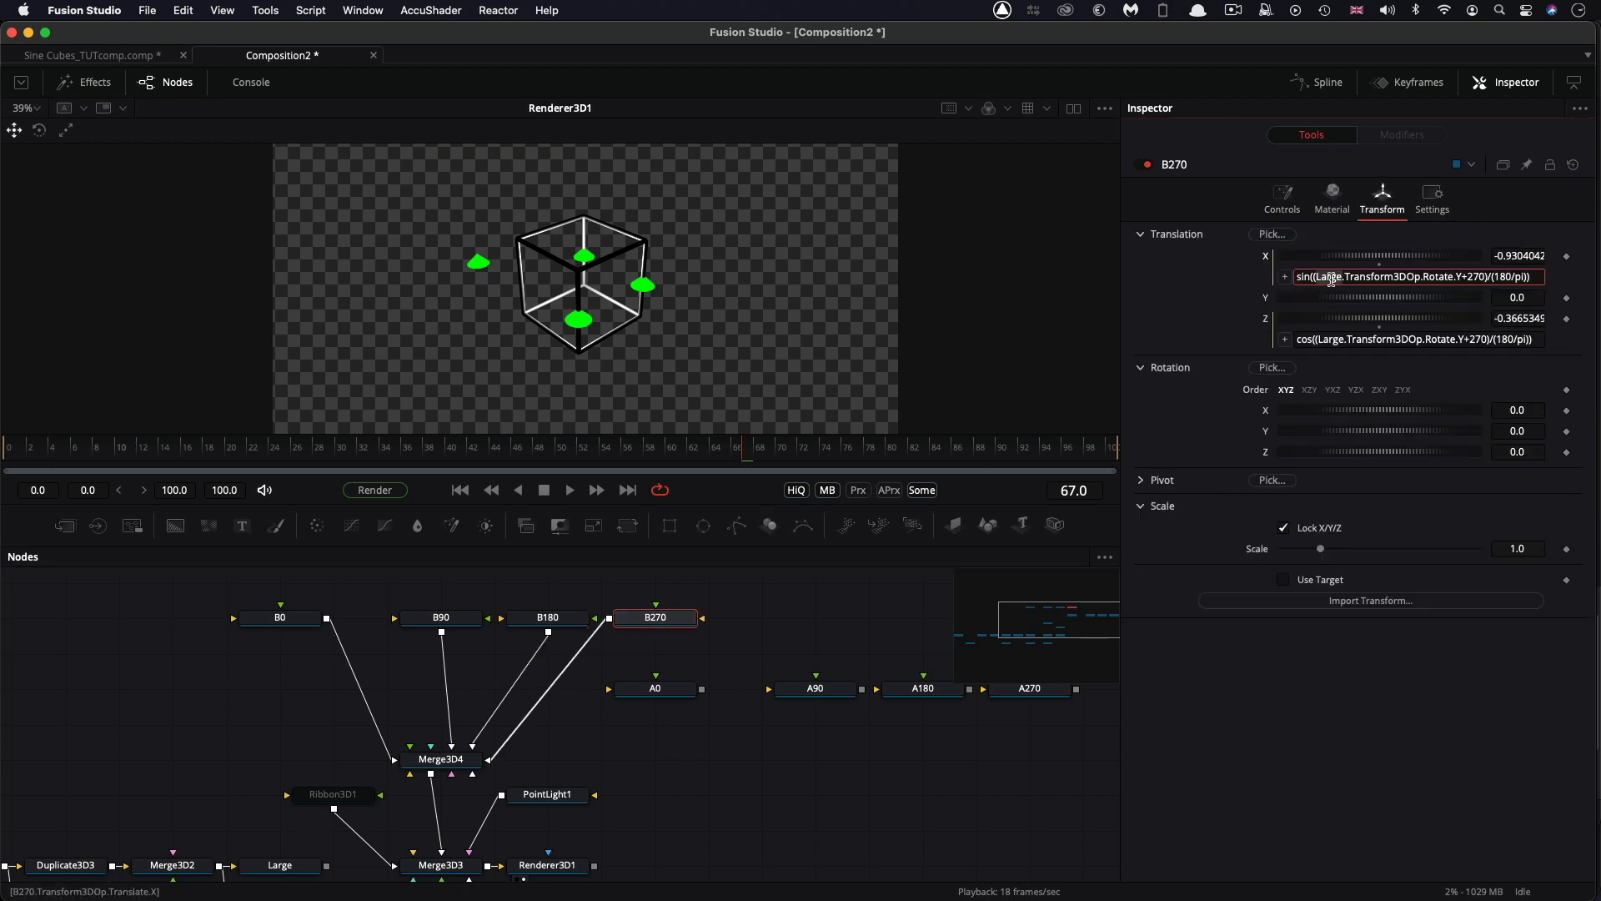
pyautogui.doubleClick(1330, 277)
pyautogui.write('Small')
pyautogui.write('/2')
pyautogui.press('Tab')
pyautogui.doubleClick(1336, 340)
pyautogui.write('Small')
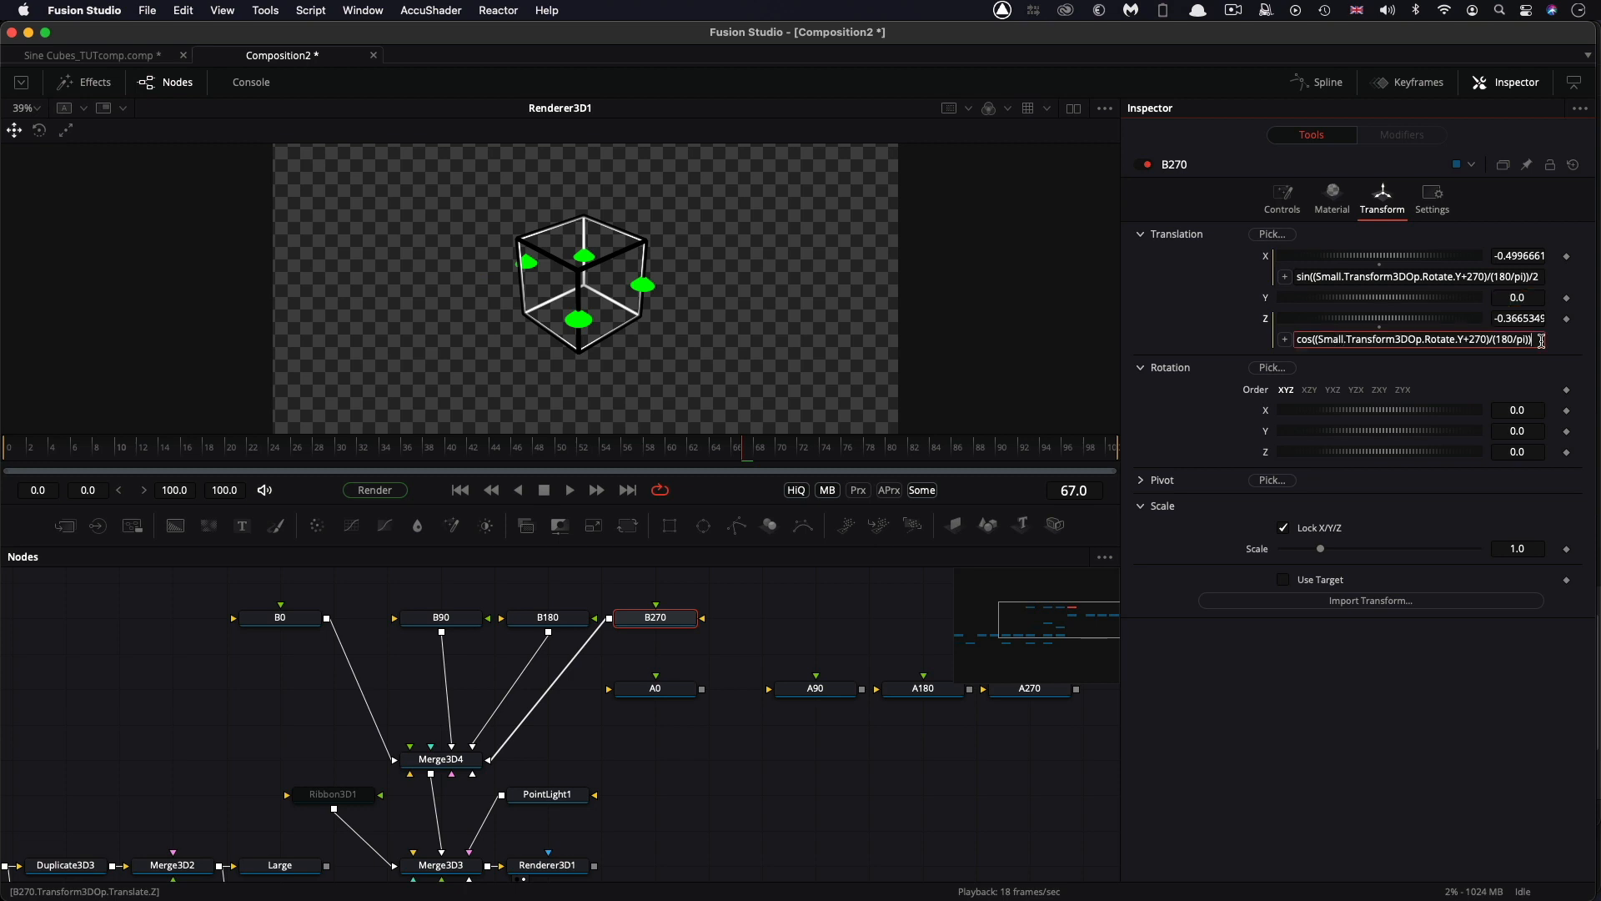
pyautogui.write('/2')
pyautogui.press('Tab')
pyautogui.click(585, 490)
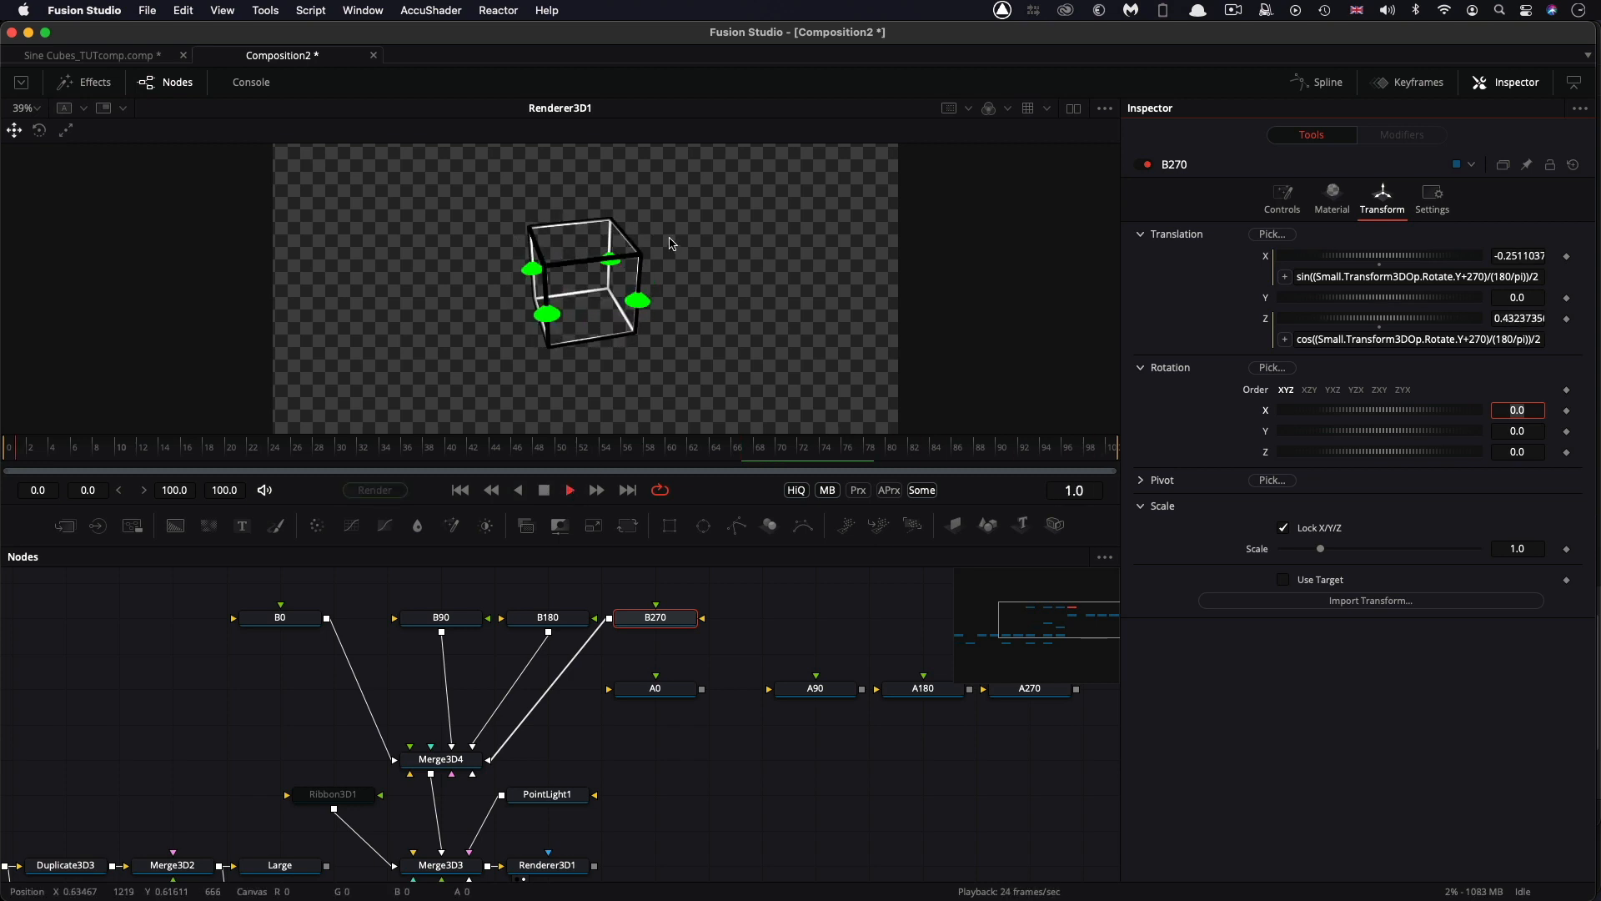
pyautogui.click(545, 491)
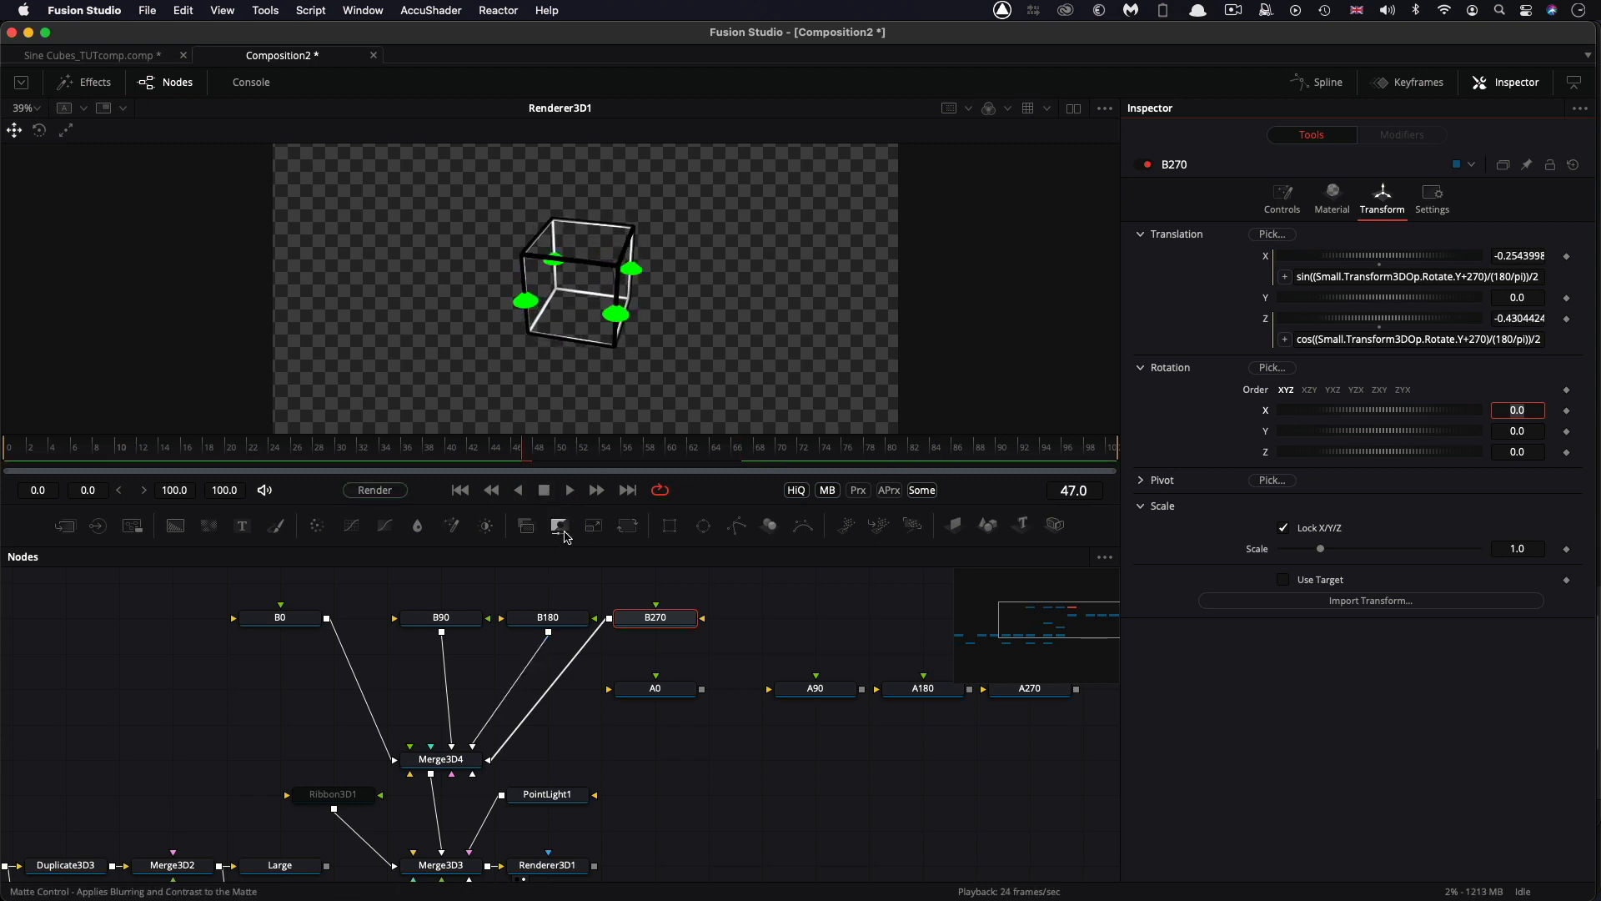
# Move Ribbon3D1 into clear space beside the B cones and re-enable it, with the large cube shown in the scene again.
pyautogui.hscroll(-3, 662, 595)
pyautogui.moveTo(389, 799); pyautogui.dragTo(229, 705)
pyautogui.click(228, 705)
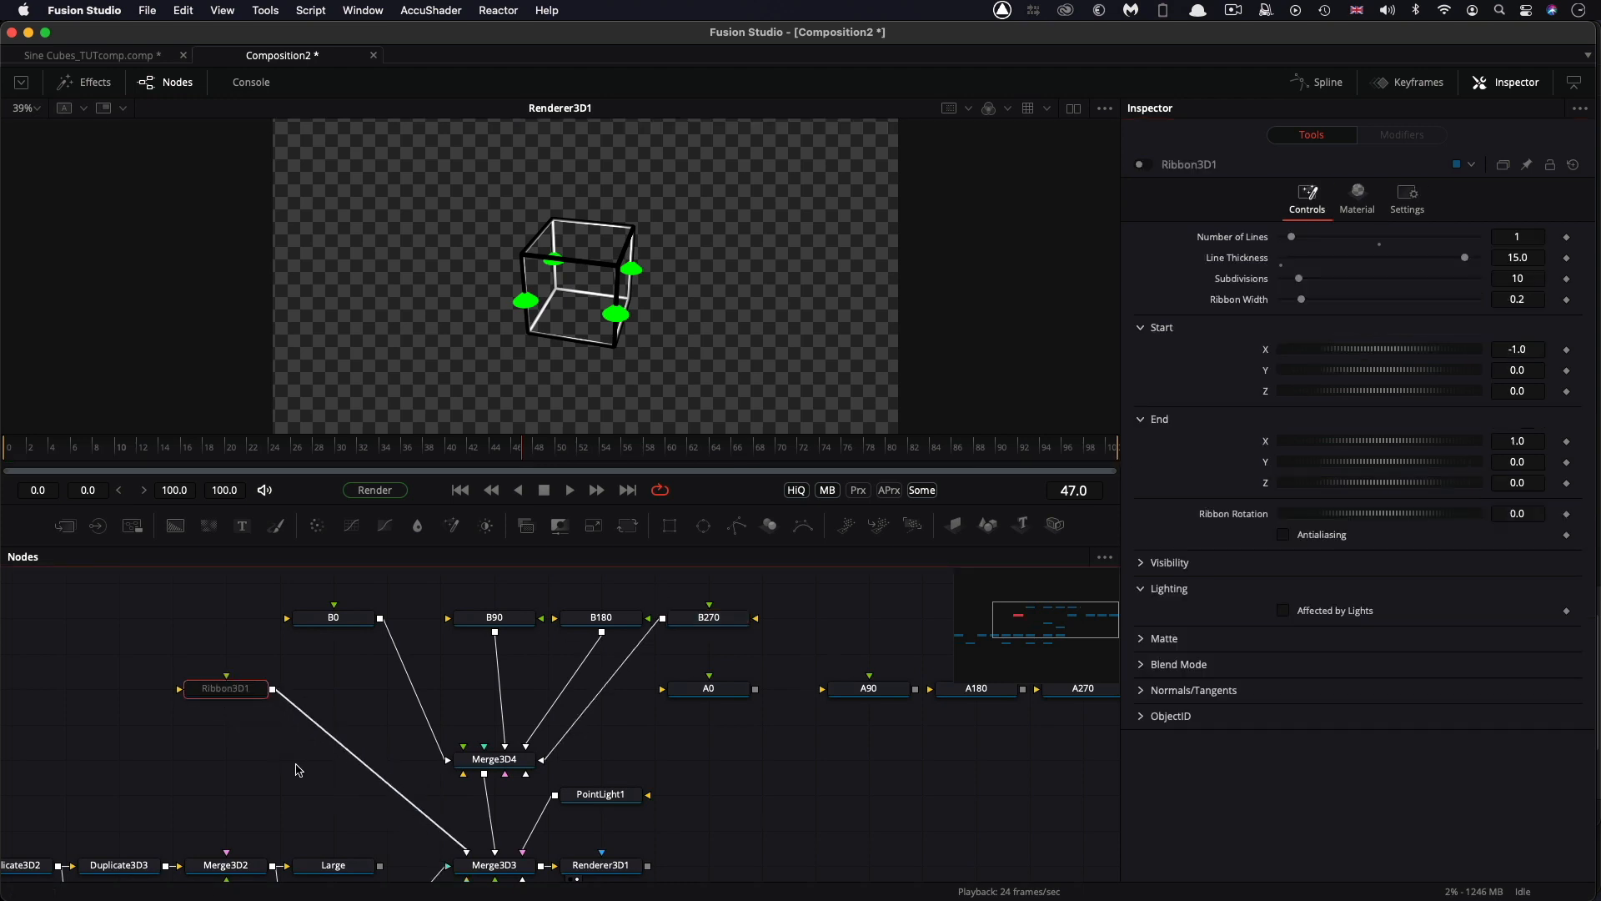
pyautogui.press('super+p')
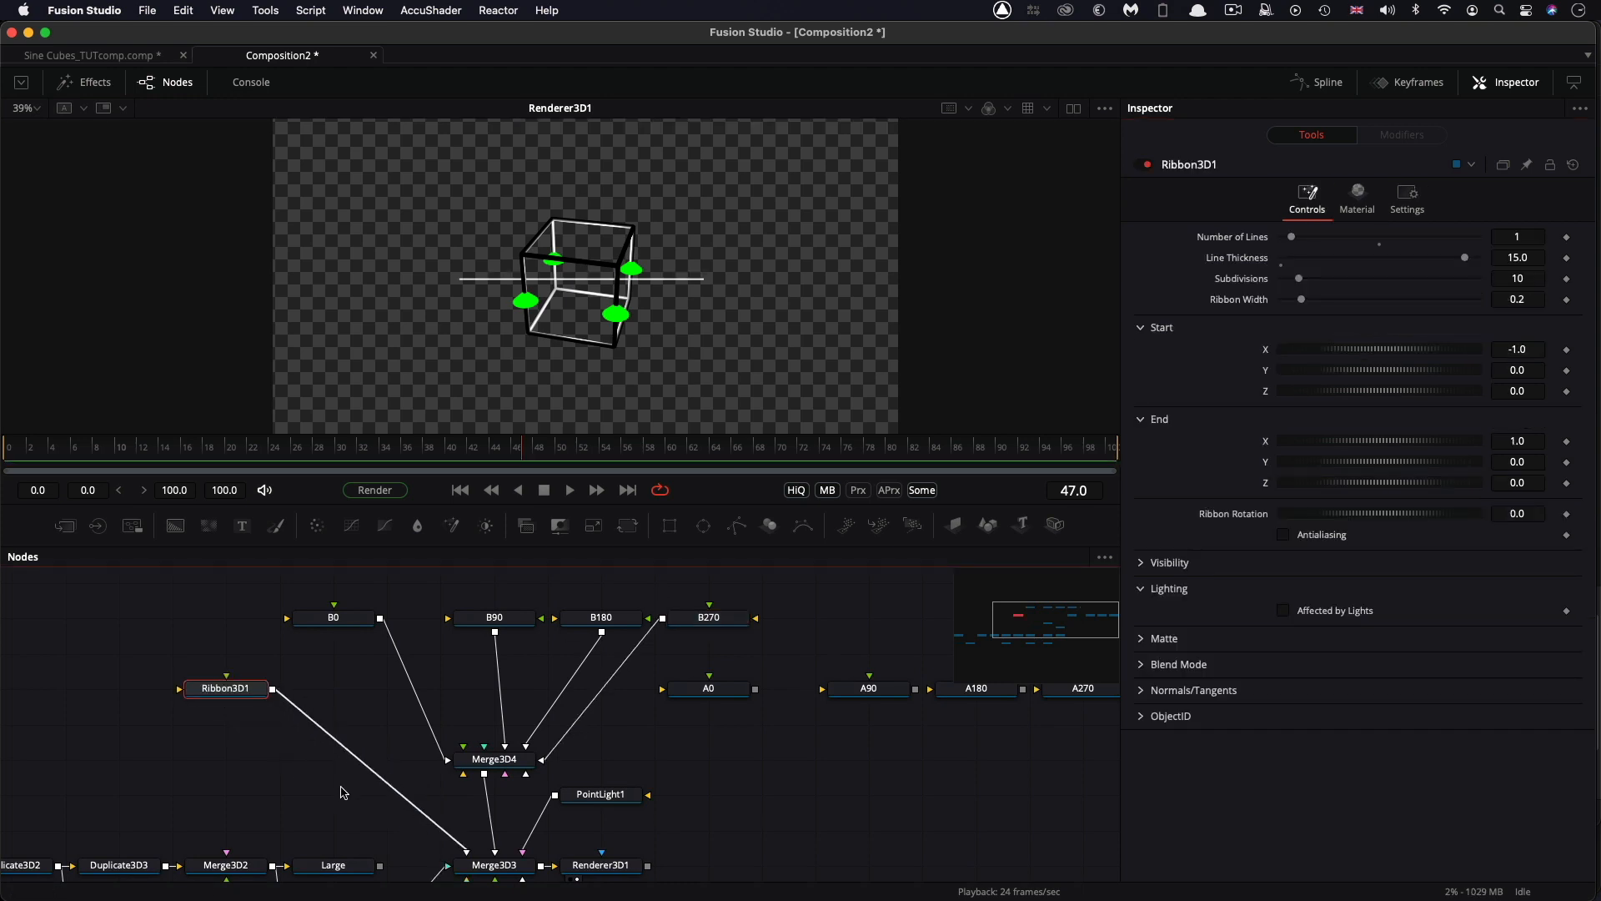
pyautogui.scroll(-5, 345, 793)
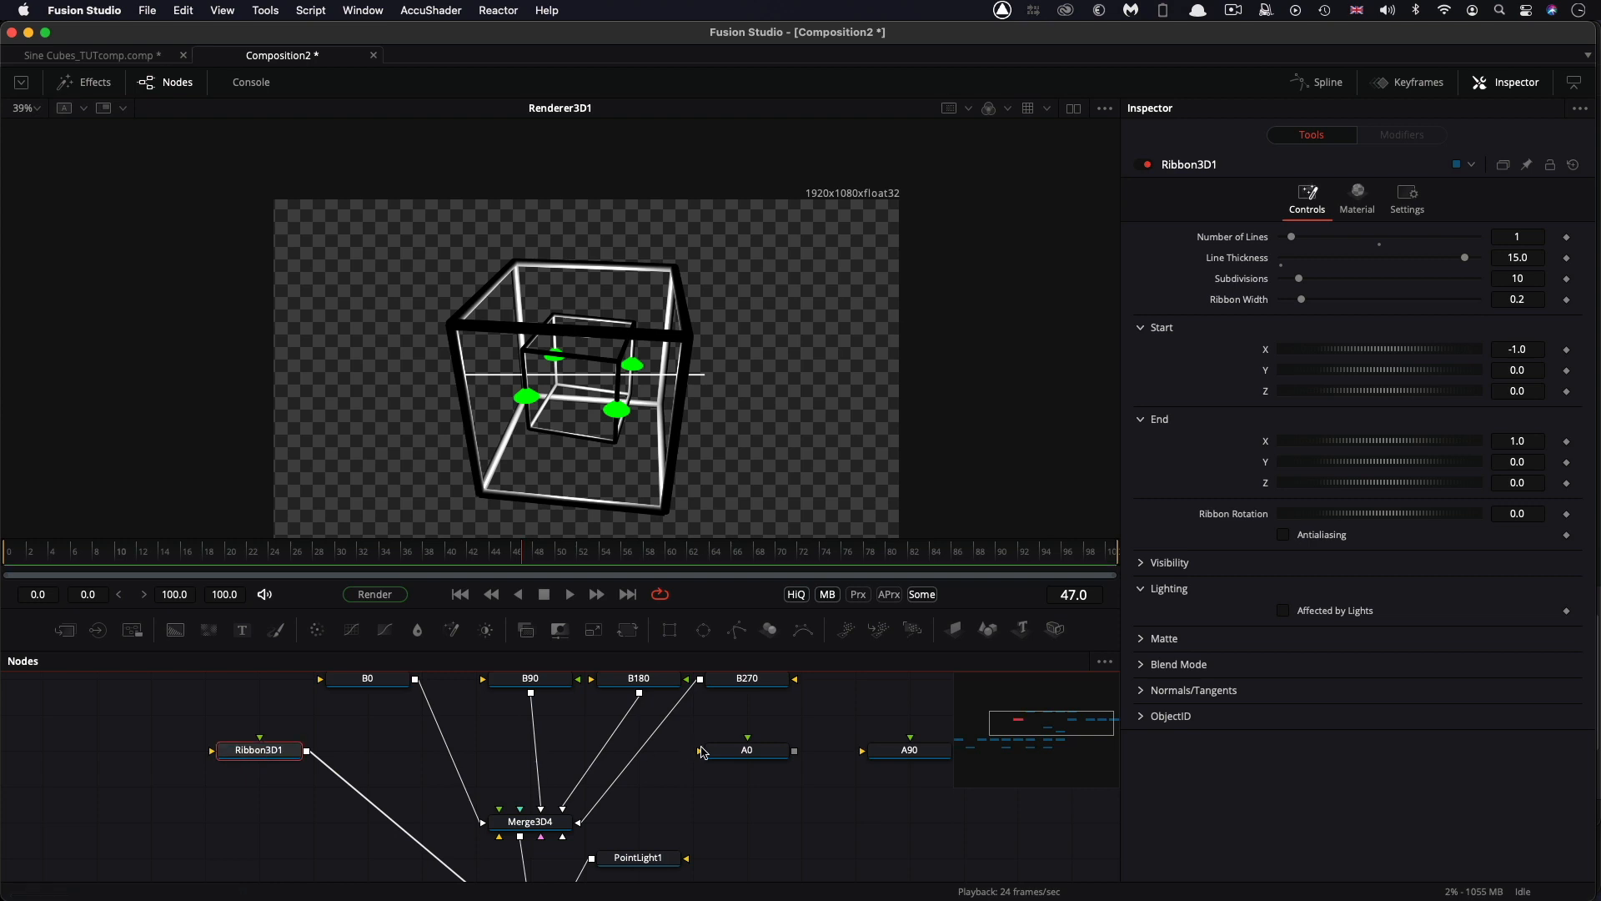
# Link Ribbon3D1's Start X to A0's X translation with the expression A0.Transform3DOp.Translate.X.
pyautogui.keyDown('super'); pyautogui.click(763, 753); pyautogui.keyUp('super')
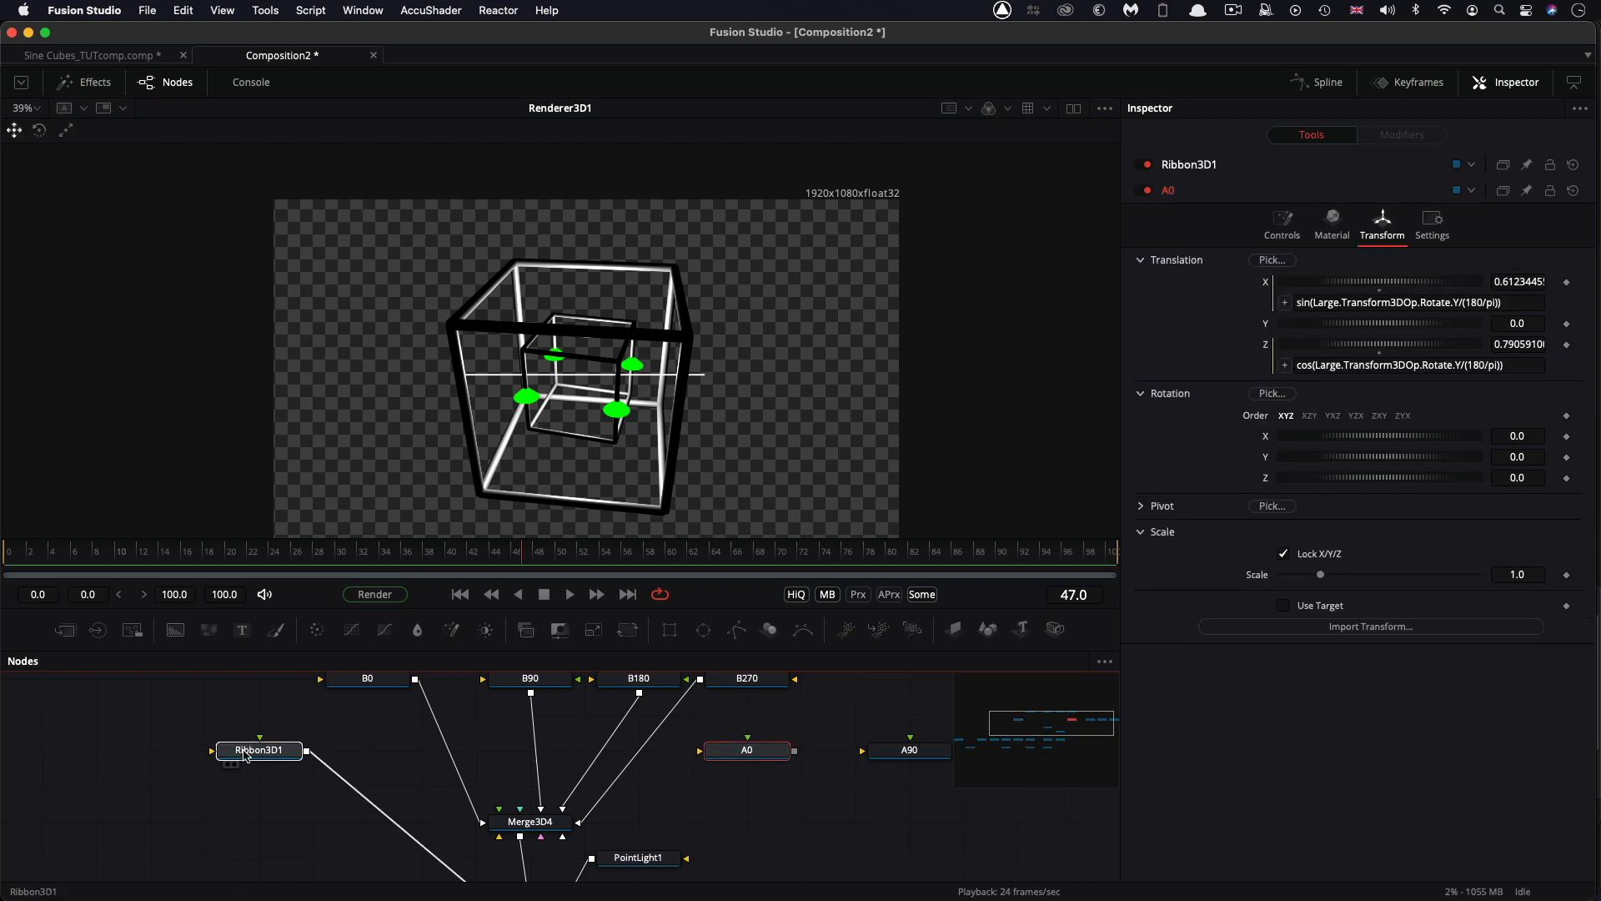
pyautogui.click(1193, 167)
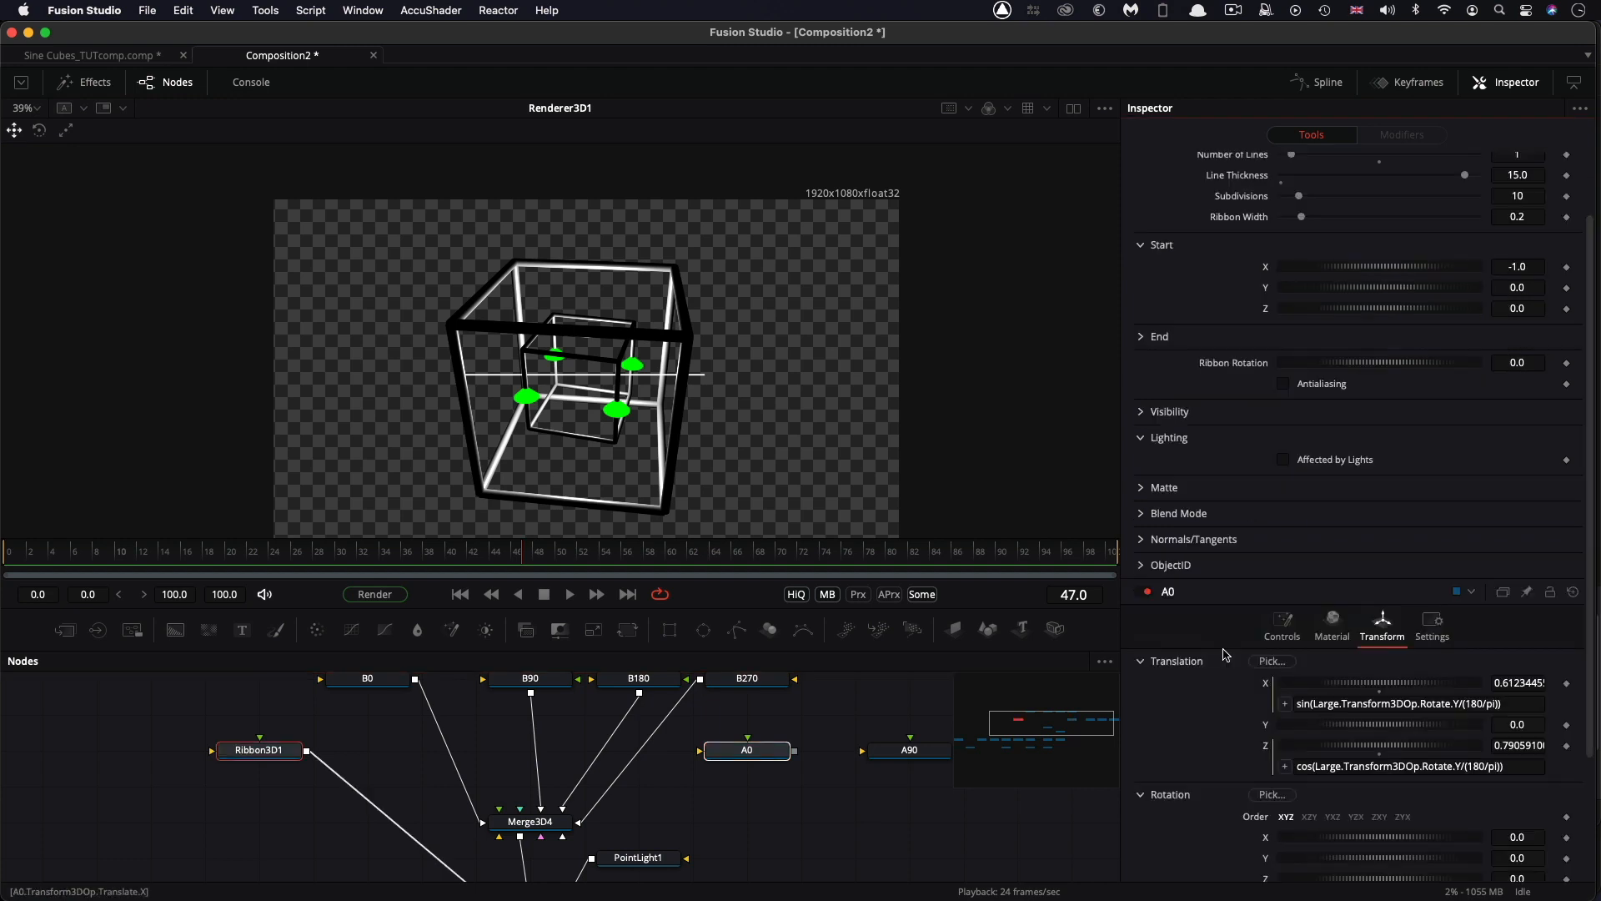
pyautogui.rightClick(1368, 265)
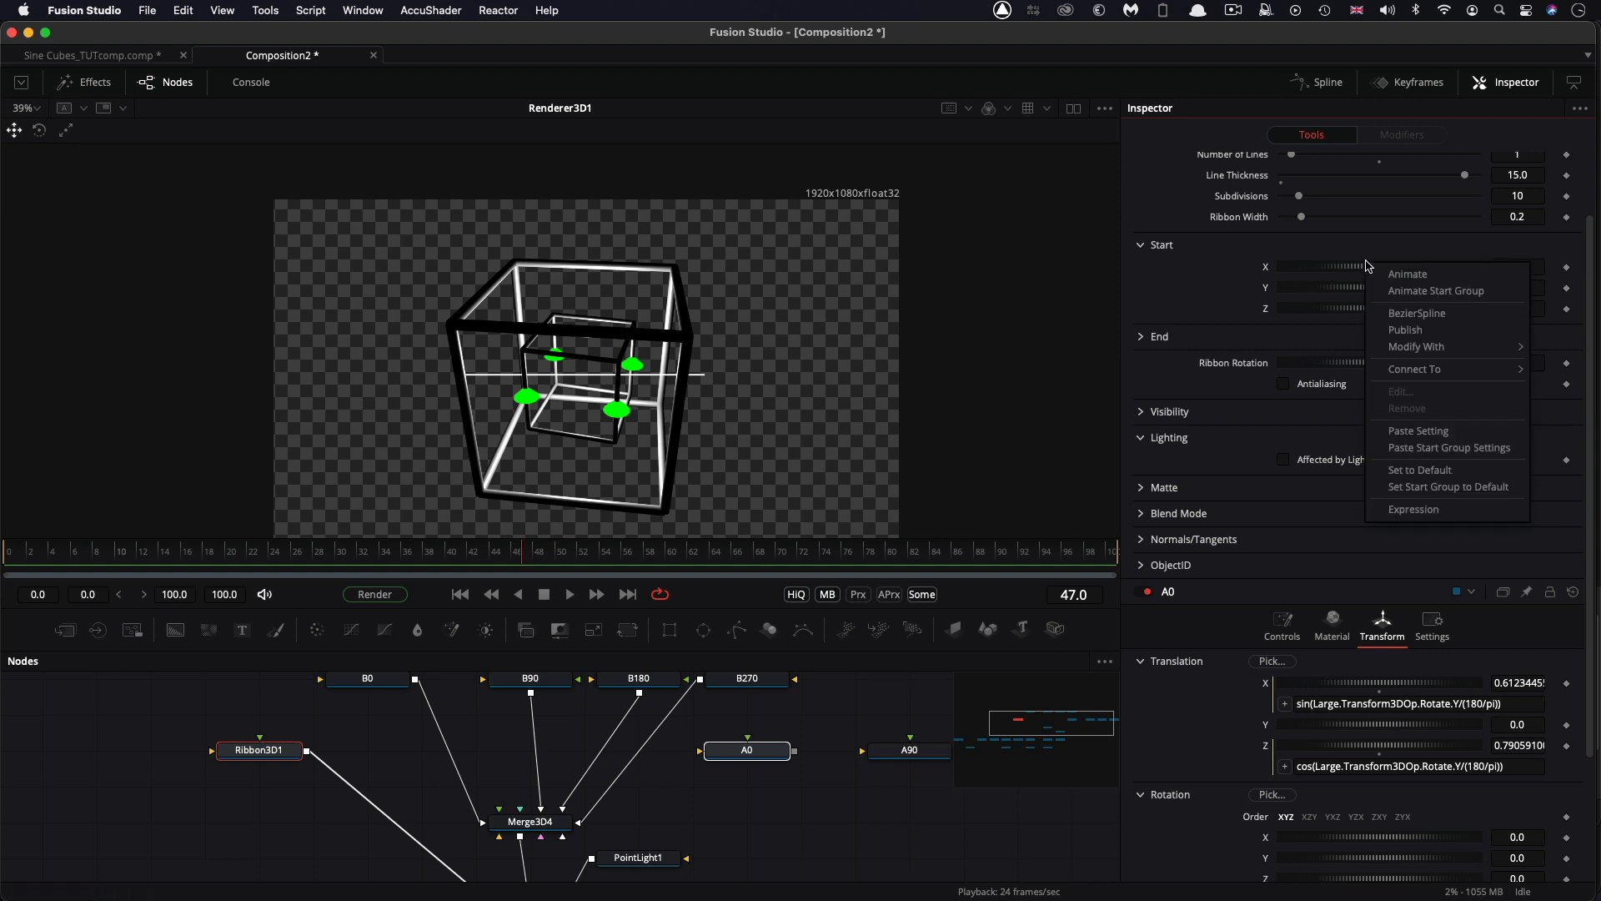
pyautogui.click(1411, 507)
pyautogui.moveTo(1285, 288); pyautogui.dragTo(1378, 707)
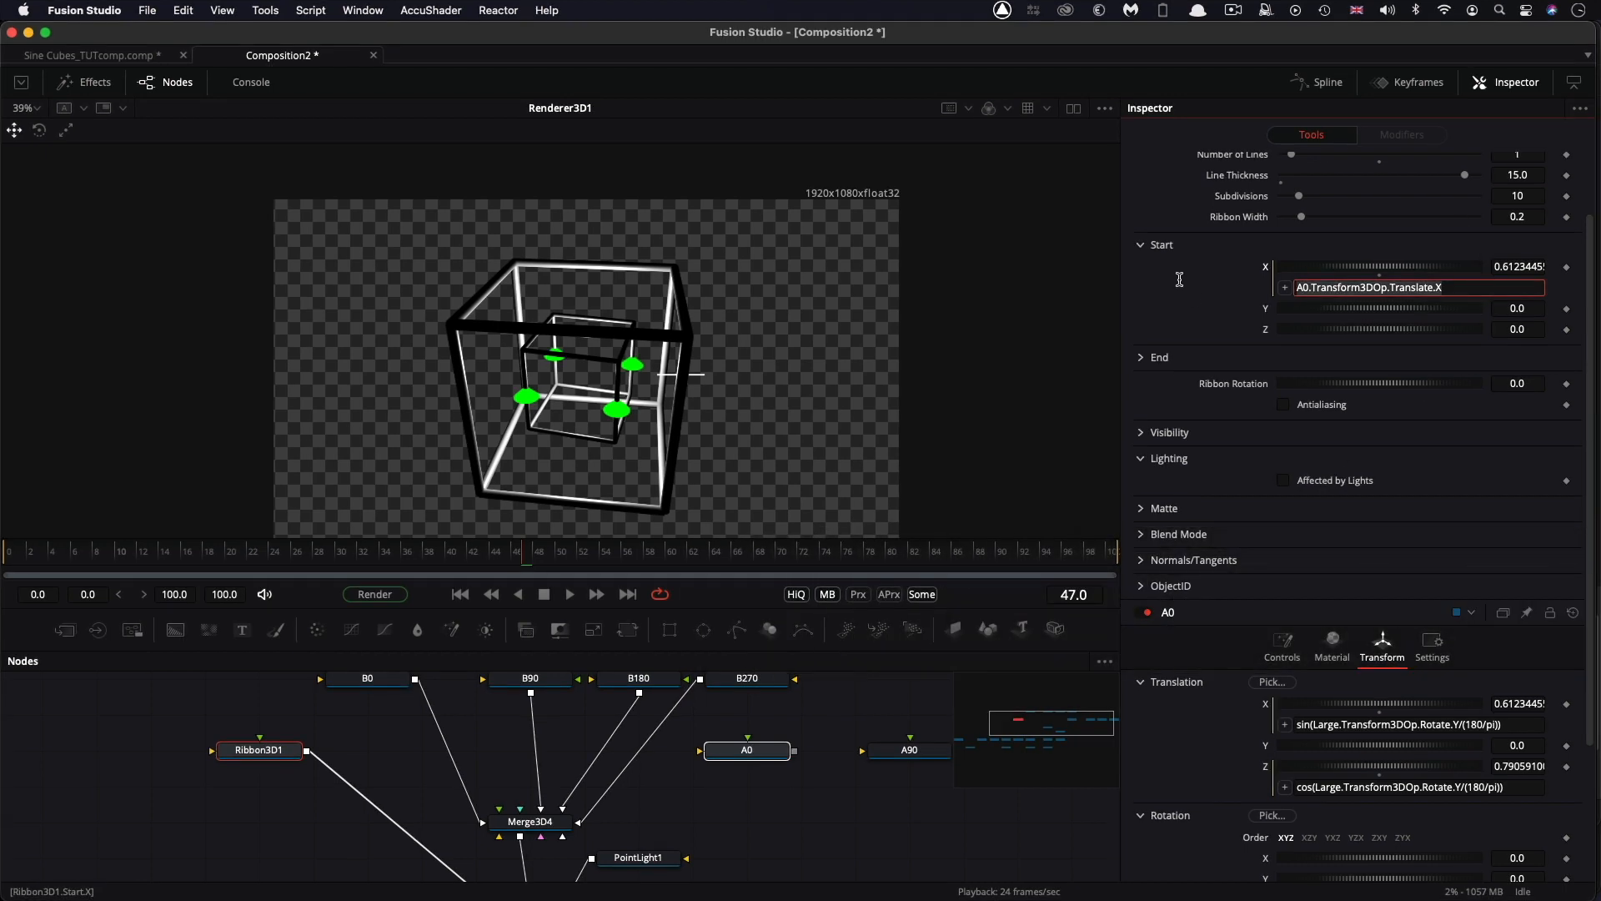
# Give Ribbon3D1's Start Z the expression A0.Transform3DOp.Translate.Z and scrub the timeline to check the ribbon's motion.
pyautogui.rightClick(1351, 333)
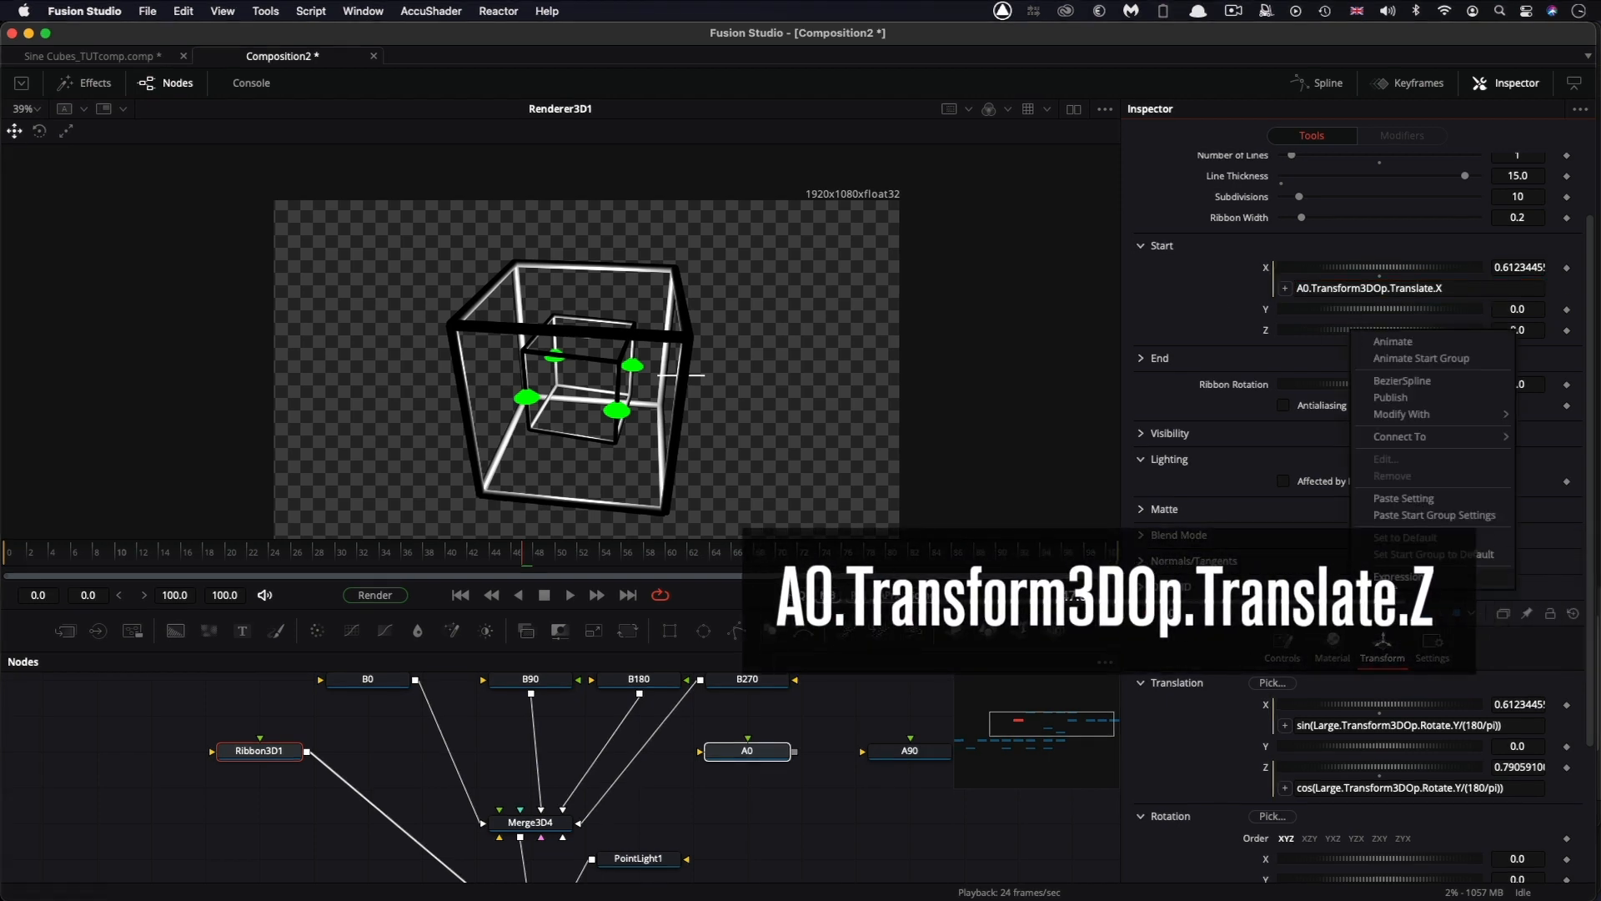
pyautogui.click(1398, 576)
pyautogui.write('A0.Transform3DOp.Translate.X')
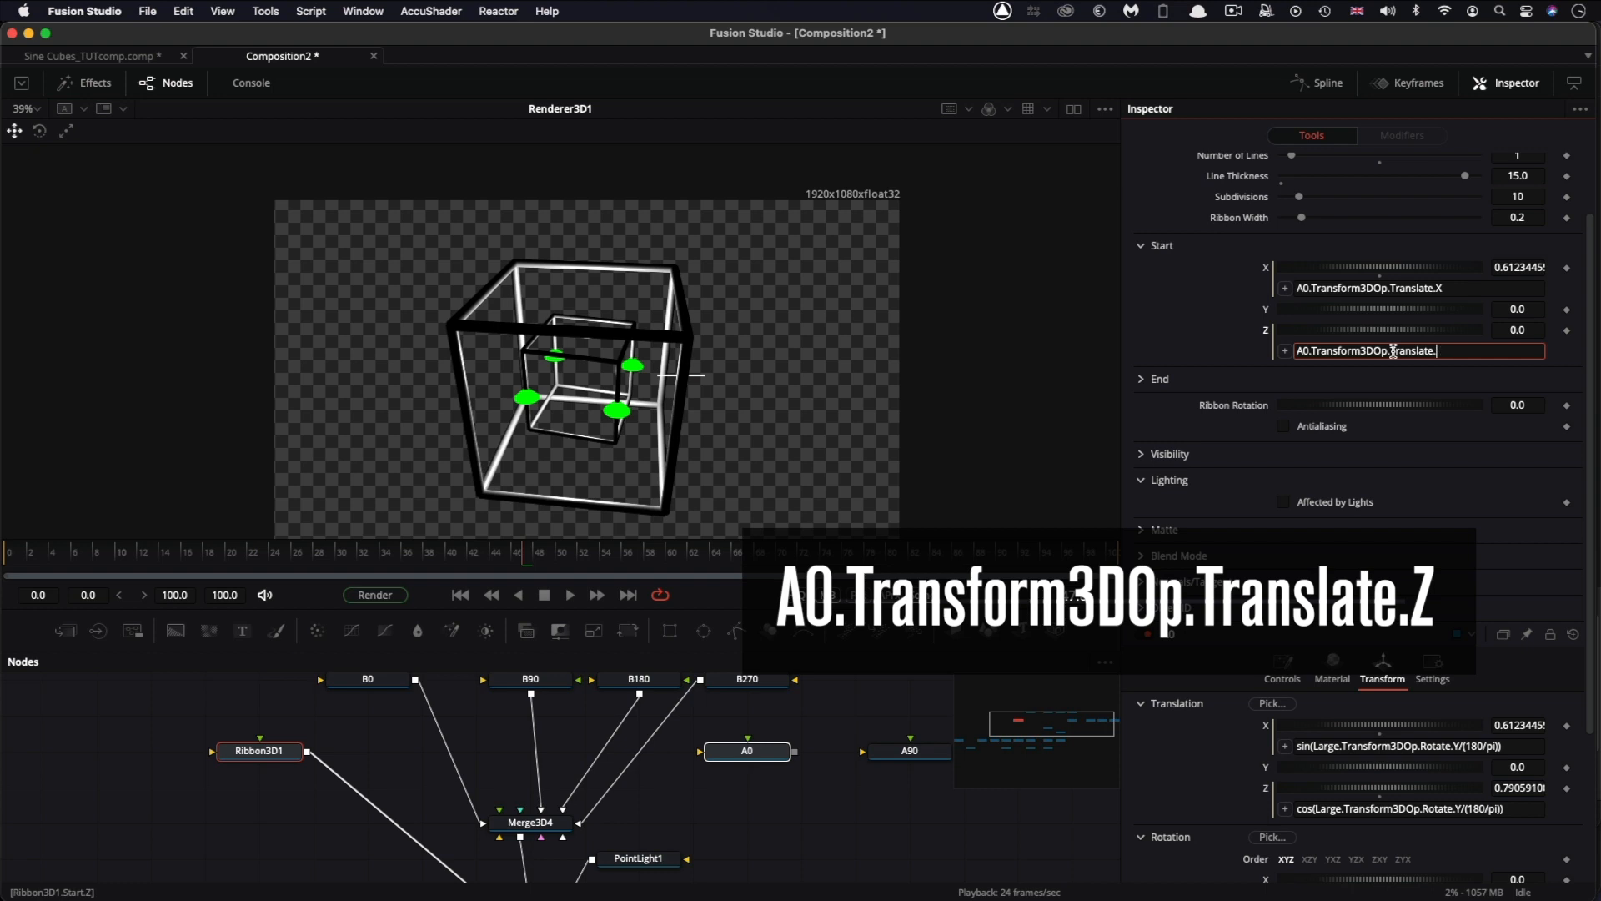
pyautogui.moveTo(25, 558)
pyautogui.mouseDown()
pyautogui.moveTo(169, 560)
pyautogui.moveTo(42, 561)
pyautogui.mouseUp()
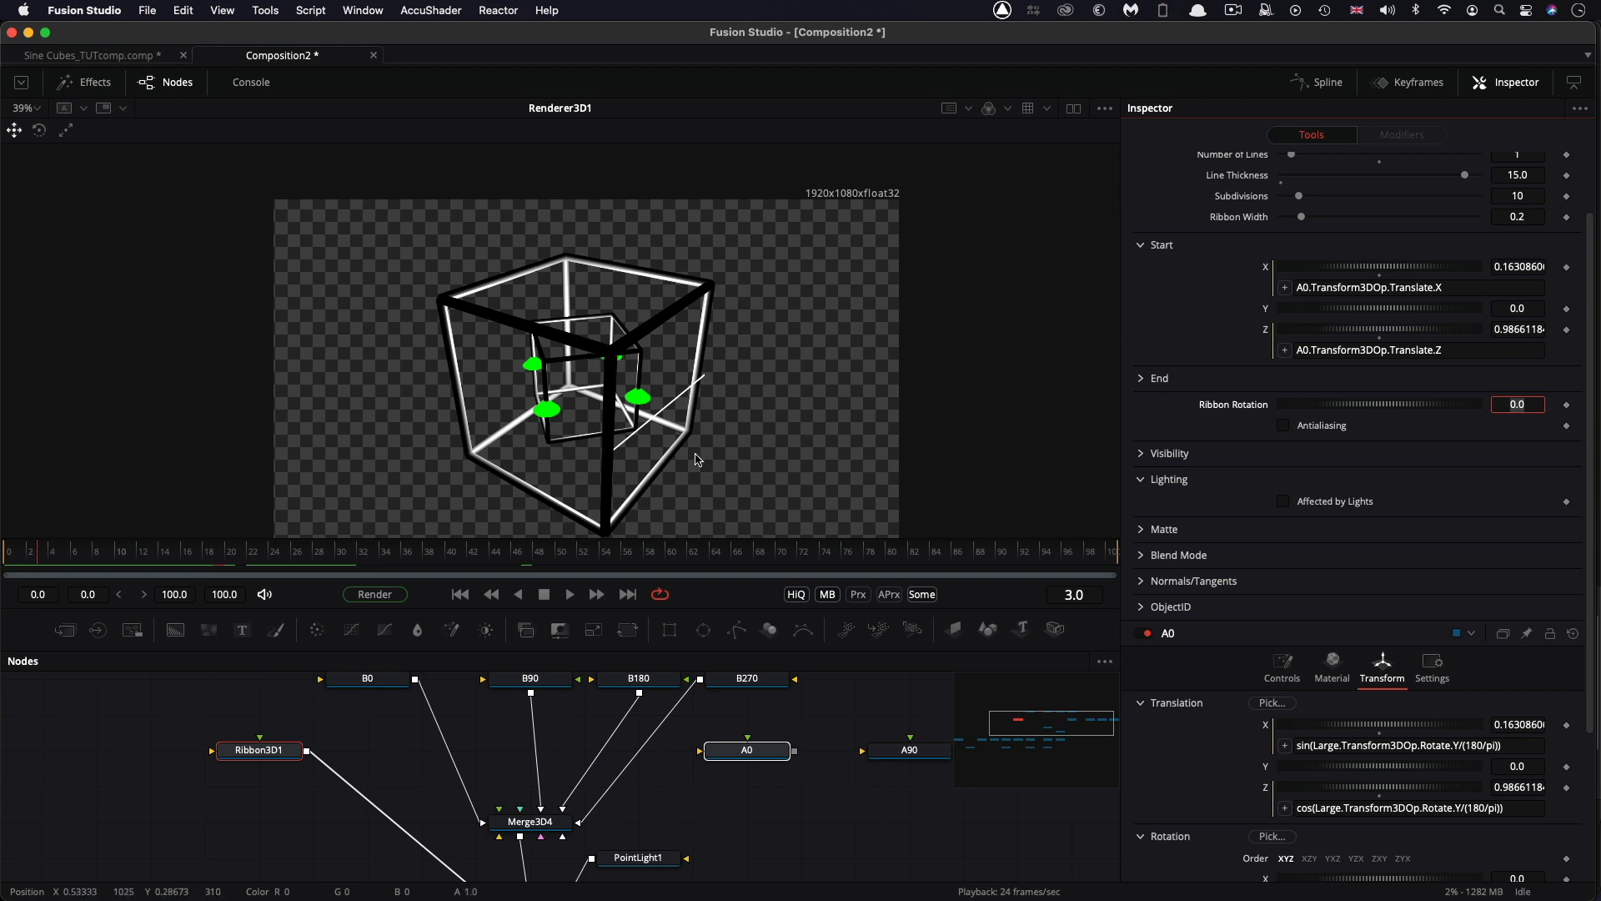
# Set Ribbon3D1's Start Y to sqrt(2)/2 and scrub the timeline to check the ribbon's start point.
pyautogui.click(1534, 305)
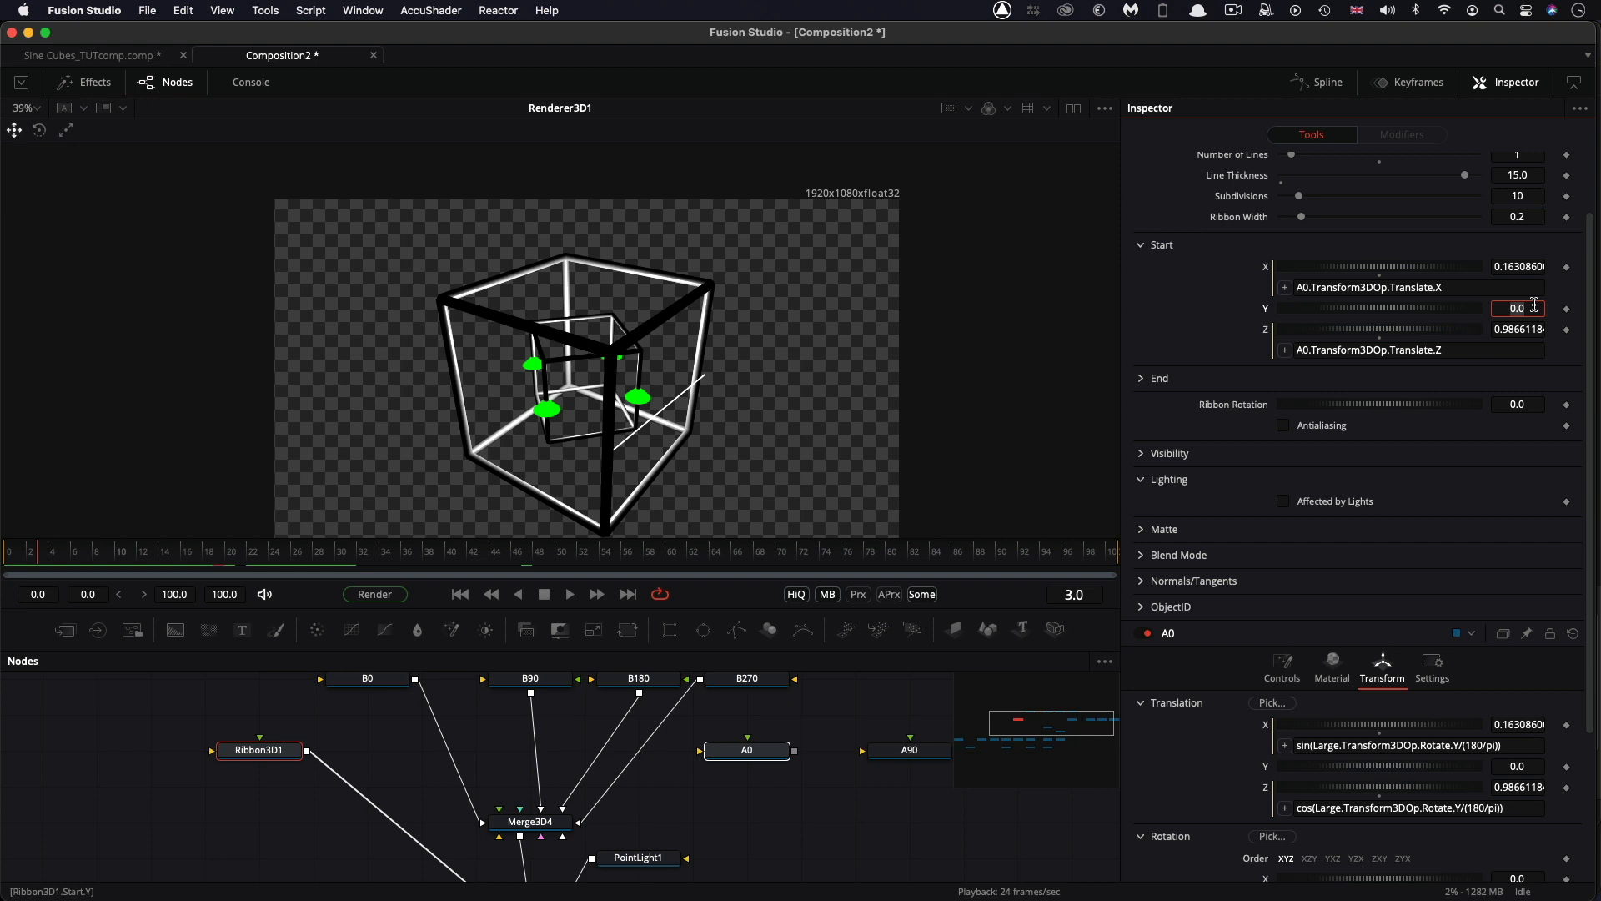
pyautogui.write('sqrt(')
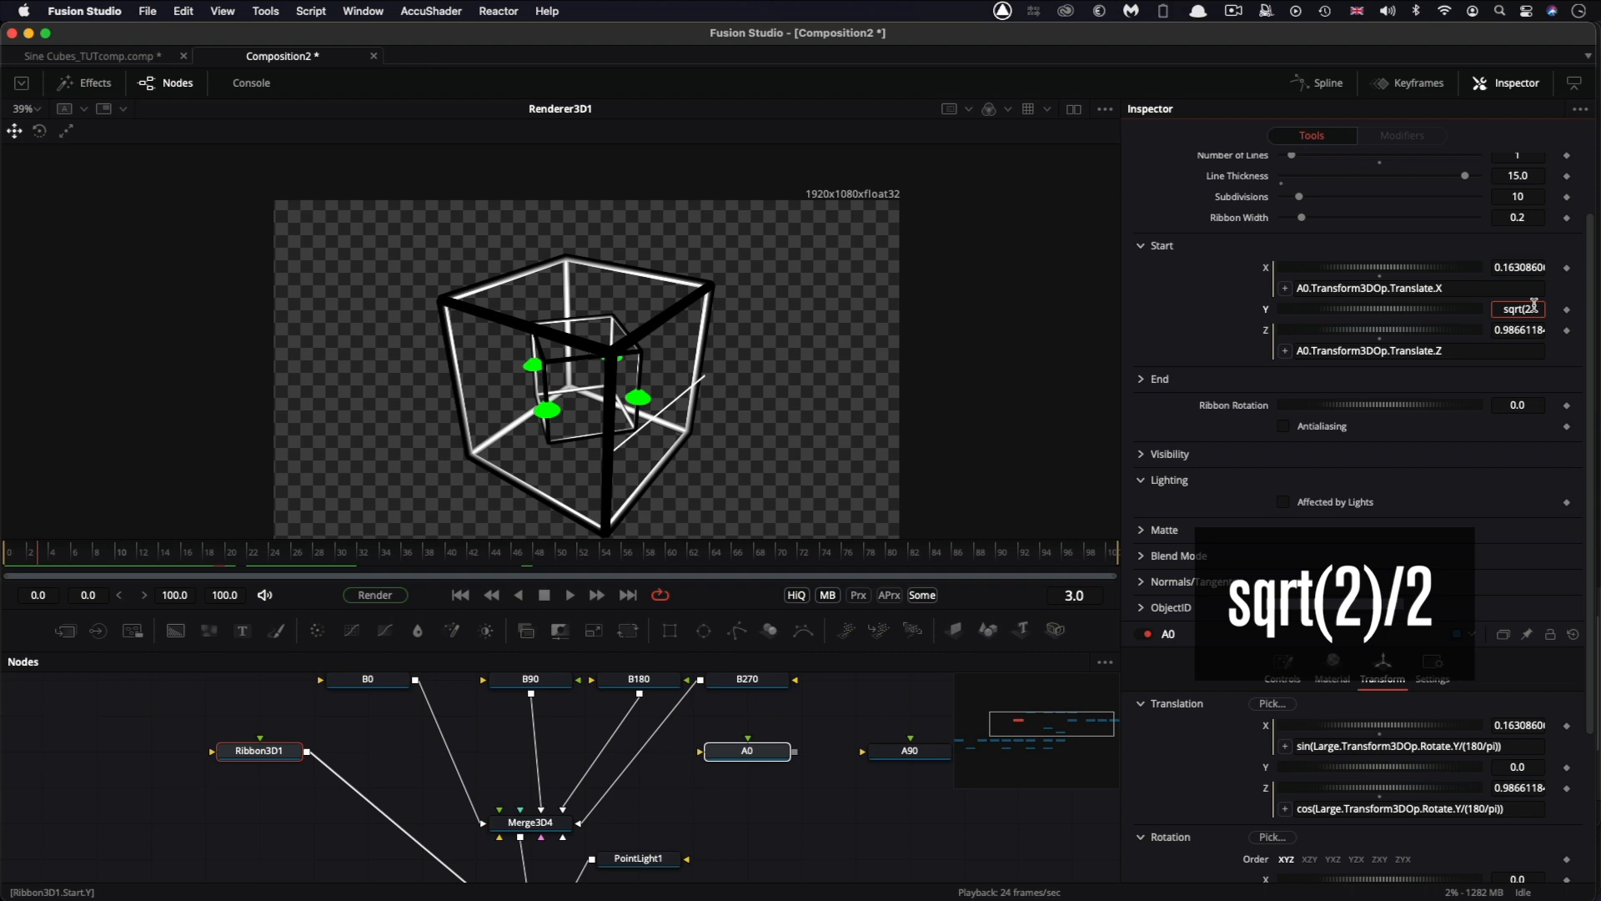
pyautogui.write('2')
pyautogui.write(')/2')
pyautogui.press('Tab')
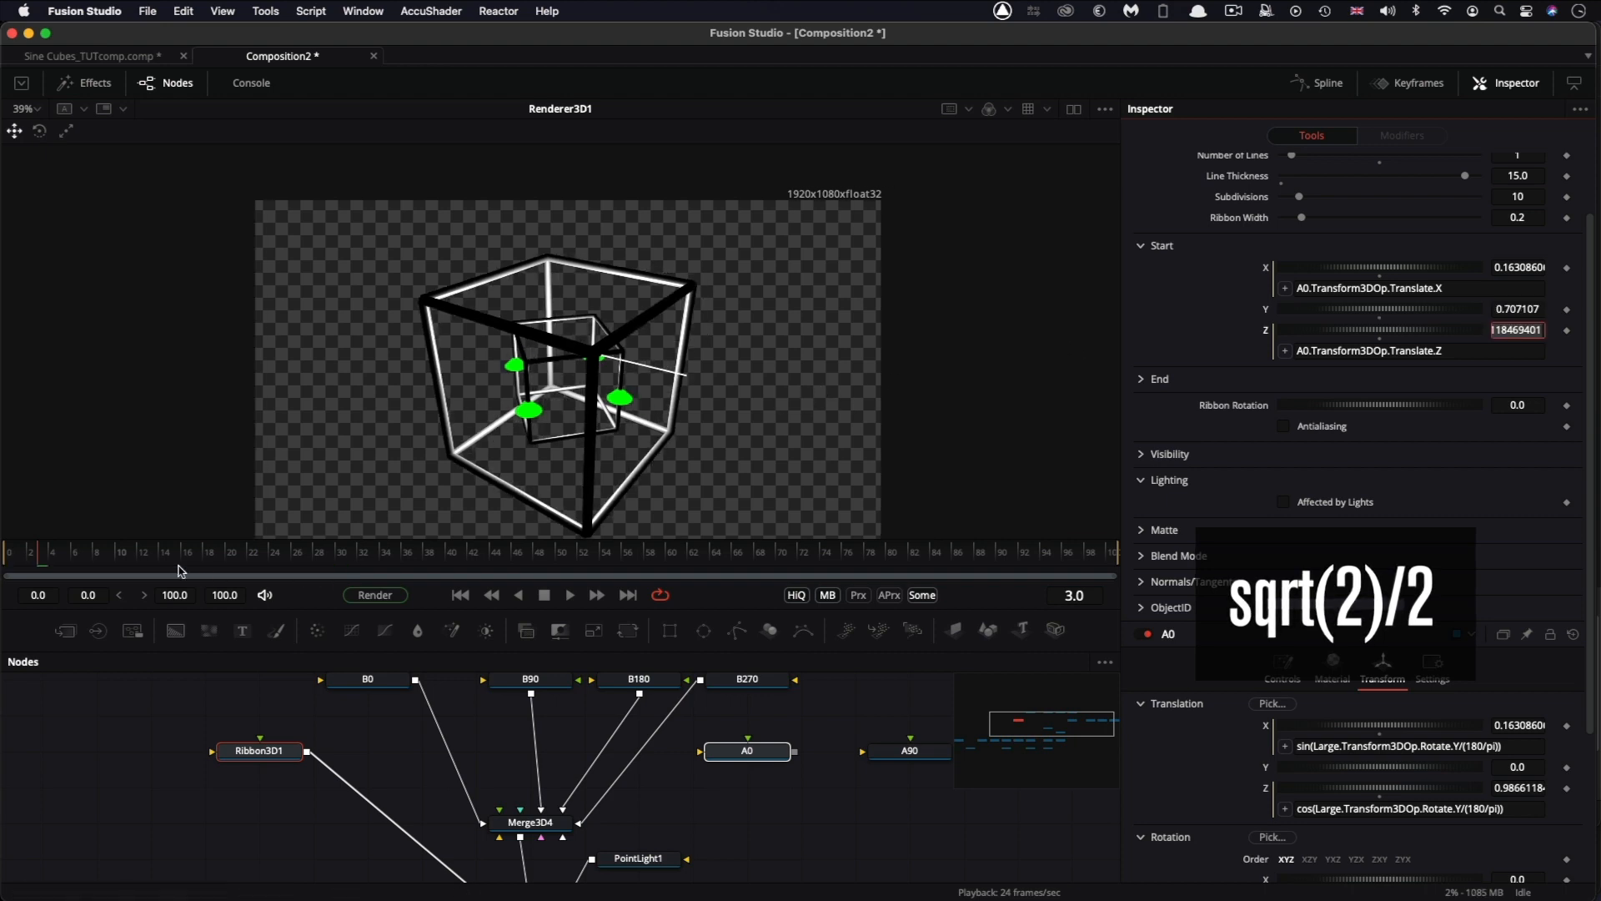
pyautogui.moveTo(132, 558); pyautogui.dragTo(52, 557)
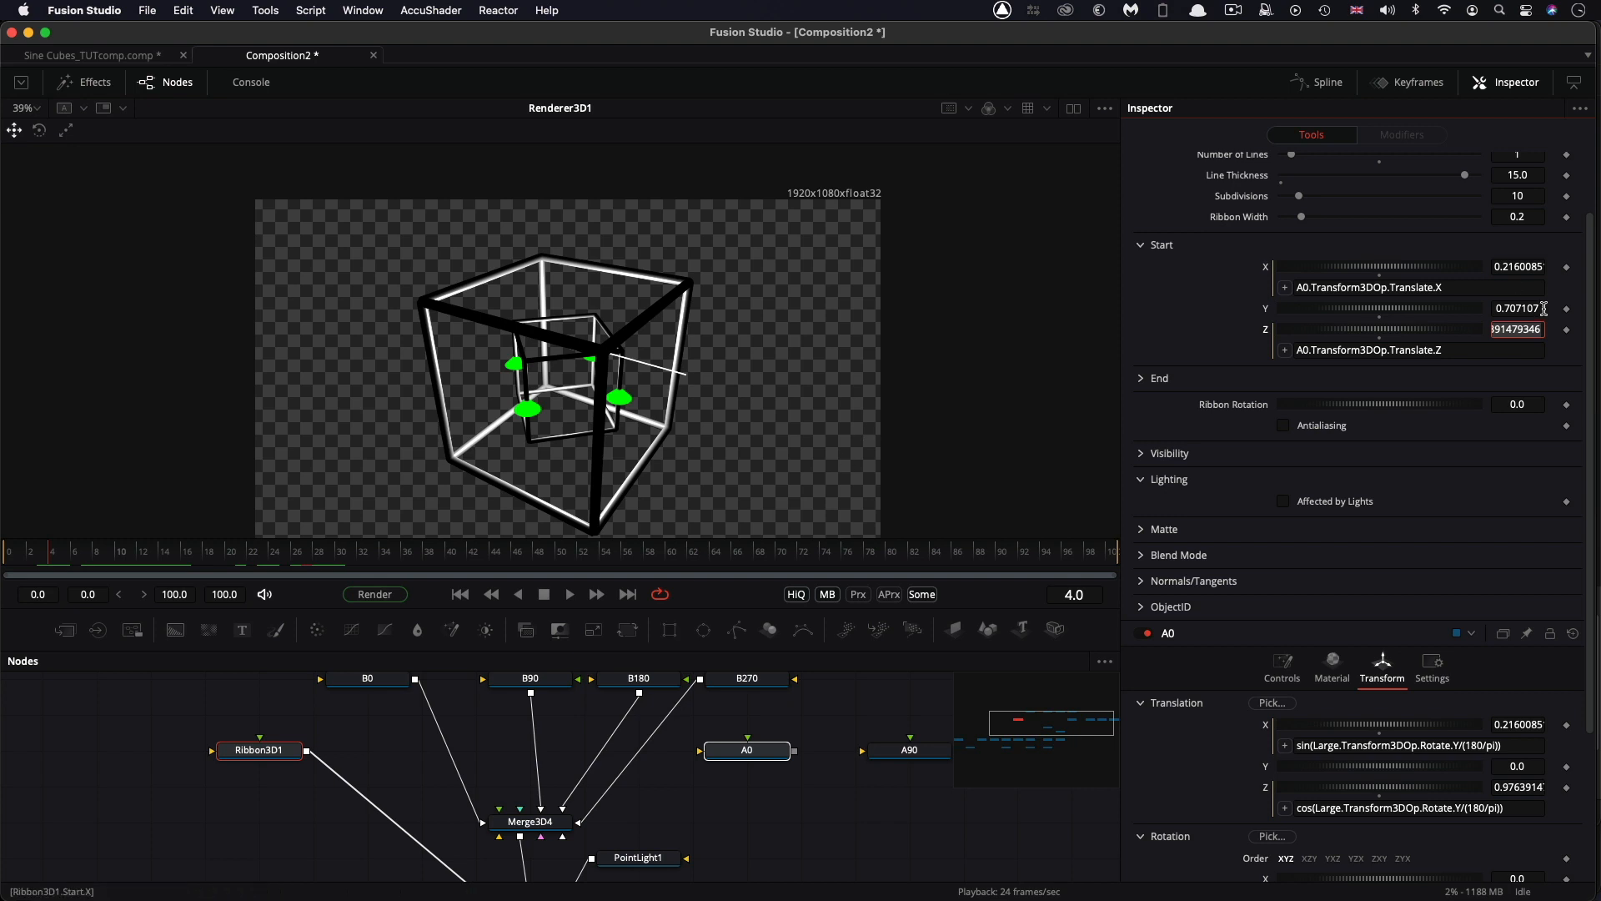
# Link Ribbon3D1's End X to B0's X translation with the expression B0.Transform3DOp.Translate.X.
pyautogui.click(1141, 378)
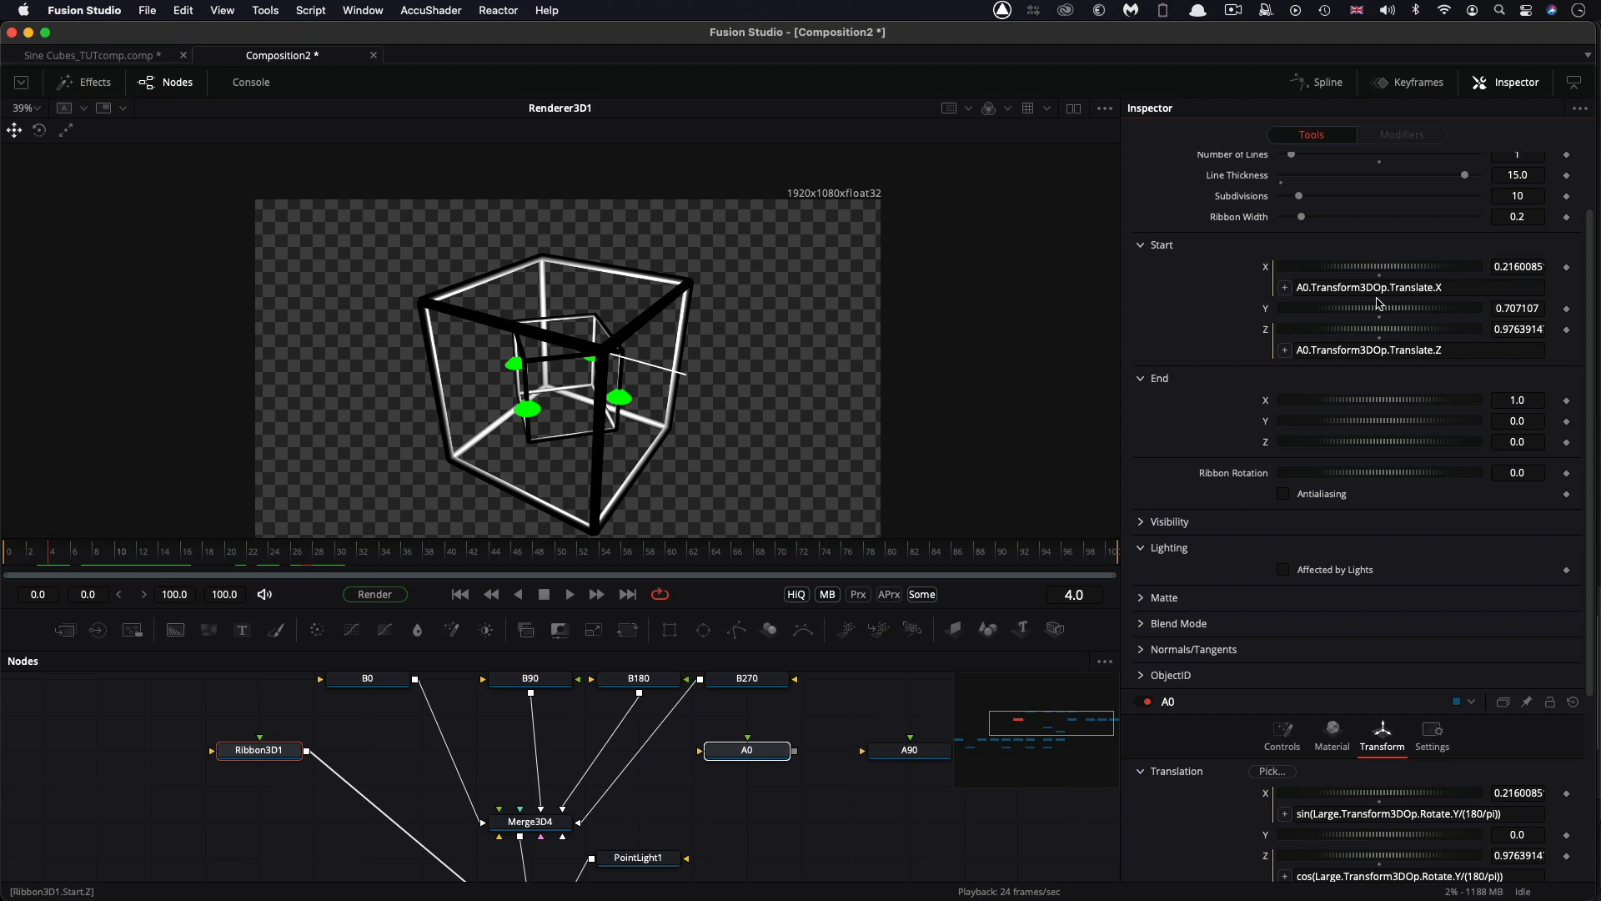
pyautogui.moveTo(1455, 288); pyautogui.dragTo(1255, 266)
pyautogui.press('super+c')
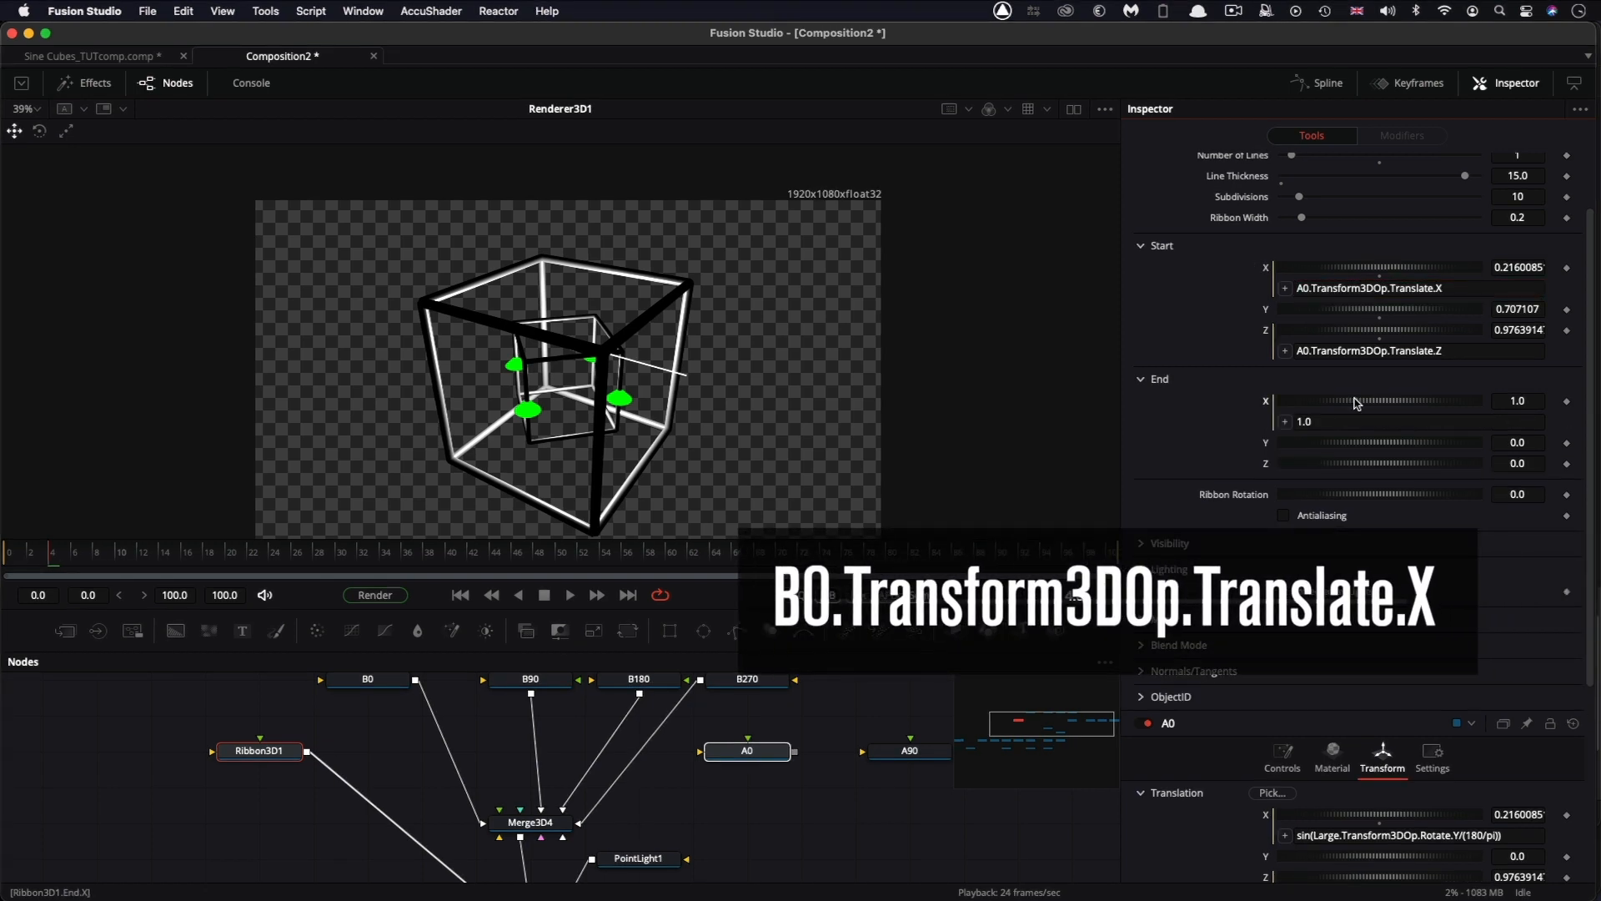
pyautogui.moveTo(1351, 424); pyautogui.dragTo(1210, 412)
pyautogui.press('super+v')
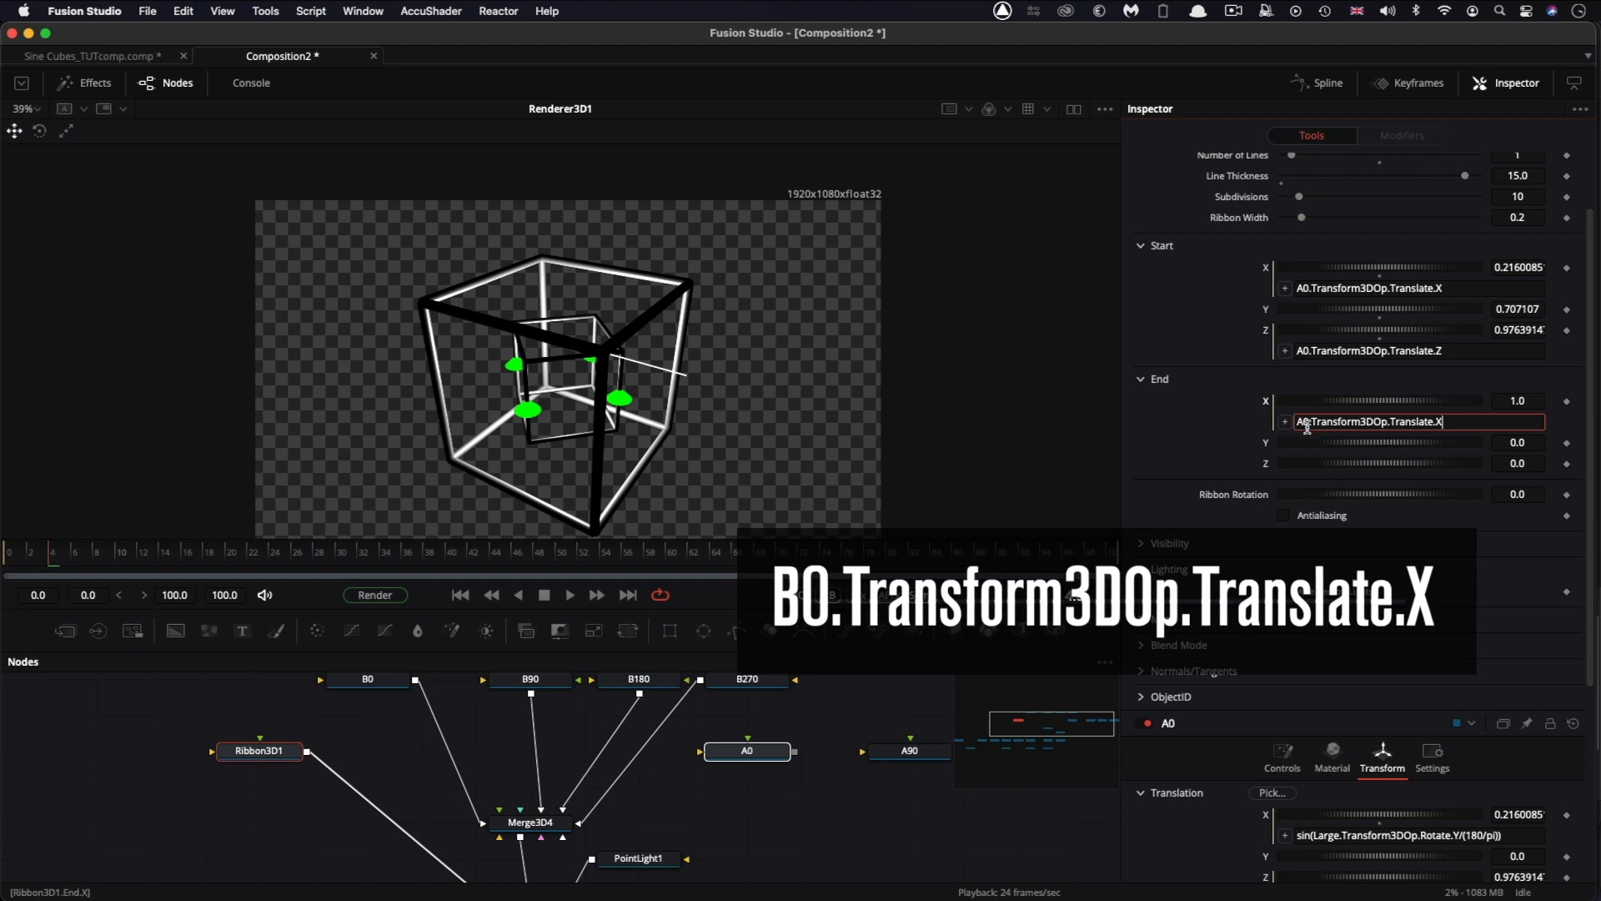
pyautogui.write('B')
pyautogui.press('Tab')
# Give Ribbon3D1's End Z the expression B0.Transform3DOp.Translate.Z, reusing the copied End X expression.
pyautogui.moveTo(1487, 421); pyautogui.dragTo(1227, 408)
pyautogui.press('super+c')
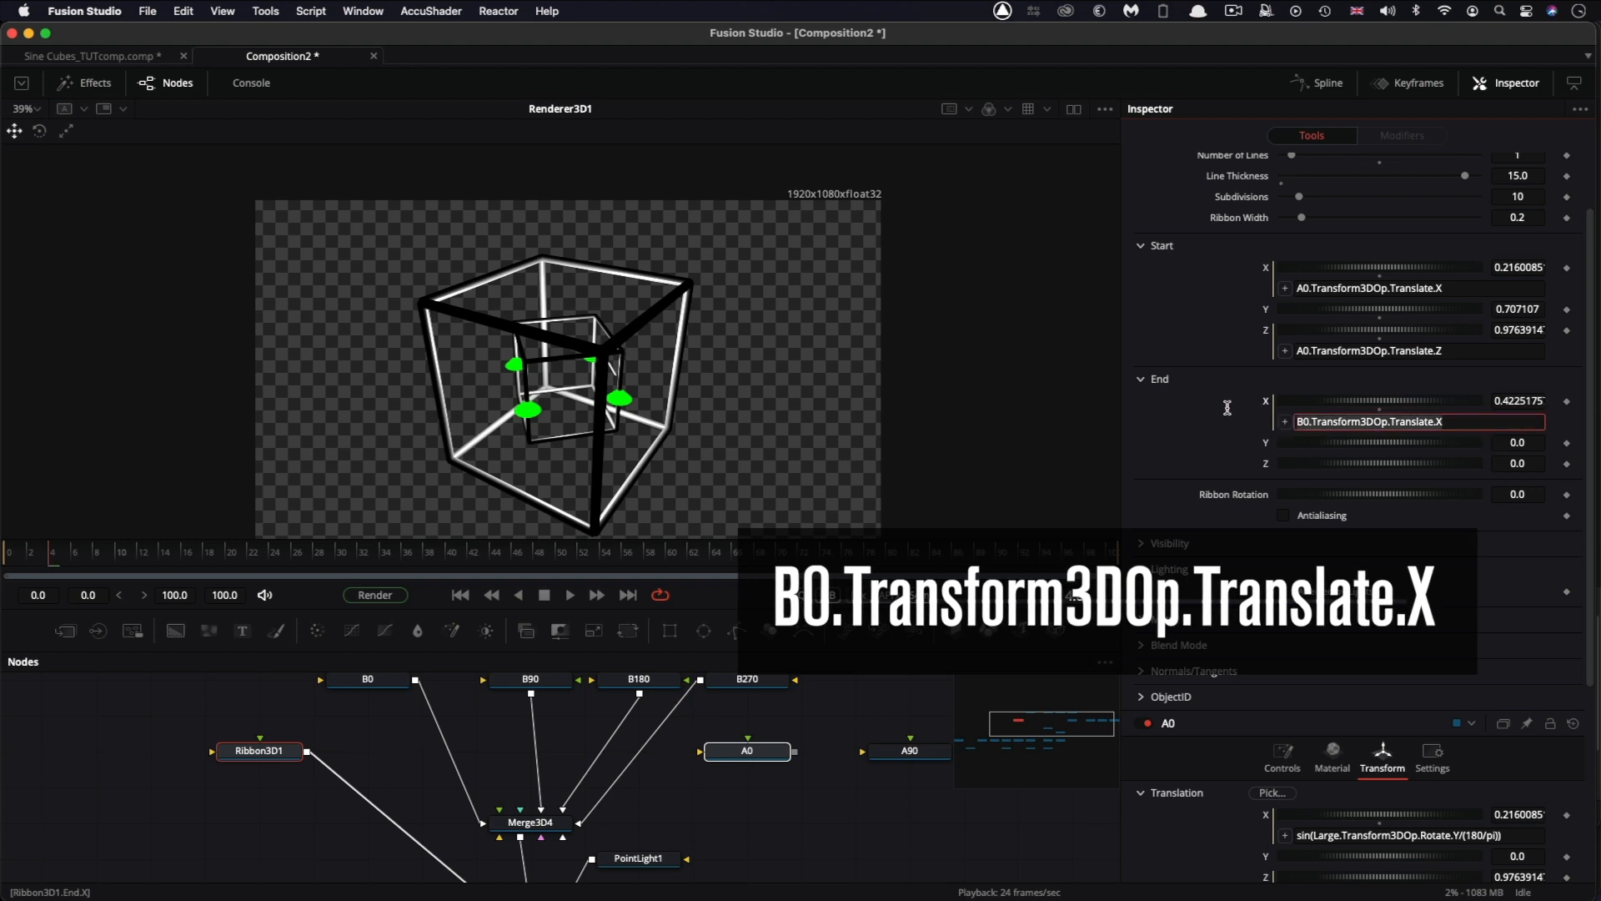
pyautogui.click(1360, 465)
pyautogui.rightClick(1360, 467)
pyautogui.click(1405, 710)
pyautogui.moveTo(1331, 481); pyautogui.dragTo(1204, 465)
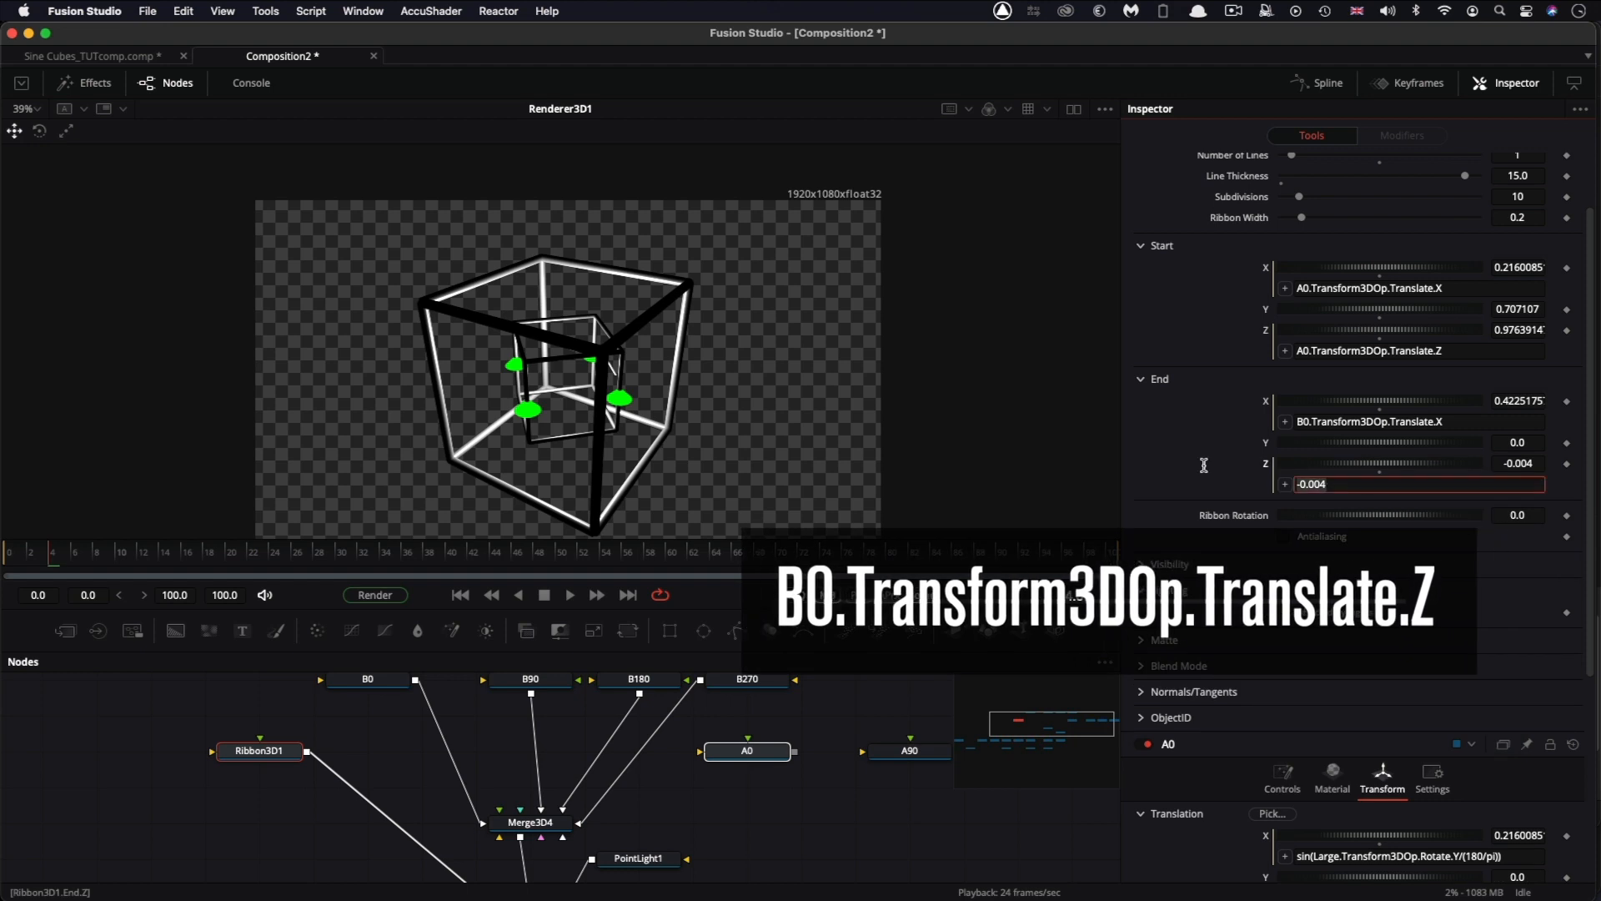
pyautogui.press('super+v')
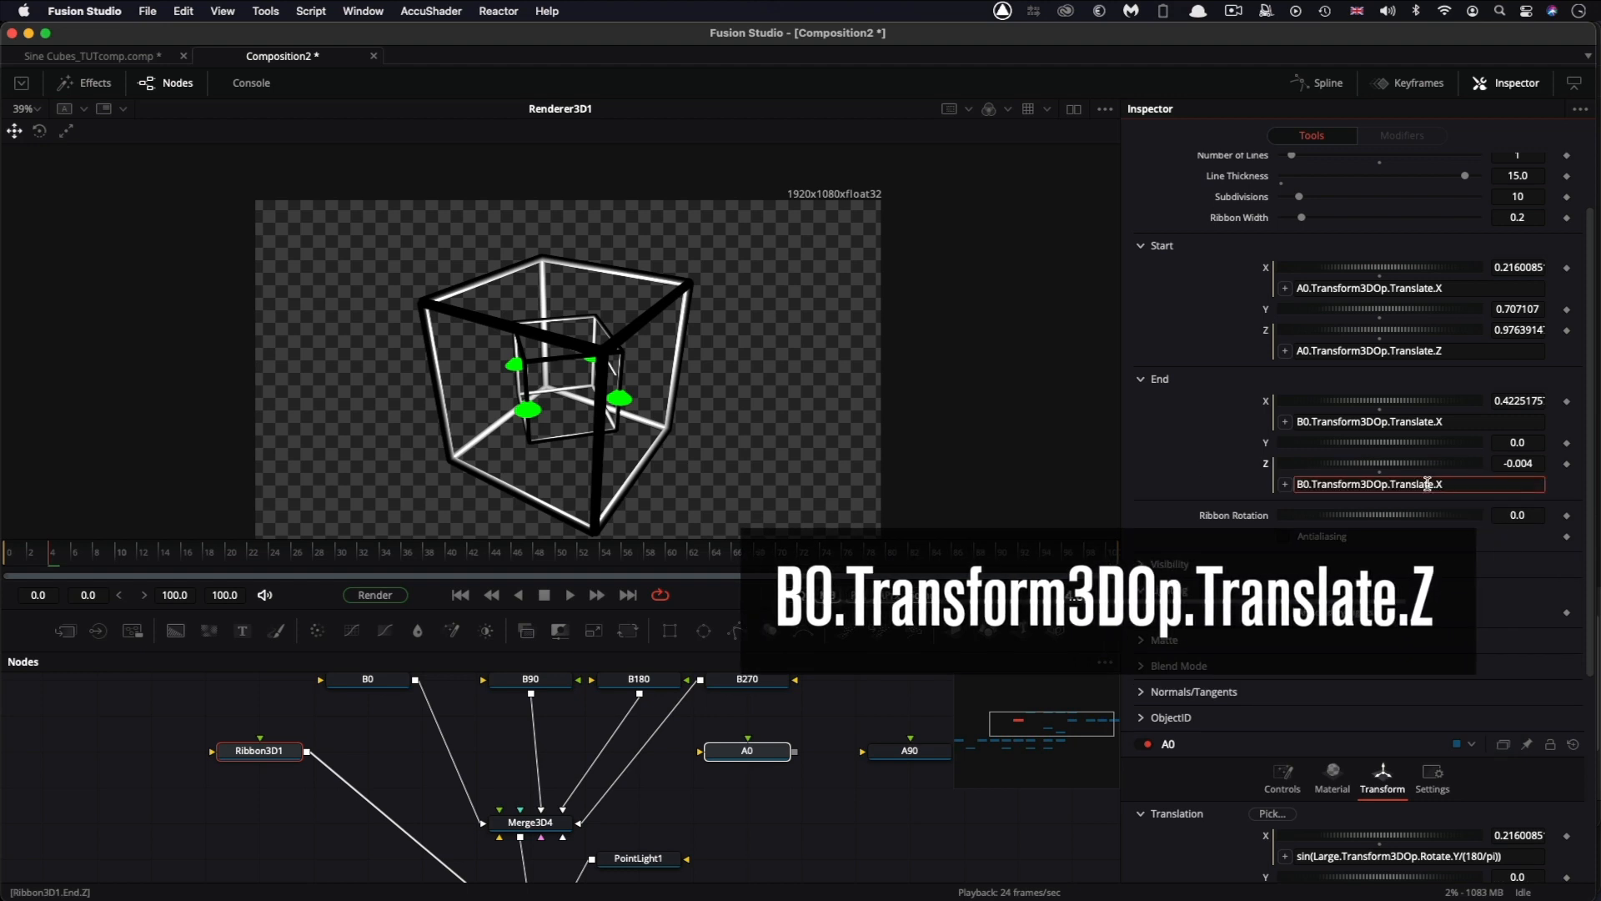
pyautogui.press('Tab')
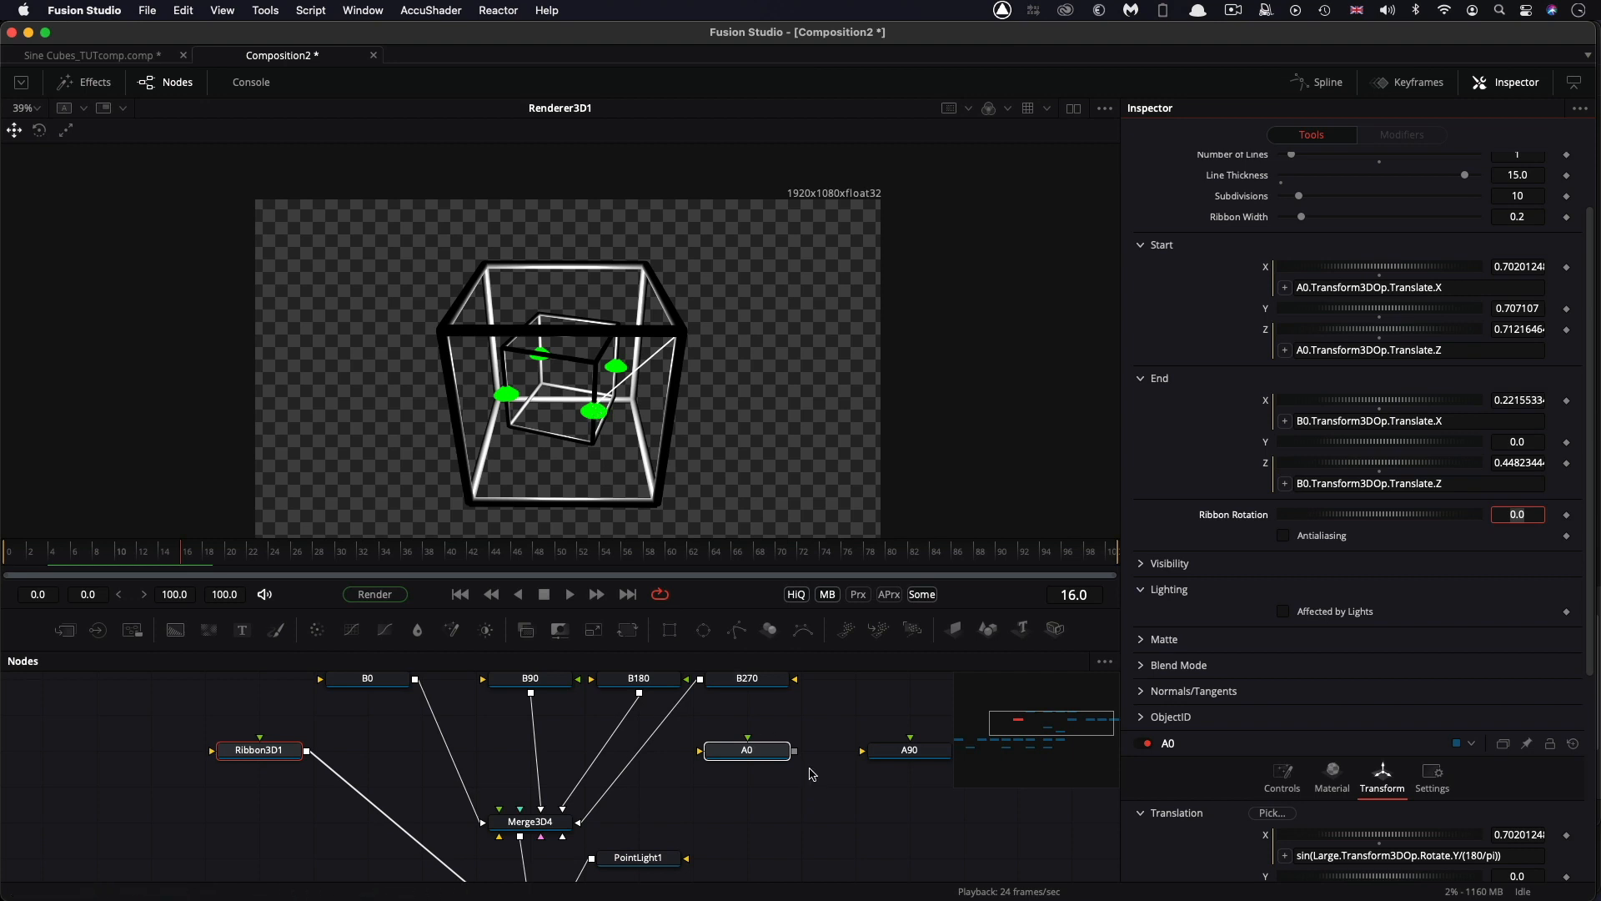
# Disconnect Merge3D4, which gathers the B cones, from Merge3D3 to remove the cone markers from the render.
pyautogui.hscroll(3, 813, 773)
pyautogui.scroll(-5, 542, 834)
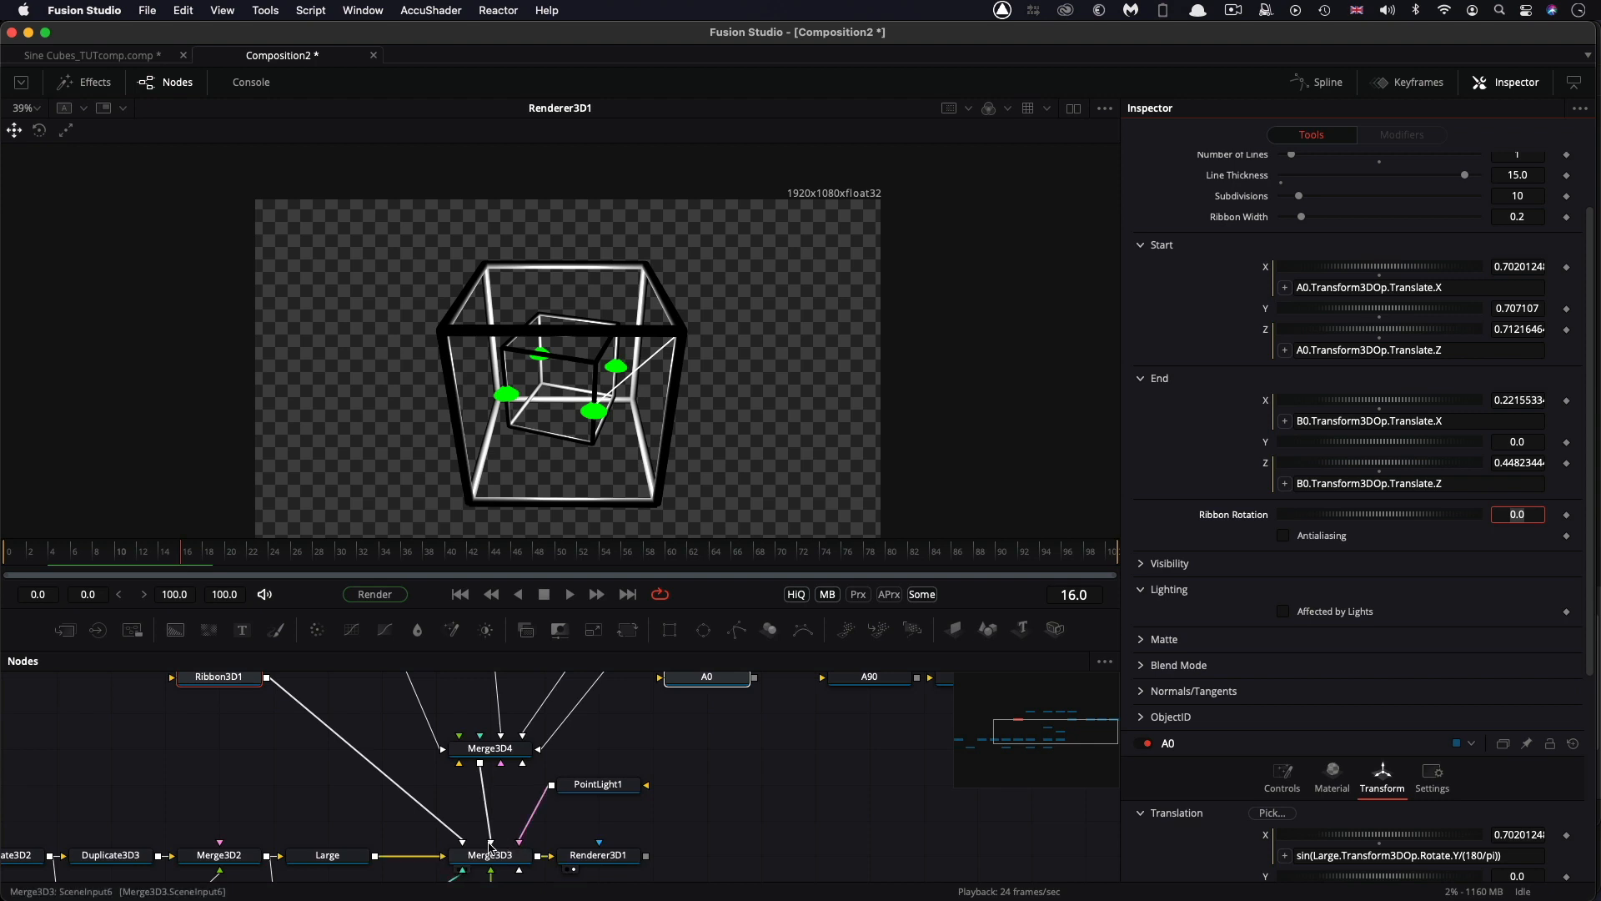
pyautogui.scroll(-4, 490, 846)
pyautogui.scroll(2, 509, 825)
pyautogui.moveTo(519, 803); pyautogui.dragTo(532, 753)
pyautogui.scroll(2, 584, 509)
pyautogui.scroll(3, 504, 730)
pyautogui.scroll(2, 504, 730)
pyautogui.scroll(2, 375, 759)
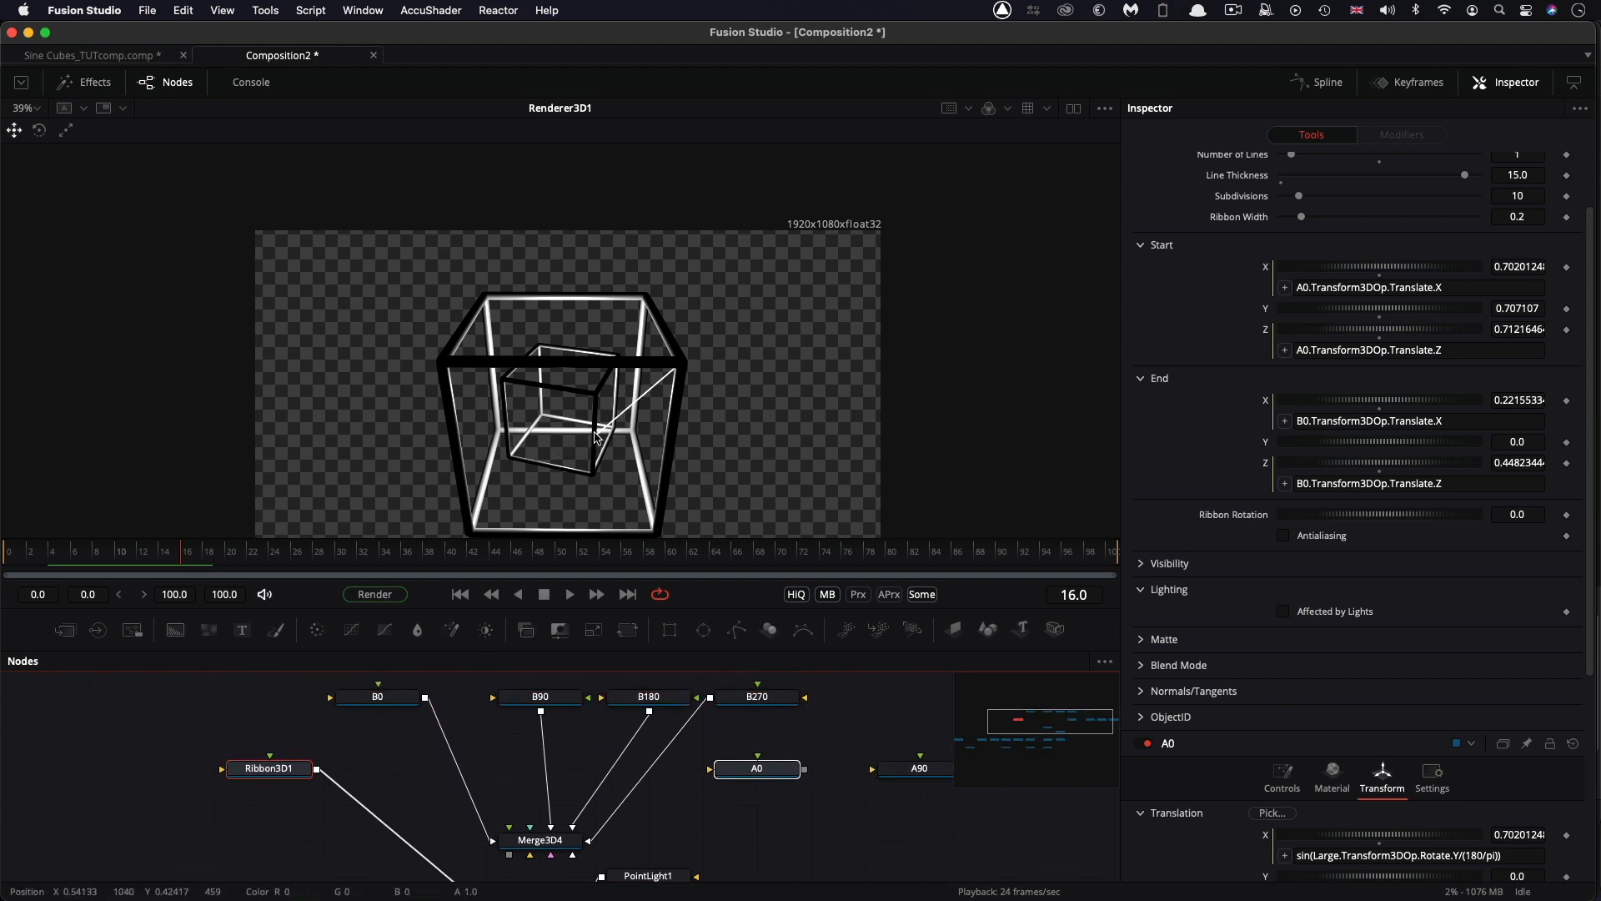
# Set Ribbon3D1's End Y to sqrt(2)/4.
pyautogui.click(1539, 443)
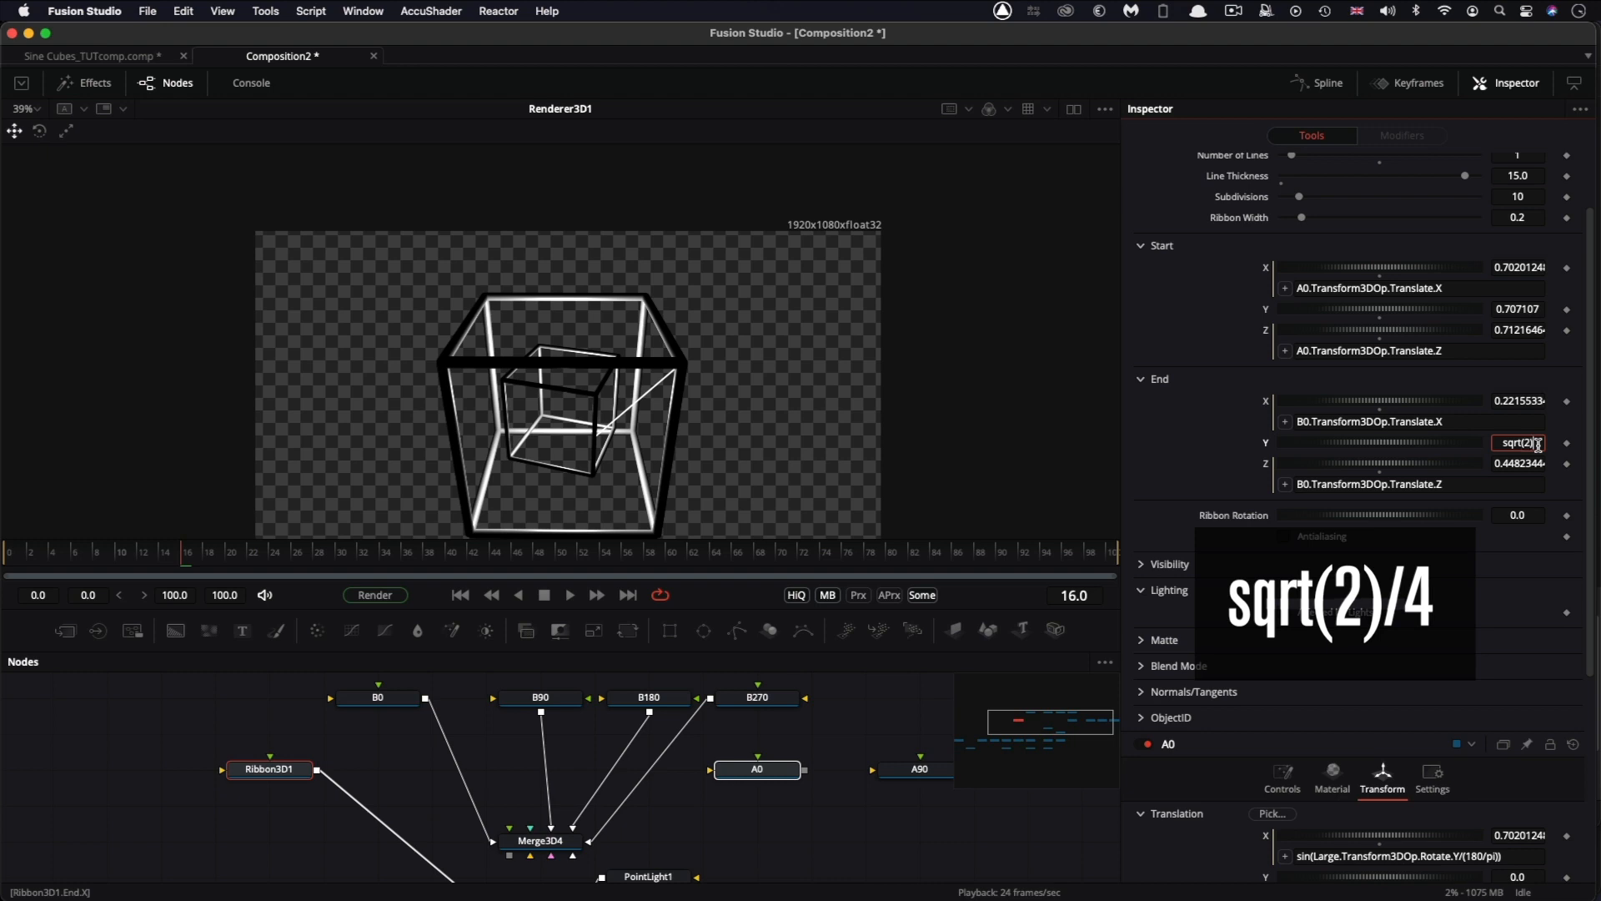
pyautogui.write('4')
pyautogui.press('Tab')
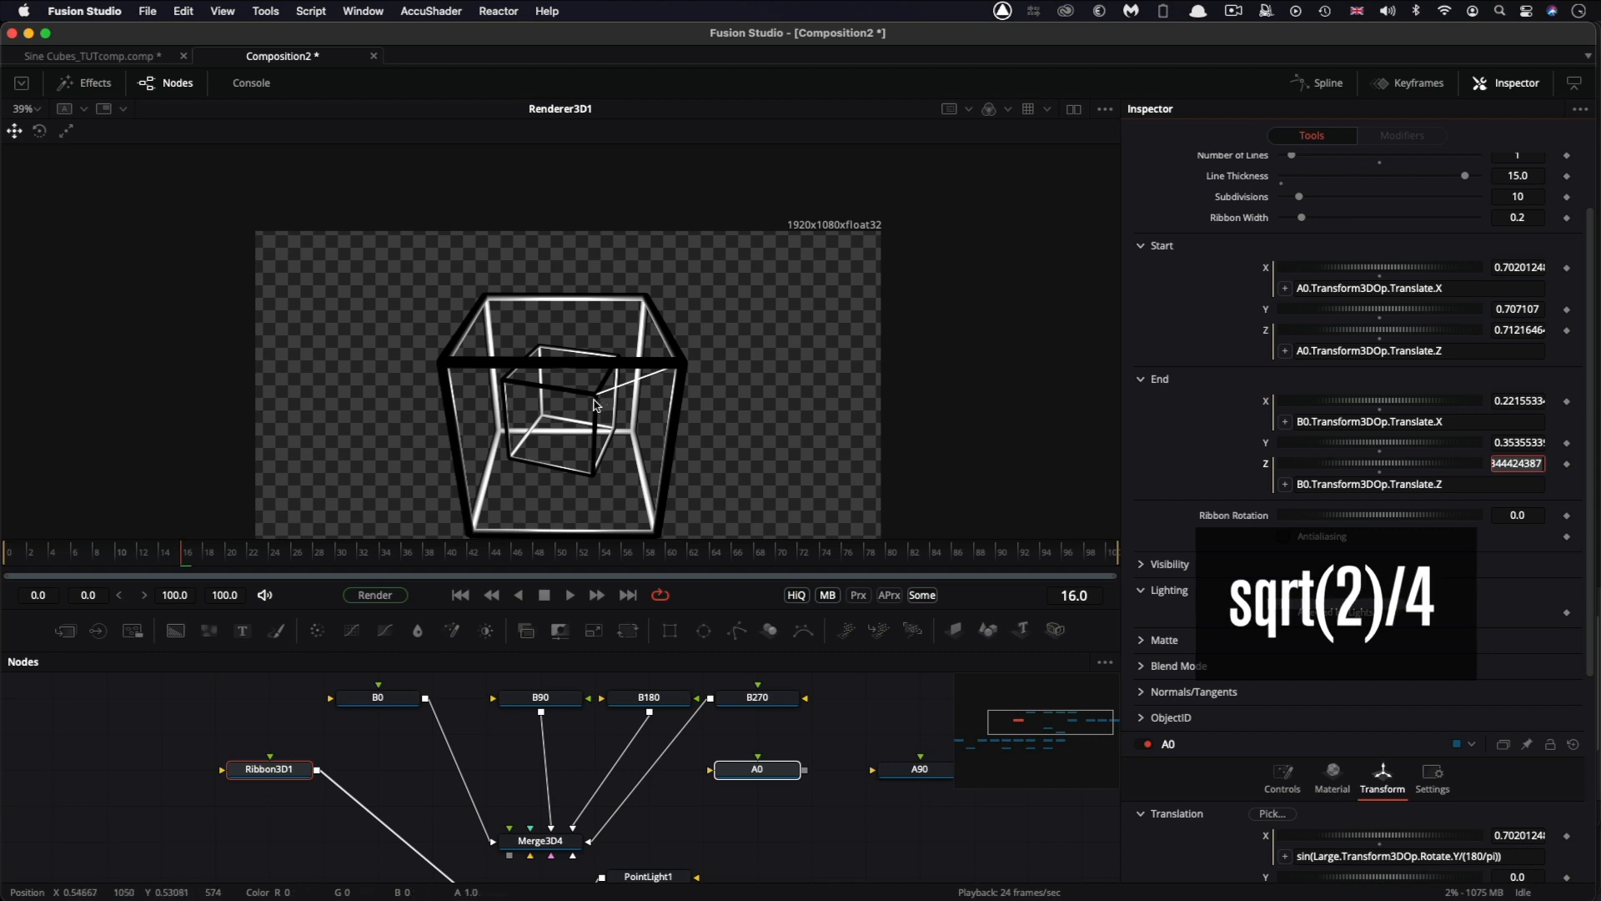
# Move Ribbon3D1 to free space beside B0 and add a Merge 3D node directly after it.
pyautogui.hscroll(-1, 467, 749)
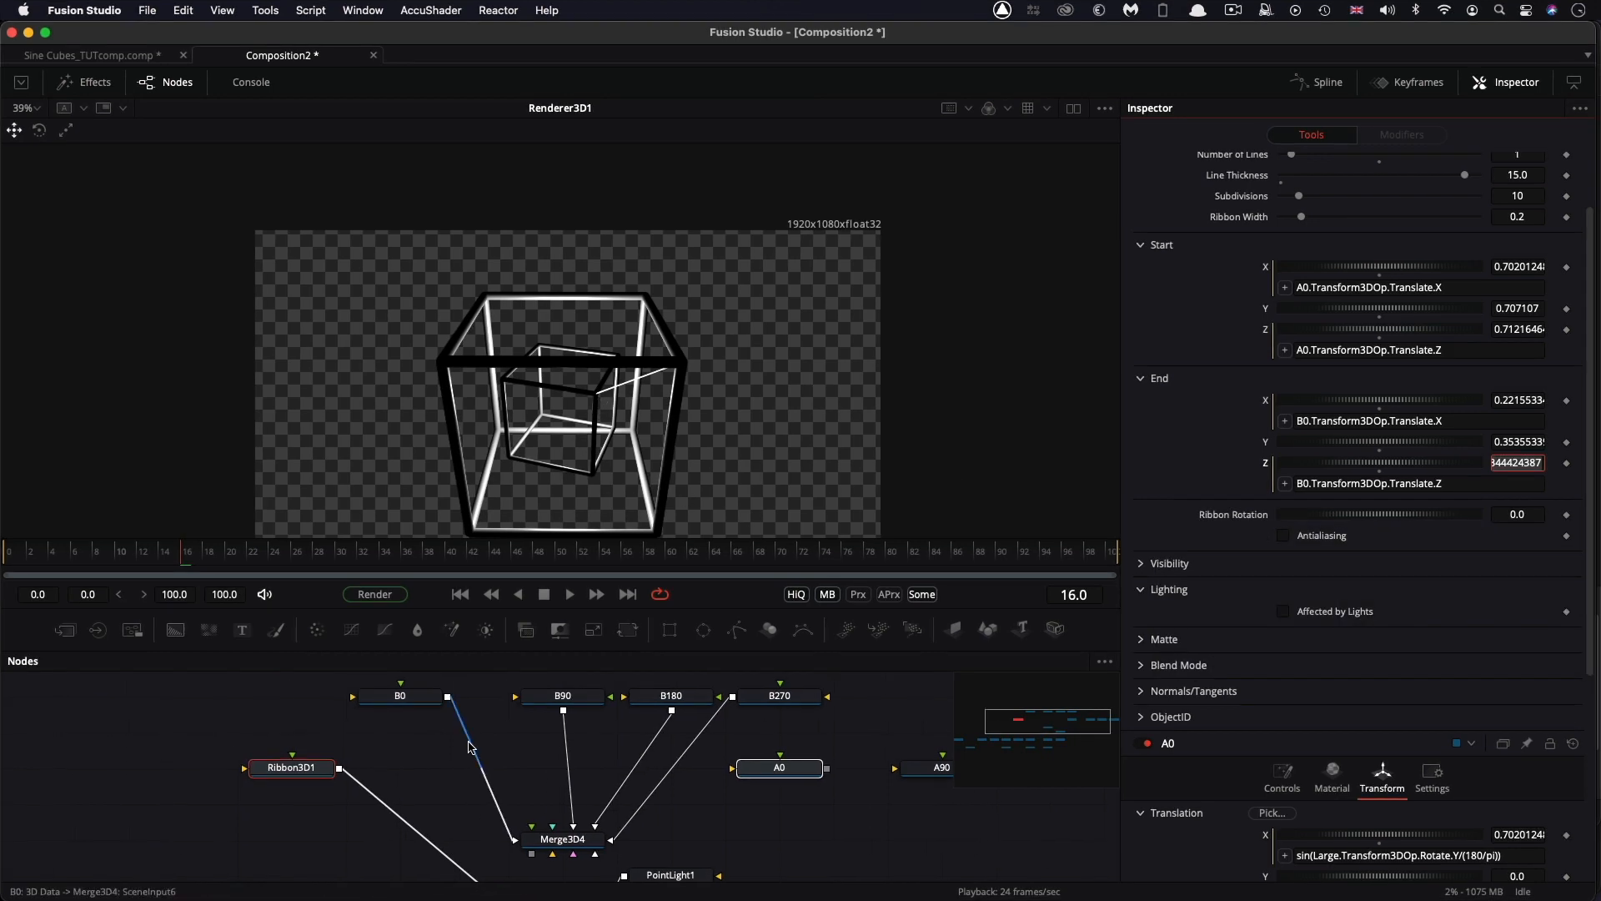
pyautogui.hscroll(-5, 470, 748)
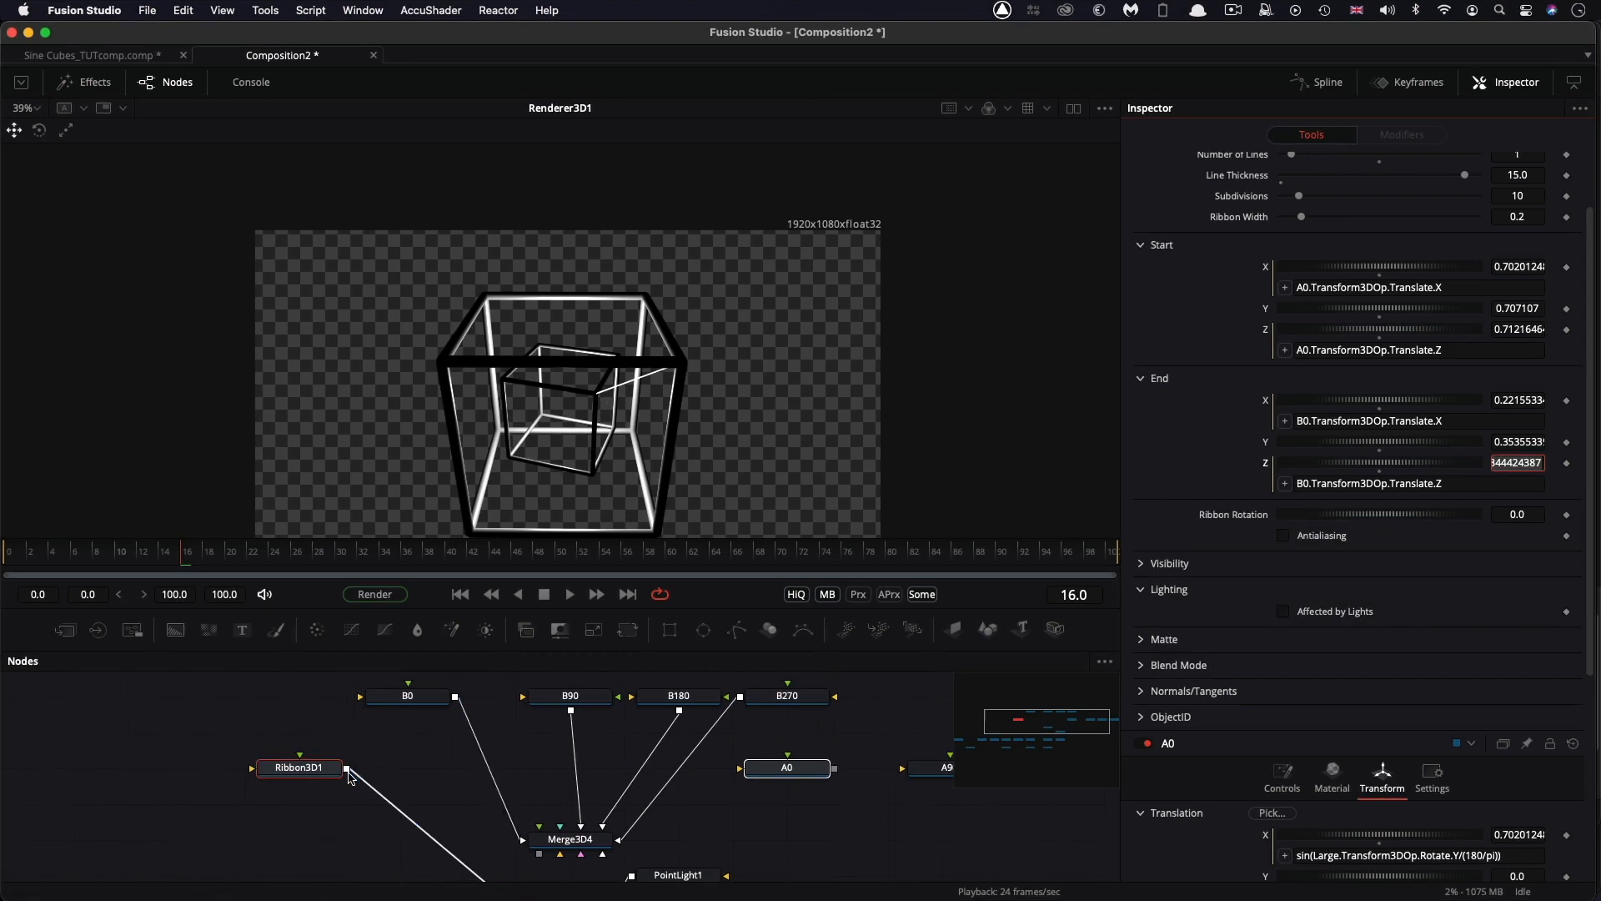
pyautogui.moveTo(412, 782); pyautogui.dragTo(428, 724)
pyautogui.click(696, 768)
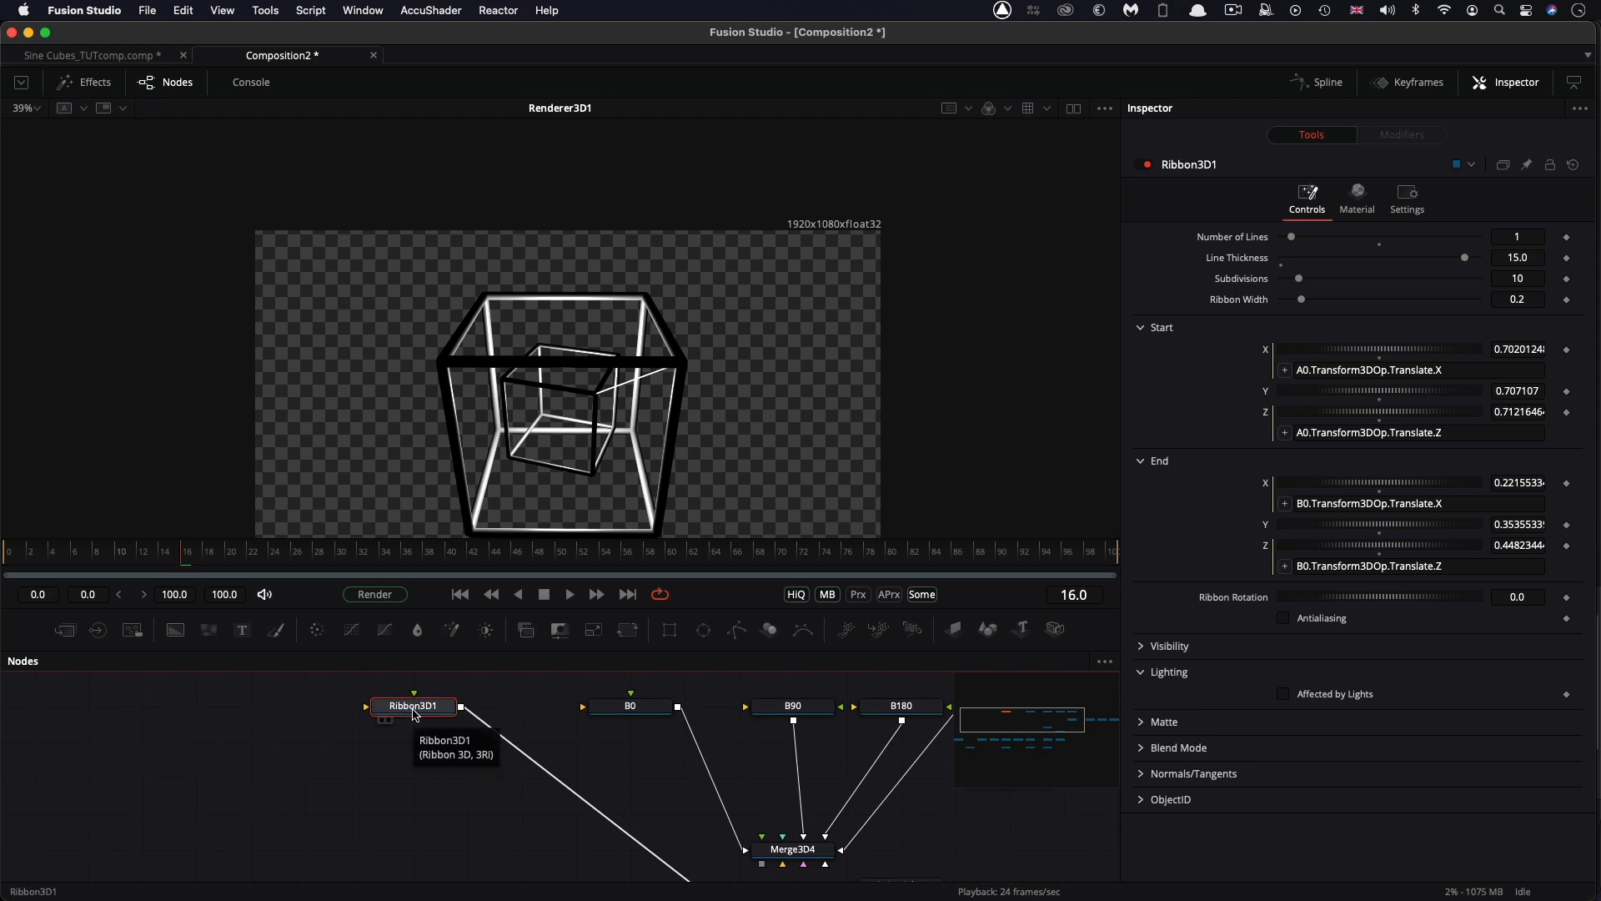
pyautogui.moveTo(429, 779); pyautogui.dragTo(430, 774)
pyautogui.hotkey('shift', 'space')
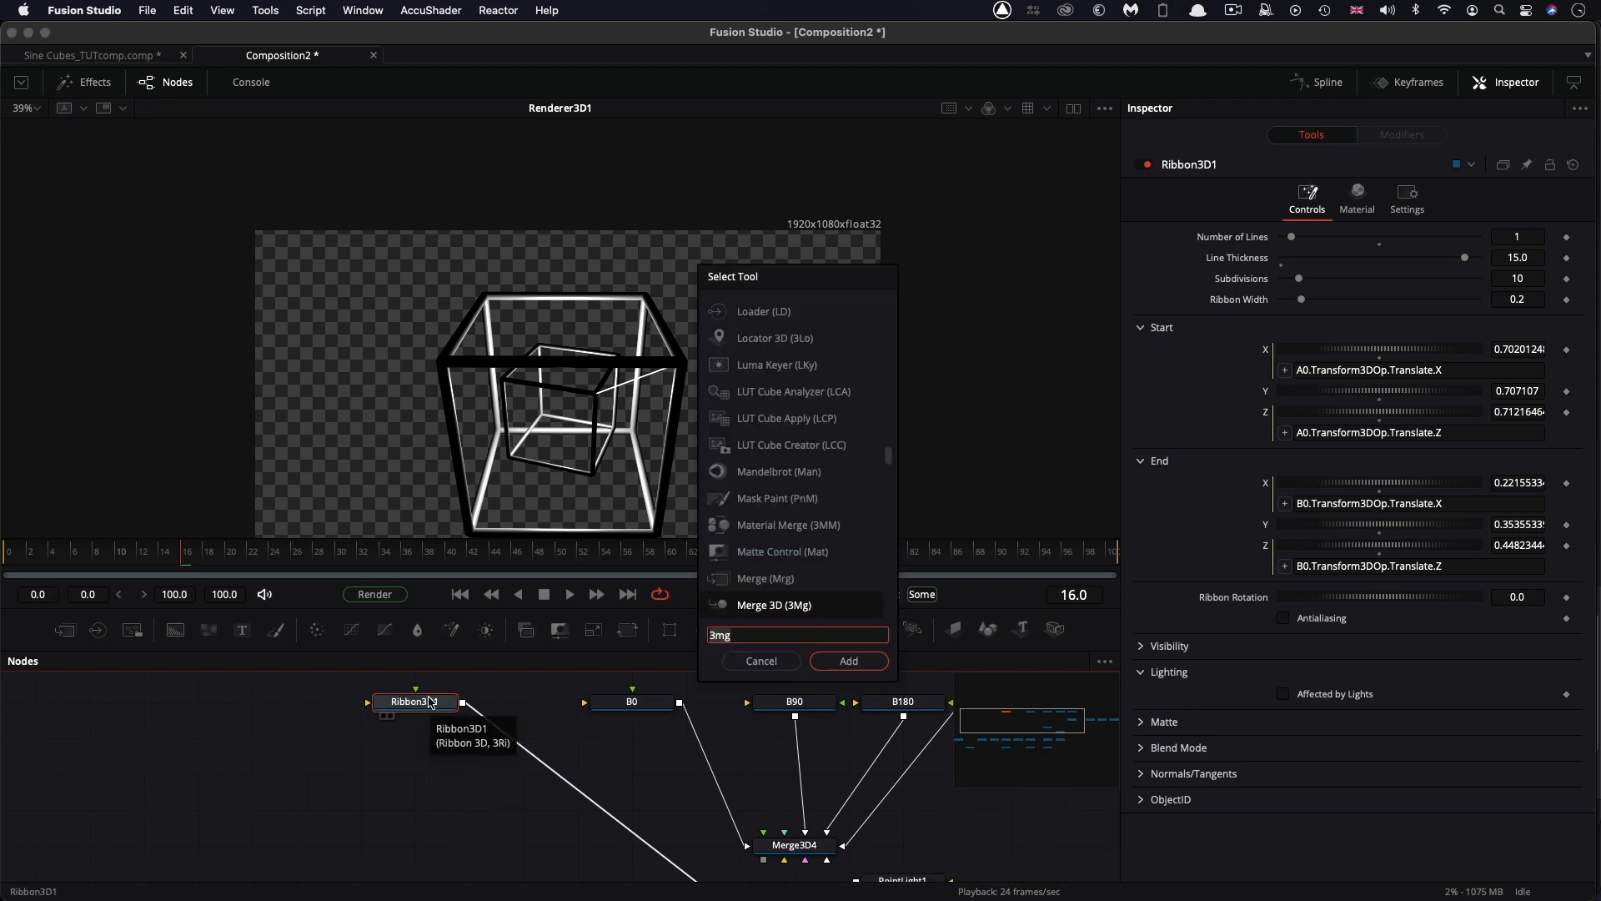
pyautogui.write('3mg')
pyautogui.press('Return')
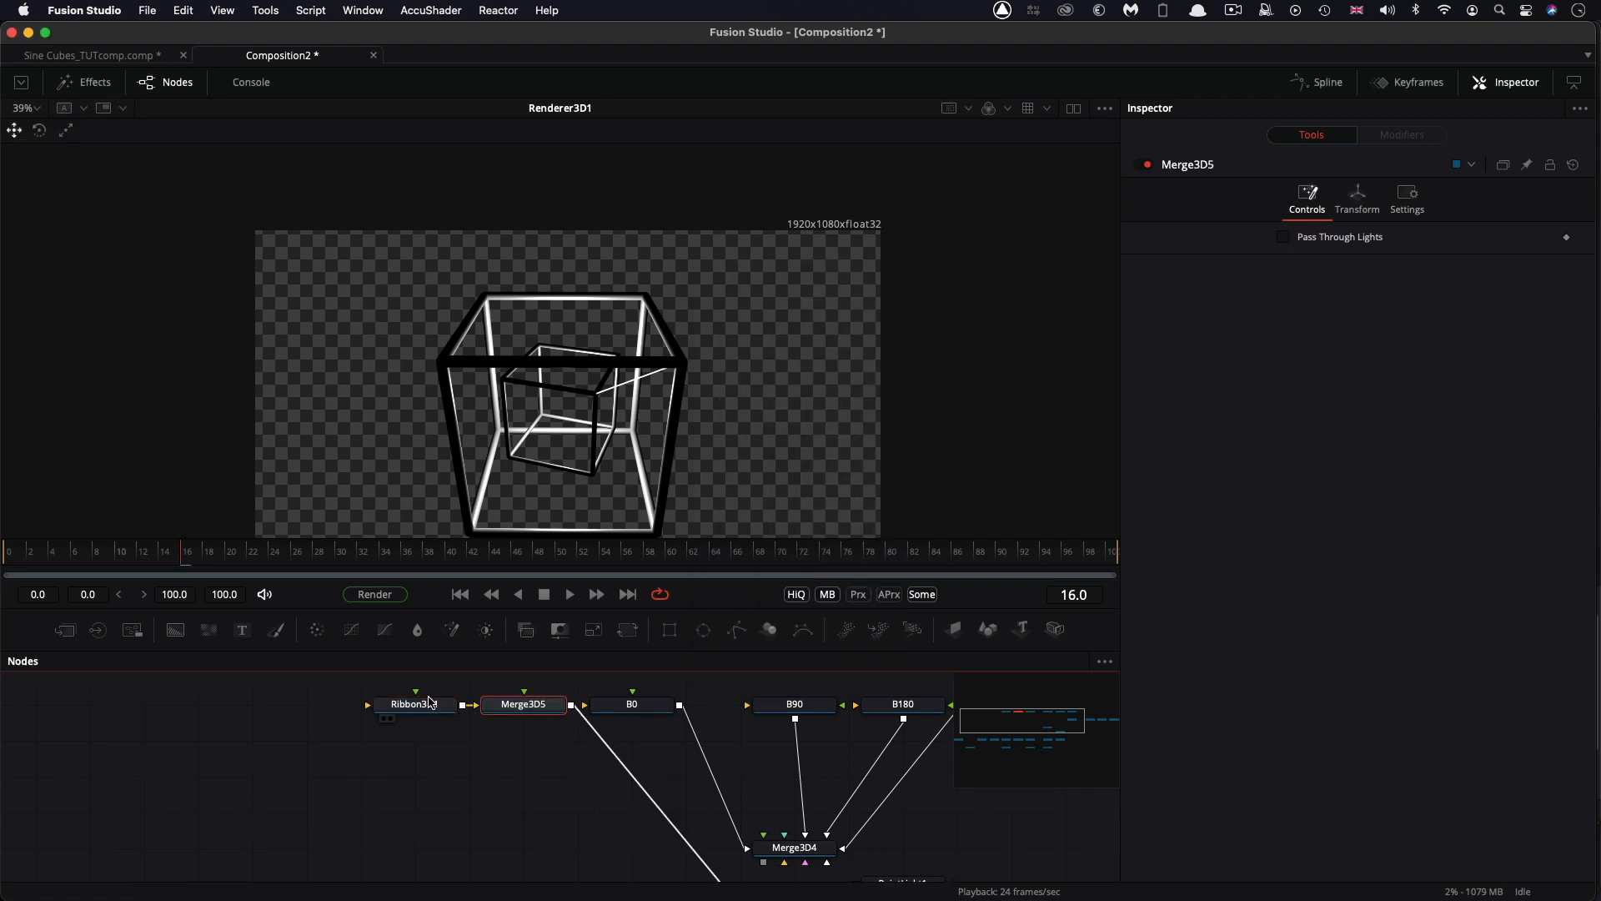
# Place Merge3D5 below Ribbon3D1 and move Merge3D4 and the A cones closer to the B cones.
pyautogui.moveTo(542, 703); pyautogui.dragTo(542, 775)
pyautogui.hscroll(3, 722, 722)
pyautogui.moveTo(697, 844); pyautogui.dragTo(694, 771)
pyautogui.click(697, 773)
pyautogui.hscroll(10, 692, 792)
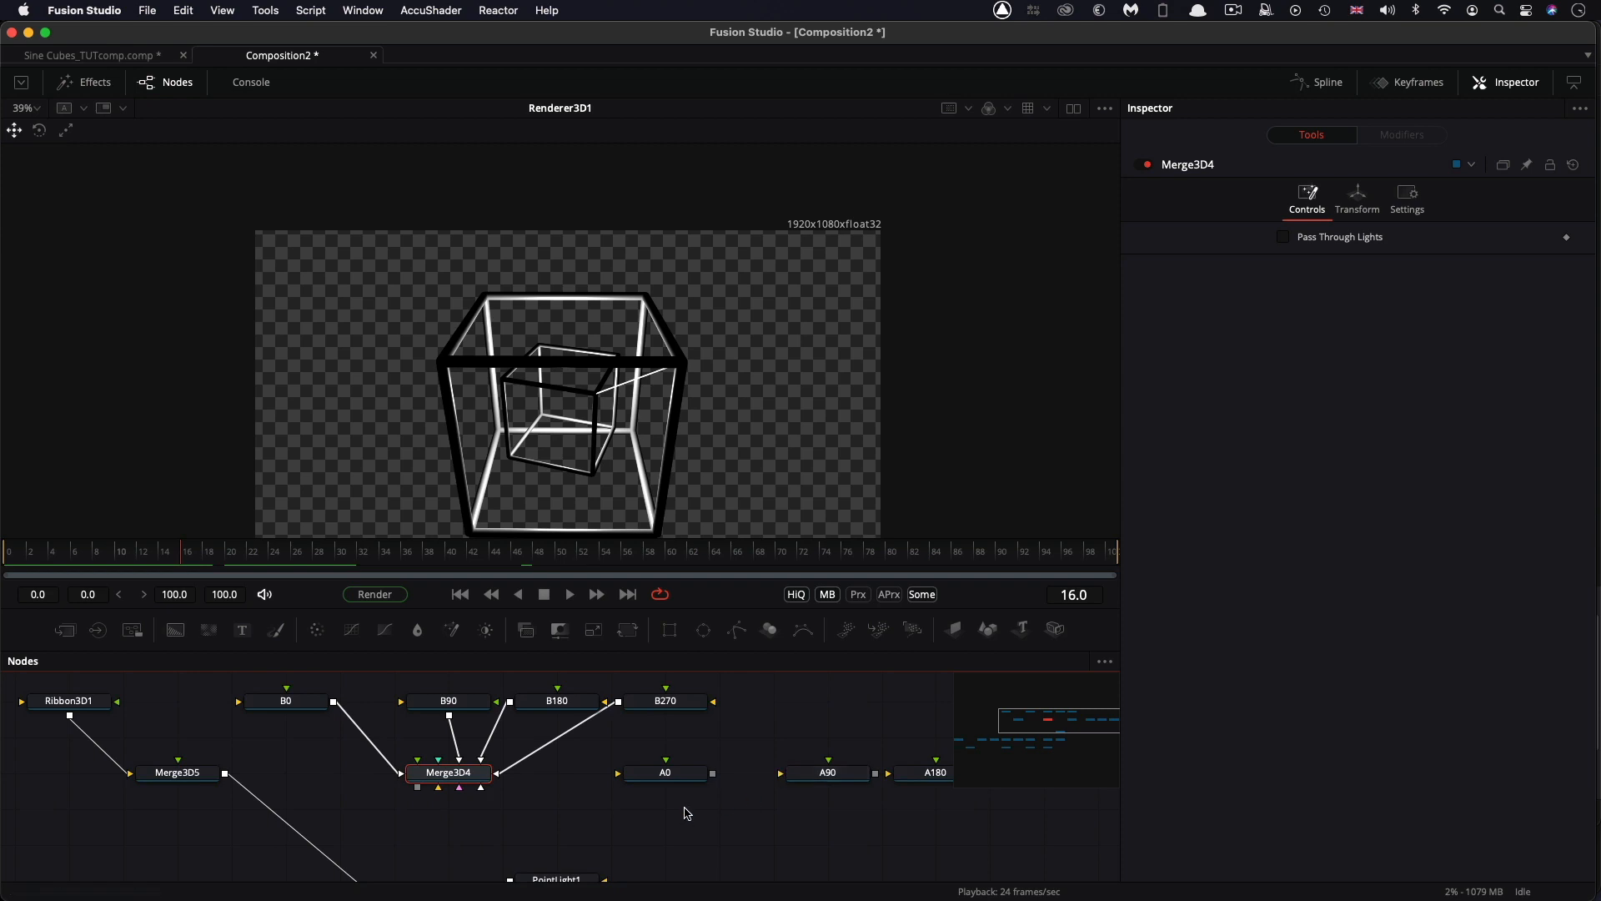
pyautogui.moveTo(992, 822); pyautogui.dragTo(402, 805)
pyautogui.moveTo(981, 784); pyautogui.dragTo(538, 792)
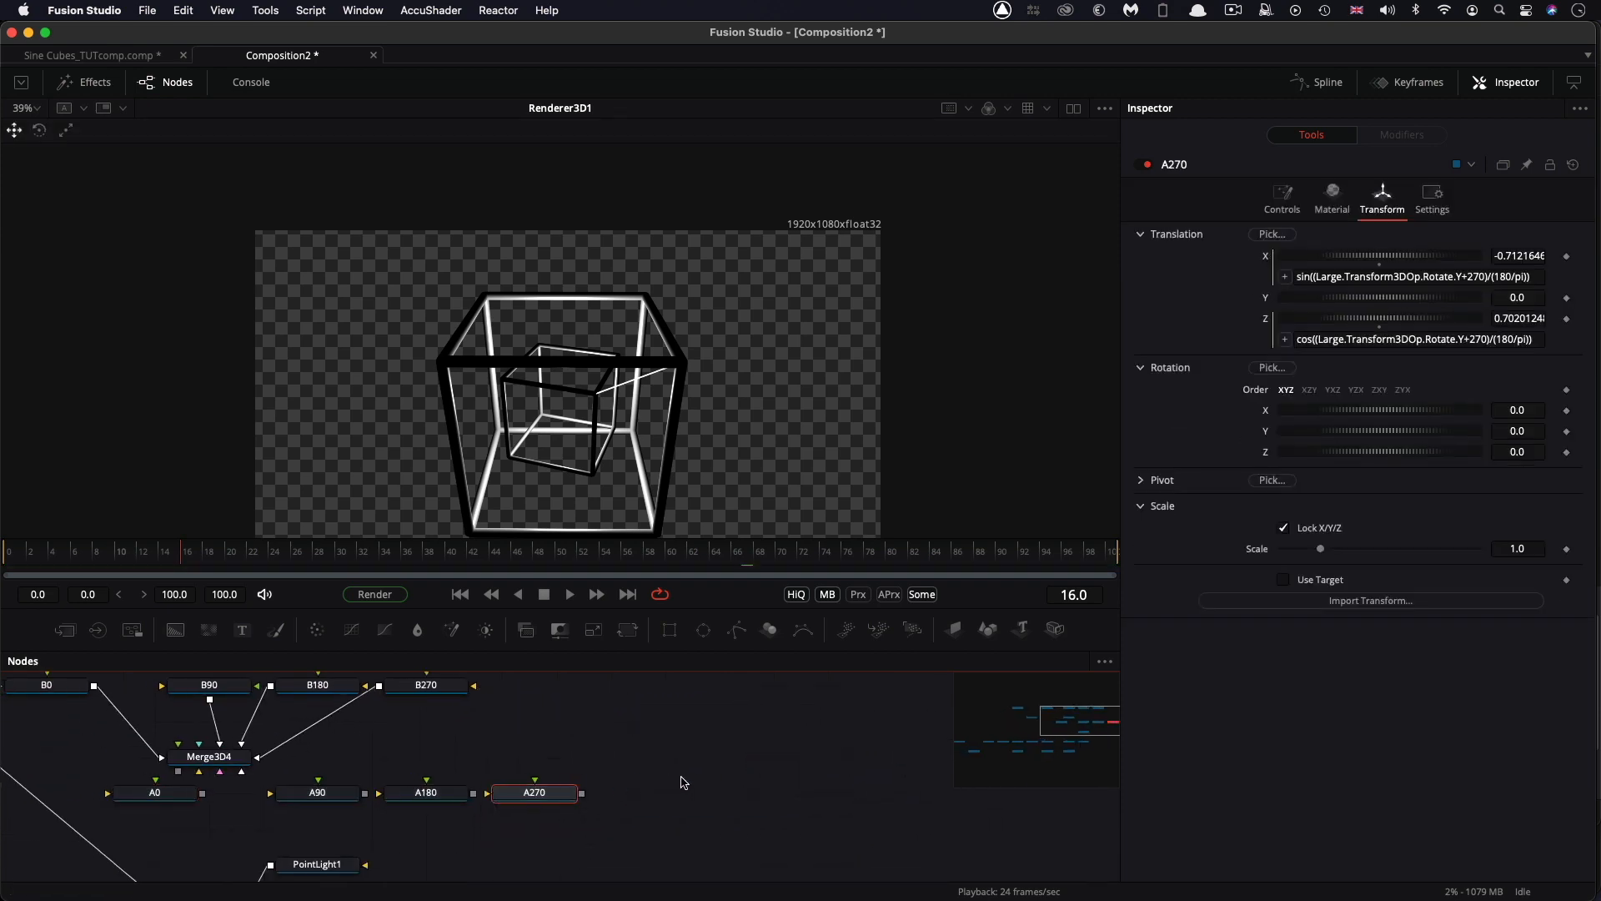
# Group the A and B cones together with Merge3D4 and move the group clear of the ribbon nodes.
pyautogui.moveTo(683, 779); pyautogui.dragTo(791, 778)
pyautogui.moveTo(150, 685); pyautogui.dragTo(205, 684)
pyautogui.moveTo(813, 803); pyautogui.dragTo(211, 678)
pyautogui.press('super+g')
pyautogui.moveTo(342, 692); pyautogui.dragTo(645, 786)
# Align Merge3D5 with Ribbon3D1, paste a copy of Ribbon3D1 below it and connect the copy to Merge3D5.
pyautogui.moveTo(296, 748); pyautogui.dragTo(519, 703)
pyautogui.click(325, 716)
pyautogui.click(326, 716)
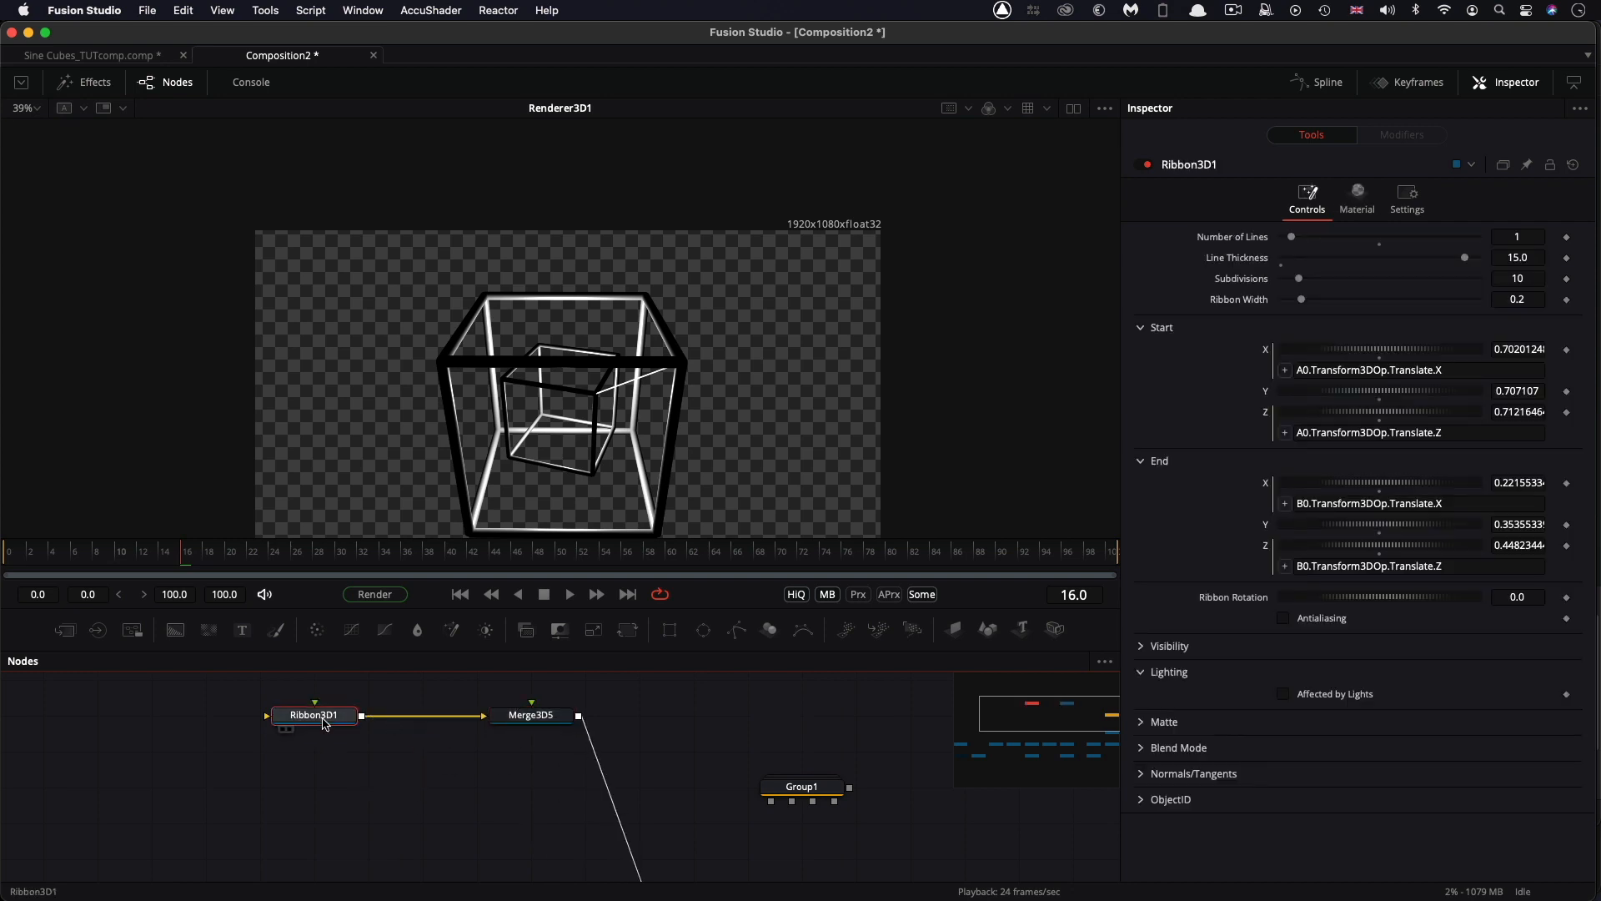
pyautogui.click(331, 799)
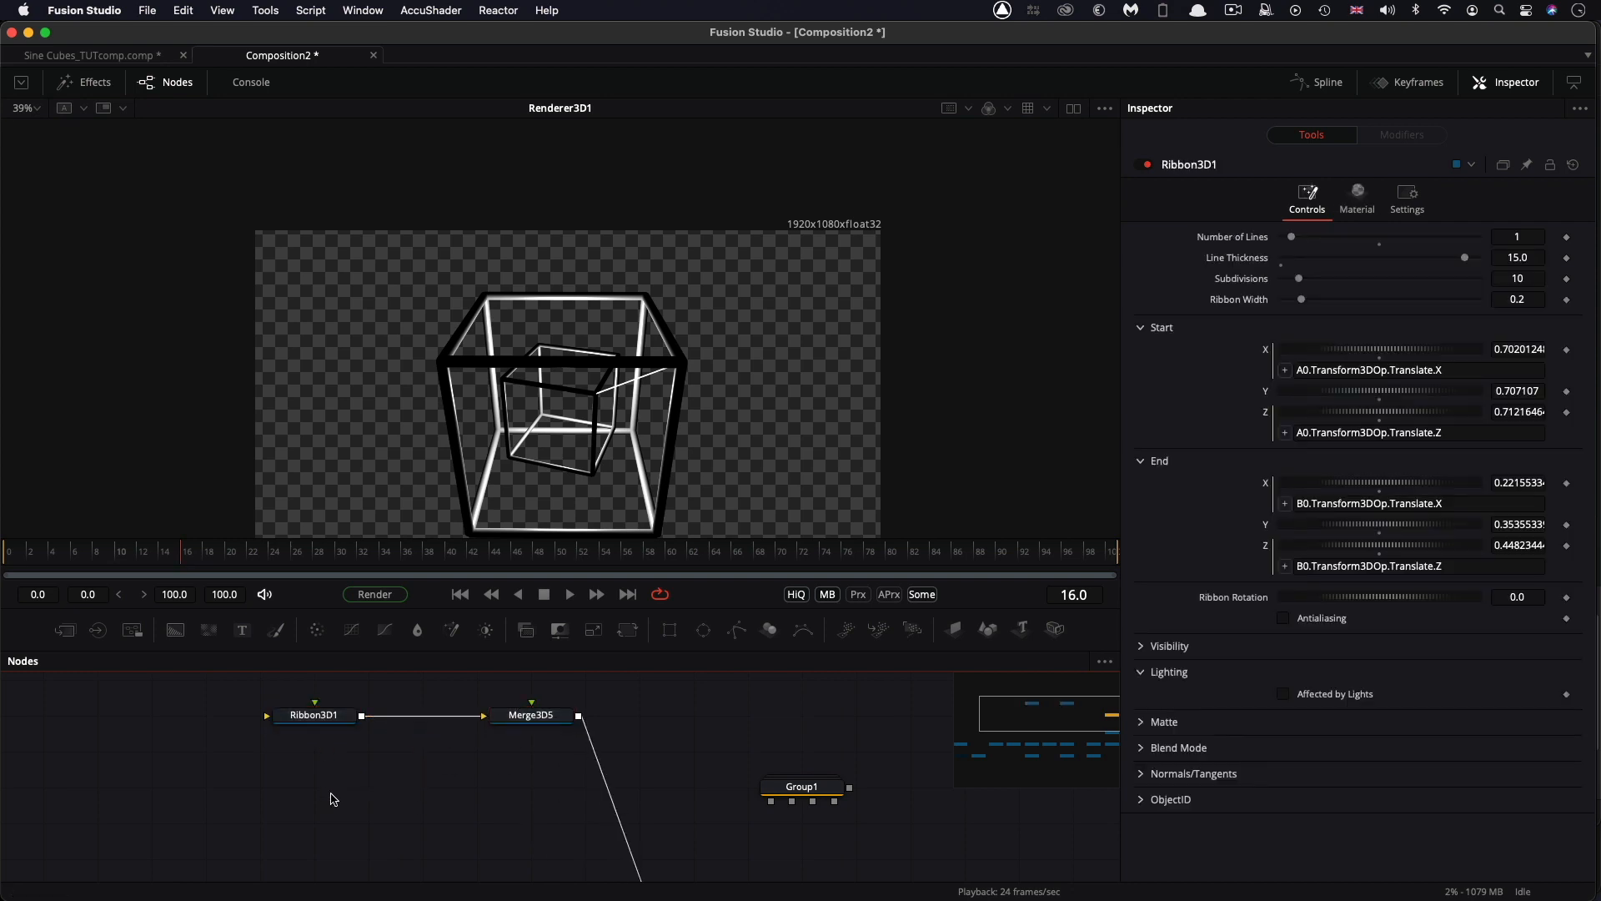
pyautogui.hotkey('ctrl', 'v')
pyautogui.moveTo(362, 786); pyautogui.dragTo(531, 731)
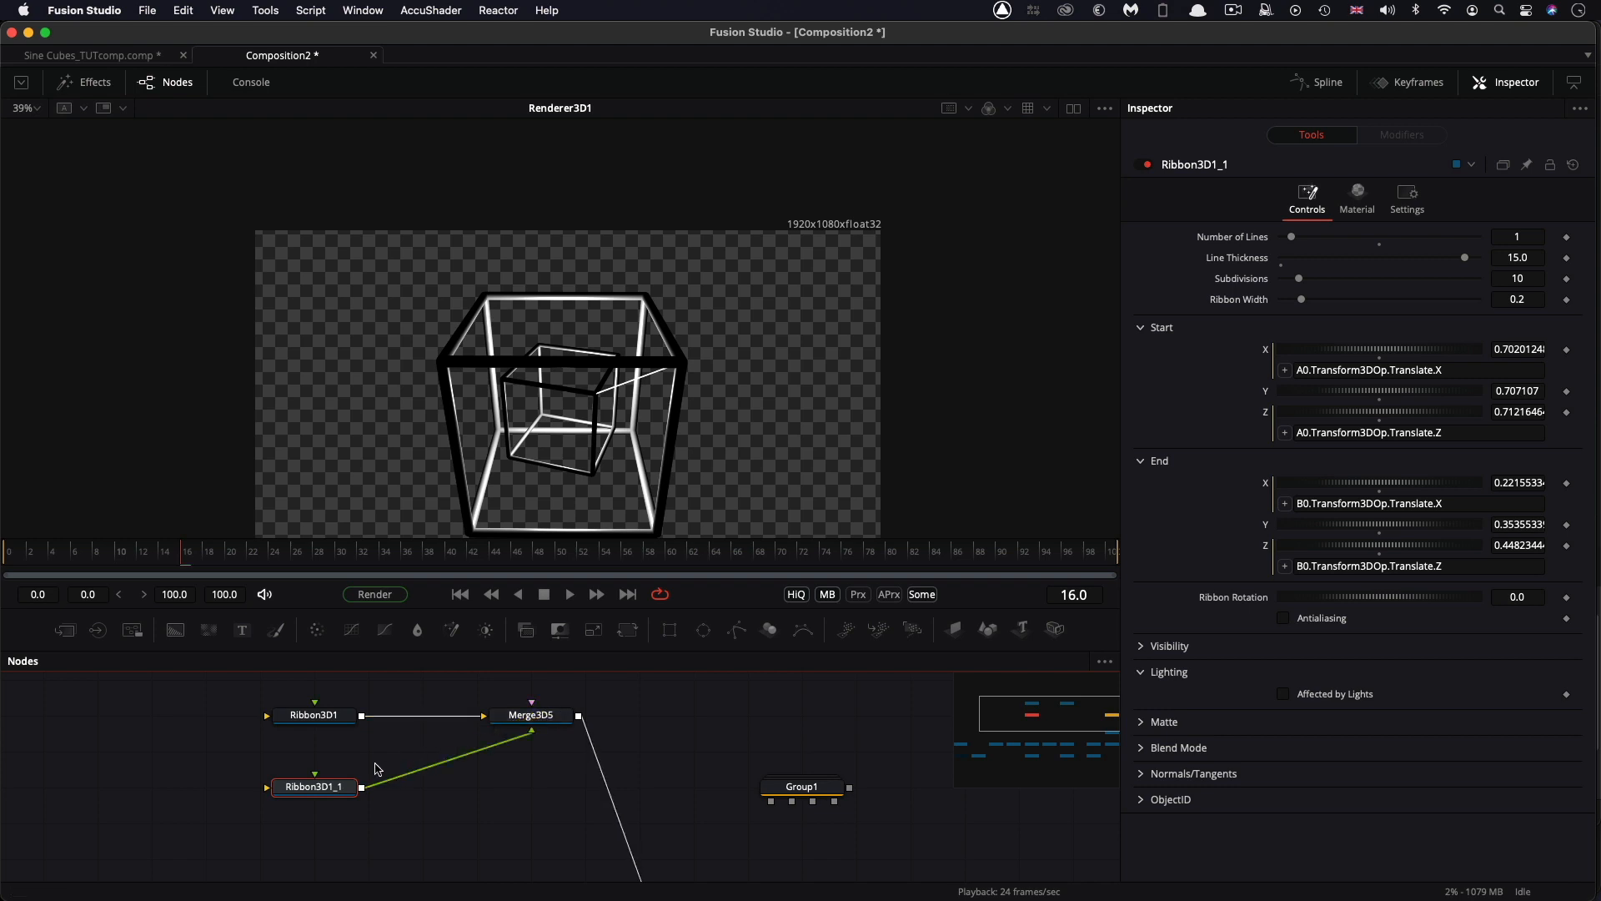
# Change the copied ribbon's Start expressions to A90.Transform3DOp.Translate.X for X and A90.Transform3DOp.Translate.Z for Z.
pyautogui.click(1309, 371)
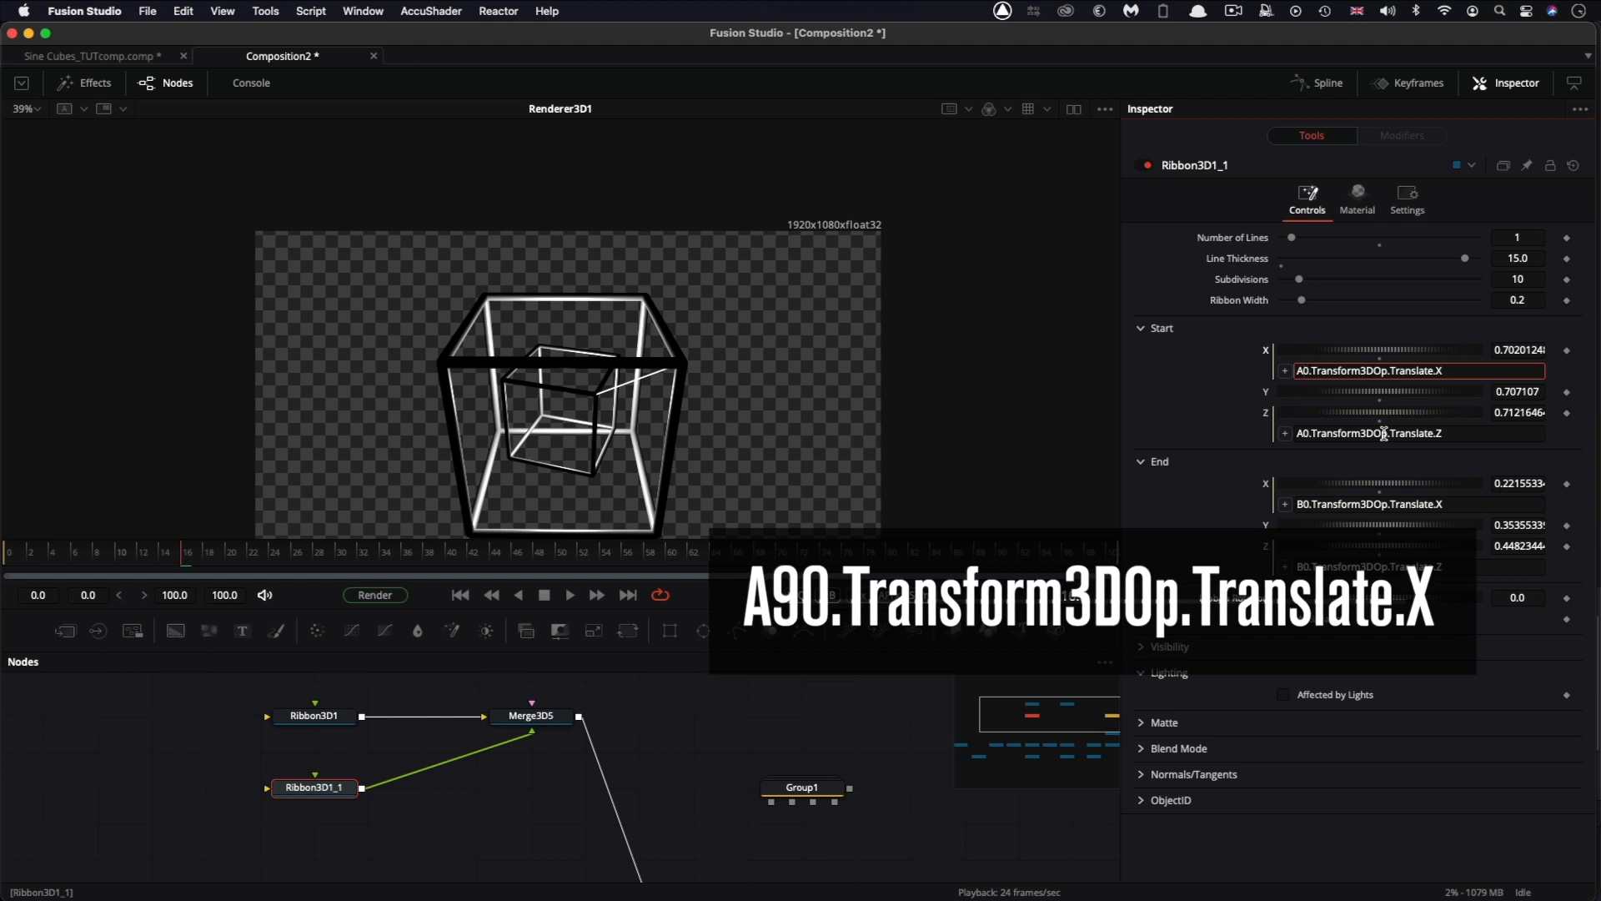
pyautogui.write('9')
pyautogui.click(1303, 434)
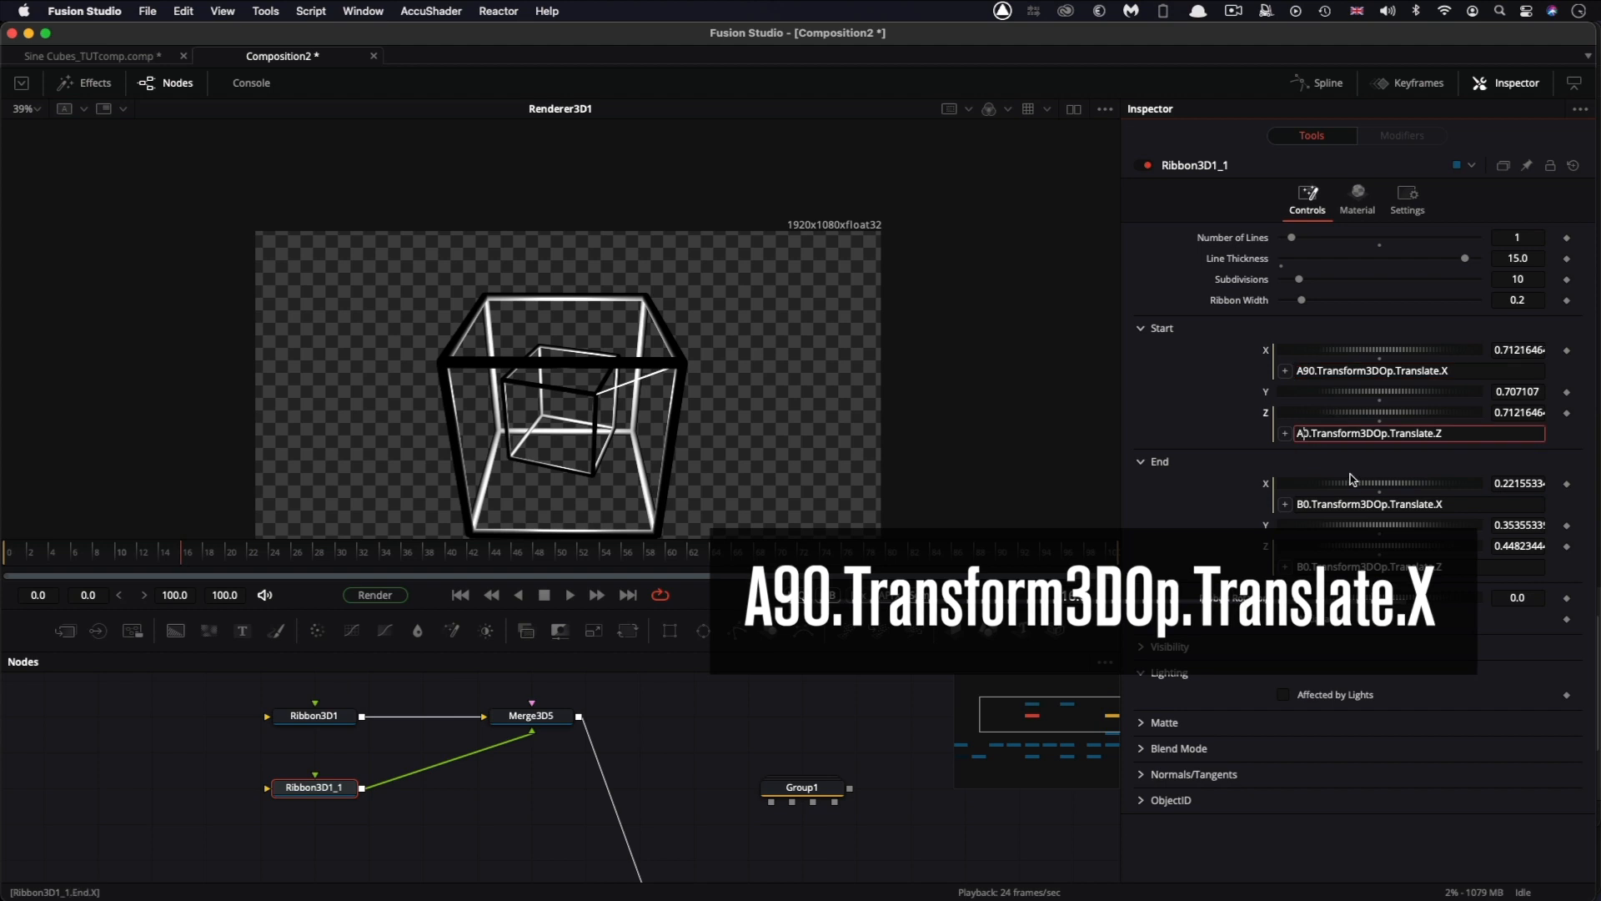
pyautogui.write('9')
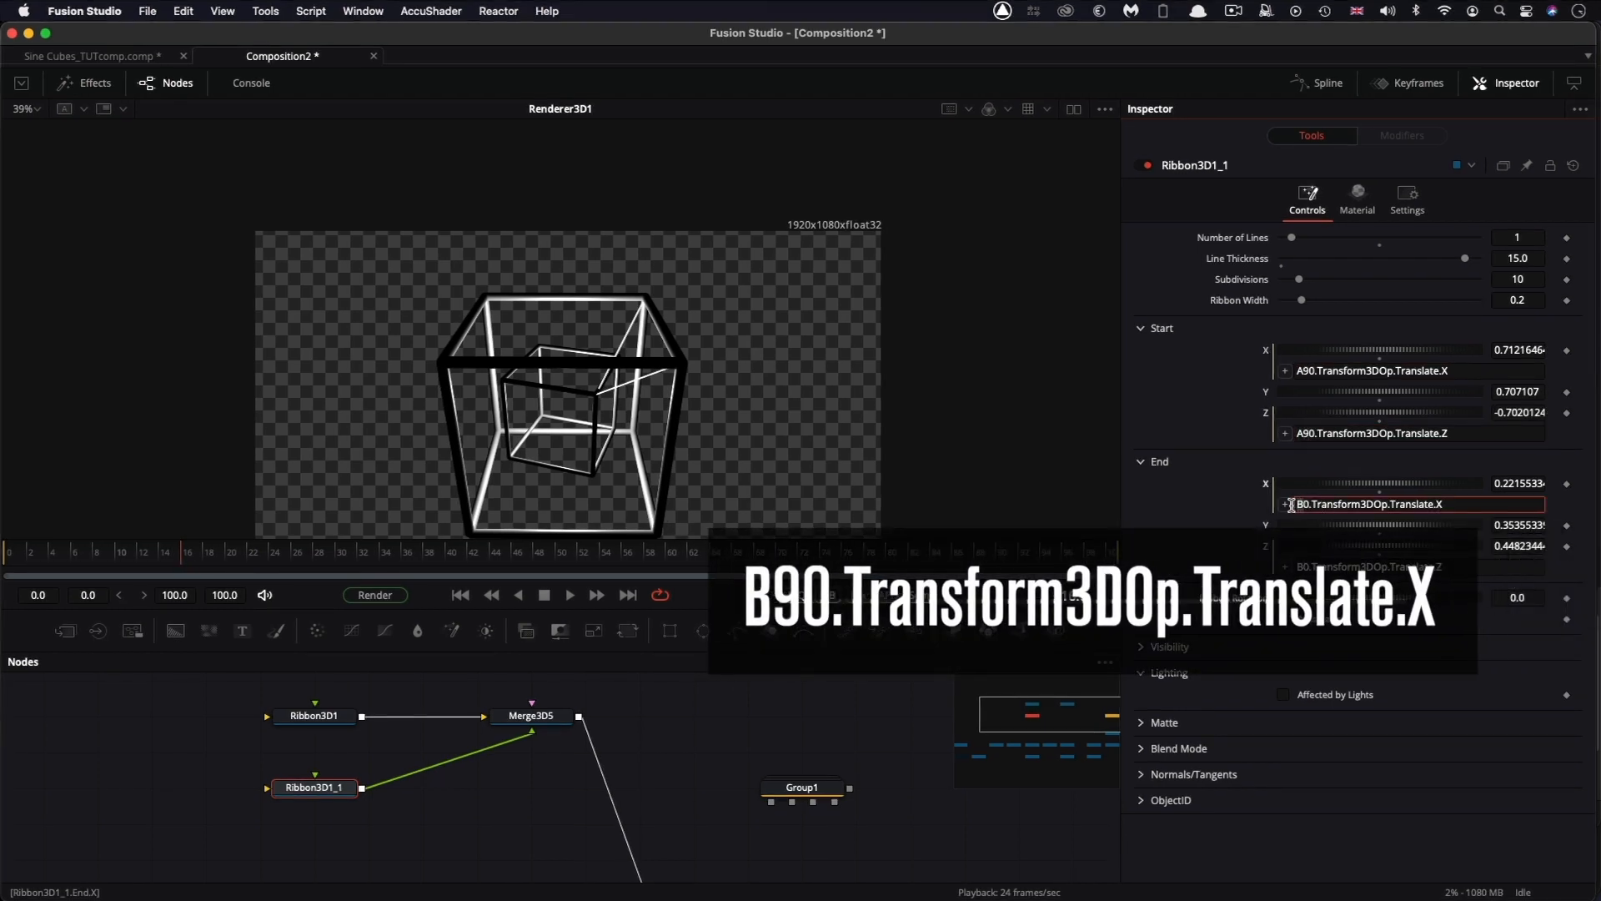
# Point the copied ribbon's End X and Z expressions at B90.Transform3DOp.Translate and scrub the timeline to check its motion.
pyautogui.click(1318, 506)
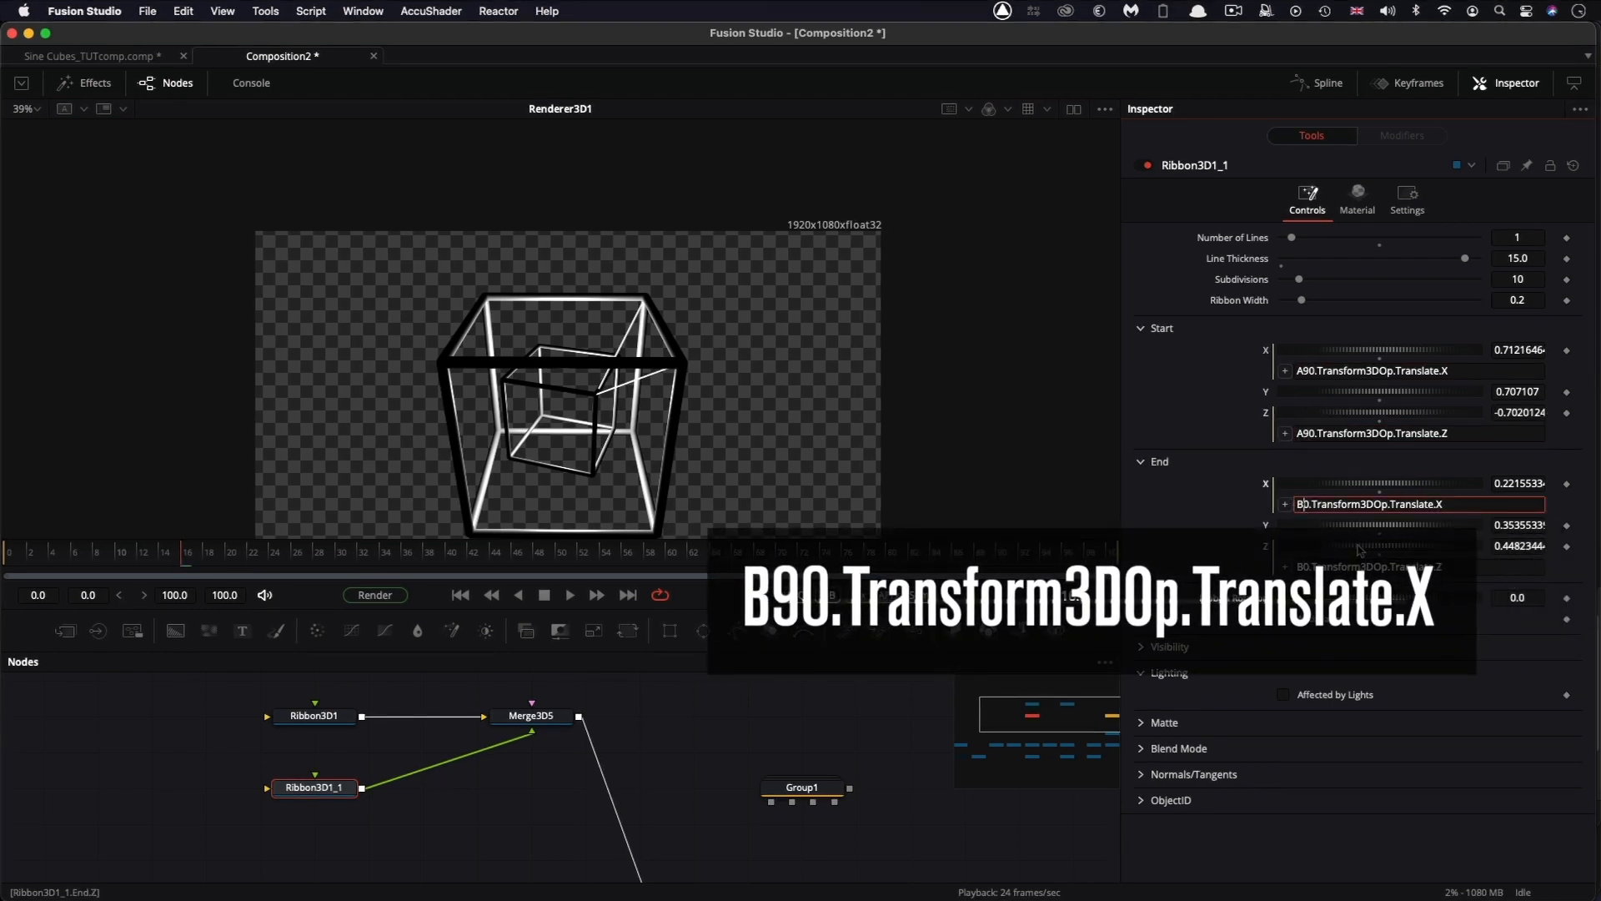
pyautogui.write('9')
pyautogui.press('Return')
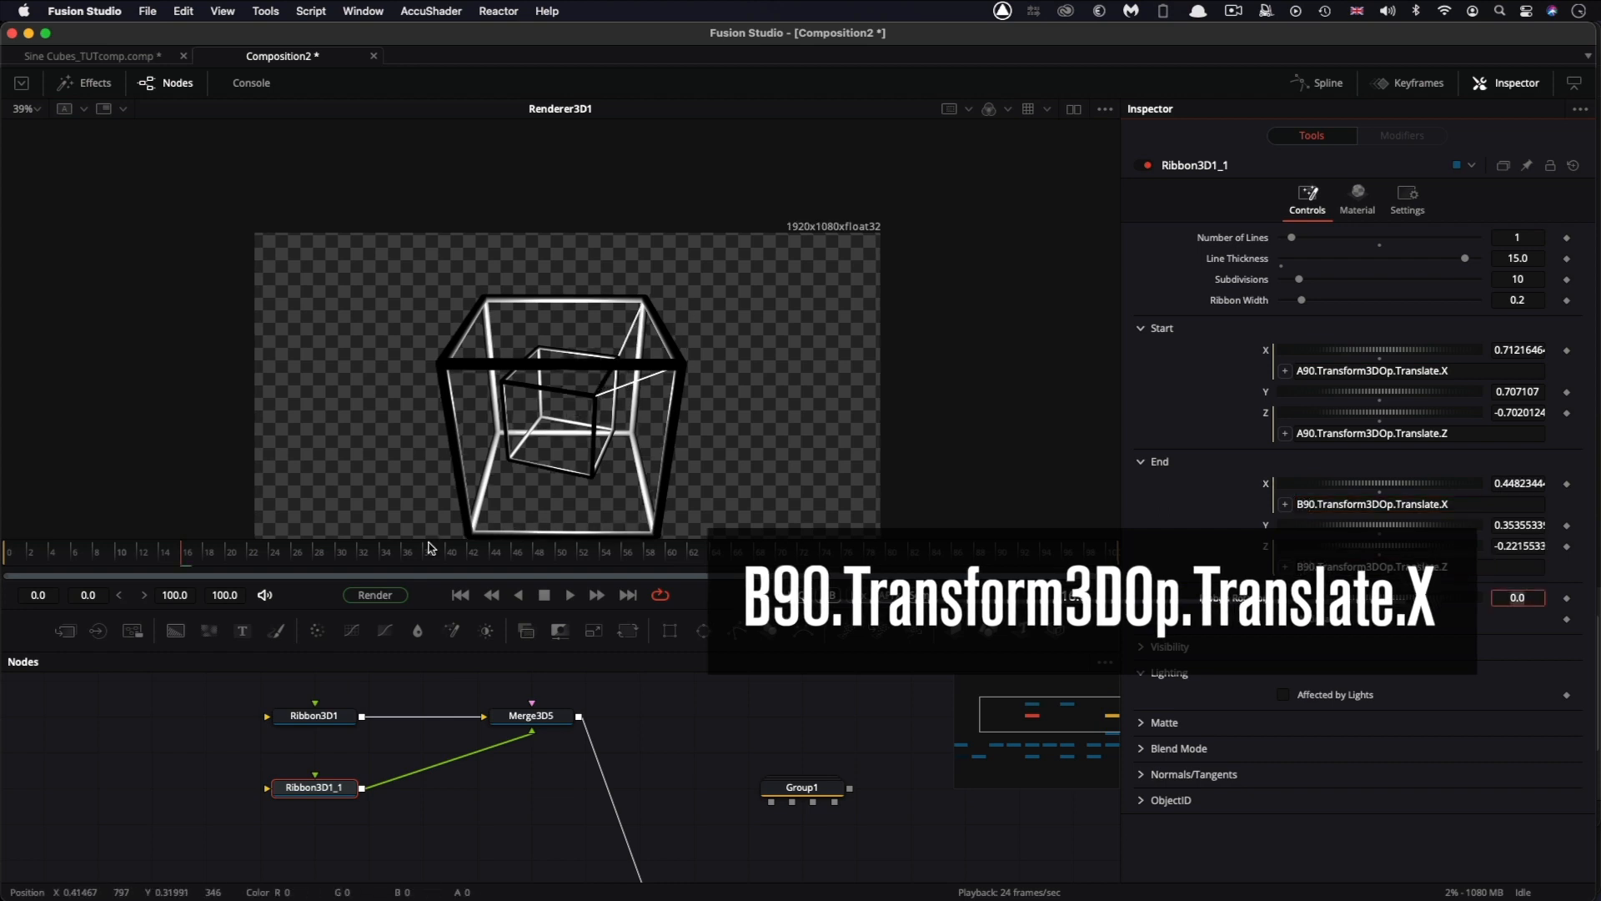
pyautogui.moveTo(272, 555); pyautogui.dragTo(136, 570)
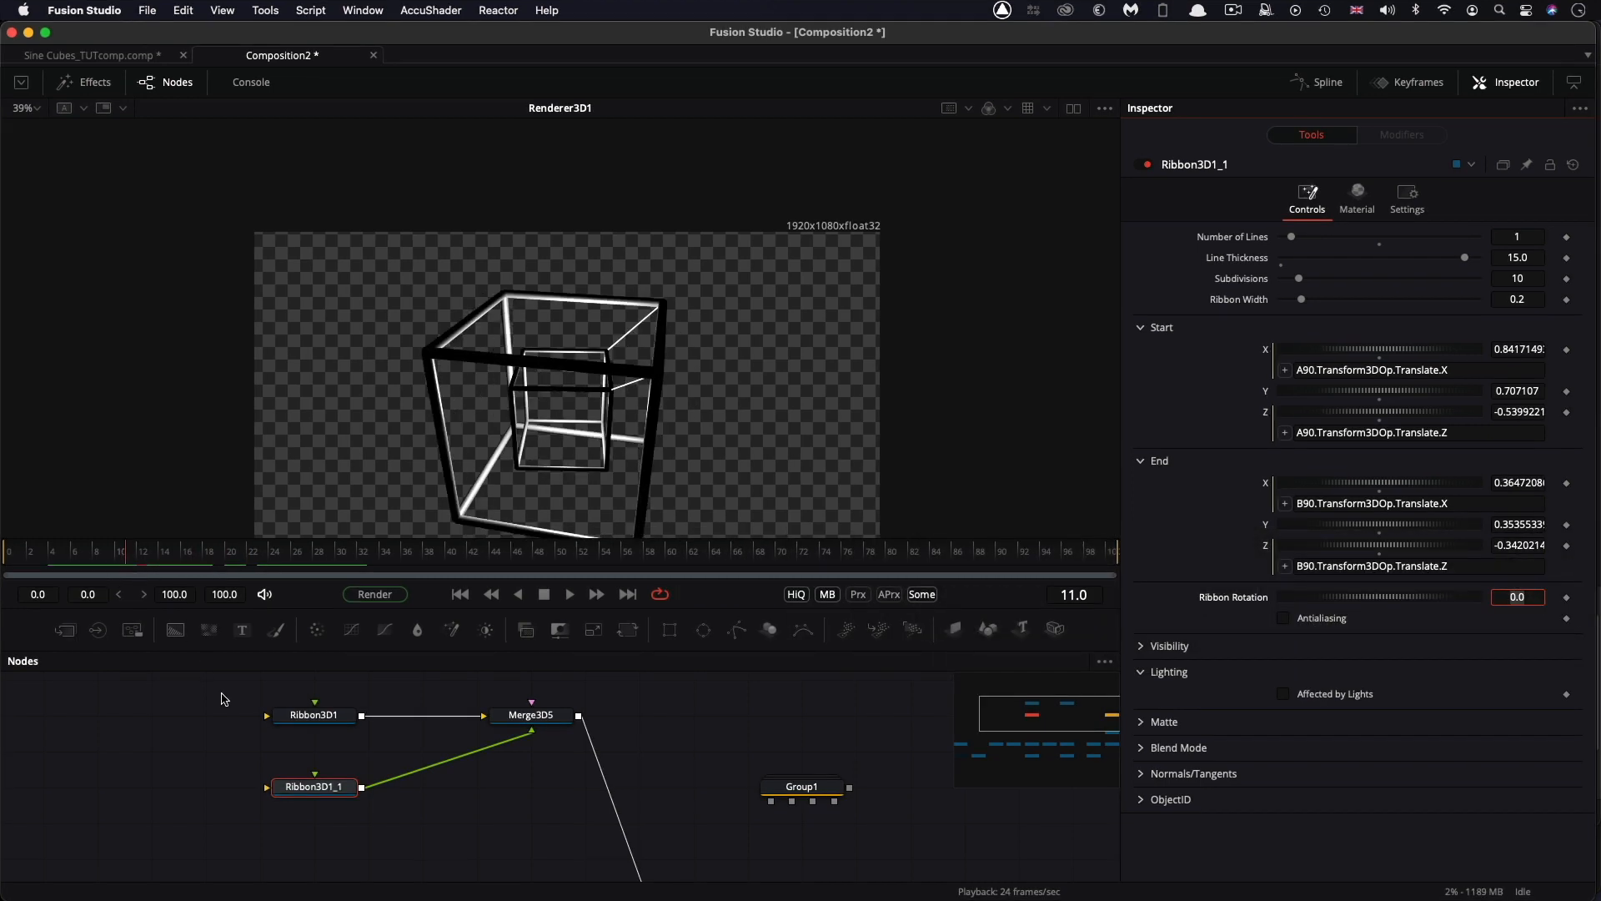
# Add a Replace Material 3D node after Merge3D5.
pyautogui.click(543, 720)
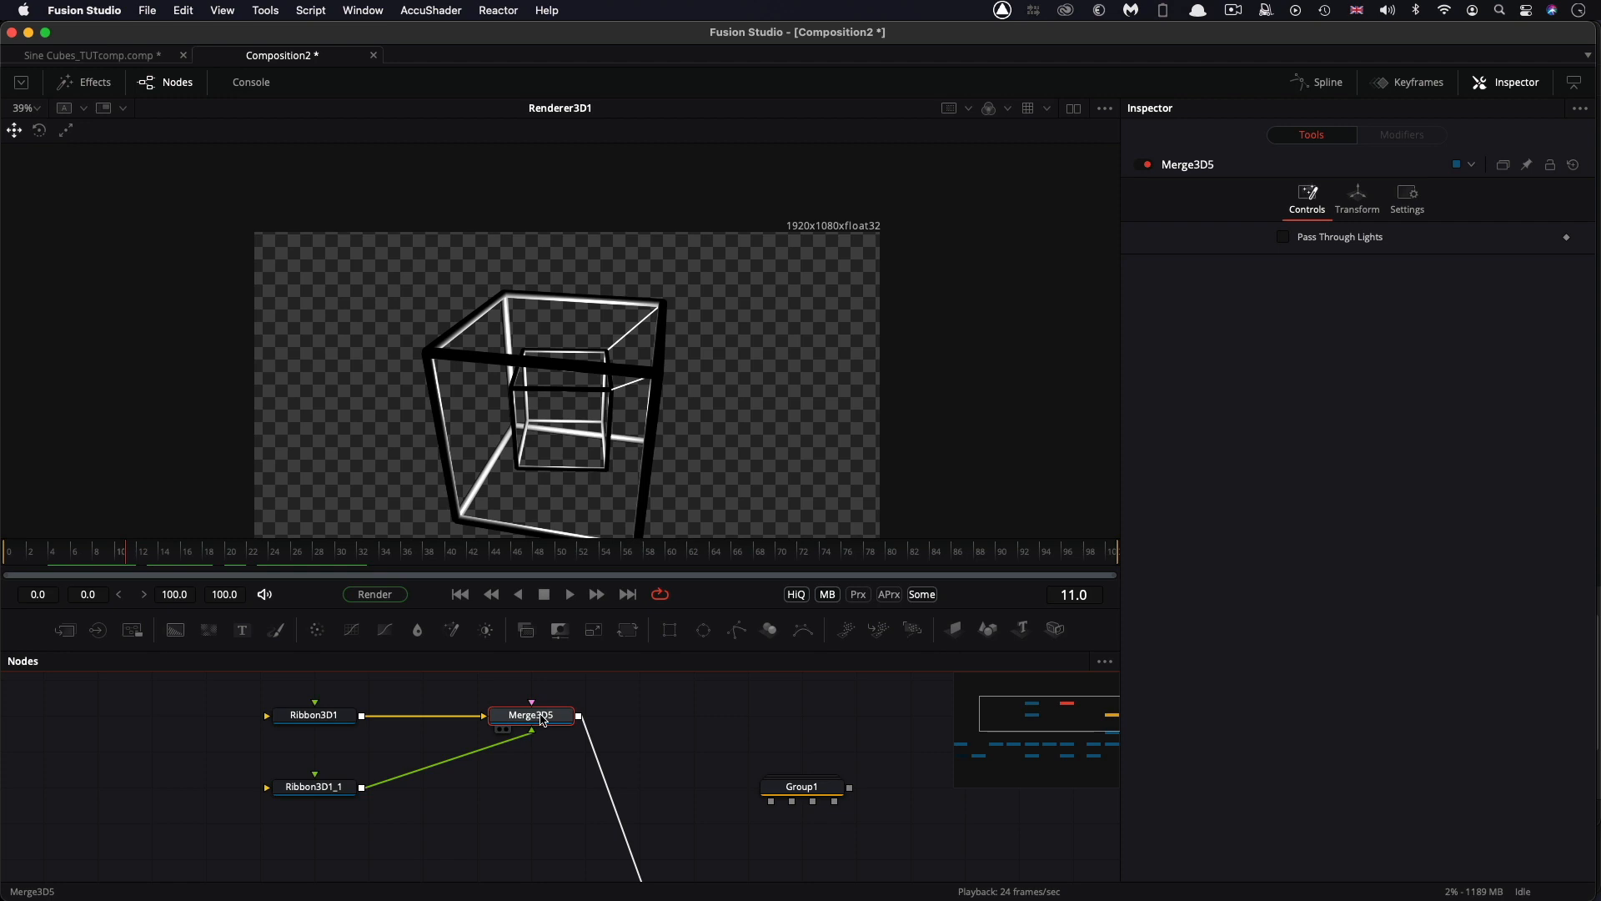
pyautogui.hotkey('shift', 'space')
pyautogui.write('re')
pyautogui.press('Down')
pyautogui.press('Down')
pyautogui.press('Down')
pyautogui.press('Down')
pyautogui.press('Down')
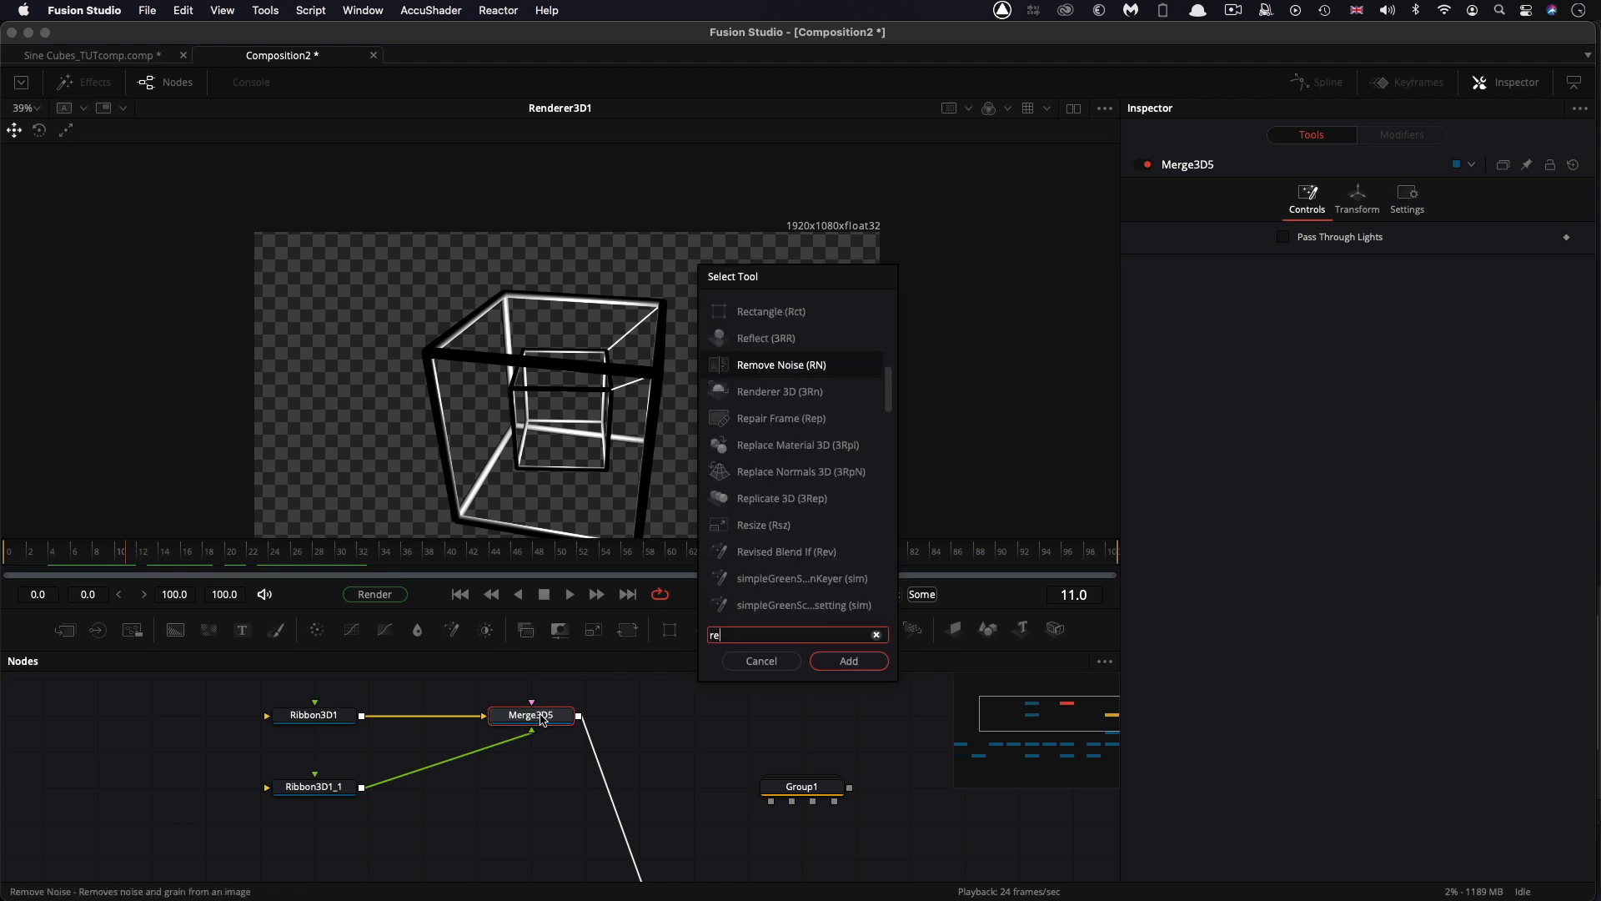
pyautogui.press('Return')
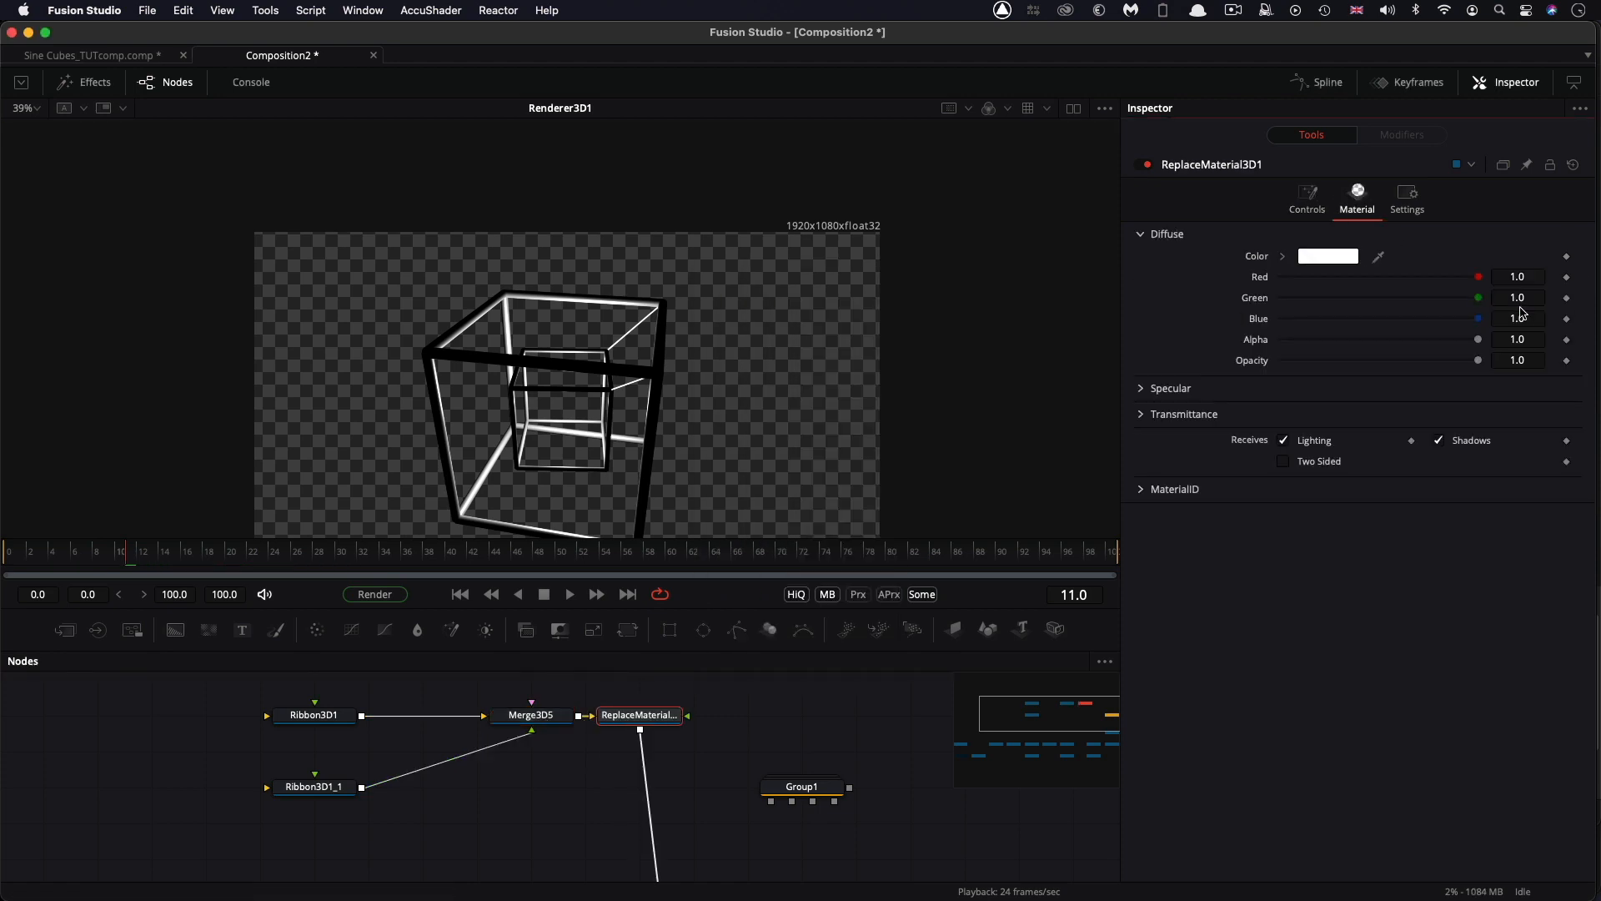
# Make the replacement material green by setting its diffuse Red and Blue to 0.0.
pyautogui.moveTo(1478, 277); pyautogui.dragTo(1282, 277)
pyautogui.moveTo(1478, 319); pyautogui.dragTo(1180, 319)
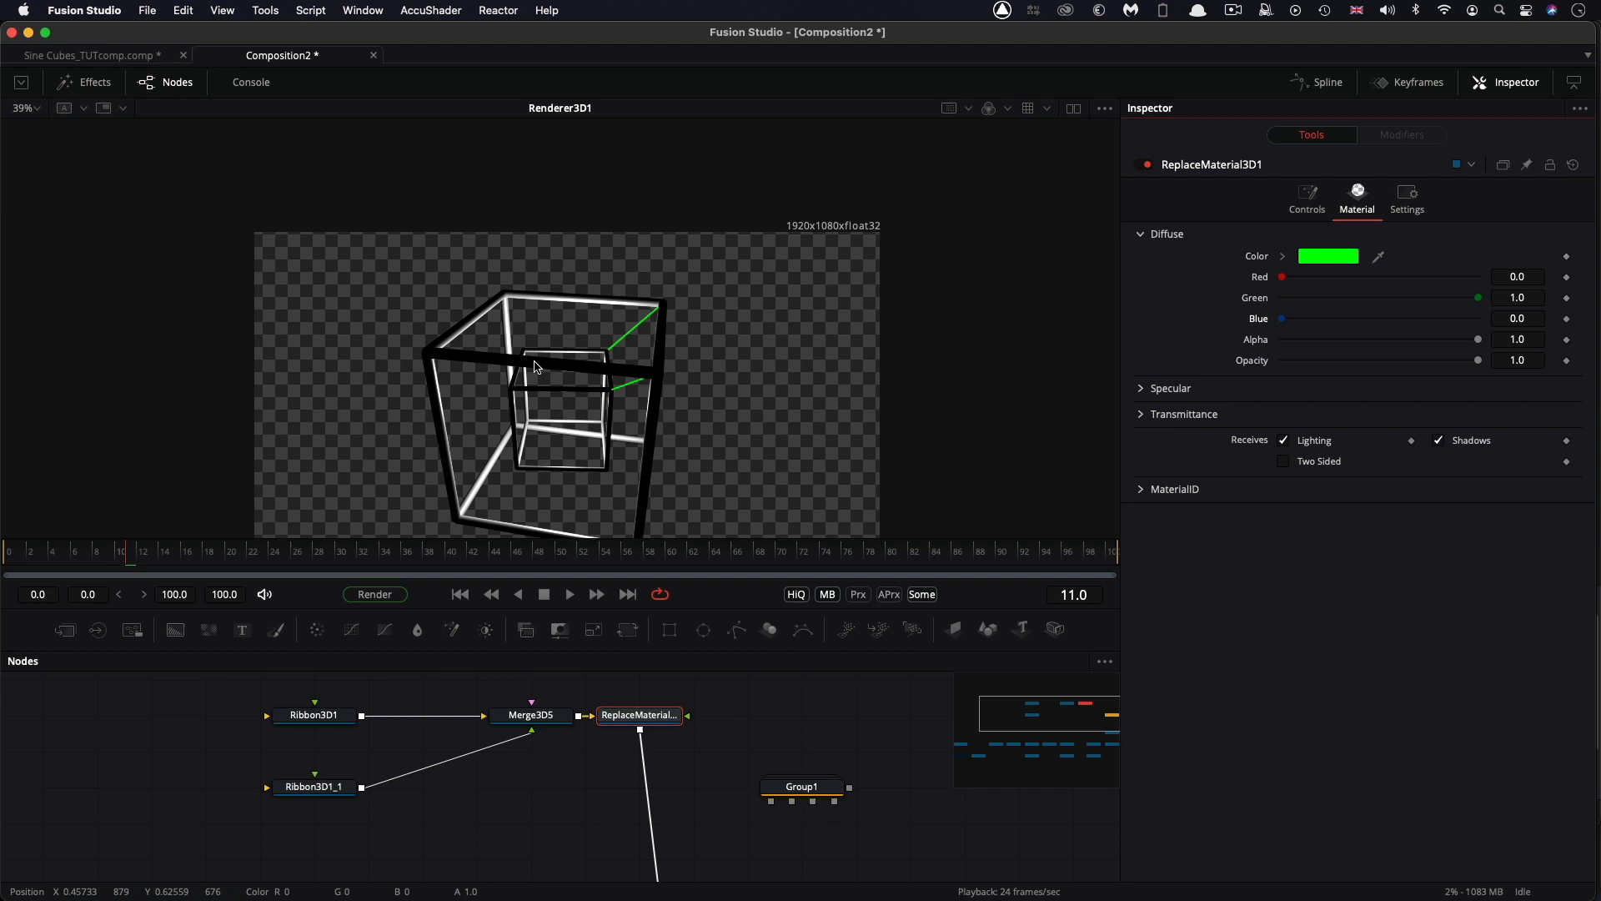
pyautogui.scroll(1, 668, 501)
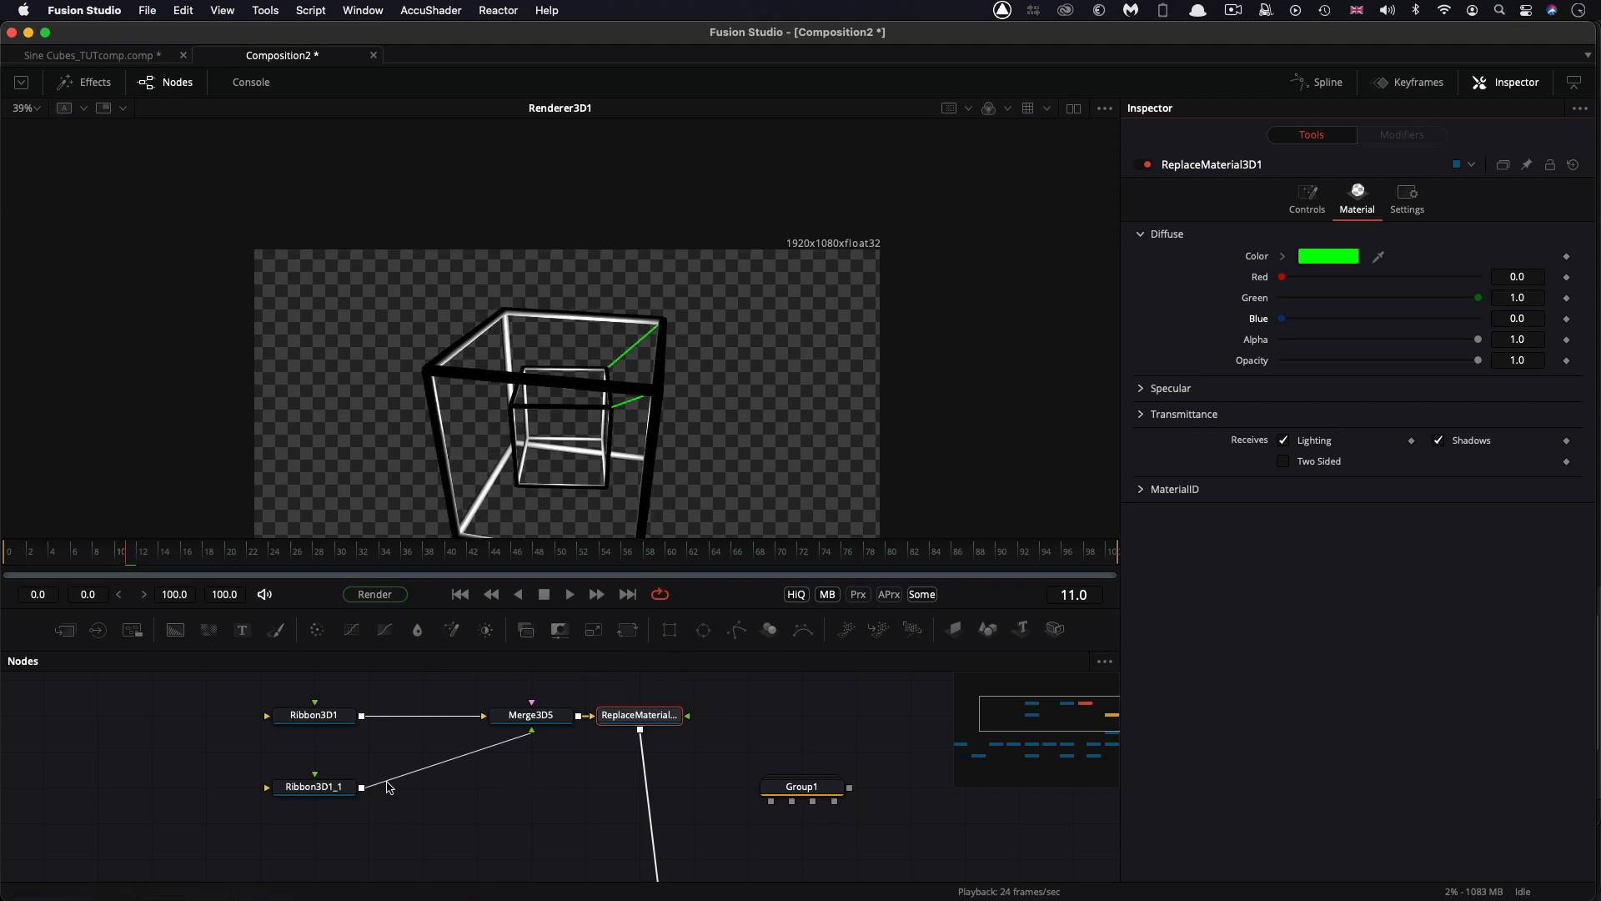
# Move Ribbon3D1_1 up under Ribbon3D1, paste a copy of it below and connect the copy to Merge3D5.
pyautogui.moveTo(315, 791); pyautogui.dragTo(315, 754)
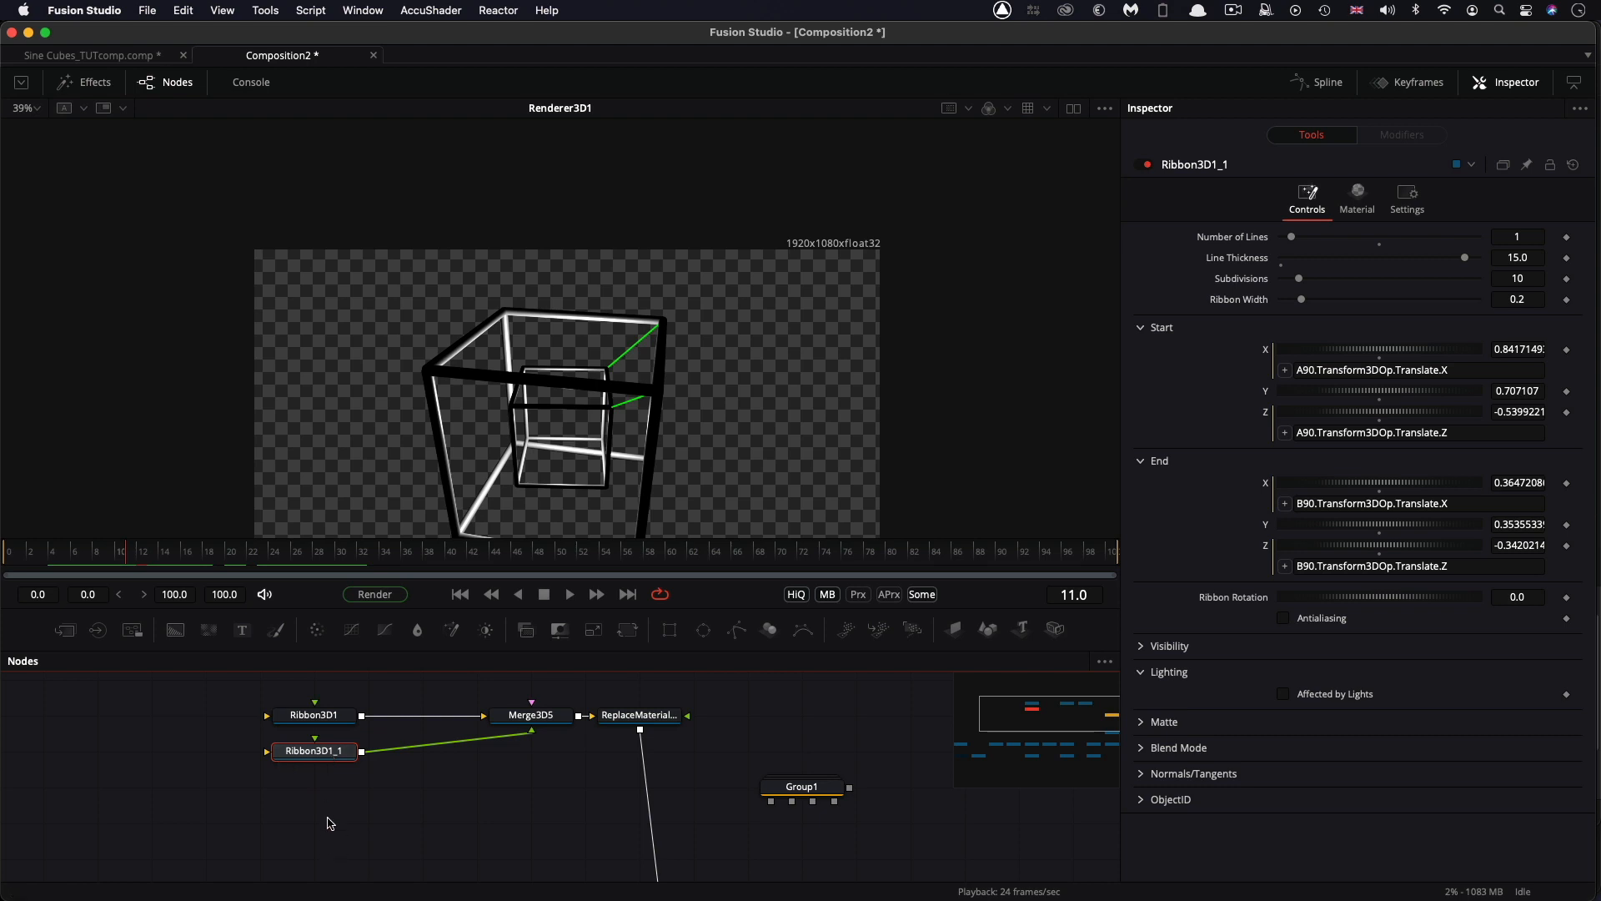
pyautogui.press('super+v')
pyautogui.moveTo(363, 823); pyautogui.dragTo(540, 722)
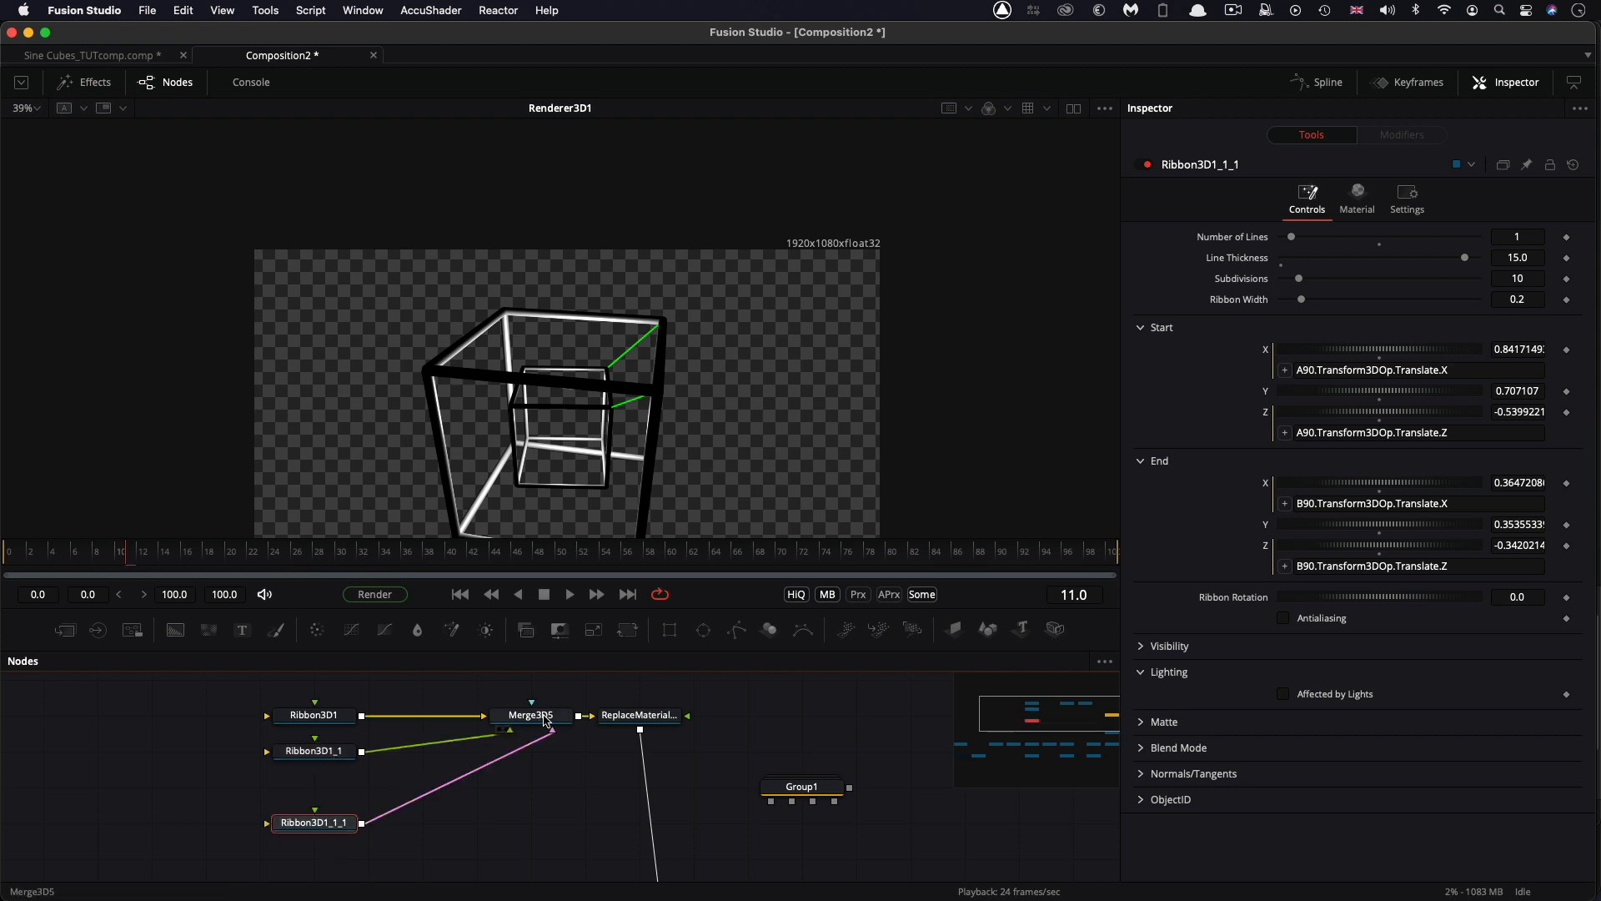
# Point the Start X and Z expressions of Ribbon3D1_1_1 at A180.Transform3DOp.Translate.X and A180.Transform3DOp.Translate.Z.
pyautogui.click(1303, 370)
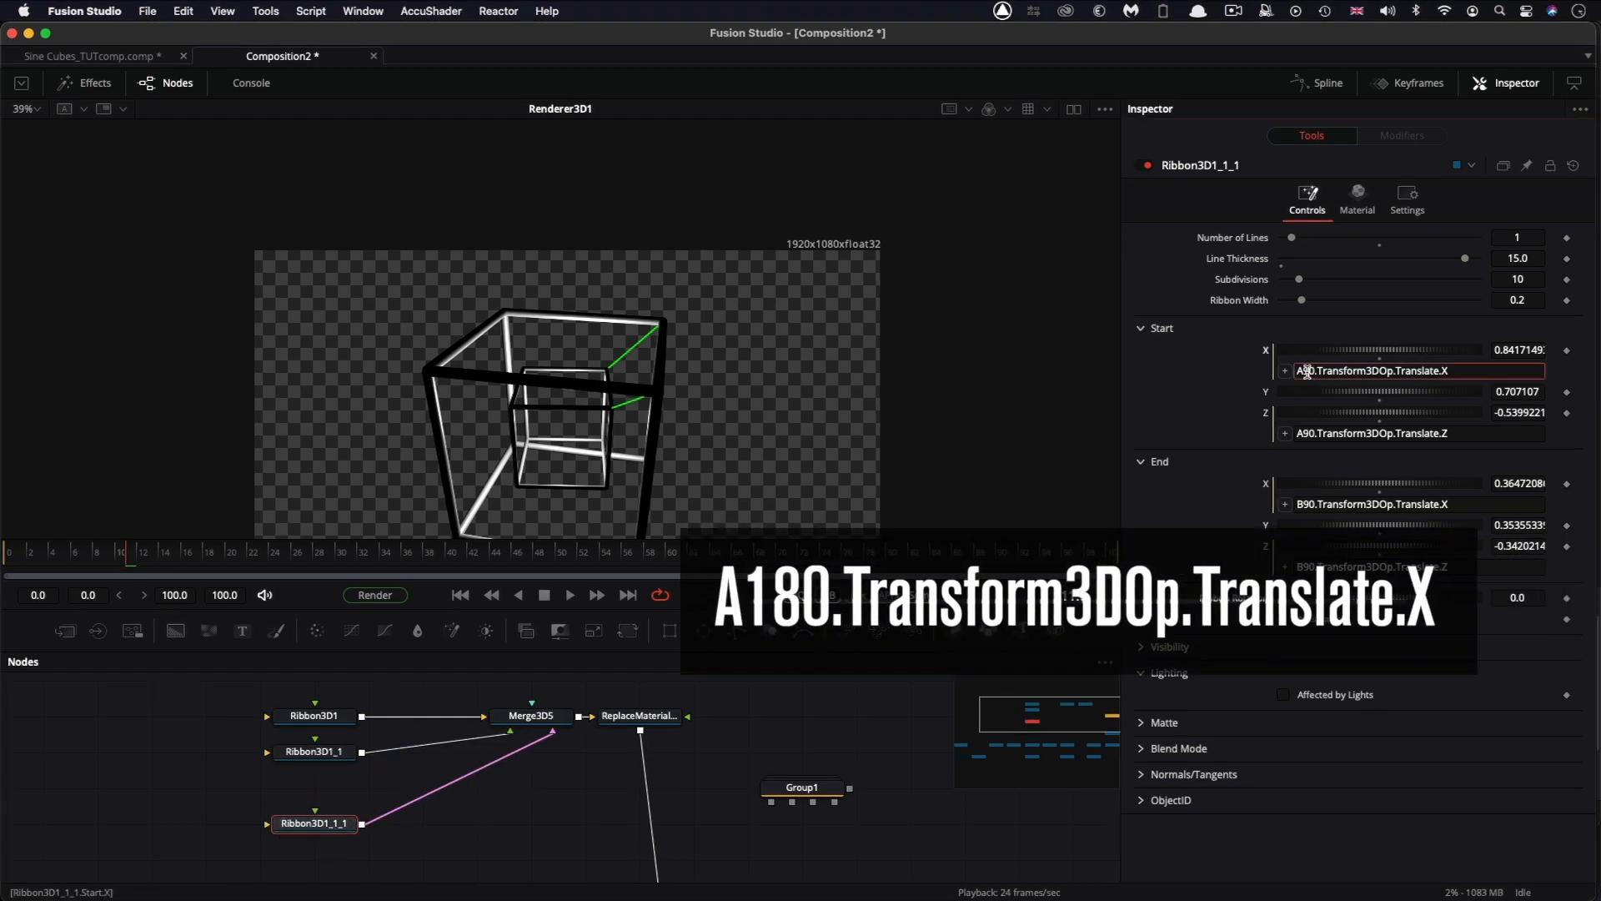
pyautogui.press('BackSpace')
pyautogui.write('18')
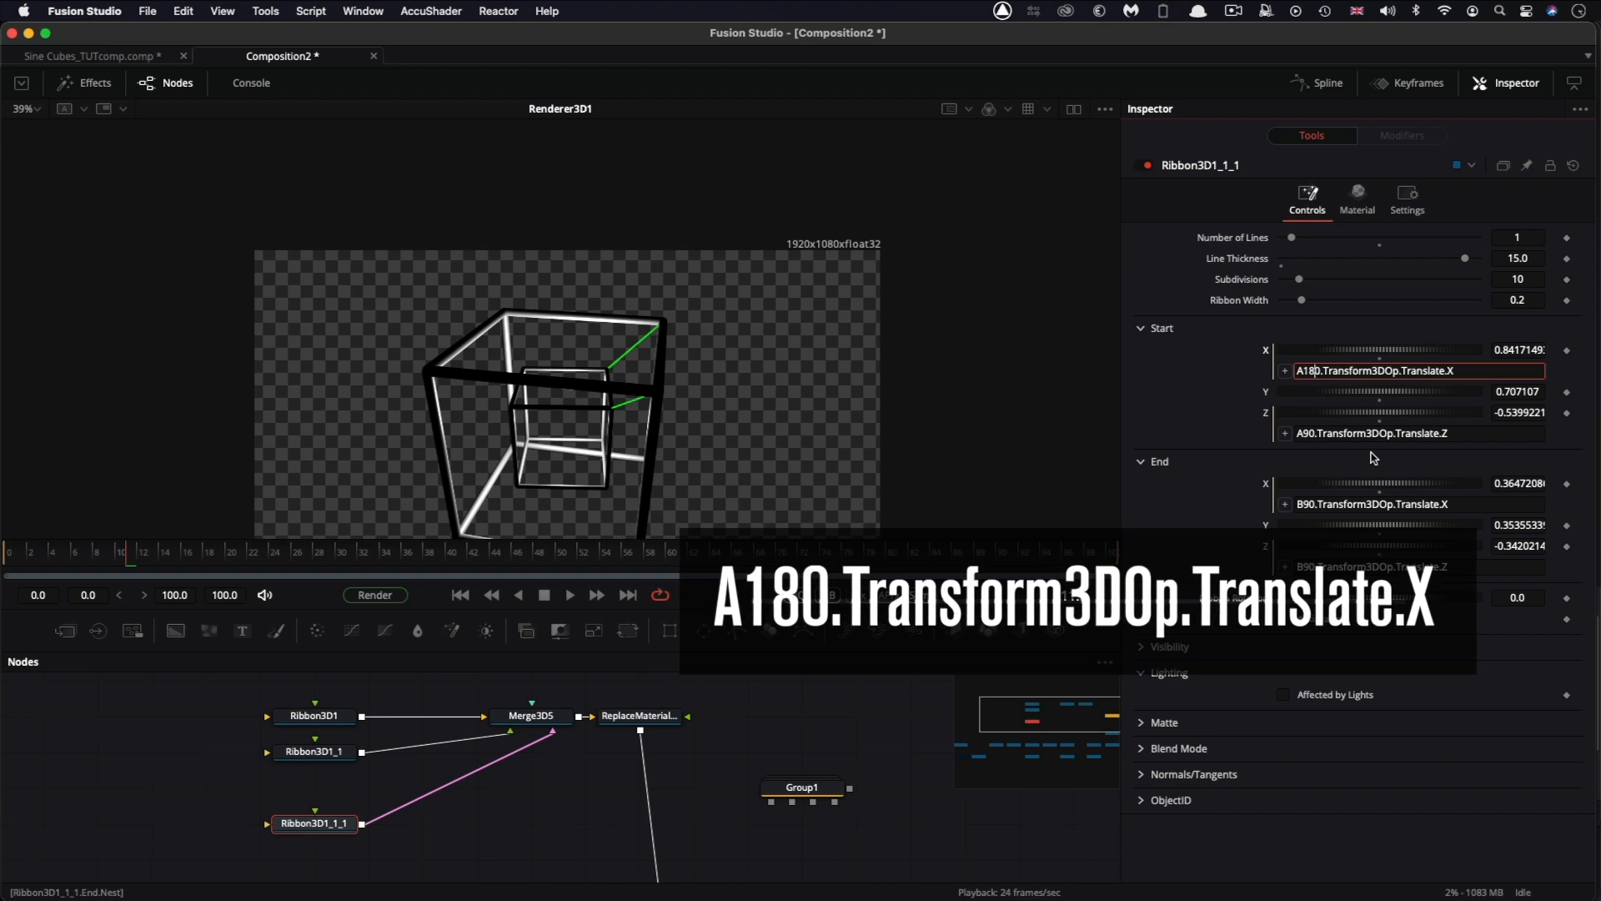
pyautogui.click(1314, 433)
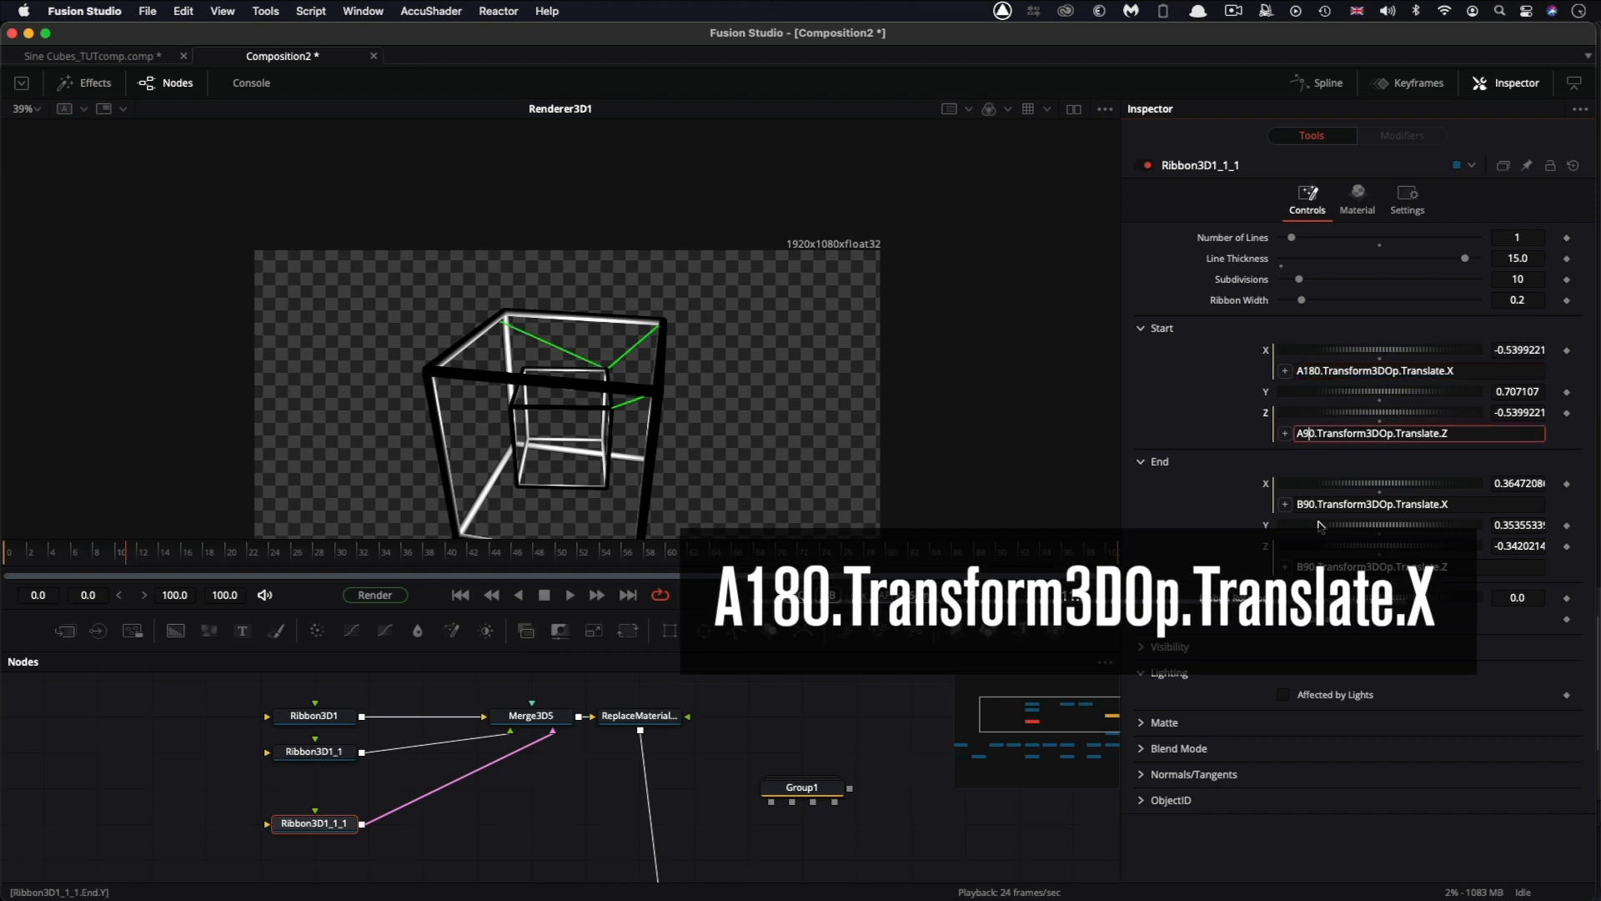
pyautogui.press('BackSpace')
pyautogui.write('18')
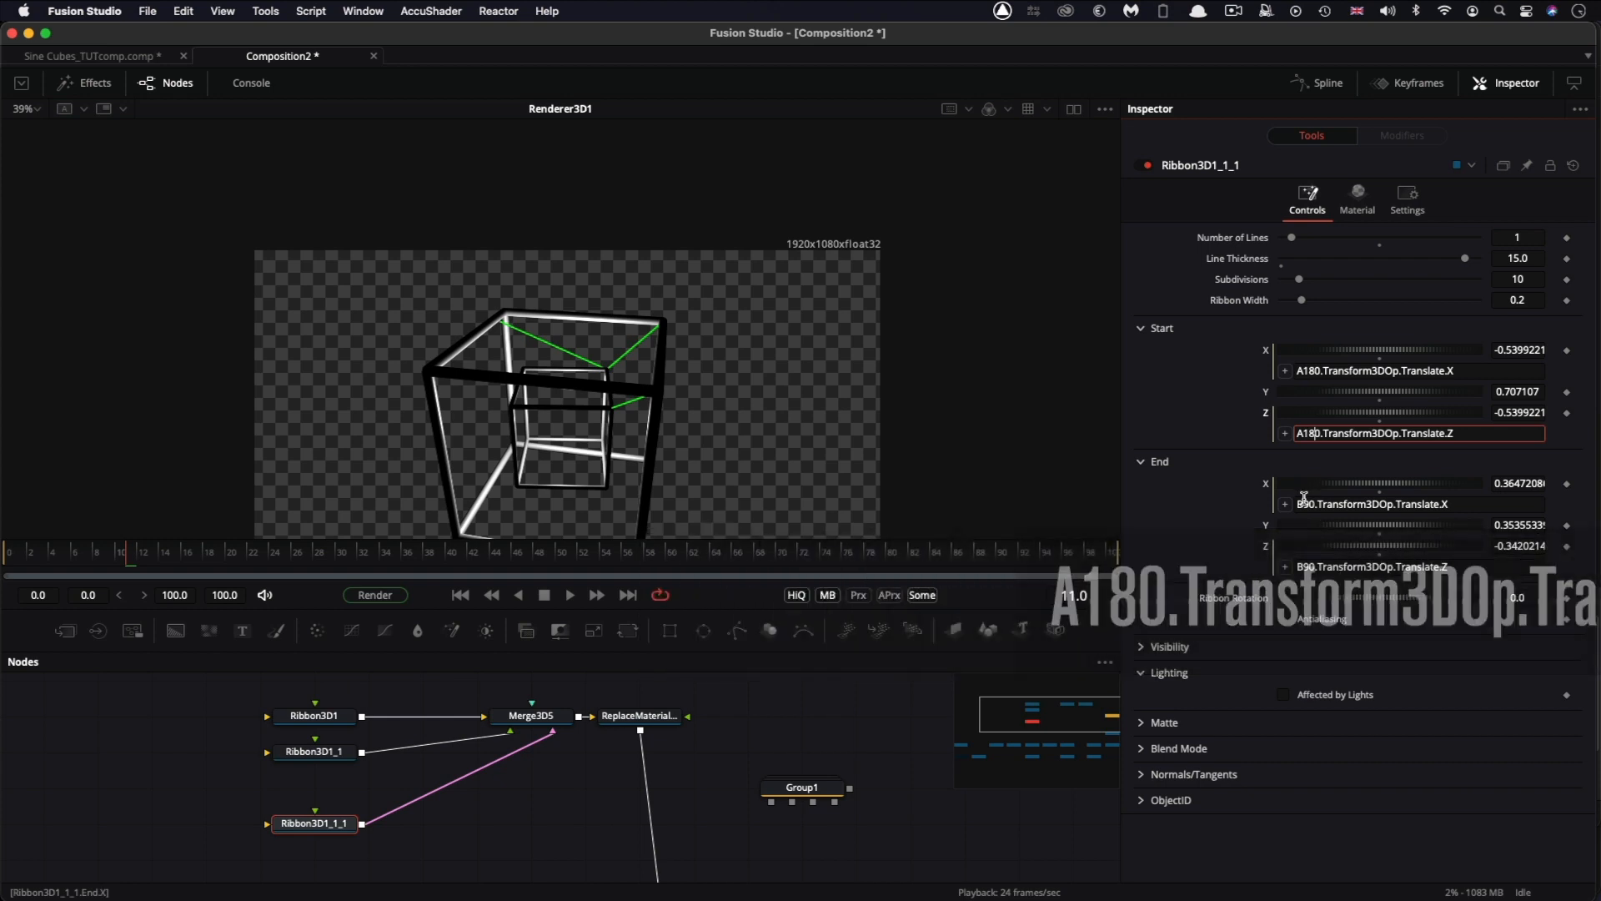
# Change the End expressions of Ribbon3D1_1_1 to B180.Transform3DOp.Translate.X for X and B180.Transform3DOp.Translate.Z for Z.
pyautogui.click(1310, 504)
pyautogui.press('BackSpace')
pyautogui.write('18')
pyautogui.click(1306, 566)
pyautogui.press('BackSpace')
pyautogui.write('18')
pyautogui.press('Tab')
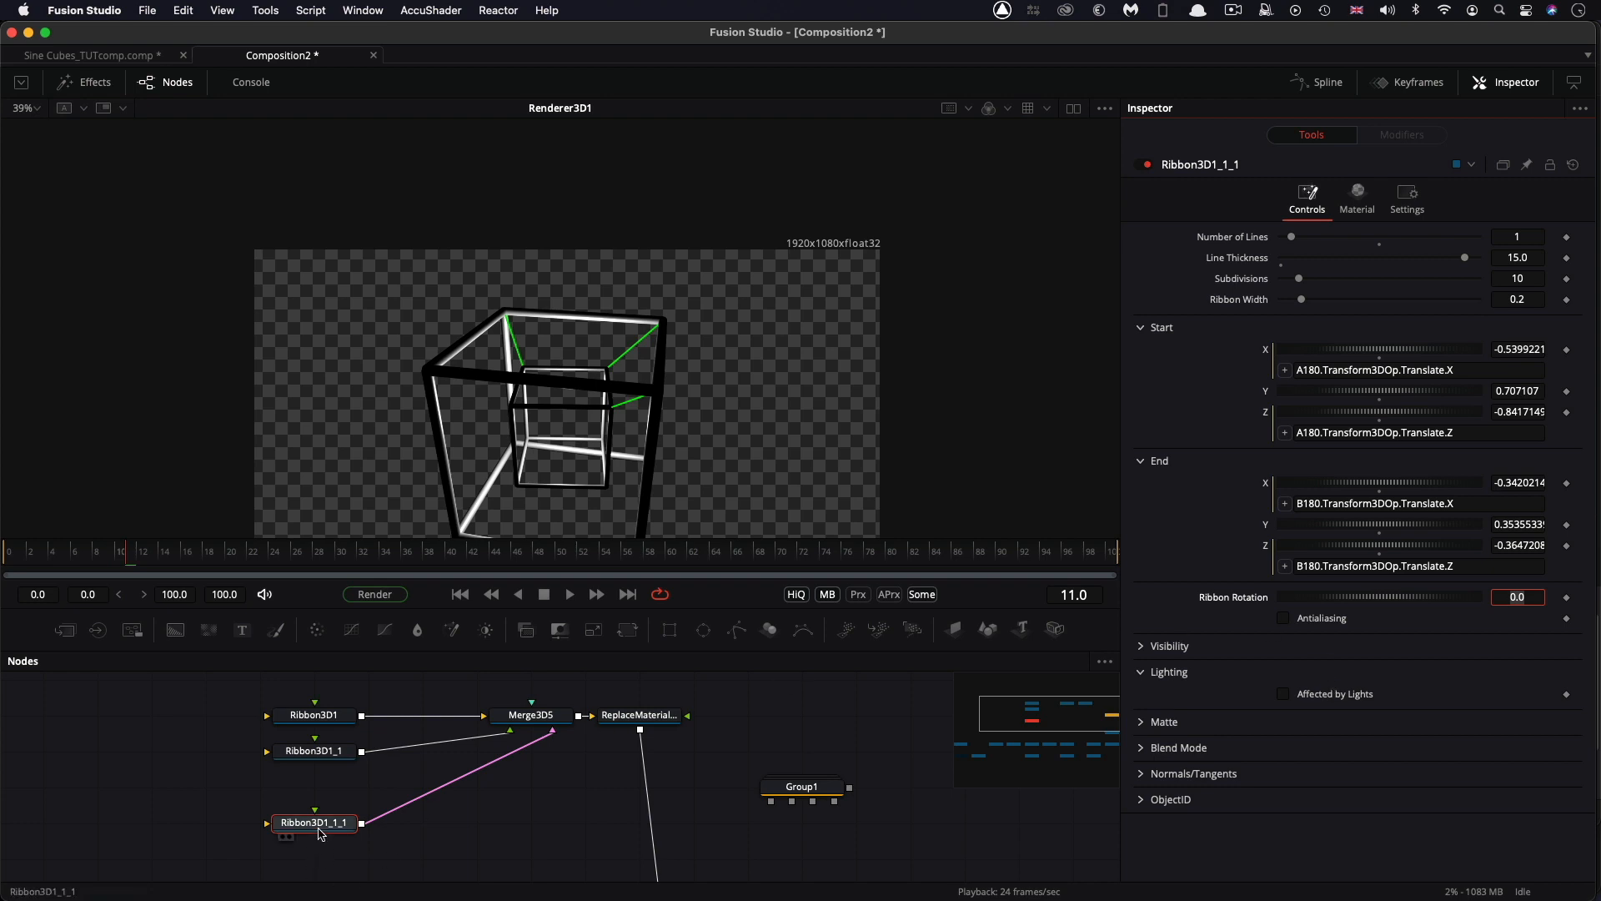
# Move Ribbon3D1_1_1 up under Ribbon3D1_1, paste a copy of it below and connect the copy to Merge3D5.
pyautogui.moveTo(324, 829); pyautogui.dragTo(328, 795)
pyautogui.hotkey('ctrl', 'c')
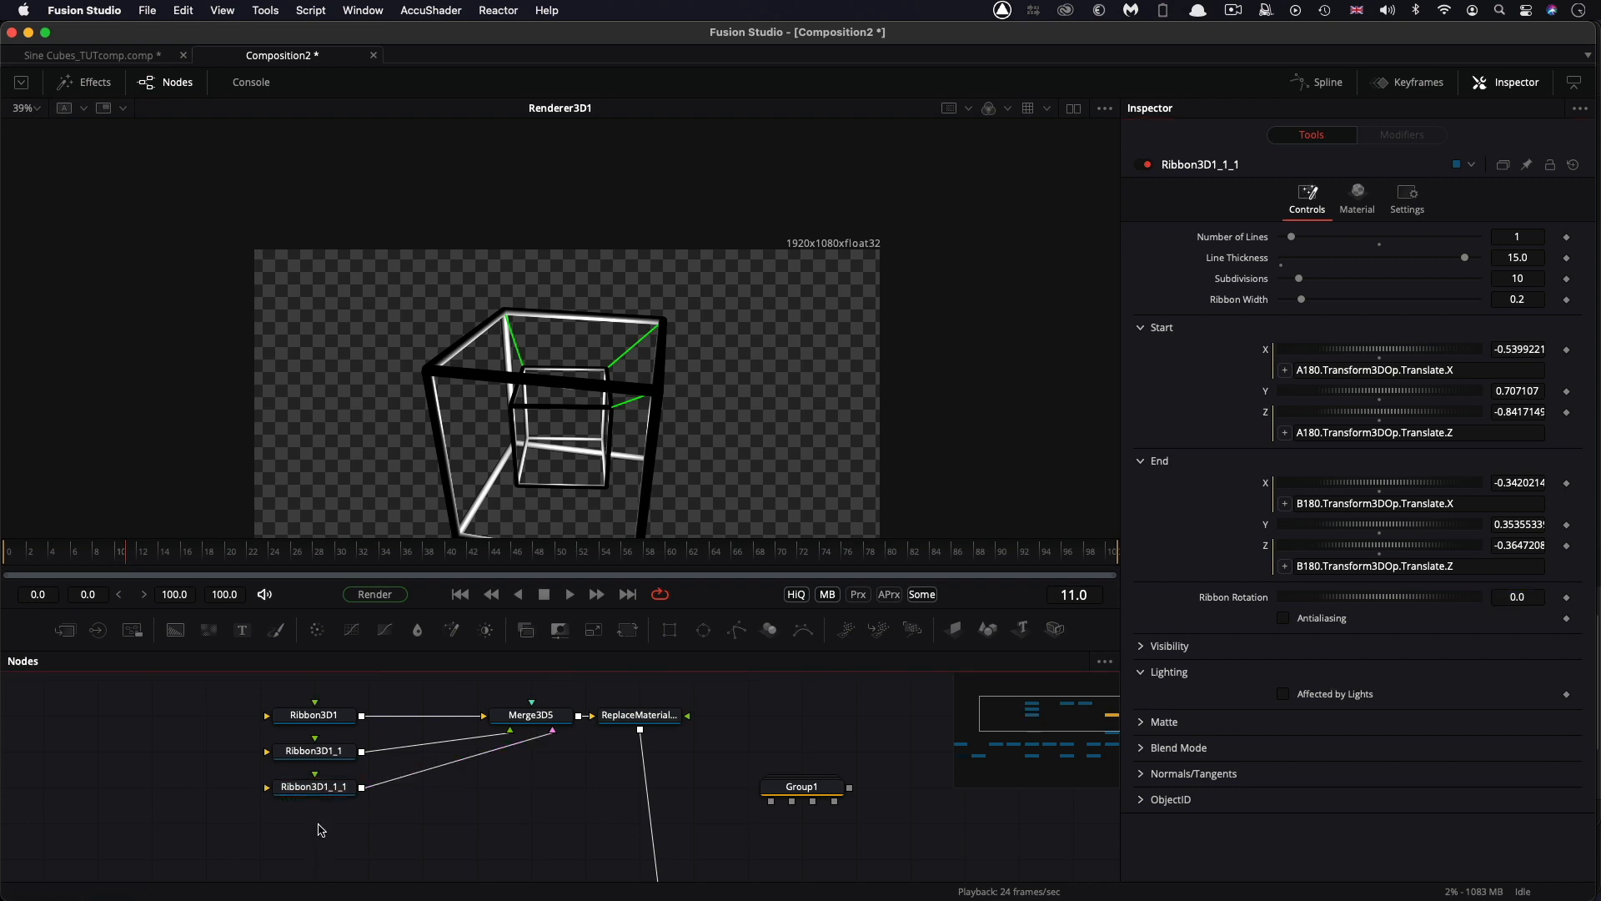
pyautogui.hotkey('ctrl', 'v')
pyautogui.rightClick(397, 716)
# Point the newest ribbon copy's Start X and Z expressions at A270.Transform3DOp.Translate.X and A270.Transform3DOp.Translate.Z.
pyautogui.click(1310, 371)
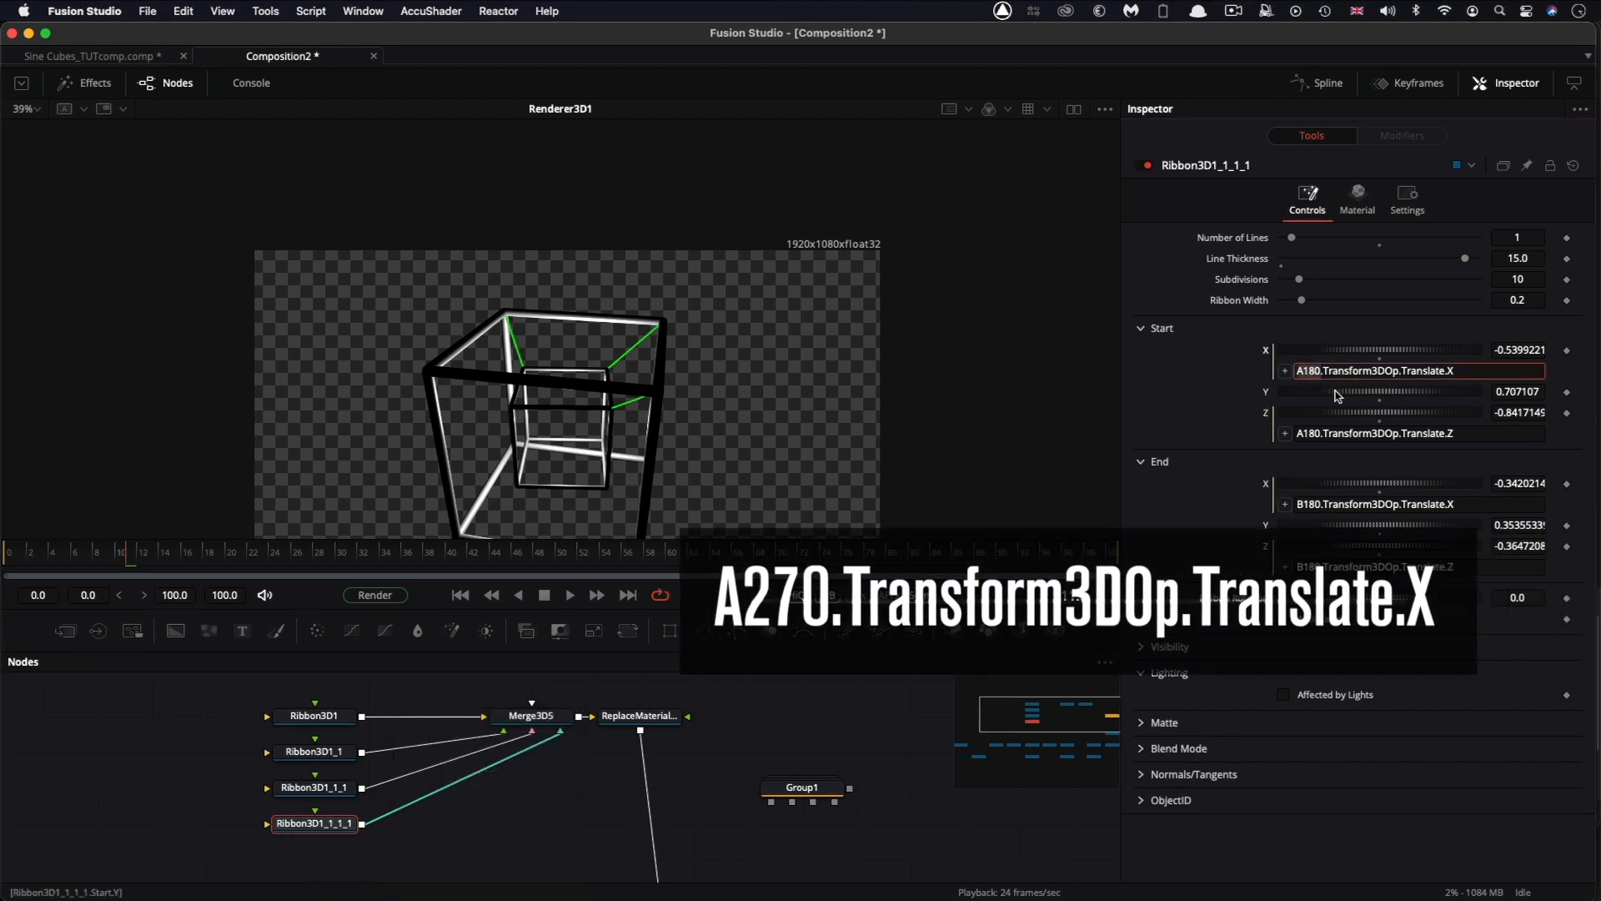
pyautogui.press('BackSpace')
pyautogui.press('BackSpace')
pyautogui.press('BackSpace')
pyautogui.write('270')
pyautogui.moveTo(1316, 434); pyautogui.dragTo(1305, 434)
pyautogui.write('27')
# Change the End expressions of the newest ribbon copy to B270.Transform3DOp.Translate.X for X and B270.Transform3DOp.Translate.Z for Z.
pyautogui.moveTo(1318, 503); pyautogui.dragTo(1304, 505)
pyautogui.write('27')
pyautogui.click(1317, 566)
pyautogui.press('BackSpace')
pyautogui.press('BackSpace')
pyautogui.write('27')
pyautogui.press('Tab')
pyautogui.scroll(-5, 658, 513)
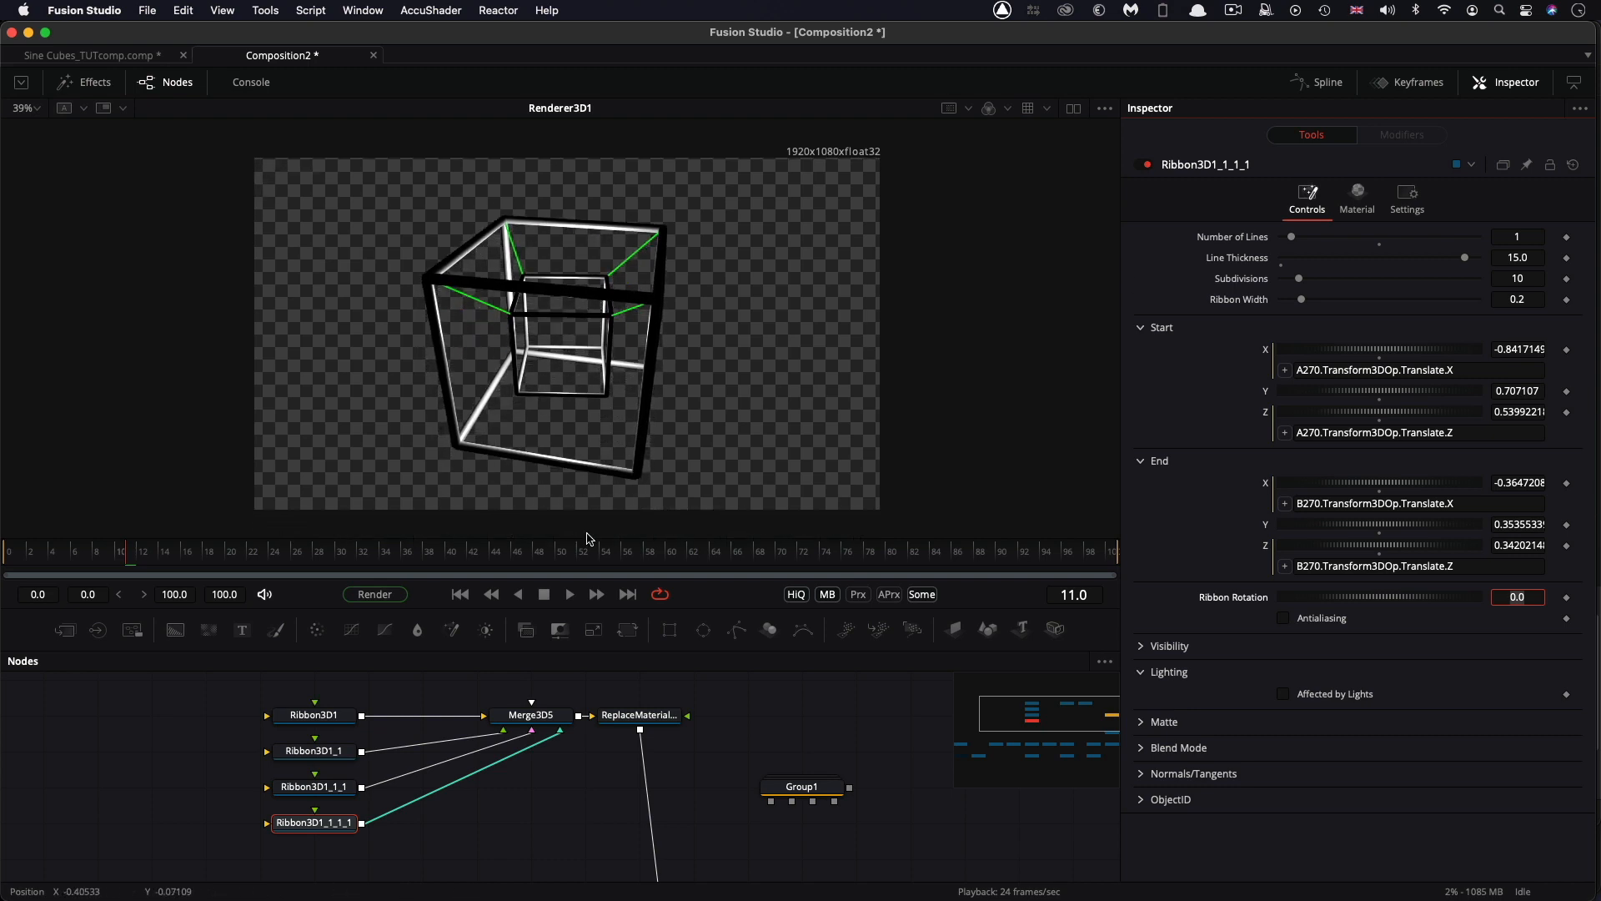
# Copy the four ribbon nodes feeding Merge3D5 and paste the duplicates beside the originals.
pyautogui.hscroll(-4, 461, 833)
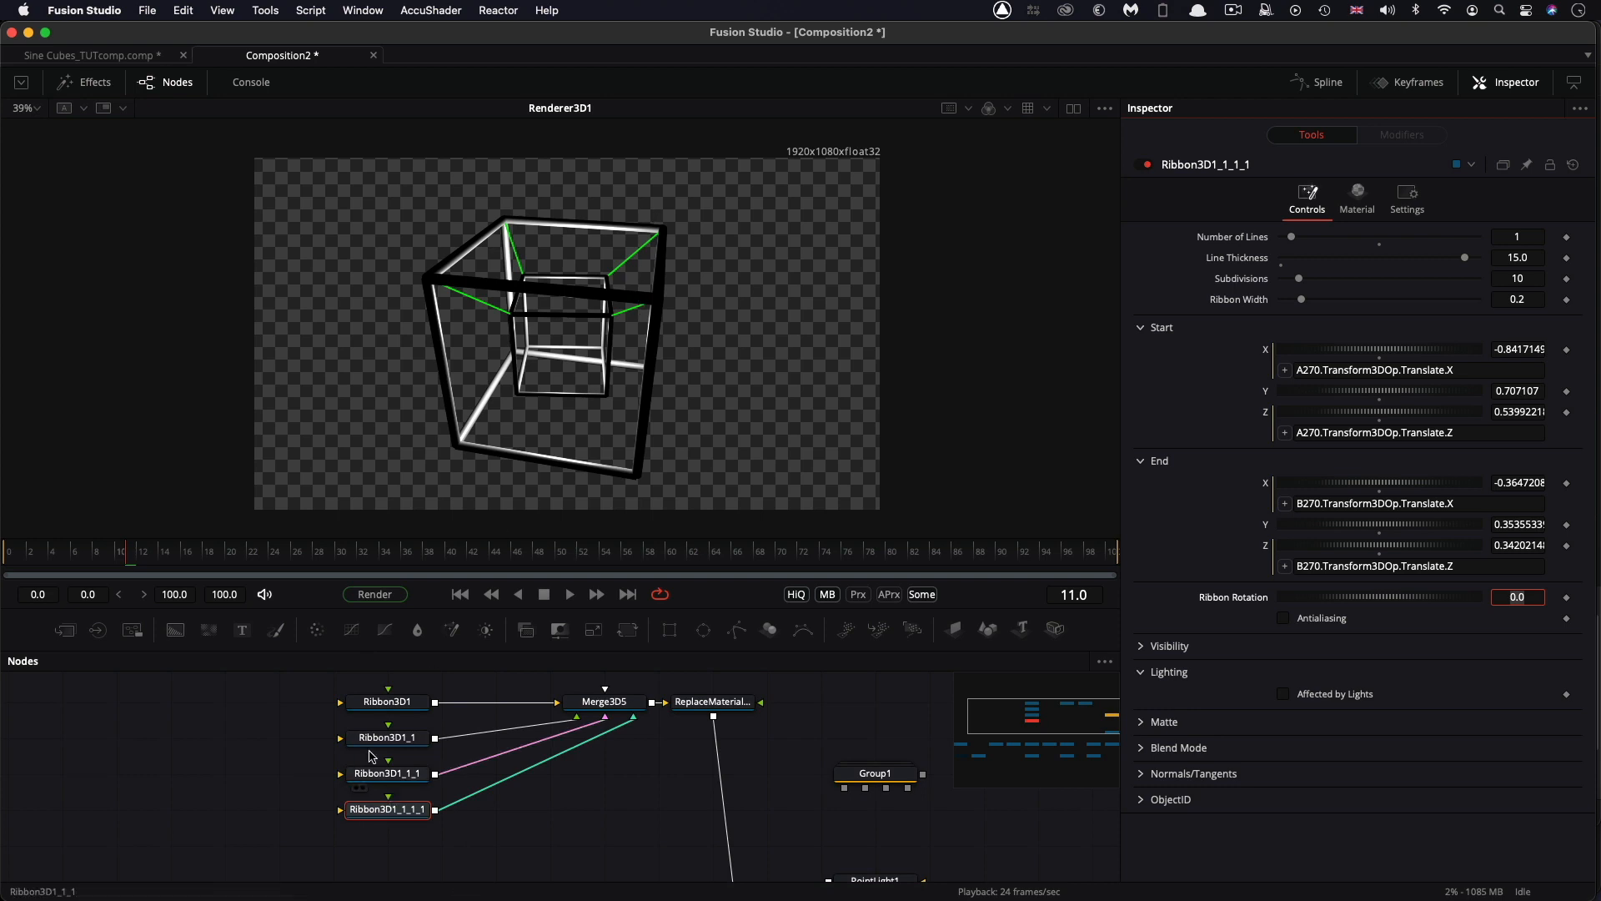
pyautogui.moveTo(276, 694); pyautogui.dragTo(461, 834)
pyautogui.scroll(-1, 462, 834)
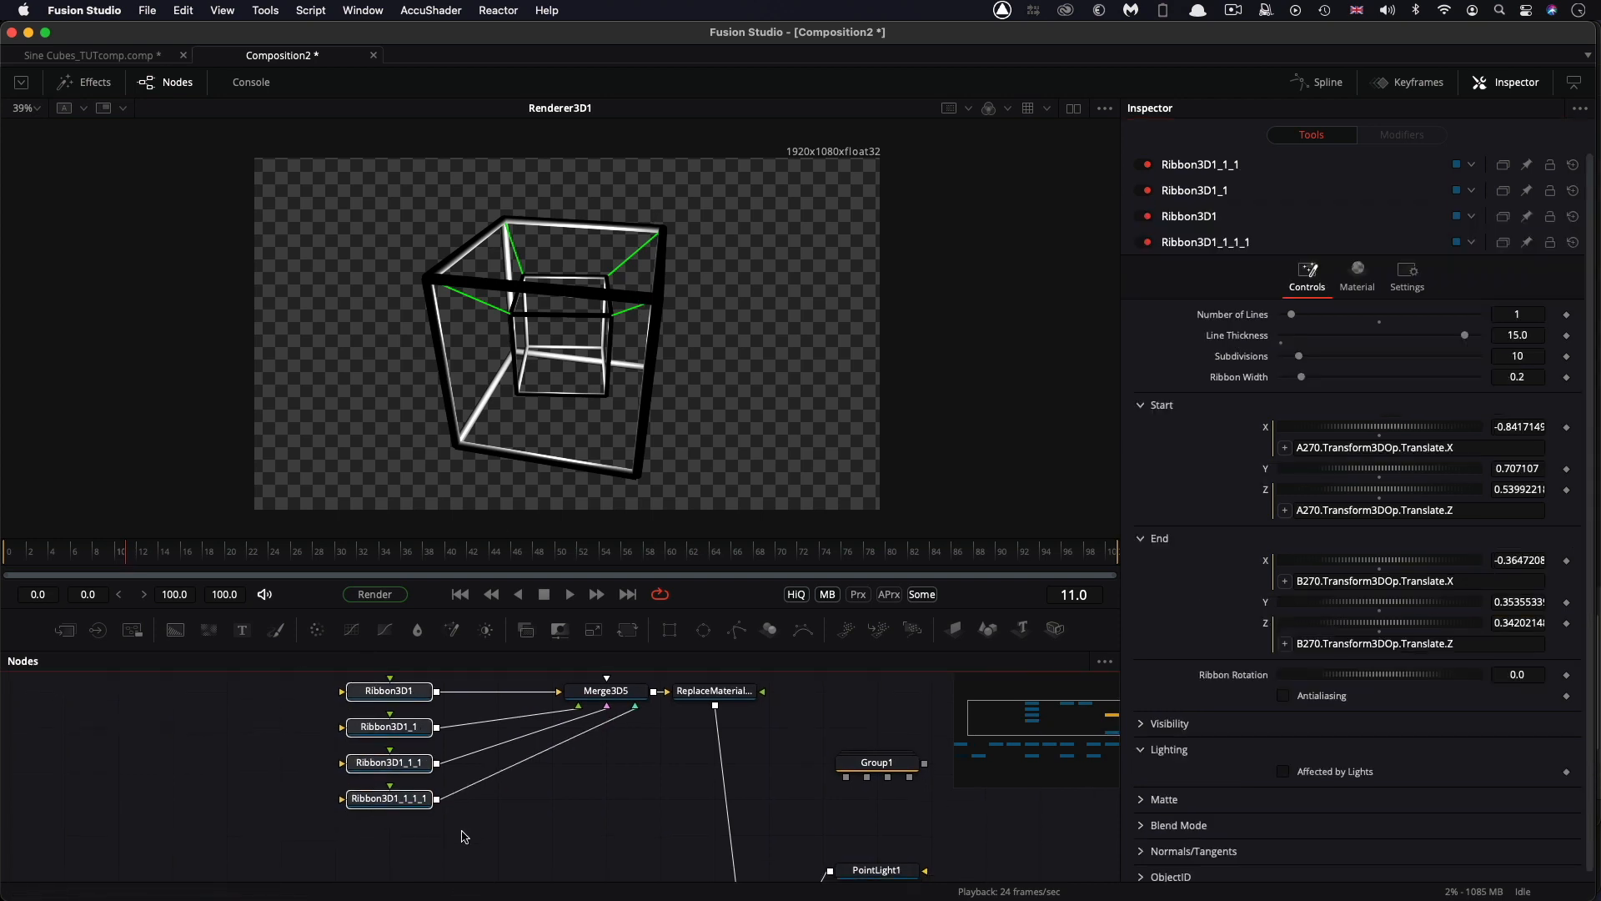
pyautogui.press('super+c')
pyautogui.press('super+v')
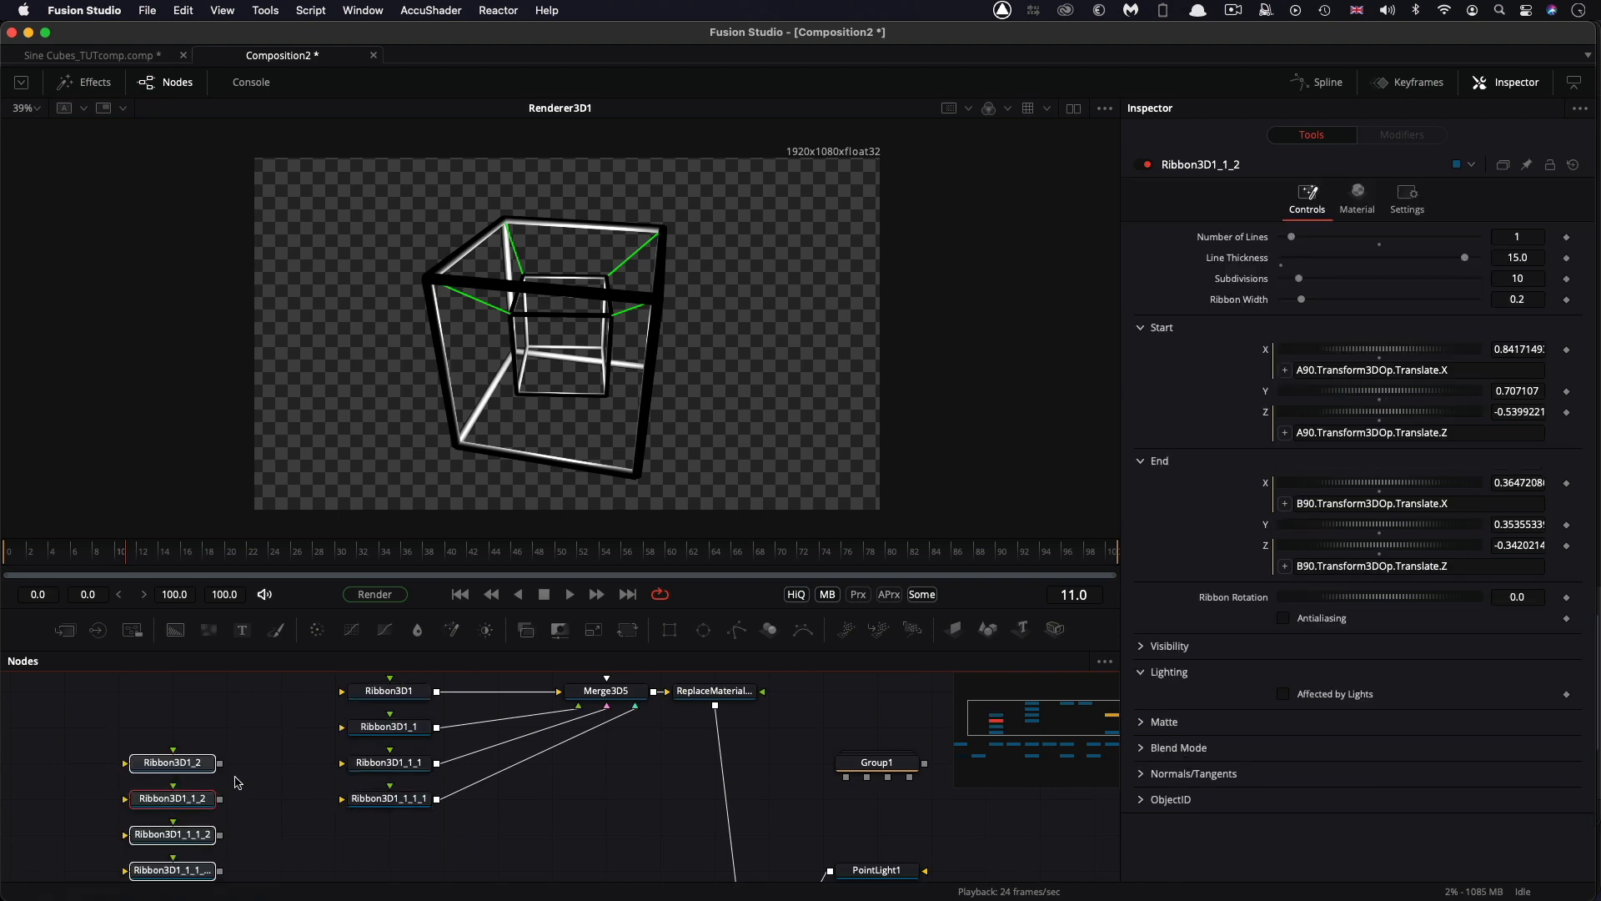
# Join the four pasted ribbons in a new Merge 3D node and connect it to Merge3D5, moving the original ribbons up.
pyautogui.moveTo(220, 764); pyautogui.dragTo(282, 803)
pyautogui.moveTo(220, 870); pyautogui.dragTo(288, 803)
pyautogui.moveTo(421, 834); pyautogui.dragTo(402, 677)
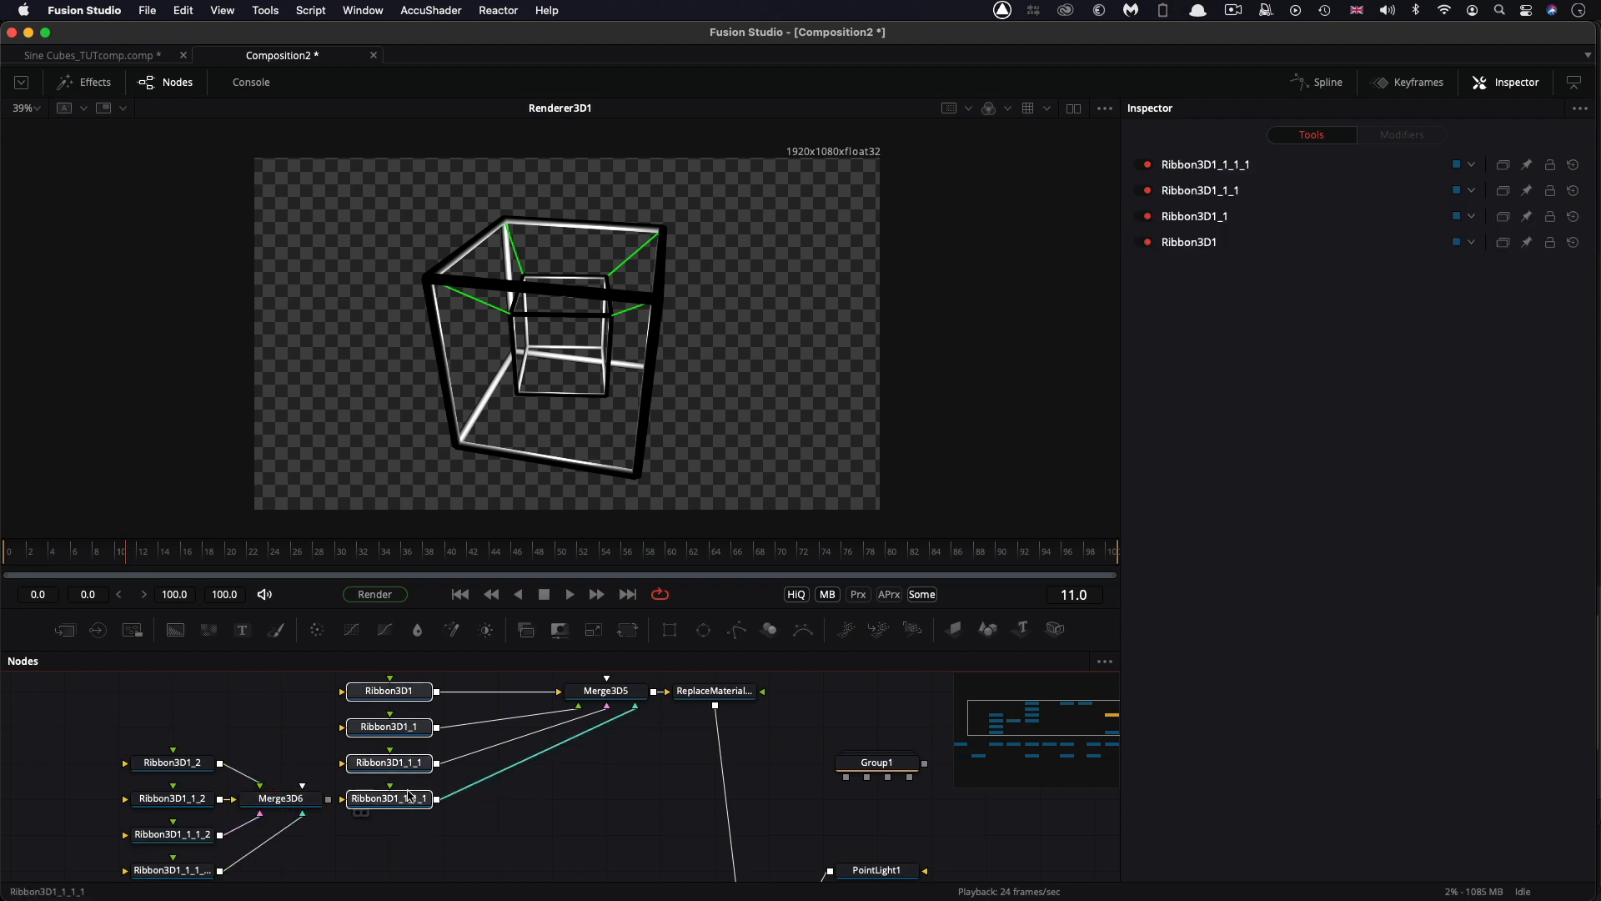
pyautogui.moveTo(395, 796); pyautogui.dragTo(395, 725)
pyautogui.moveTo(291, 800); pyautogui.dragTo(602, 699)
# Make the Y values of Ribbon3D1_2 negative, with Start Y at -0.707107 and End Y at about -0.35355.
pyautogui.click(172, 762)
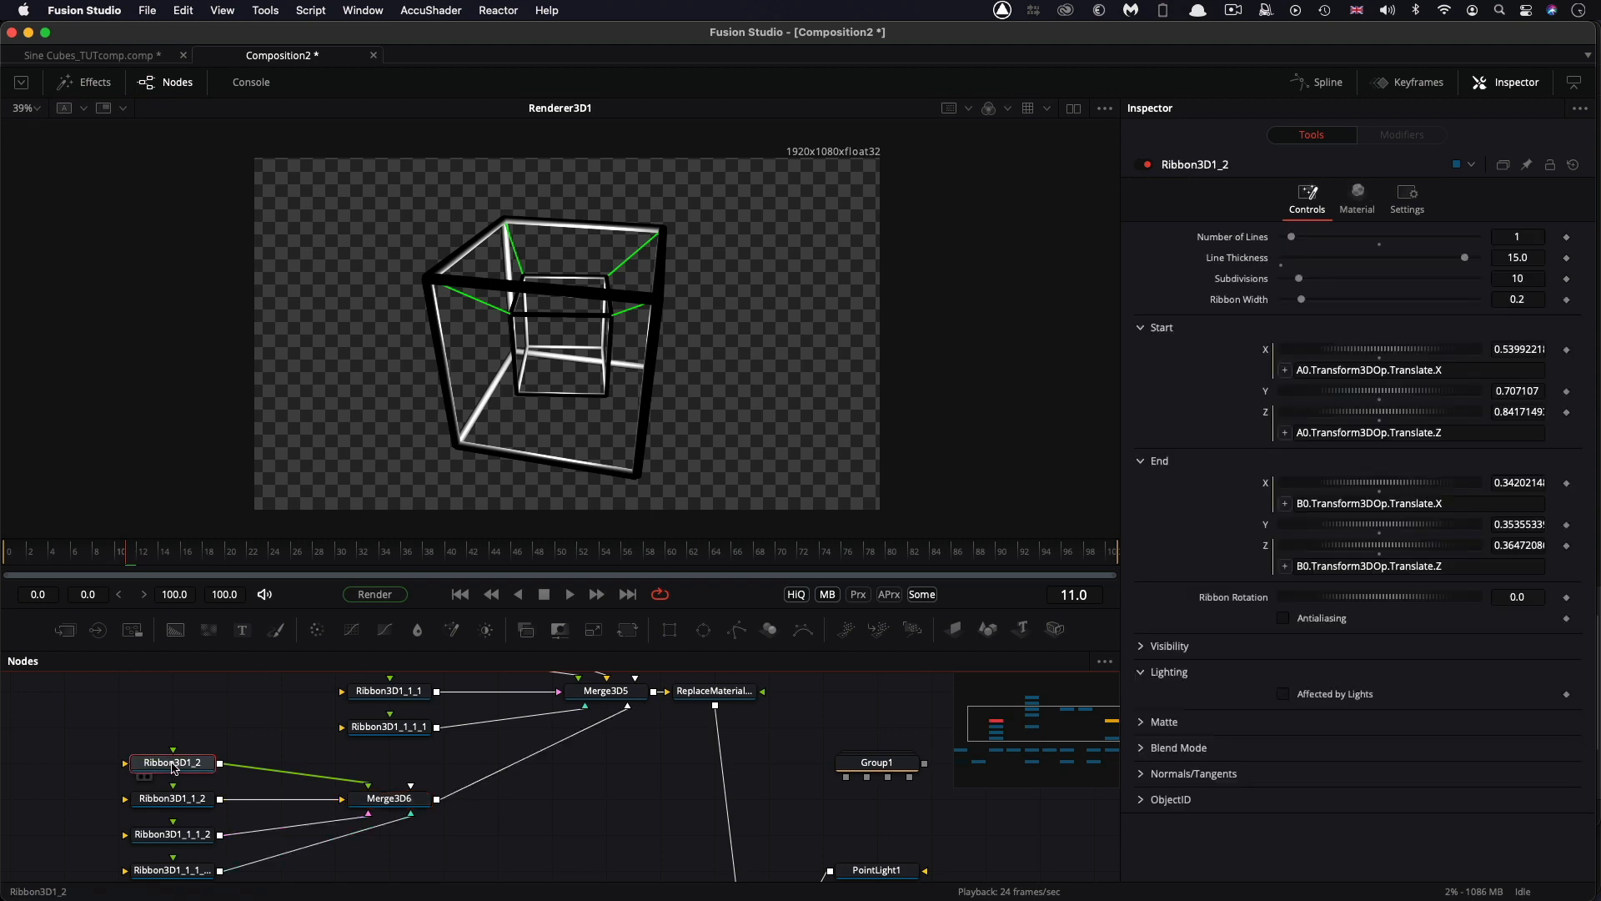
pyautogui.click(1497, 391)
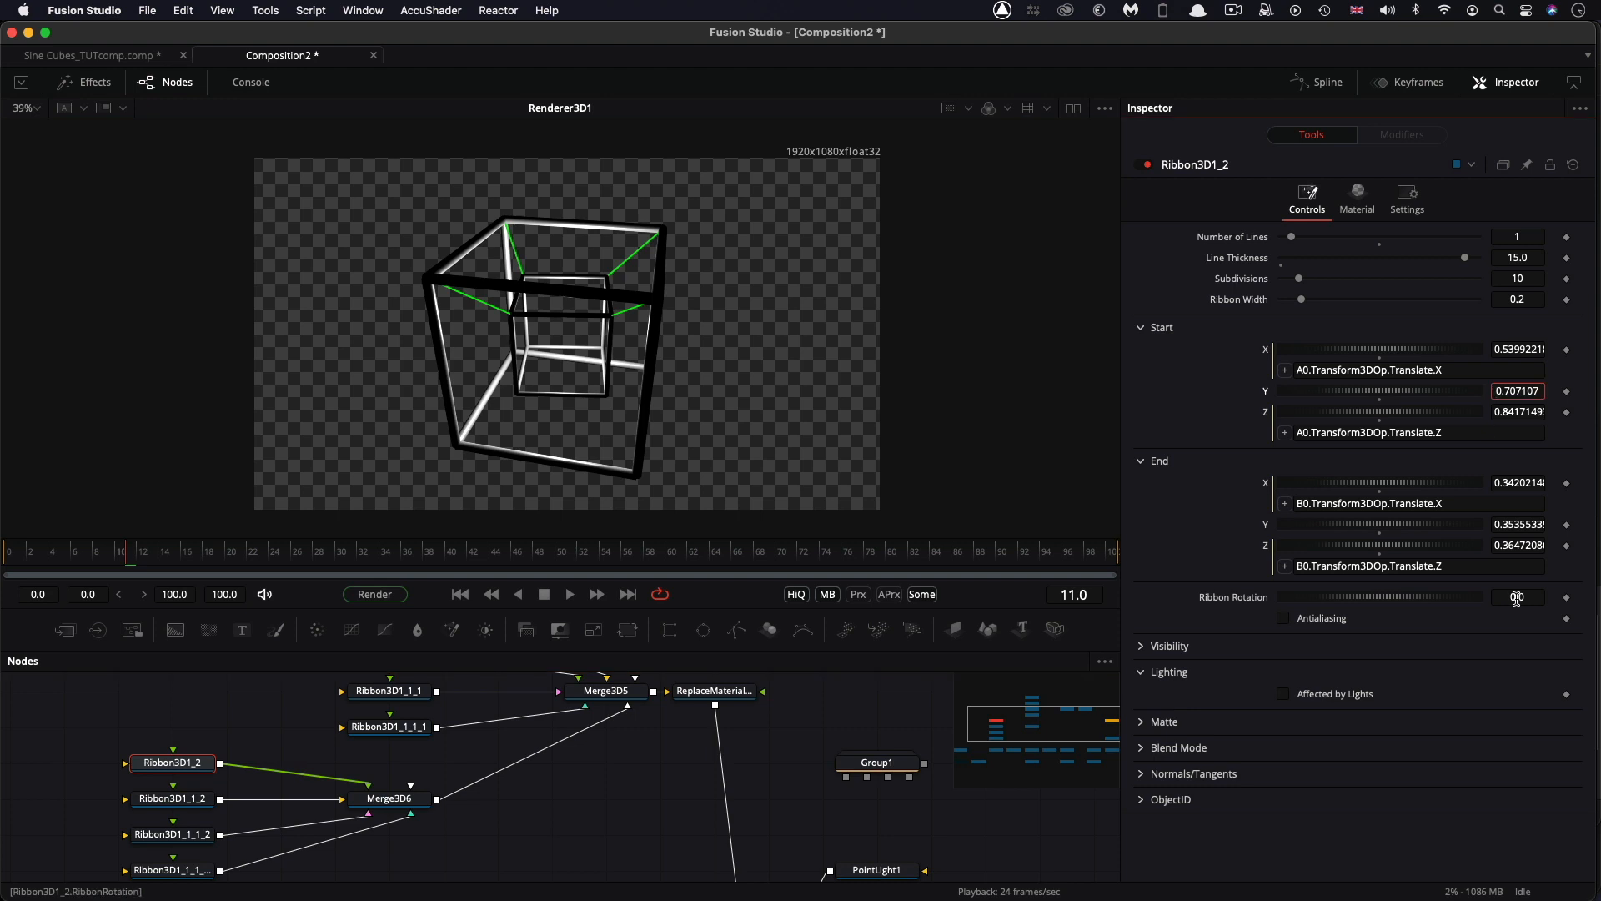
pyautogui.write('-')
pyautogui.press('Tab')
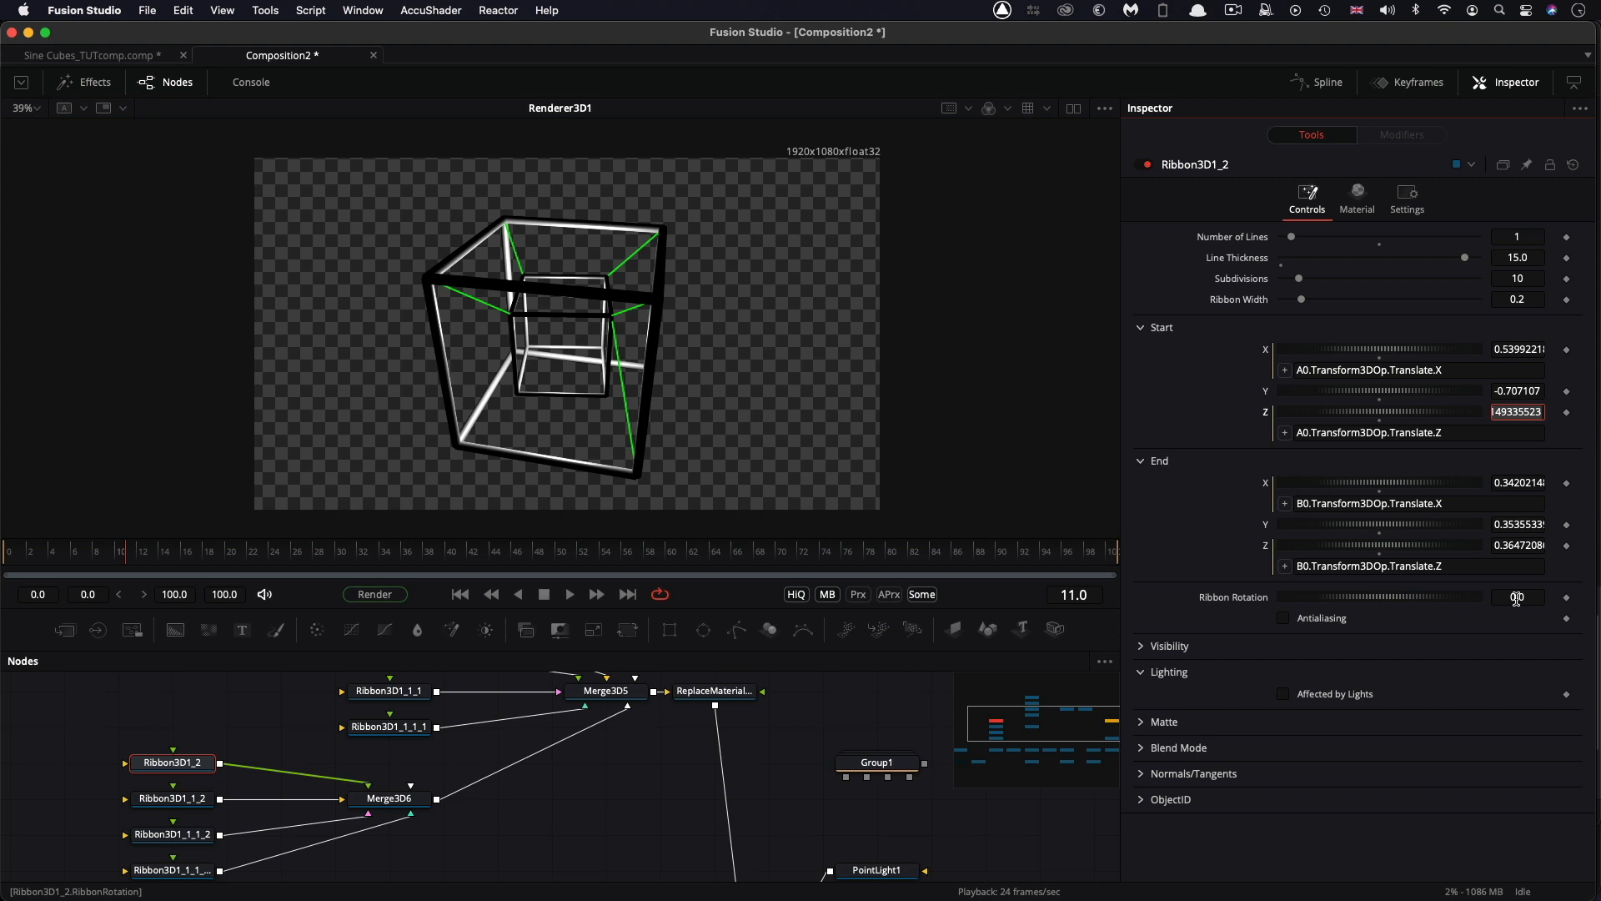
pyautogui.click(1497, 523)
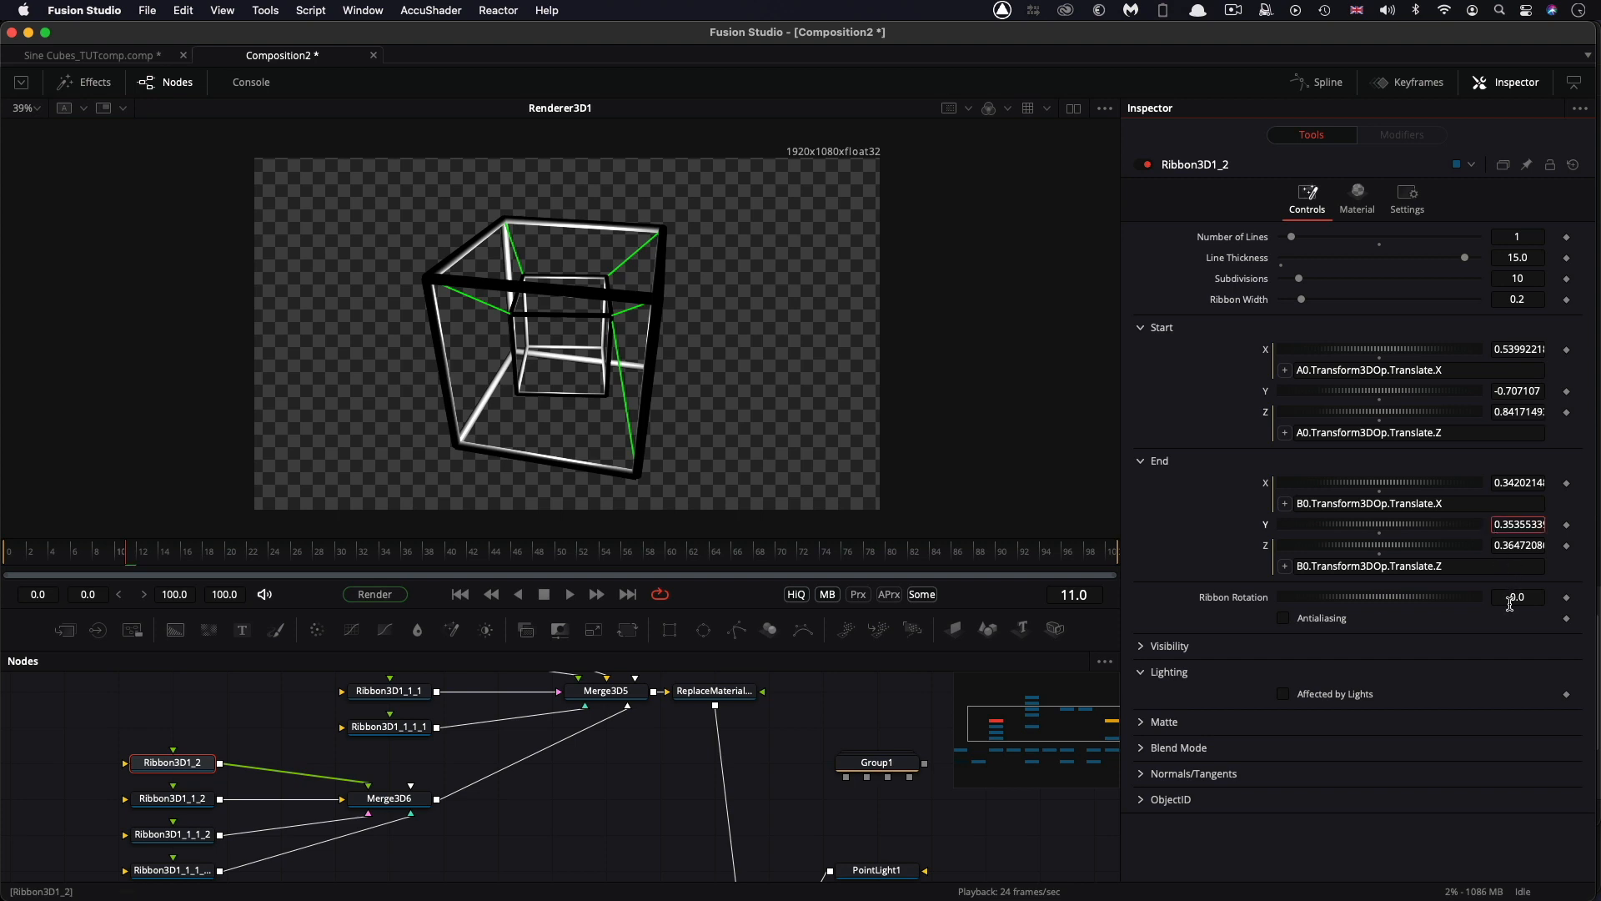
pyautogui.write('-')
pyautogui.press('Tab')
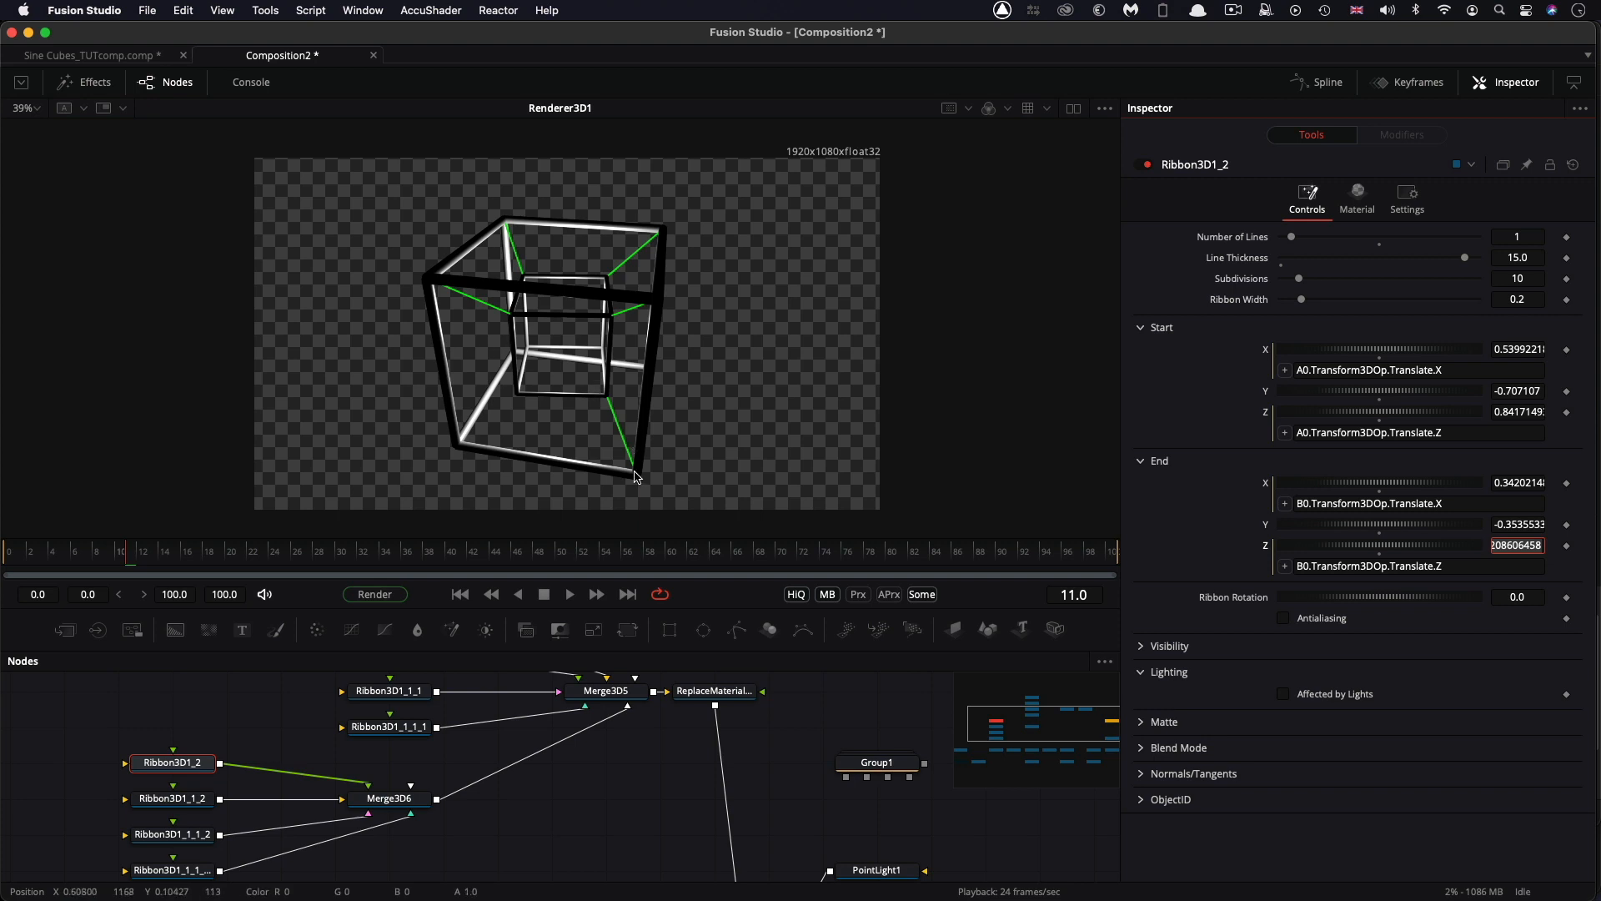
# Set Start Y to -0.707107 and End Y to about -0.35355 on Ribbon3D1_1_2.
pyautogui.click(182, 802)
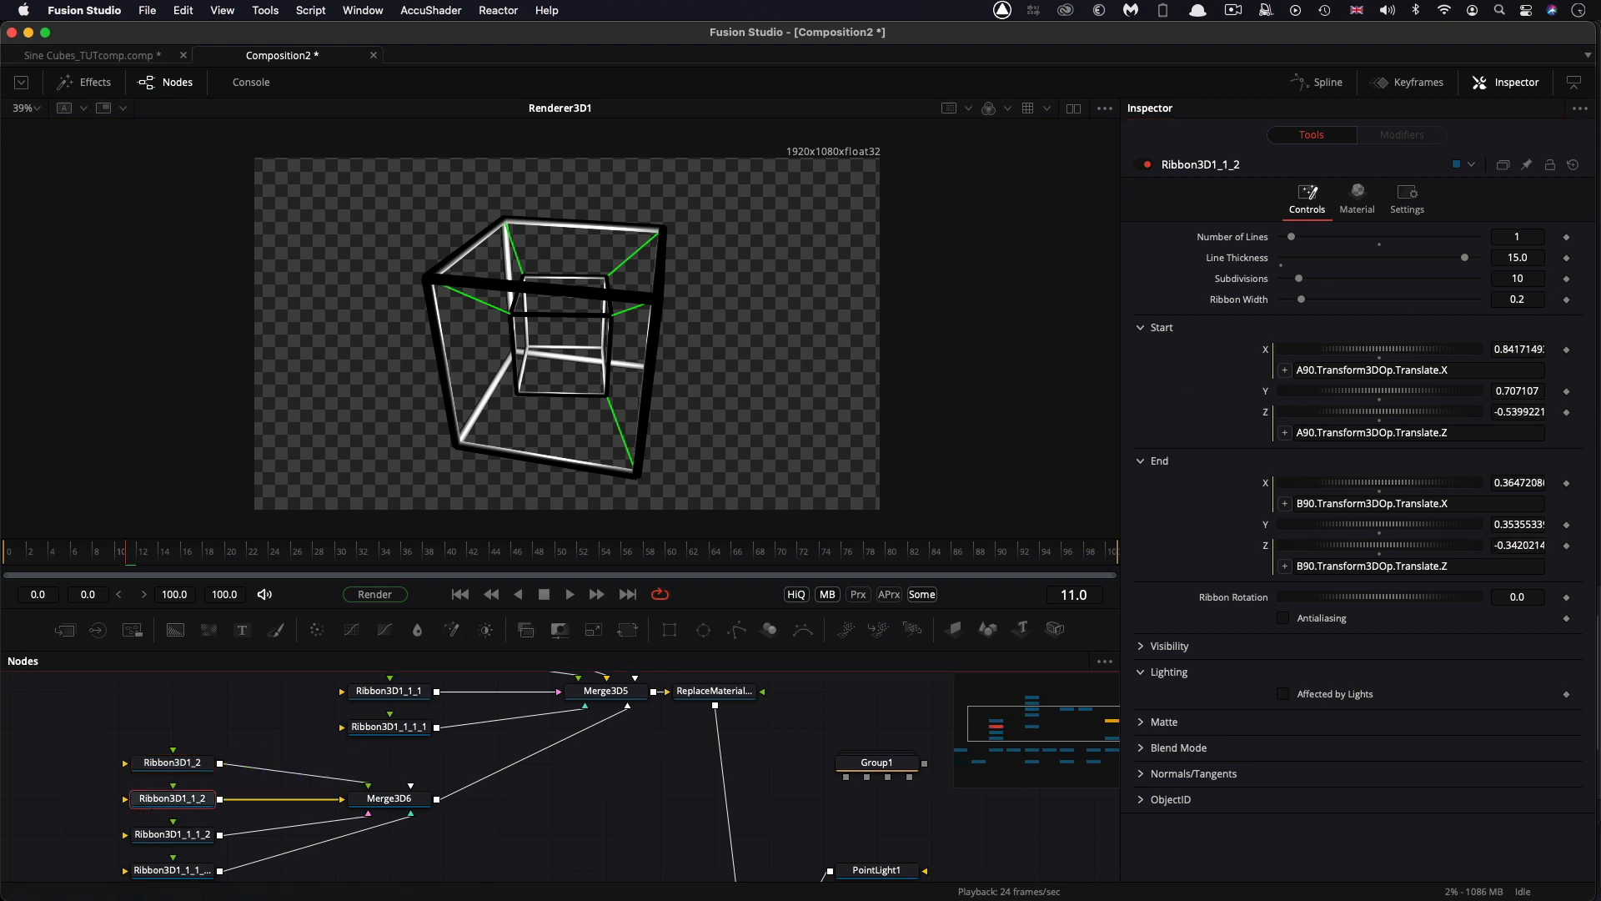
pyautogui.click(1497, 391)
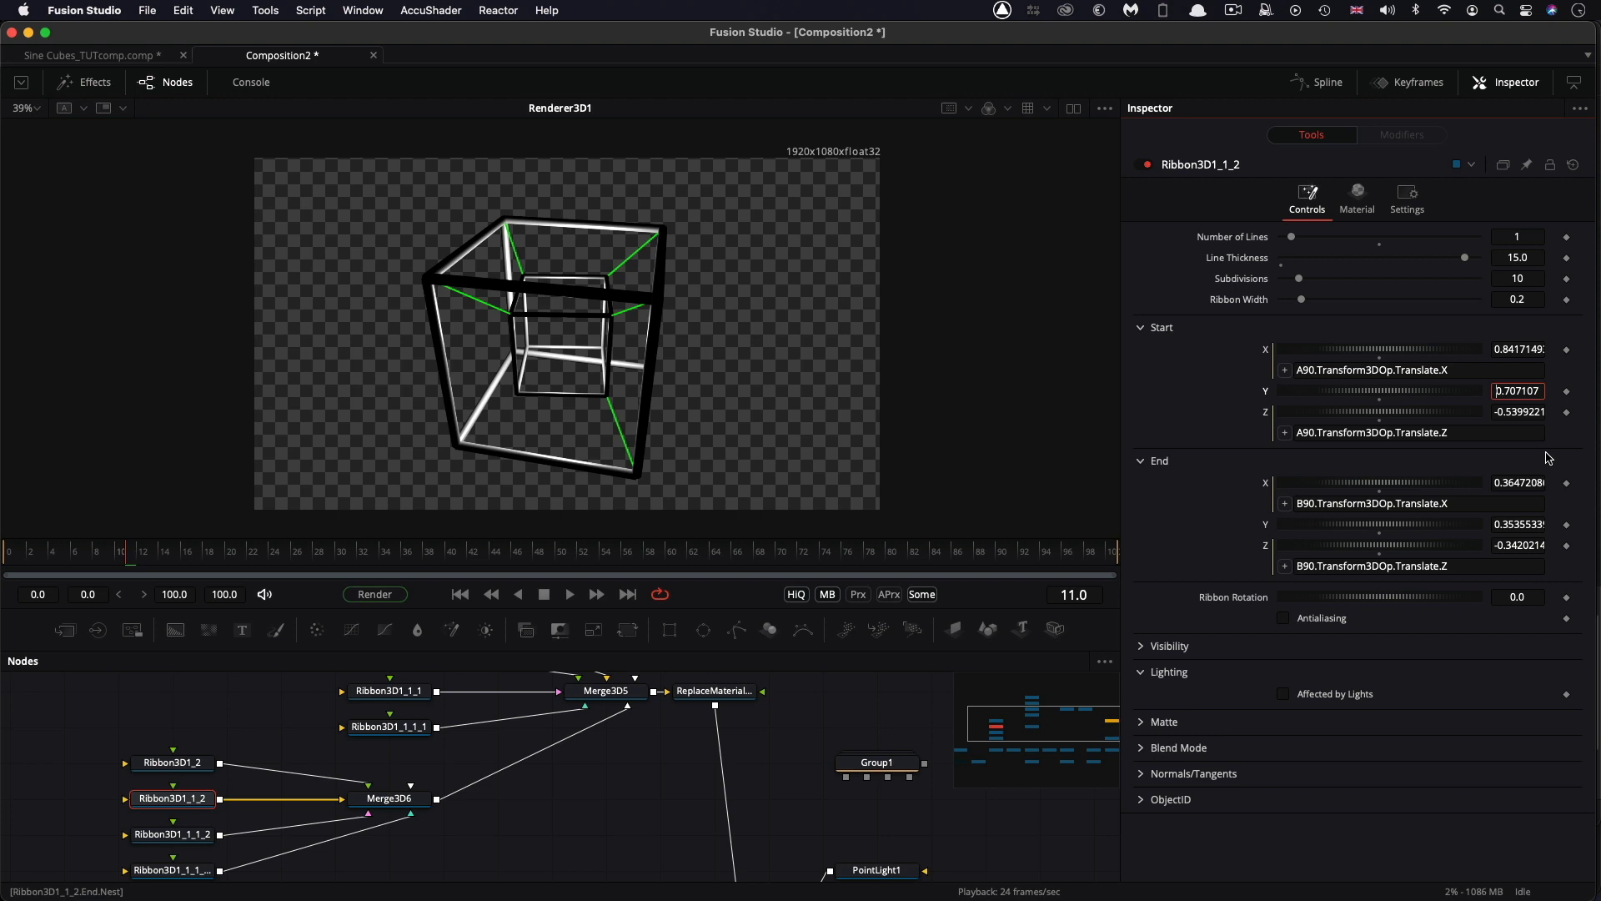
pyautogui.write('-9')
pyautogui.press('BackSpace')
pyautogui.press('Tab')
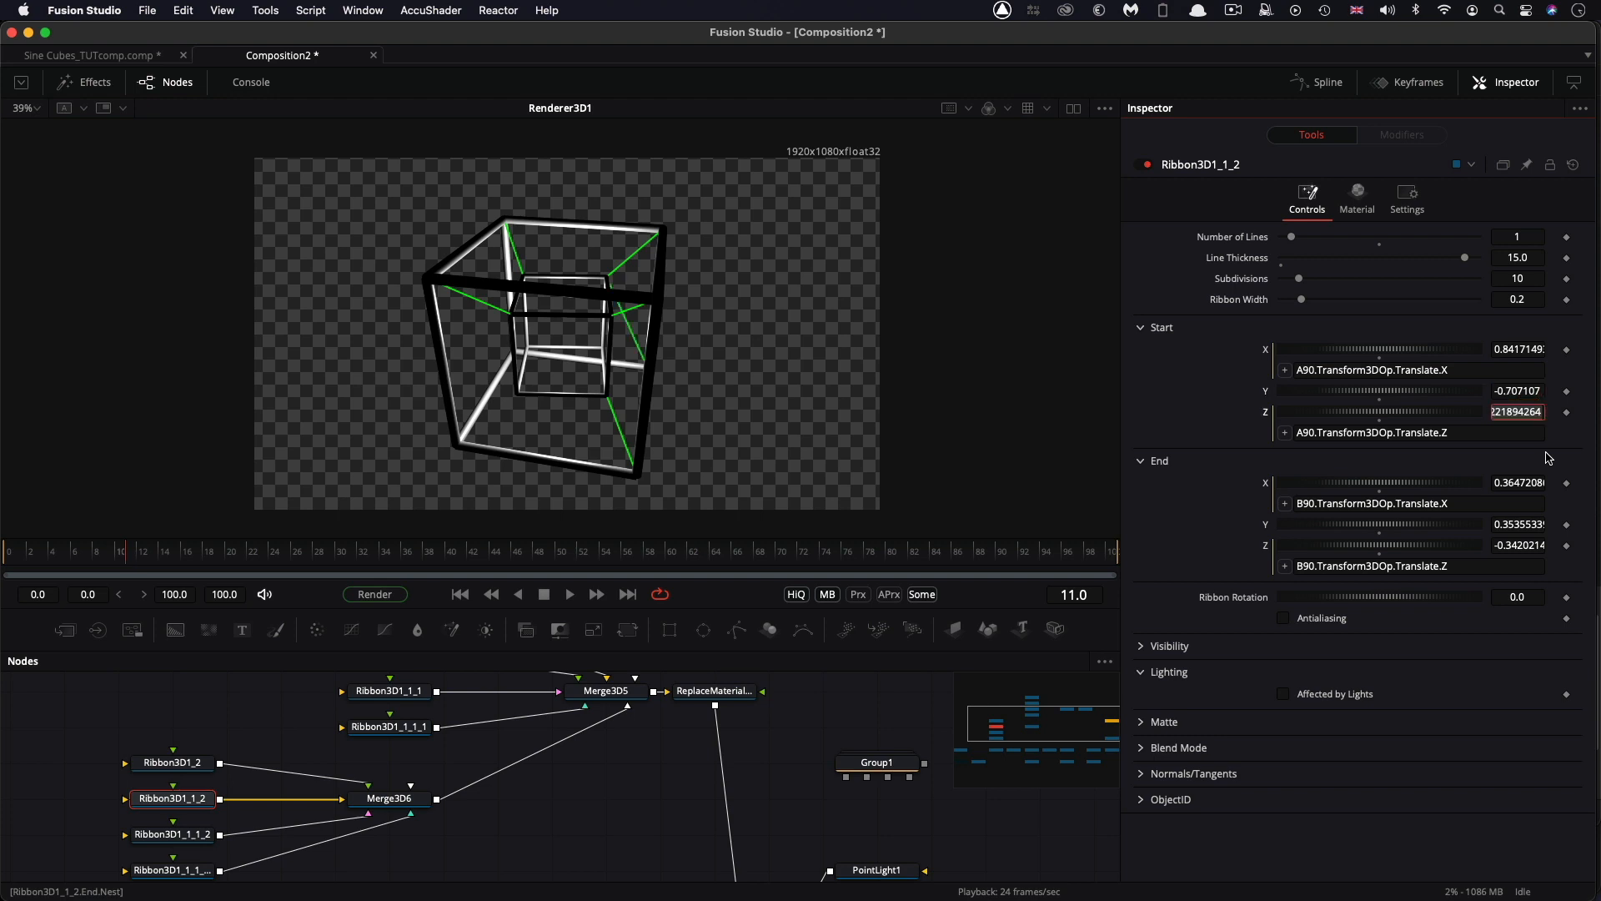
pyautogui.click(1497, 525)
pyautogui.write('-')
pyautogui.press('Tab')
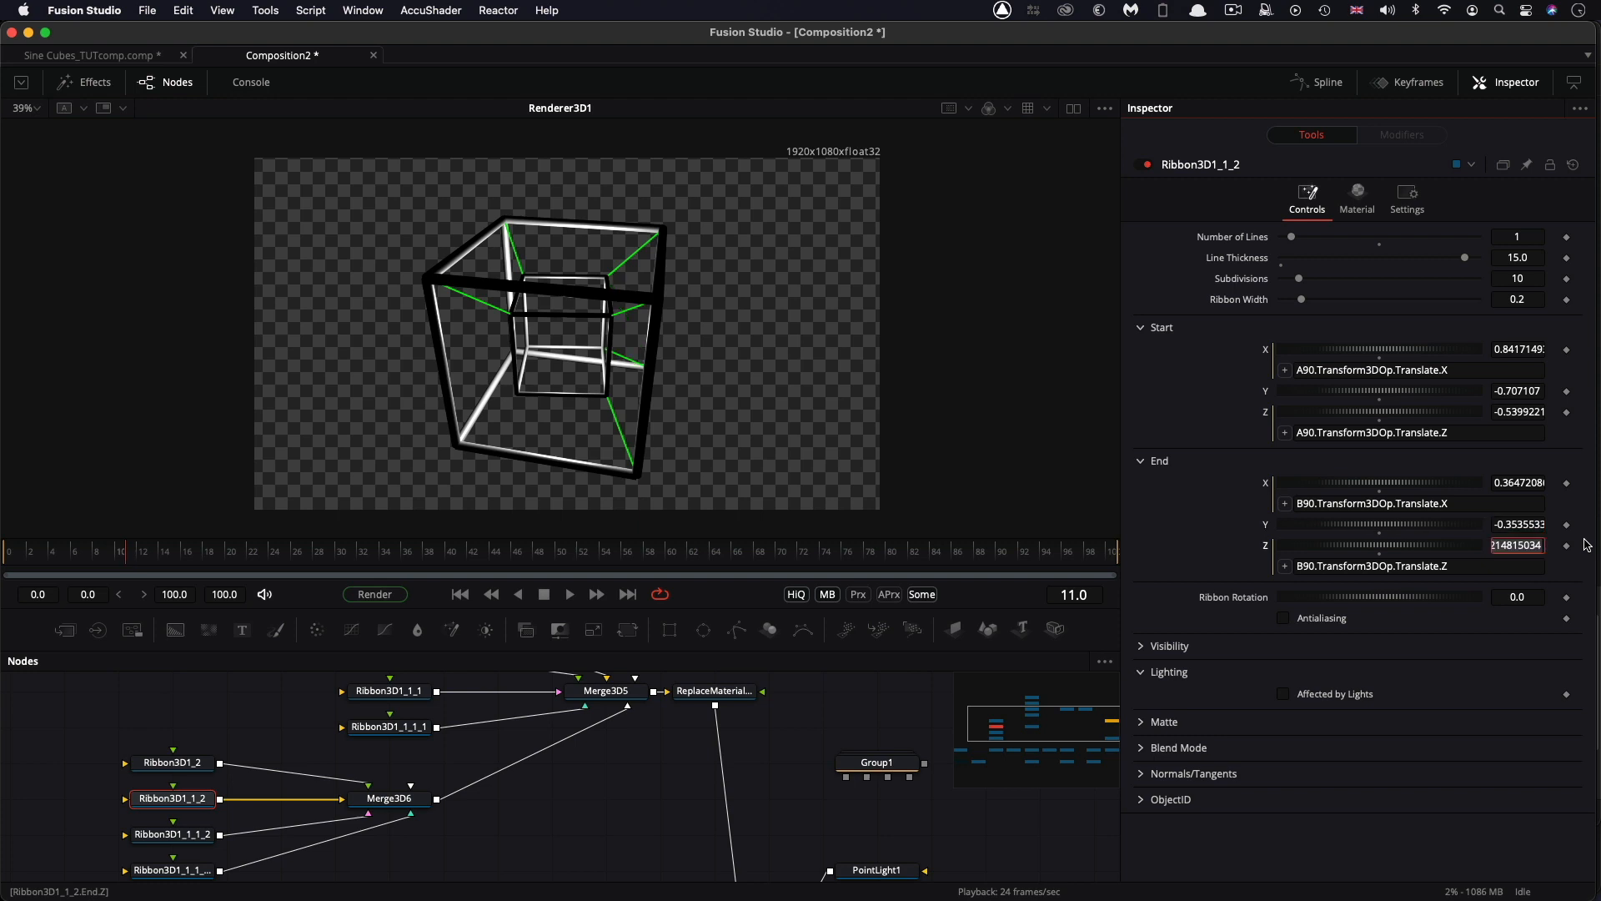
# Negate the Start Y and End Y values of Ribbon3D1_1_1_2.
pyautogui.click(175, 835)
pyautogui.click(1497, 391)
pyautogui.write('-')
pyautogui.press('Tab')
pyautogui.click(1497, 525)
pyautogui.write('-')
pyautogui.press('Tab')
# Negate the fourth pasted ribbon's Y values, giving Start Y -0.707107 and End Y about -0.35355.
pyautogui.click(172, 870)
pyautogui.click(1497, 392)
pyautogui.write('-')
pyautogui.press('Tab')
pyautogui.click(1497, 526)
pyautogui.write('-')
pyautogui.press('Tab')
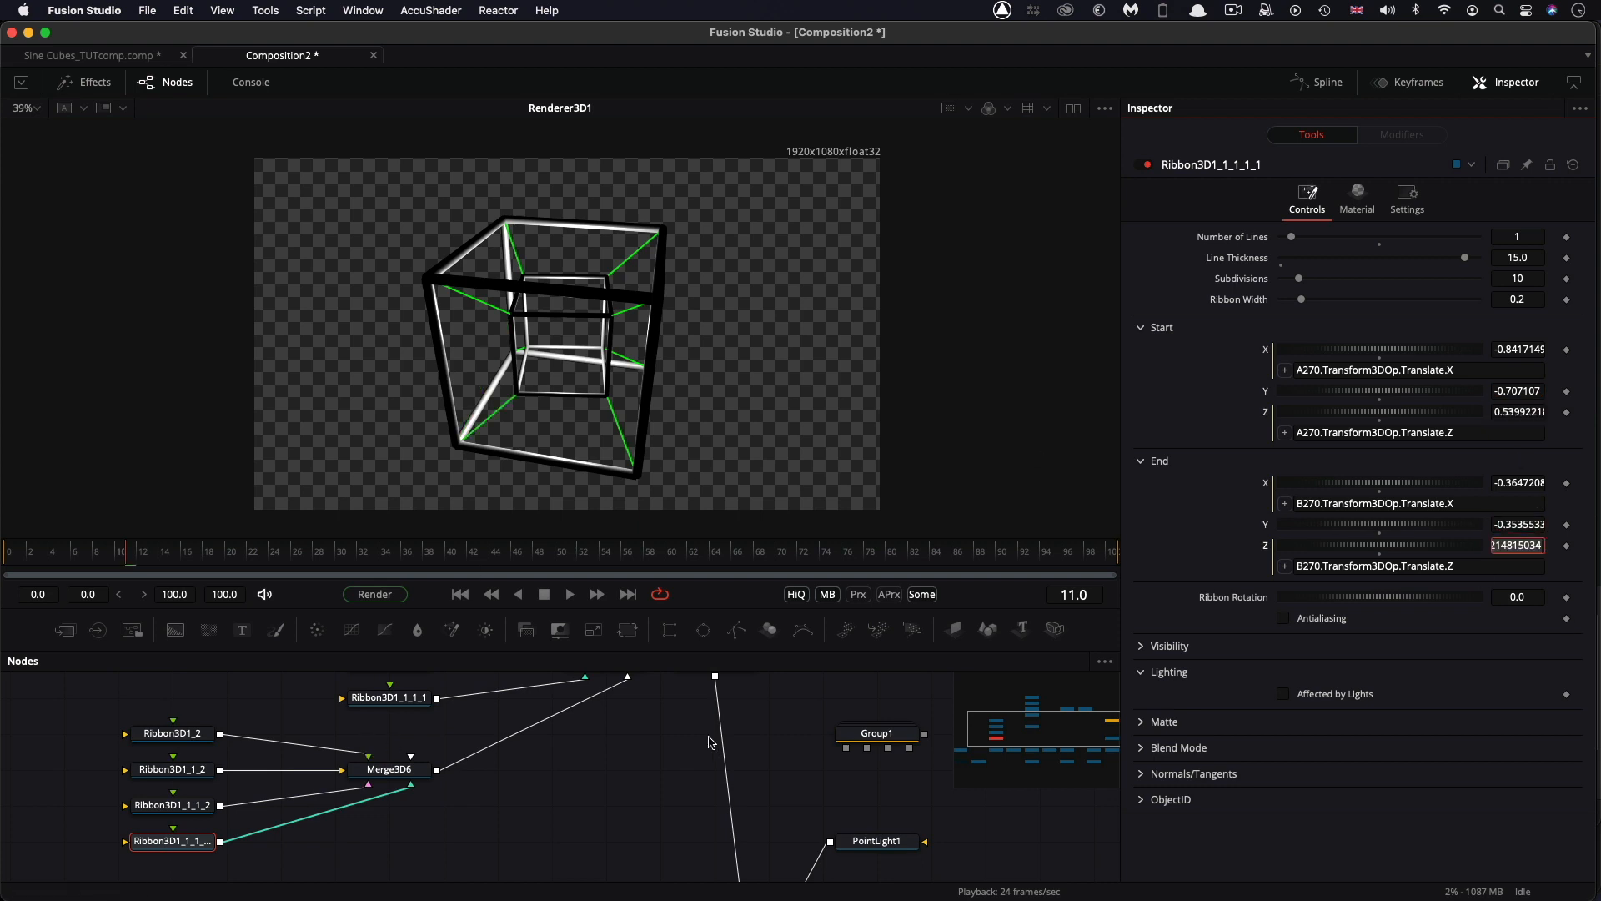
# Play the animation to check the eight ribbons and re-enable the Shape3D2 node for the corner spheres.
pyautogui.click(570, 593)
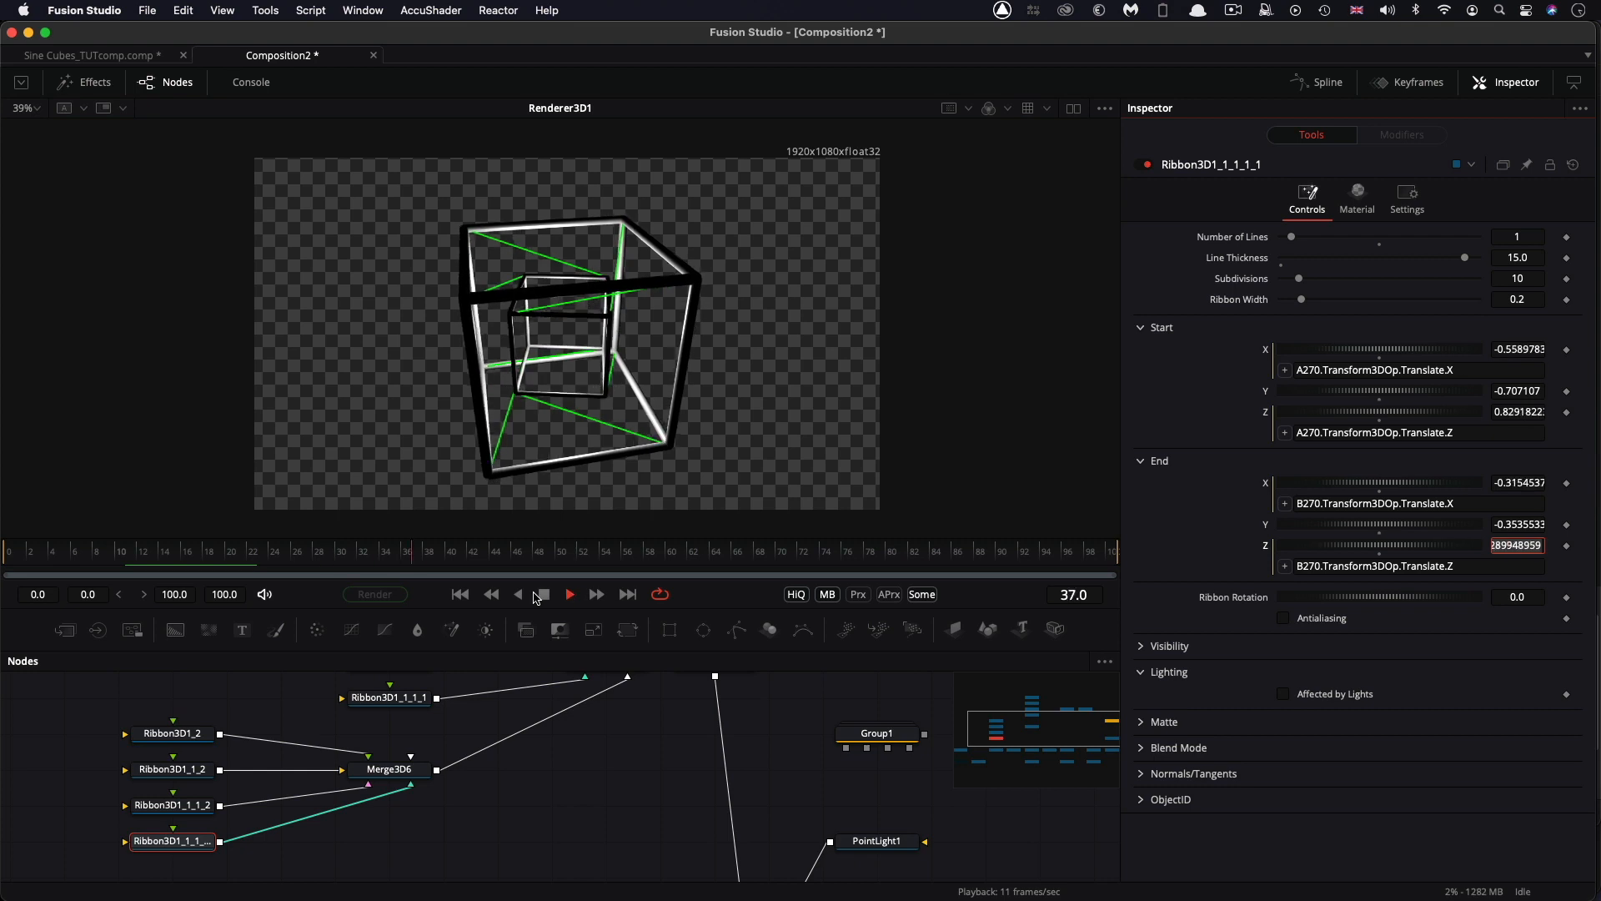
pyautogui.hscroll(-5, 237, 851)
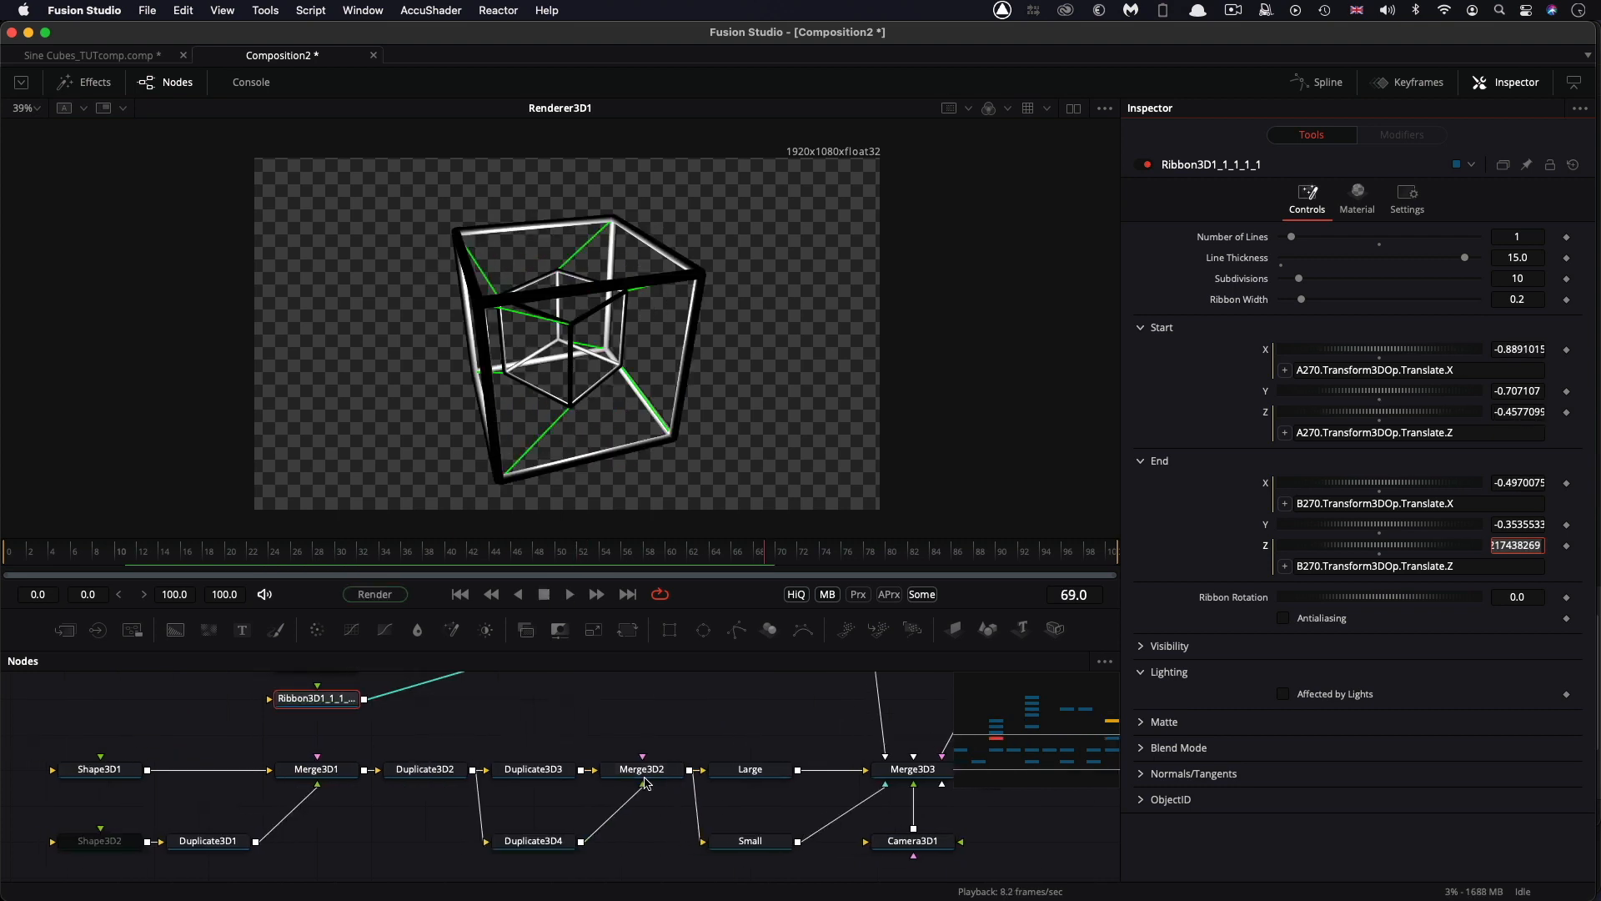
pyautogui.click(185, 842)
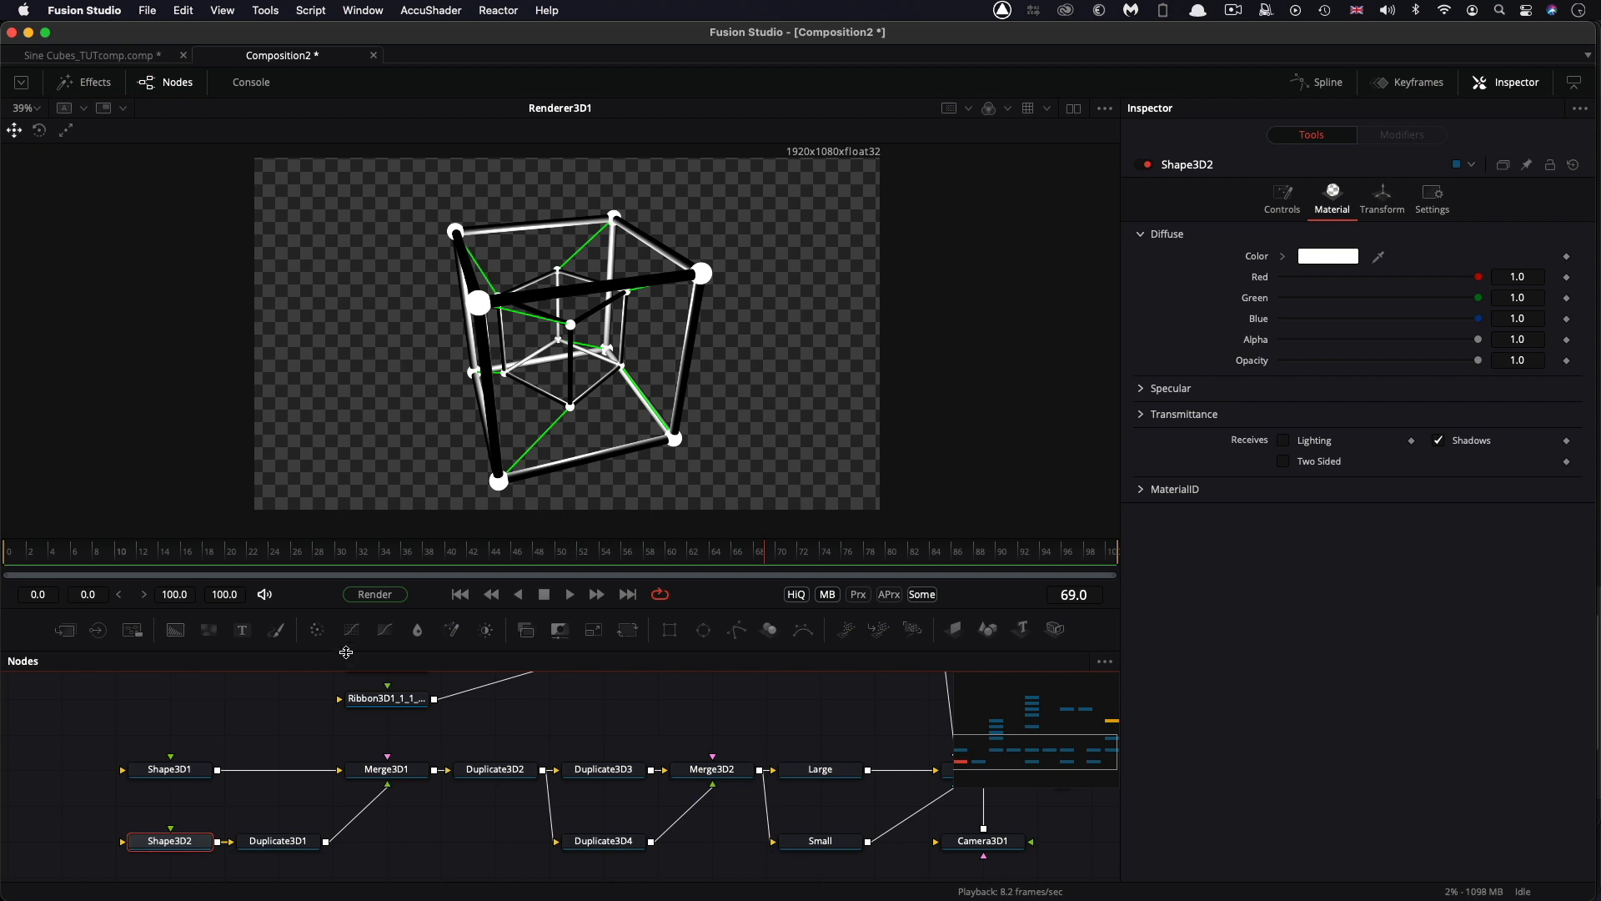
# Scrub through the timeline to inspect how the ribbons follow the corners of both rotating cubes.
pyautogui.moveTo(465, 565); pyautogui.dragTo(671, 575)
pyautogui.click(178, 553)
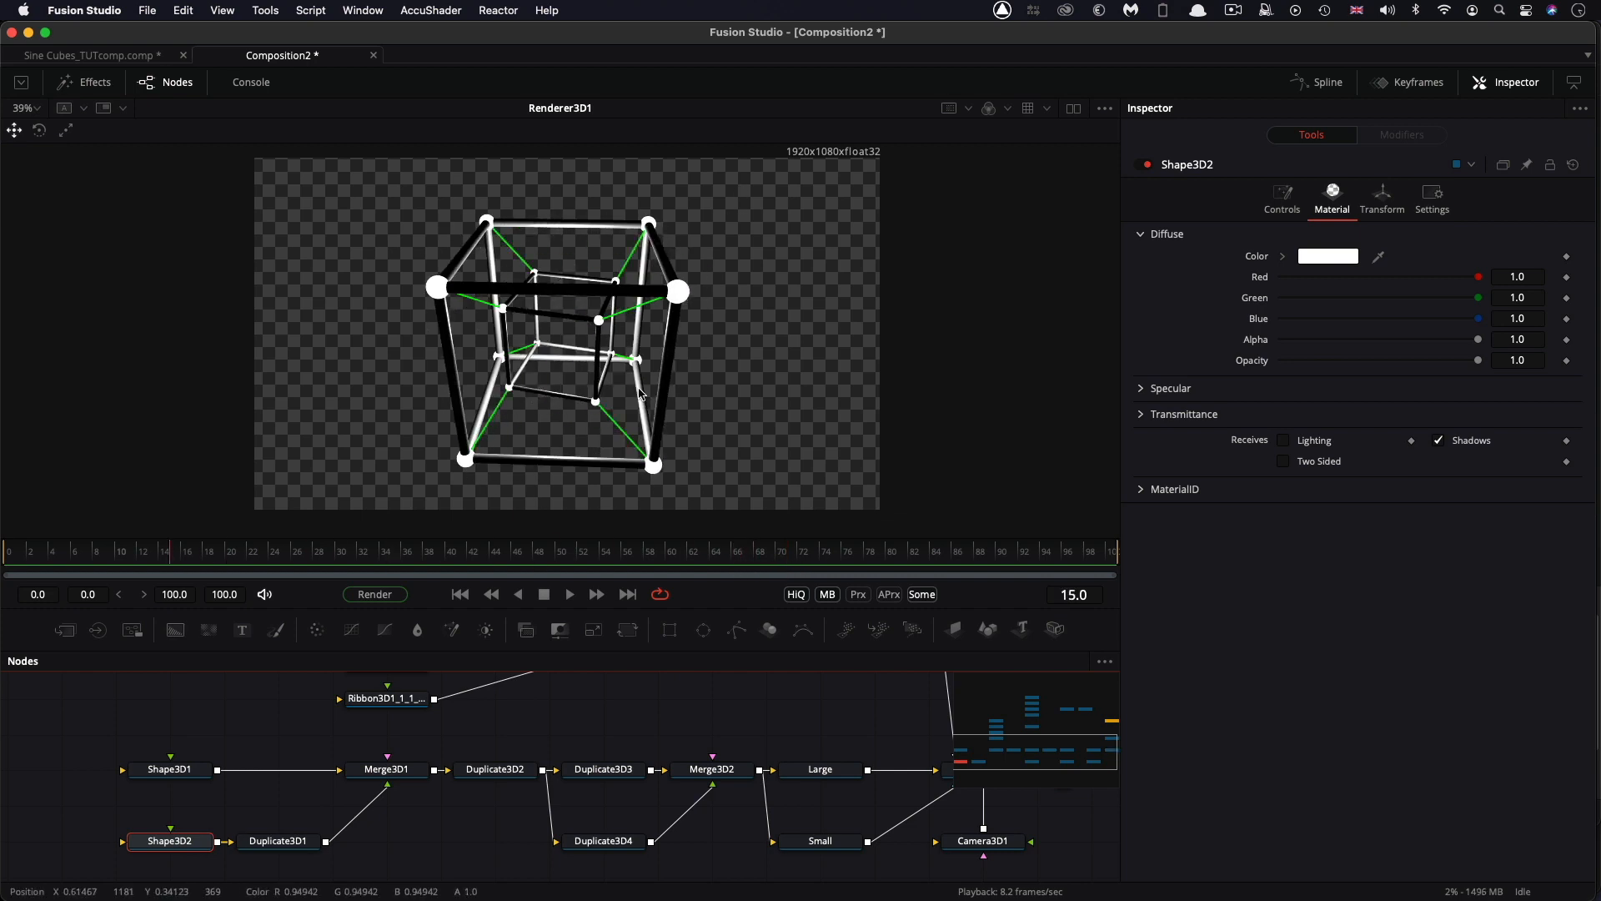
pyautogui.moveTo(261, 552); pyautogui.dragTo(231, 566)
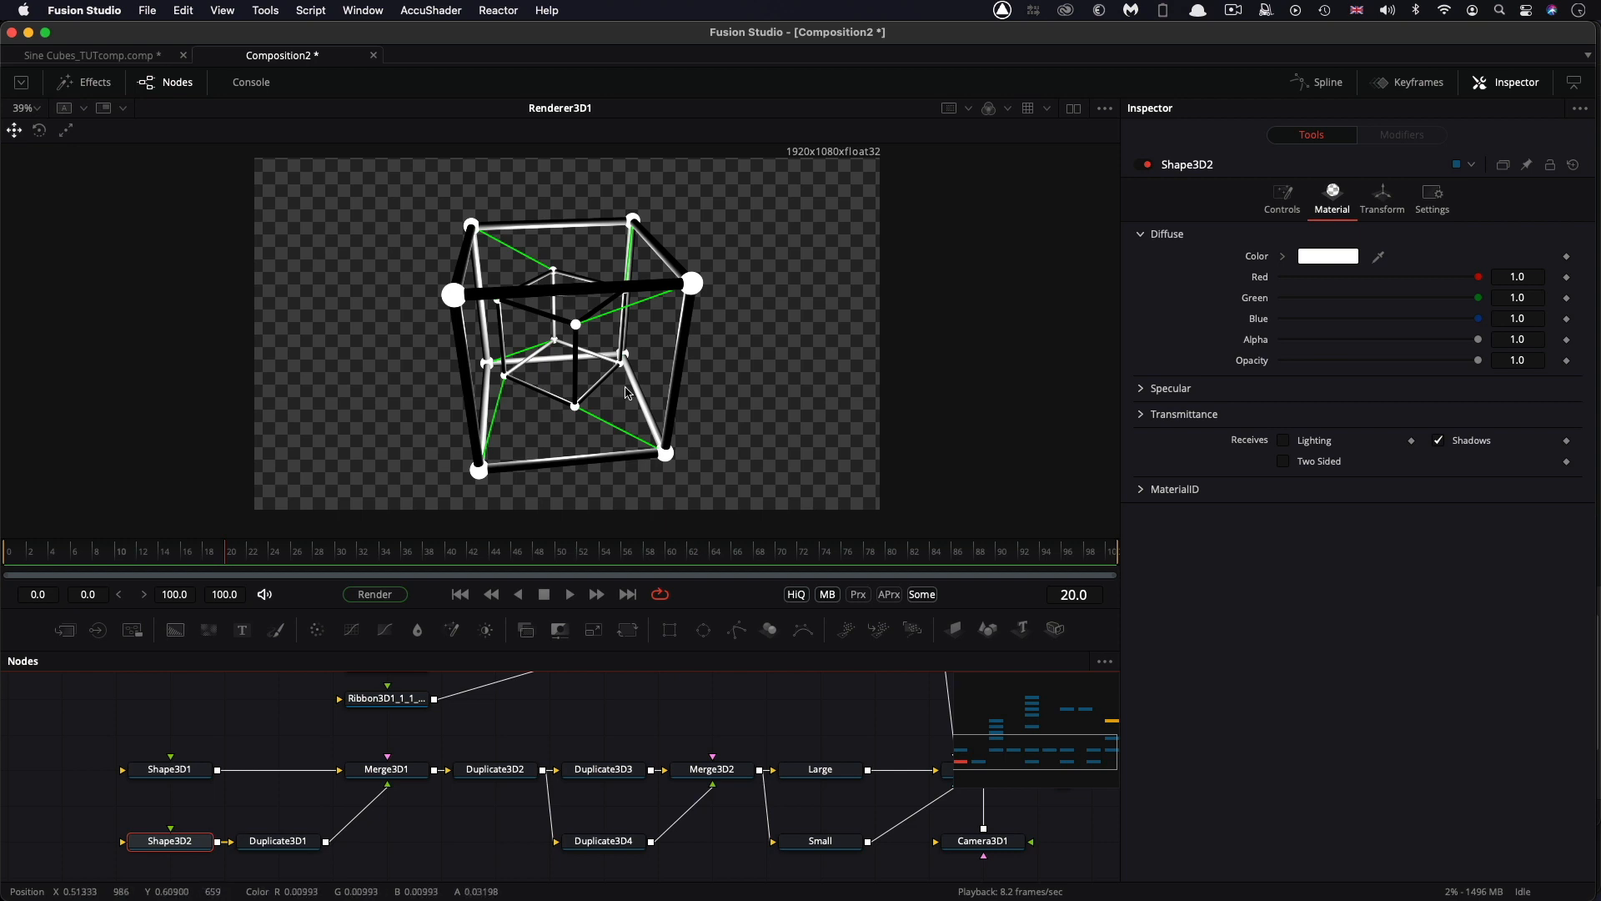
pyautogui.moveTo(350, 559); pyautogui.dragTo(318, 575)
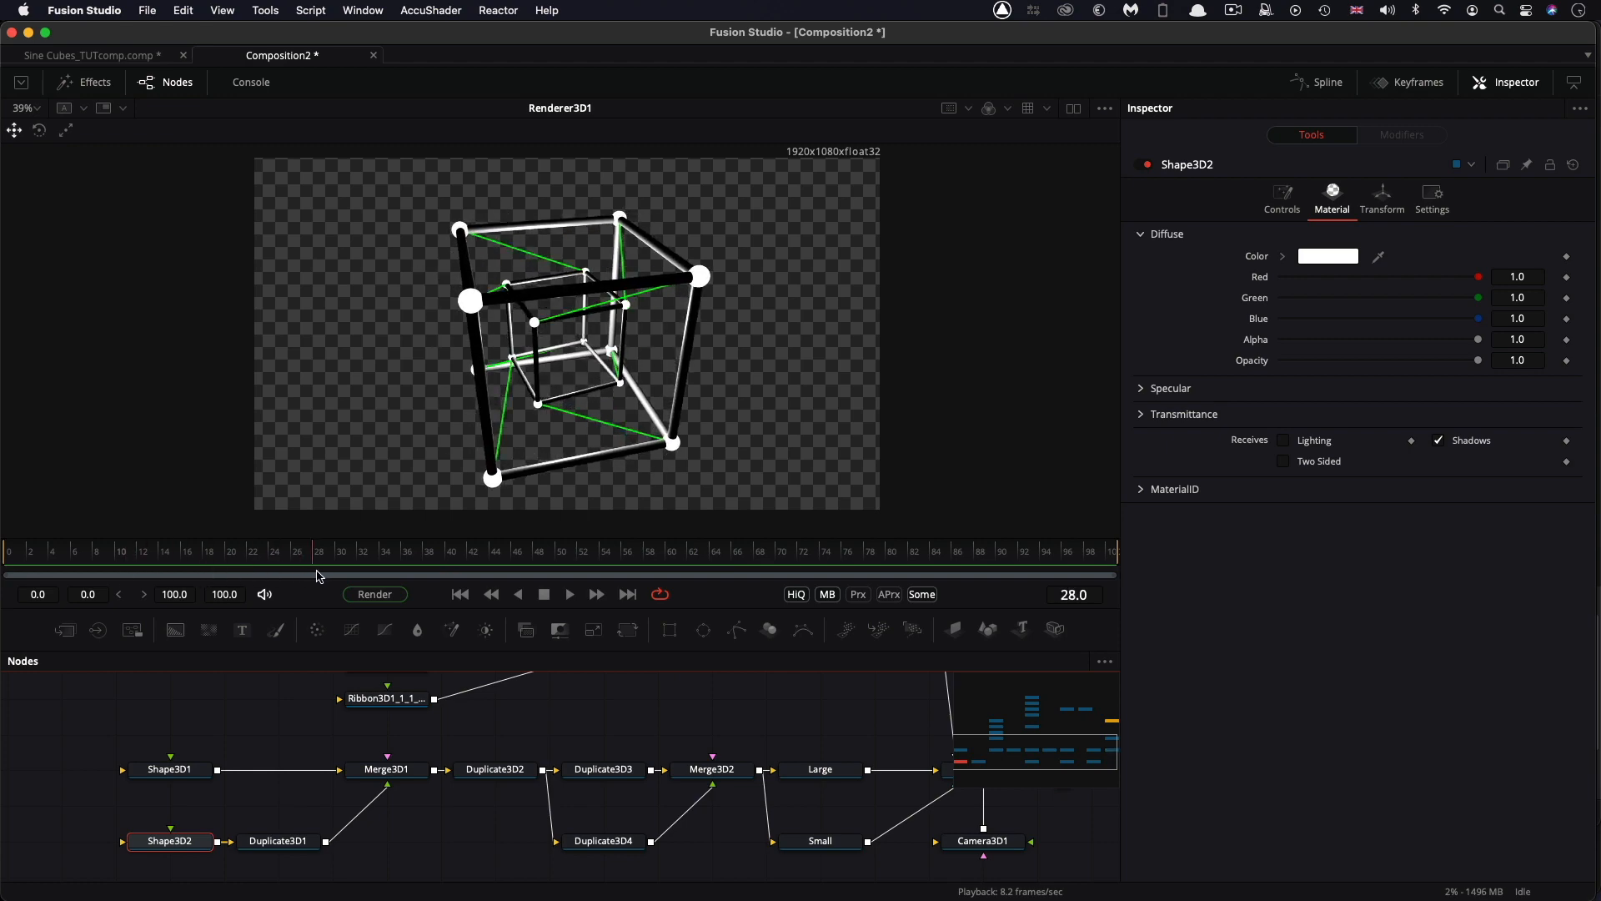